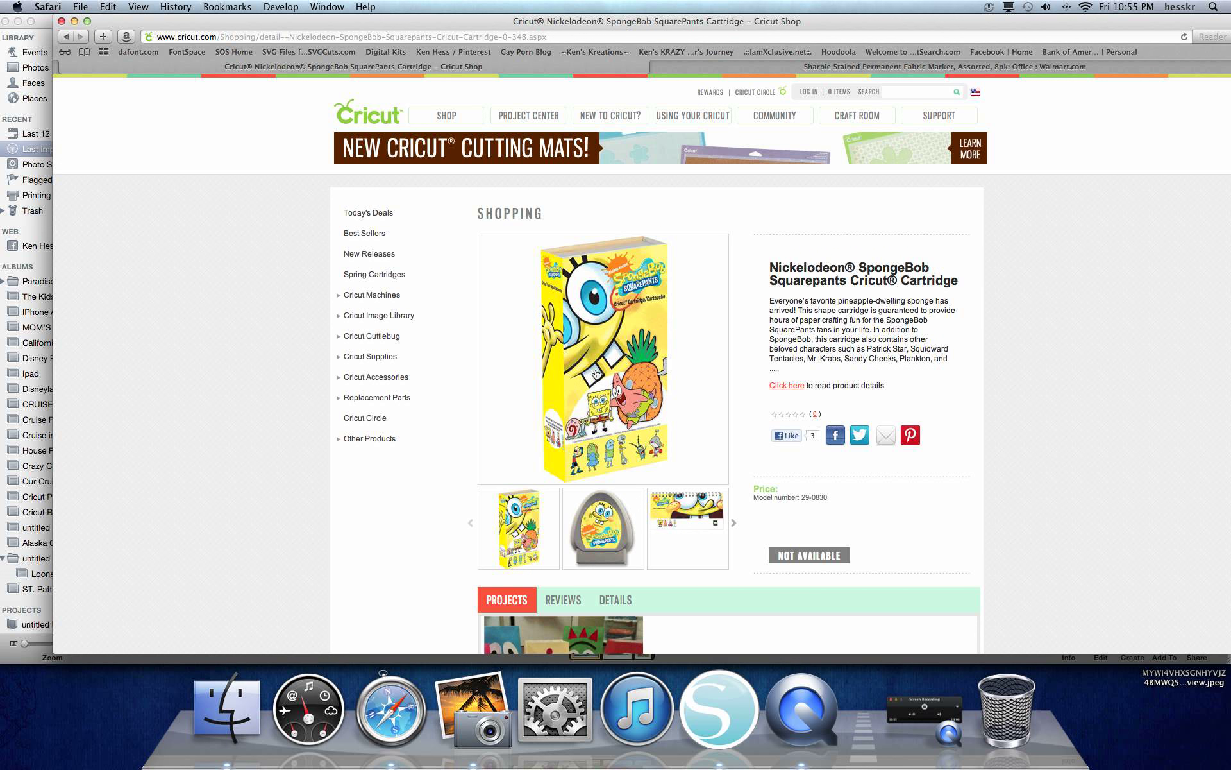
# Switch to iPhoto and look through the photos of the SpongeBob birthday card in the last import
pyautogui.click(75, 22)
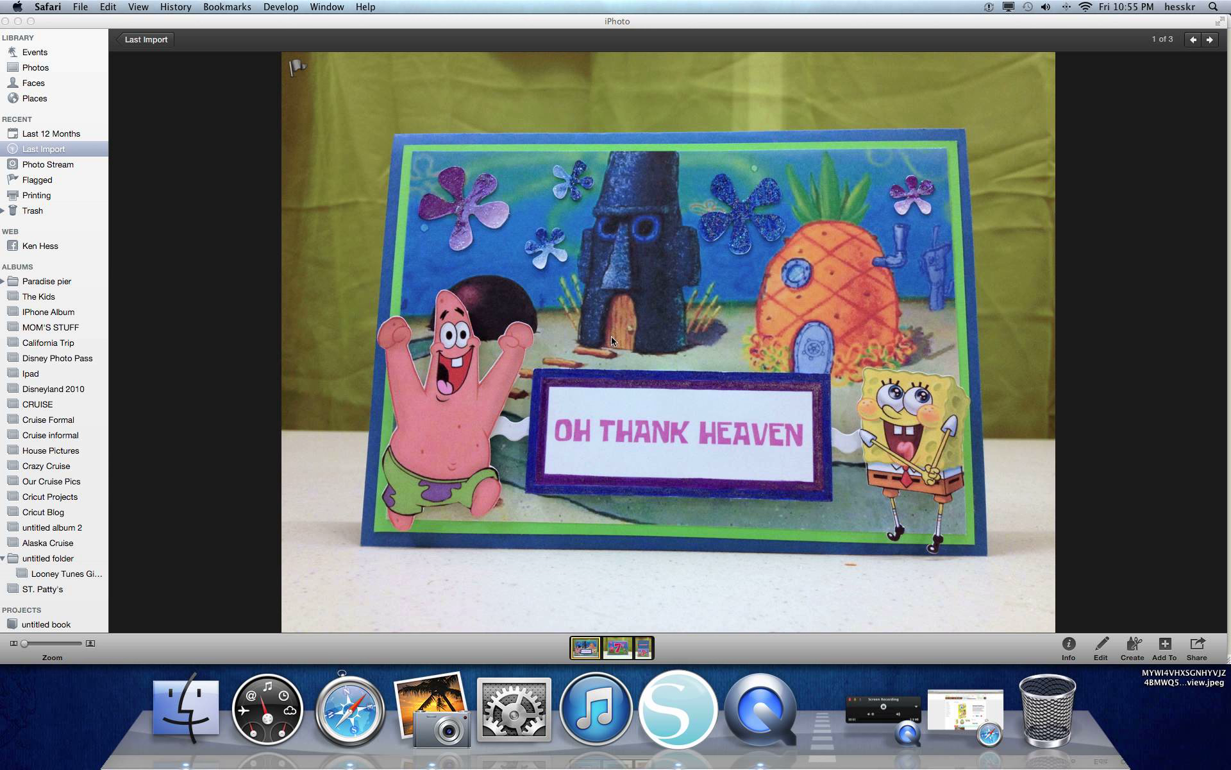
pyautogui.click(625, 651)
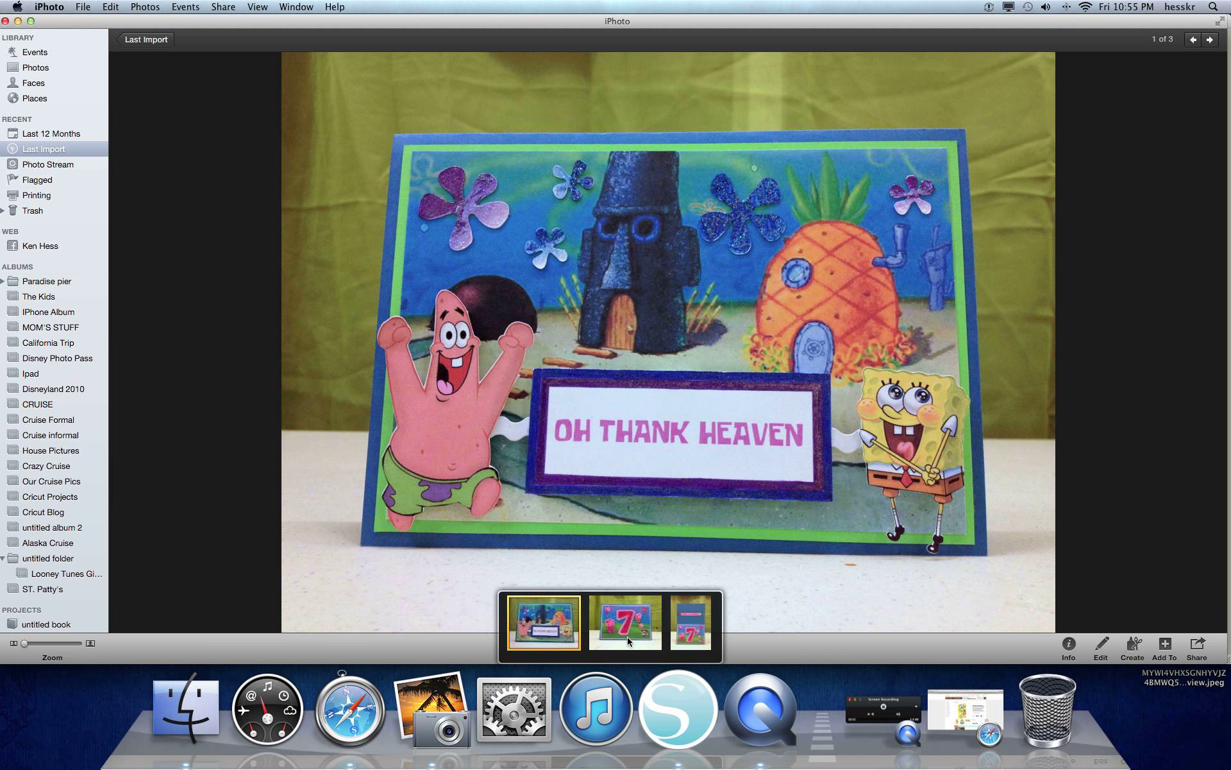
pyautogui.click(627, 638)
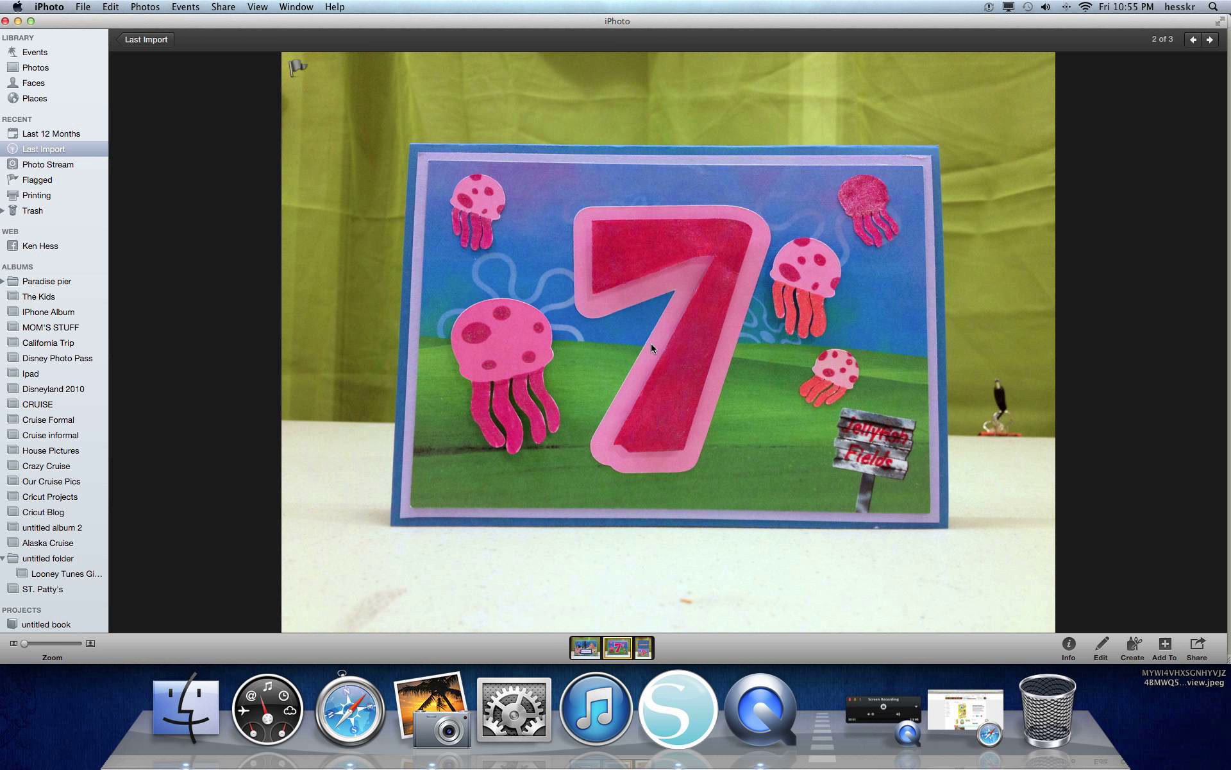
pyautogui.moveTo(603, 649)
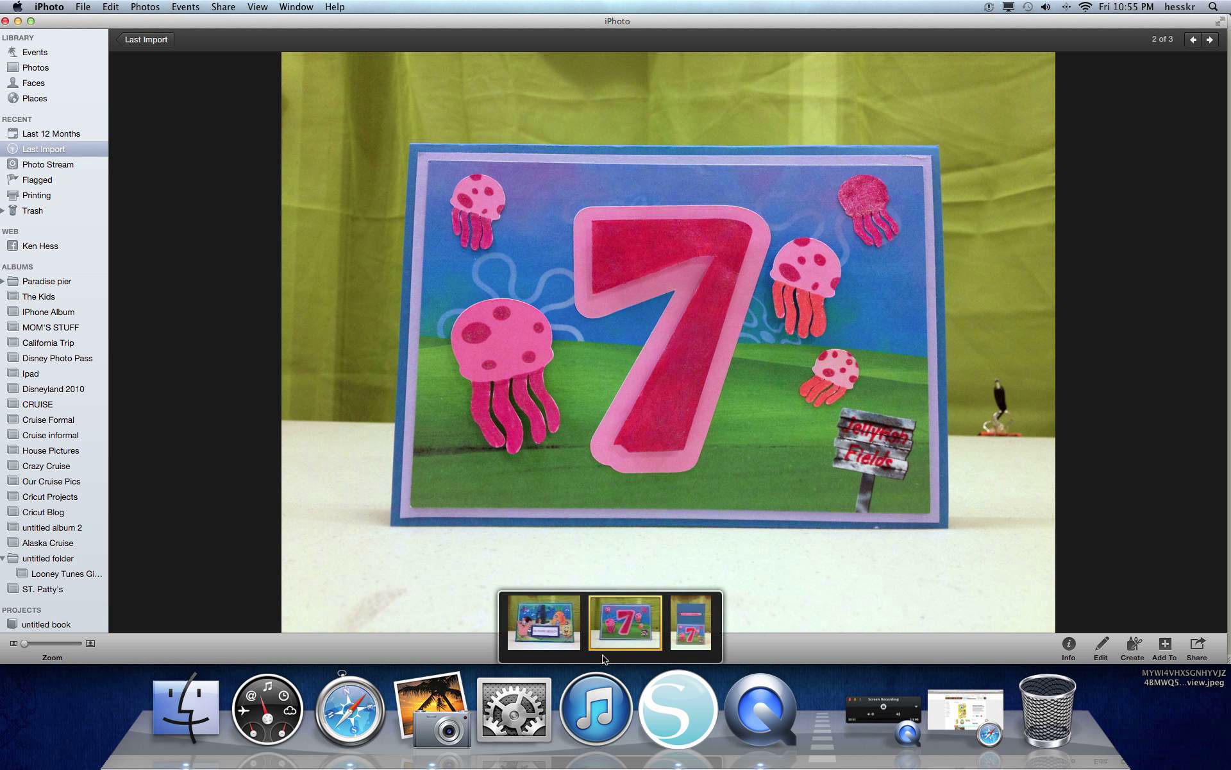
pyautogui.click(552, 636)
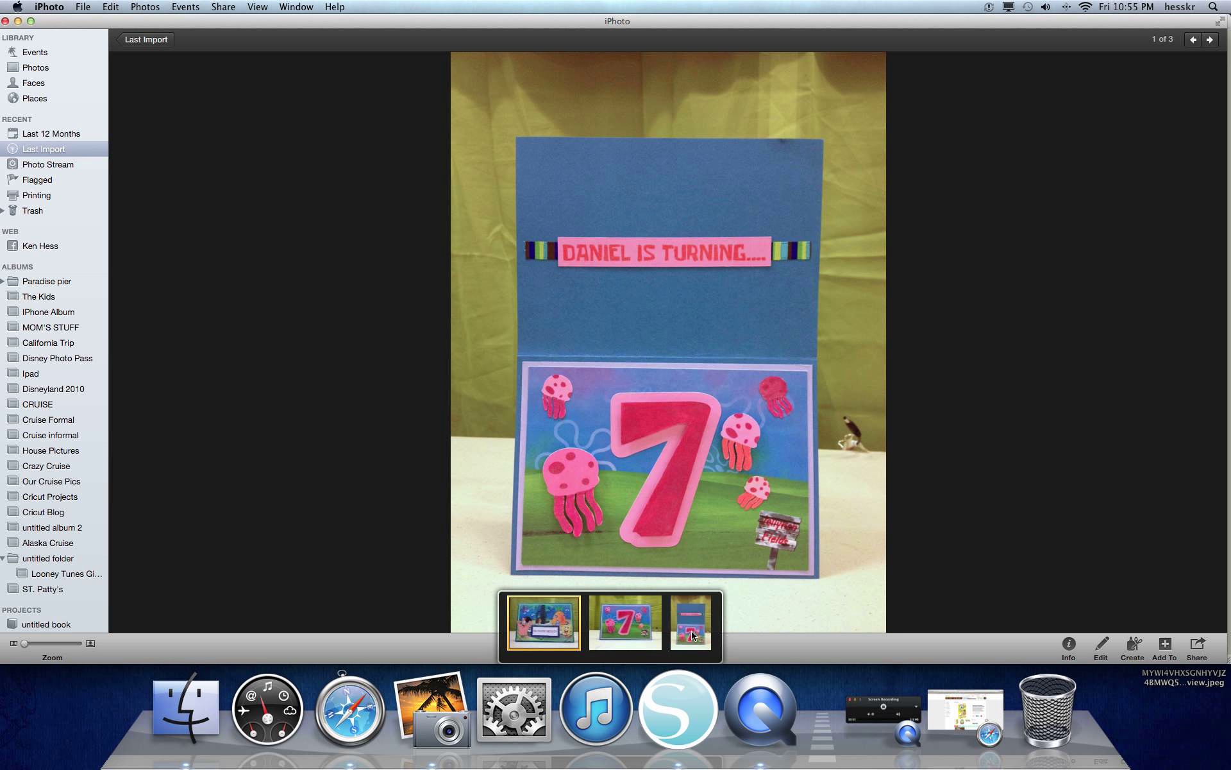
pyautogui.click(685, 645)
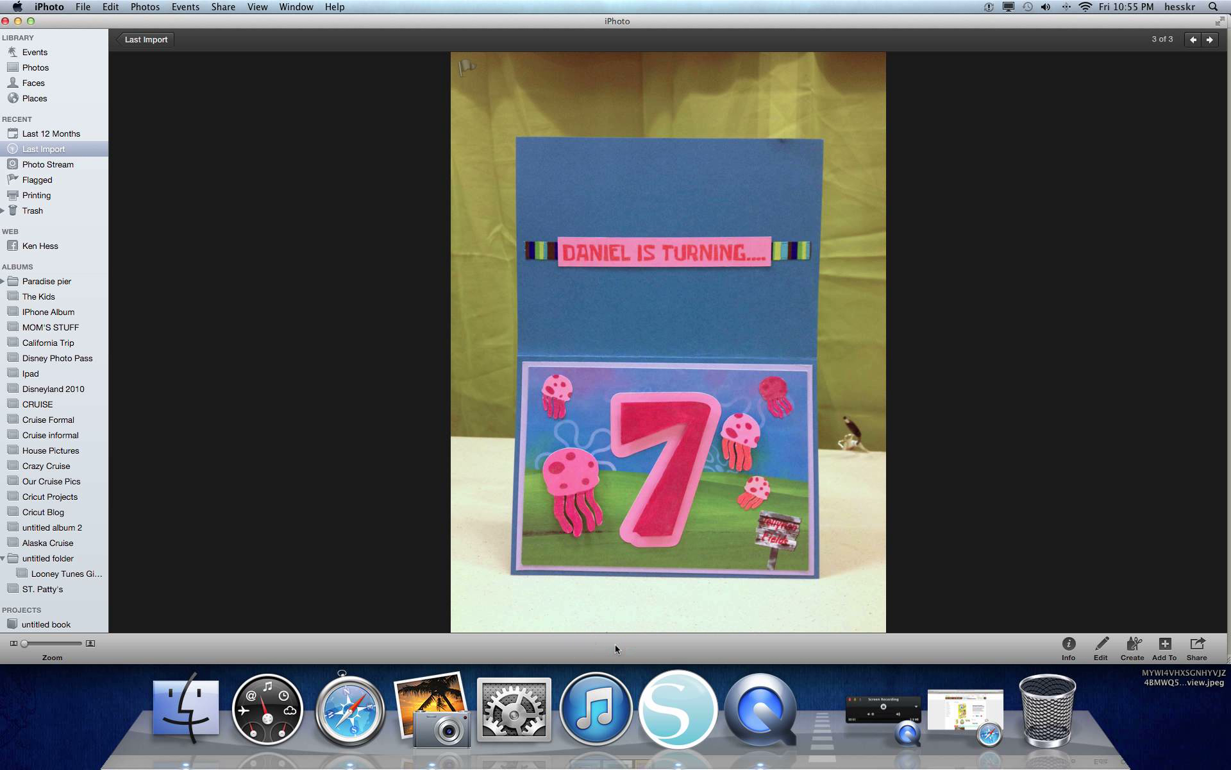
pyautogui.click(617, 637)
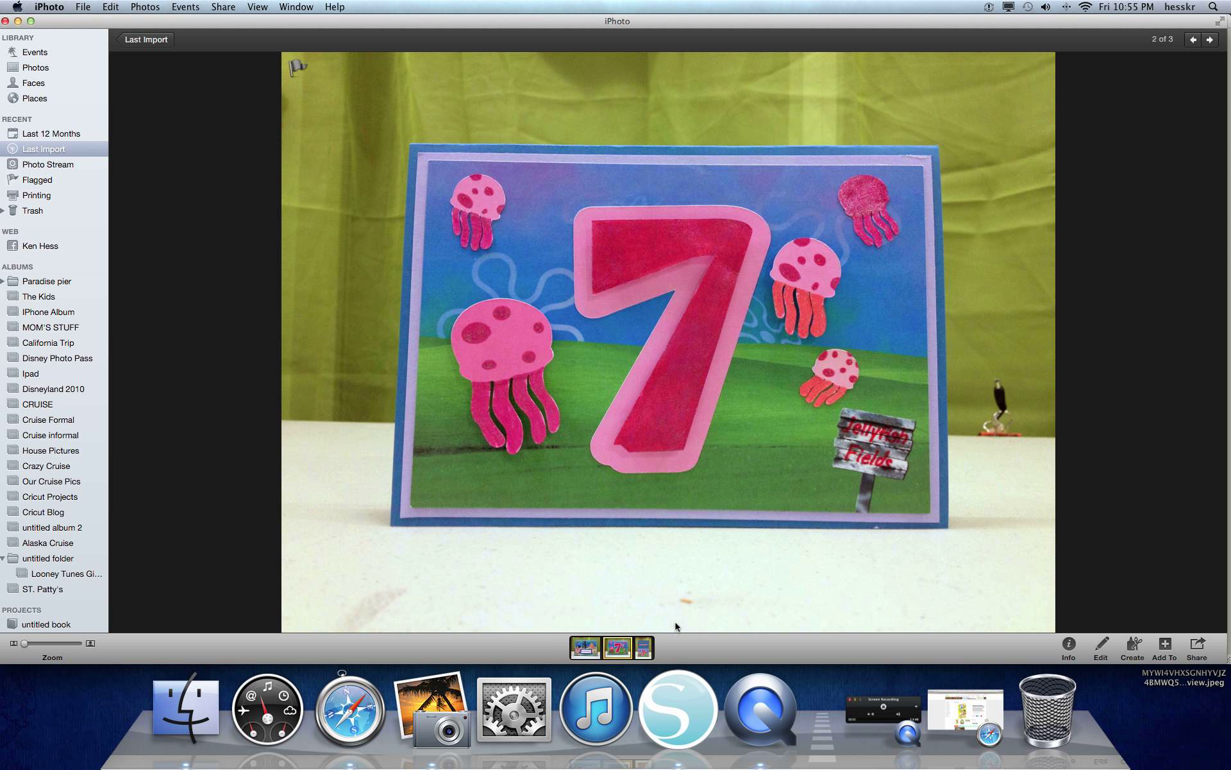
pyautogui.click(555, 631)
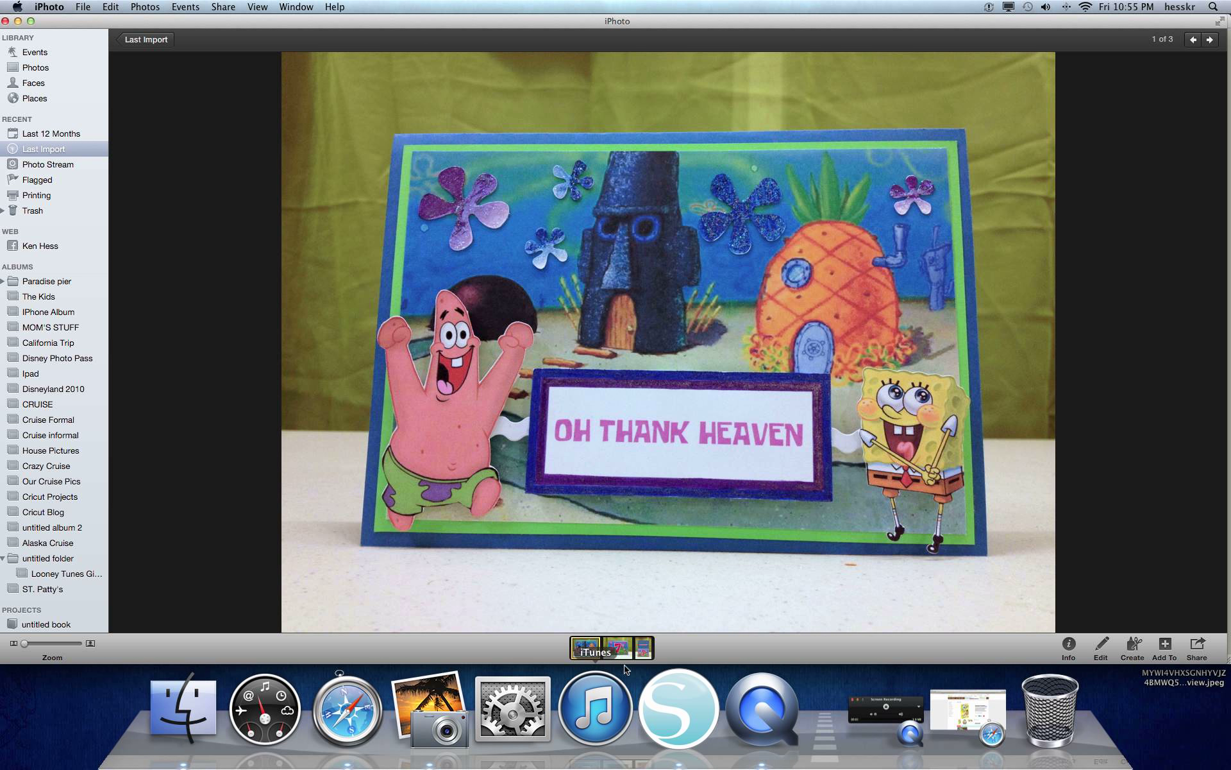
pyautogui.click(616, 647)
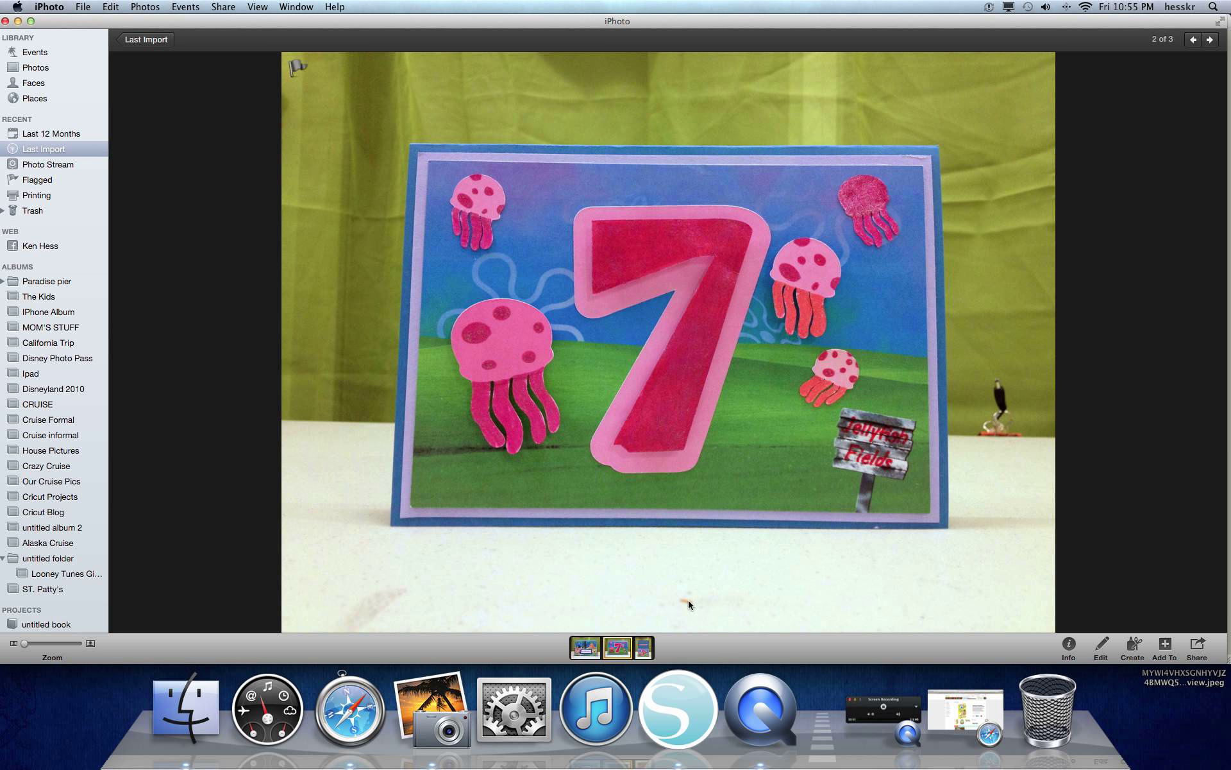
pyautogui.click(552, 632)
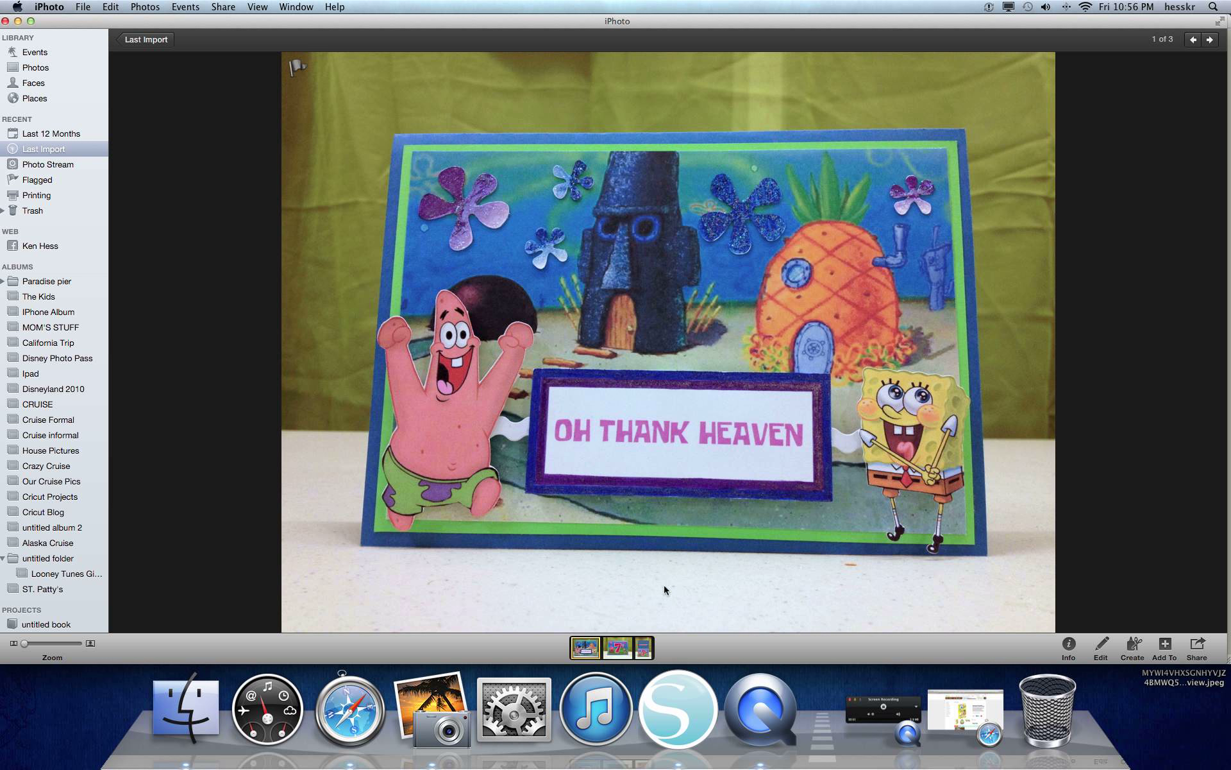
pyautogui.click(622, 648)
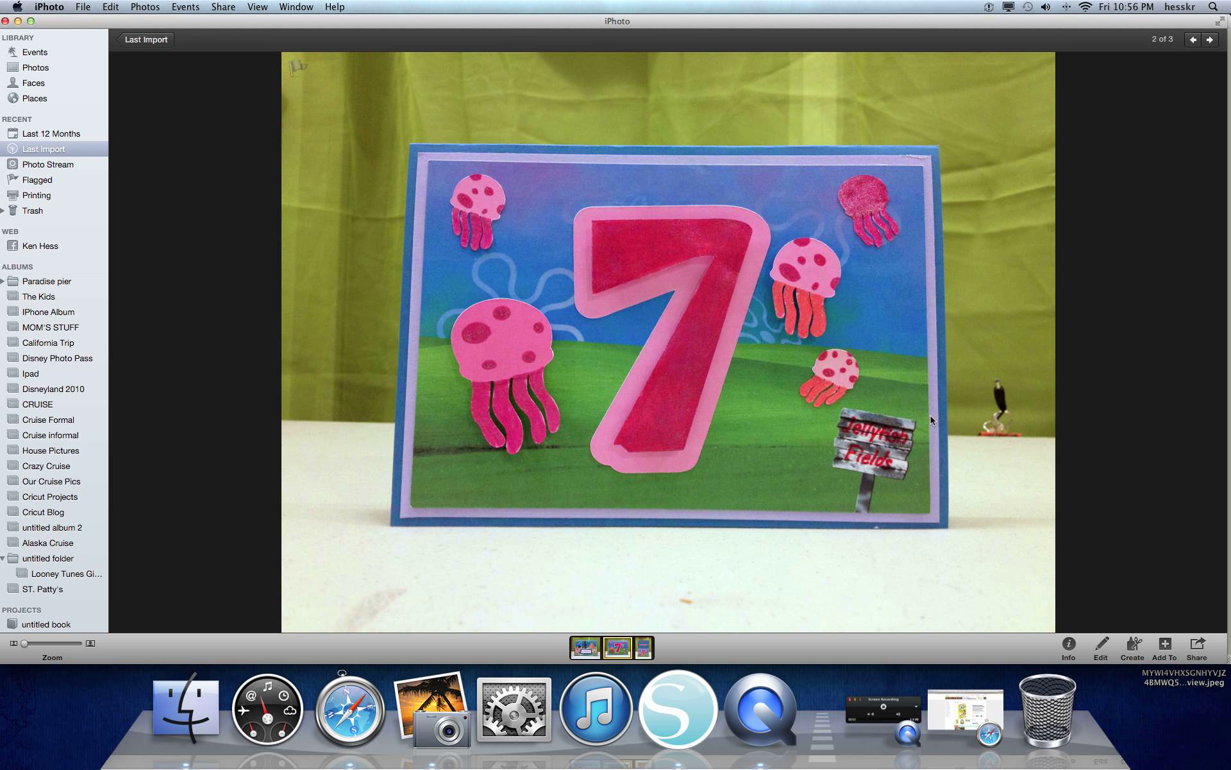
pyautogui.moveTo(546, 630)
pyautogui.click(18, 22)
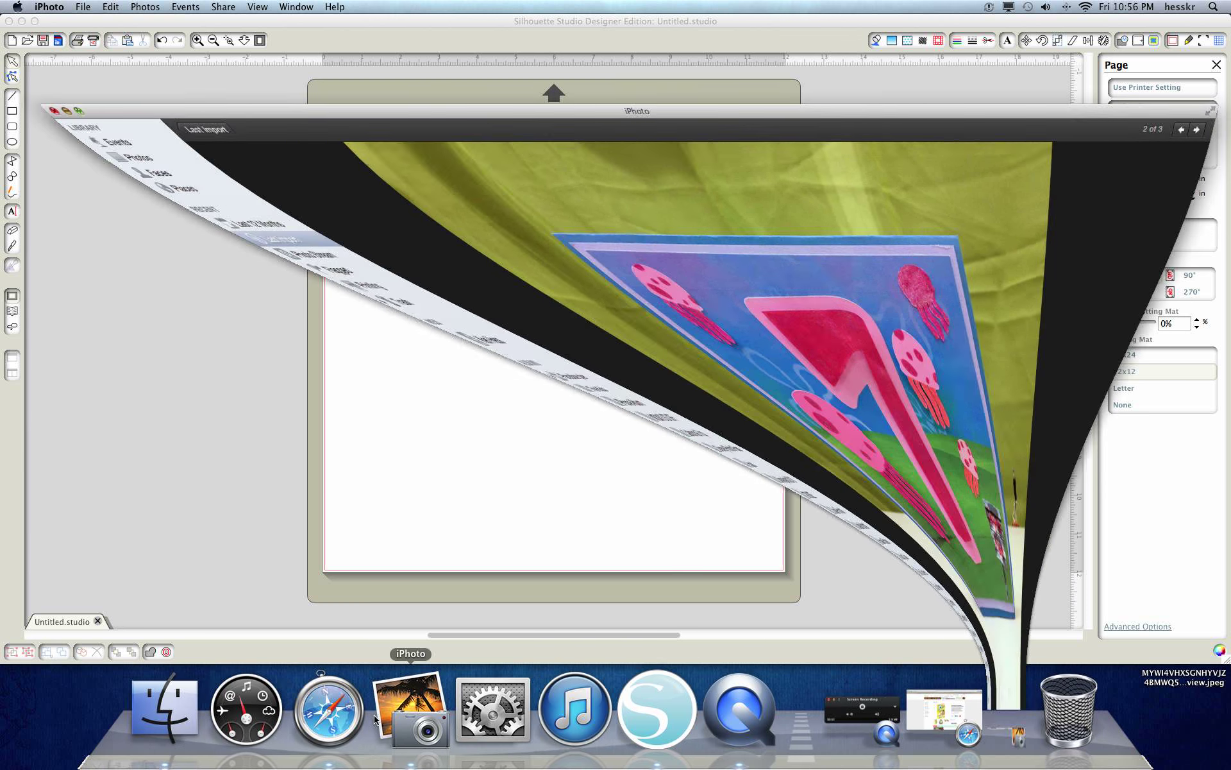
pyautogui.click(308, 723)
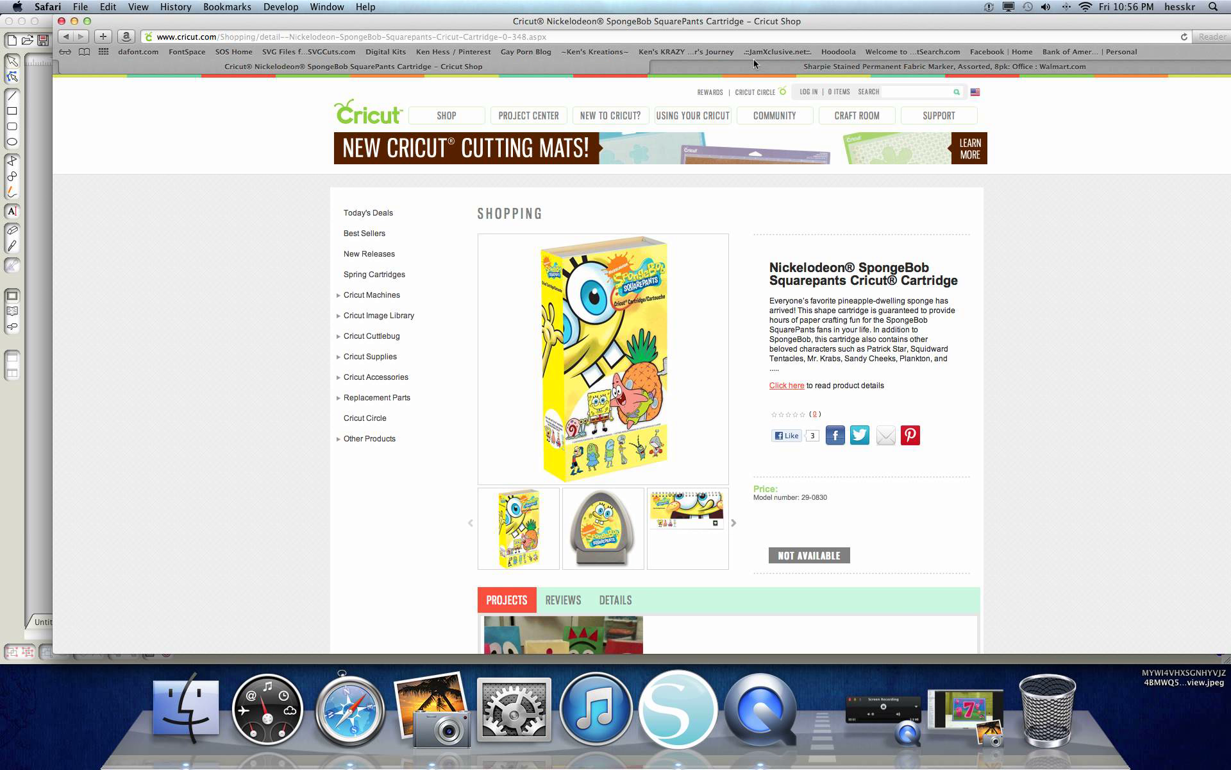
pyautogui.click(413, 38)
pyautogui.write('ww')
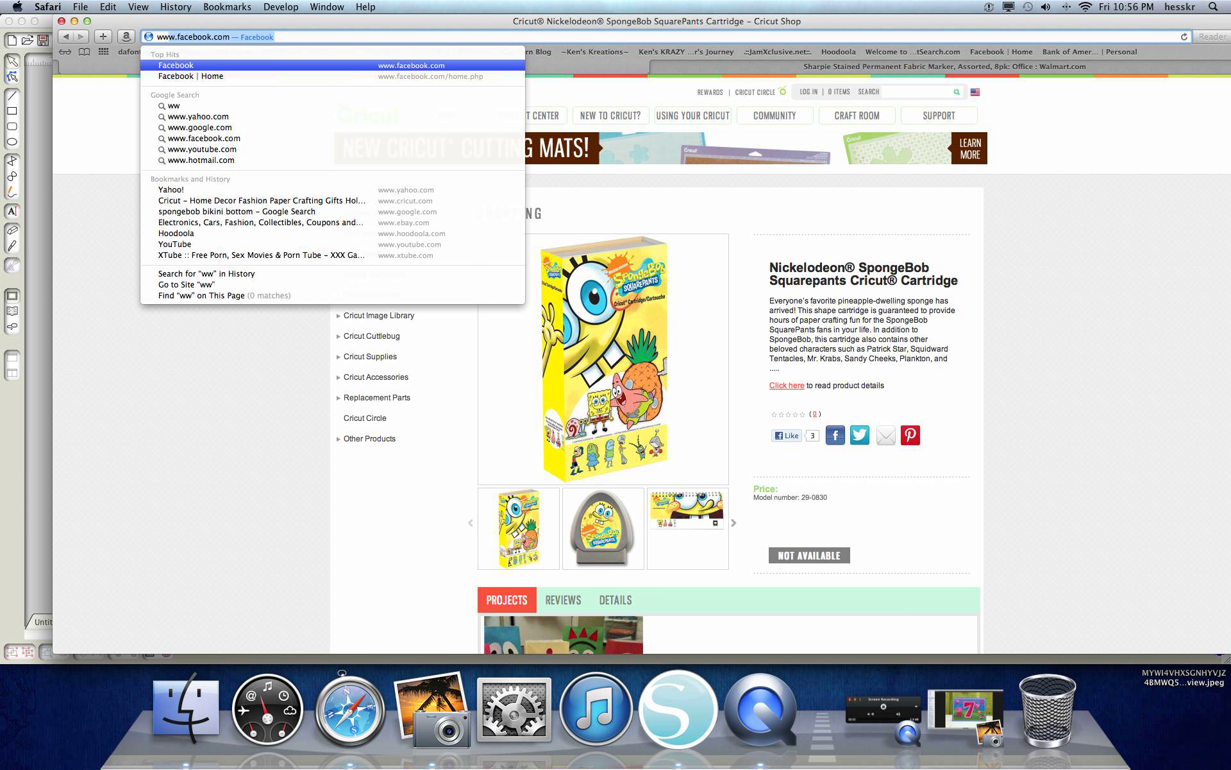
pyautogui.write('w.google.c')
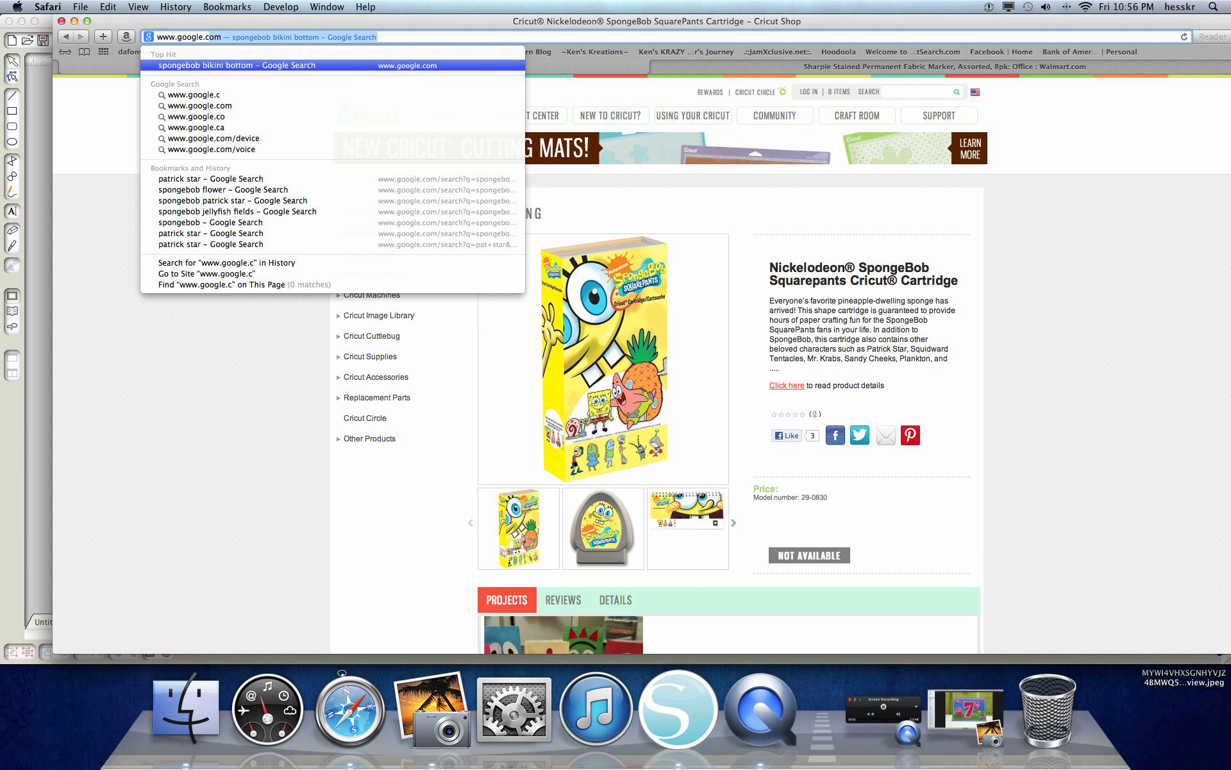
pyautogui.press('Return')
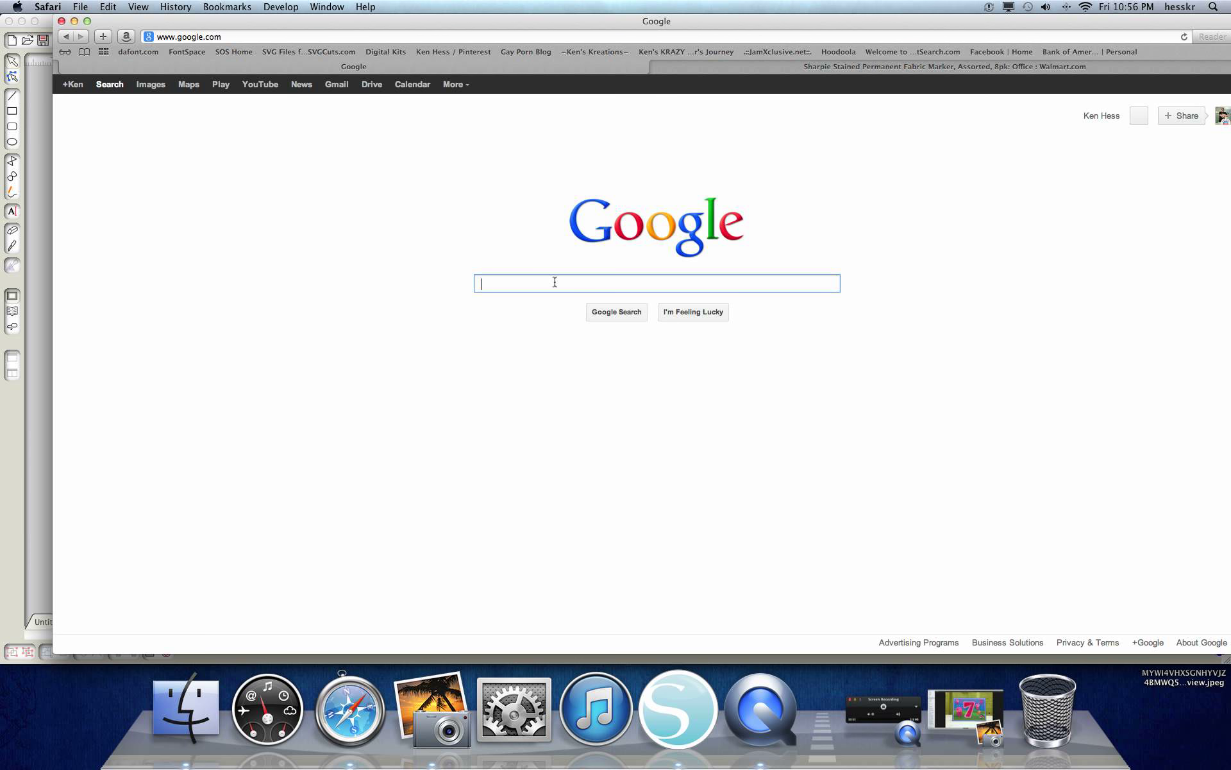
# Search Google for "spongebob" and show the image results
pyautogui.write('spong')
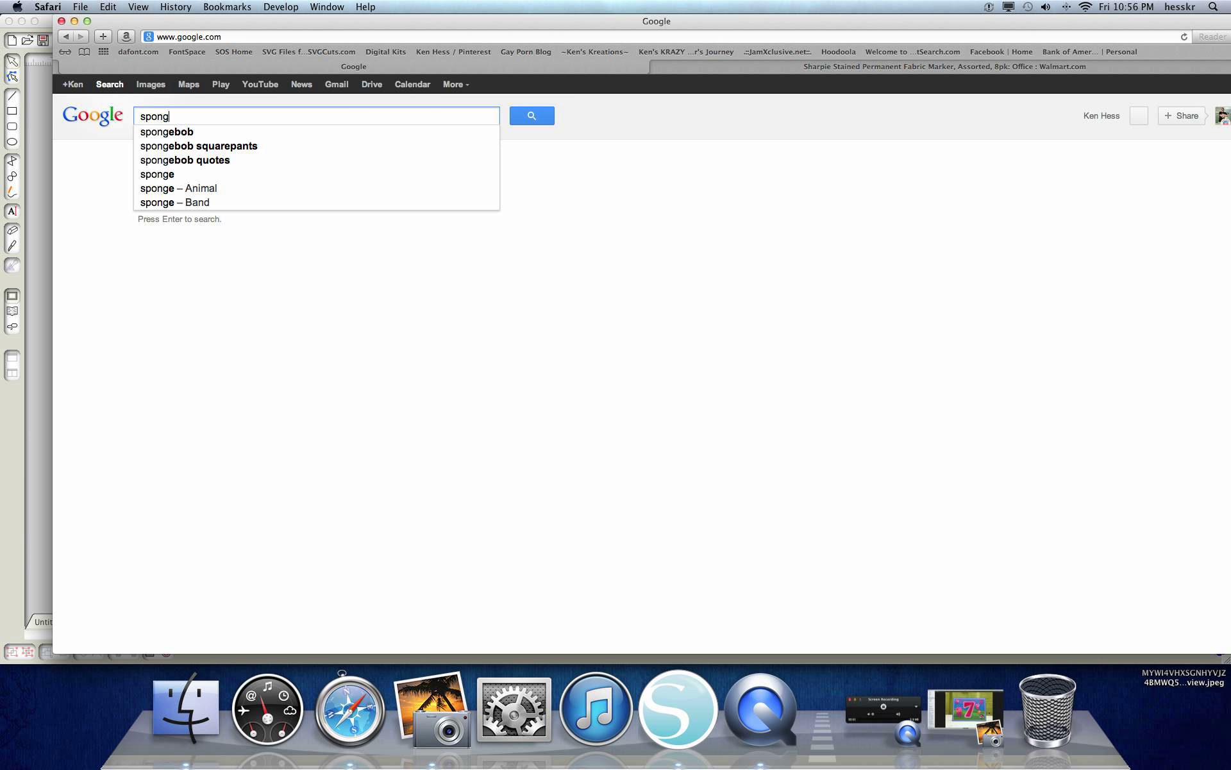
pyautogui.write('ebob')
pyautogui.press('Return')
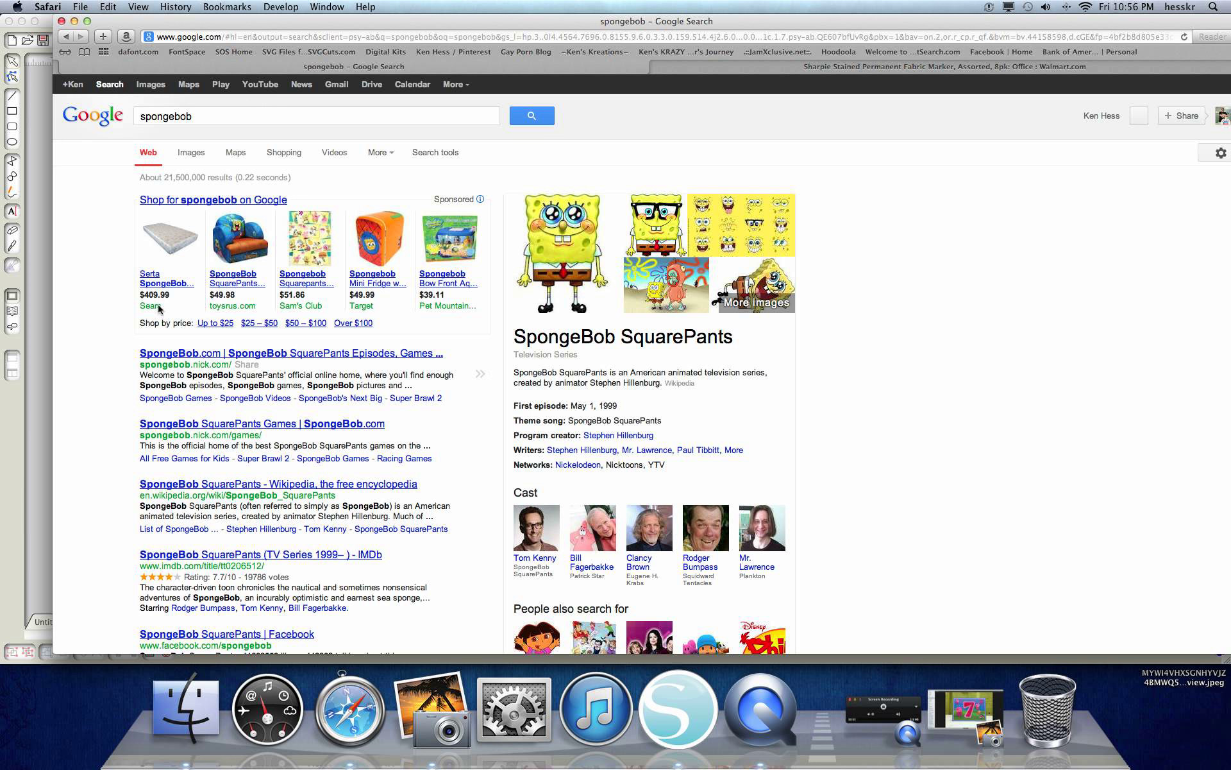
pyautogui.click(192, 152)
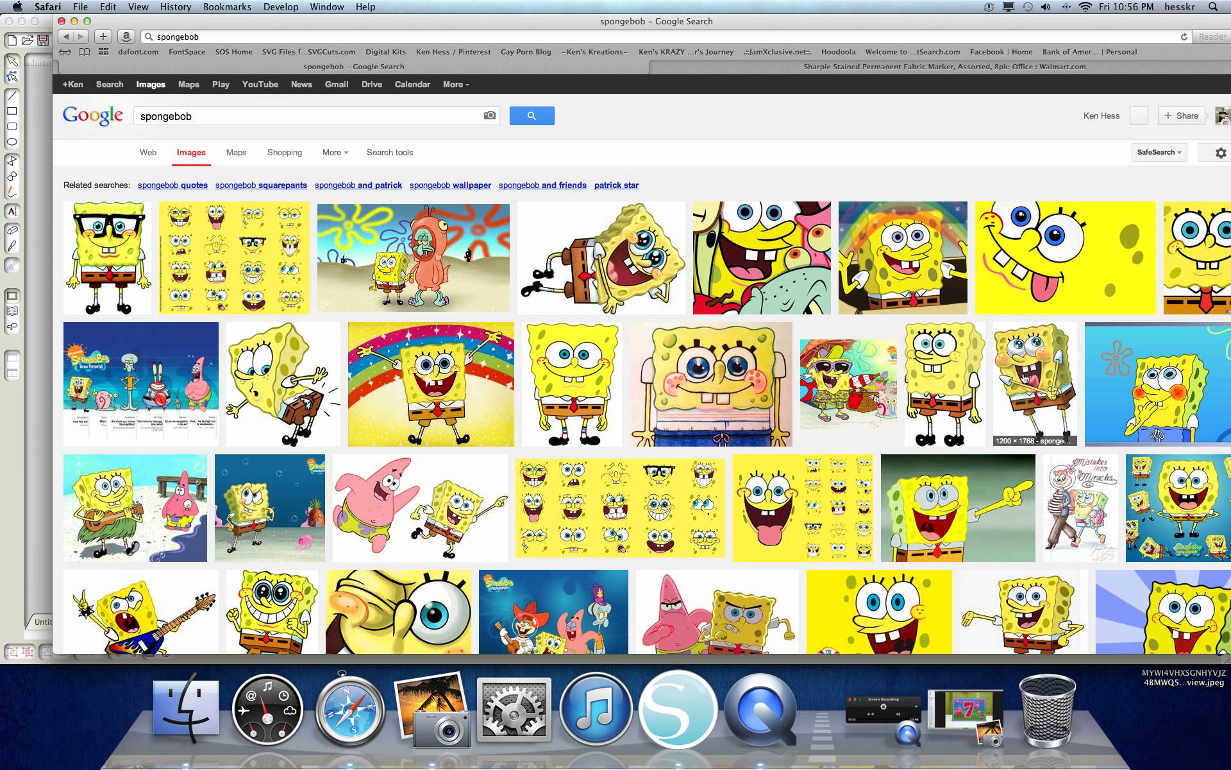
# Open the 1920 × 2828 version of the smiling SpongeBob artwork from that picture's other available sizes
pyautogui.click(1024, 374)
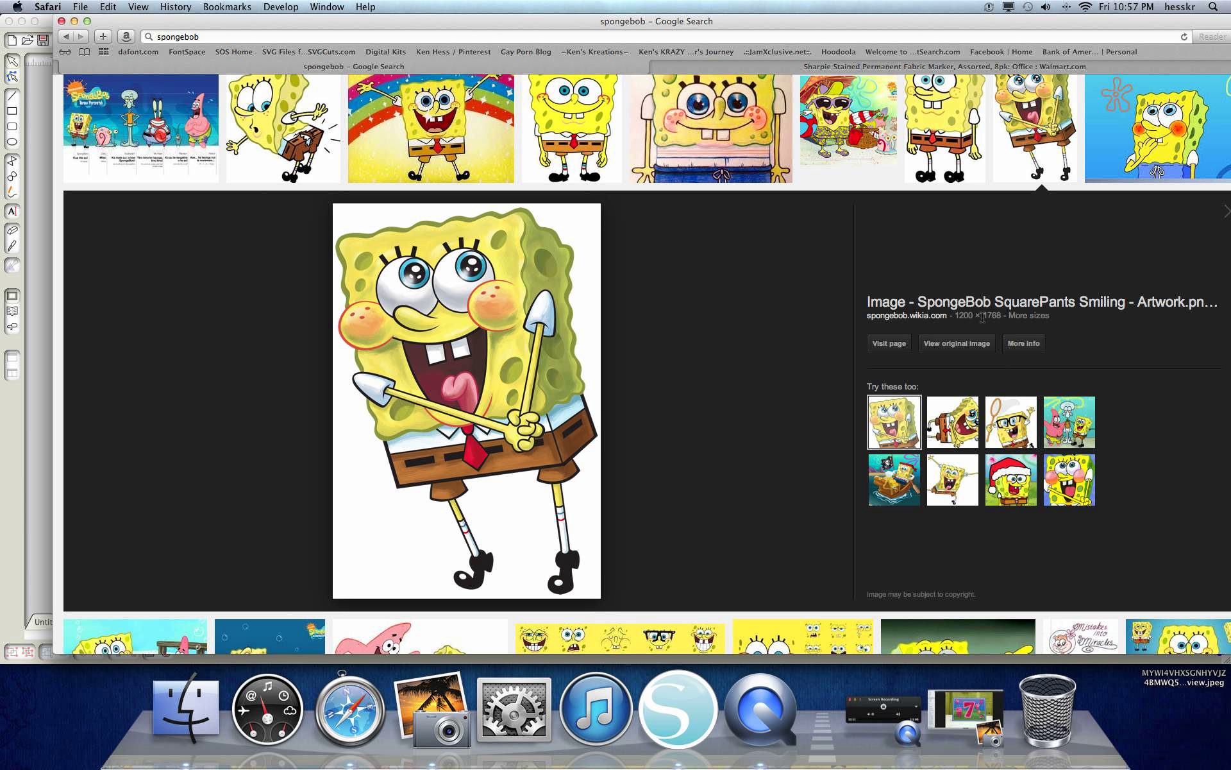
pyautogui.click(1023, 316)
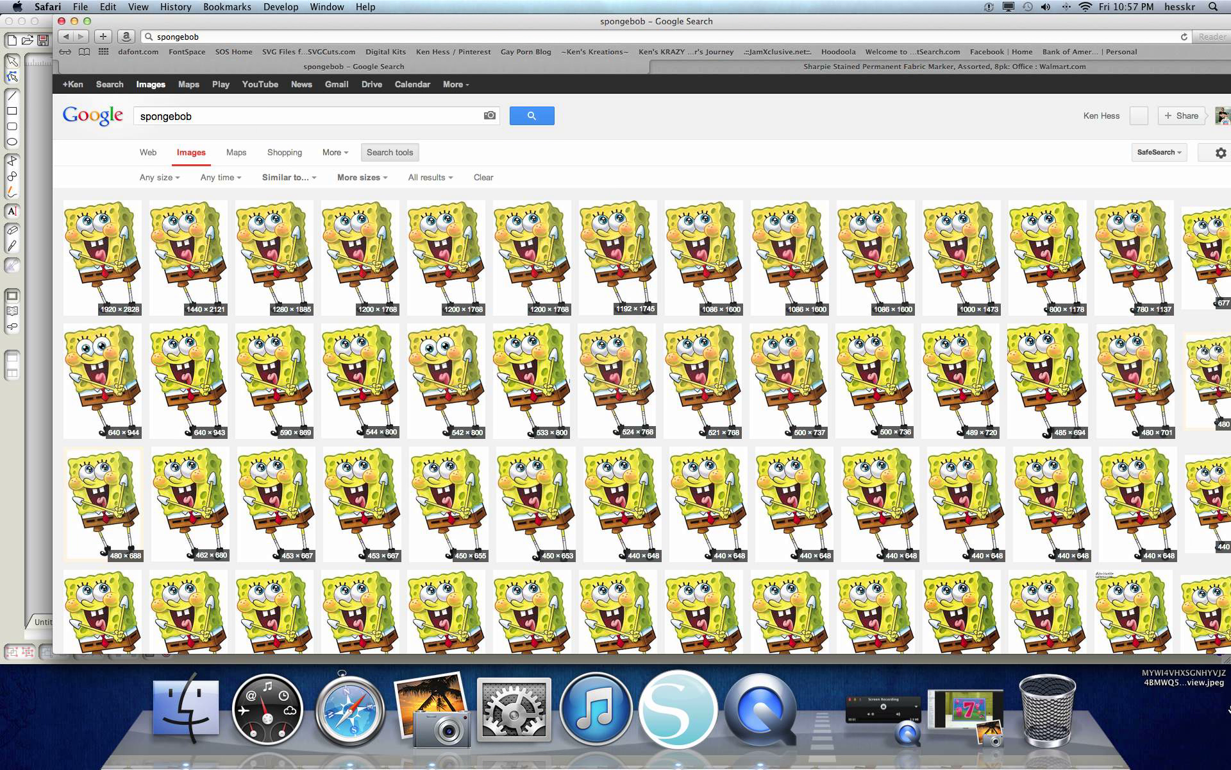
pyautogui.scroll(-1, 97, 242)
pyautogui.click(103, 223)
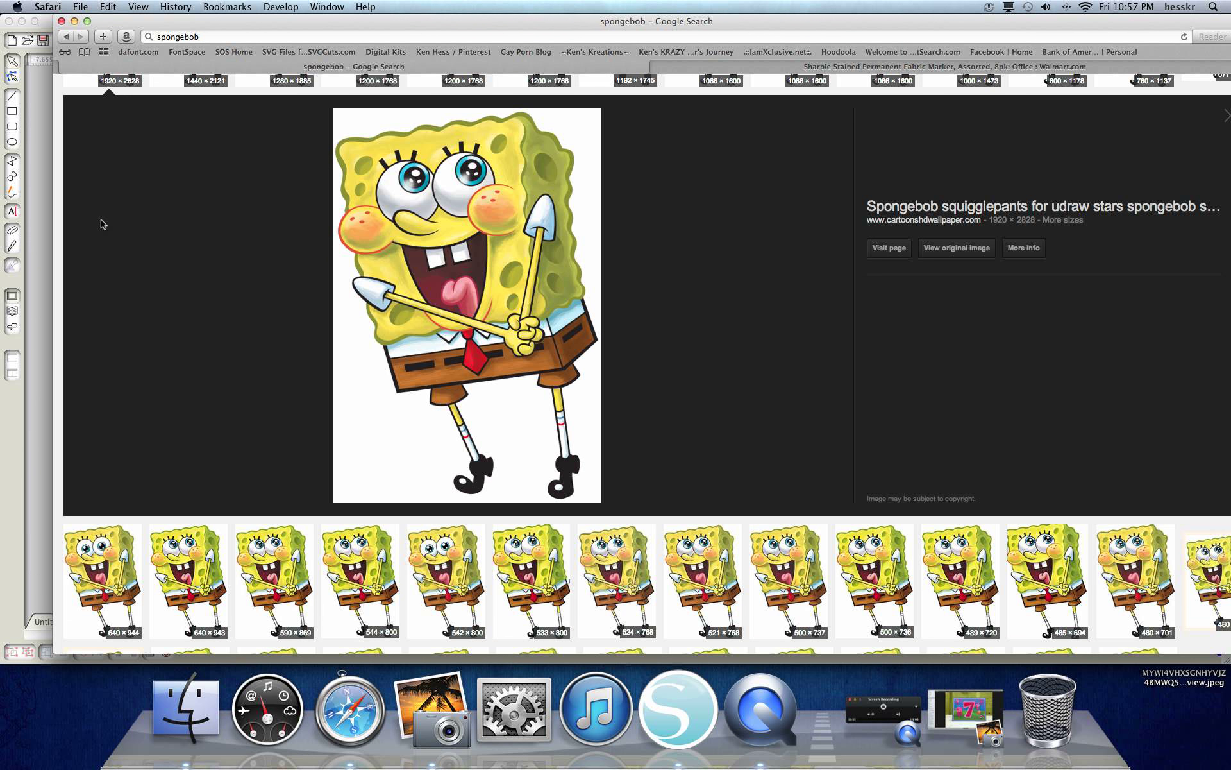
pyautogui.moveTo(680, 25); pyautogui.dragTo(602, 26)
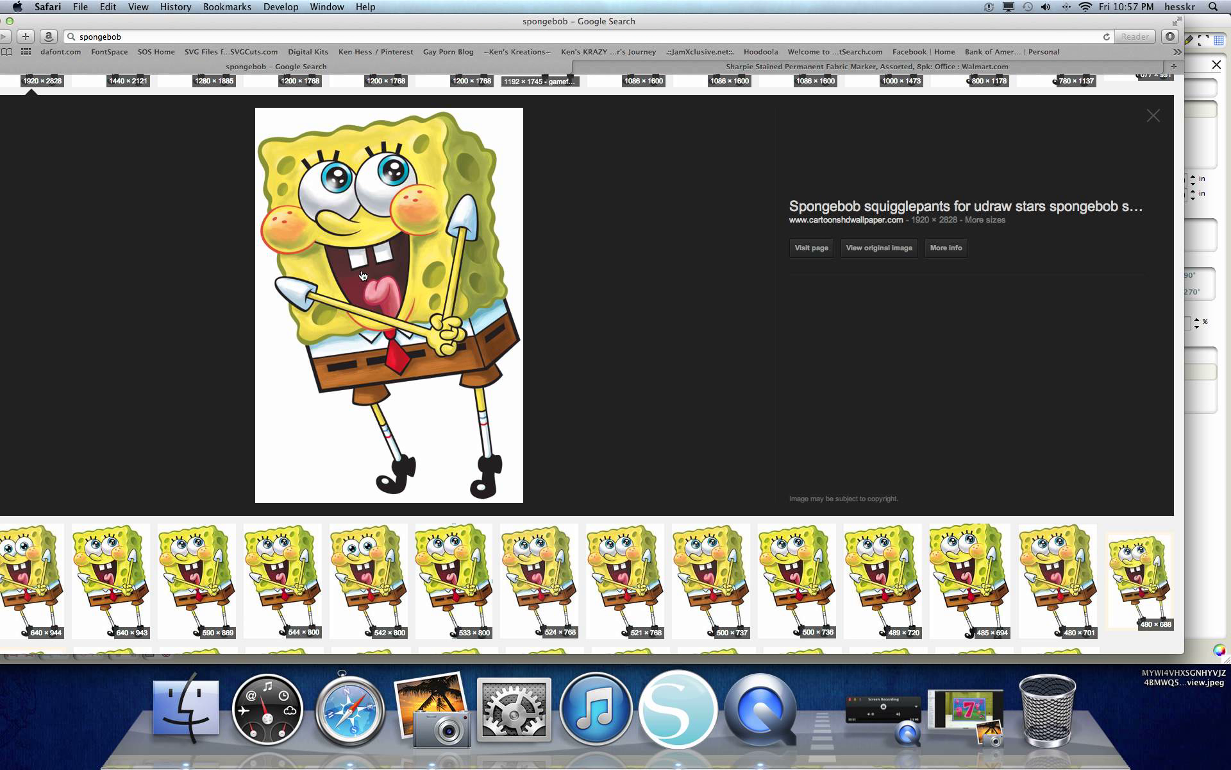
pyautogui.moveTo(363, 277); pyautogui.dragTo(440, 269)
pyautogui.rightClick(435, 278)
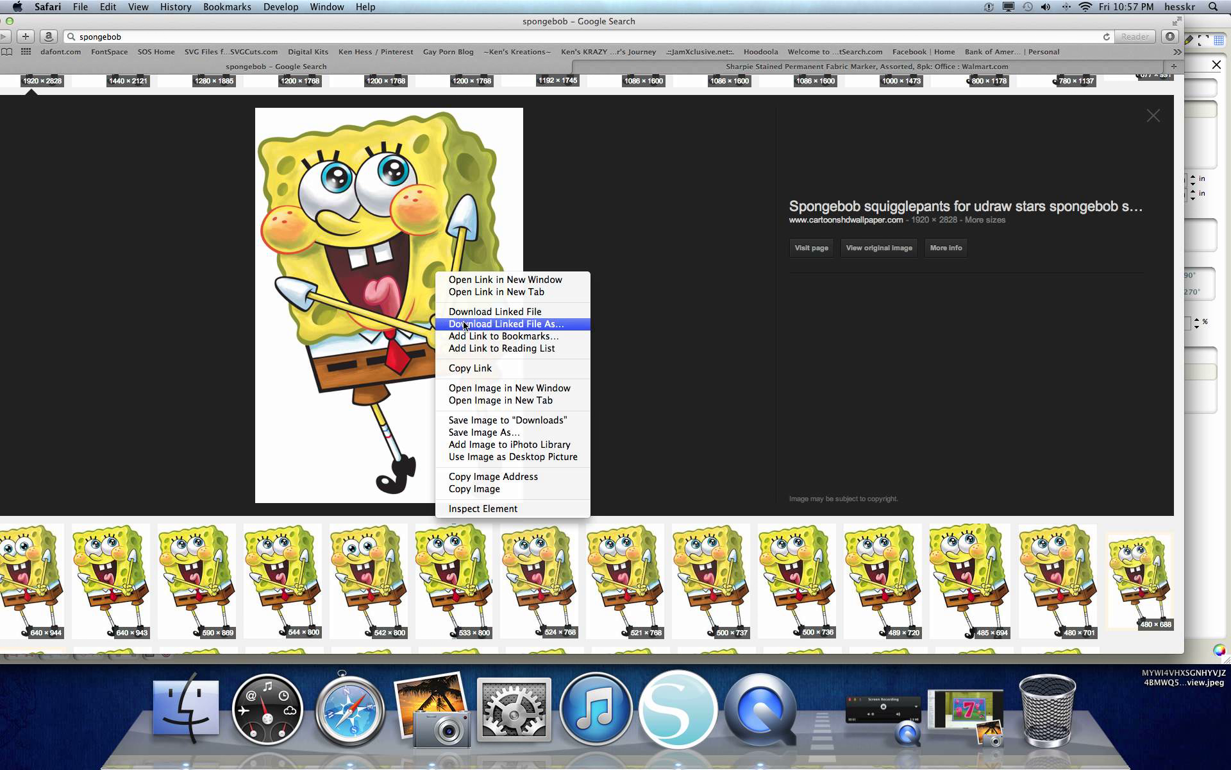
pyautogui.click(538, 432)
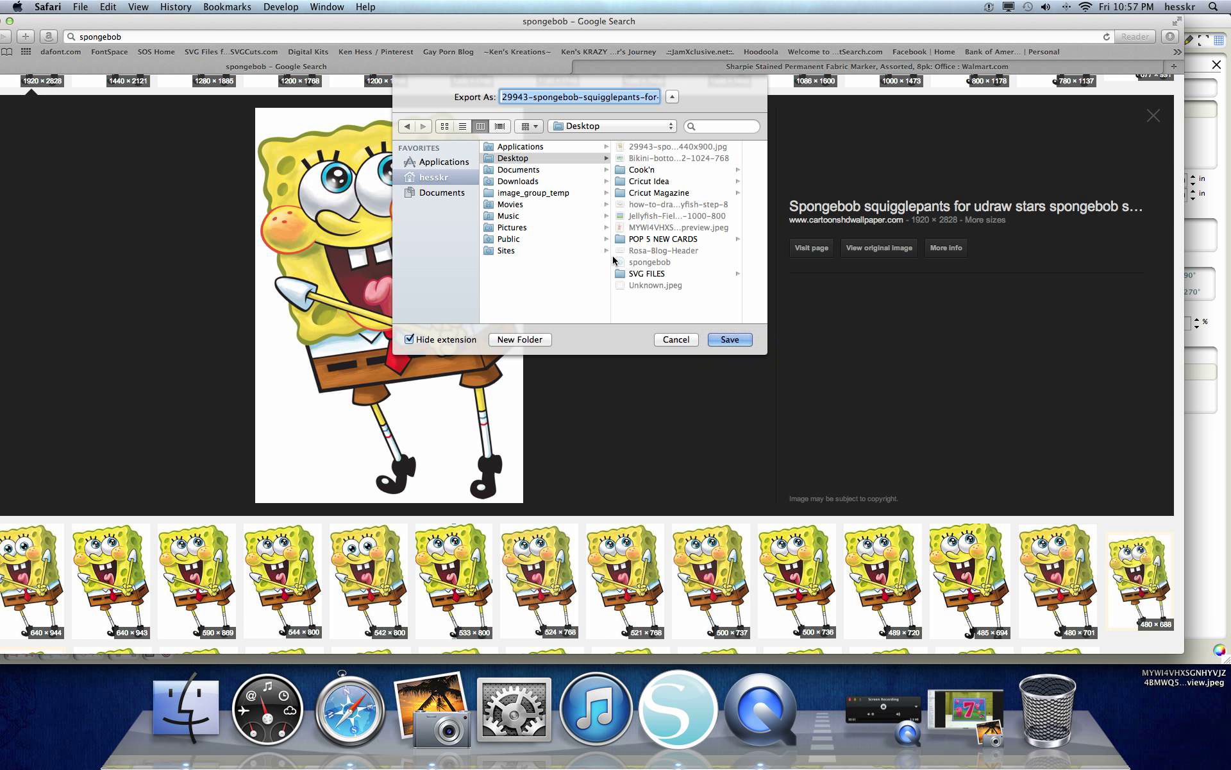
pyautogui.click(548, 97)
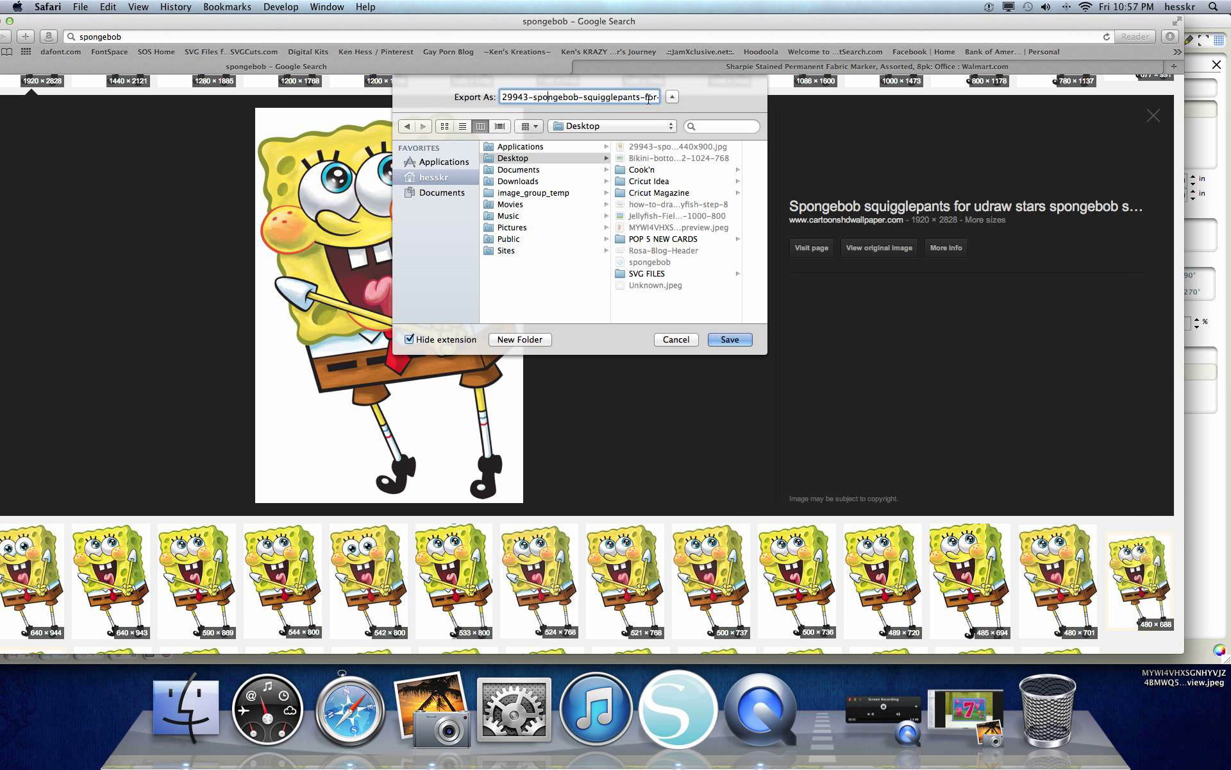
pyautogui.moveTo(654, 96); pyautogui.dragTo(473, 85)
pyautogui.press('Right')
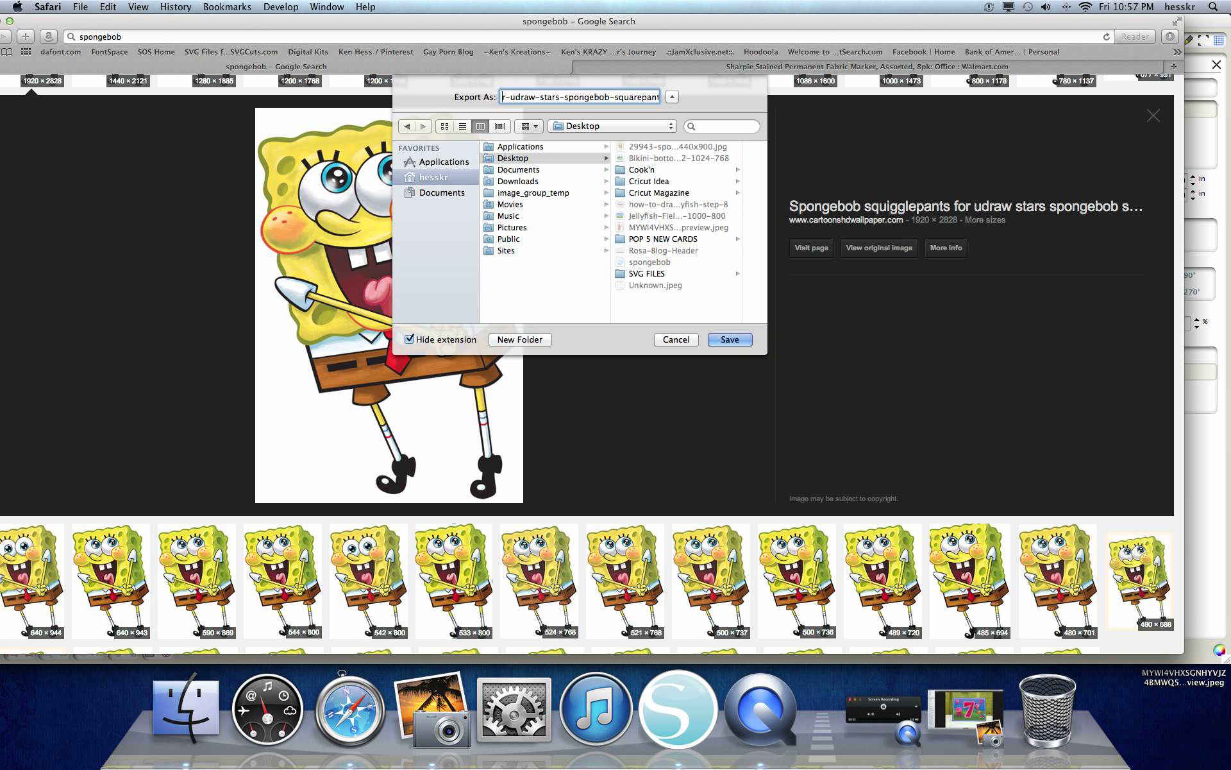
pyautogui.click(675, 345)
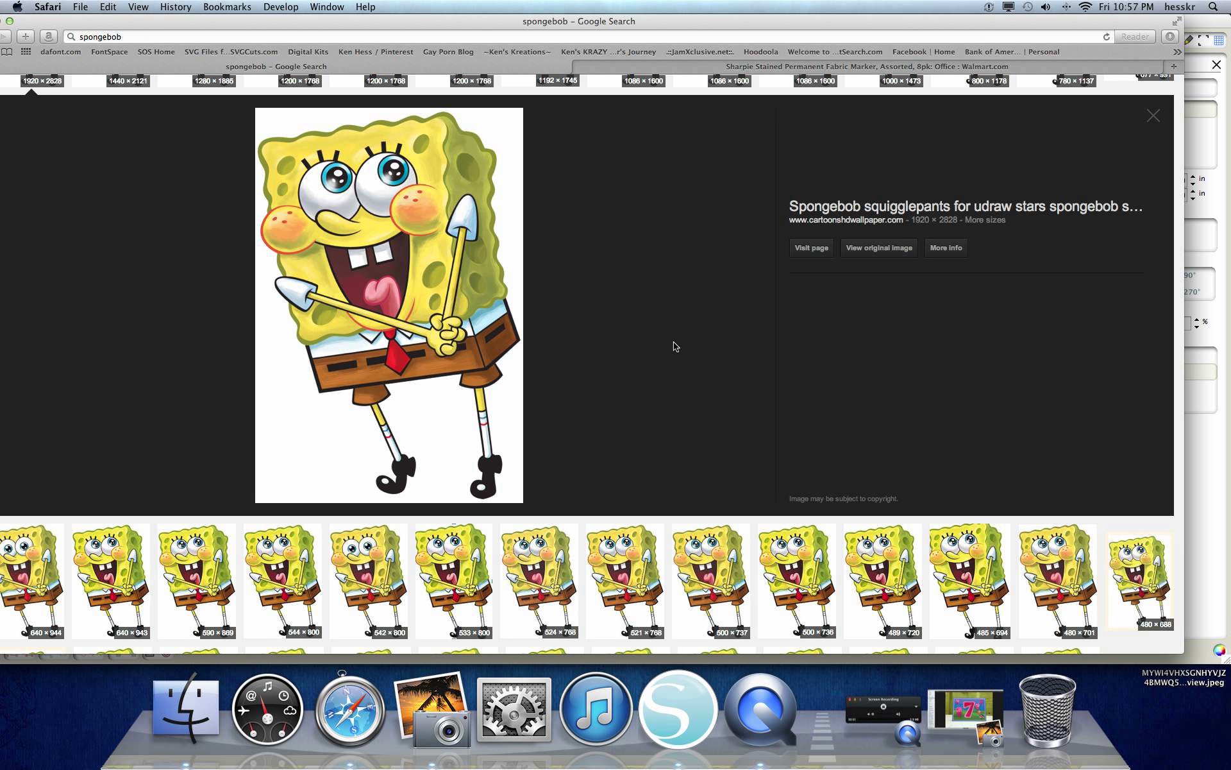
# Search Google Images for "spongebob patrick star" and browse the resulting pictures
pyautogui.scroll(5, 180, 119)
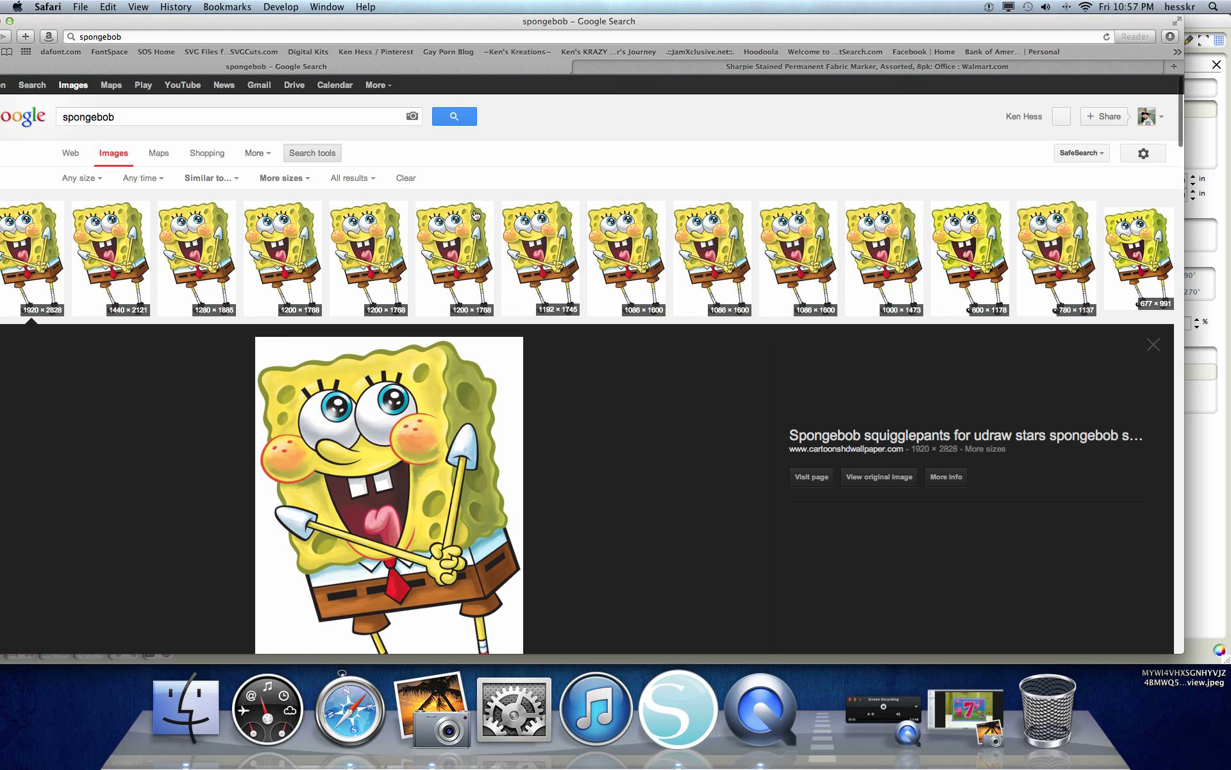
pyautogui.click(133, 116)
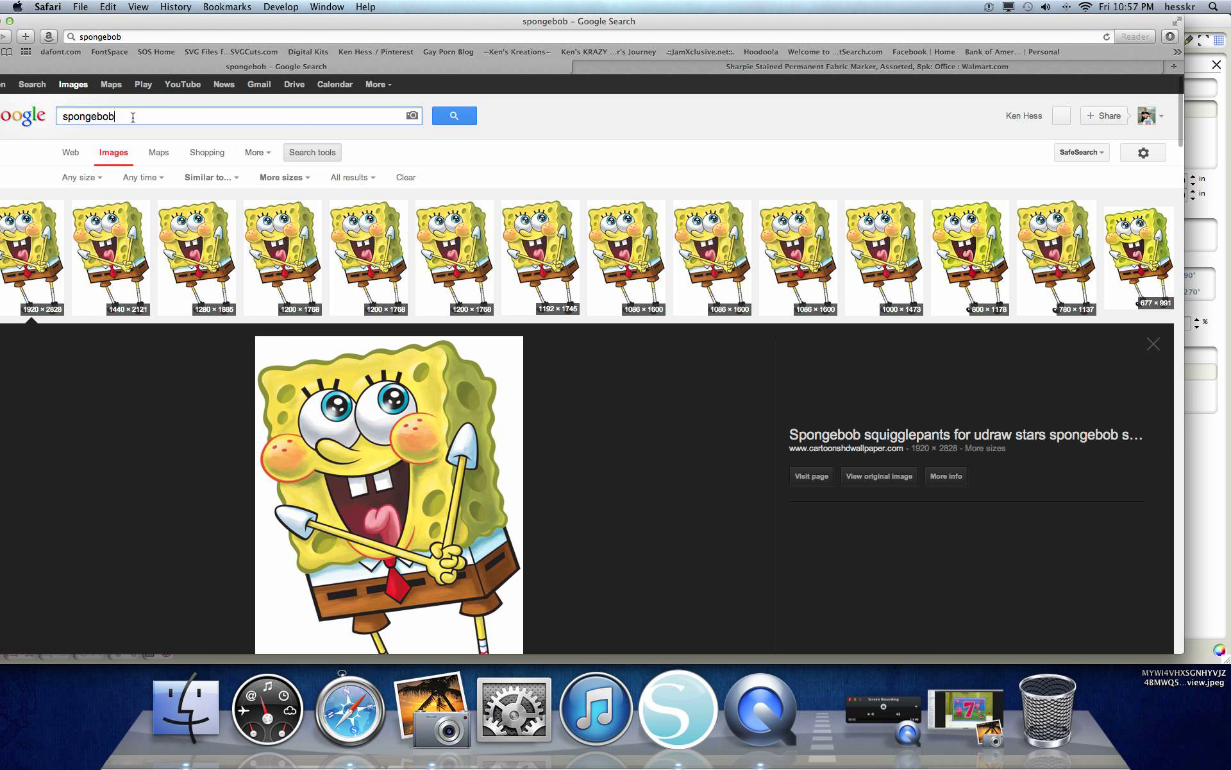
pyautogui.write('p')
pyautogui.press('BackSpace')
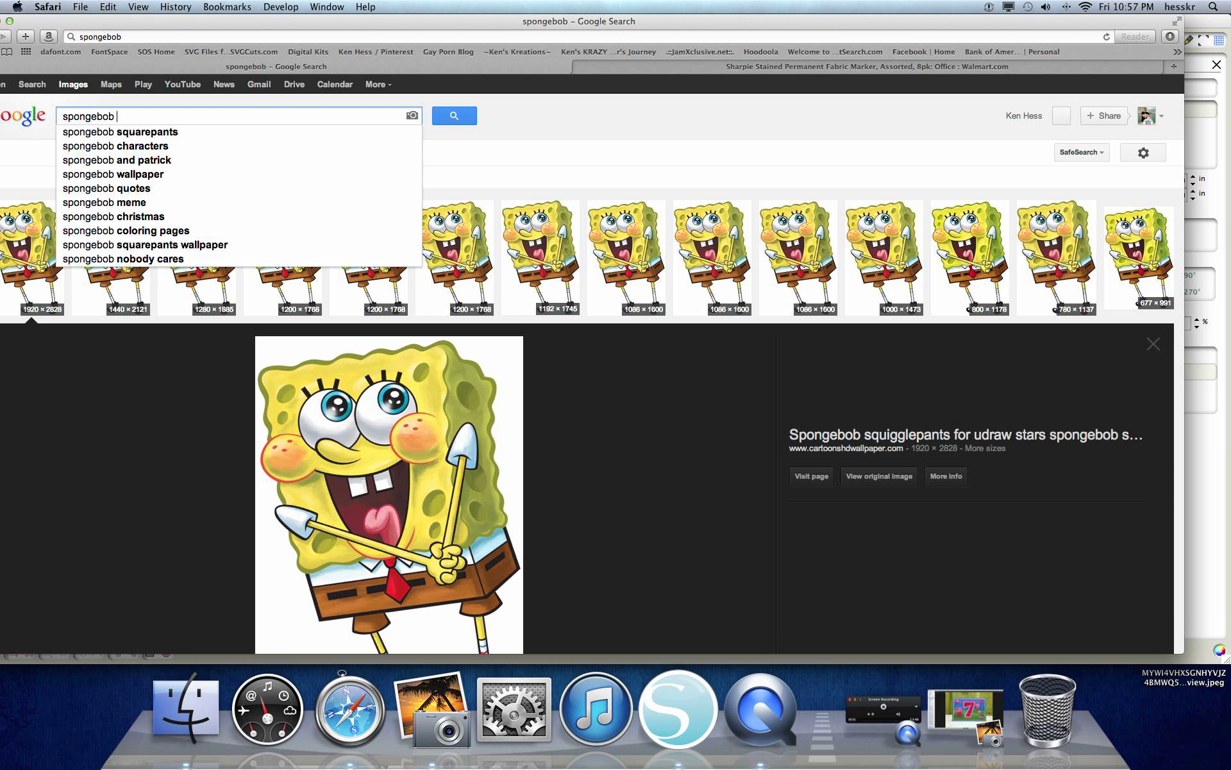
pyautogui.write('pa')
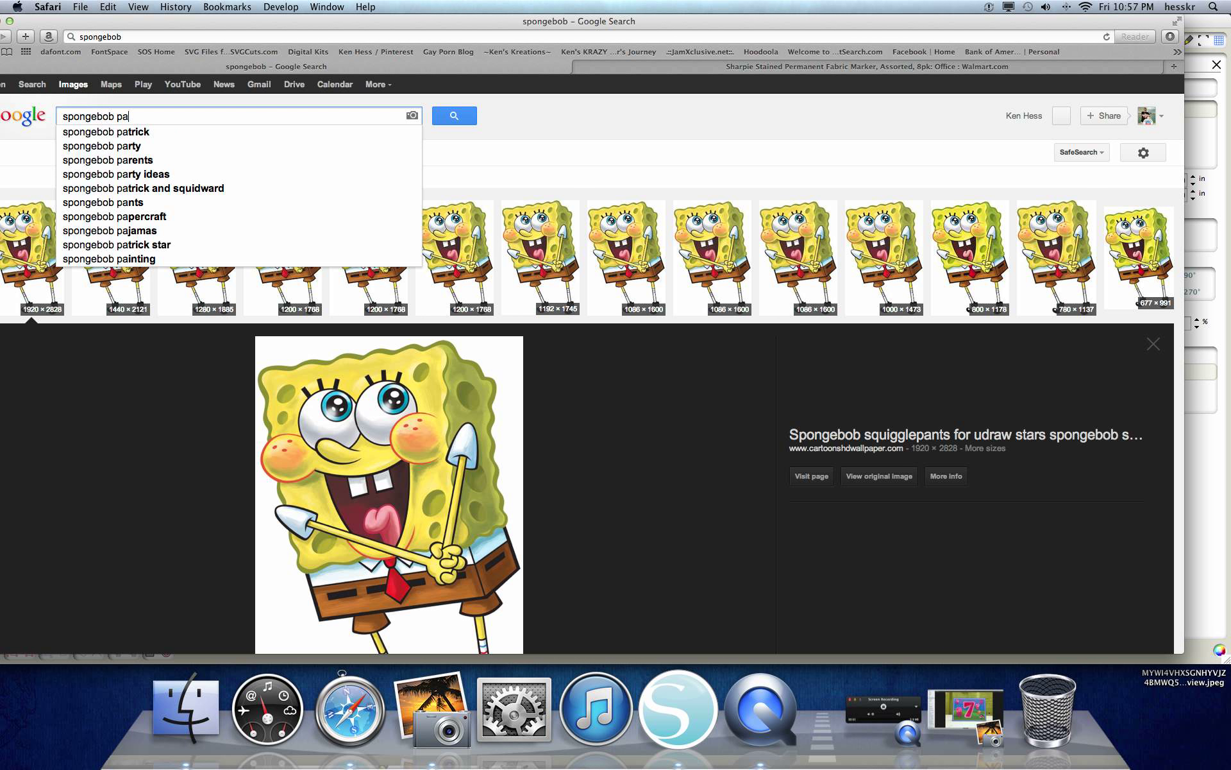
pyautogui.write('trick star')
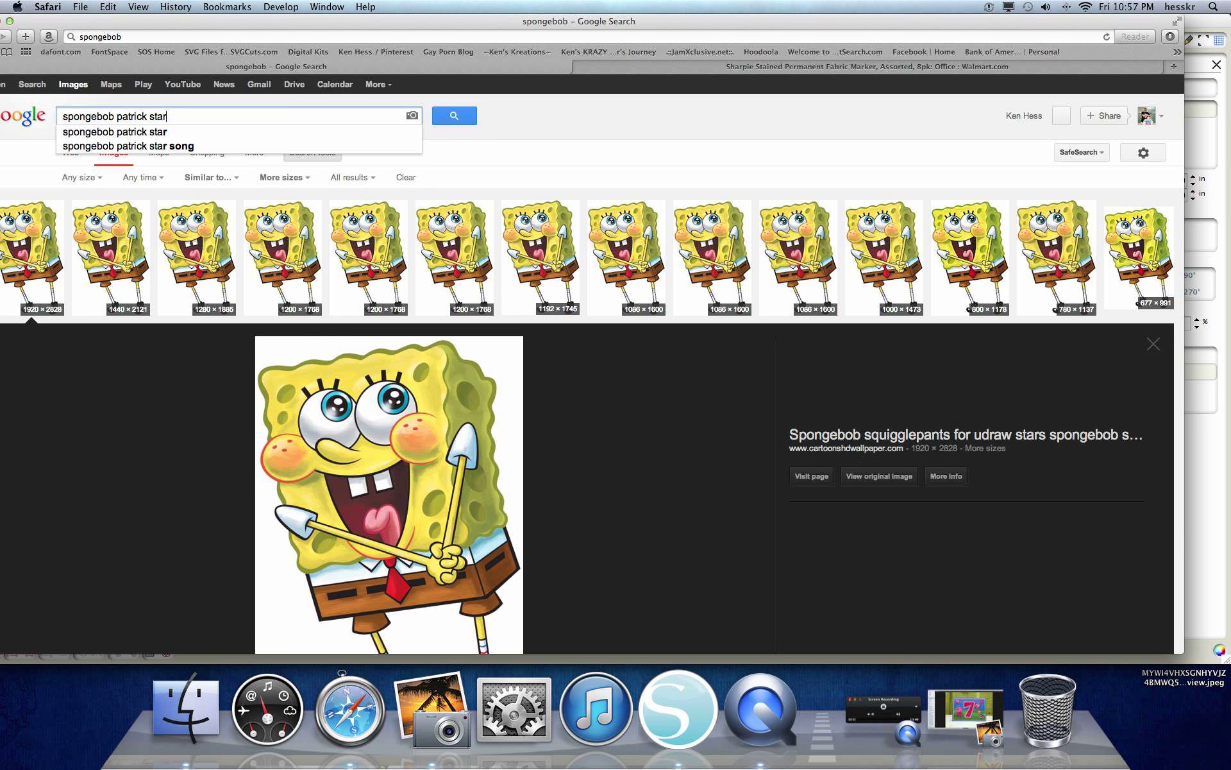
pyautogui.press('Return')
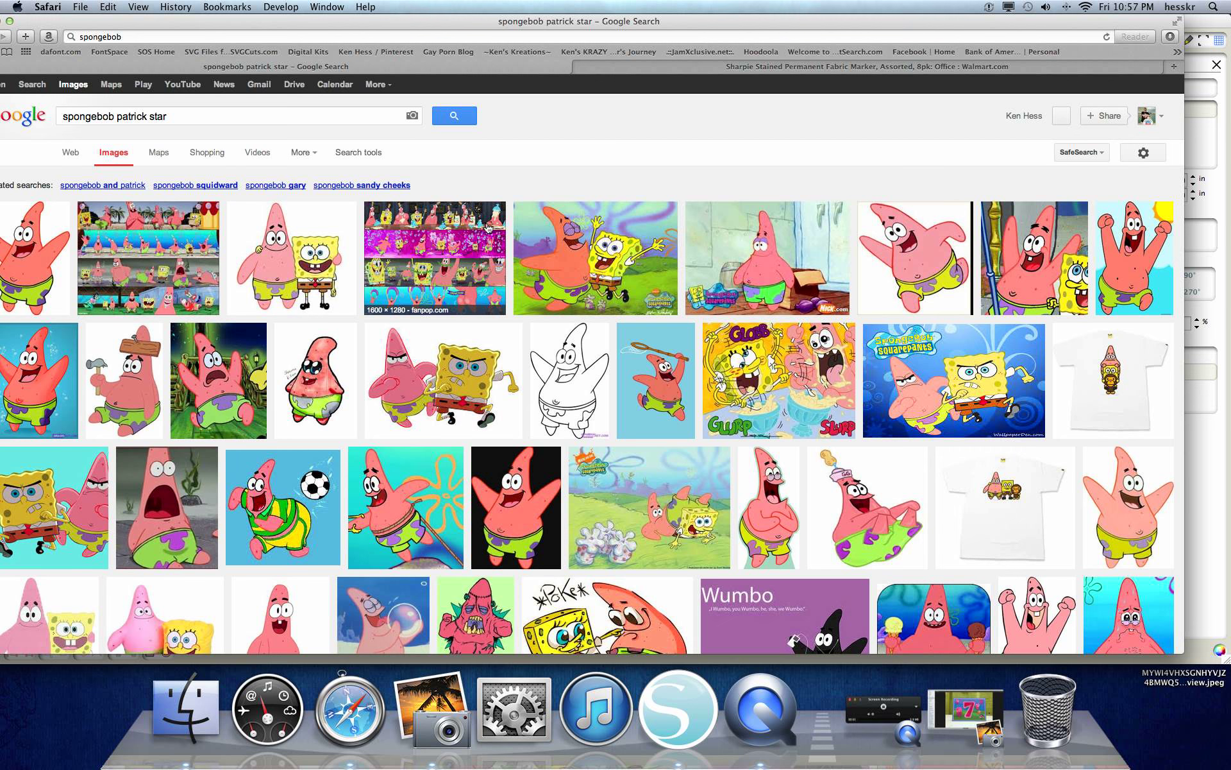
pyautogui.scroll(-10, 489, 228)
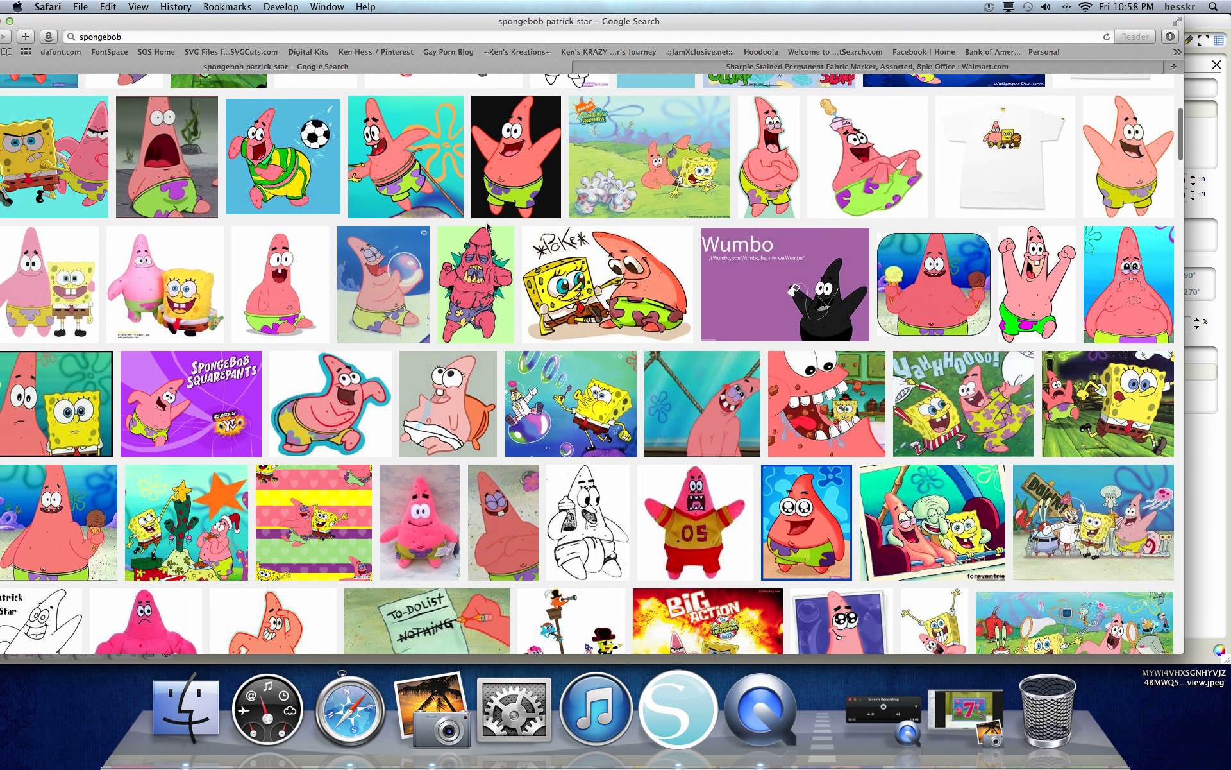
# Open the 800 × 1104 version of the Patrick Star picture with outstretched arms from that picture's other available sizes
pyautogui.scroll(-14, 488, 226)
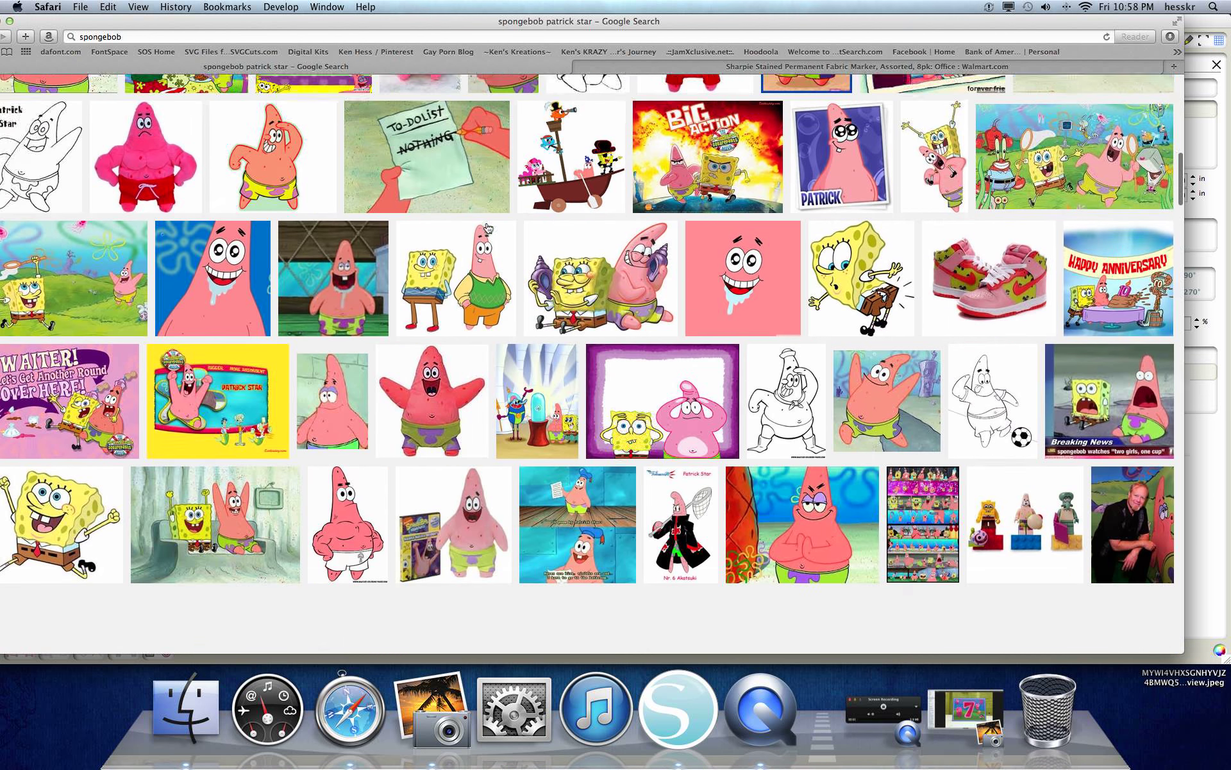
pyautogui.scroll(-1, 488, 228)
pyautogui.scroll(-7, 489, 229)
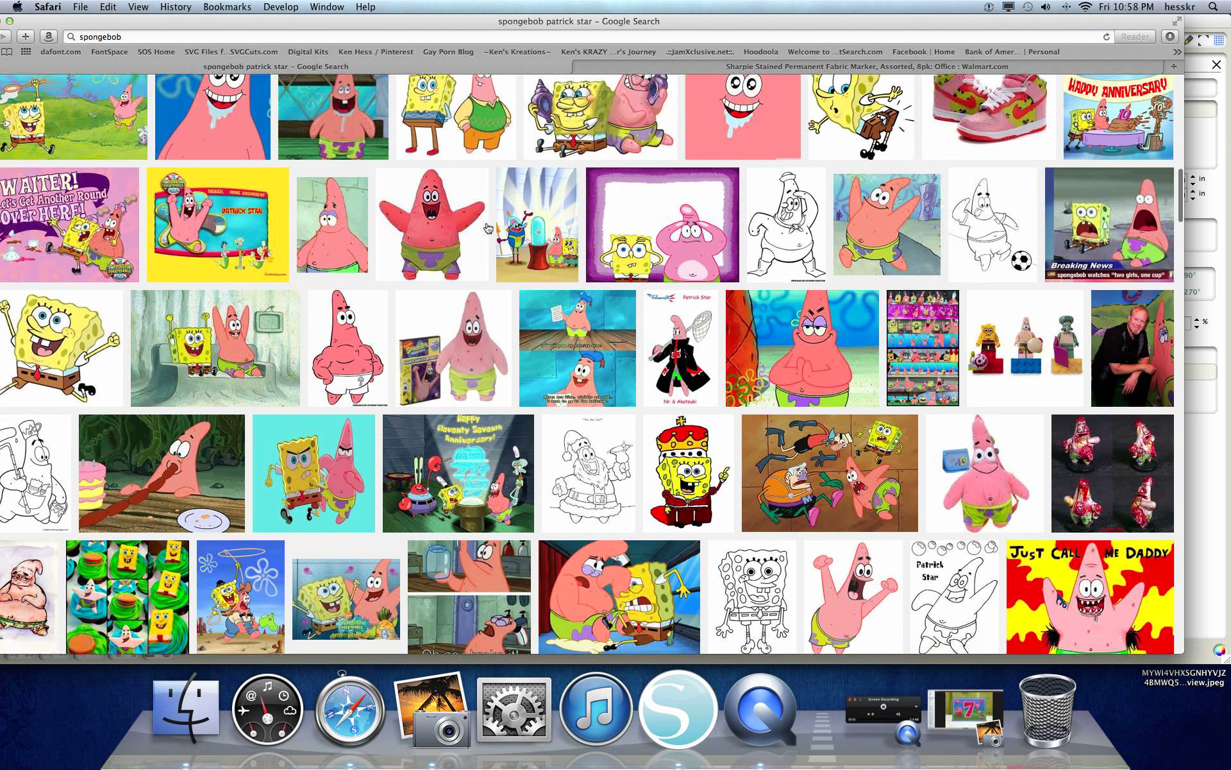
pyautogui.scroll(-7, 489, 228)
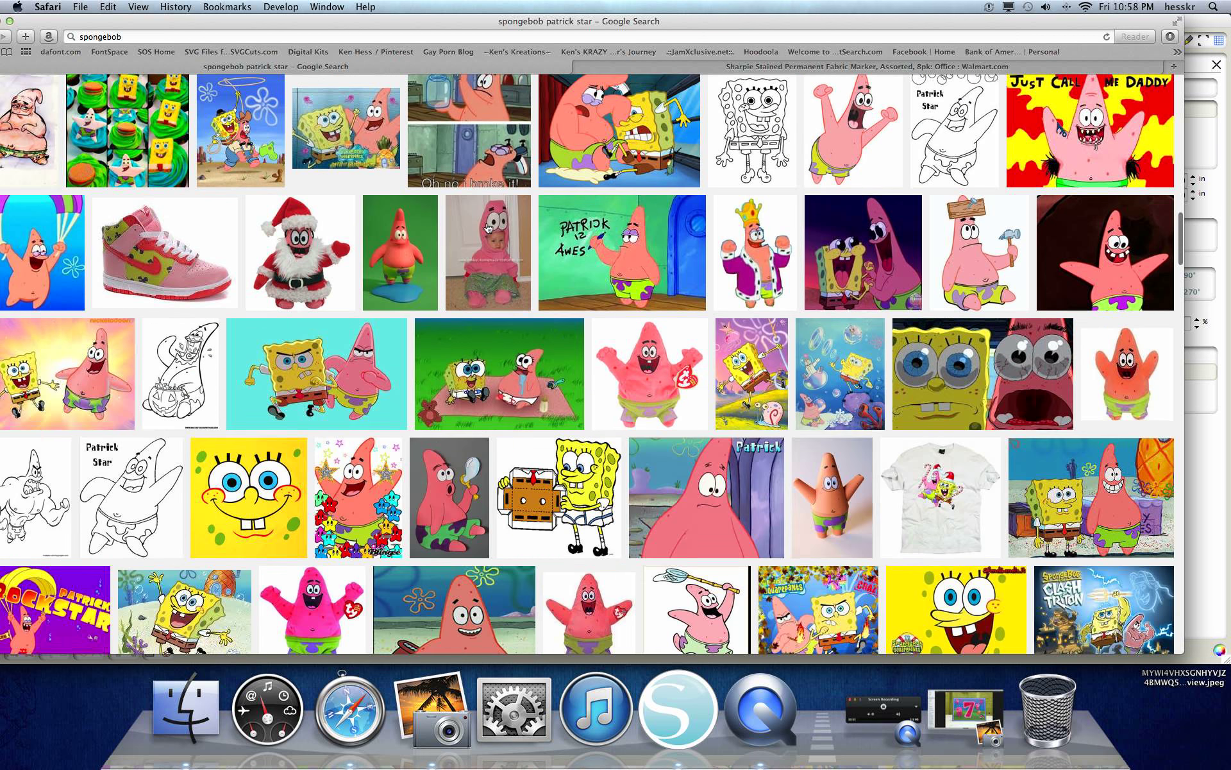
pyautogui.scroll(20, 489, 227)
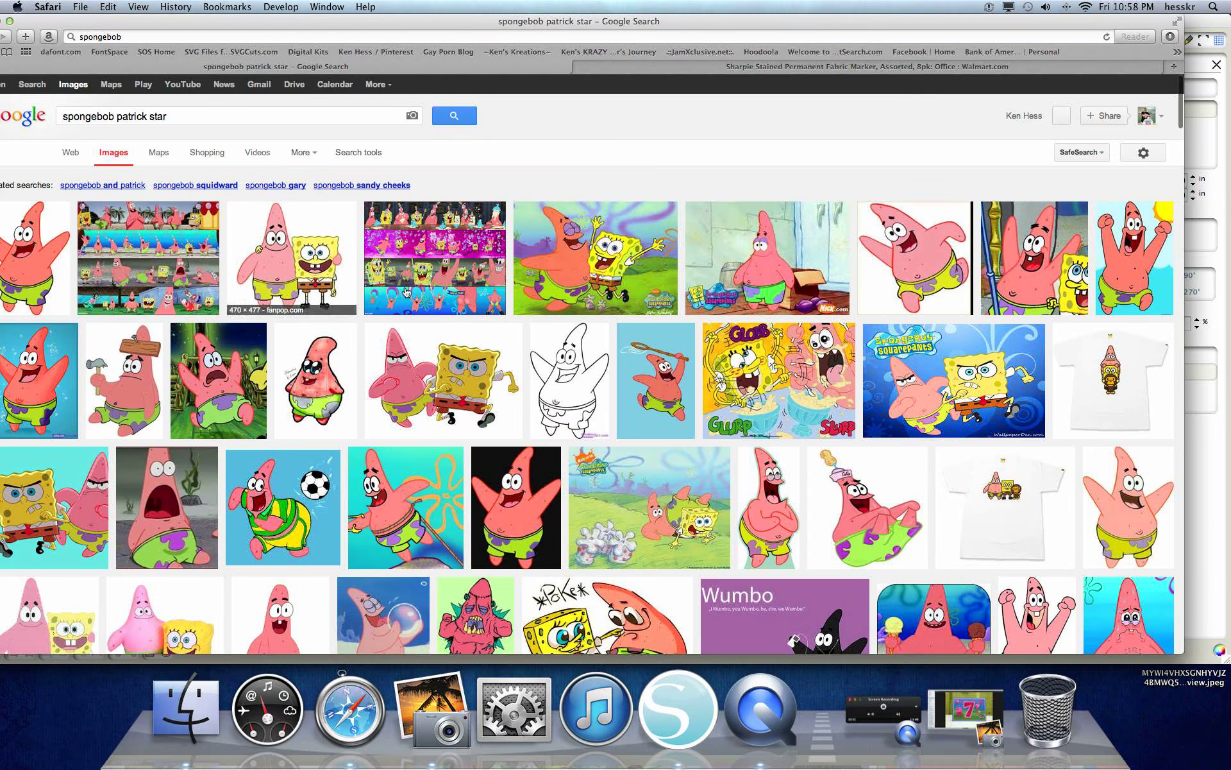
pyautogui.click(17, 261)
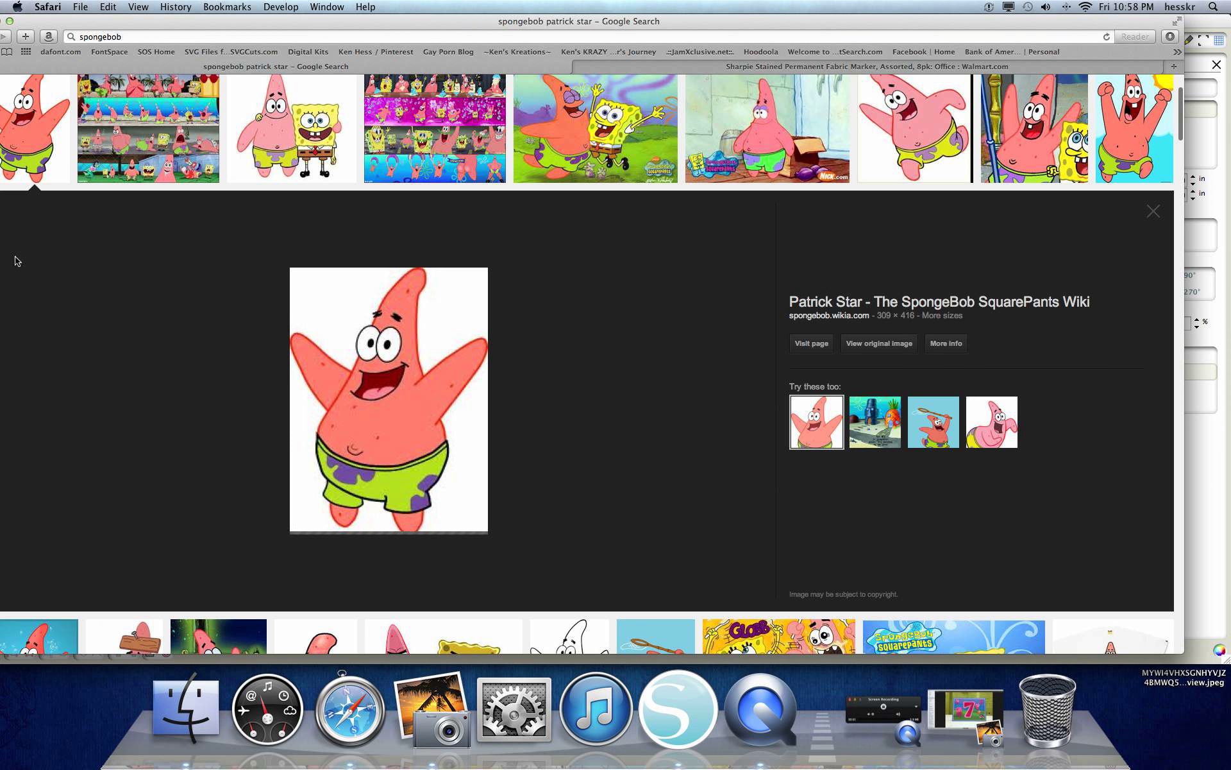
pyautogui.click(951, 320)
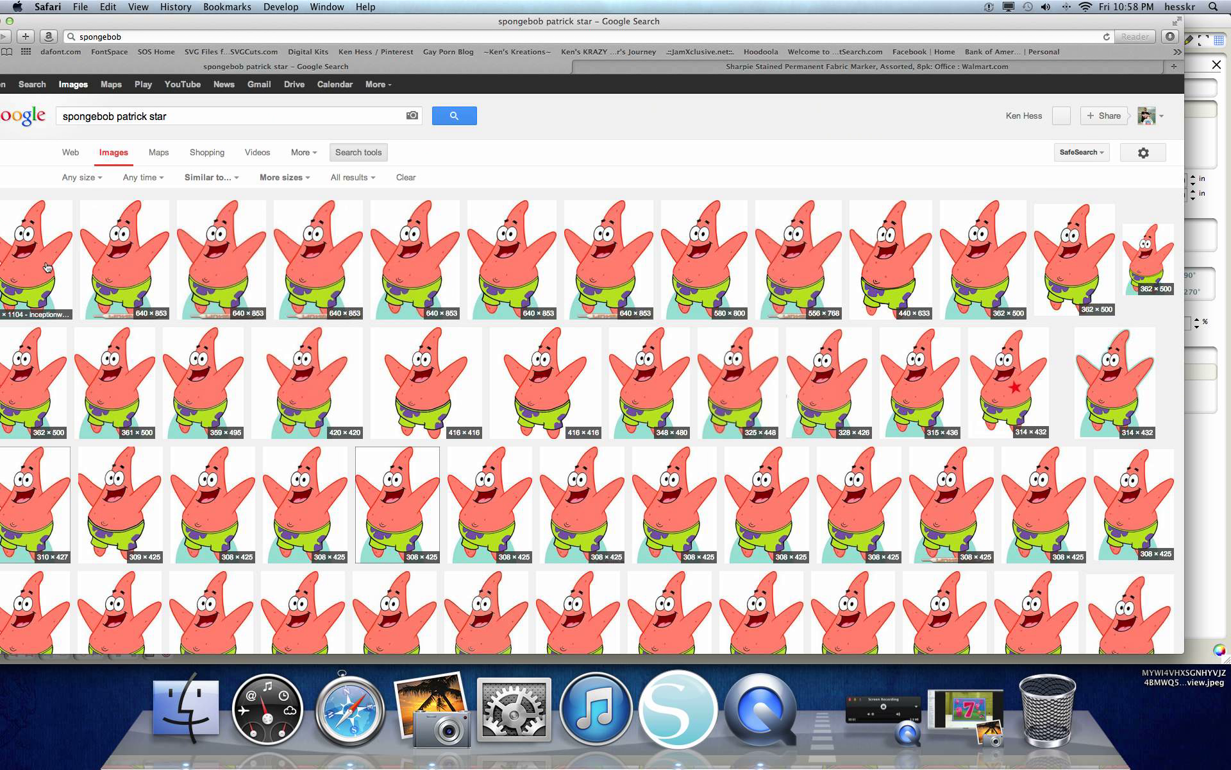
pyautogui.click(46, 267)
pyautogui.rightClick(327, 408)
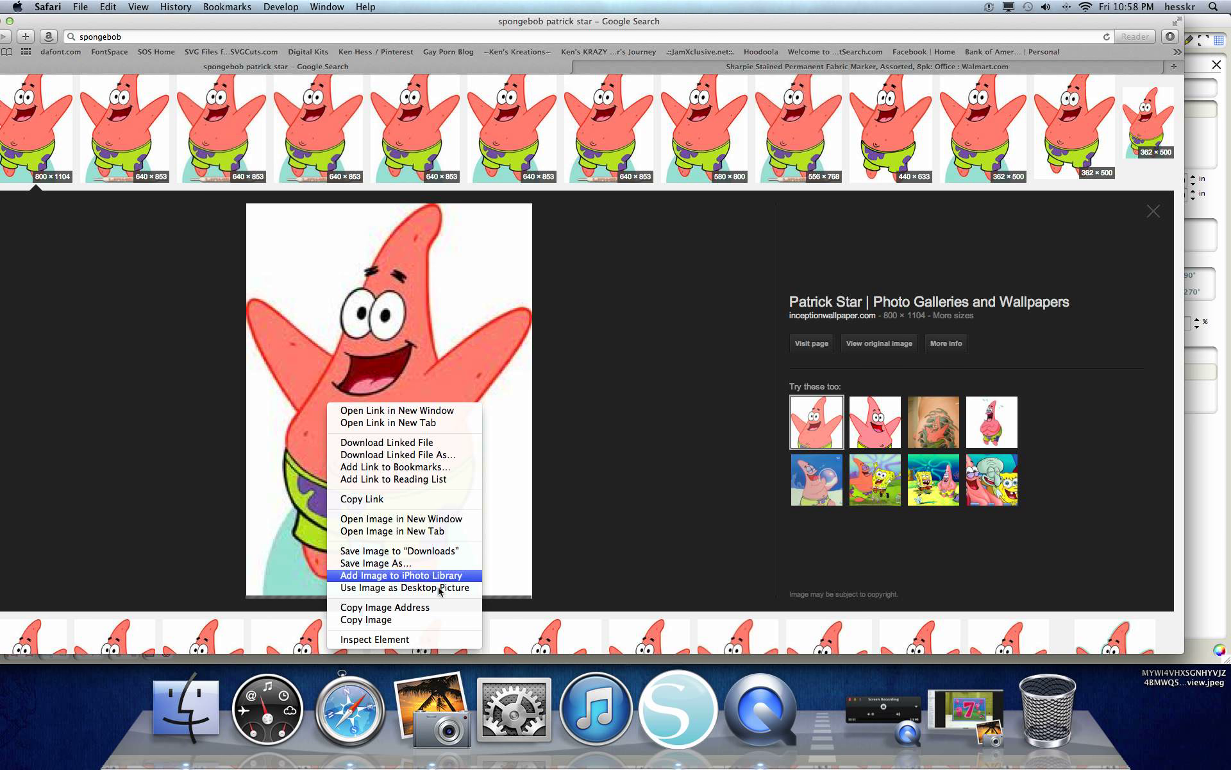
pyautogui.click(431, 566)
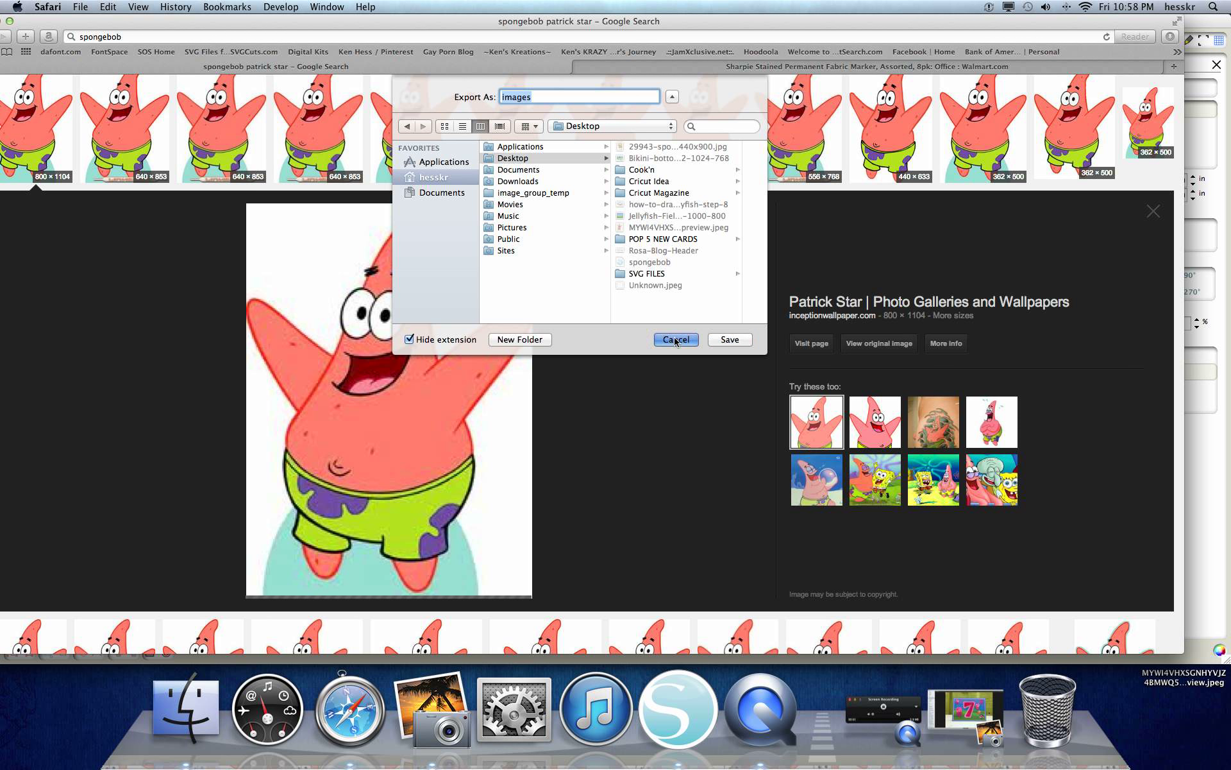
pyautogui.click(676, 339)
# Search Google Images for "spongebob bikini bottom background" and open the wallpaper showing the stone head house and the pineapple house
pyautogui.scroll(5, 673, 340)
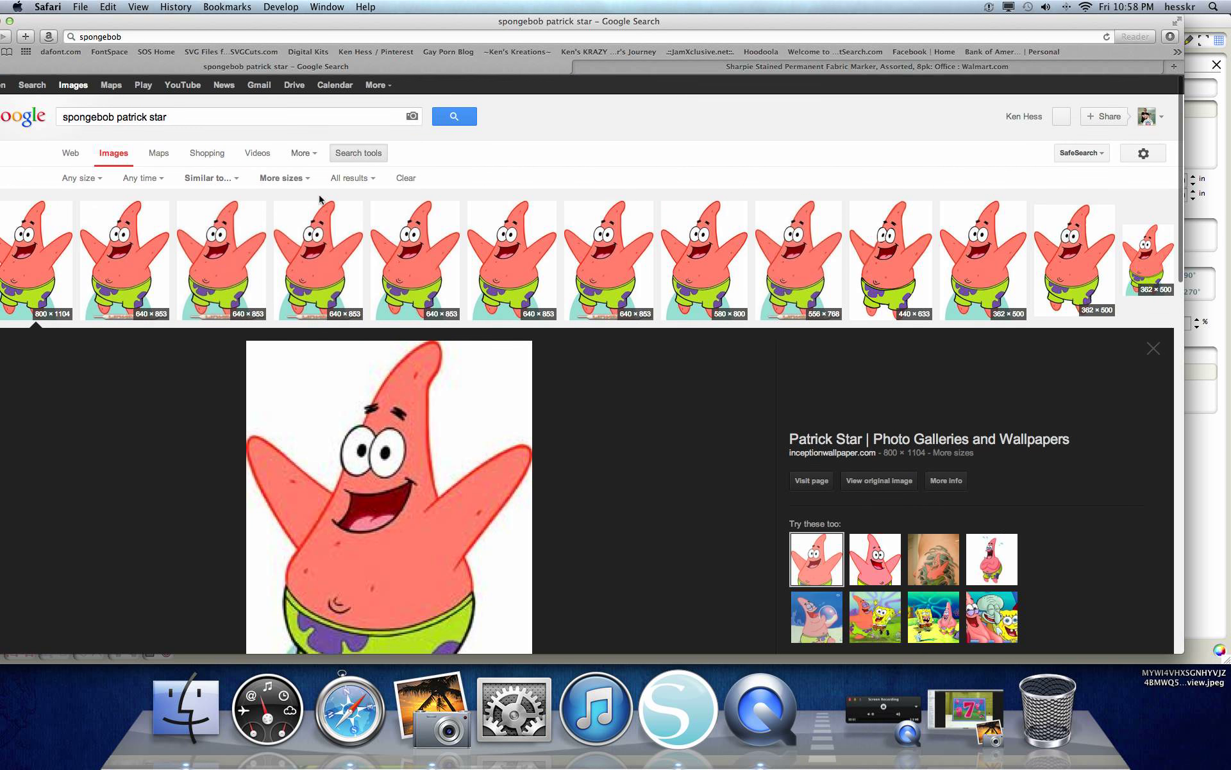
pyautogui.click(178, 115)
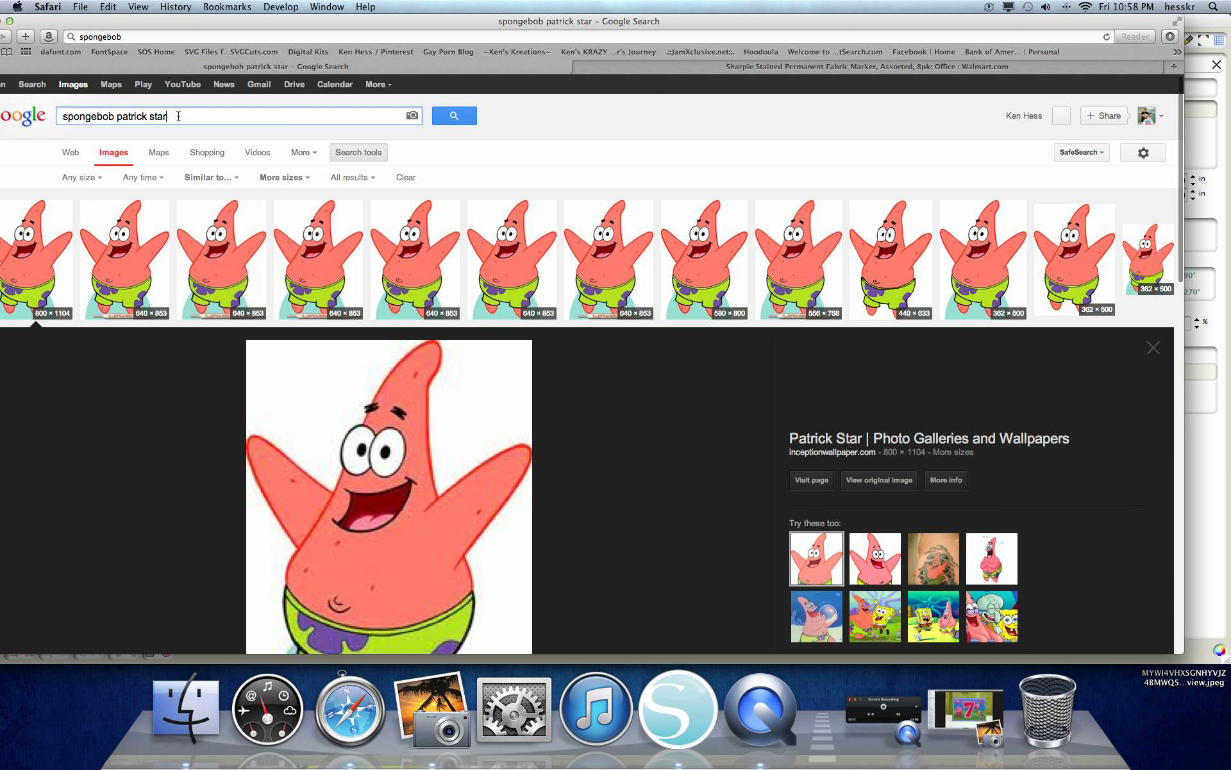
pyautogui.press('BackSpace')
pyautogui.press('BackSpace')
pyautogui.press('BackSpace')
pyautogui.press('BackSpace')
pyautogui.press('BackSpace')
pyautogui.press('BackSpace')
pyautogui.press('BackSpace')
pyautogui.press('BackSpace')
pyautogui.press('BackSpace')
pyautogui.press('BackSpace')
pyautogui.press('BackSpace')
pyautogui.press('BackSpace')
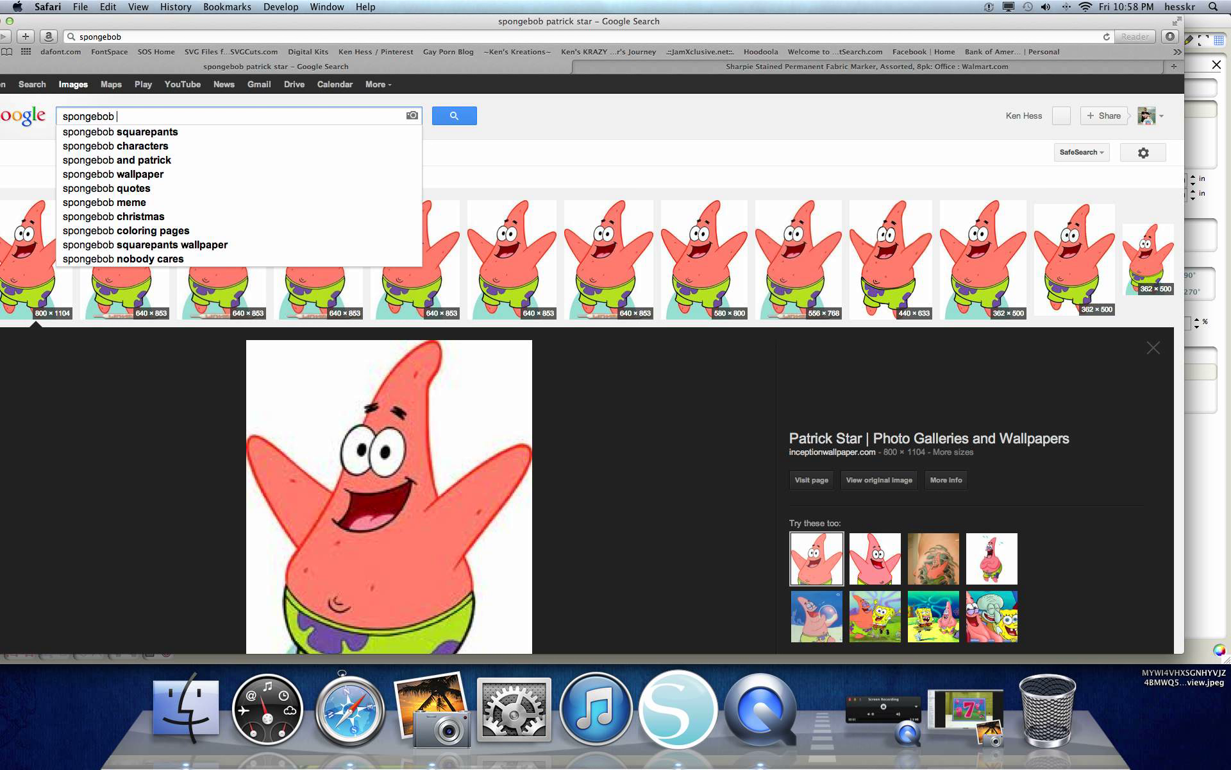
pyautogui.write('bikini')
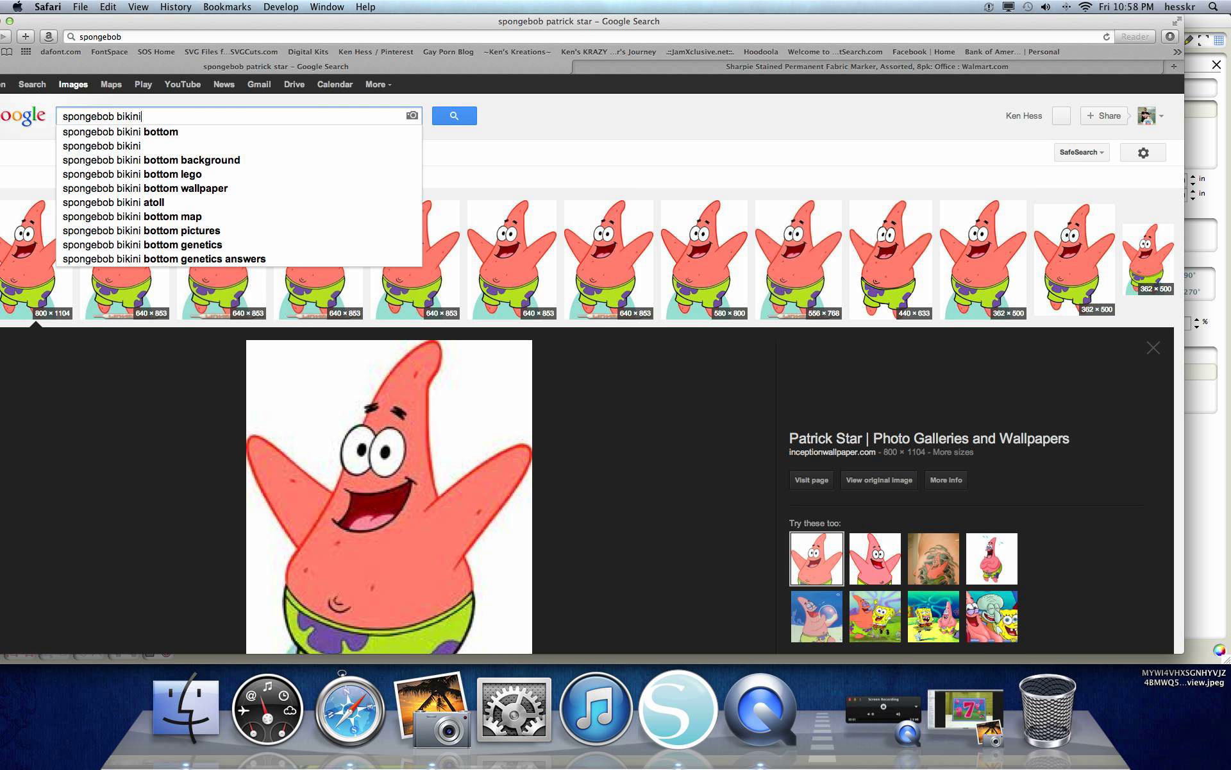
pyautogui.write(' bottom background')
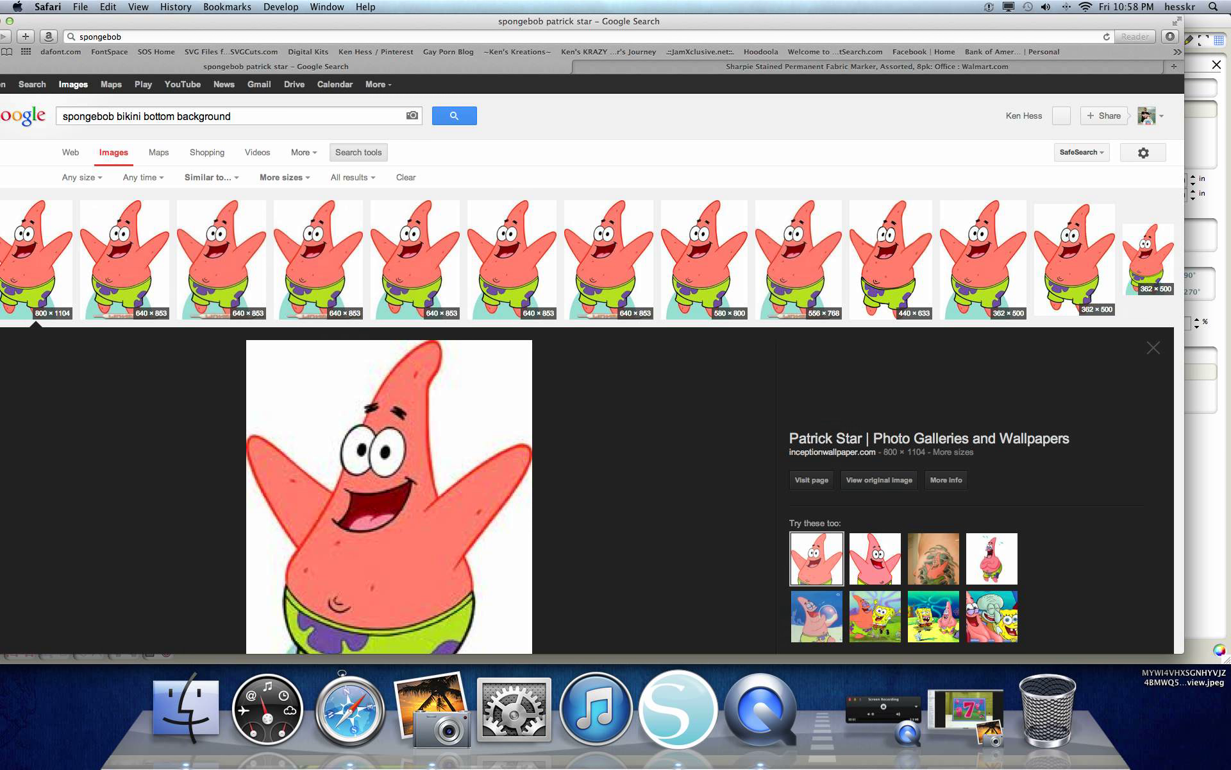
pyautogui.press('Return')
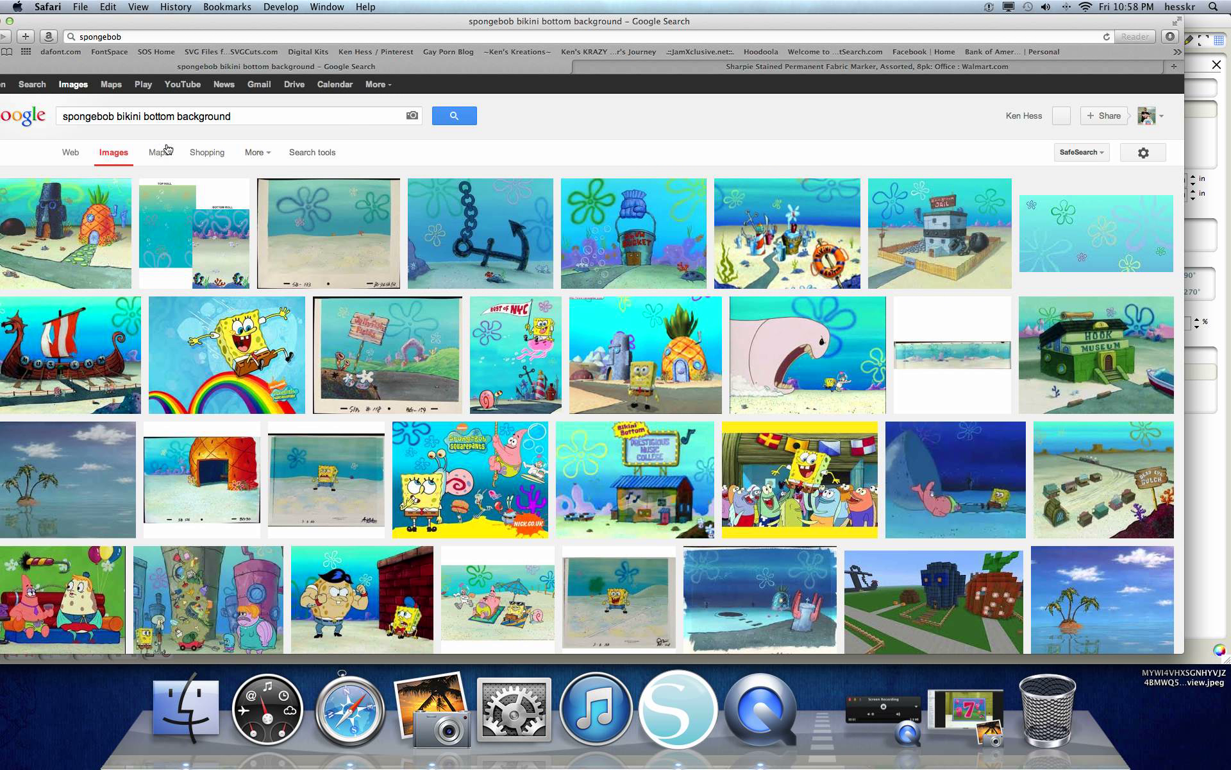
pyautogui.moveTo(471, 21); pyautogui.dragTo(511, 21)
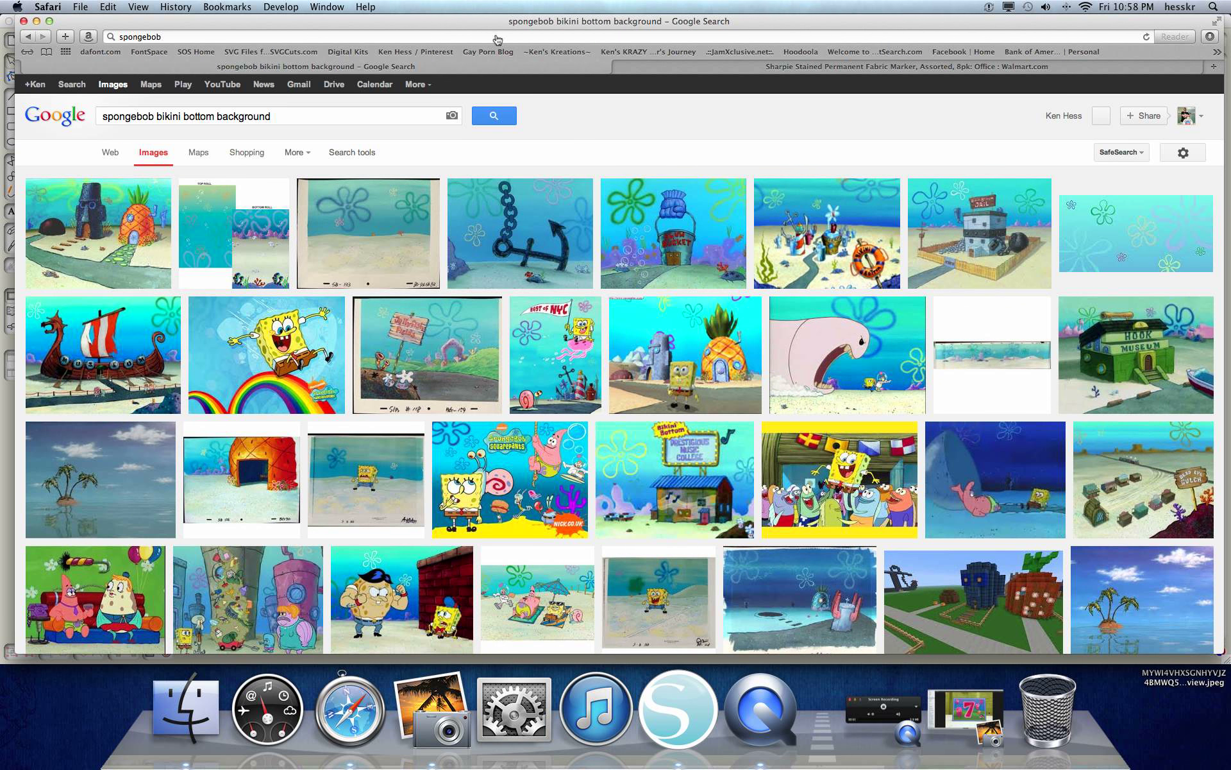
pyautogui.click(80, 251)
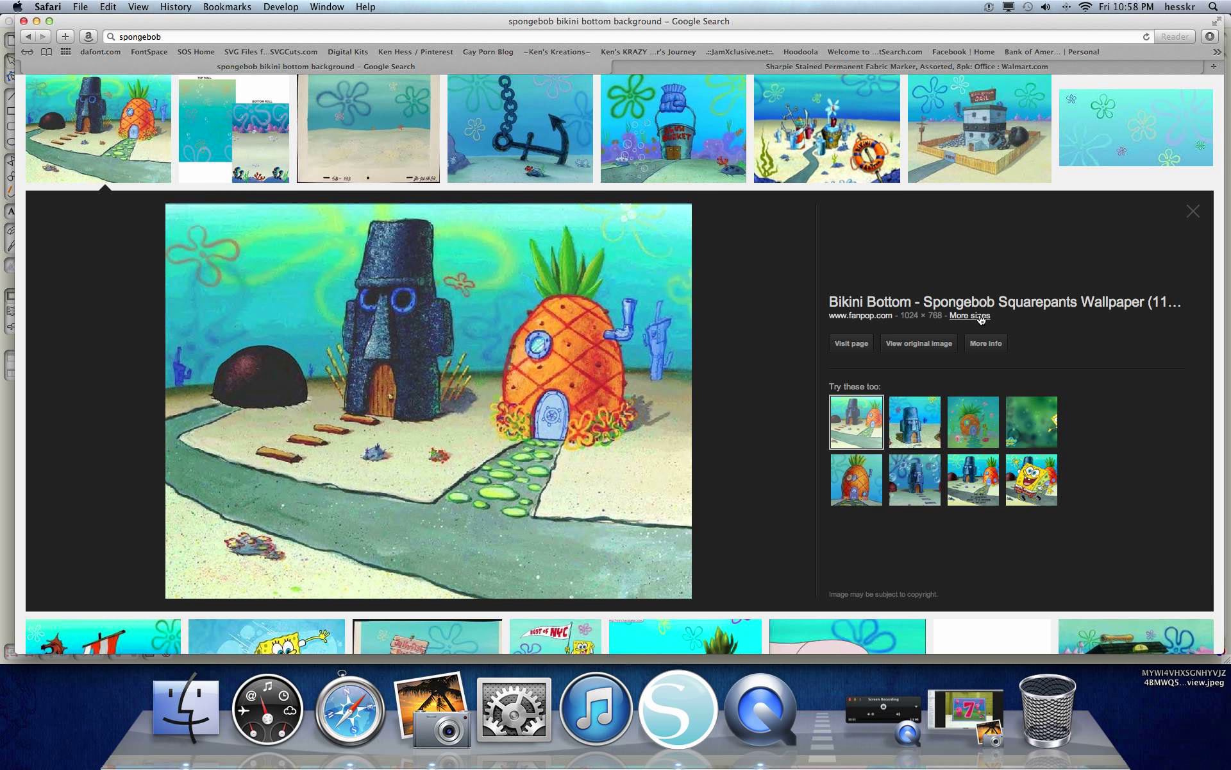
pyautogui.rightClick(504, 364)
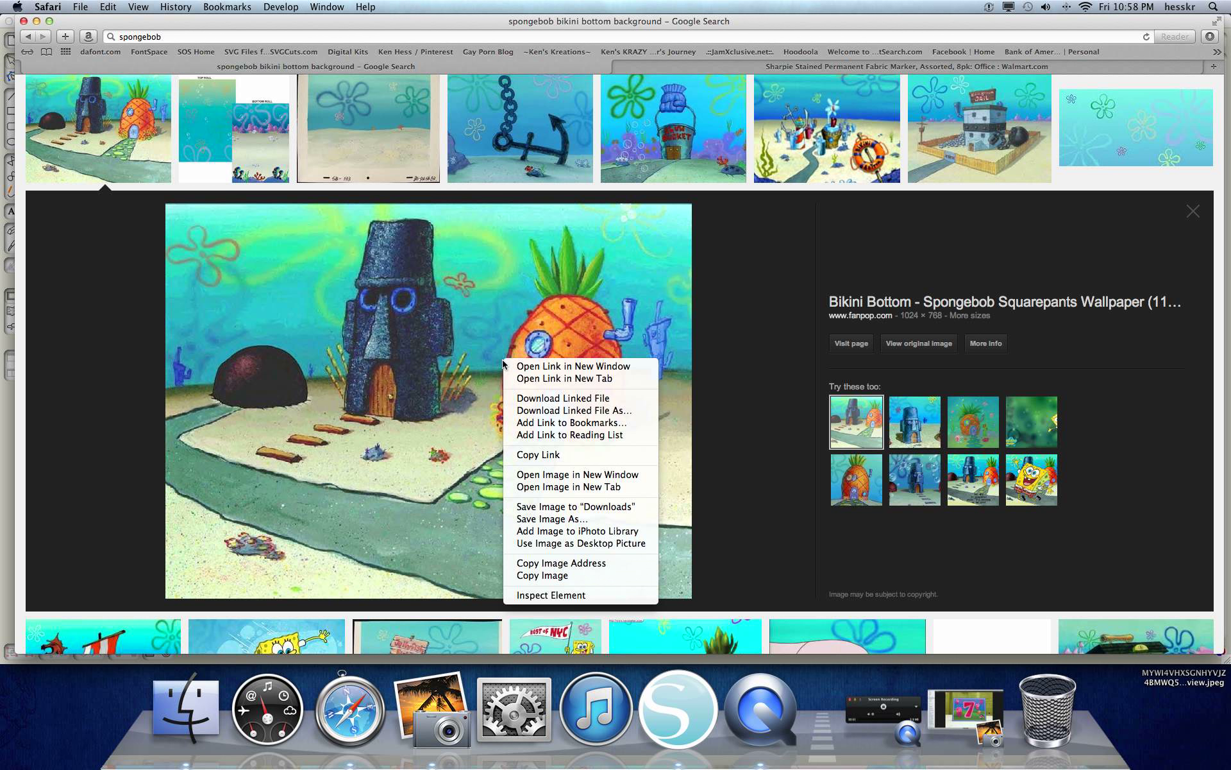
pyautogui.click(552, 518)
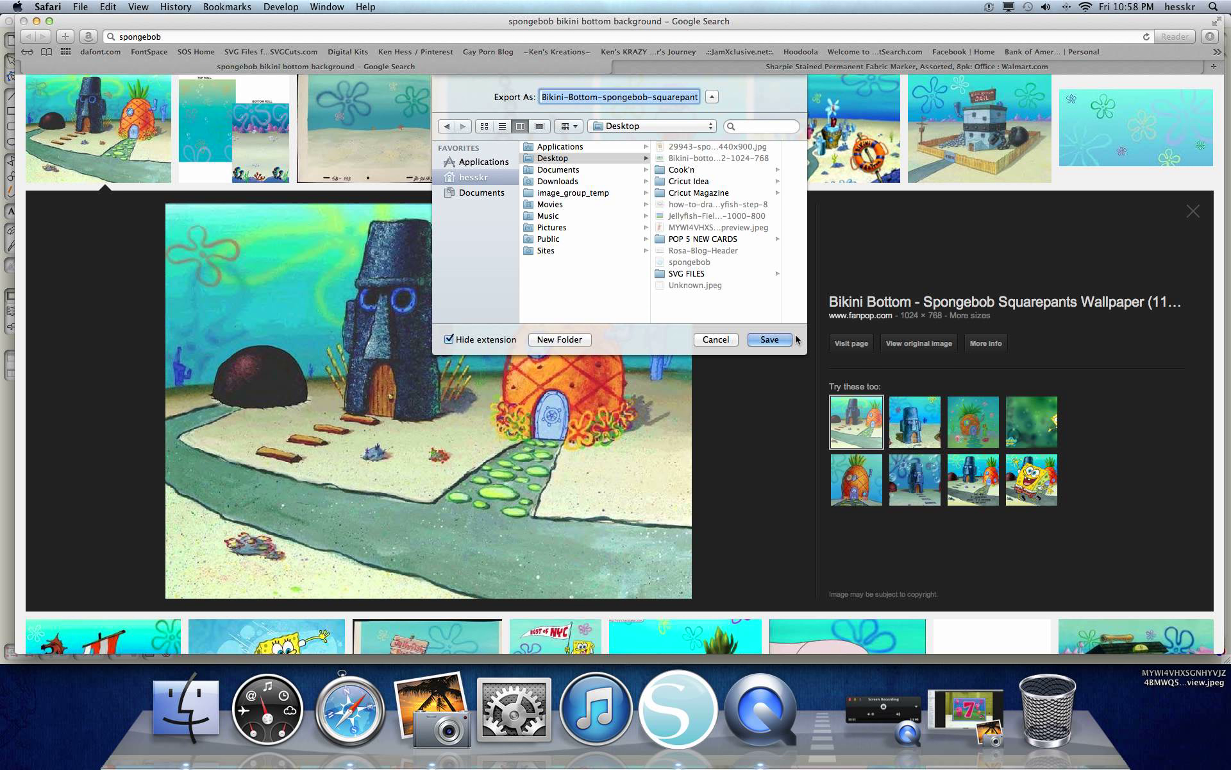
pyautogui.click(723, 340)
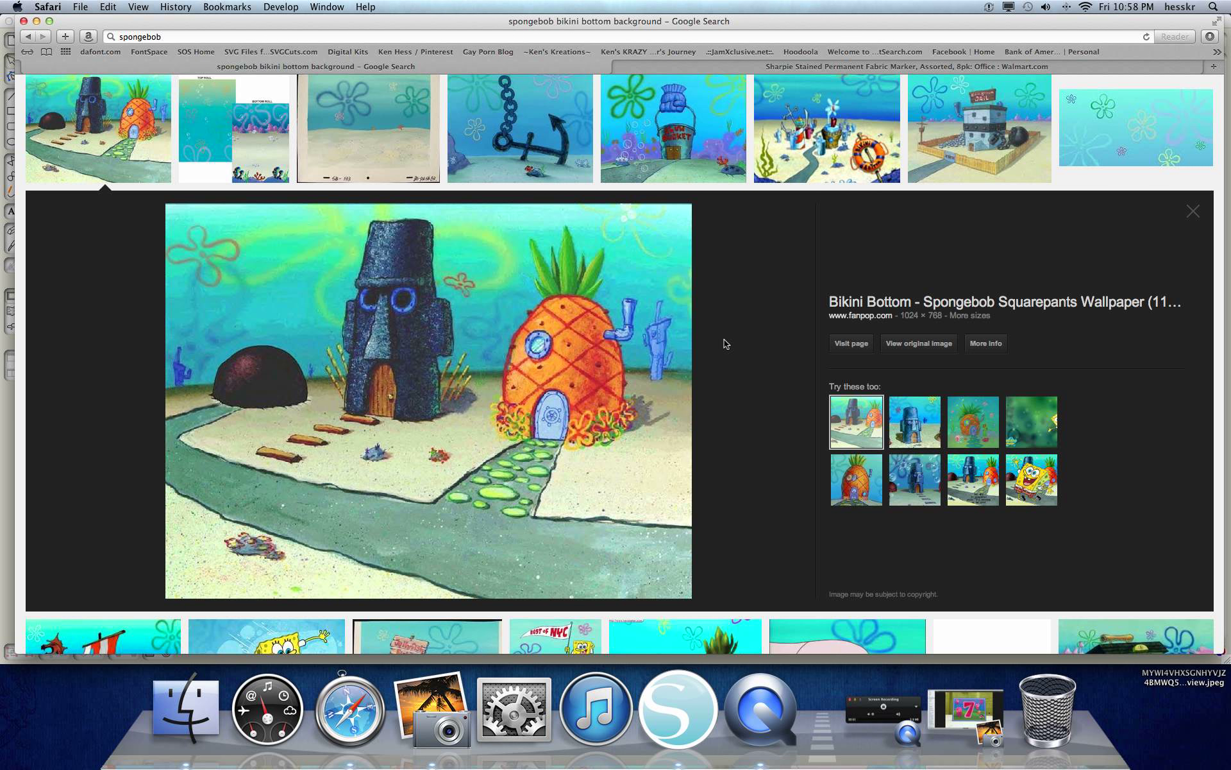
# Search Google Images for "spongebob jellyfish field background"
pyautogui.scroll(-1, 724, 343)
pyautogui.scroll(4, 725, 343)
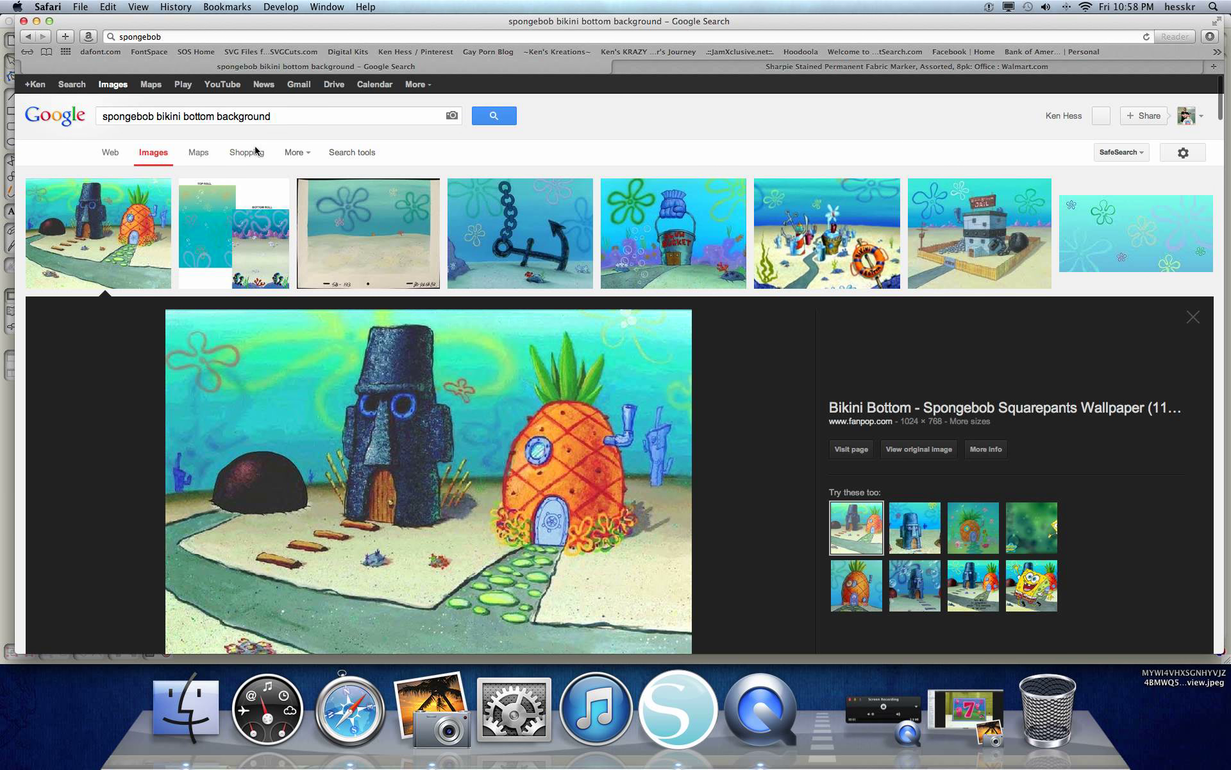
pyautogui.click(287, 118)
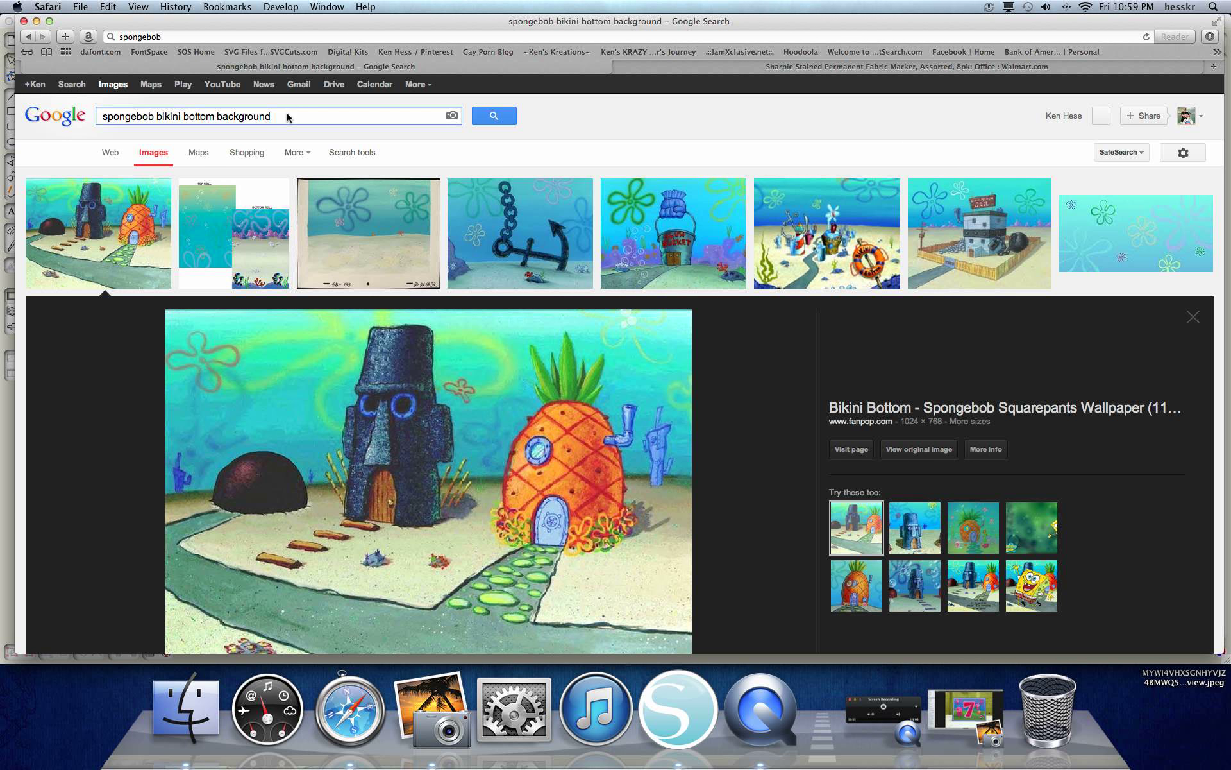
pyautogui.press('BackSpace')
pyautogui.press('BackSpace')
pyautogui.press('BackSpace')
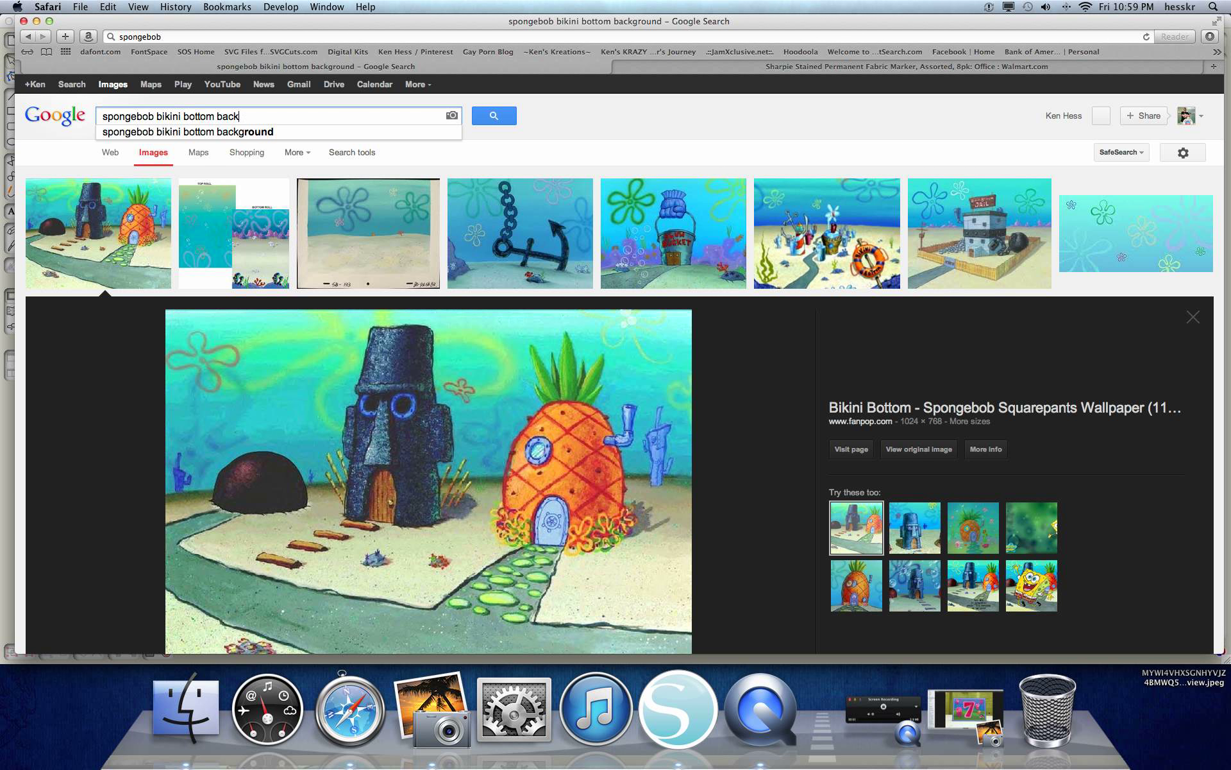
pyautogui.press('BackSpace')
pyautogui.press('BackSpace')
pyautogui.press('BackSpace')
pyautogui.press('BackSpace')
pyautogui.press('BackSpace')
pyautogui.press('BackSpace')
pyautogui.press('BackSpace')
pyautogui.press('BackSpace')
pyautogui.press('BackSpace')
pyautogui.press('BackSpace')
pyautogui.press('BackSpace')
pyautogui.press('BackSpace')
pyautogui.press('BackSpace')
pyautogui.press('BackSpace')
pyautogui.press('BackSpace')
pyautogui.press('BackSpace')
pyautogui.press('BackSpace')
pyautogui.press('BackSpace')
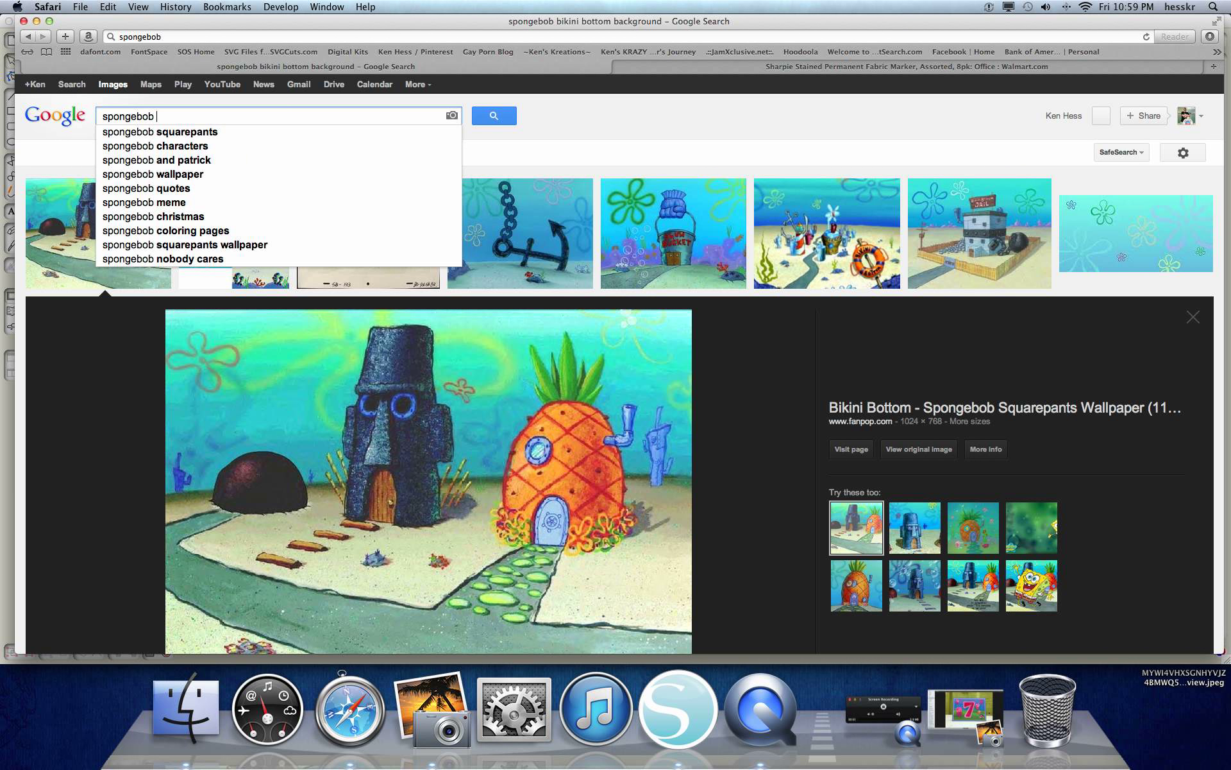
pyautogui.write('jellyfish ')
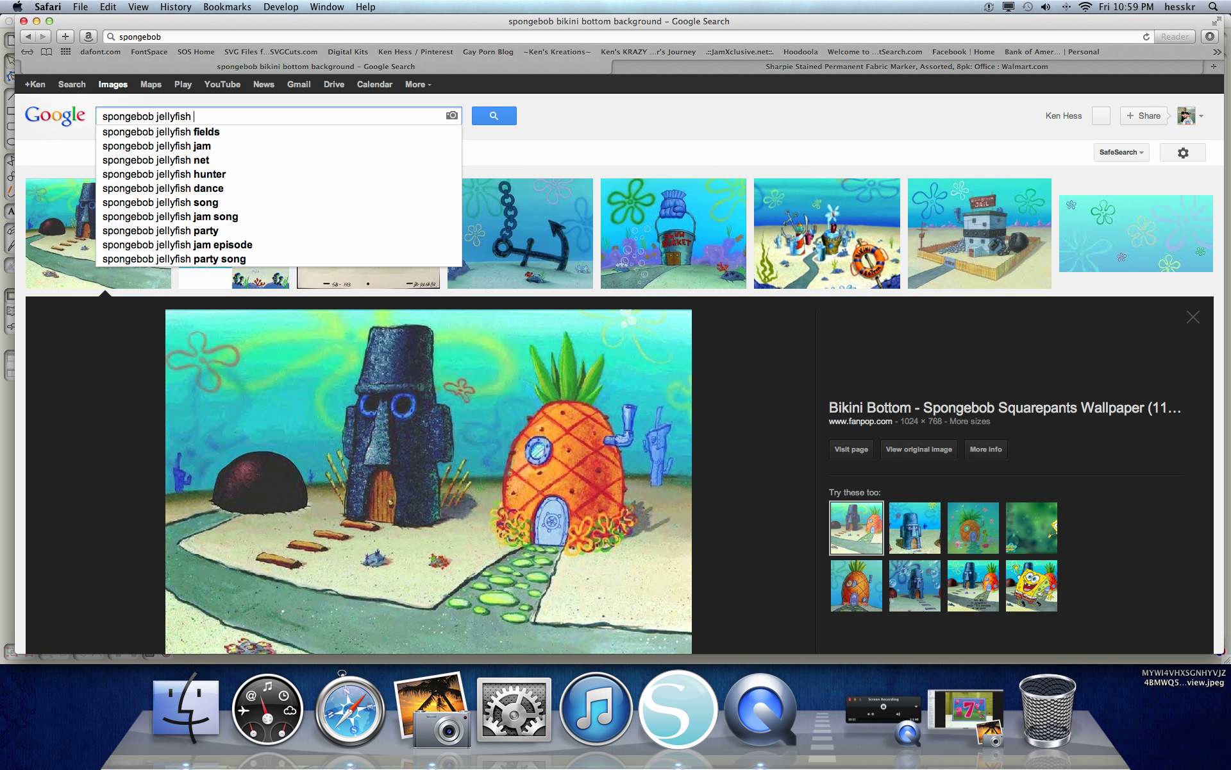
pyautogui.write('field backgro')
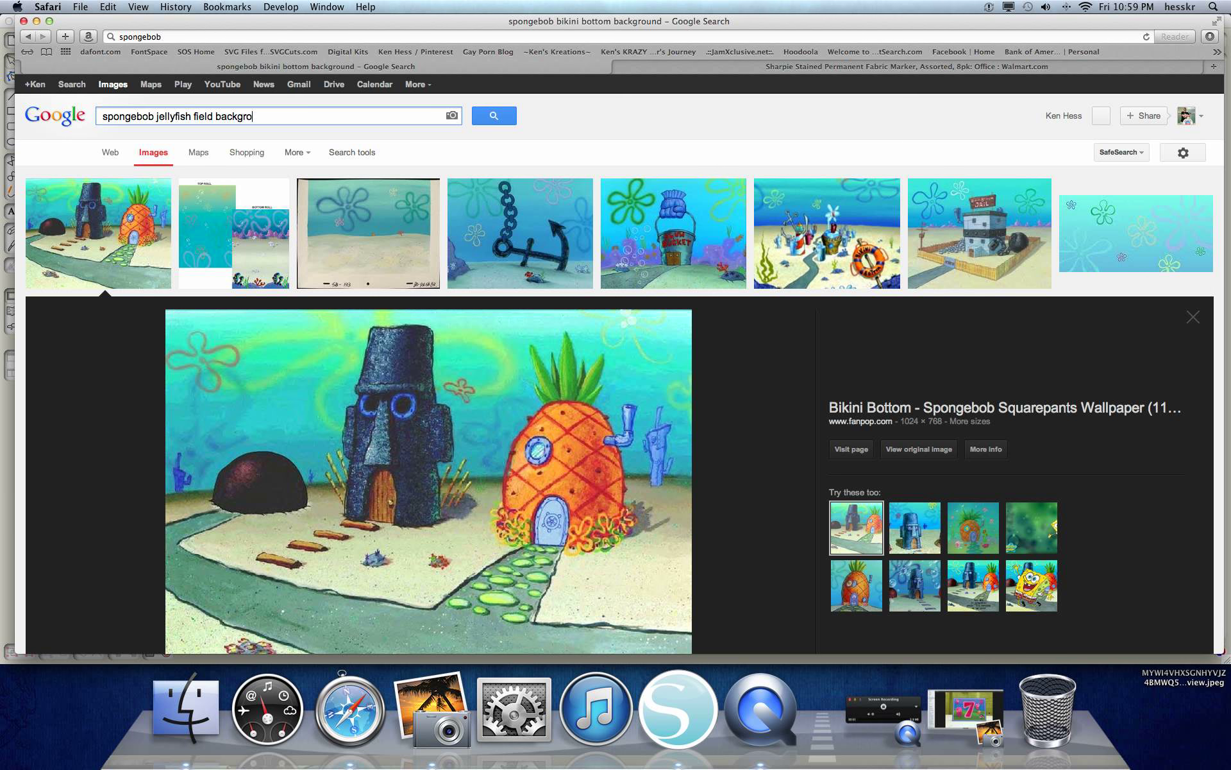
pyautogui.press('Return')
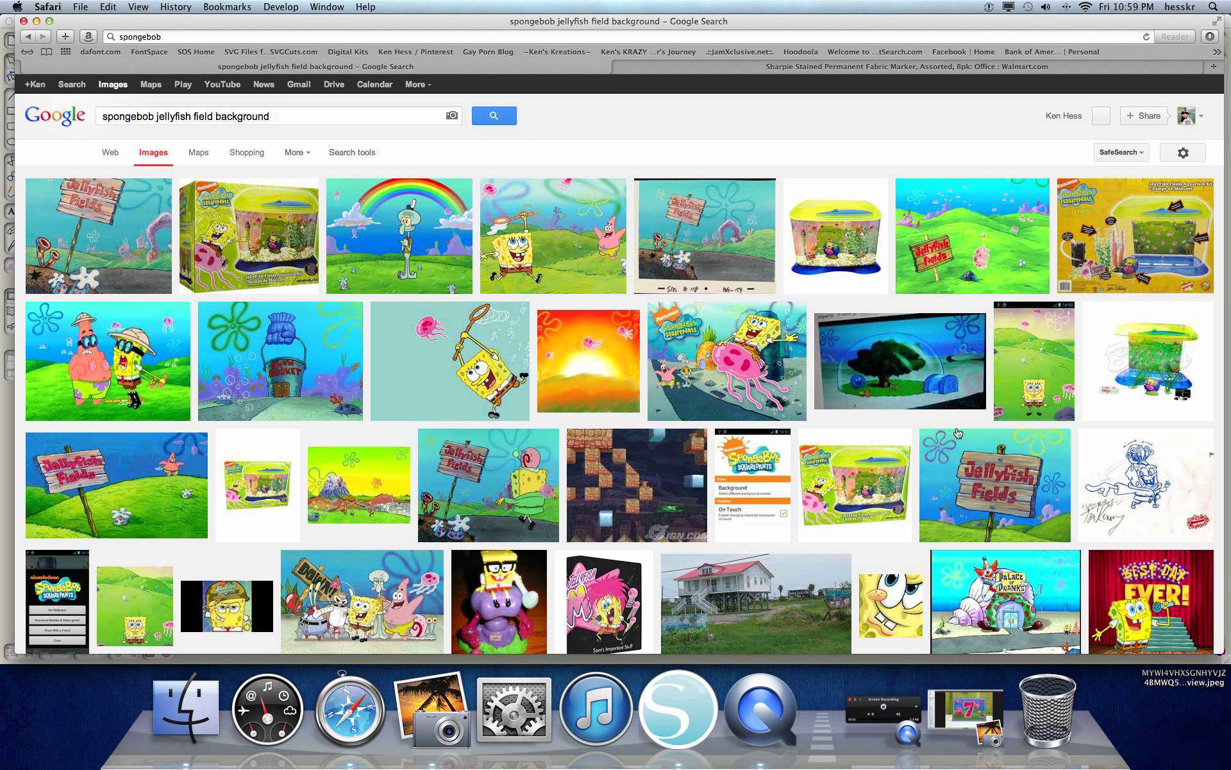
# Preview the 640 × 480 Jellyfish Fields sign picture and look through the remaining background results
pyautogui.click(997, 473)
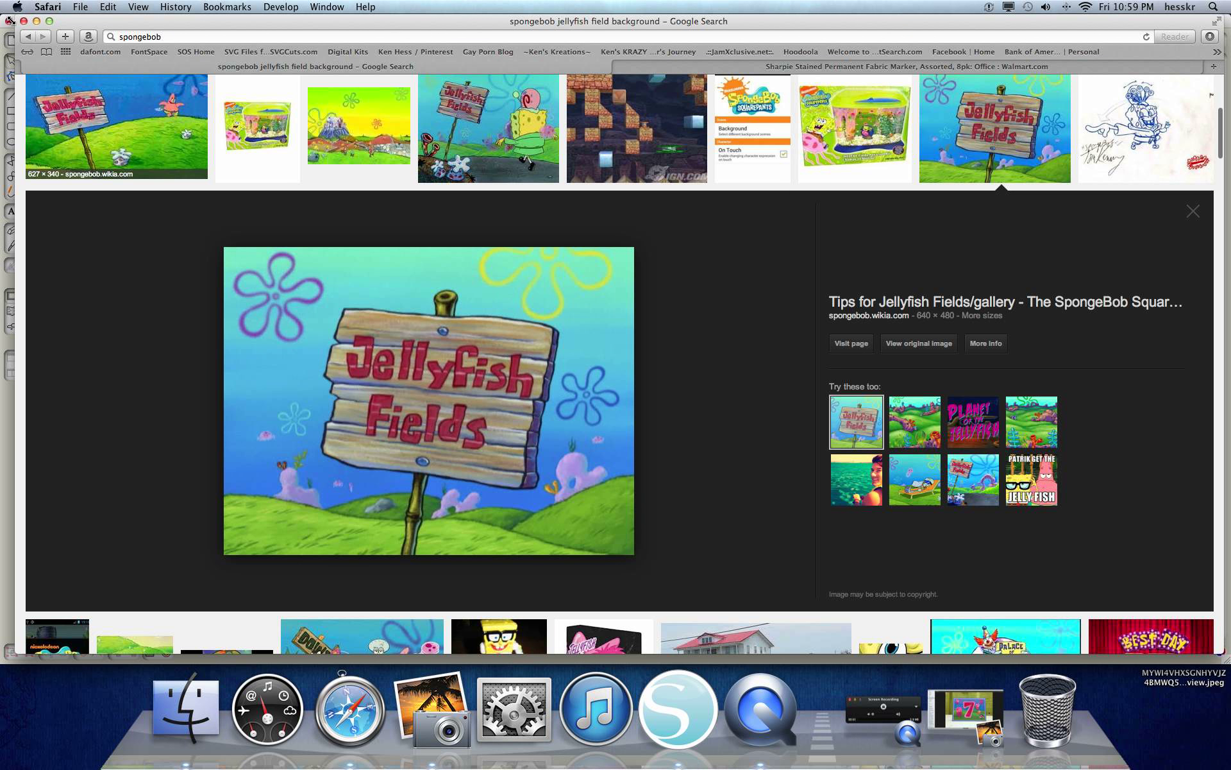
pyautogui.scroll(-15, 601, 416)
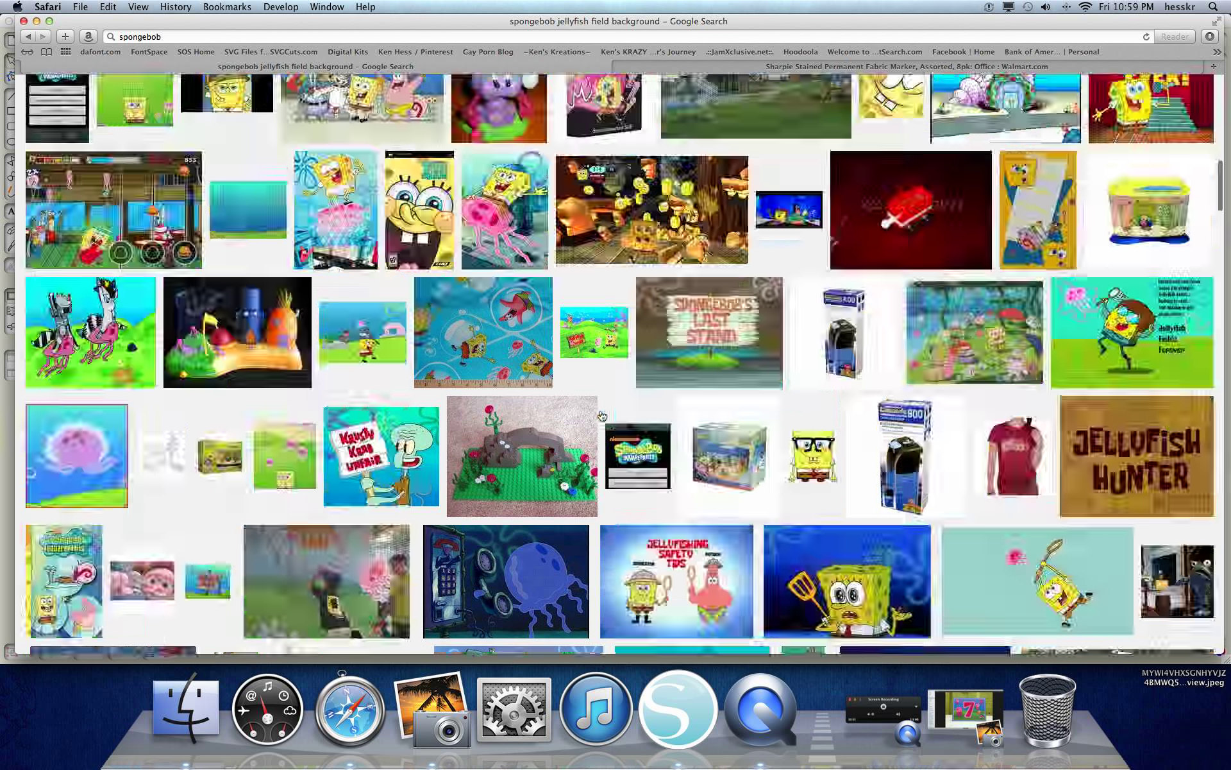
pyautogui.scroll(-5, 602, 416)
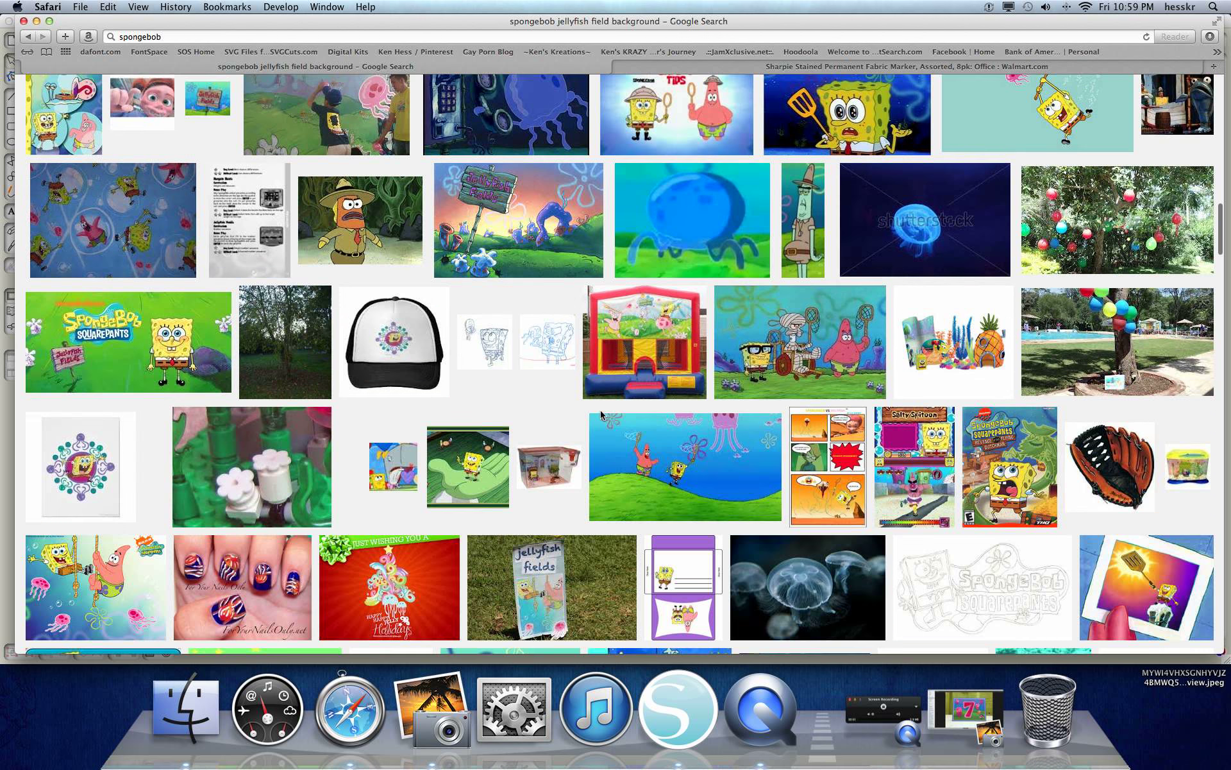
pyautogui.scroll(10, 602, 416)
pyautogui.scroll(15, 602, 416)
# Switch to iPhoto and compare the photos of the jellyfish "7" card side and the "OH THANK HEAVEN" card front
pyautogui.click(425, 717)
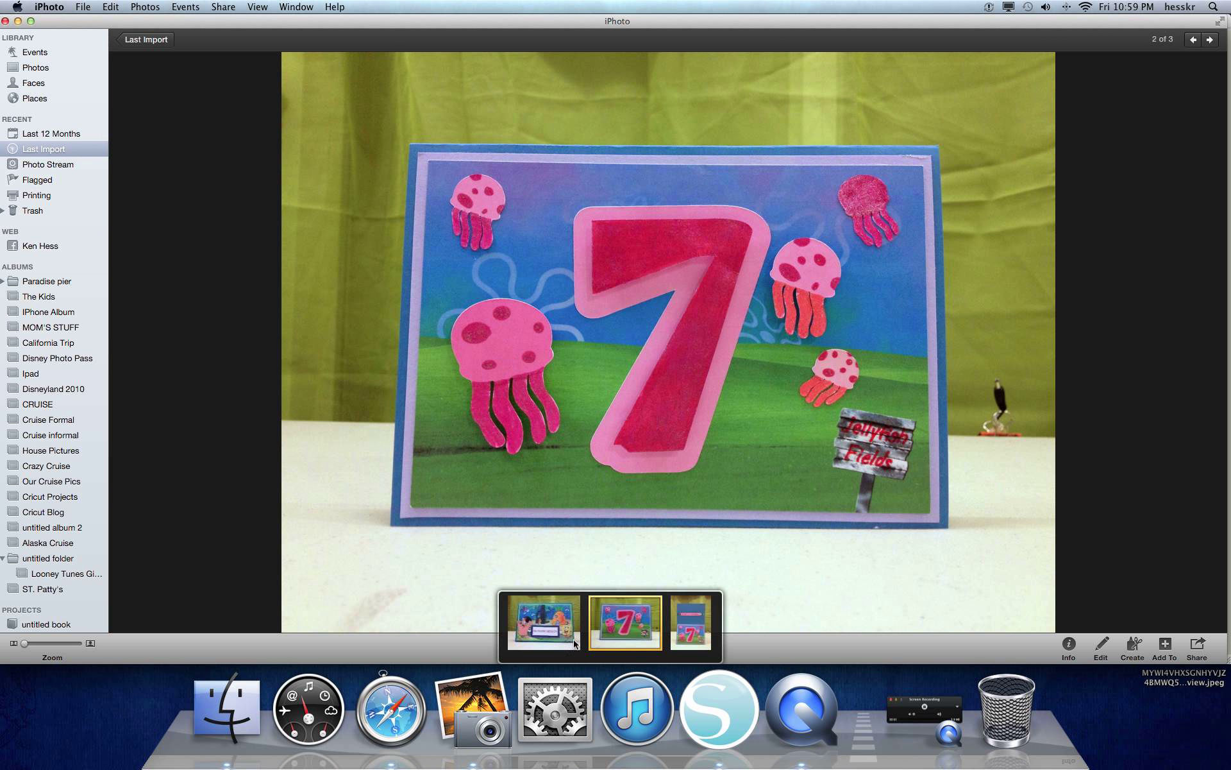
pyautogui.click(570, 641)
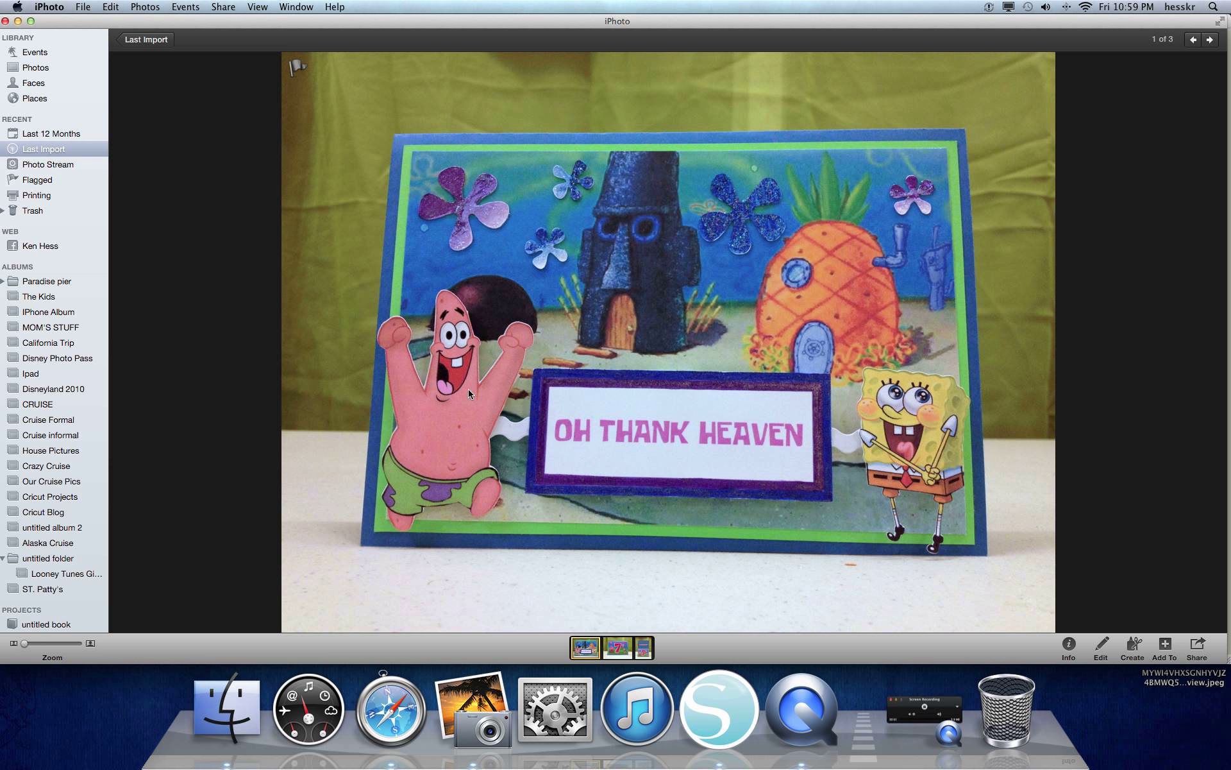
pyautogui.click(621, 638)
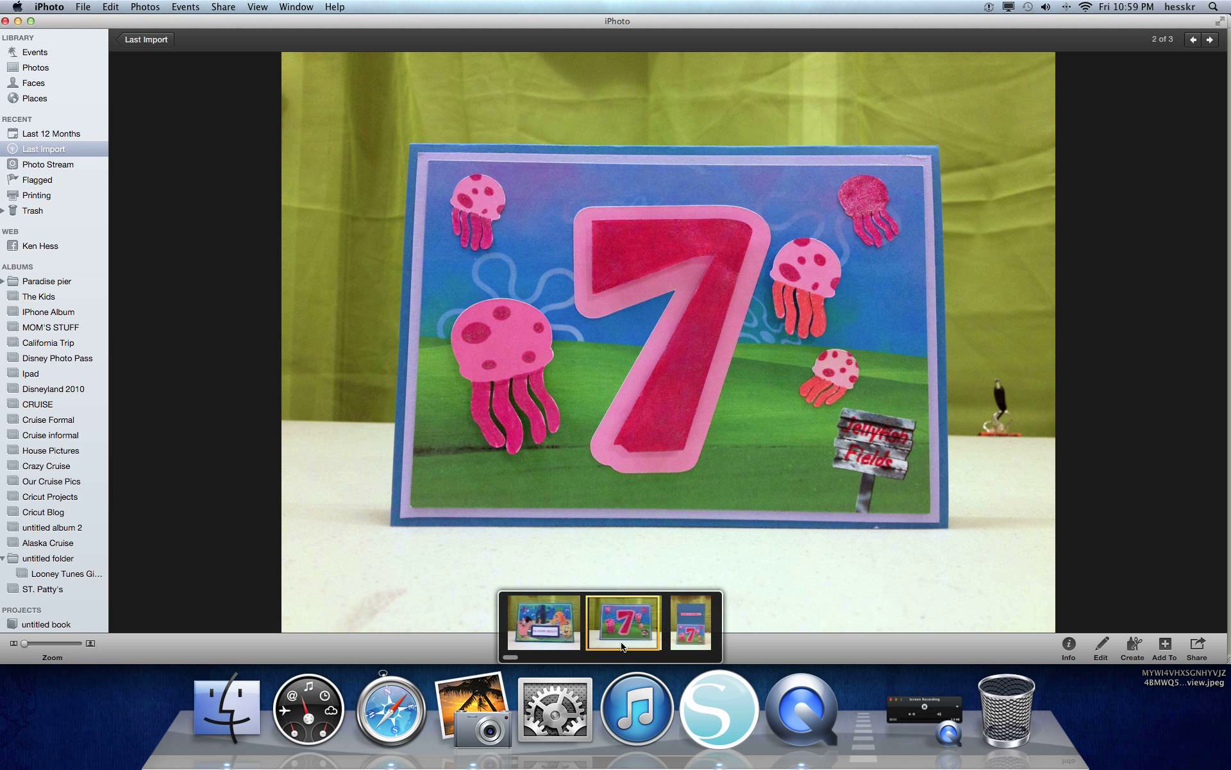
pyautogui.click(565, 632)
# Switch back to Safari and search Google Images for "spongebob flower"
pyautogui.click(391, 708)
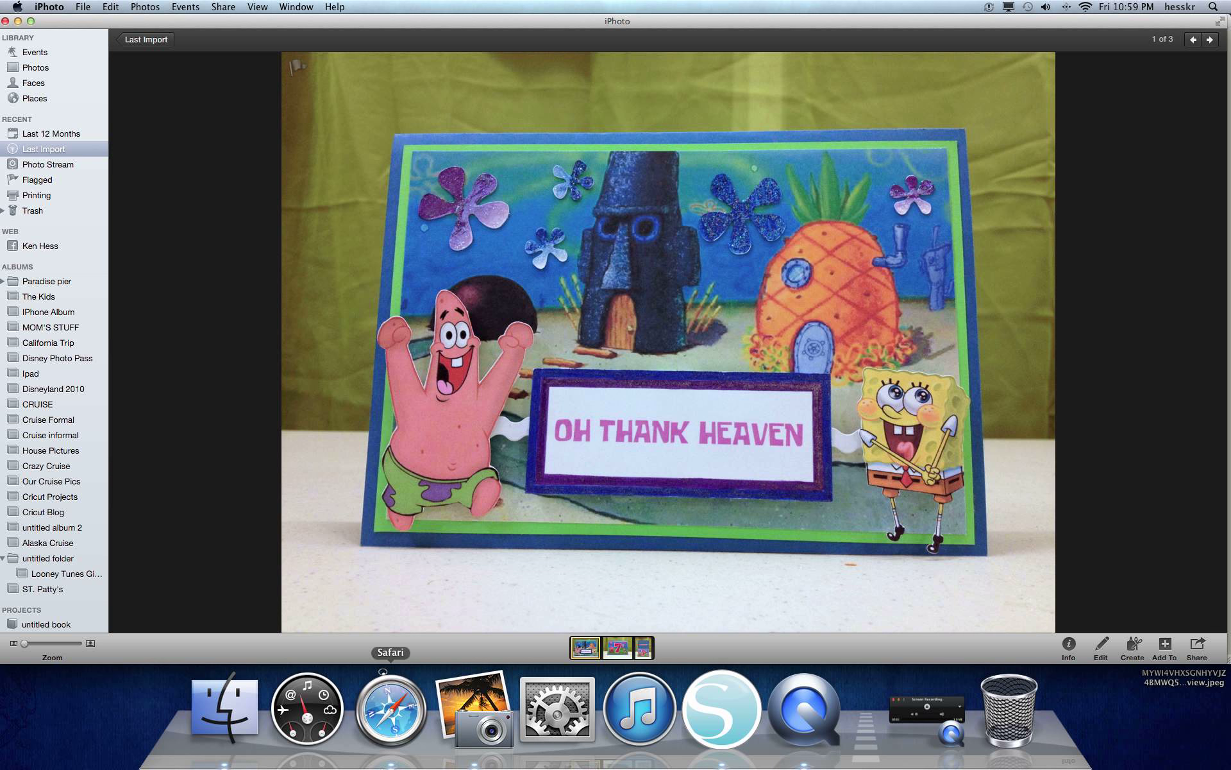
pyautogui.moveTo(306, 118); pyautogui.dragTo(157, 117)
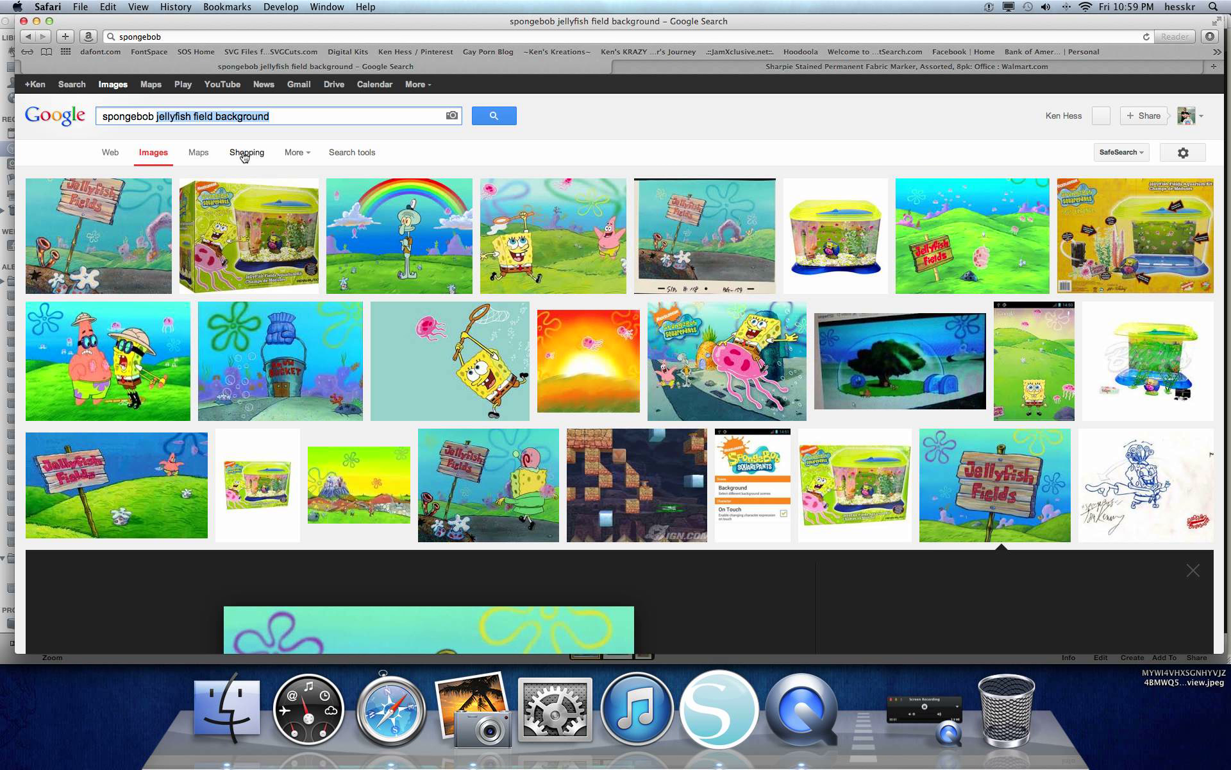
pyautogui.write('flower')
pyautogui.press('Return')
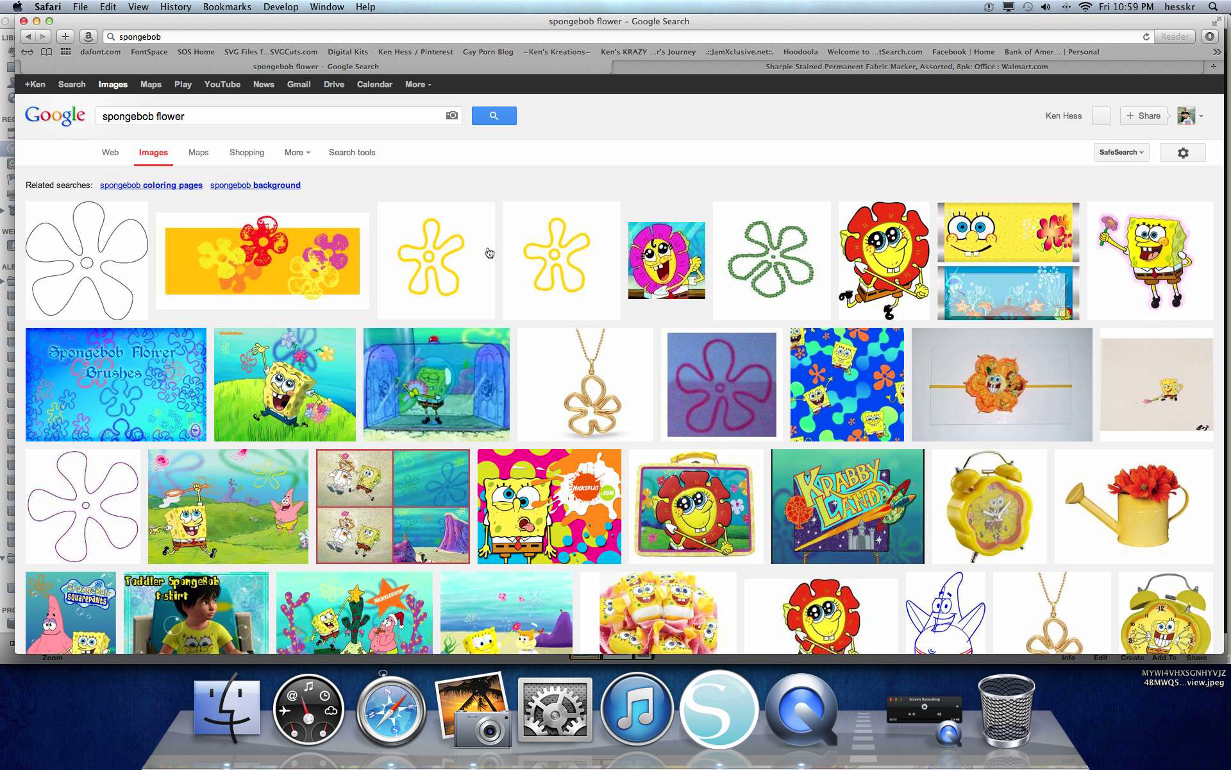
# Preview the 551 × 533 SpongeBob Flower Pattern outline among the image results
pyautogui.click(96, 274)
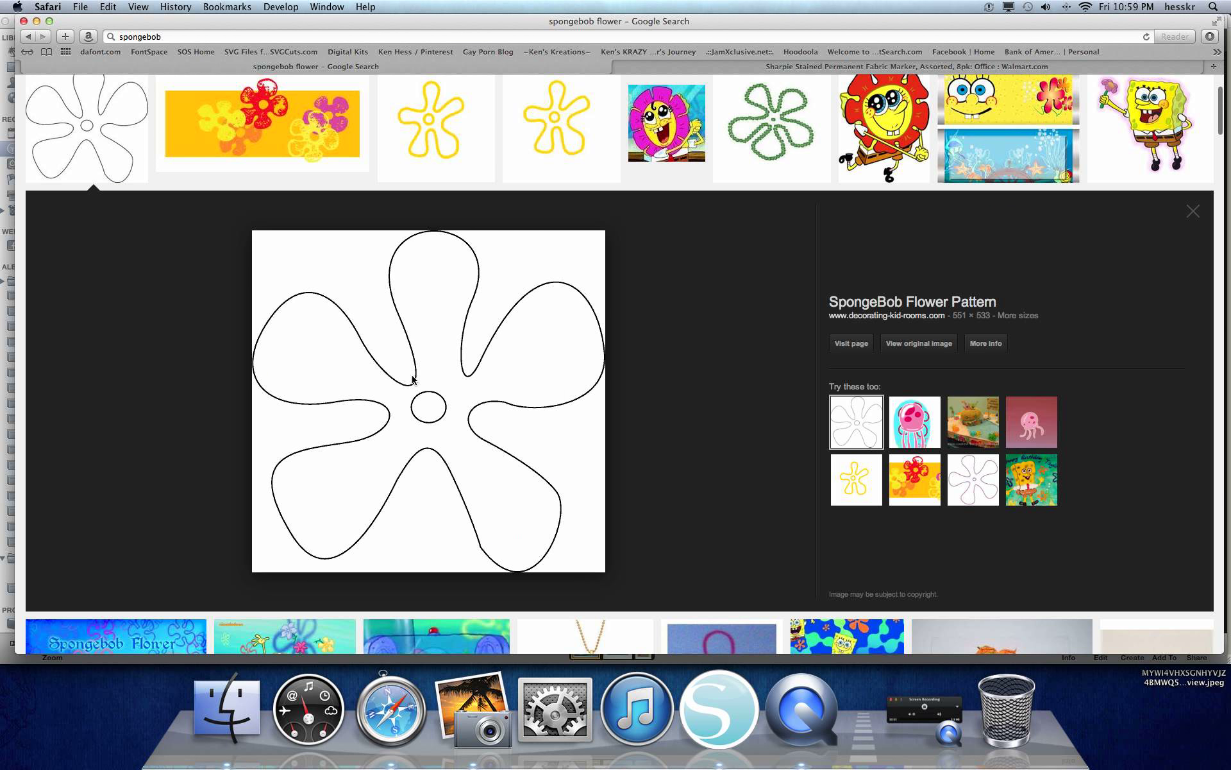
pyautogui.rightClick(412, 379)
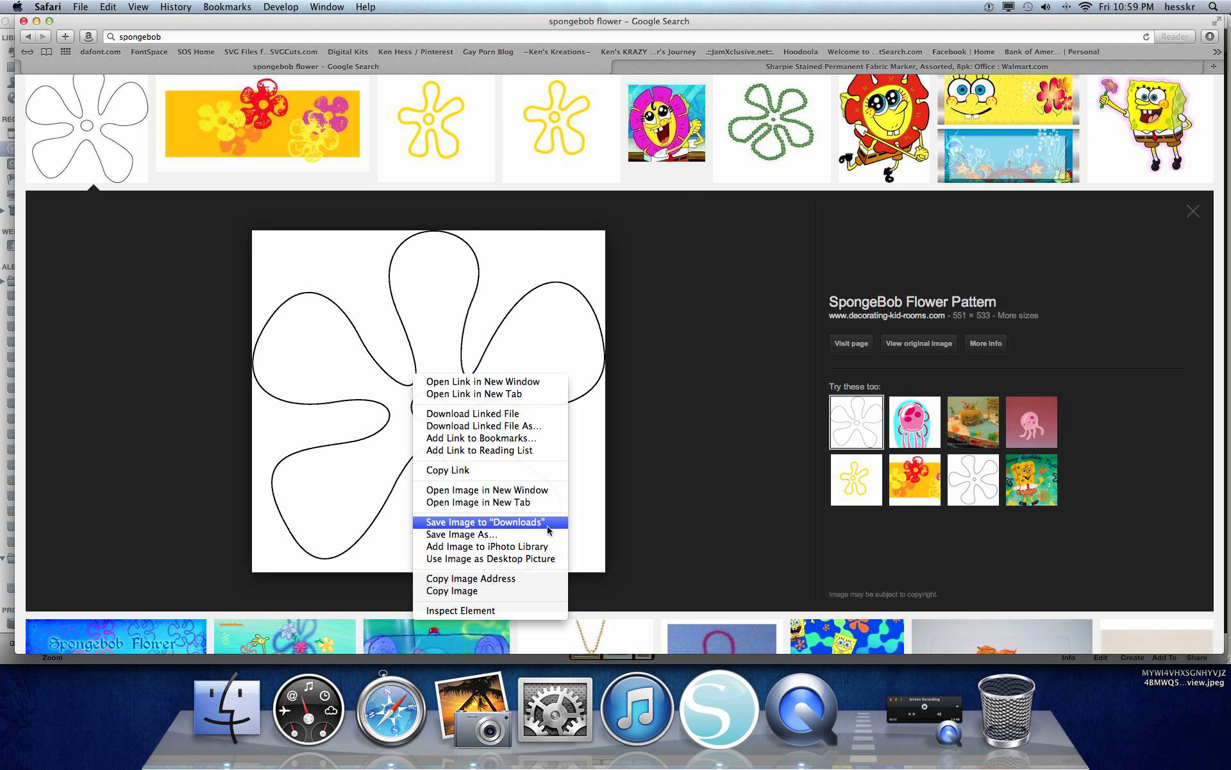
pyautogui.click(617, 520)
pyautogui.scroll(3, 640, 407)
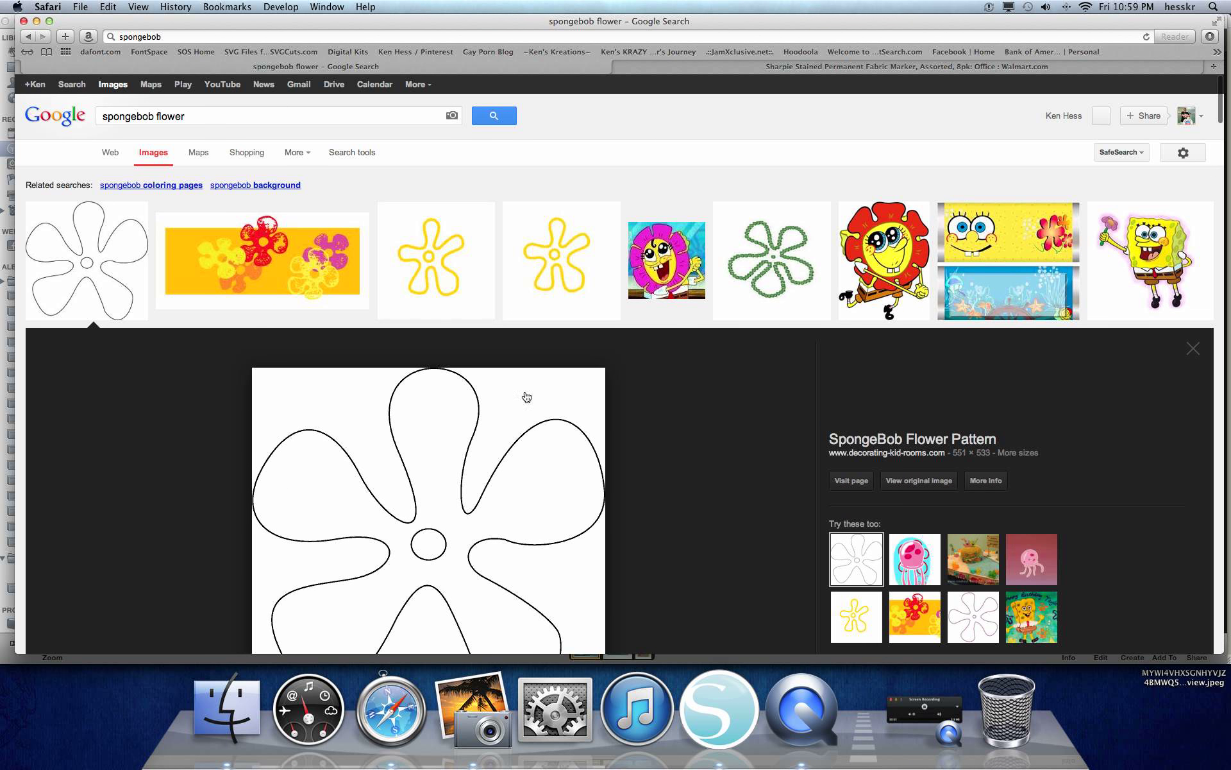
# Search Google Images for "spongebob jellyfish"
pyautogui.click(194, 118)
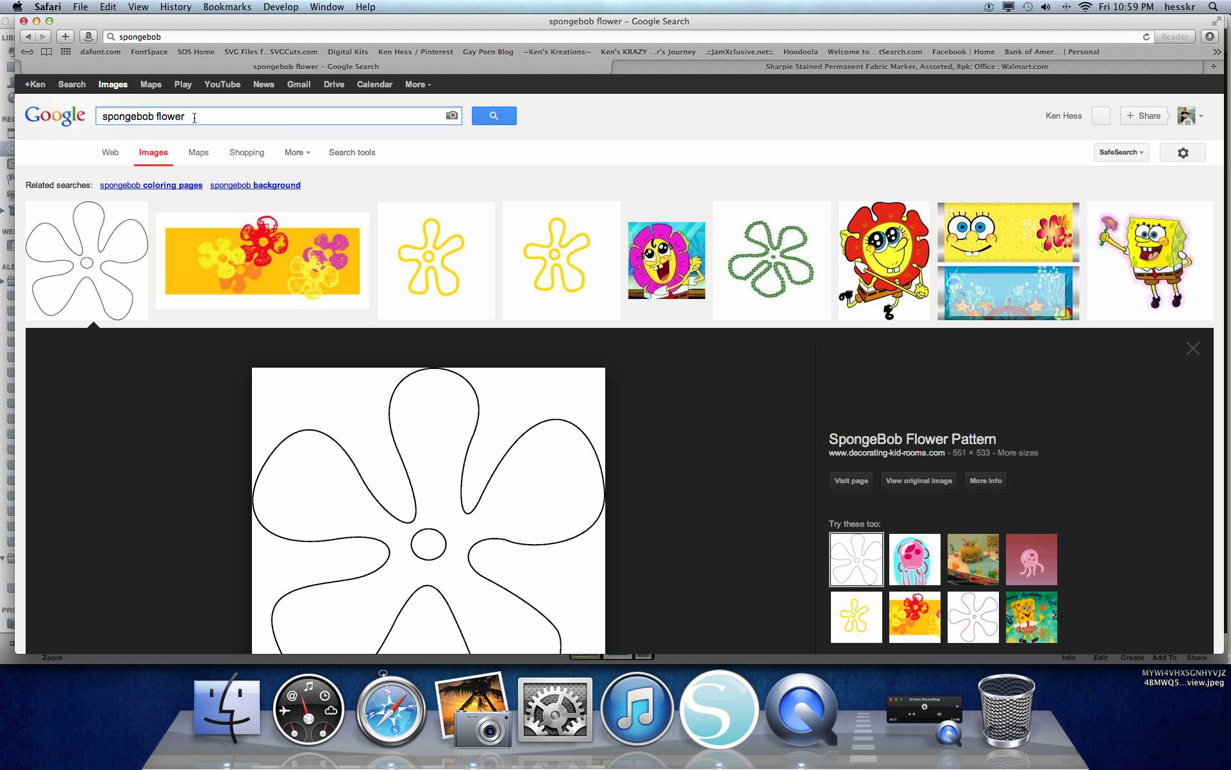
pyautogui.press('BackSpace')
pyautogui.press('BackSpace')
pyautogui.press('BackSpace')
pyautogui.press('BackSpace')
pyautogui.press('BackSpace')
pyautogui.press('BackSpace')
pyautogui.write('j')
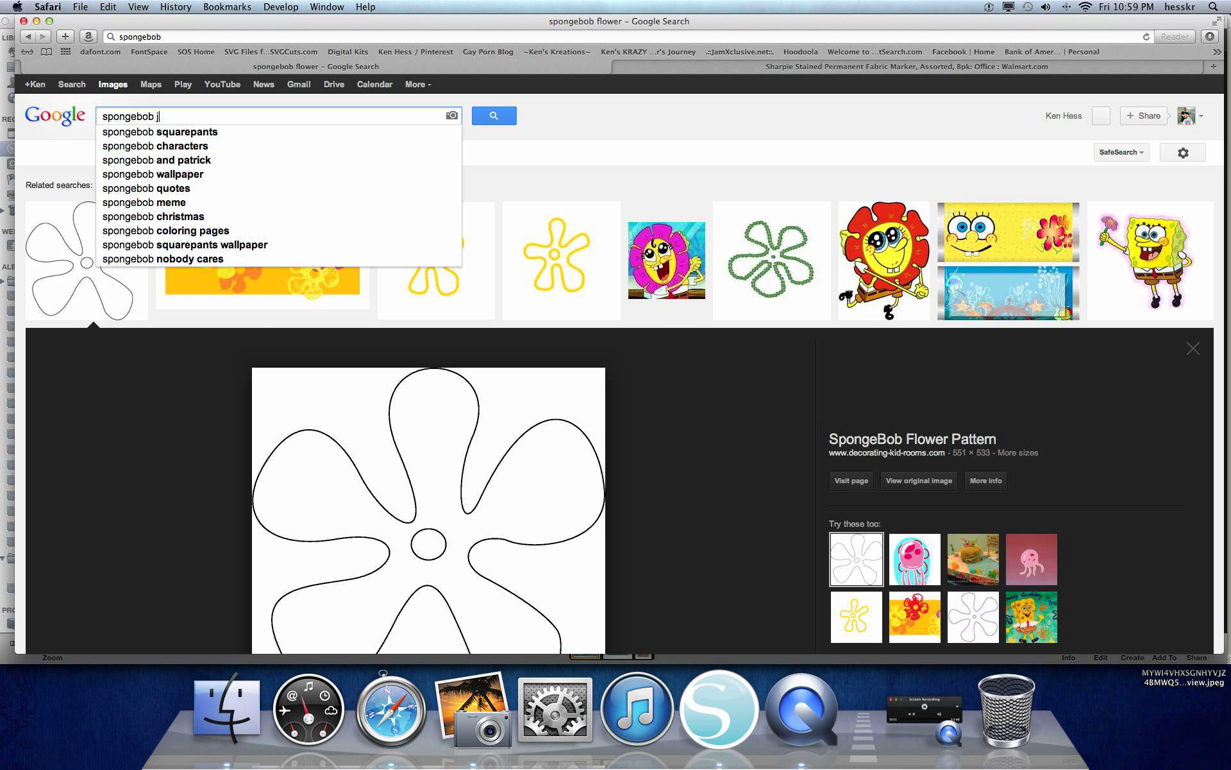
pyautogui.write('ellyfish')
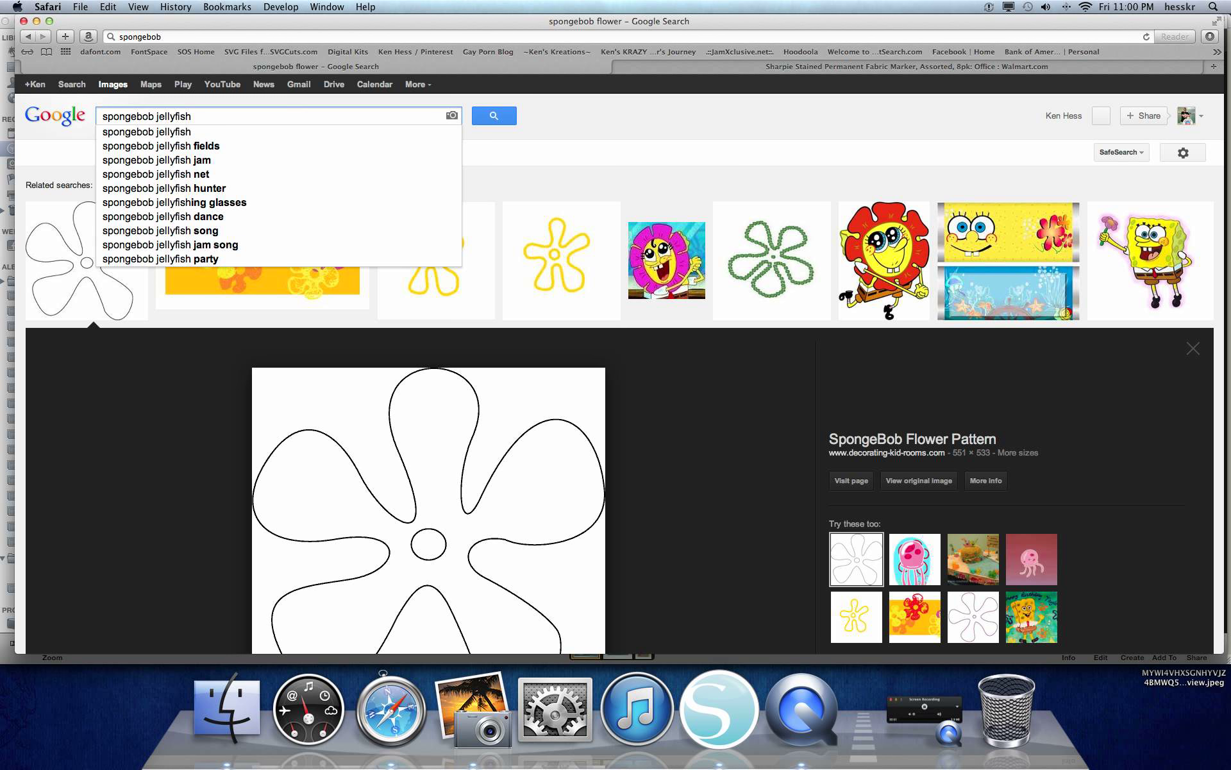
pyautogui.press('Return')
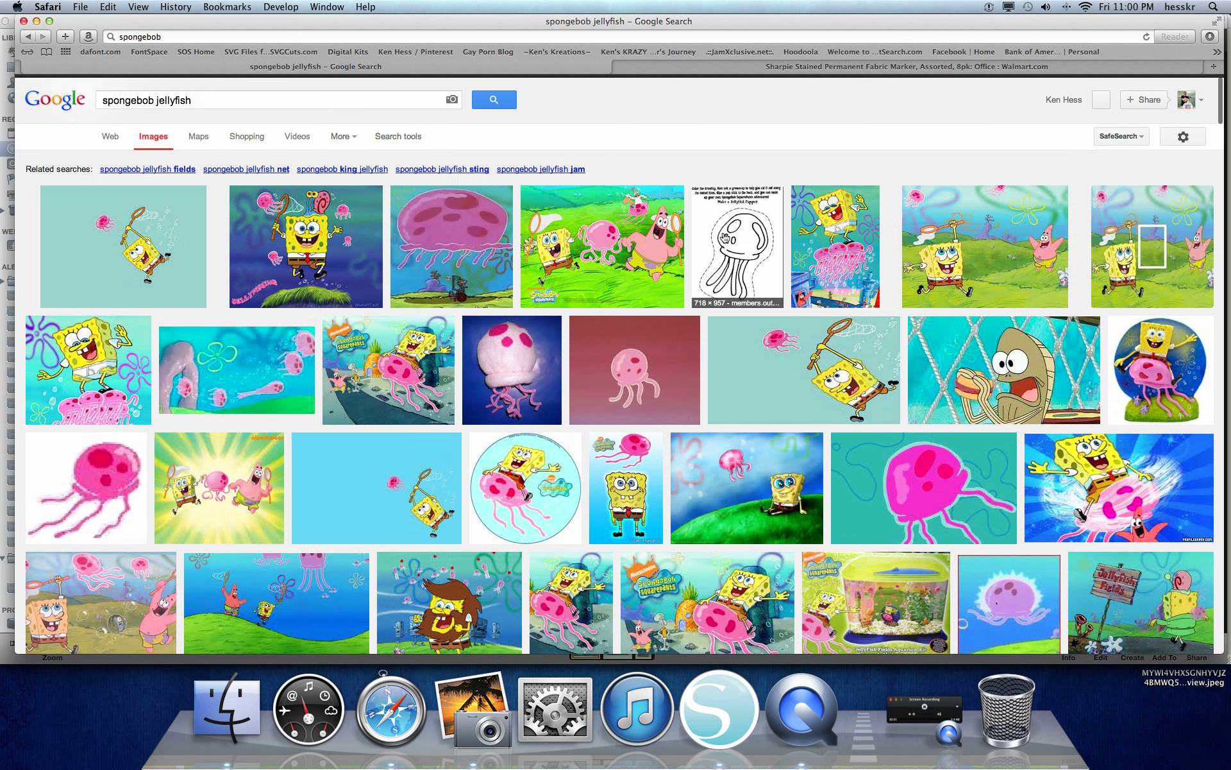
# Preview the jellyfish puppet coloring page, and open the DragoArt page of the related three-jellyfish line drawing
pyautogui.click(724, 234)
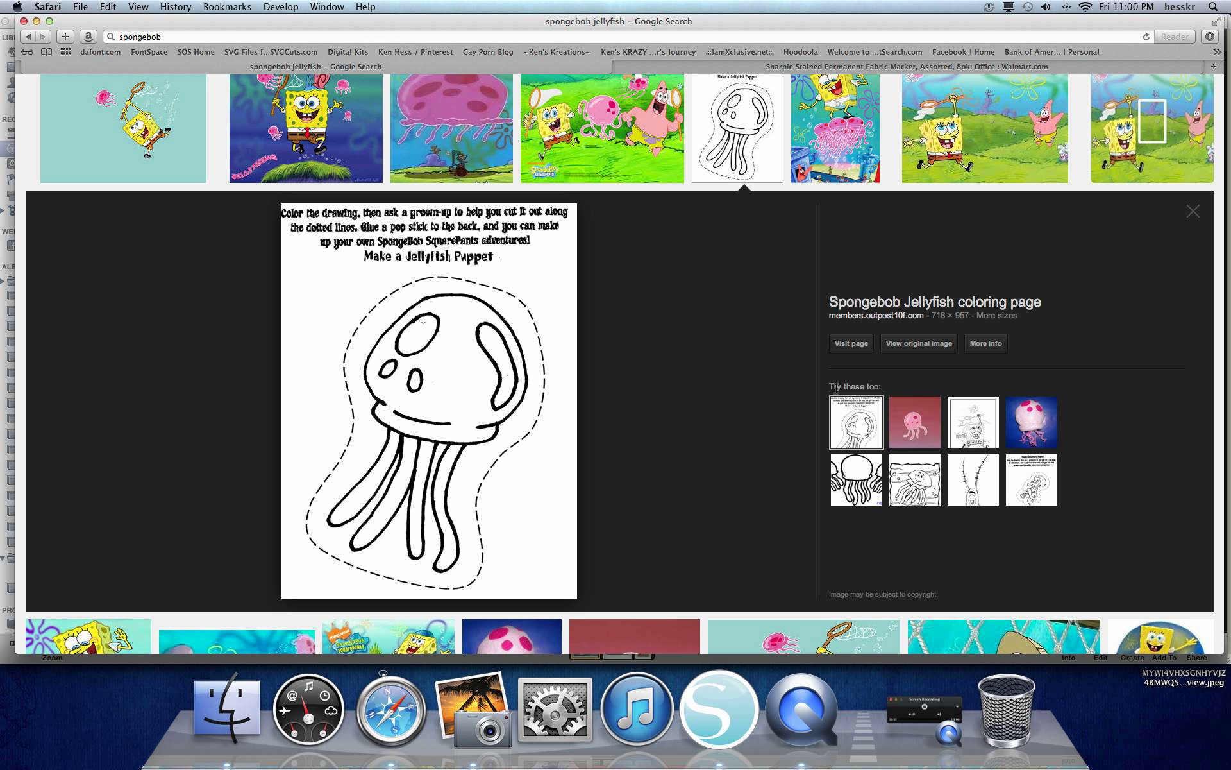
pyautogui.click(854, 503)
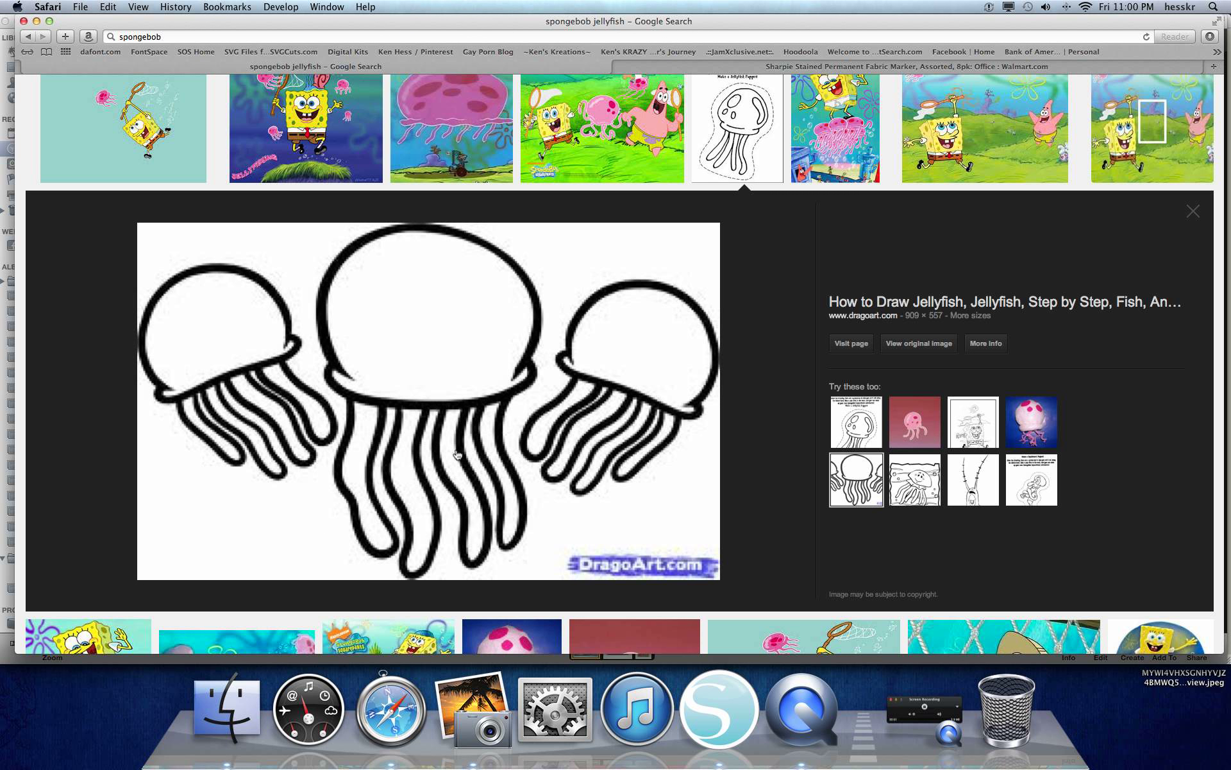
pyautogui.click(413, 441)
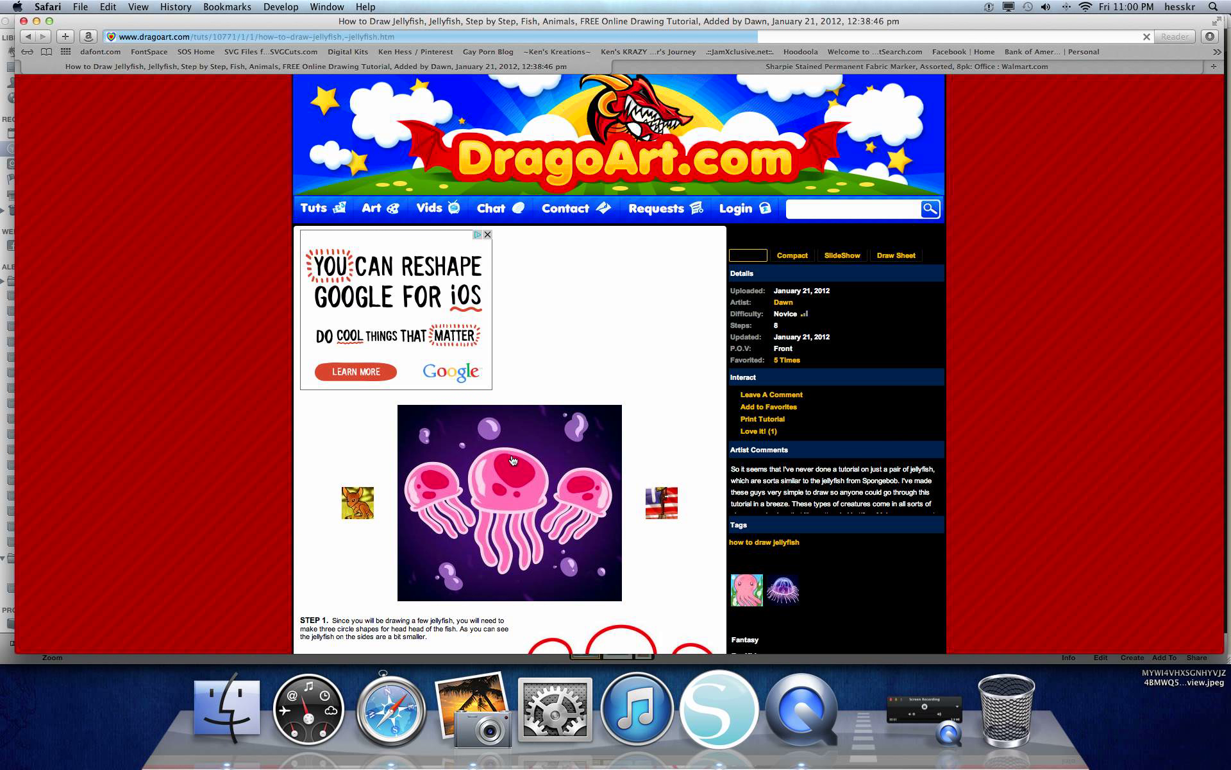
# Find step 8 with the finished line art in the jellyfish drawing tutorial and open its enlarged image
pyautogui.scroll(-3, 504, 429)
pyautogui.scroll(-5, 550, 481)
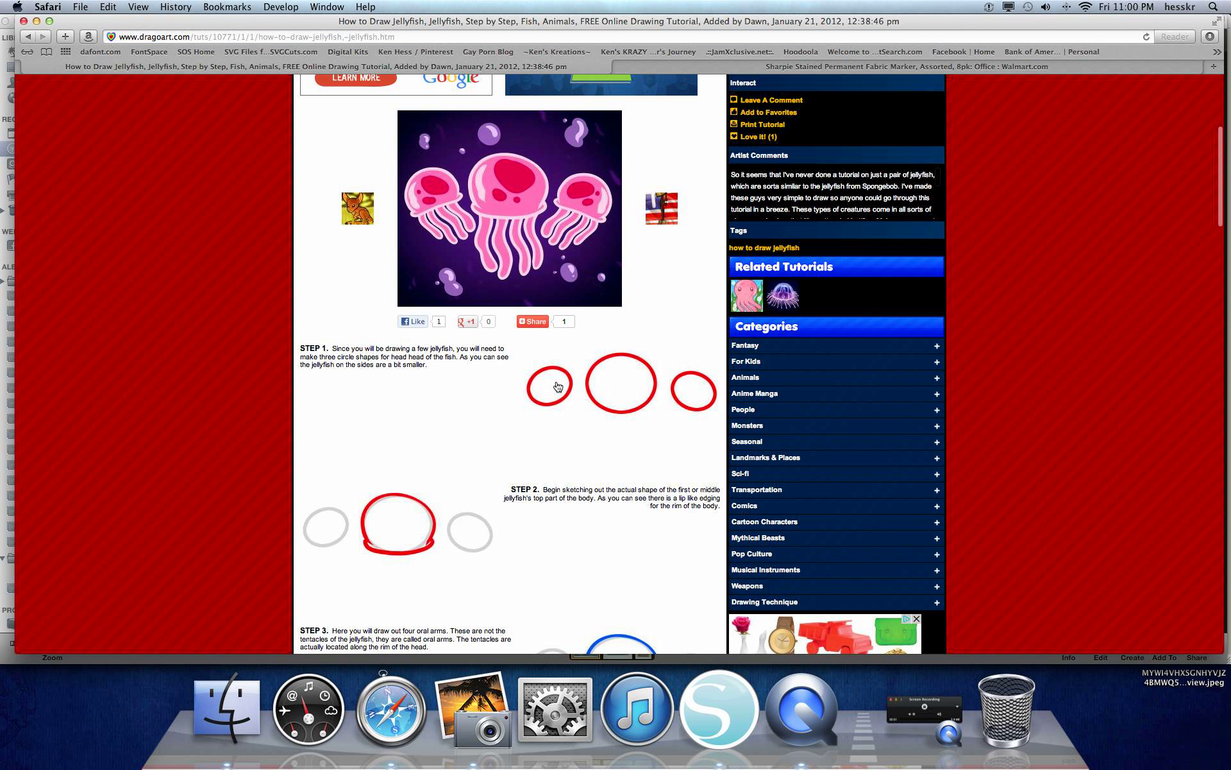
pyautogui.scroll(-10, 558, 386)
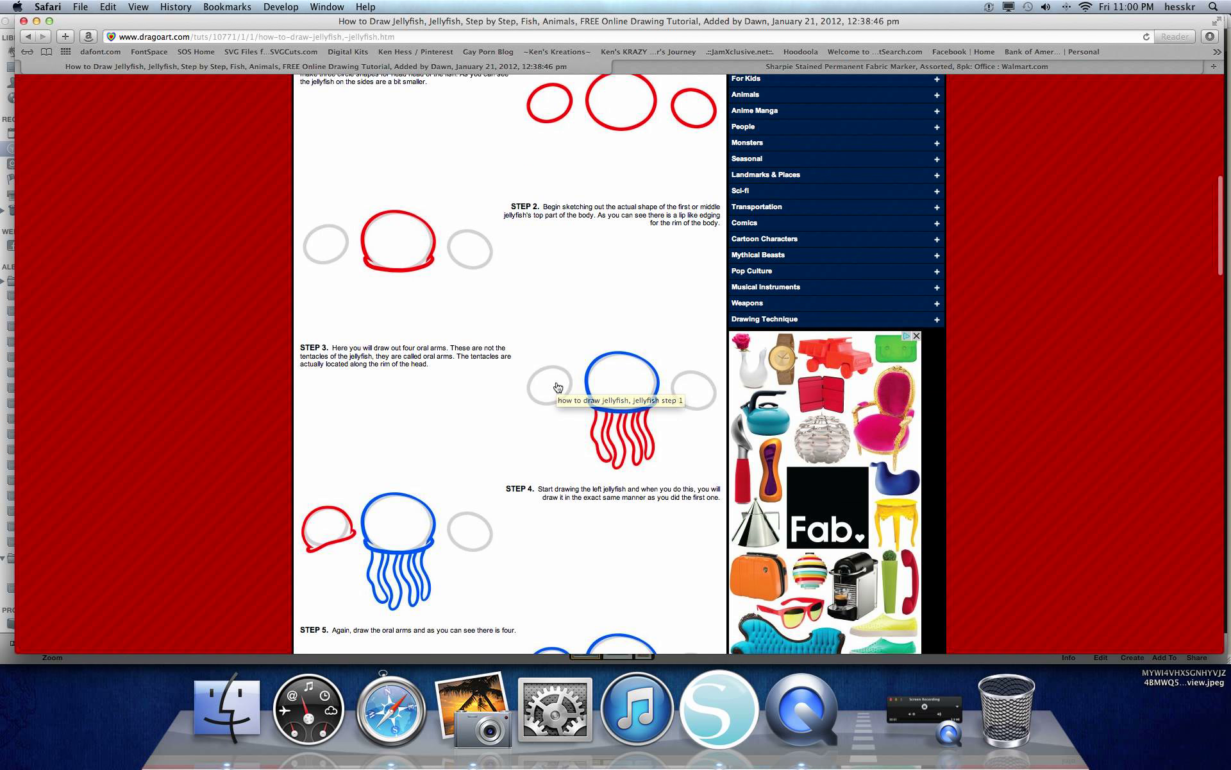
pyautogui.scroll(-15, 557, 386)
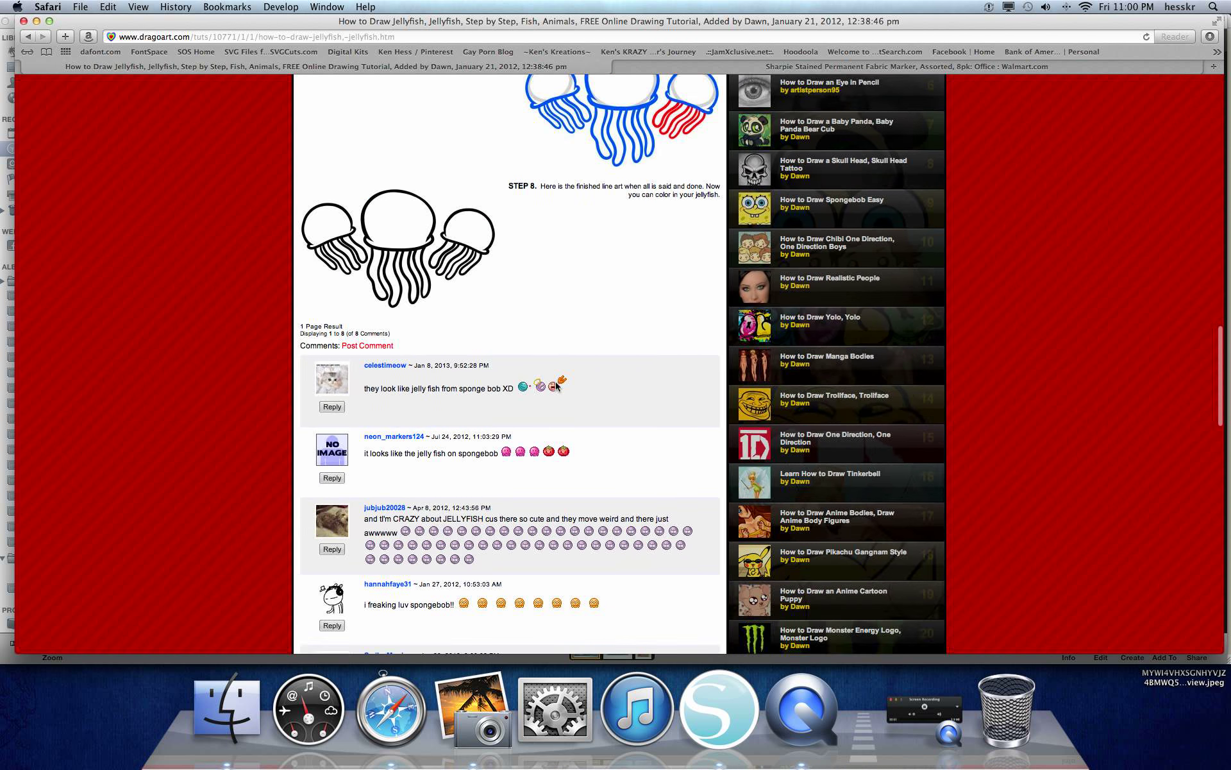
pyautogui.click(441, 291)
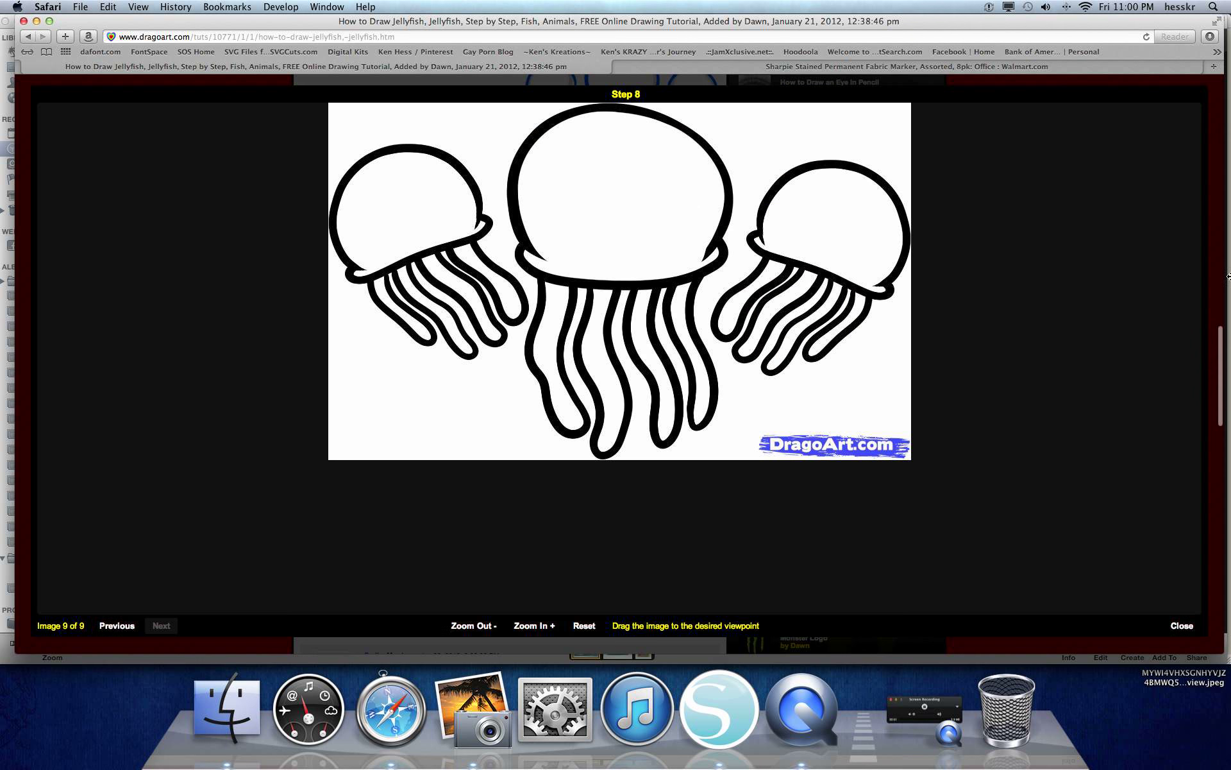
pyautogui.rightClick(572, 260)
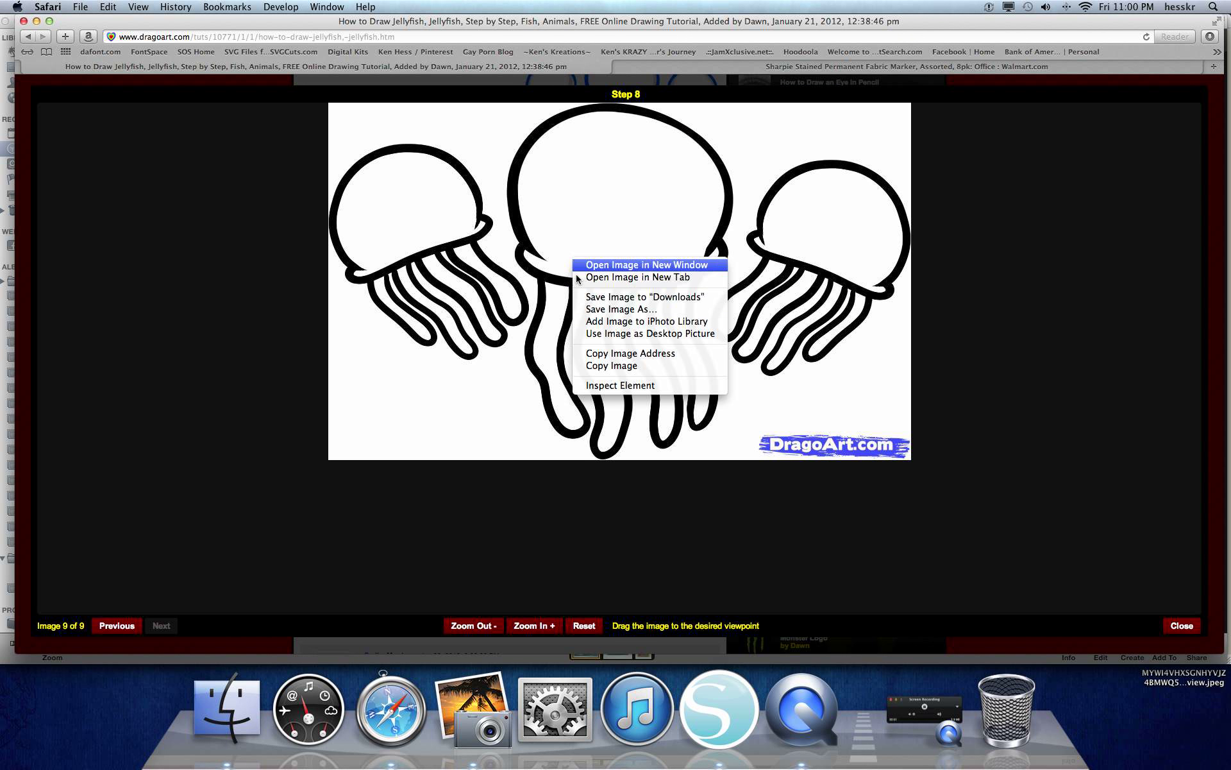
pyautogui.click(628, 309)
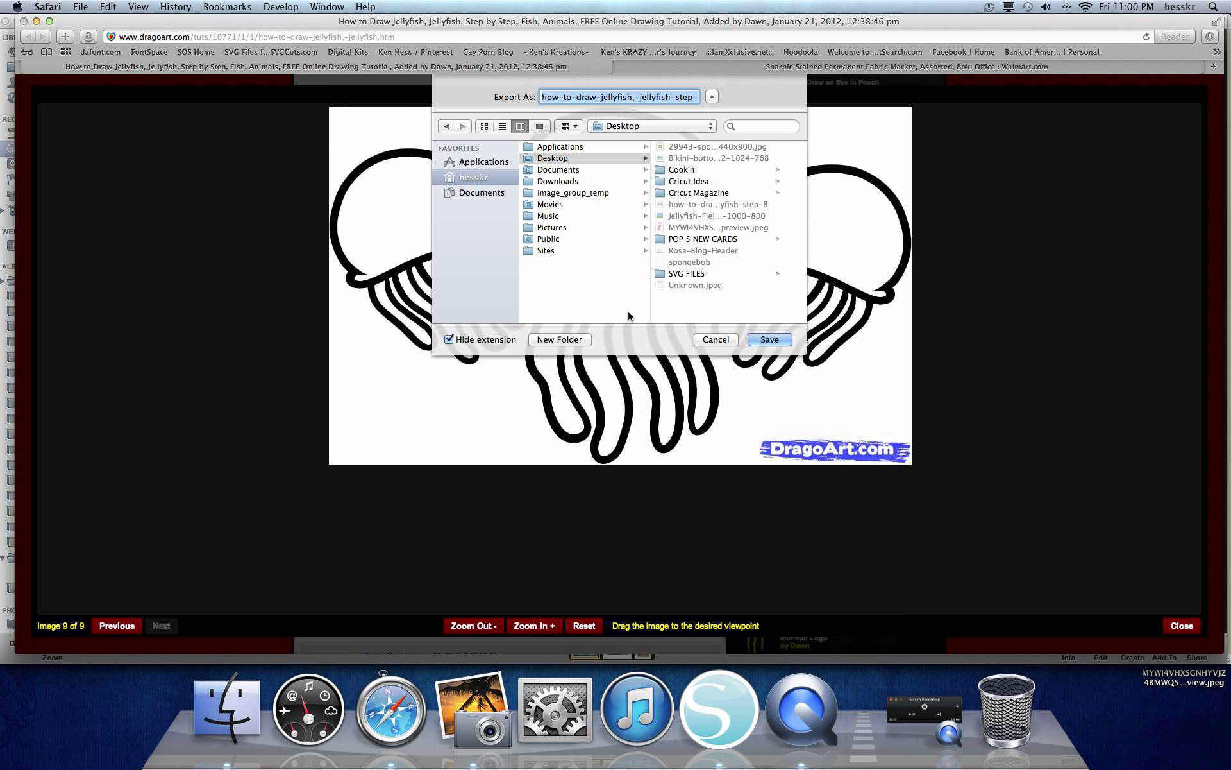
pyautogui.click(716, 344)
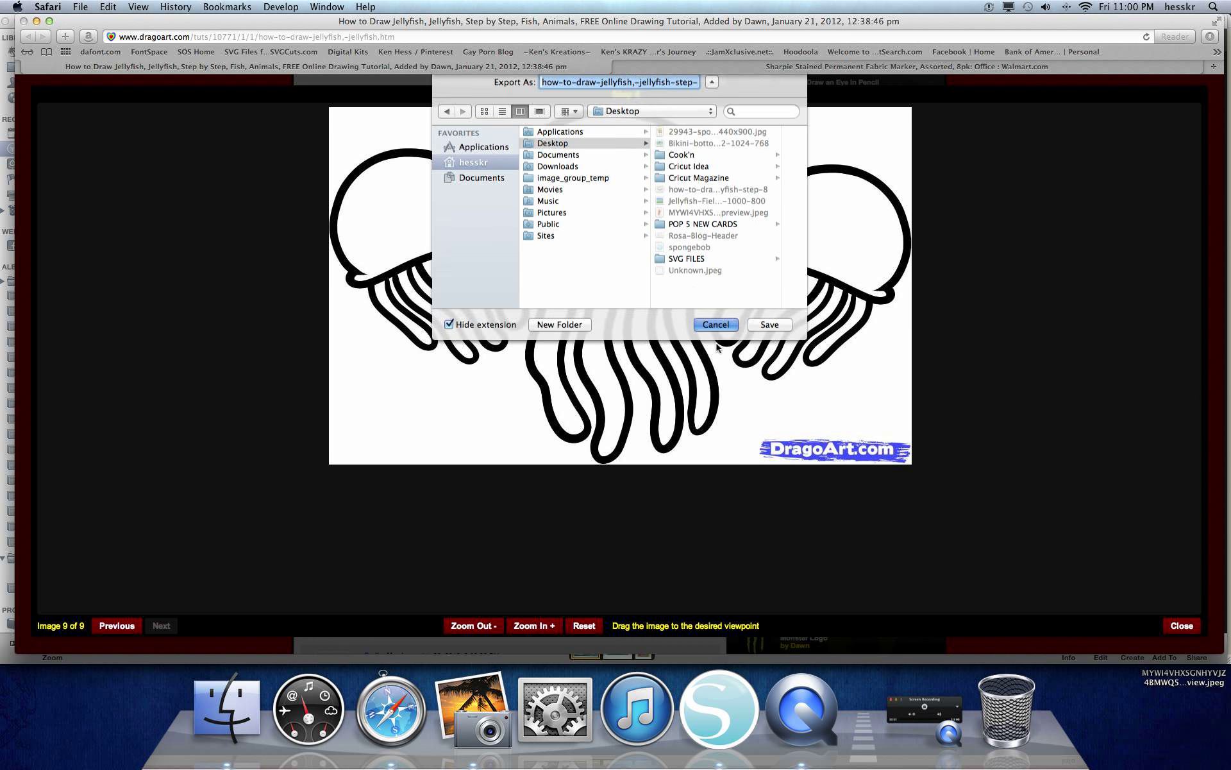
# Minimize Safari and view the photo of the jellyfish "7" card side in iPhoto
pyautogui.click(37, 22)
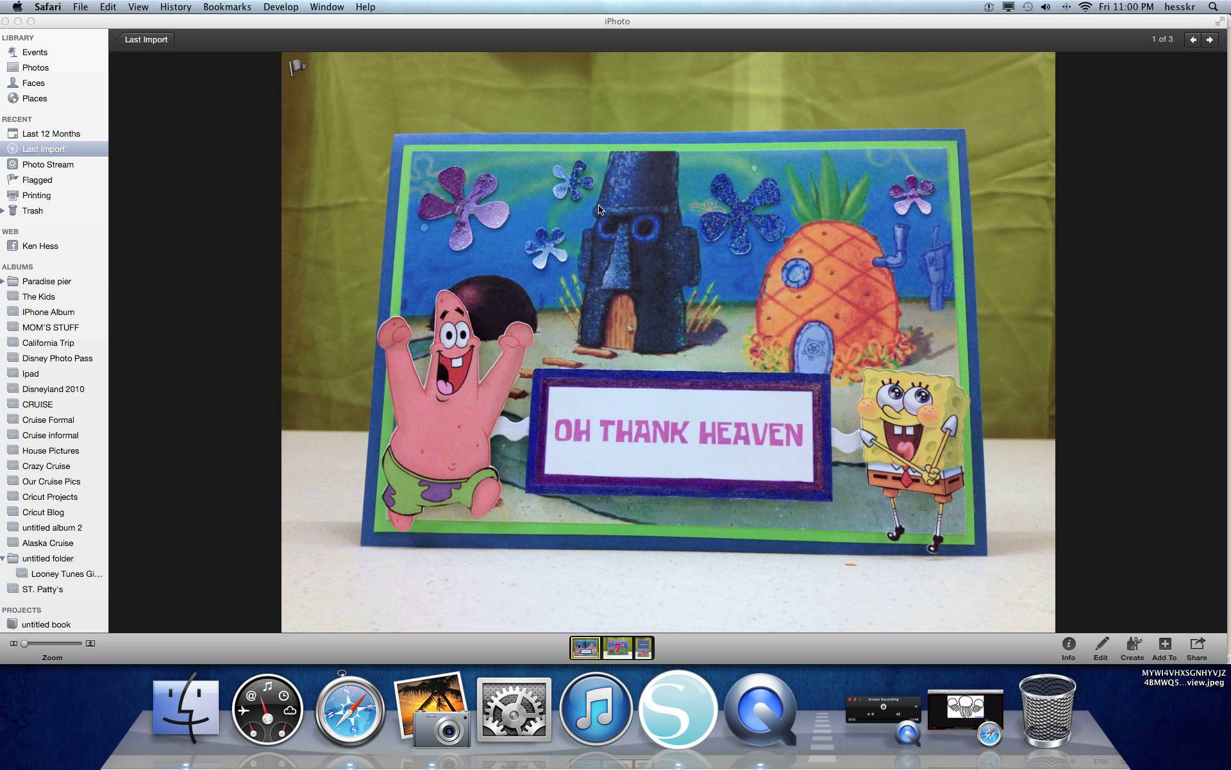
pyautogui.click(621, 649)
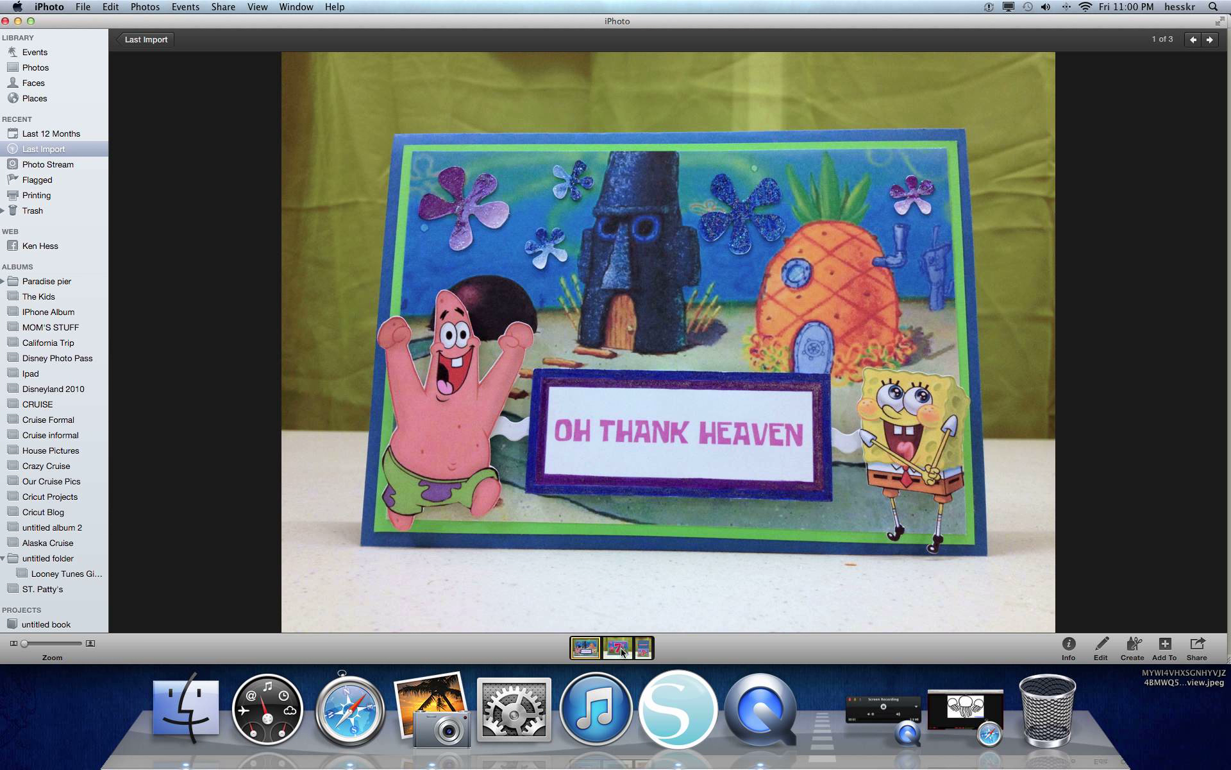
pyautogui.click(619, 647)
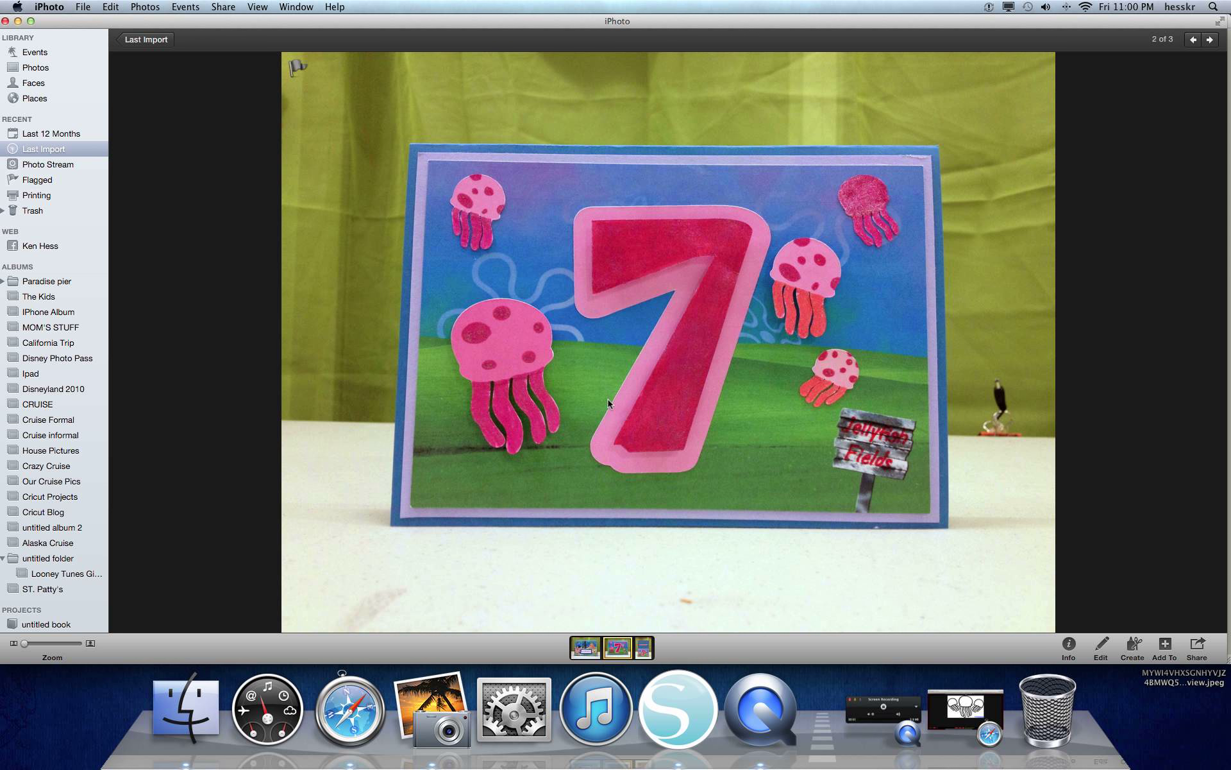
# Switch to Silhouette Studio, narrowing its window, and show the registration marks on the page
pyautogui.click(693, 694)
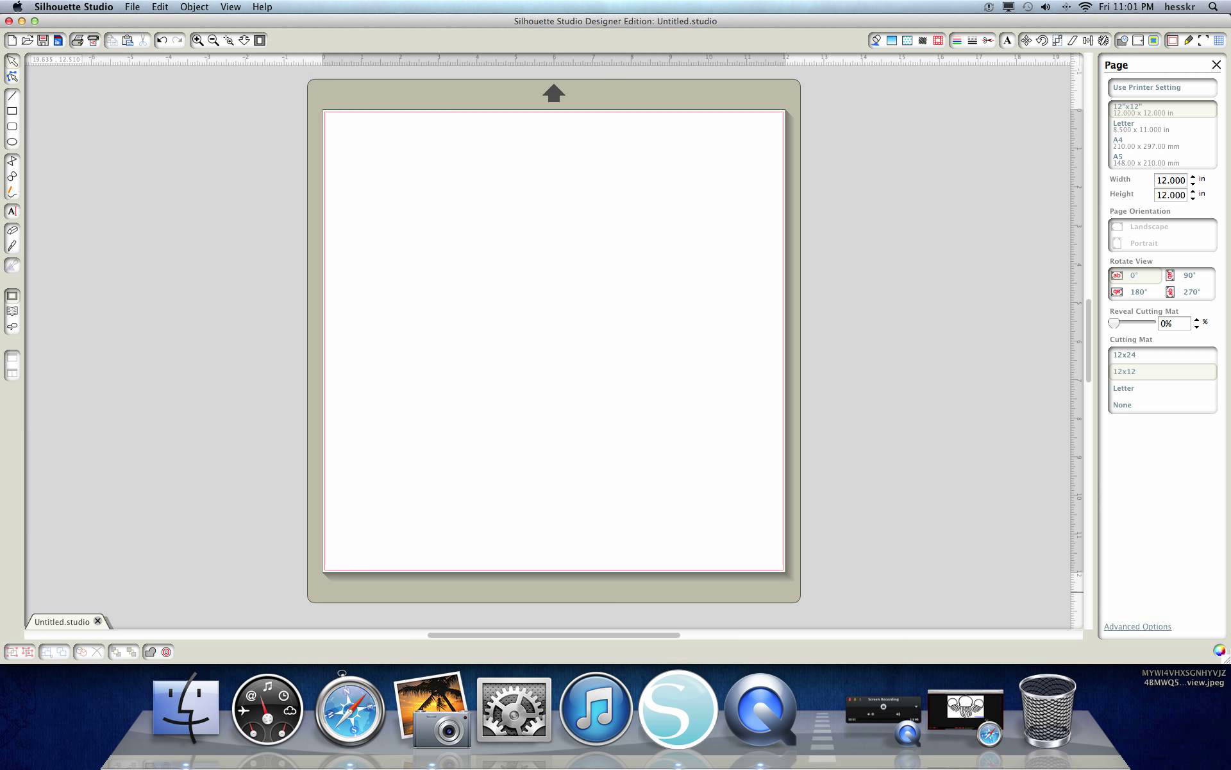
pyautogui.moveTo(1227, 664); pyautogui.dragTo(1121, 653)
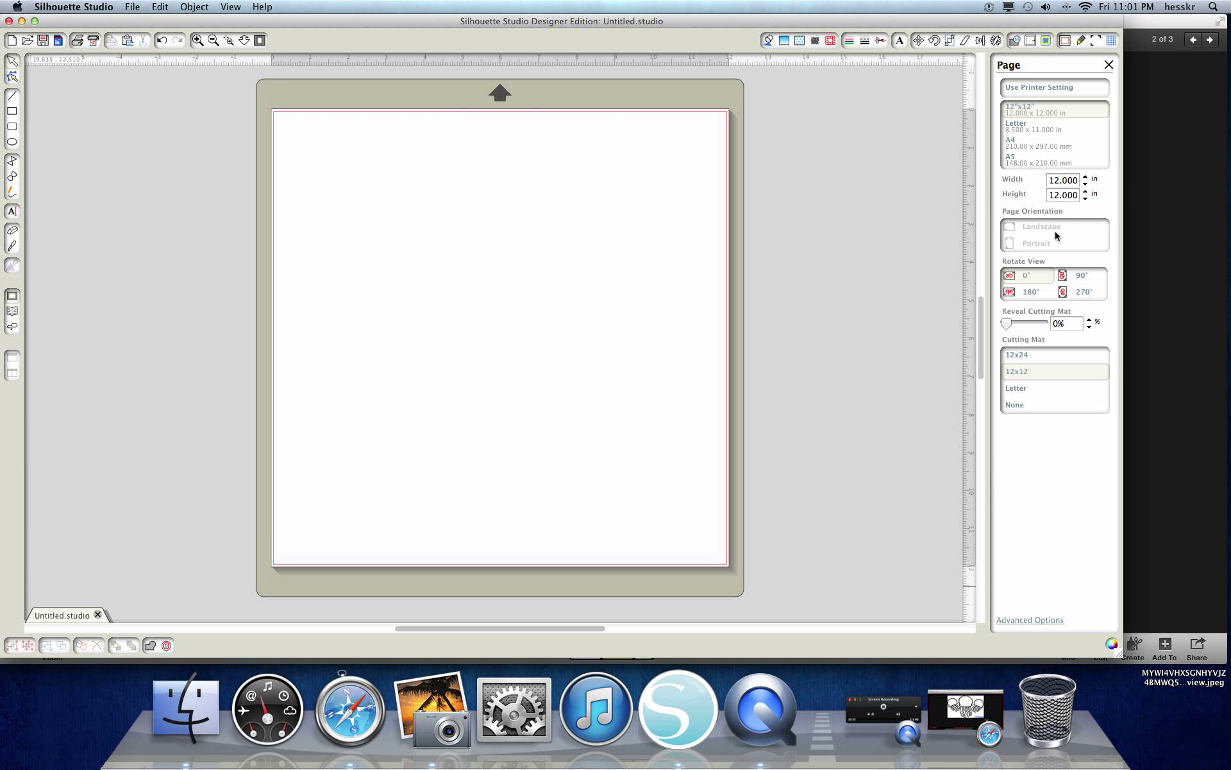
pyautogui.click(1096, 41)
pyautogui.click(1010, 91)
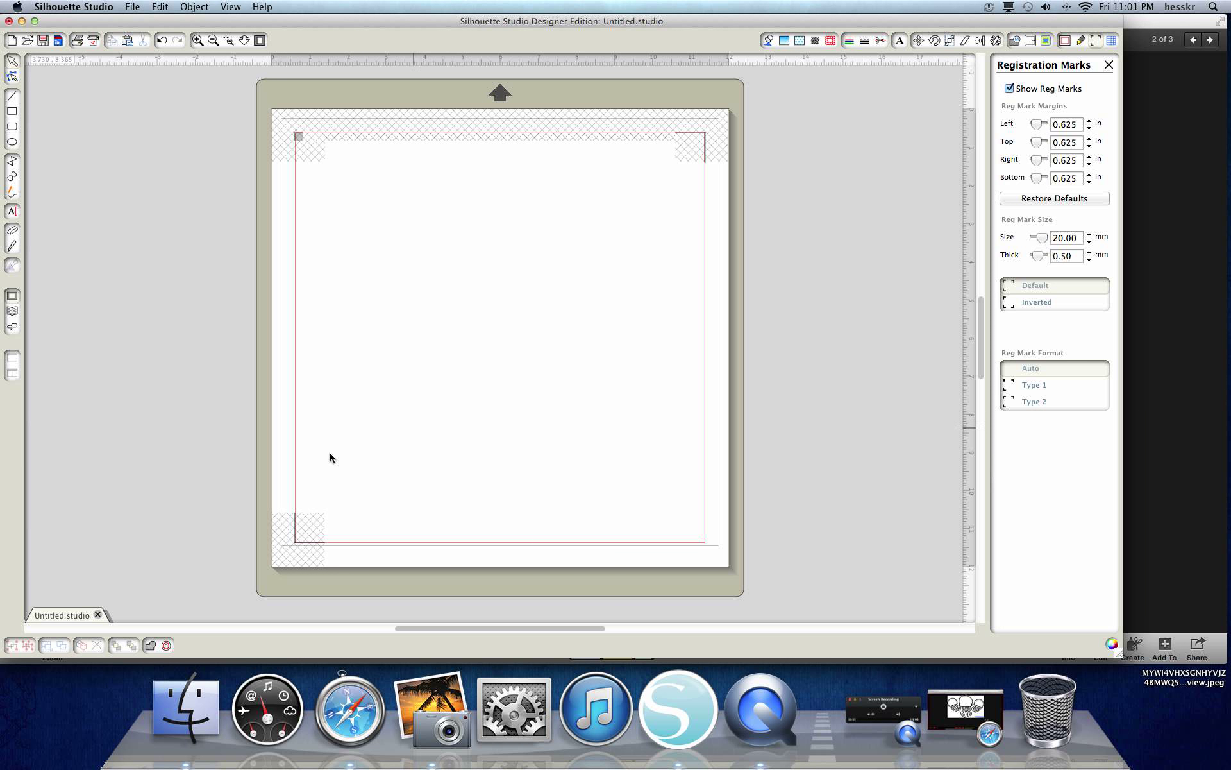
# Set the page size to Letter, 8.5 × 11 in
pyautogui.click(1077, 41)
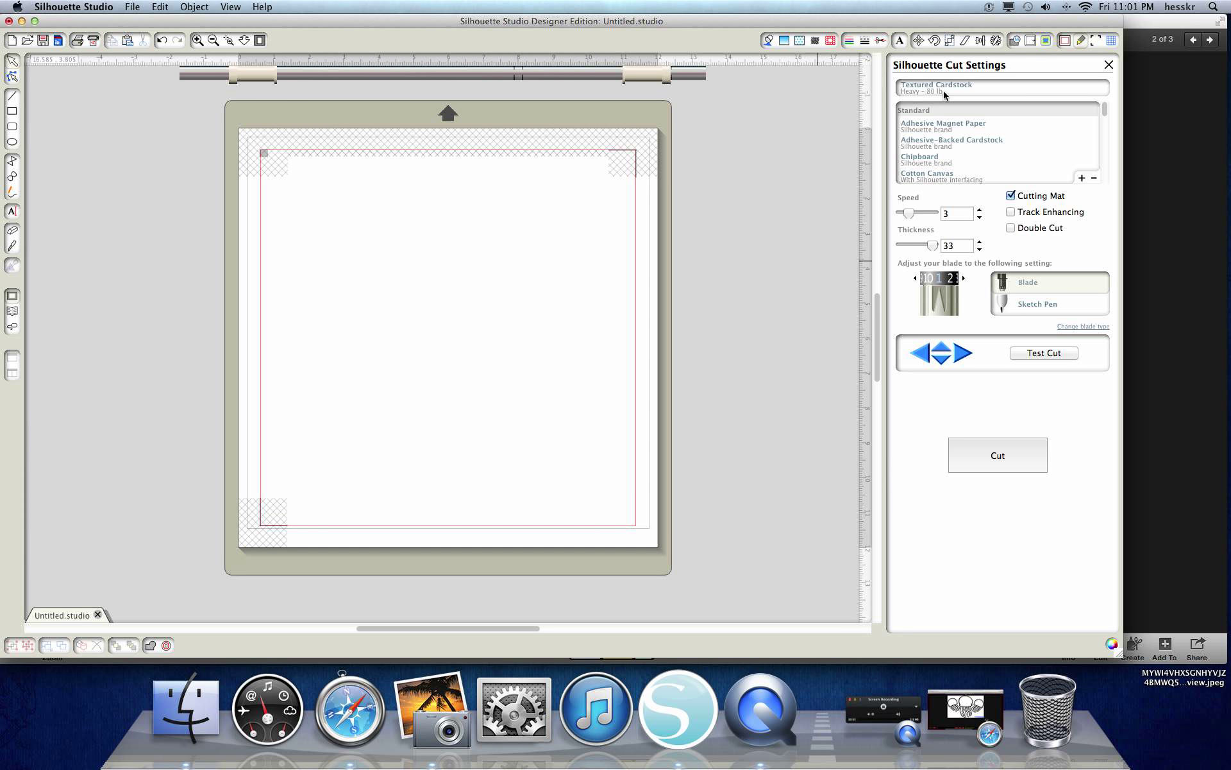
pyautogui.click(1065, 40)
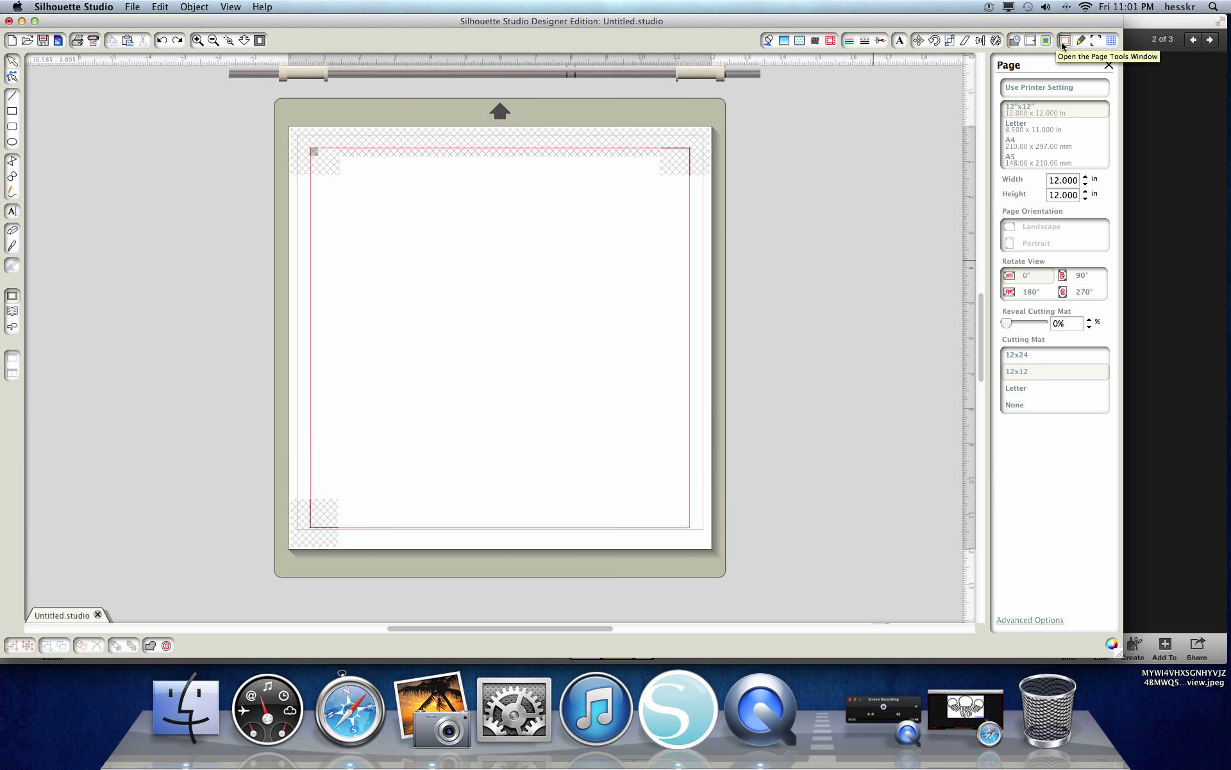
pyautogui.click(1023, 128)
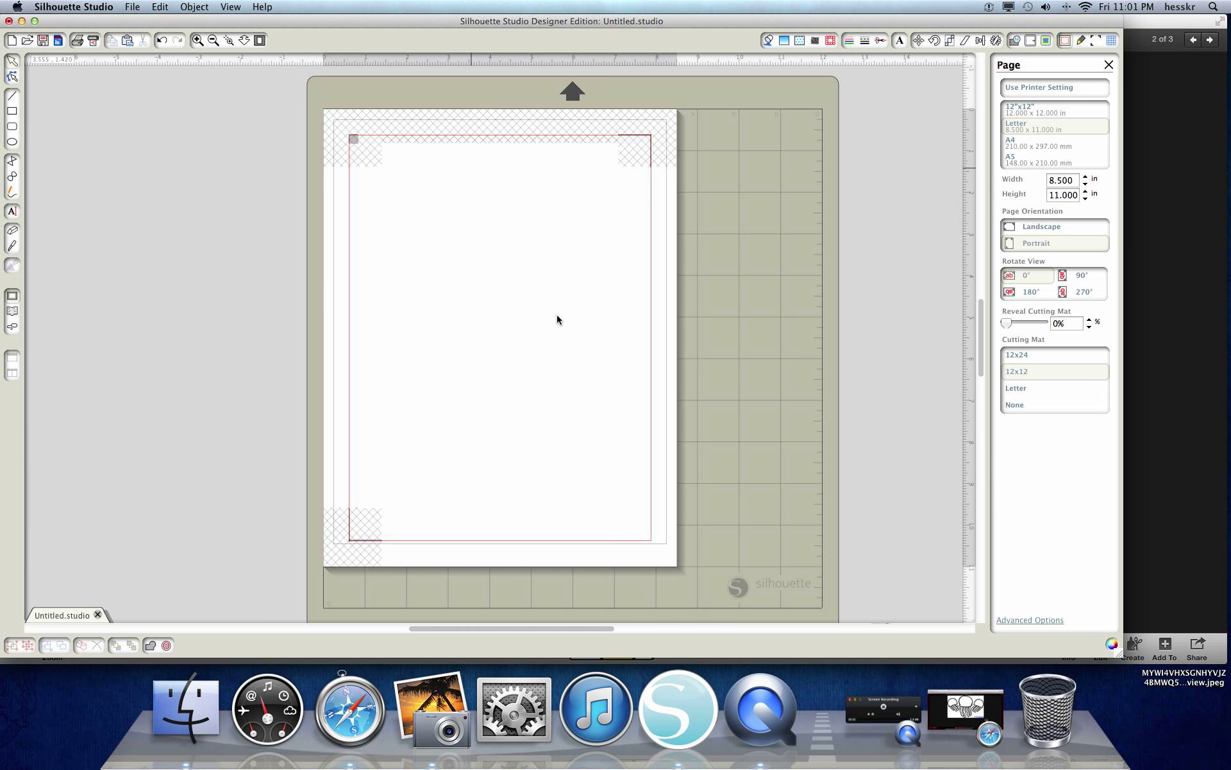
# Minimize iPhoto to reveal the desktop files, and place the Bikini-bottom background image onto the Silhouette Studio page
pyautogui.click(1184, 25)
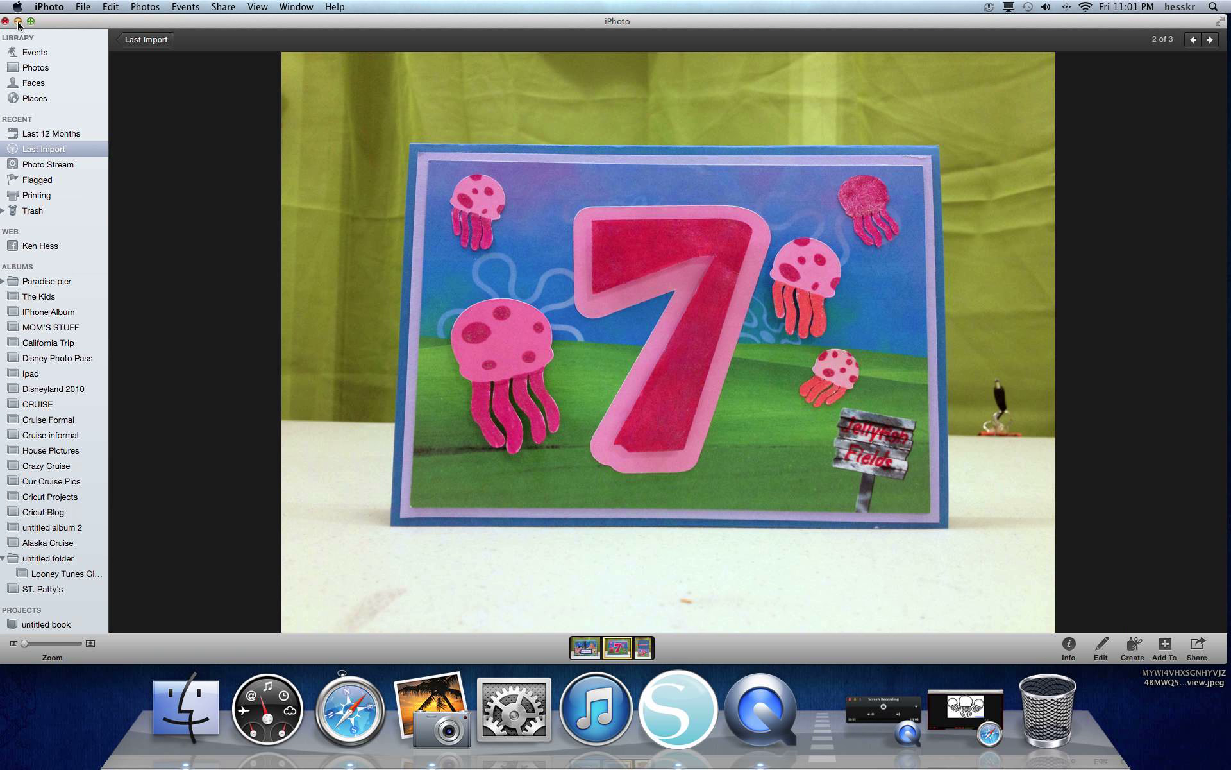
pyautogui.click(21, 21)
pyautogui.moveTo(525, 34); pyautogui.dragTo(513, 33)
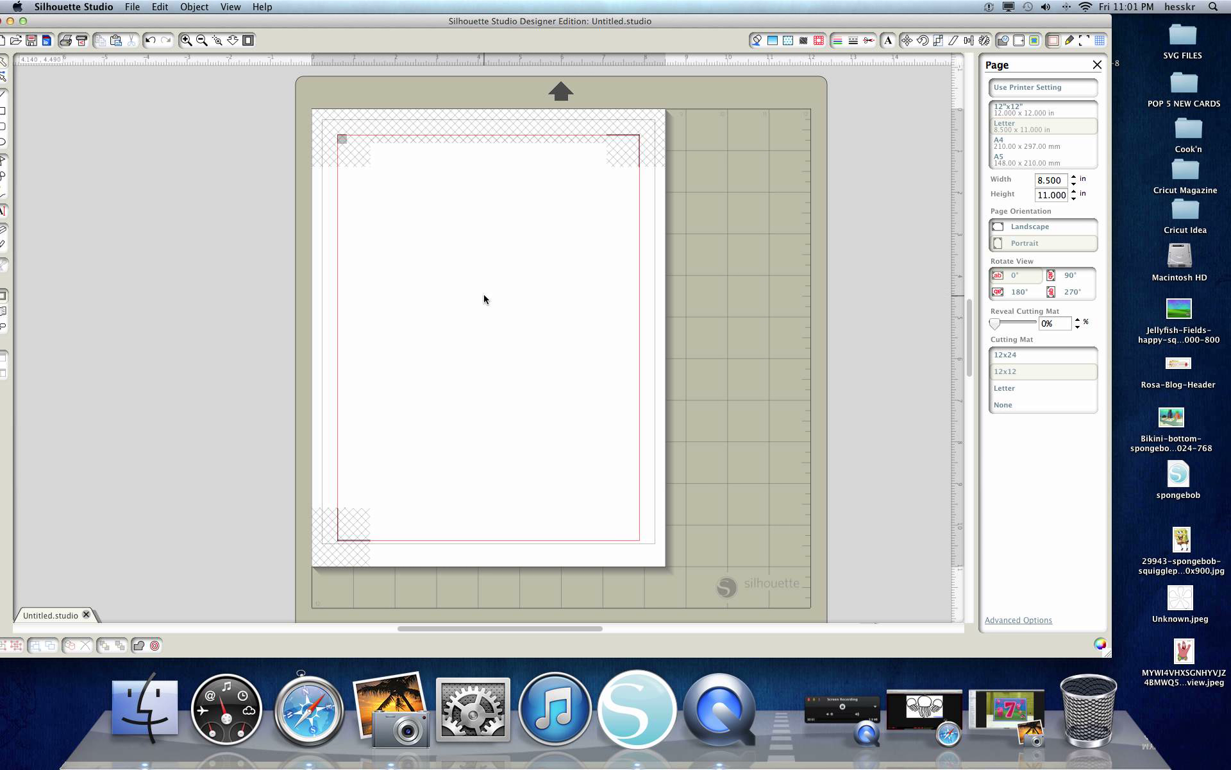
pyautogui.moveTo(1174, 425); pyautogui.dragTo(467, 346)
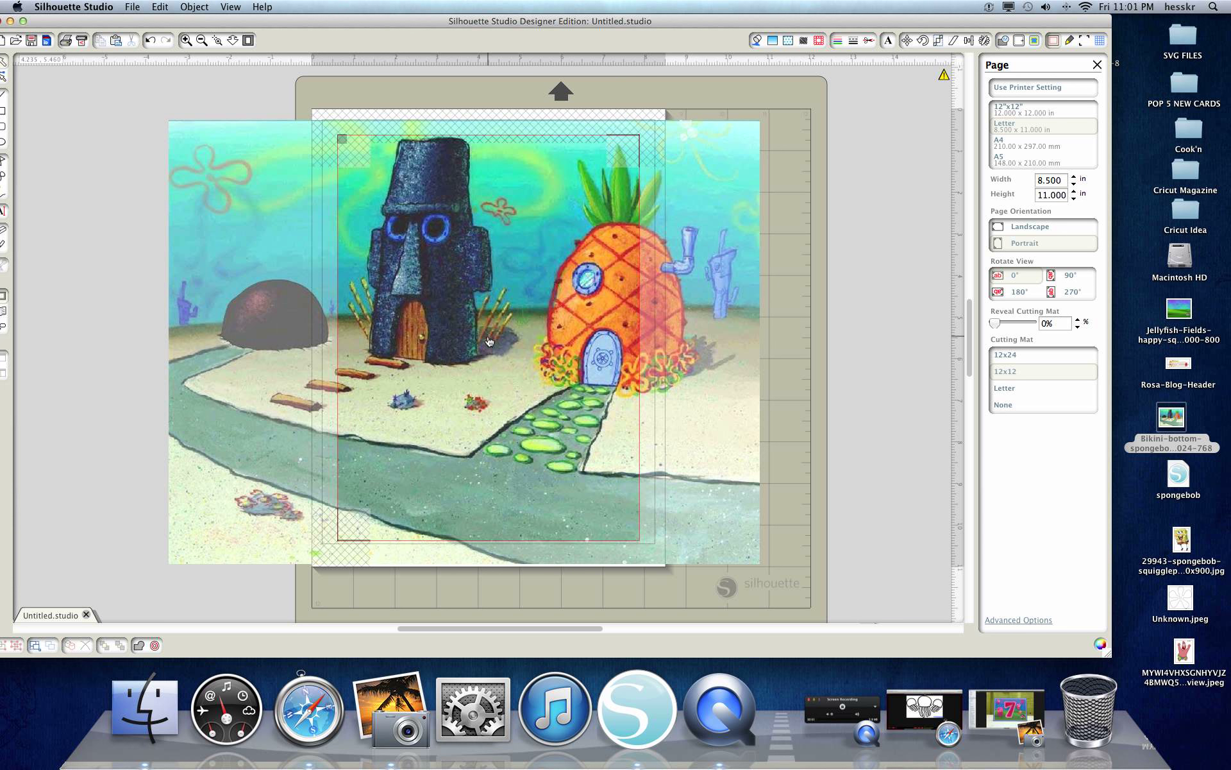
pyautogui.click(488, 338)
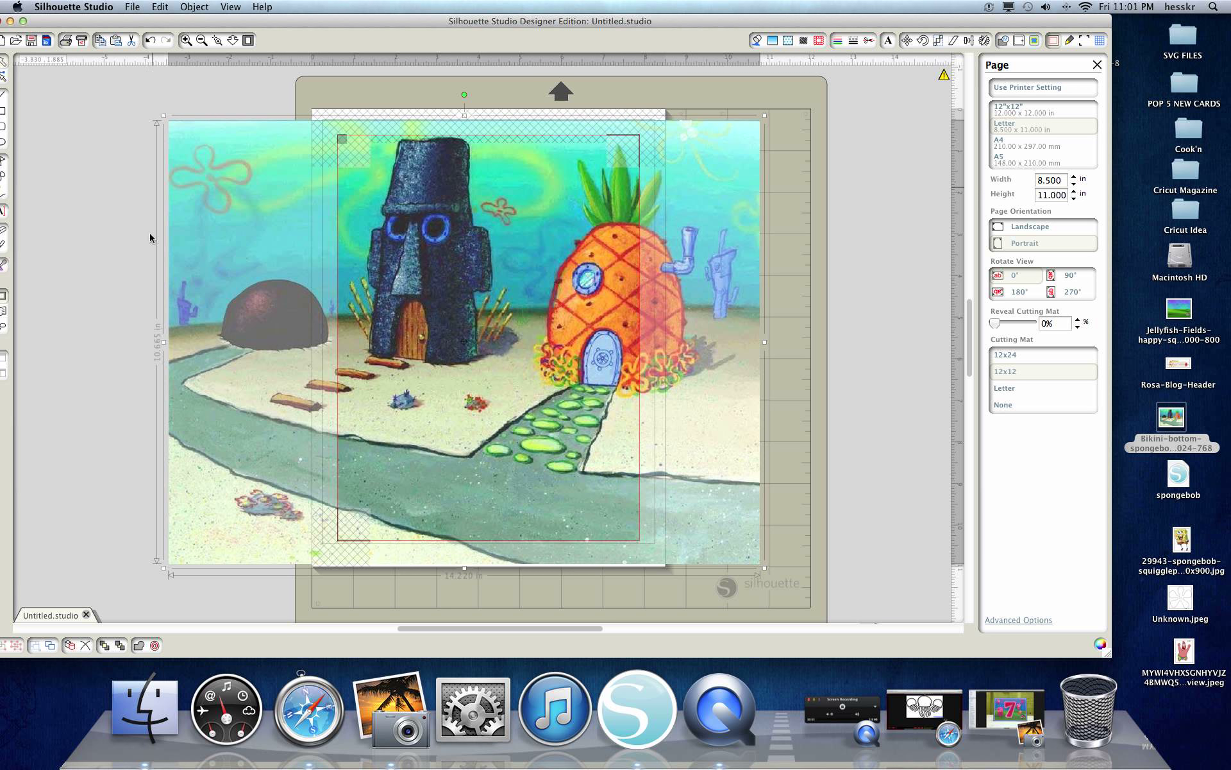
# Switch to iPhoto to examine the "OH THANK HEAVEN" card front, and return to Silhouette Studio
pyautogui.click(404, 701)
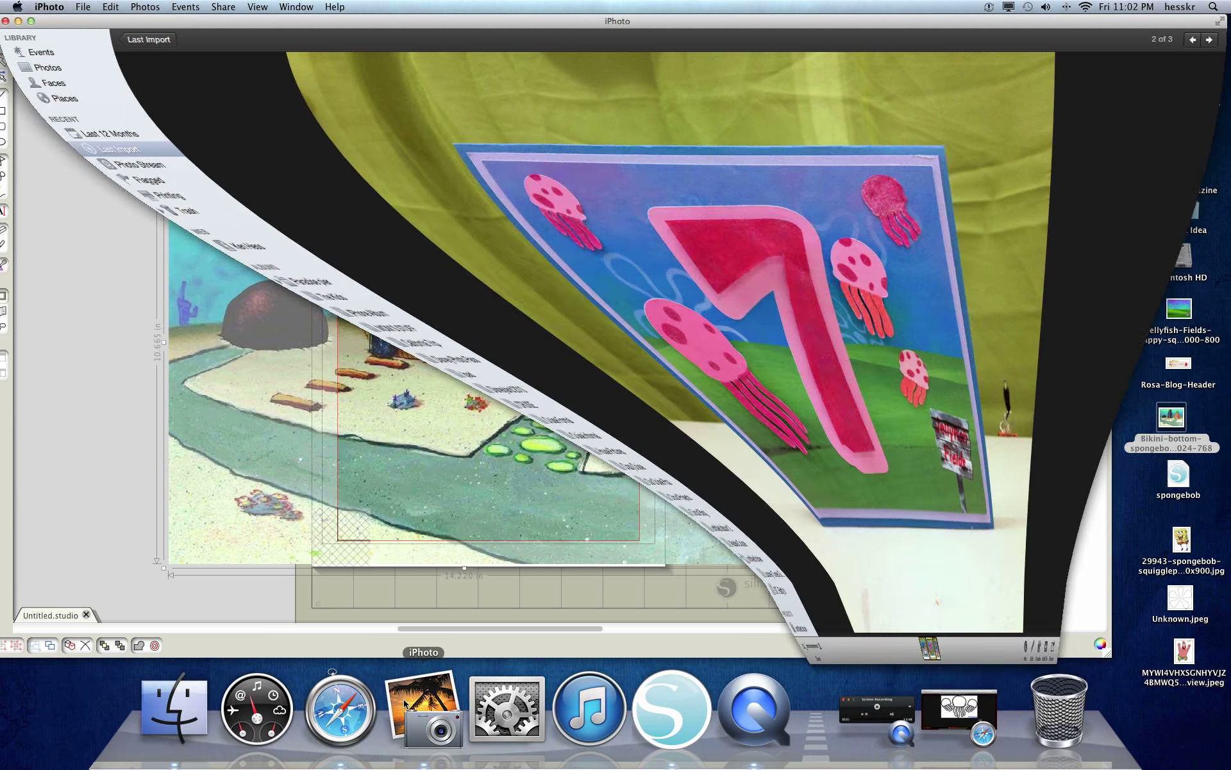
pyautogui.click(554, 629)
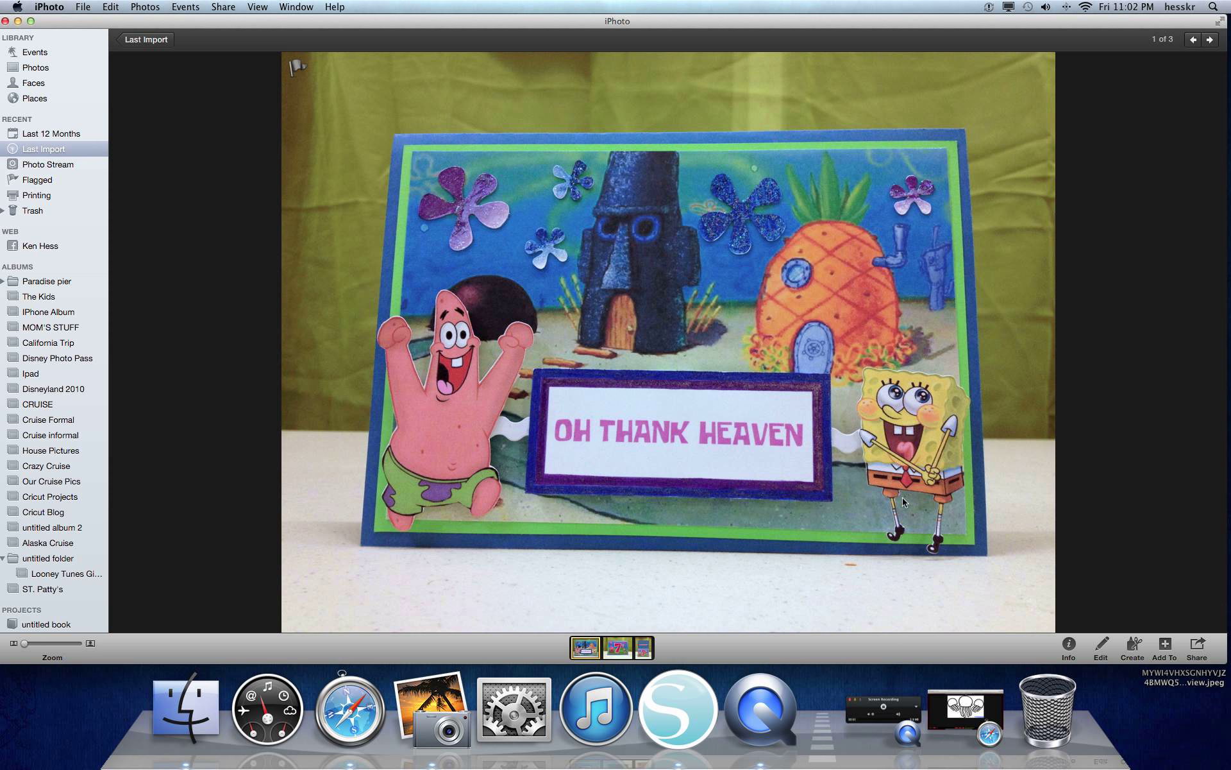
pyautogui.click(694, 701)
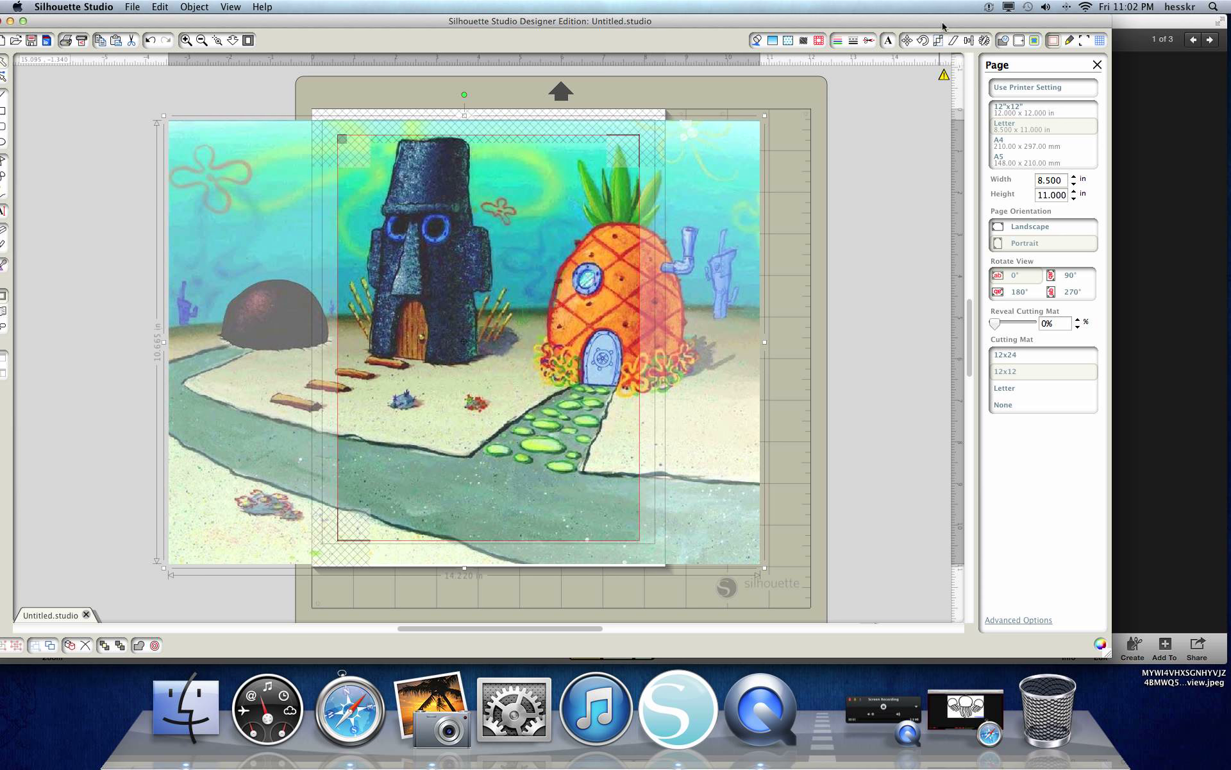
# Scale the Bikini Bottom background image to 6.5 in wide and 4.5 in high without locking the aspect ratio
pyautogui.click(939, 42)
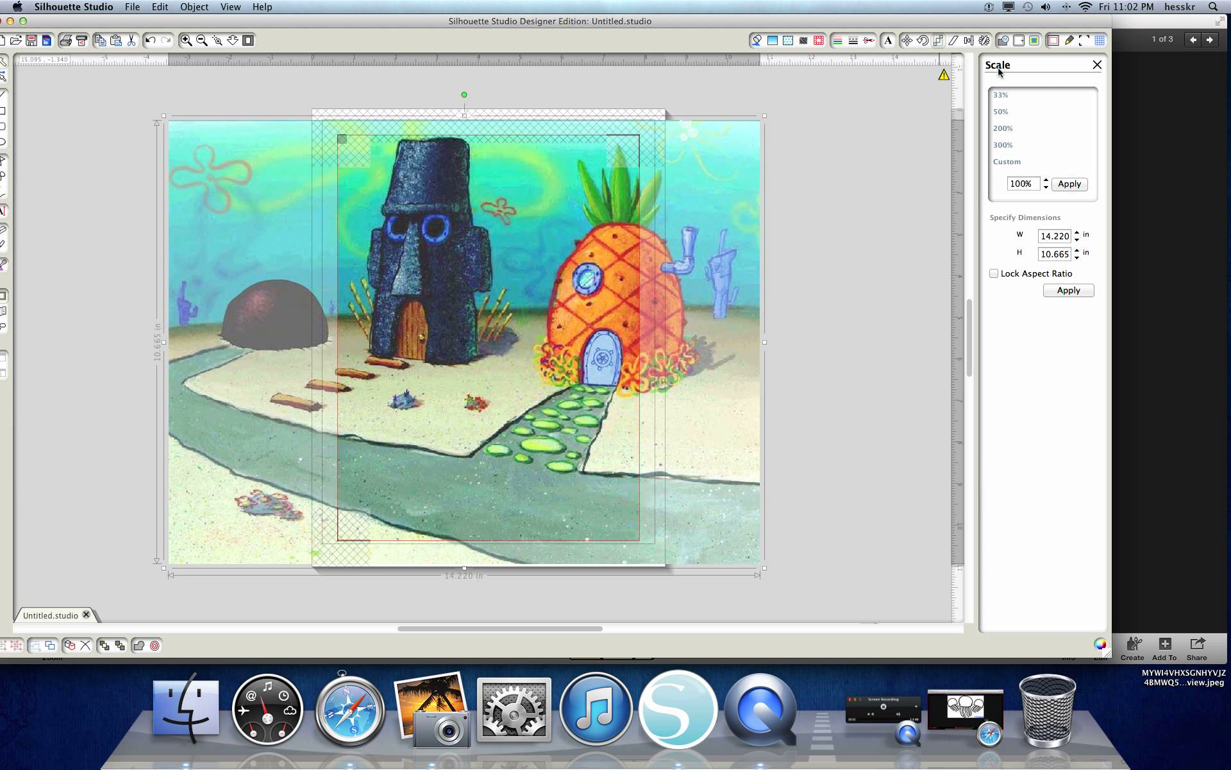
pyautogui.doubleClick(1056, 236)
pyautogui.write('4')
pyautogui.doubleClick(1055, 254)
pyautogui.write('4')
pyautogui.click(1067, 292)
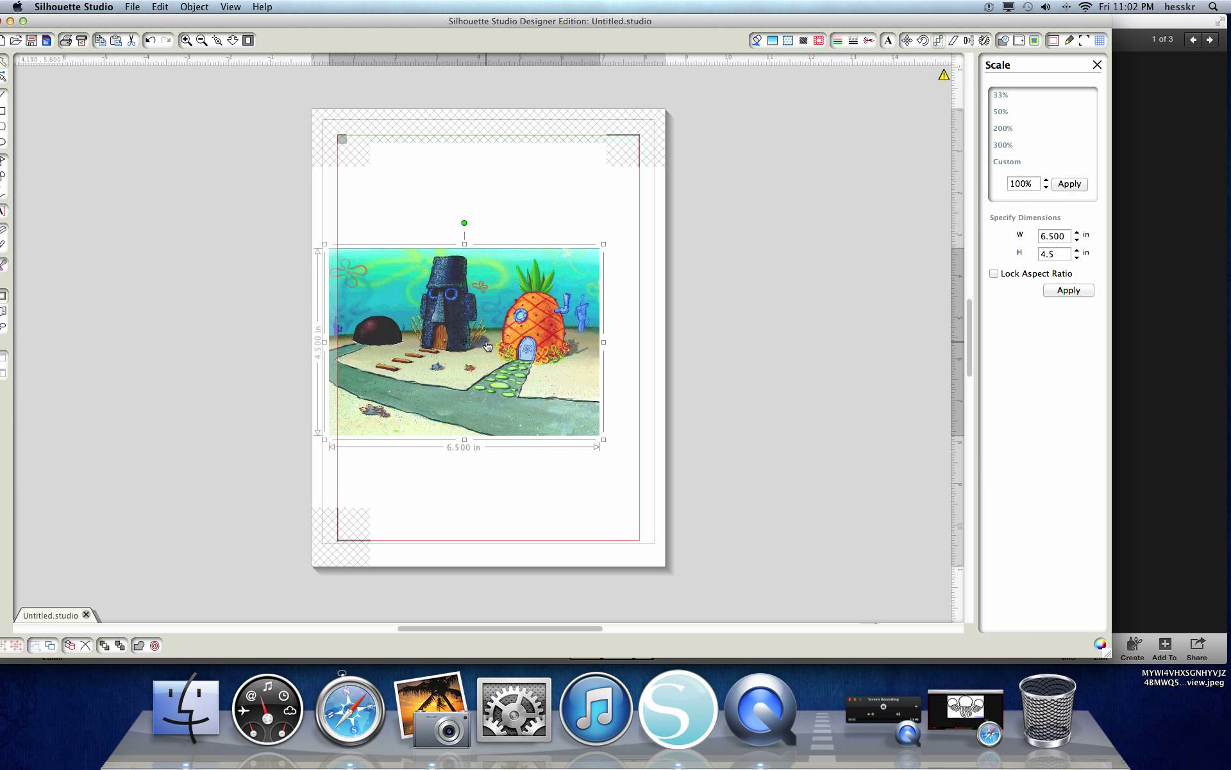
# Move the Bikini Bottom background to the upper part of the page and set its cut style to Cut Edge
pyautogui.moveTo(487, 346); pyautogui.dragTo(513, 269)
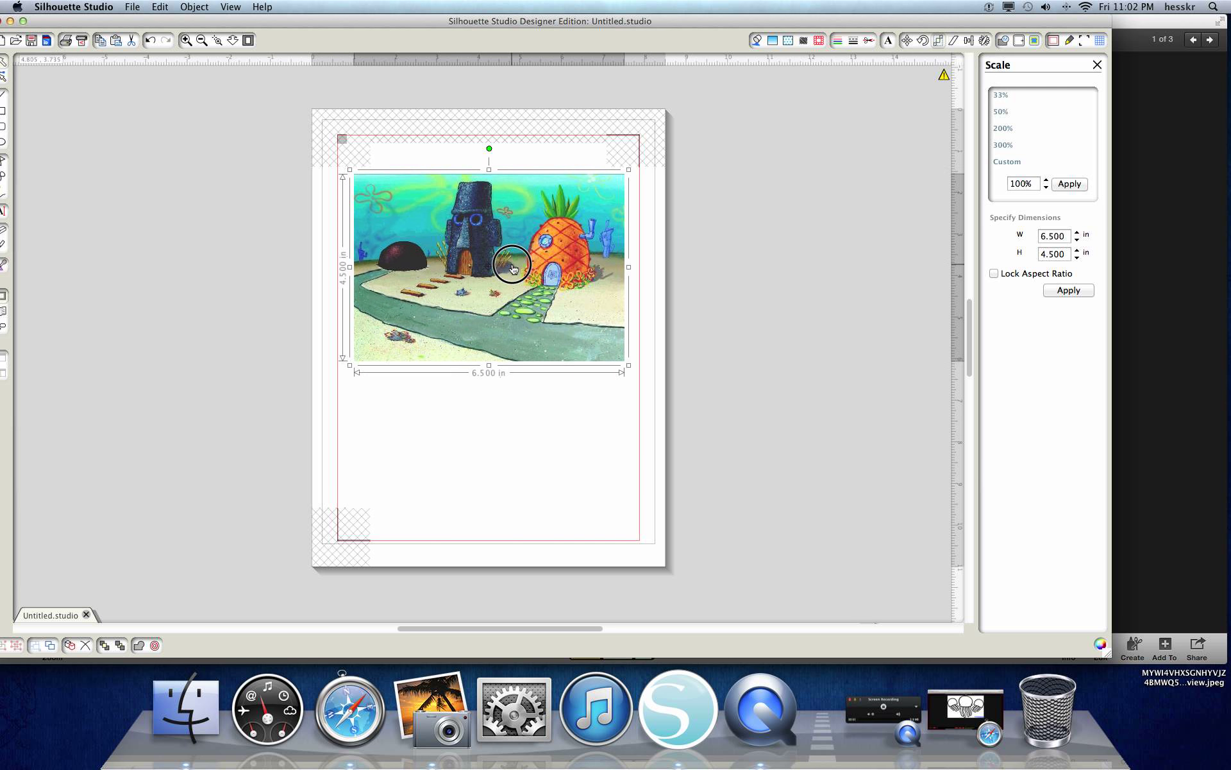
pyautogui.click(809, 316)
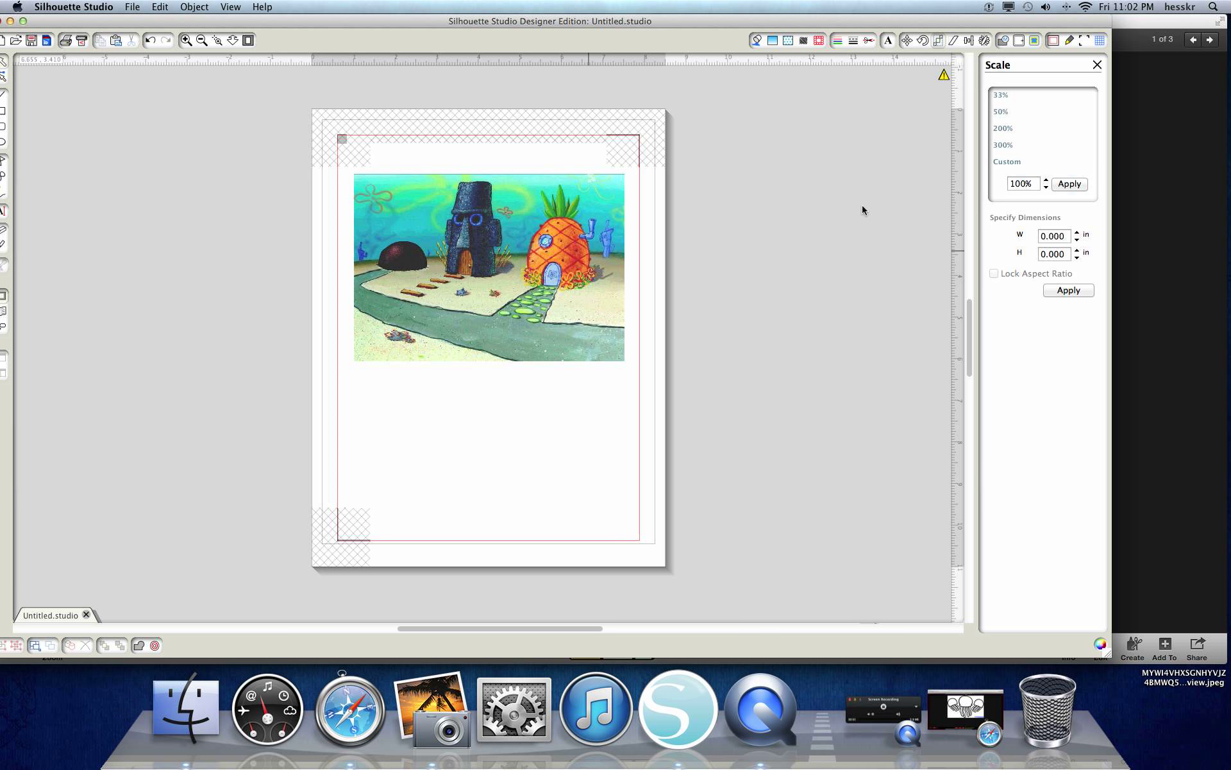
pyautogui.click(868, 41)
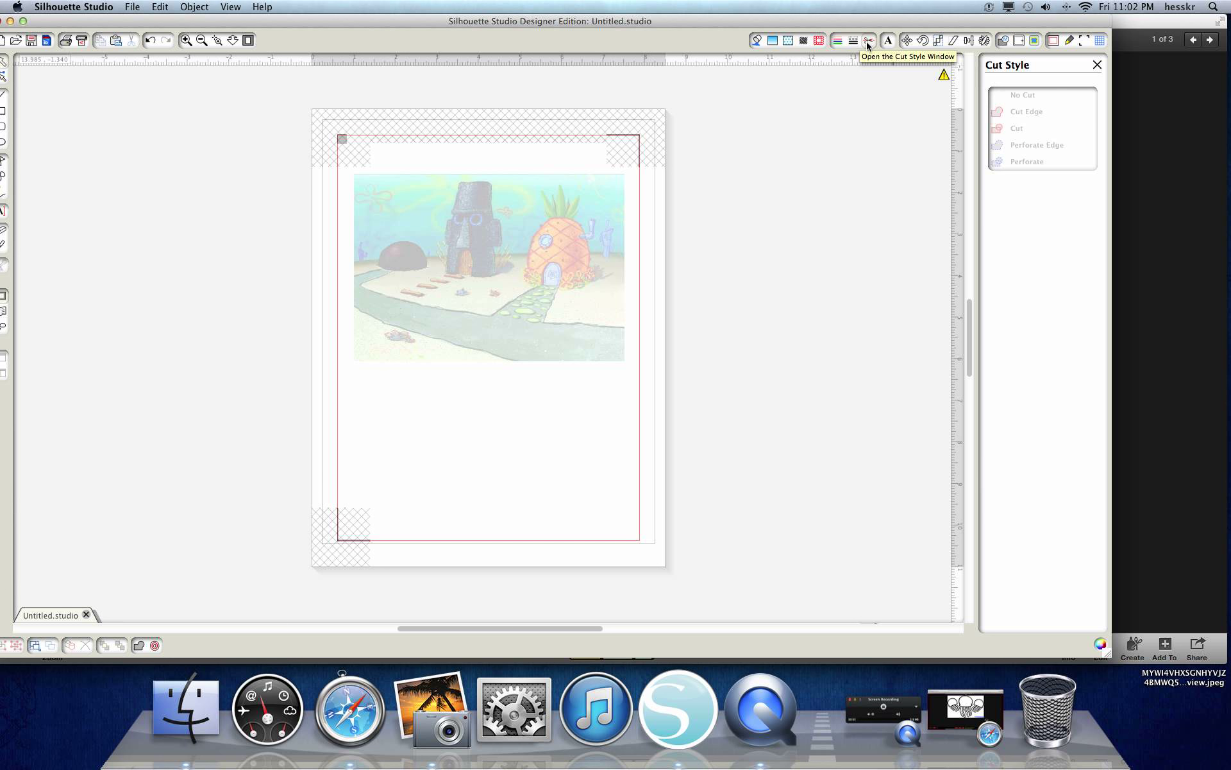
pyautogui.click(491, 233)
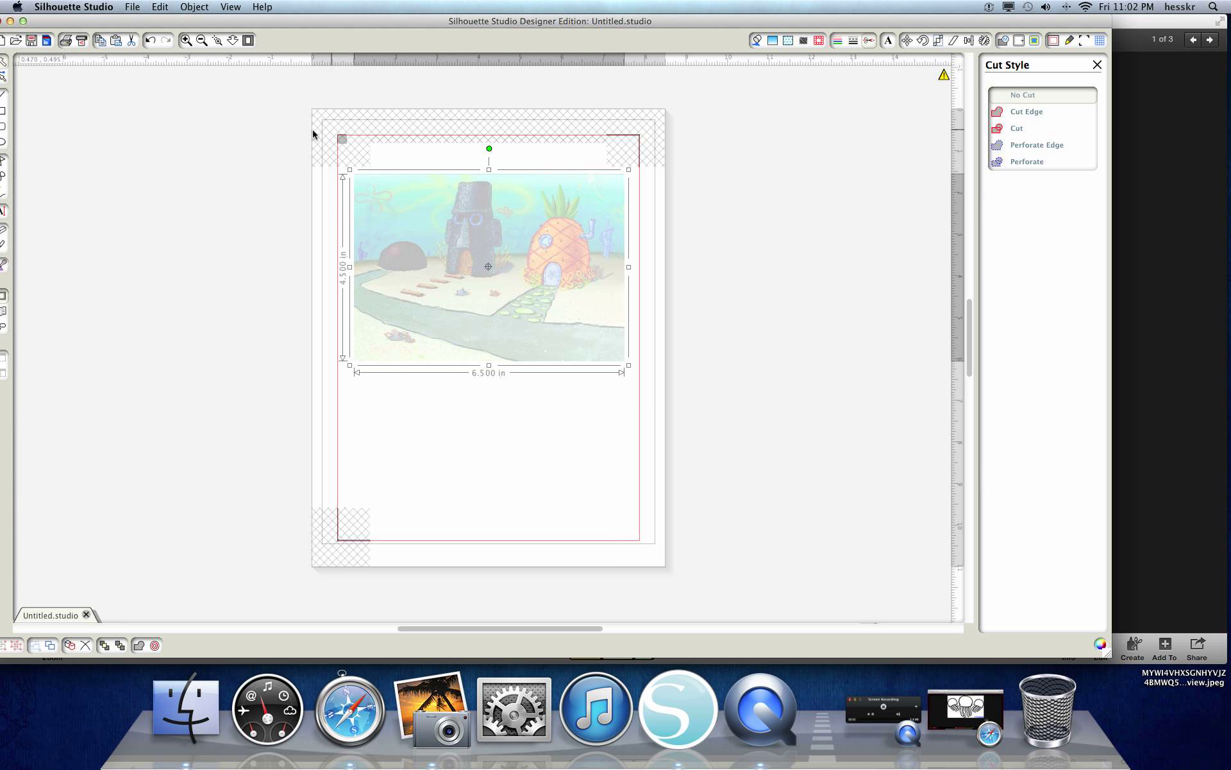
pyautogui.click(1048, 113)
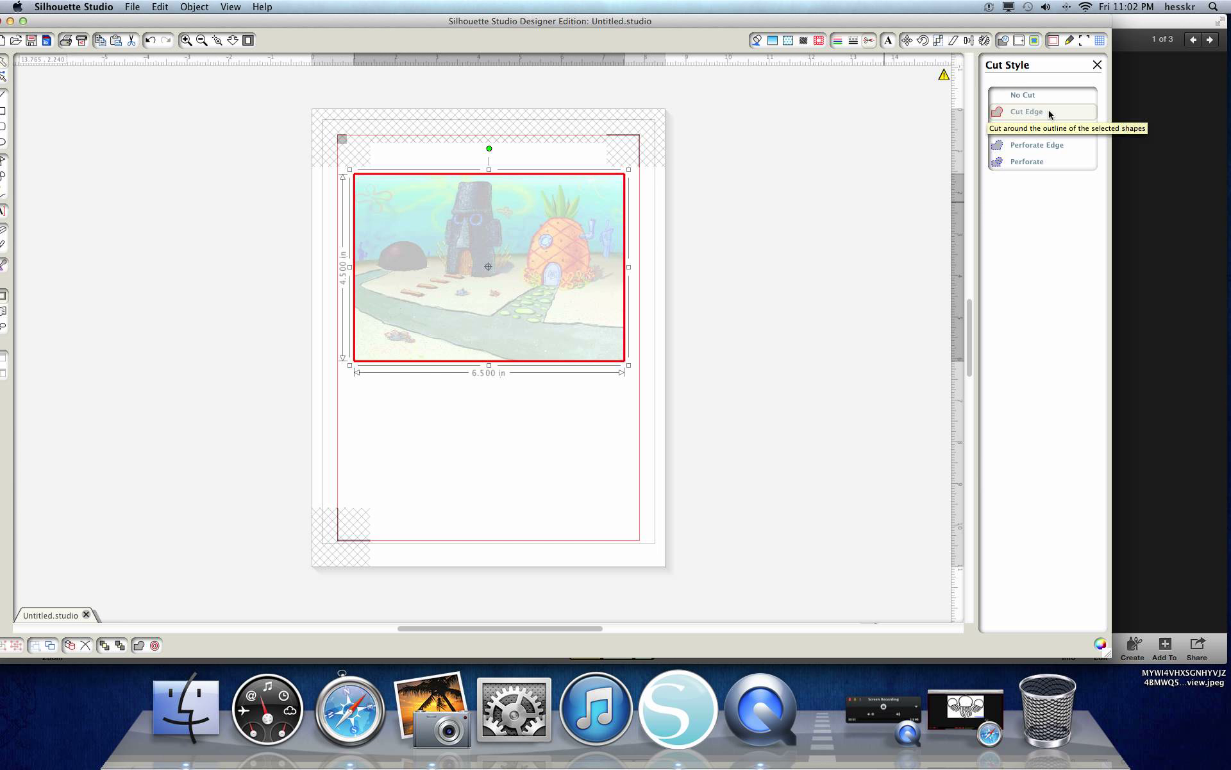
pyautogui.click(1097, 65)
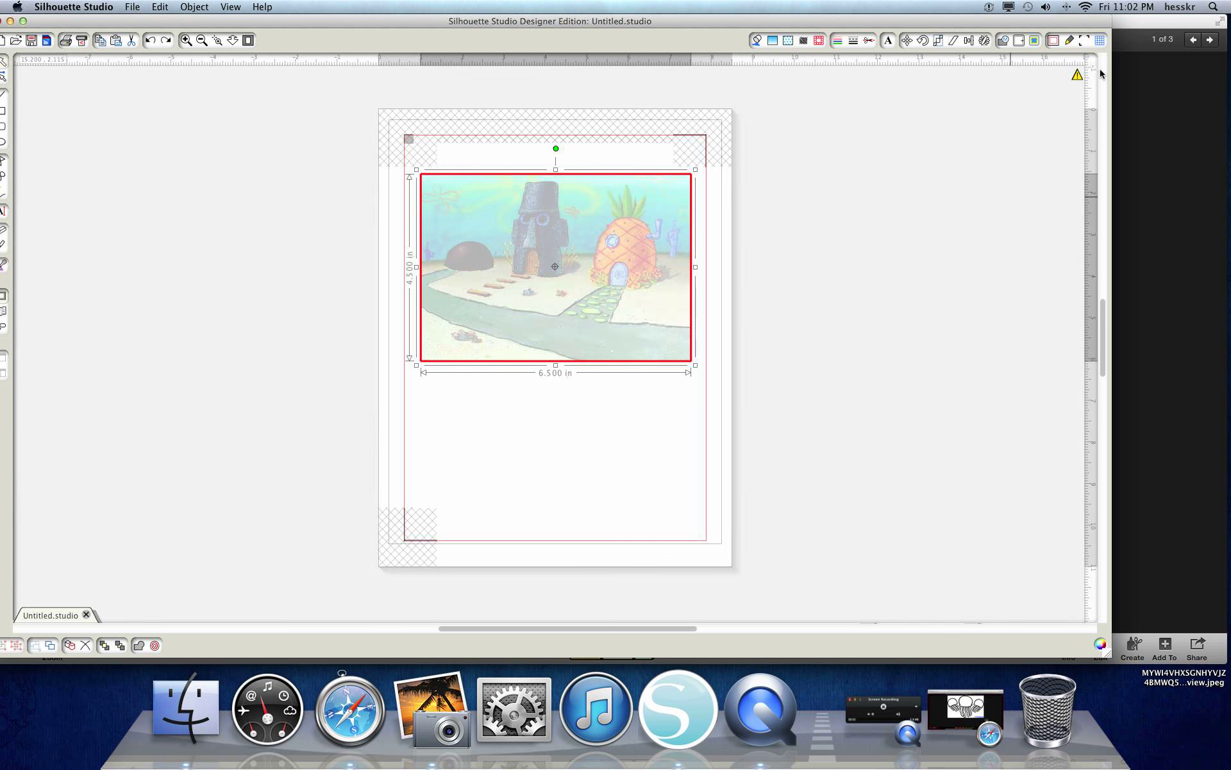
# Minimize iPhoto to reveal the desktop files, and place the 29943-spongebob image onto the Silhouette Studio page
pyautogui.click(1178, 22)
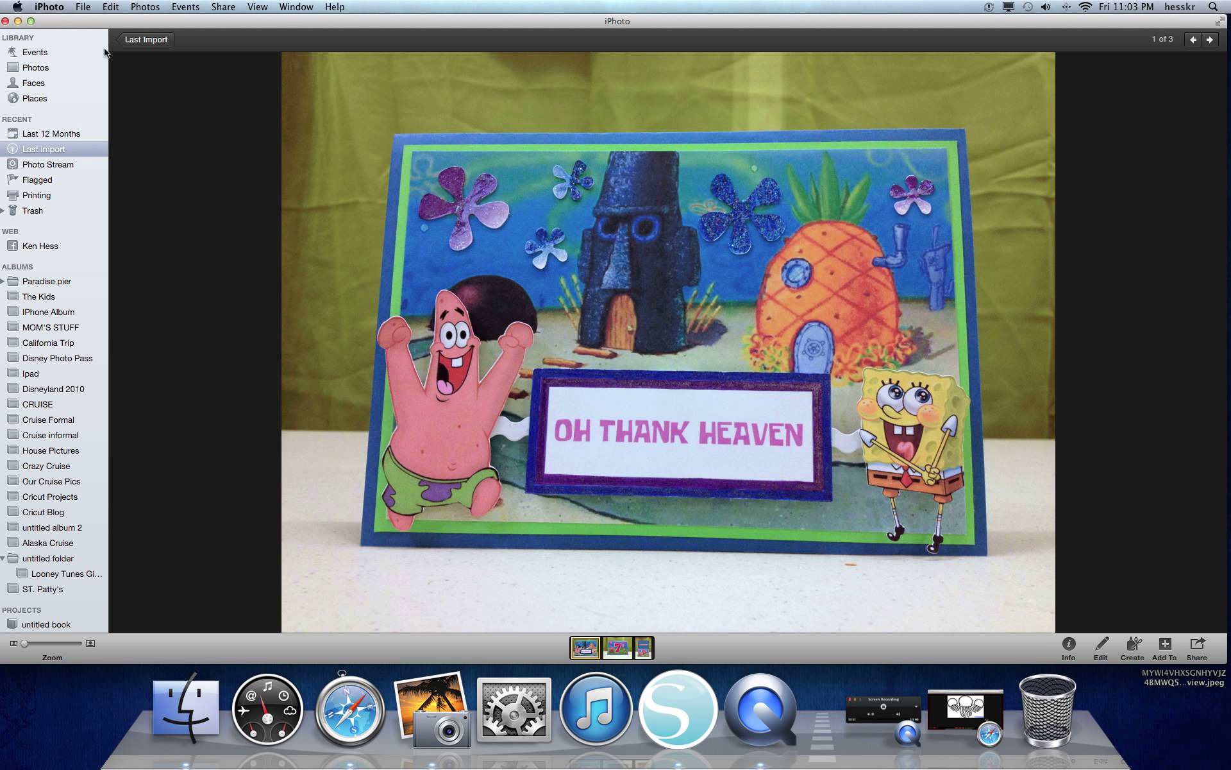
pyautogui.click(20, 22)
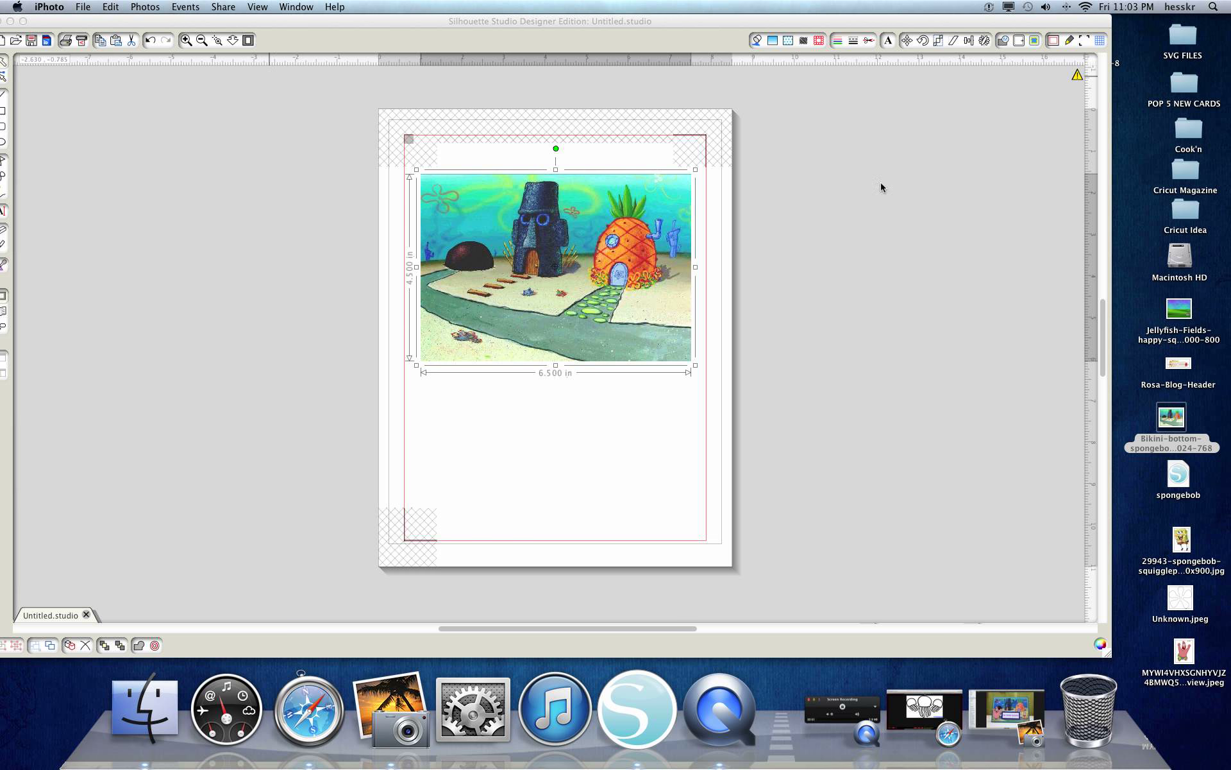
pyautogui.moveTo(1183, 547); pyautogui.dragTo(625, 443)
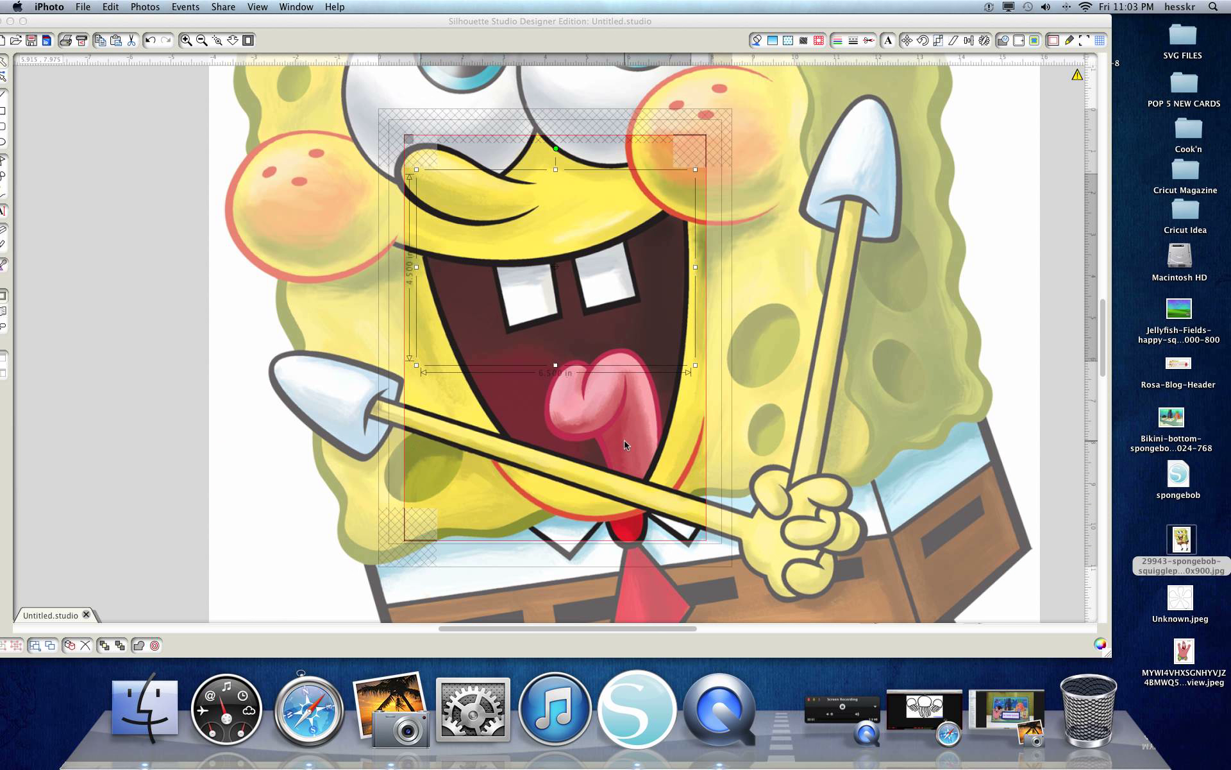
pyautogui.click(279, 358)
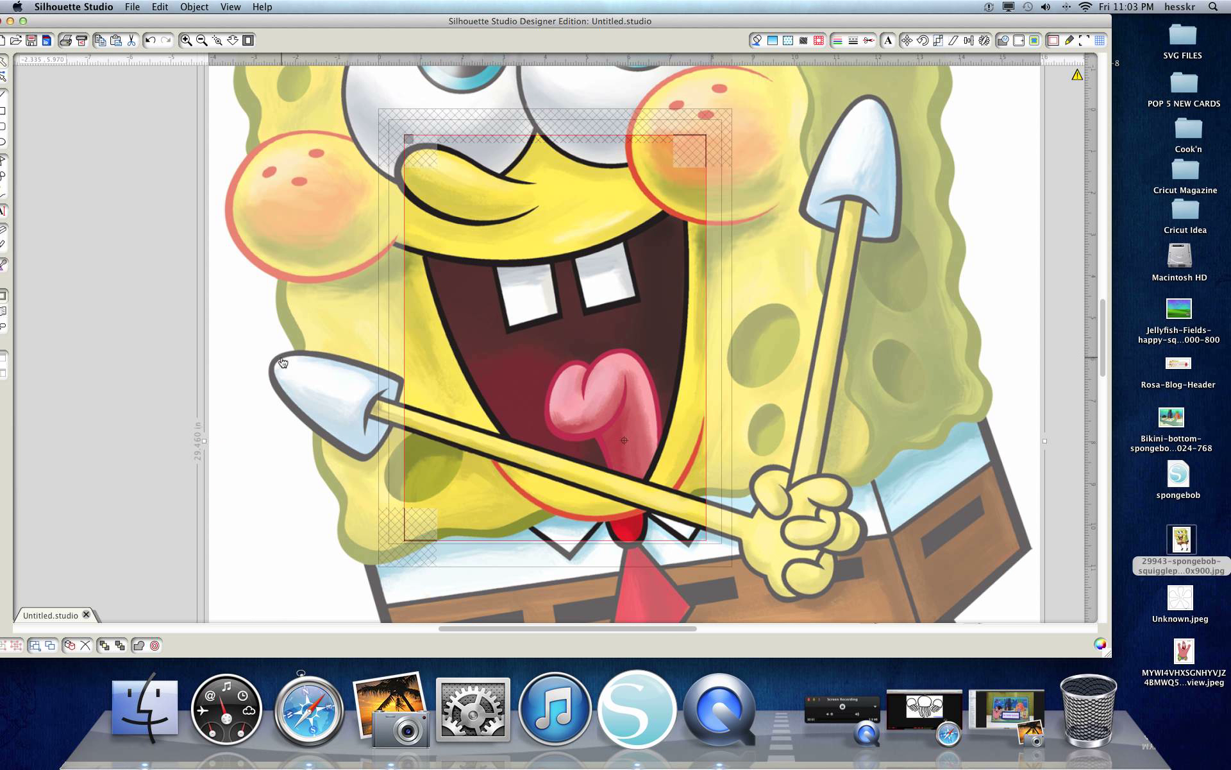
# Scale the SpongeBob image to 2.5 in high with the aspect ratio locked, and place it in the page's lower-right area
pyautogui.click(937, 40)
pyautogui.click(995, 274)
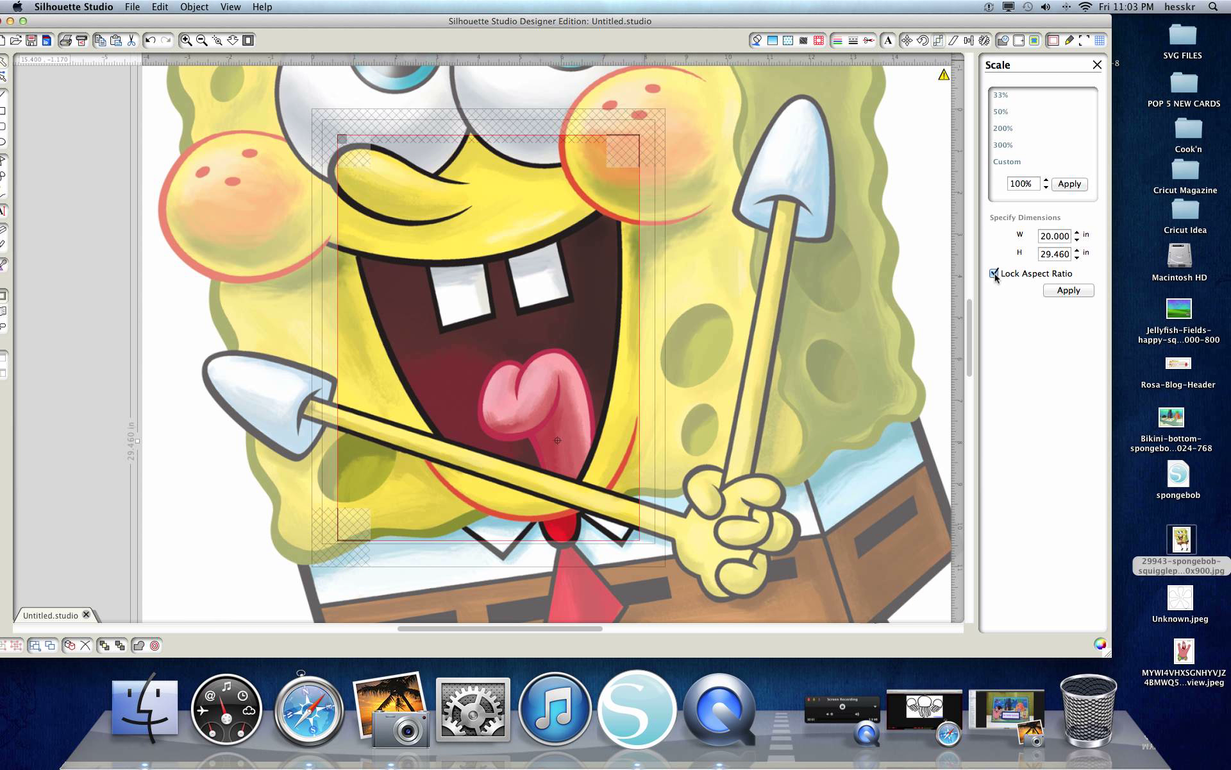
pyautogui.doubleClick(1053, 255)
pyautogui.write('2.5')
pyautogui.click(1069, 292)
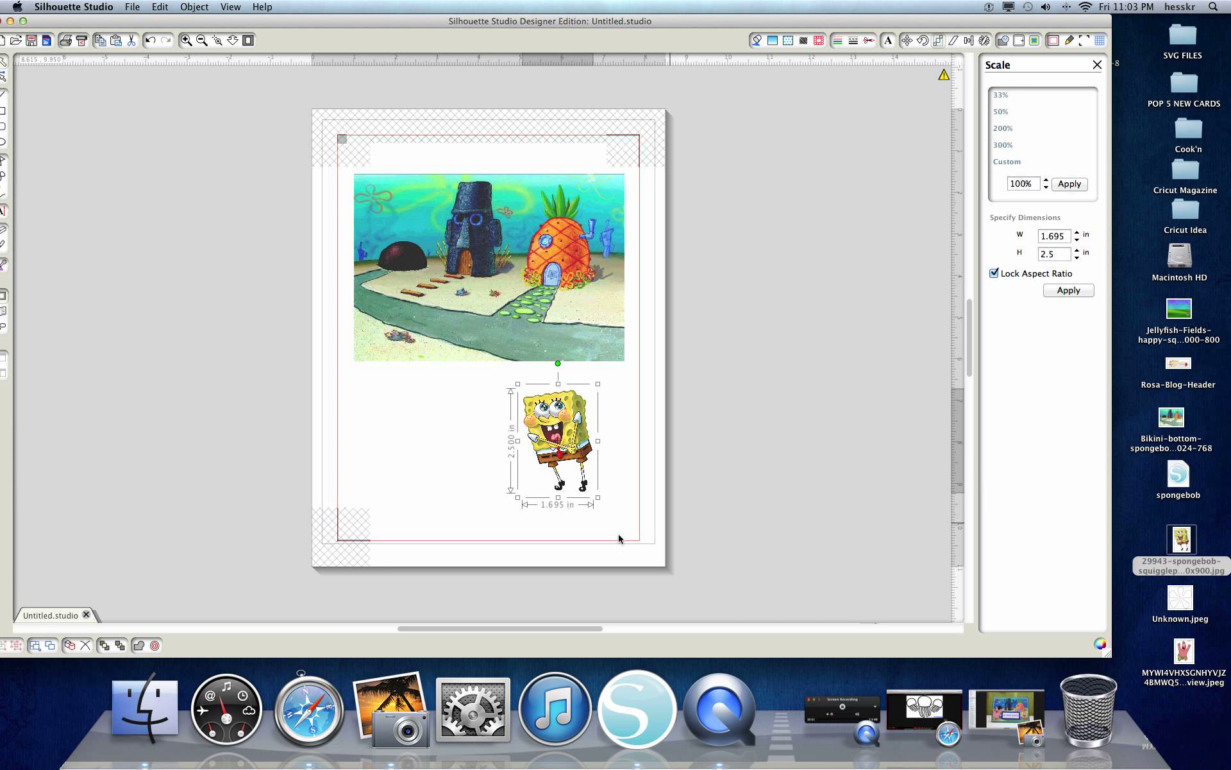
pyautogui.moveTo(556, 445); pyautogui.dragTo(572, 459)
pyautogui.click(795, 490)
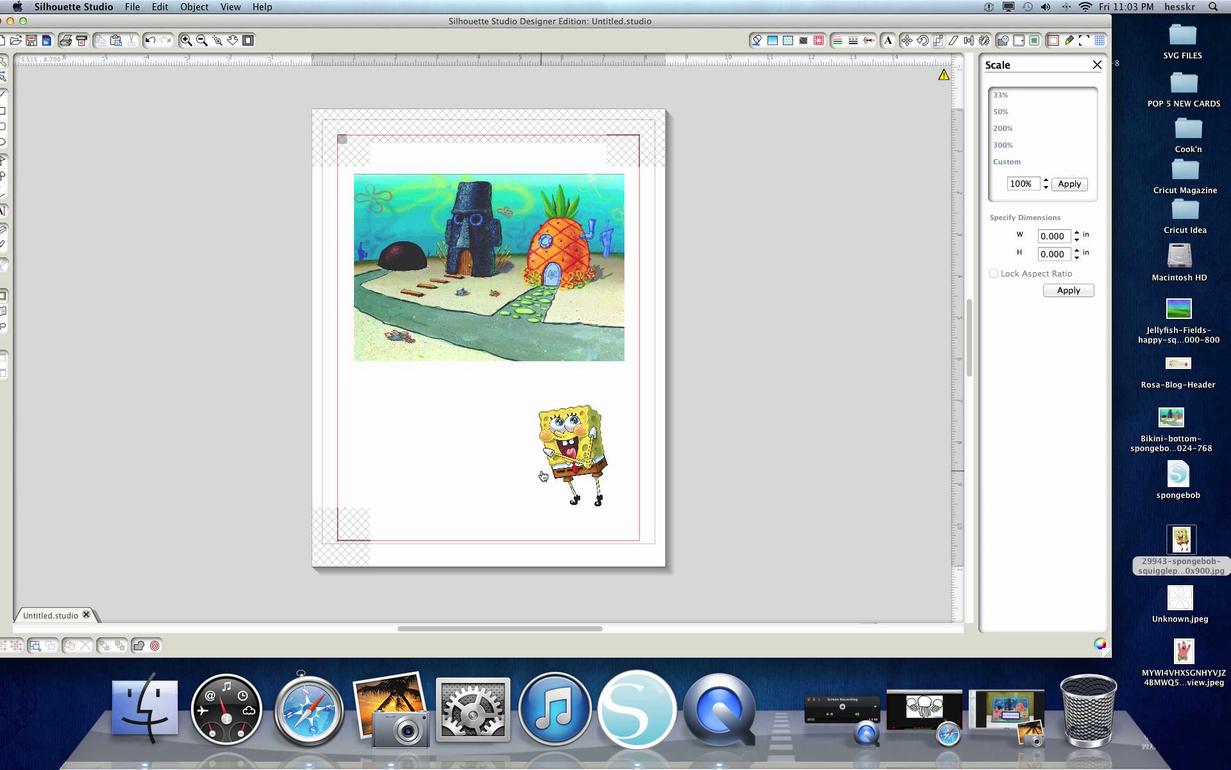
# Try the Cut Edge style on the SpongeBob image, and set it back to No Cut
pyautogui.click(869, 39)
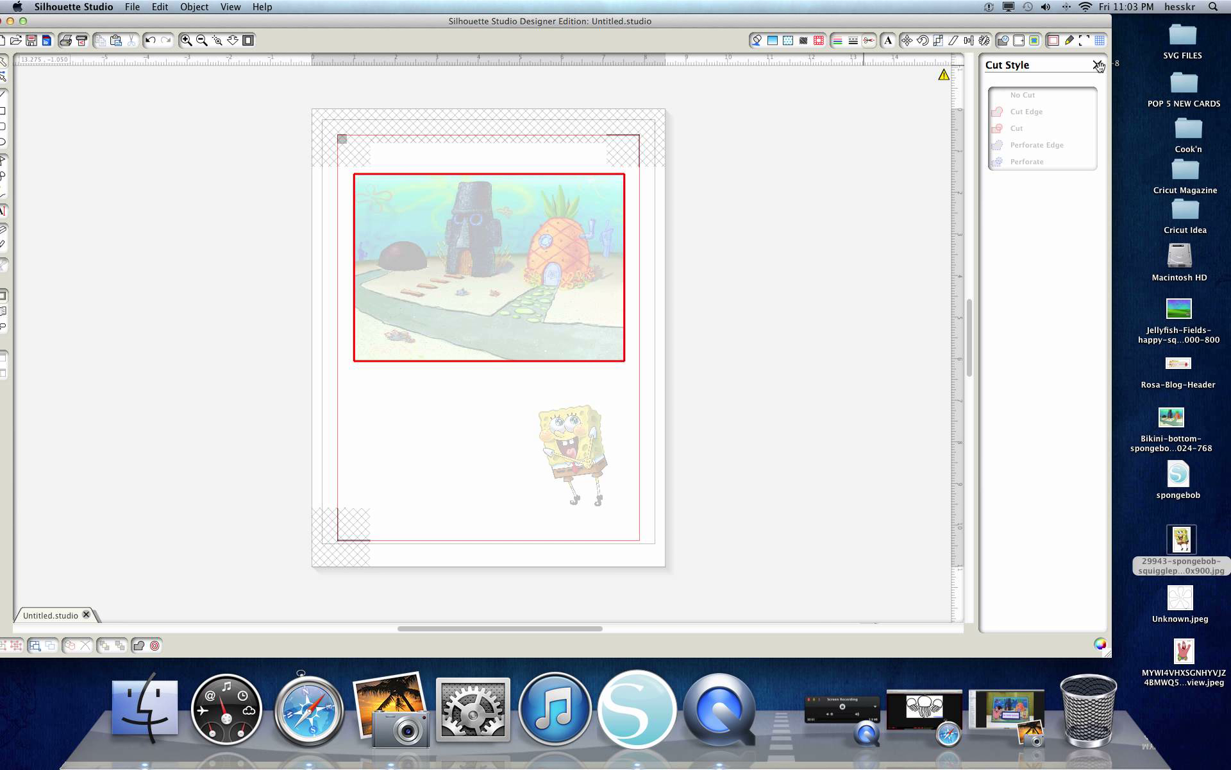
pyautogui.click(572, 457)
pyautogui.click(1020, 113)
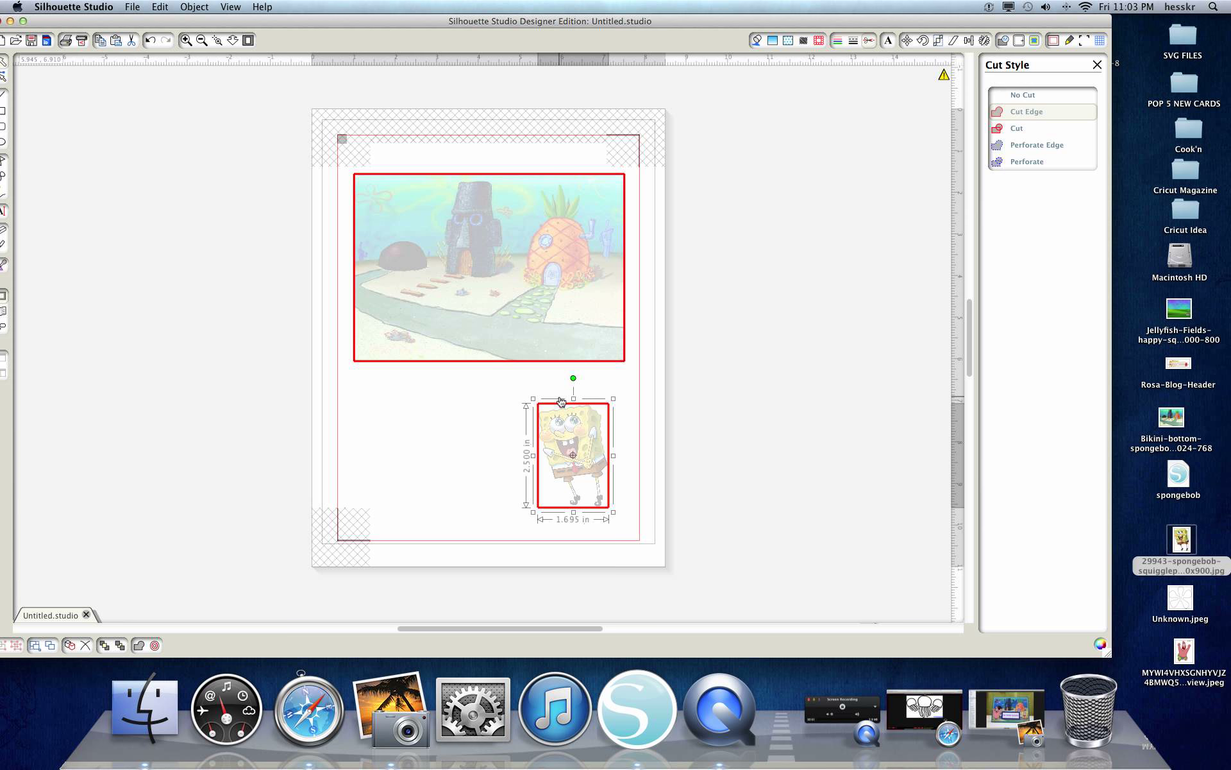
pyautogui.click(1029, 100)
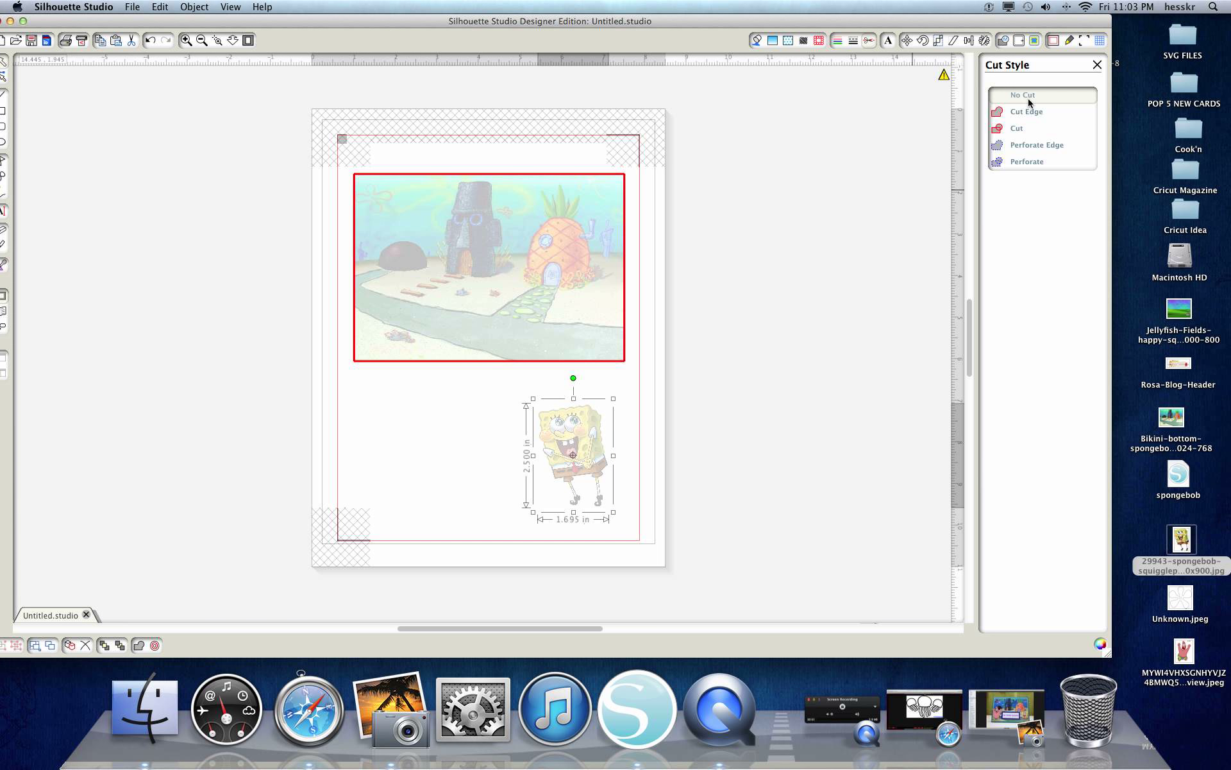
pyautogui.click(1097, 65)
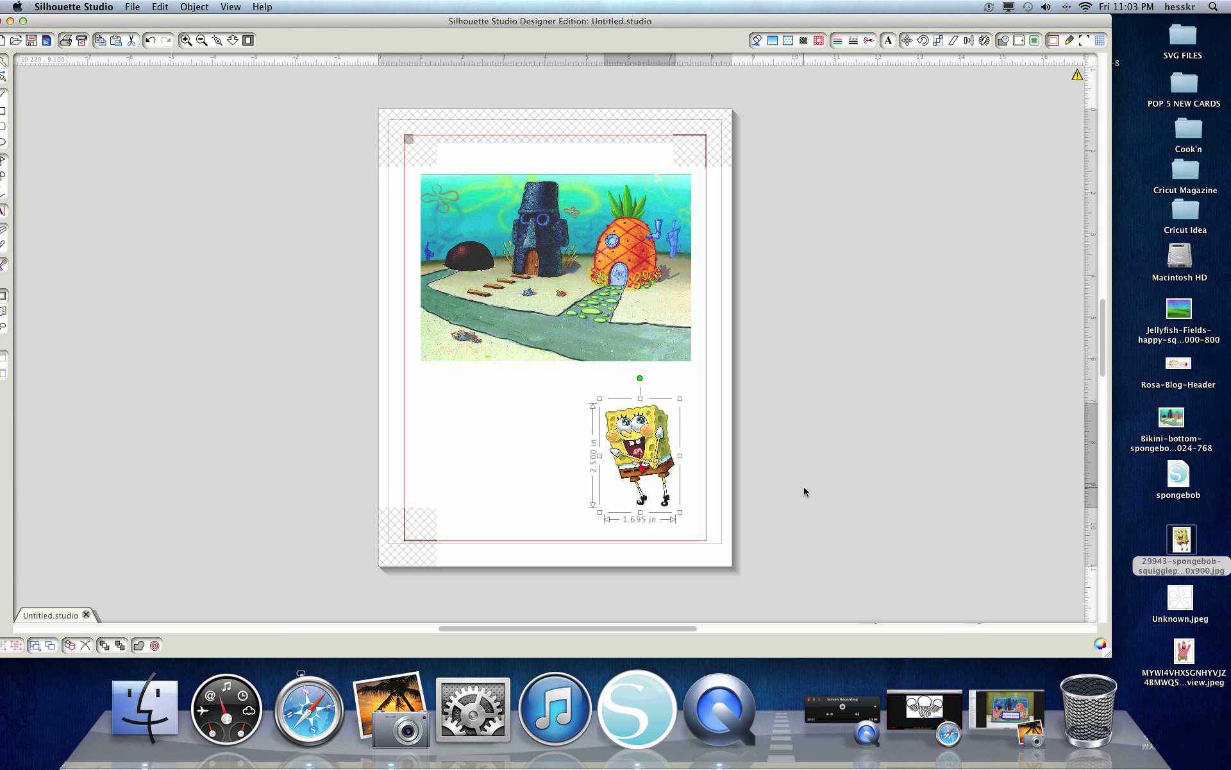
# Trace the outer edge of the SpongeBob image with the High Pass Filter off and the threshold at 99%
pyautogui.click(1037, 43)
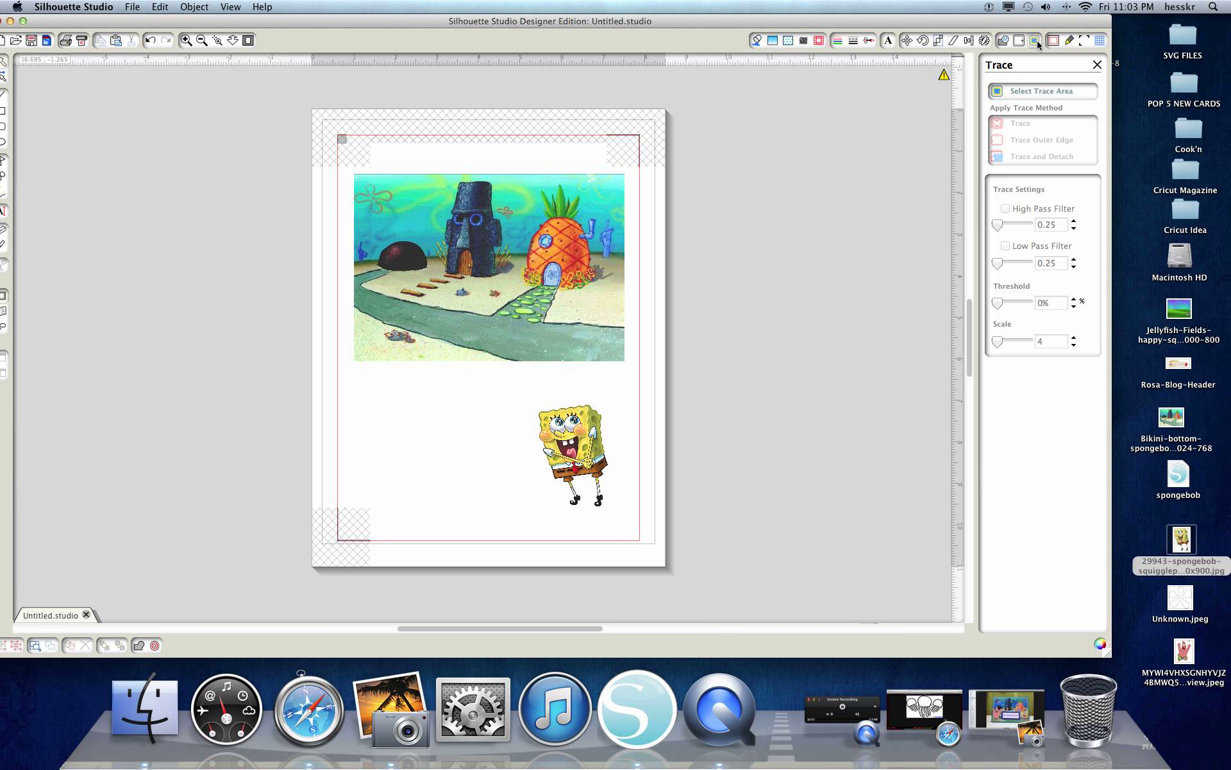
pyautogui.click(1032, 93)
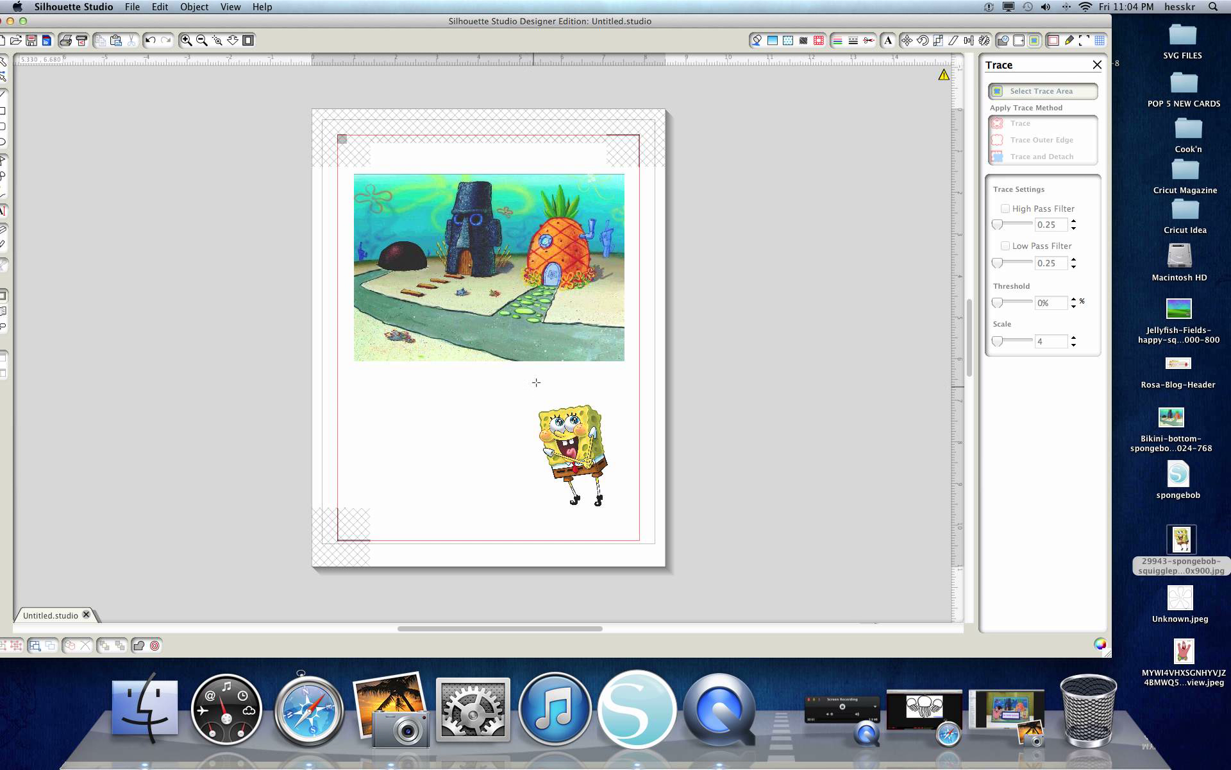
pyautogui.moveTo(524, 399)
pyautogui.mouseDown()
pyautogui.moveTo(616, 424)
pyautogui.moveTo(626, 527)
pyautogui.mouseUp()
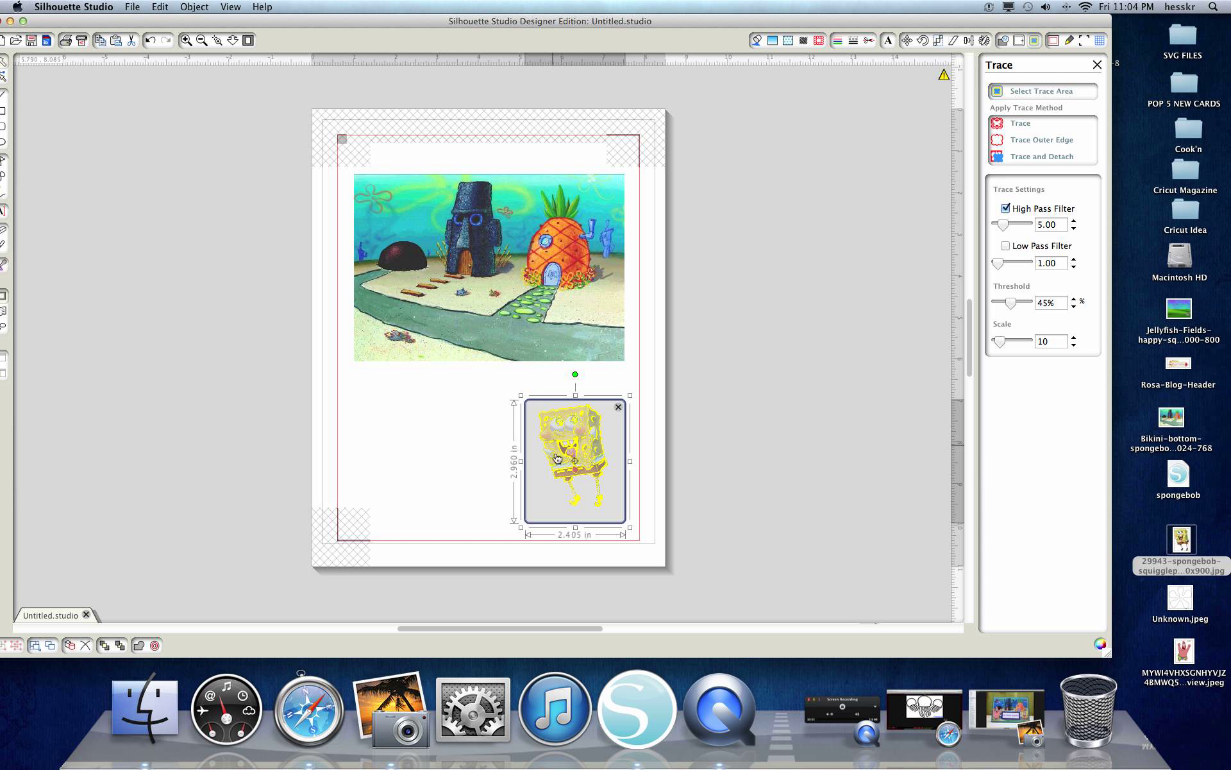
pyautogui.click(1007, 211)
pyautogui.moveTo(1014, 308); pyautogui.dragTo(1049, 306)
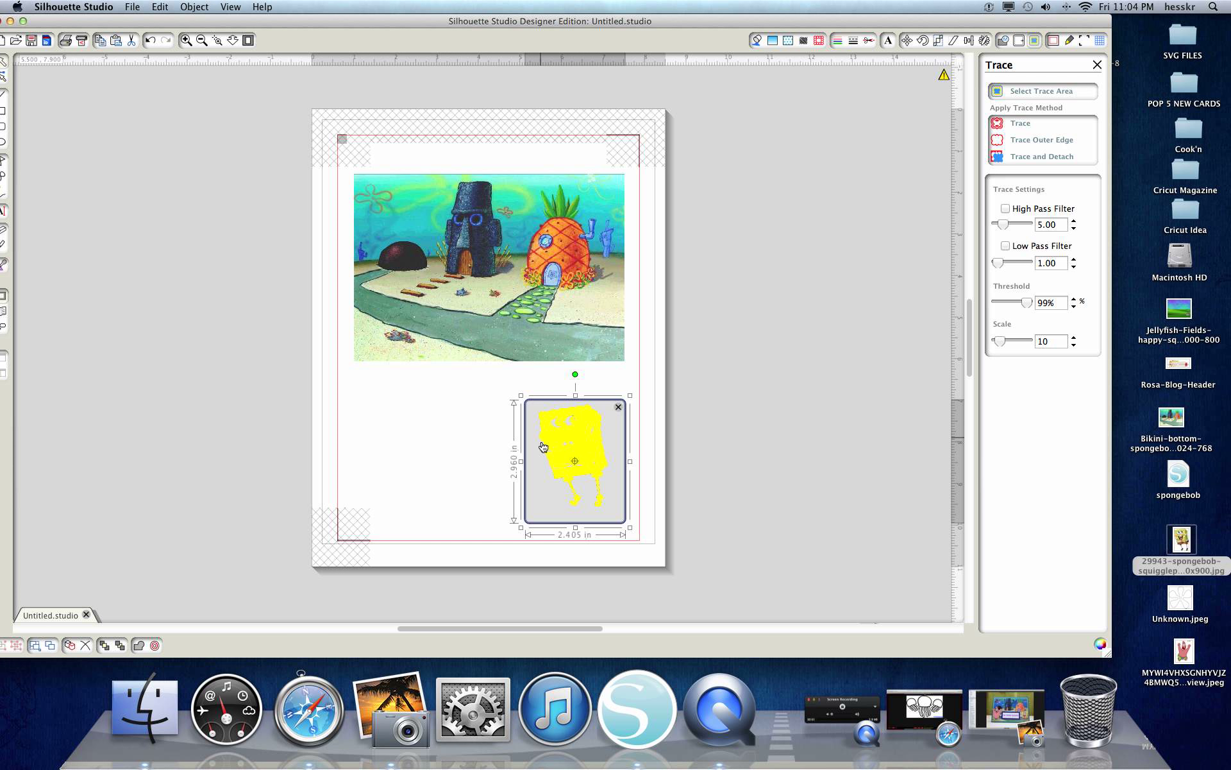
pyautogui.click(1053, 141)
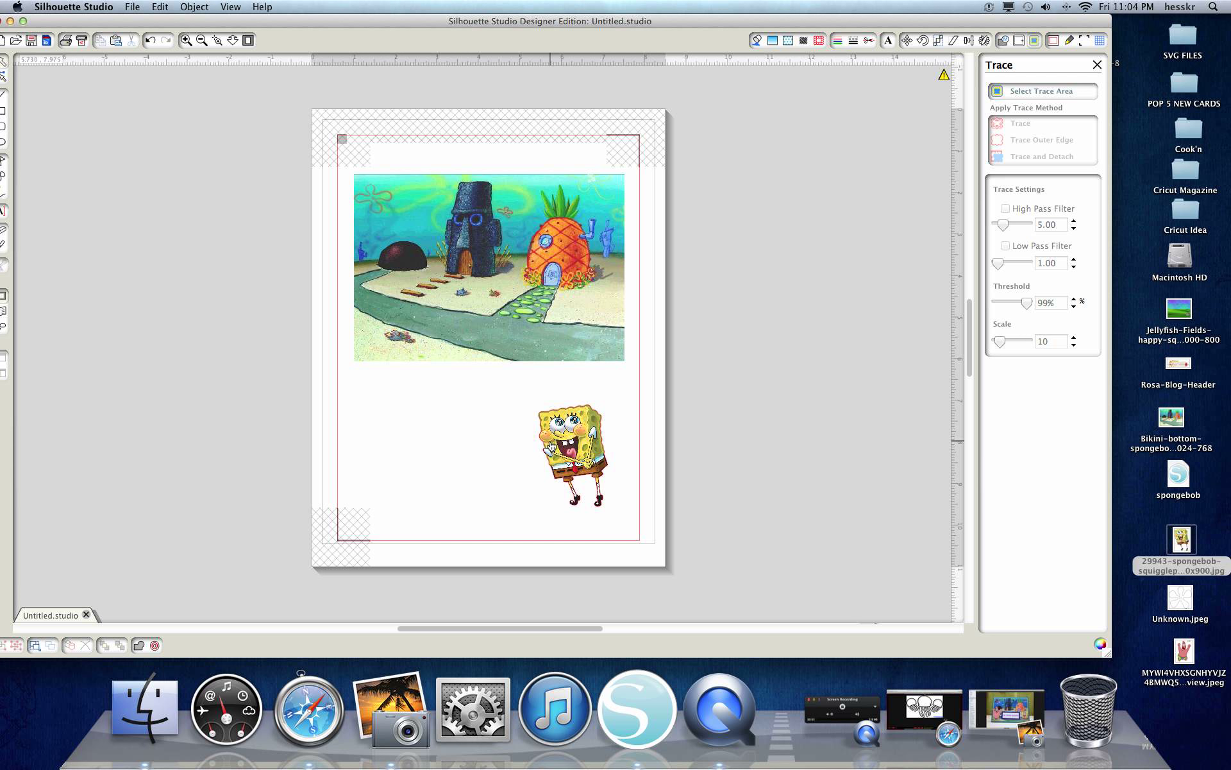
# Move the SpongeBob image aside to inspect its traced outline, and undo the move
pyautogui.moveTo(581, 450); pyautogui.dragTo(496, 452)
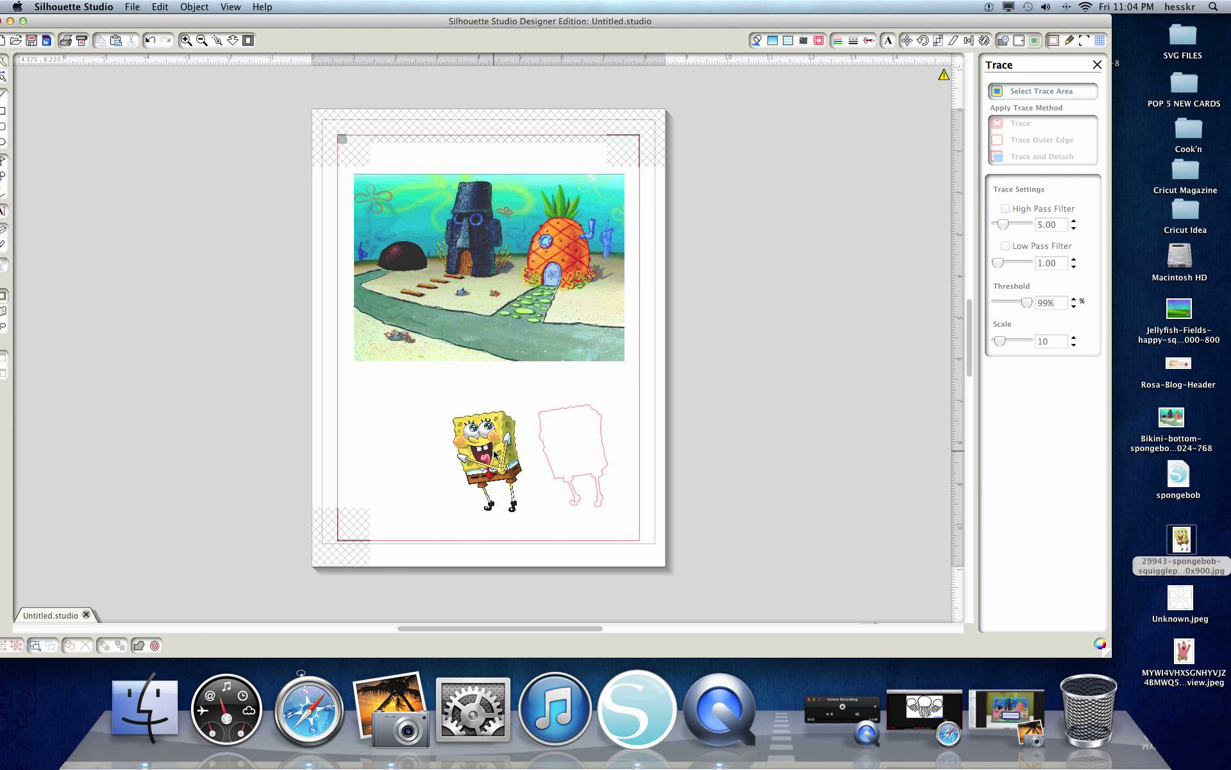
pyautogui.click(152, 41)
pyautogui.click(152, 41)
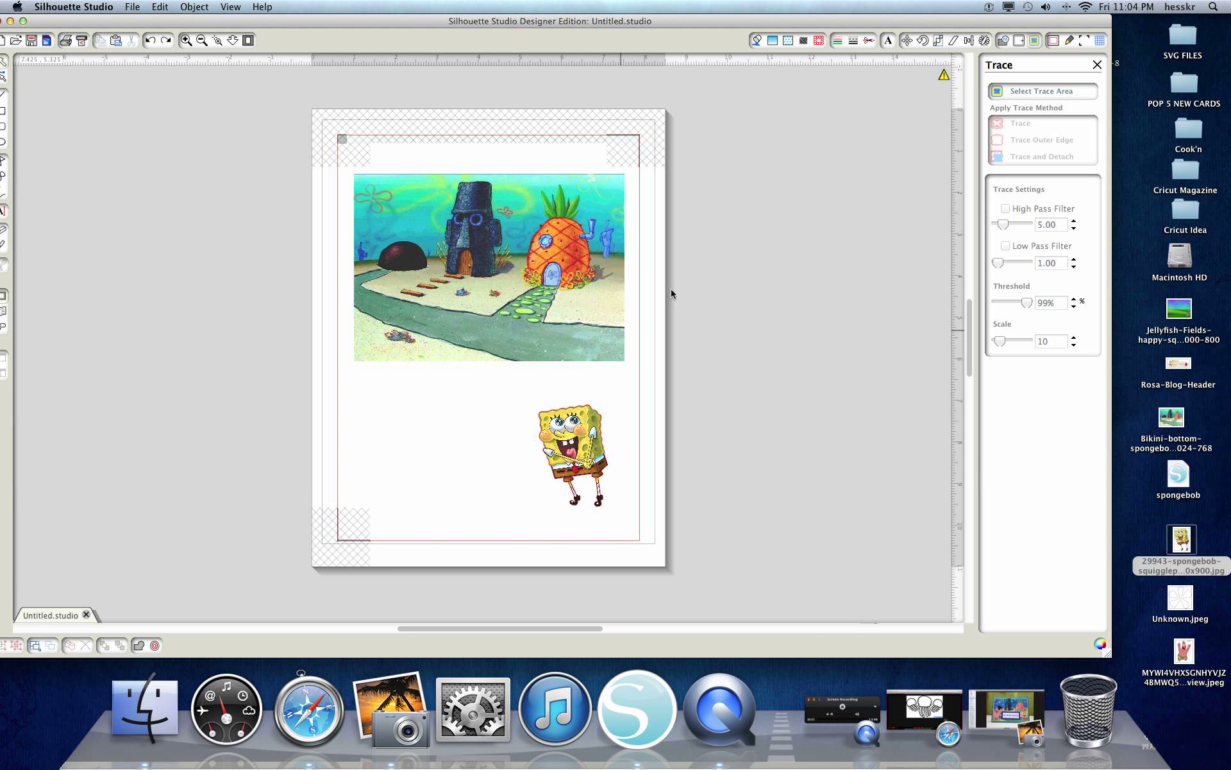
# Try Cut Edge on the traced SpongeBob image, return it to No Cut, and review the page's cut lines
pyautogui.click(870, 41)
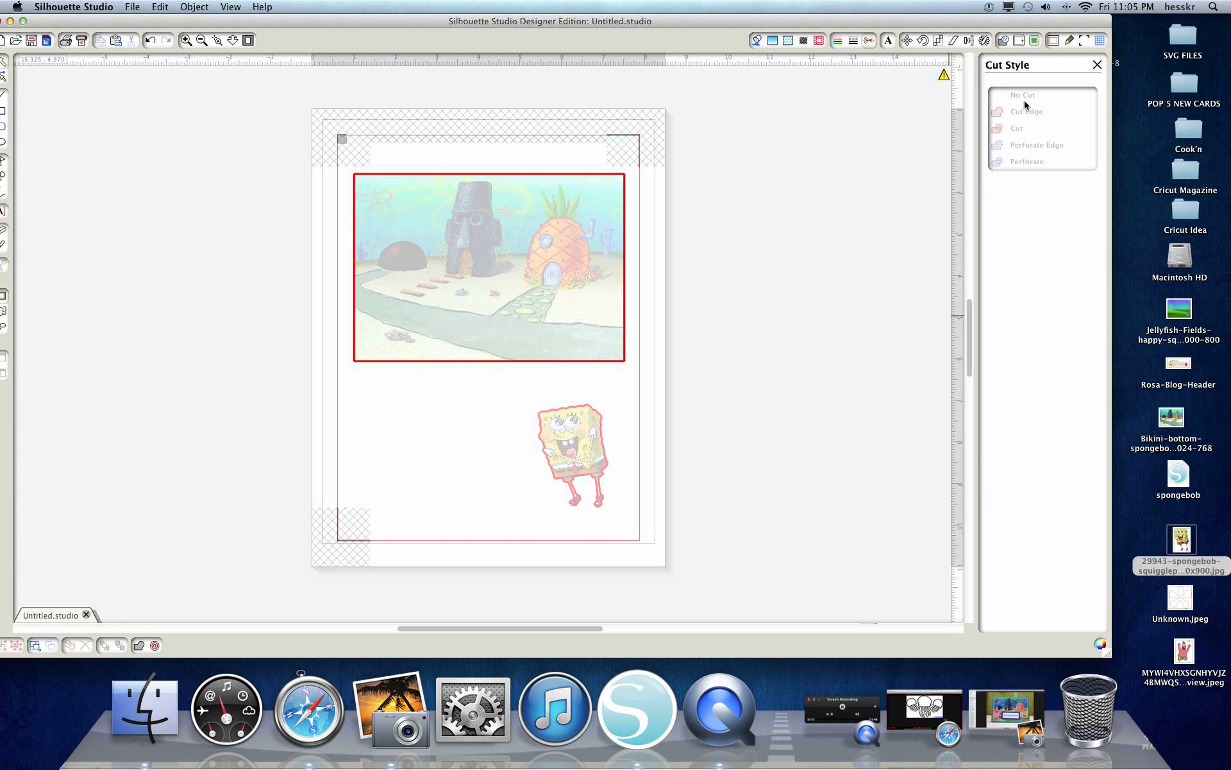
pyautogui.click(589, 451)
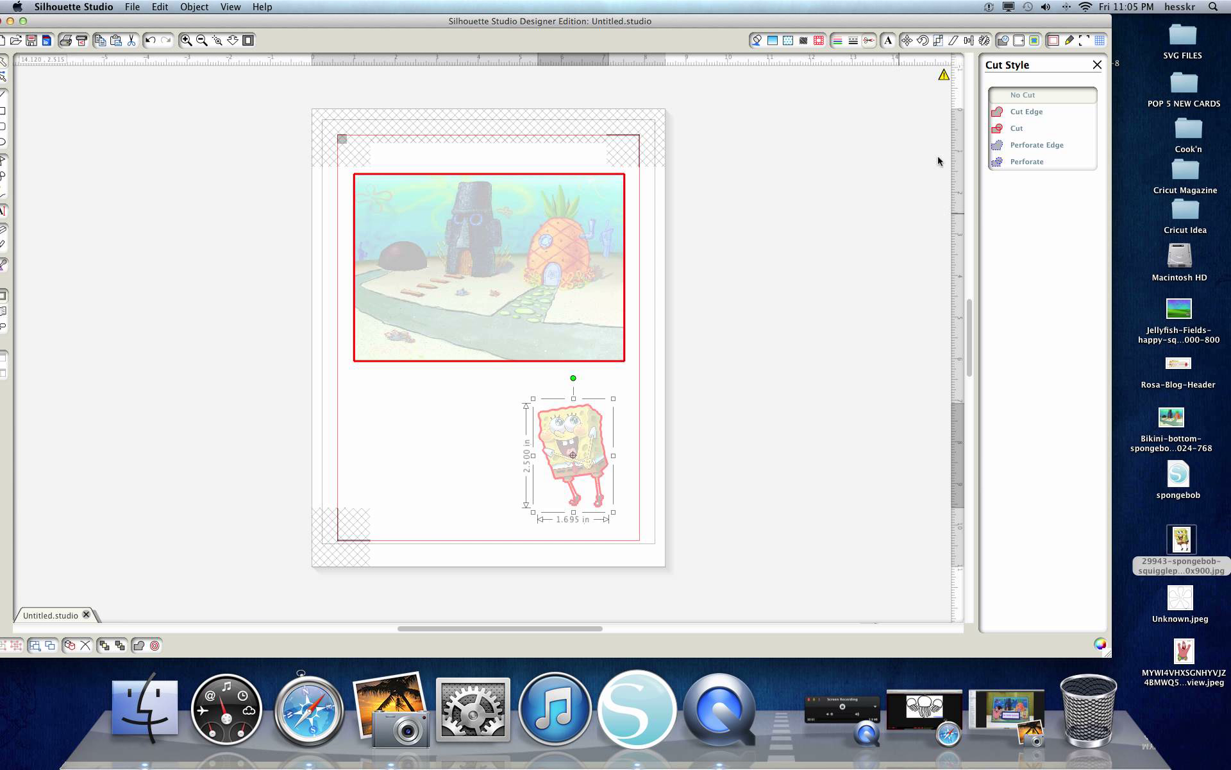
pyautogui.click(1016, 110)
pyautogui.click(1019, 100)
pyautogui.click(683, 460)
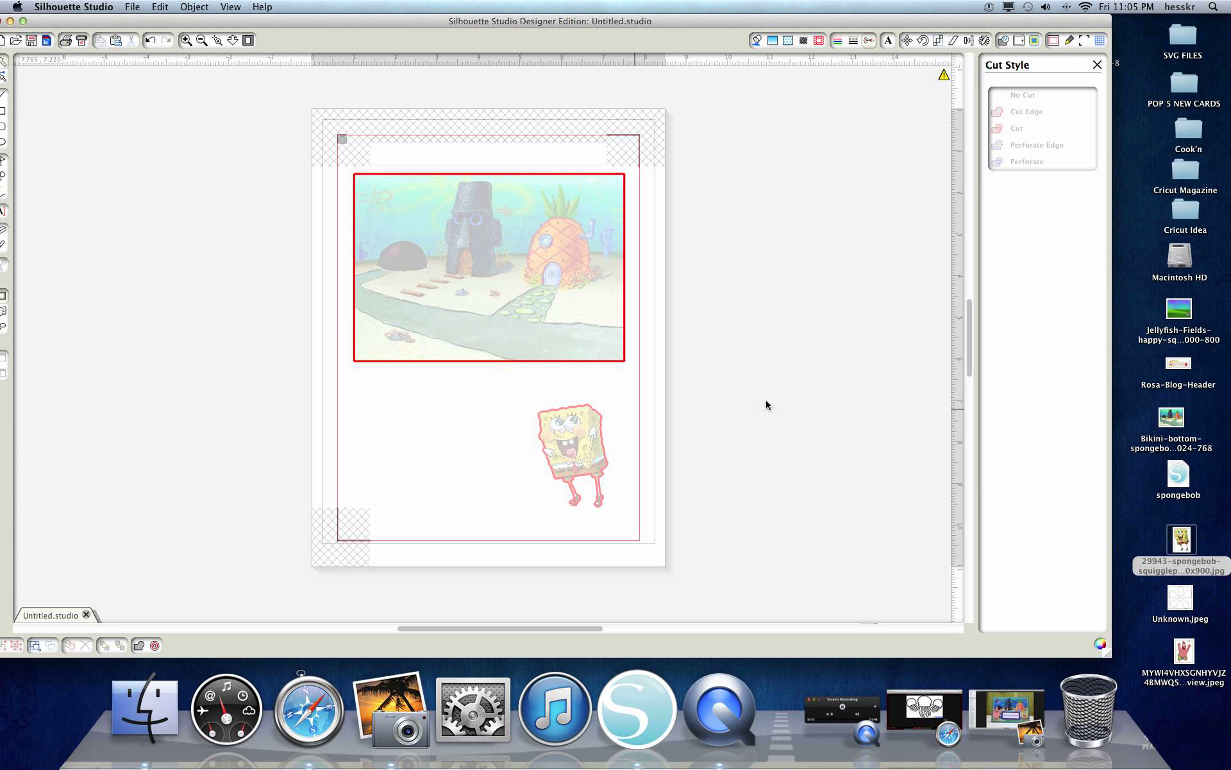
pyautogui.click(1099, 65)
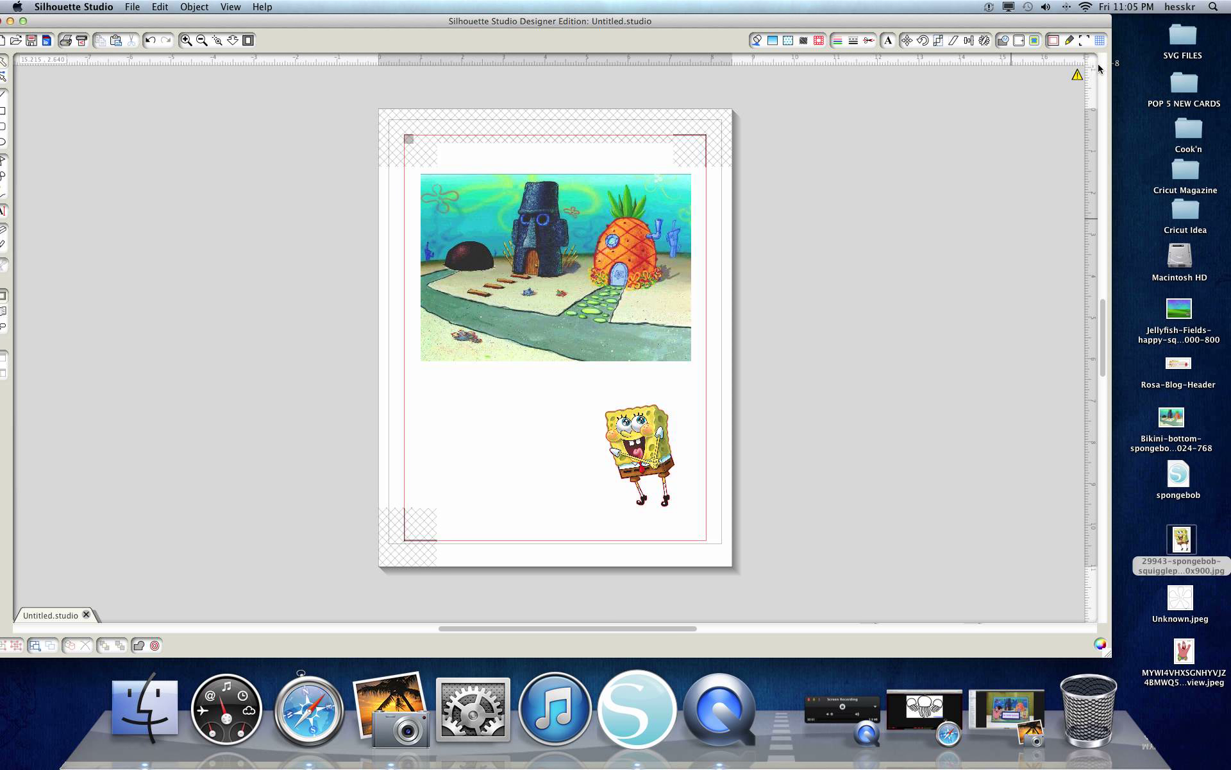
pyautogui.click(870, 41)
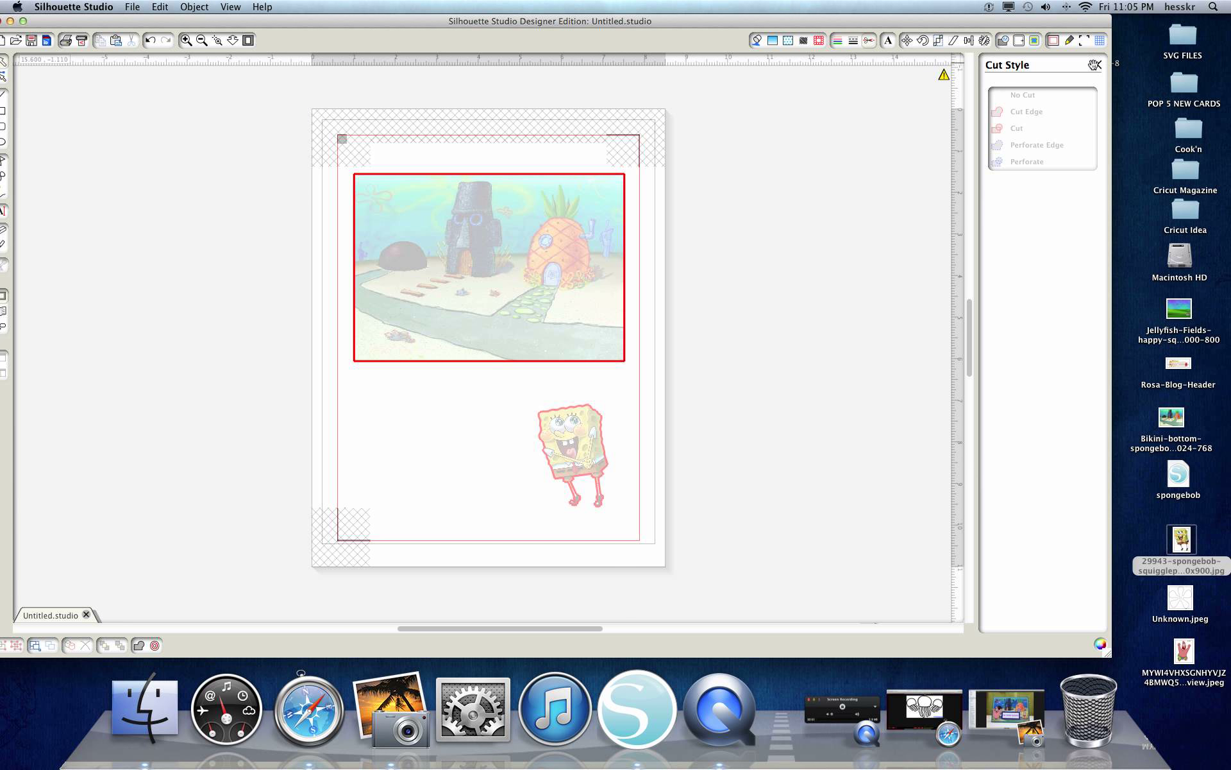
pyautogui.click(1096, 65)
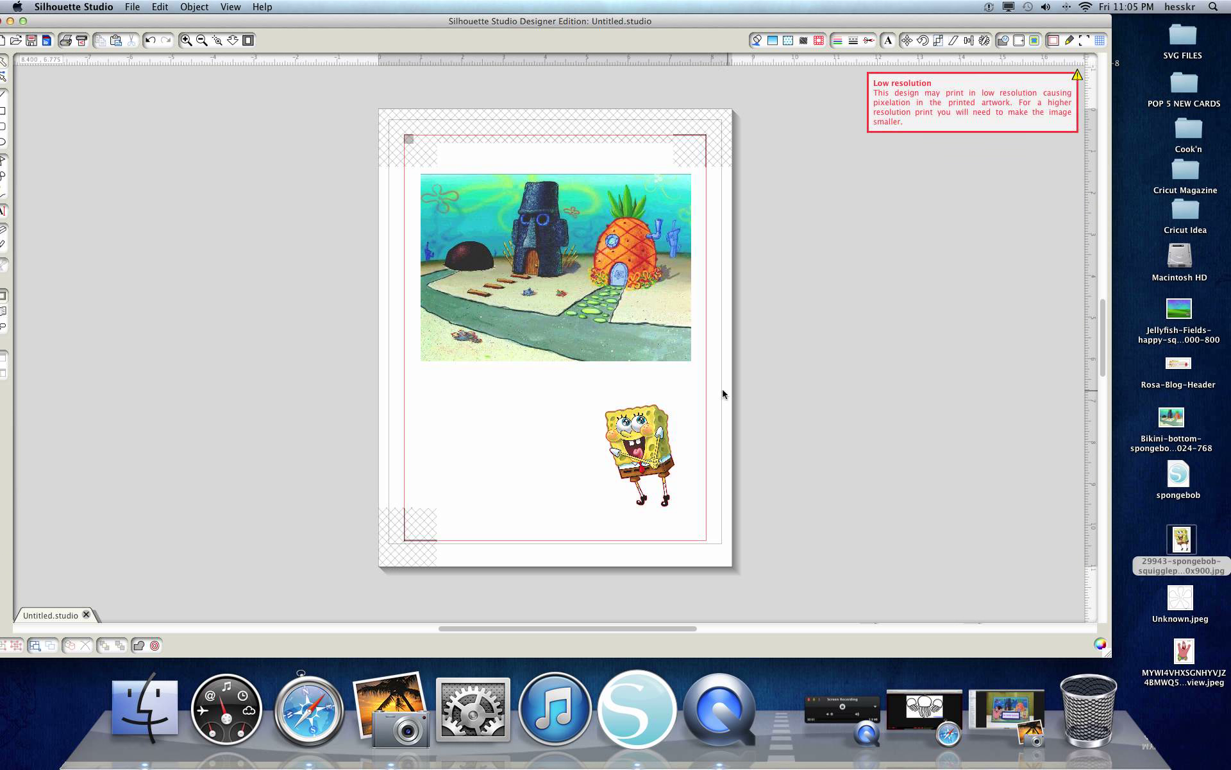
# Place the Patrick image from the desktop below the background, beside SpongeBob
pyautogui.scroll(-3, 1067, 521)
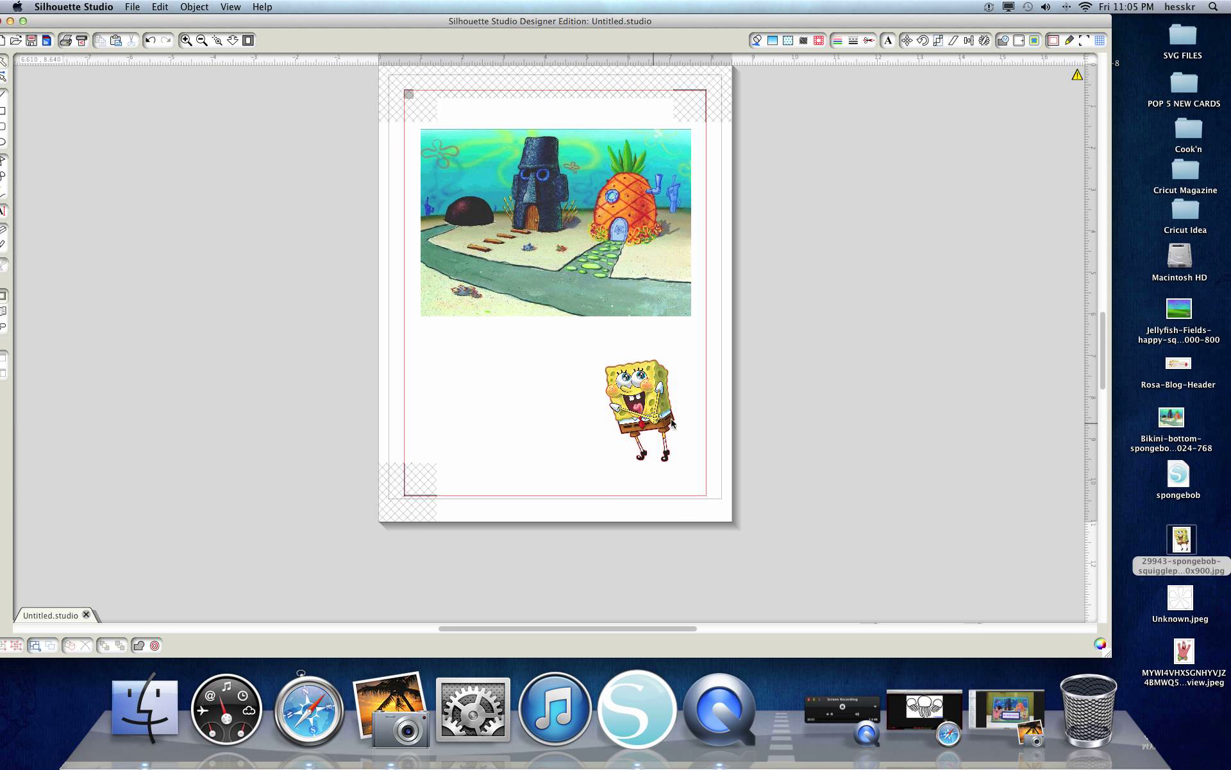
pyautogui.scroll(-1, 1067, 521)
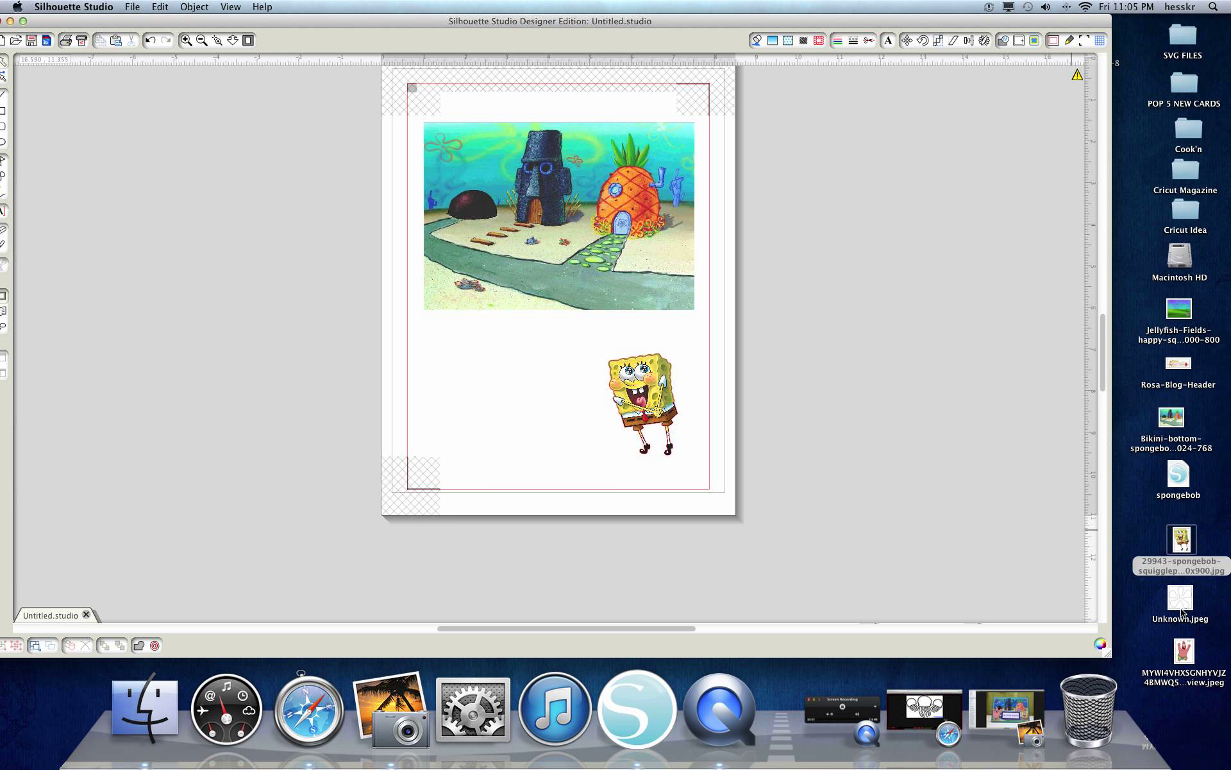
pyautogui.moveTo(1190, 658); pyautogui.dragTo(510, 454)
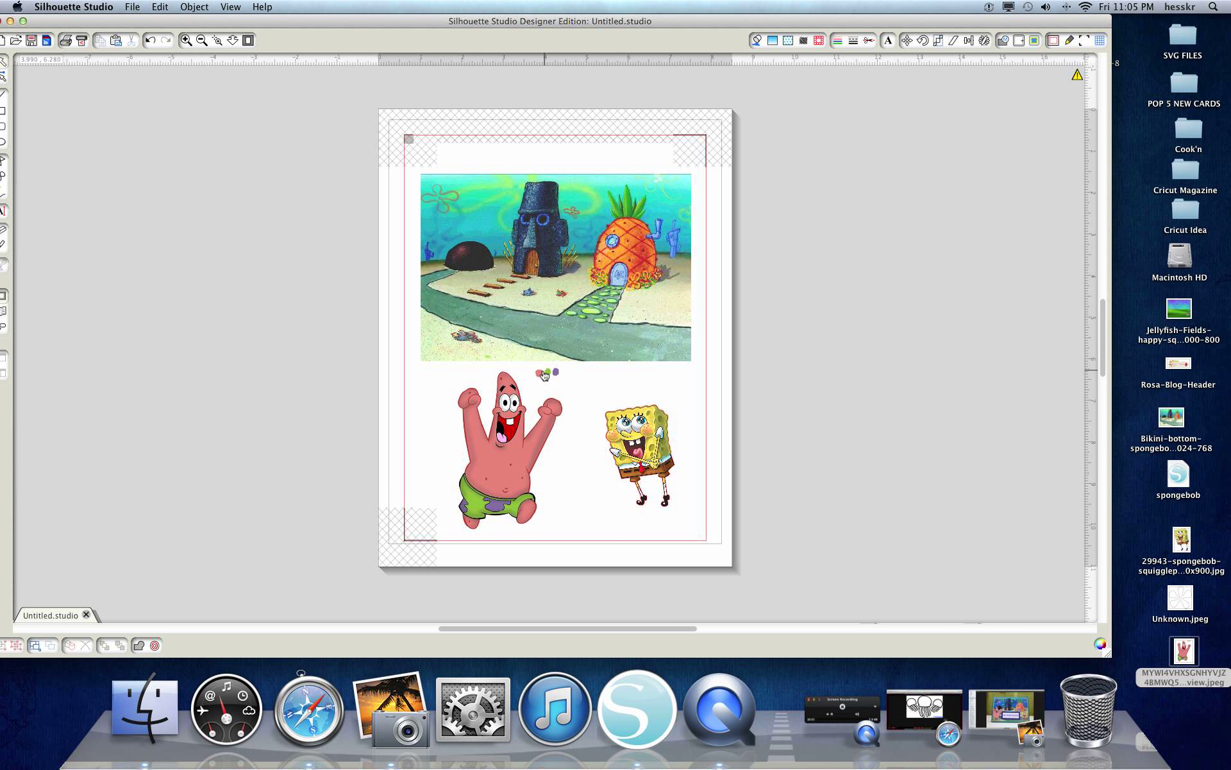
# Erase the three colour dots beside Patrick's head in the Patrick image
pyautogui.moveTo(515, 22); pyautogui.dragTo(581, 18)
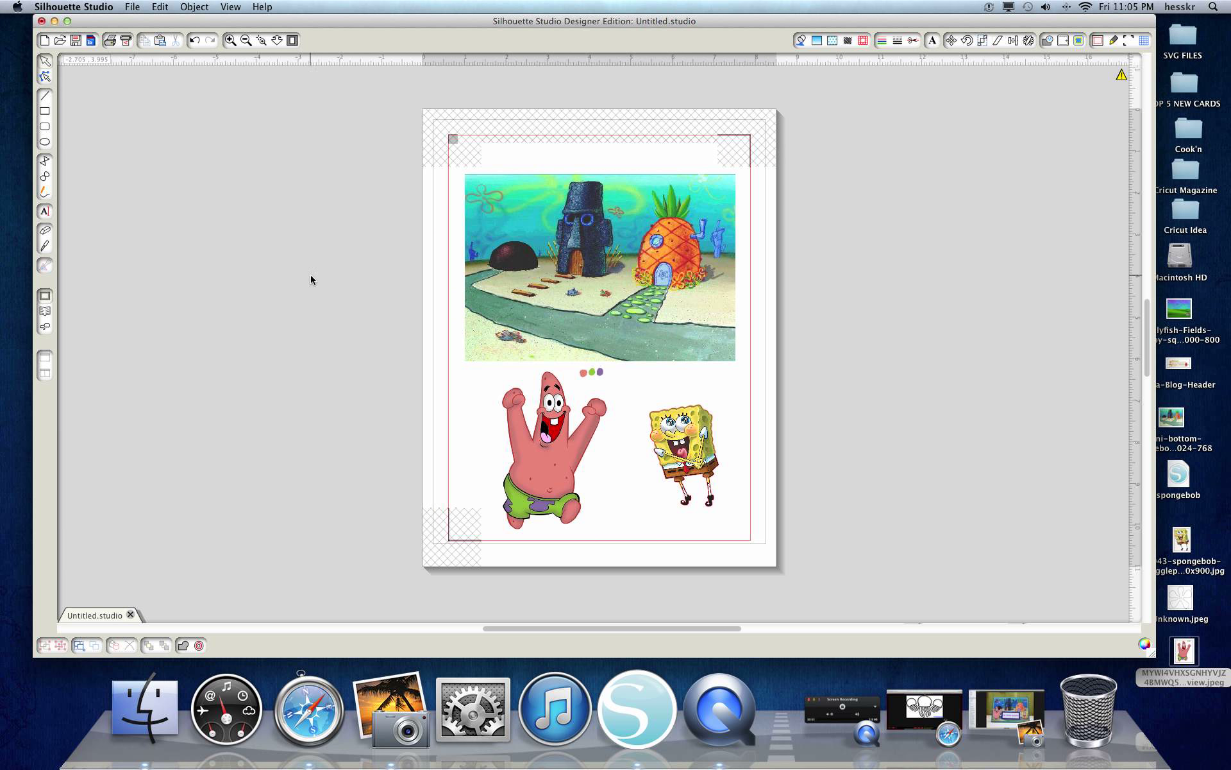
pyautogui.click(46, 233)
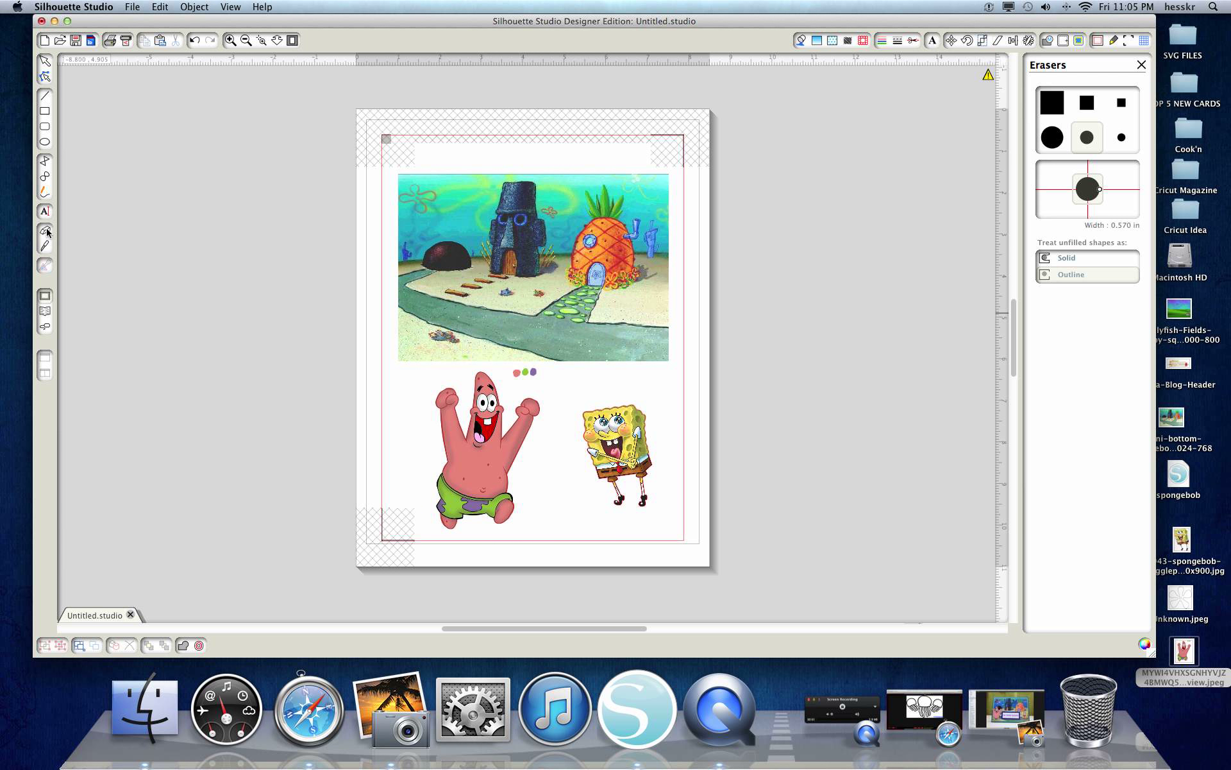
pyautogui.moveTo(507, 374); pyautogui.dragTo(541, 373)
pyautogui.click(1139, 65)
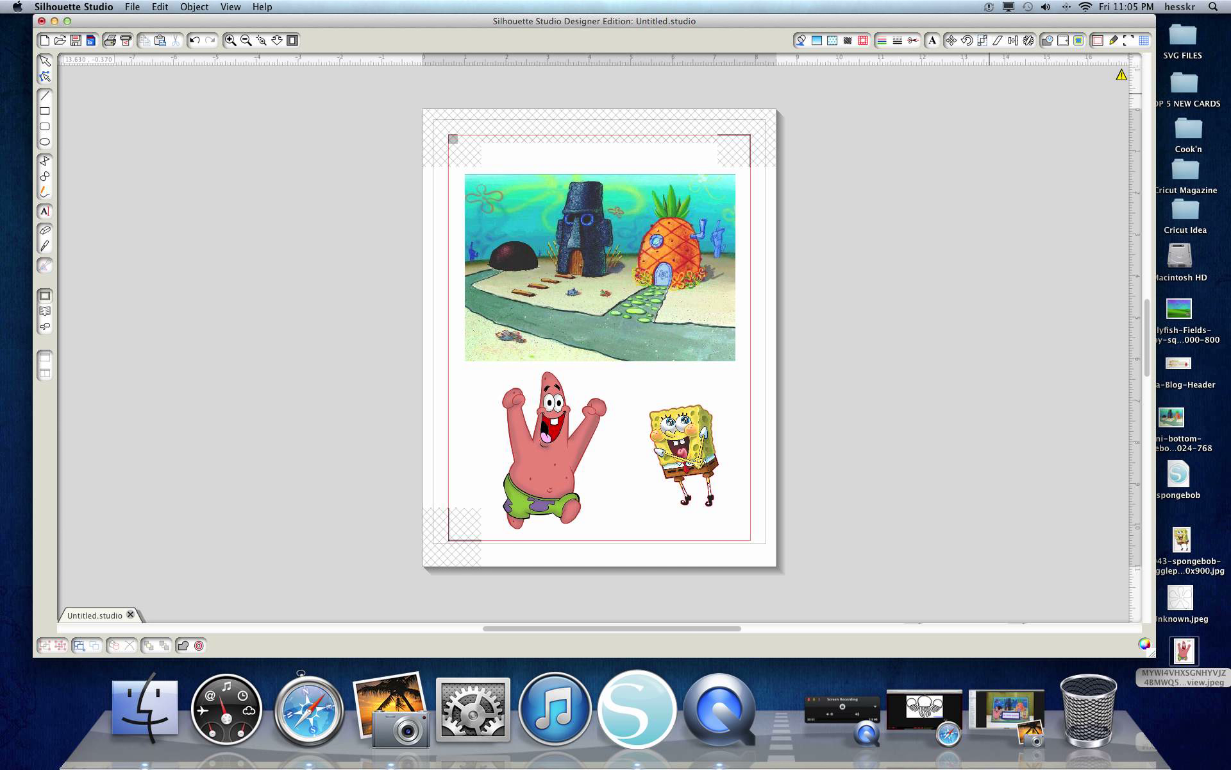
# Trace the outer edge of the Patrick image with the High Pass Filter off and the threshold at 97%
pyautogui.click(1081, 42)
pyautogui.click(1088, 92)
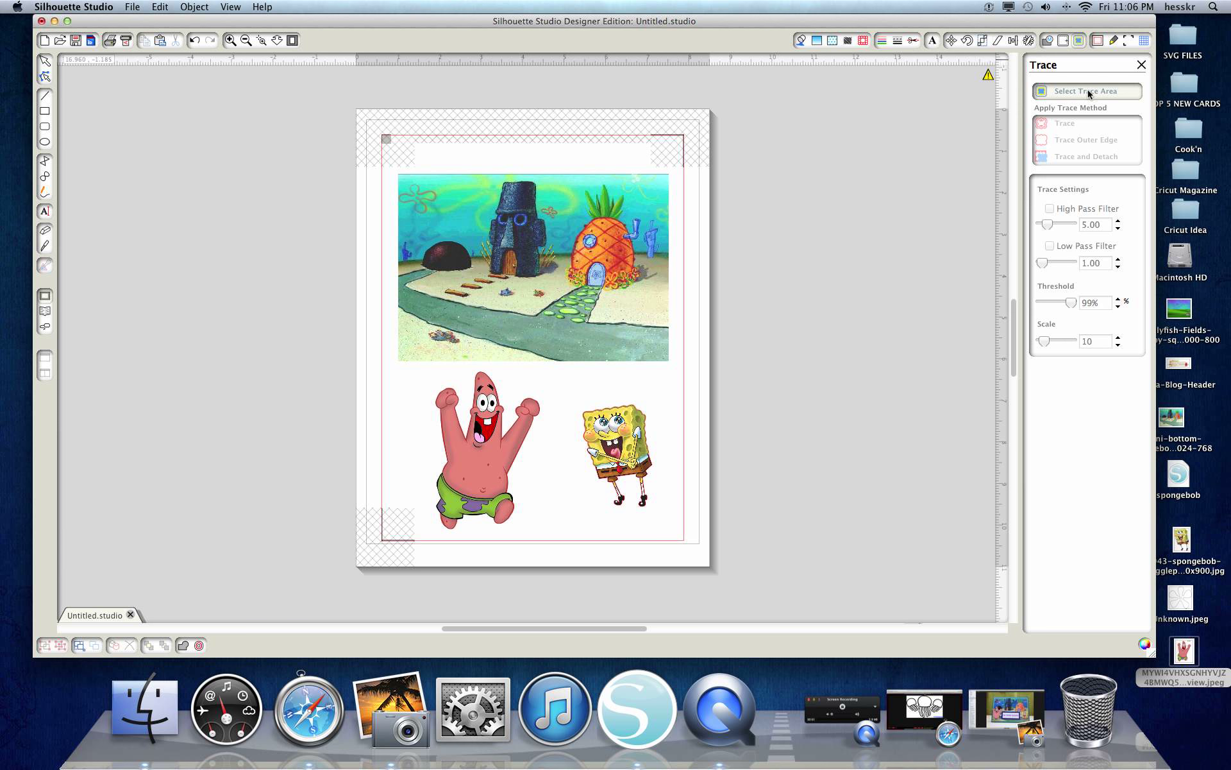
pyautogui.moveTo(423, 369)
pyautogui.mouseDown()
pyautogui.moveTo(489, 366)
pyautogui.moveTo(536, 382)
pyautogui.moveTo(558, 474)
pyautogui.moveTo(551, 536)
pyautogui.mouseUp()
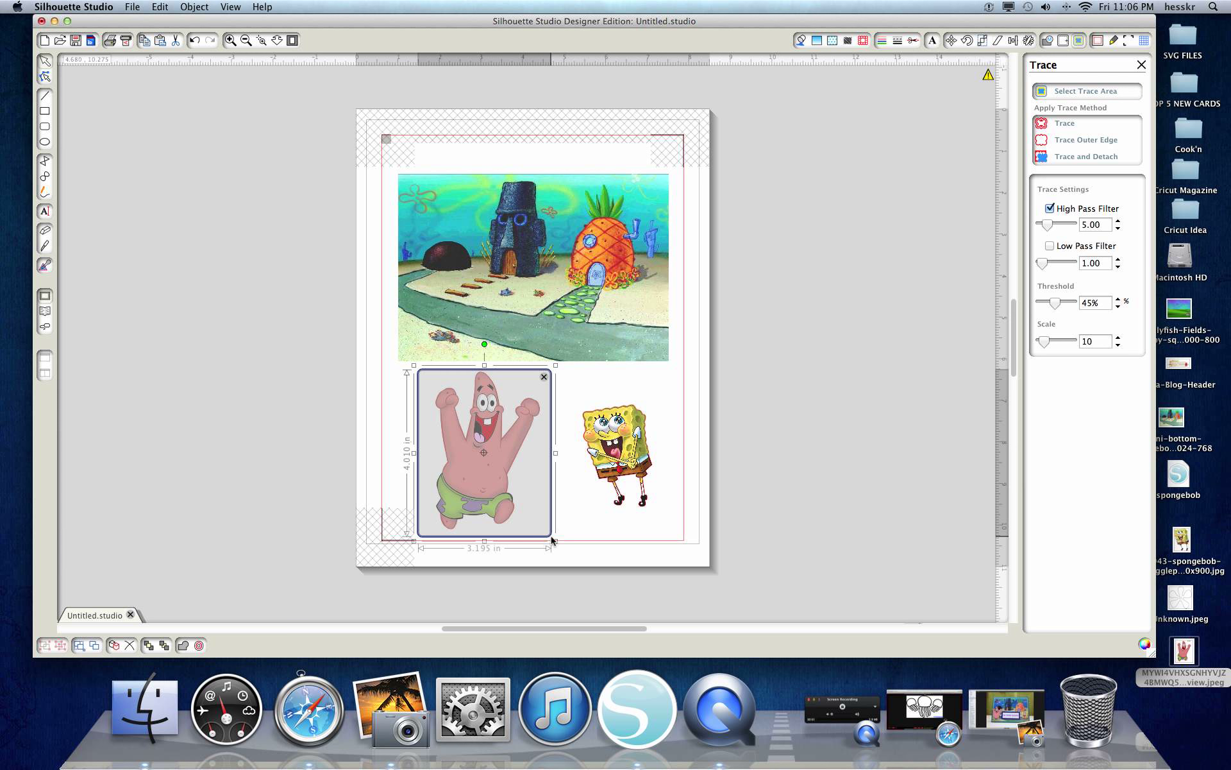
pyautogui.click(1050, 209)
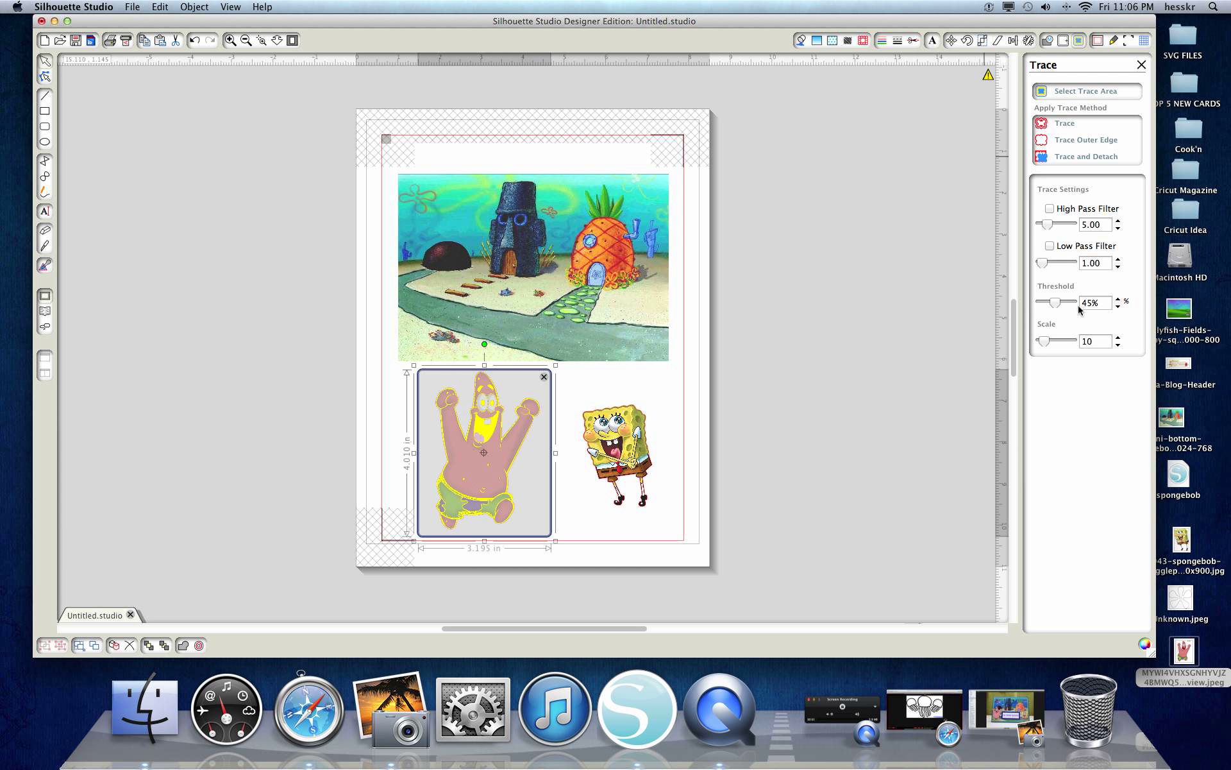
pyautogui.moveTo(1058, 306); pyautogui.dragTo(1089, 307)
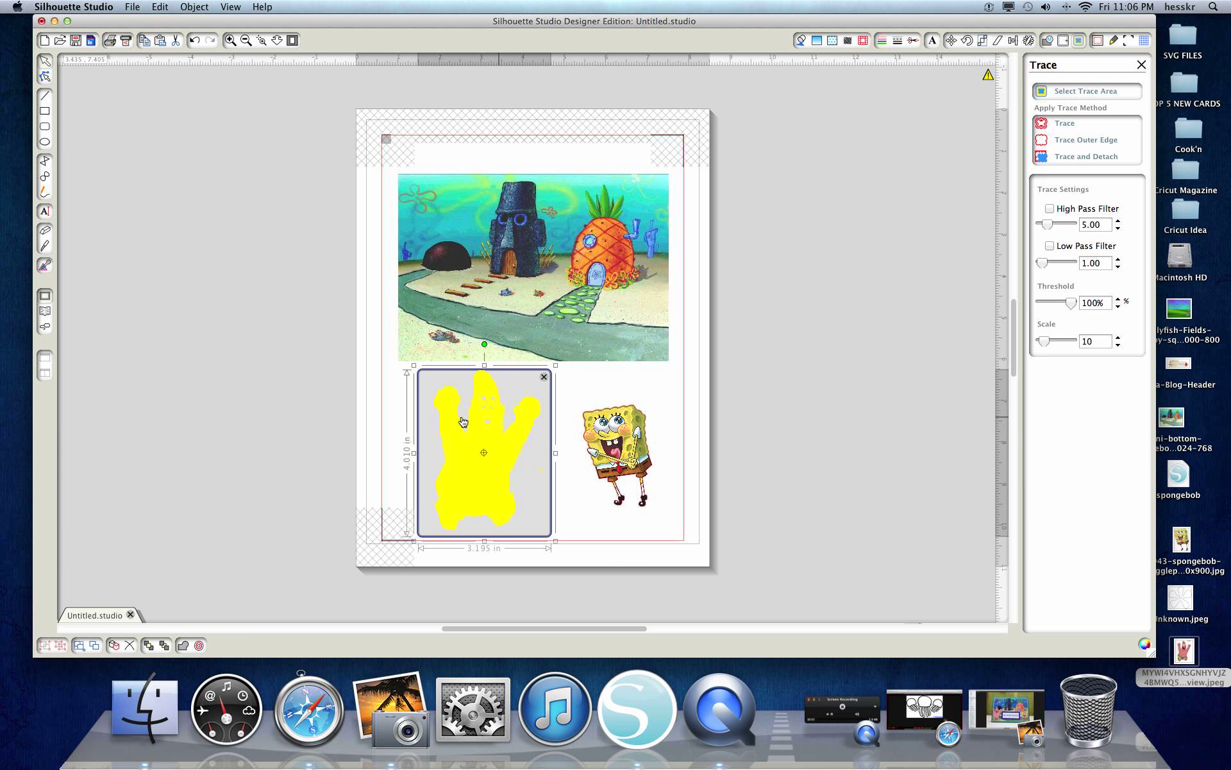
pyautogui.click(1118, 307)
pyautogui.click(1119, 307)
pyautogui.click(1064, 144)
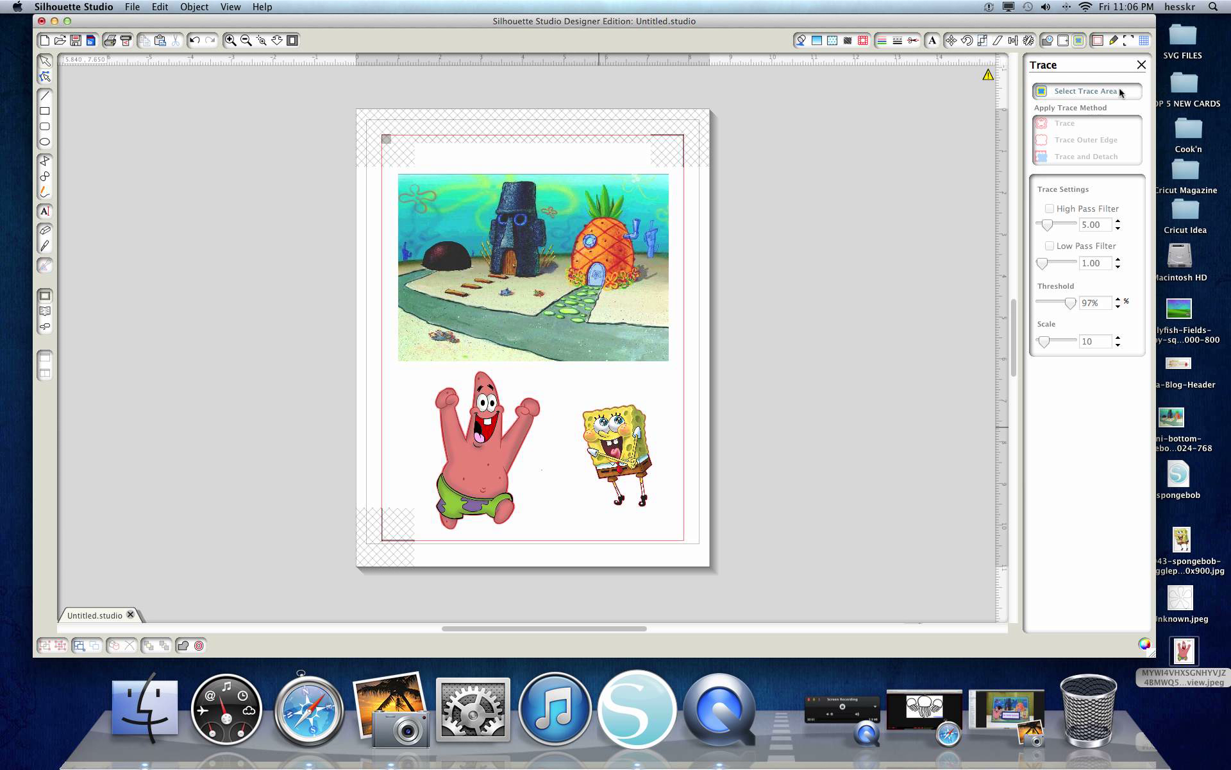
# Move the Patrick image aside to inspect its traced outline, and undo the move
pyautogui.click(1142, 64)
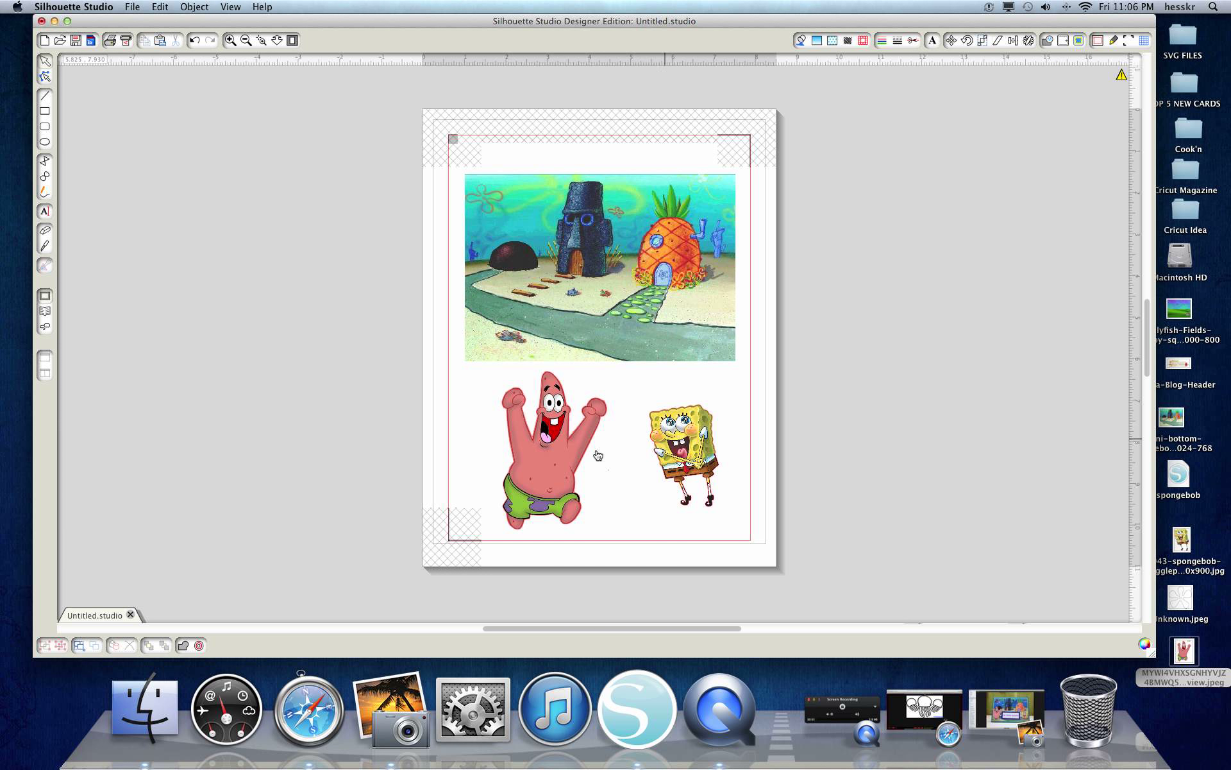
pyautogui.moveTo(567, 469)
pyautogui.mouseDown()
pyautogui.moveTo(641, 459)
pyautogui.moveTo(549, 469)
pyautogui.mouseUp()
pyautogui.click(195, 40)
# Review the page's cut lines, trying Cut Edge on the Patrick image and returning it to No Cut
pyautogui.click(905, 46)
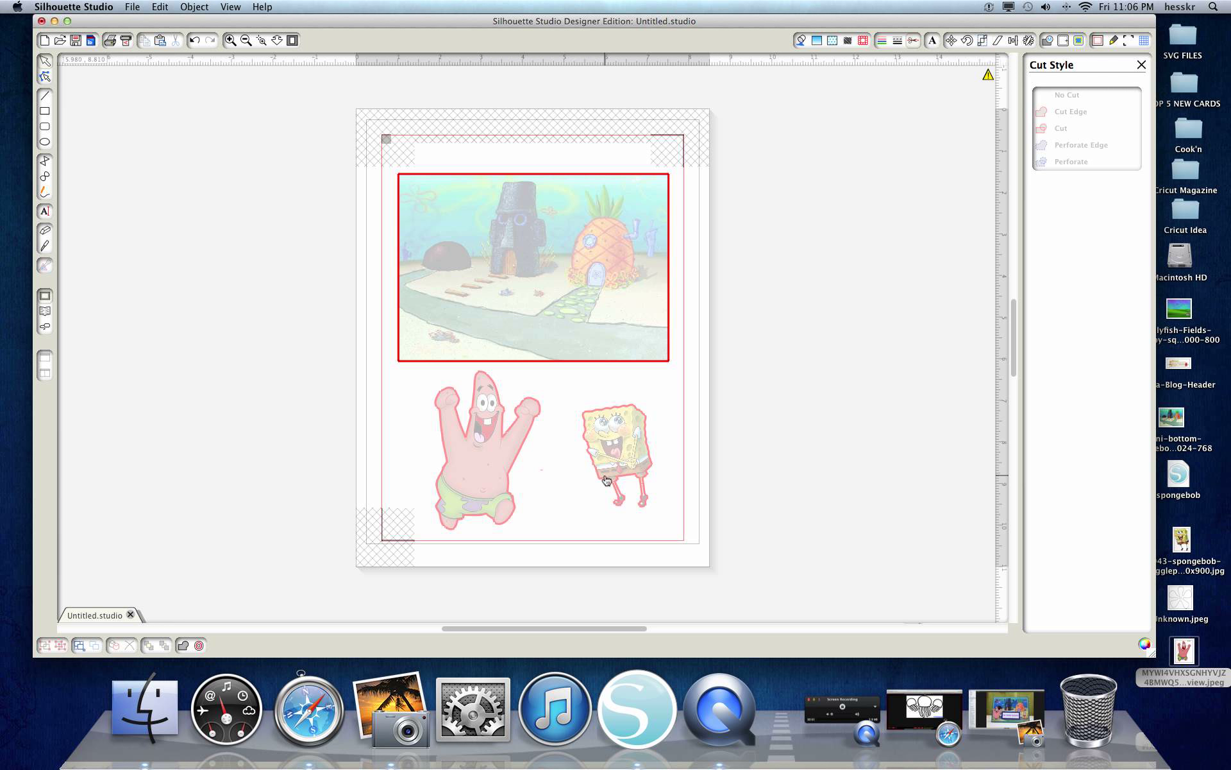
pyautogui.click(531, 308)
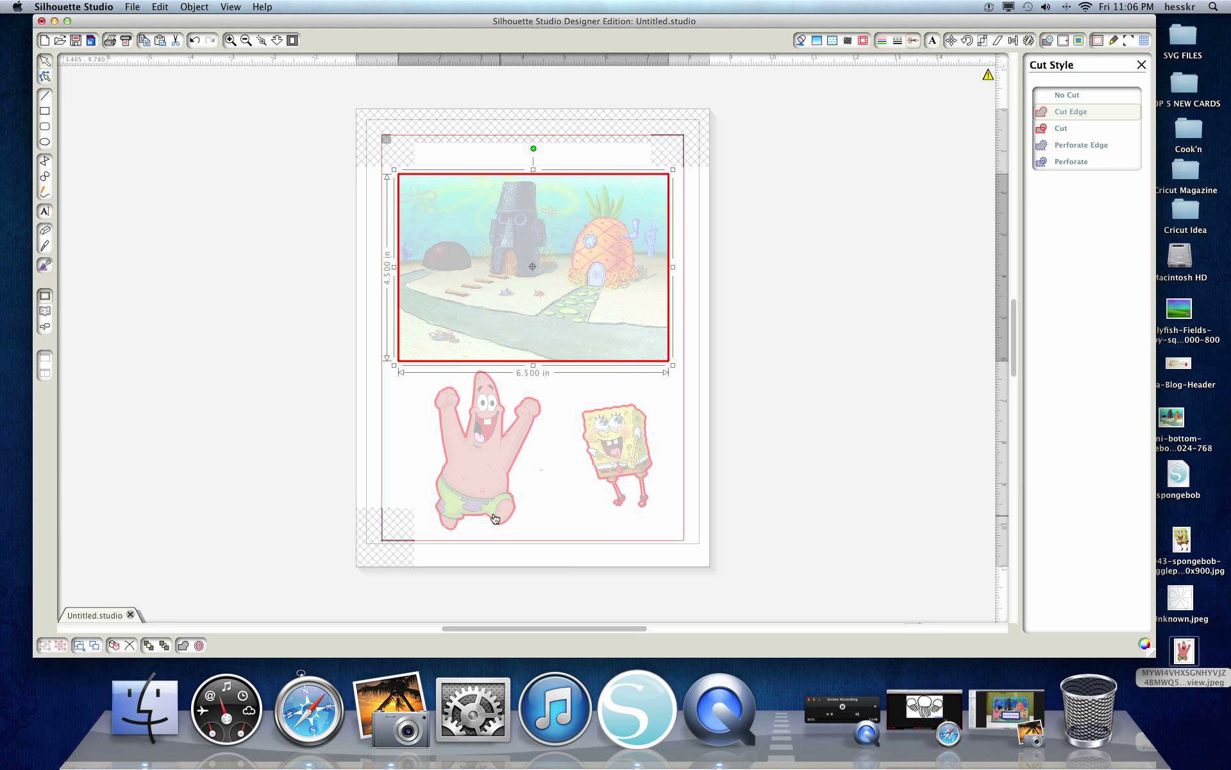
pyautogui.click(479, 490)
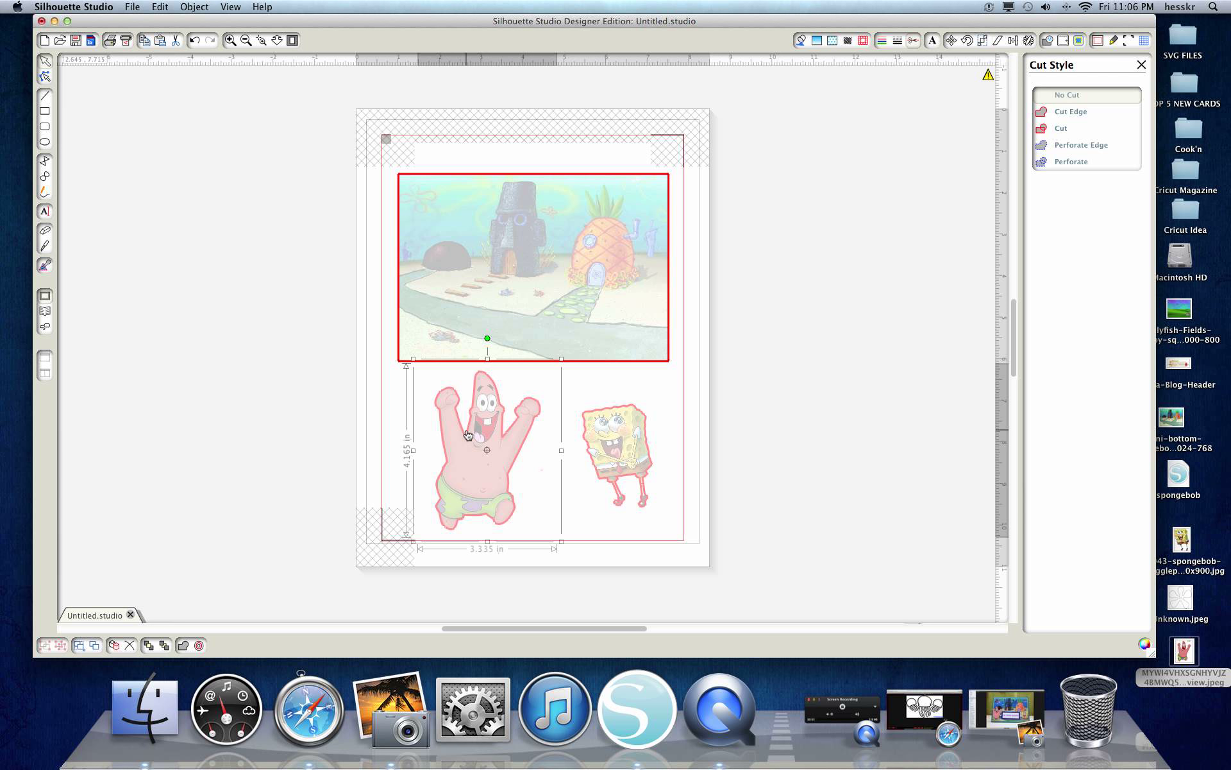
pyautogui.click(1078, 113)
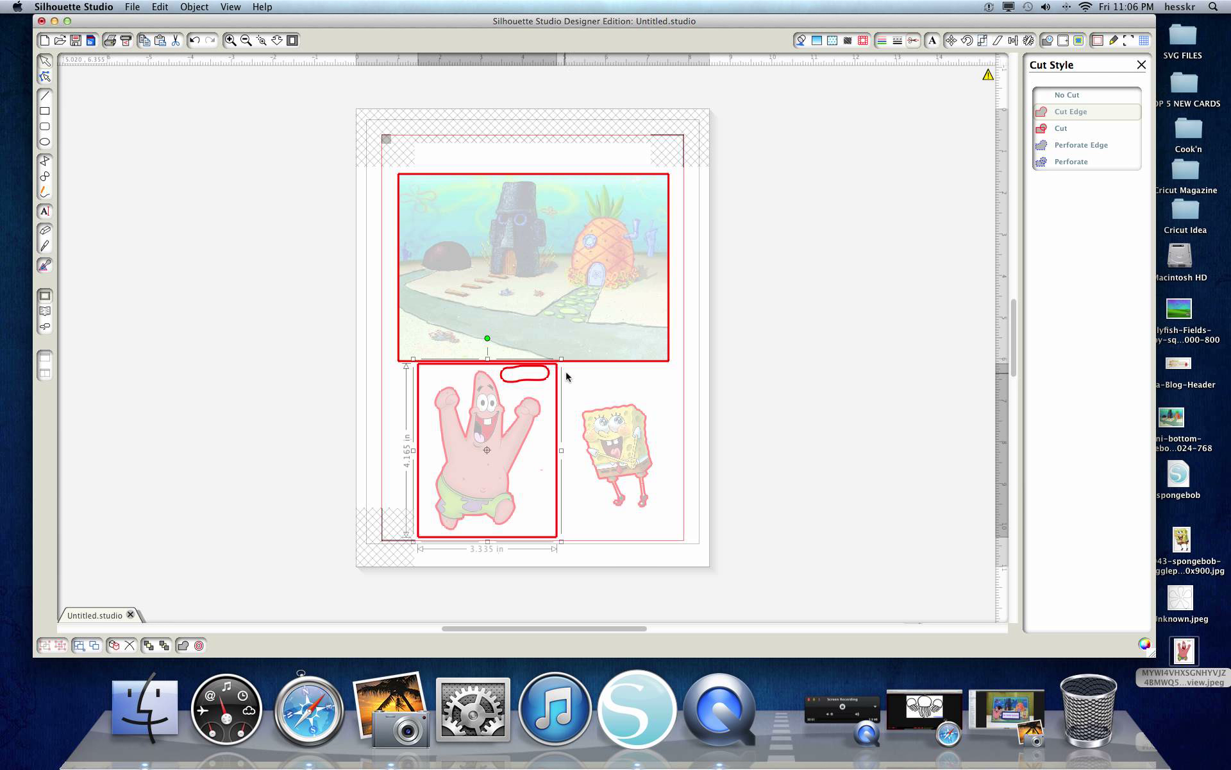
pyautogui.click(1084, 97)
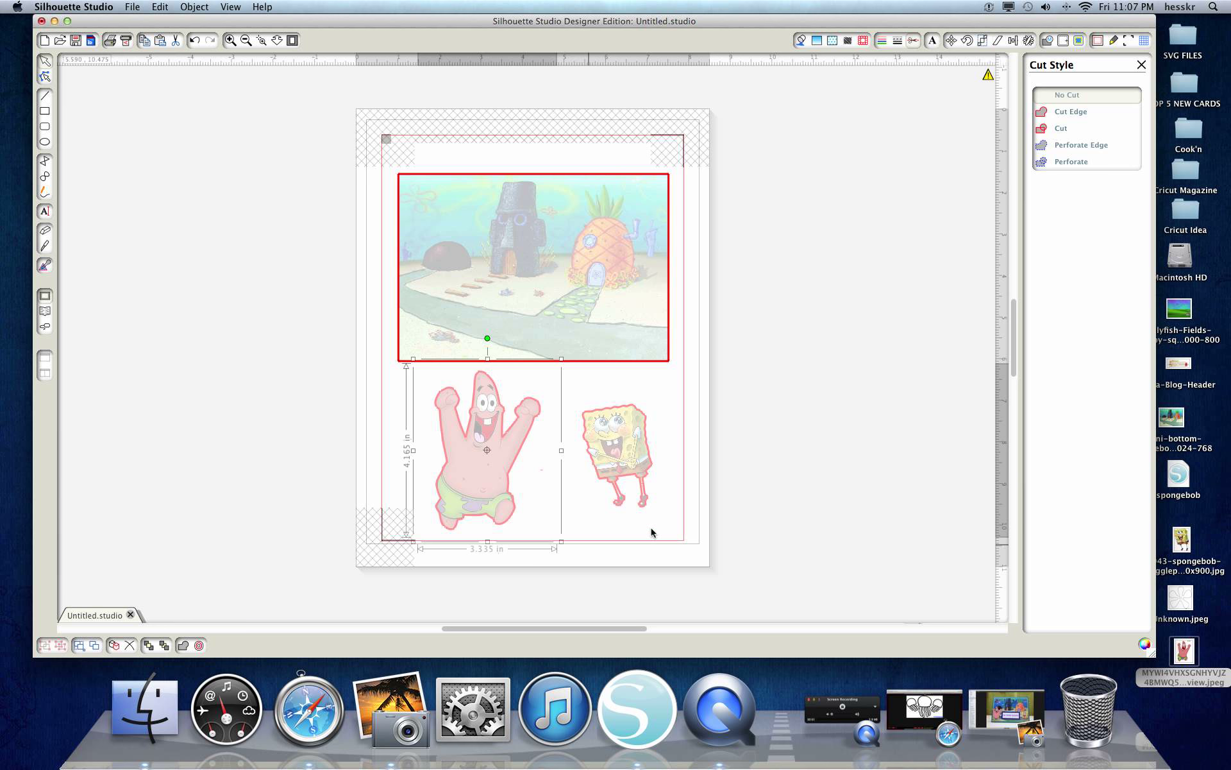
pyautogui.click(854, 506)
pyautogui.click(489, 472)
pyautogui.click(618, 470)
pyautogui.click(468, 468)
pyautogui.click(853, 470)
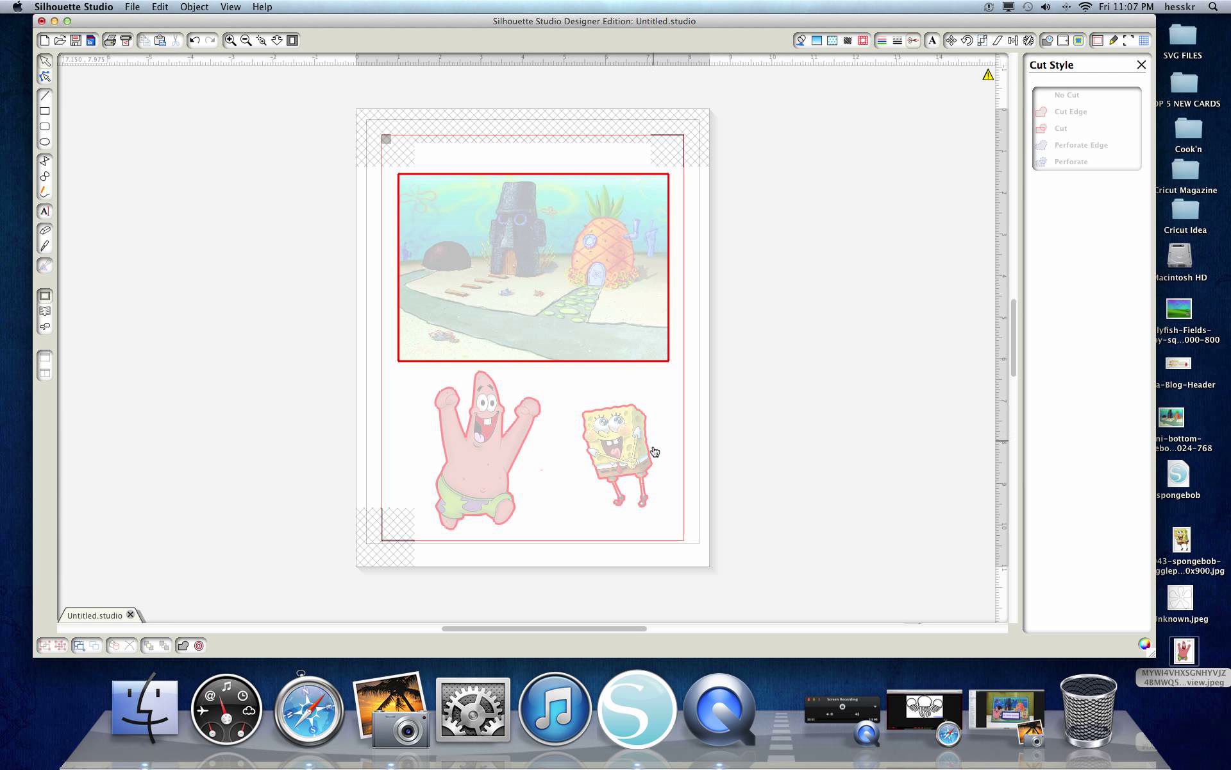
pyautogui.click(1142, 62)
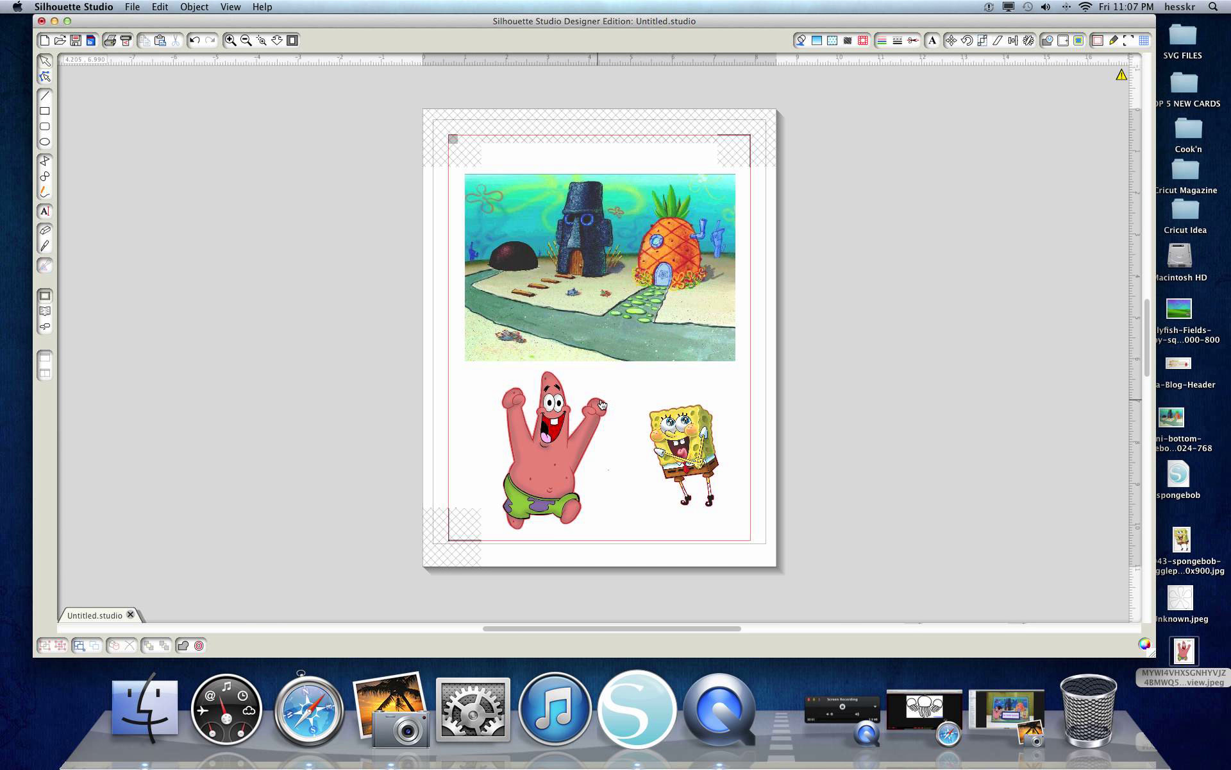
# Group the SpongeBob image with its traced outline, and nudge the group and the background image slightly upward
pyautogui.moveTo(635, 389); pyautogui.dragTo(736, 533)
pyautogui.rightClick(668, 499)
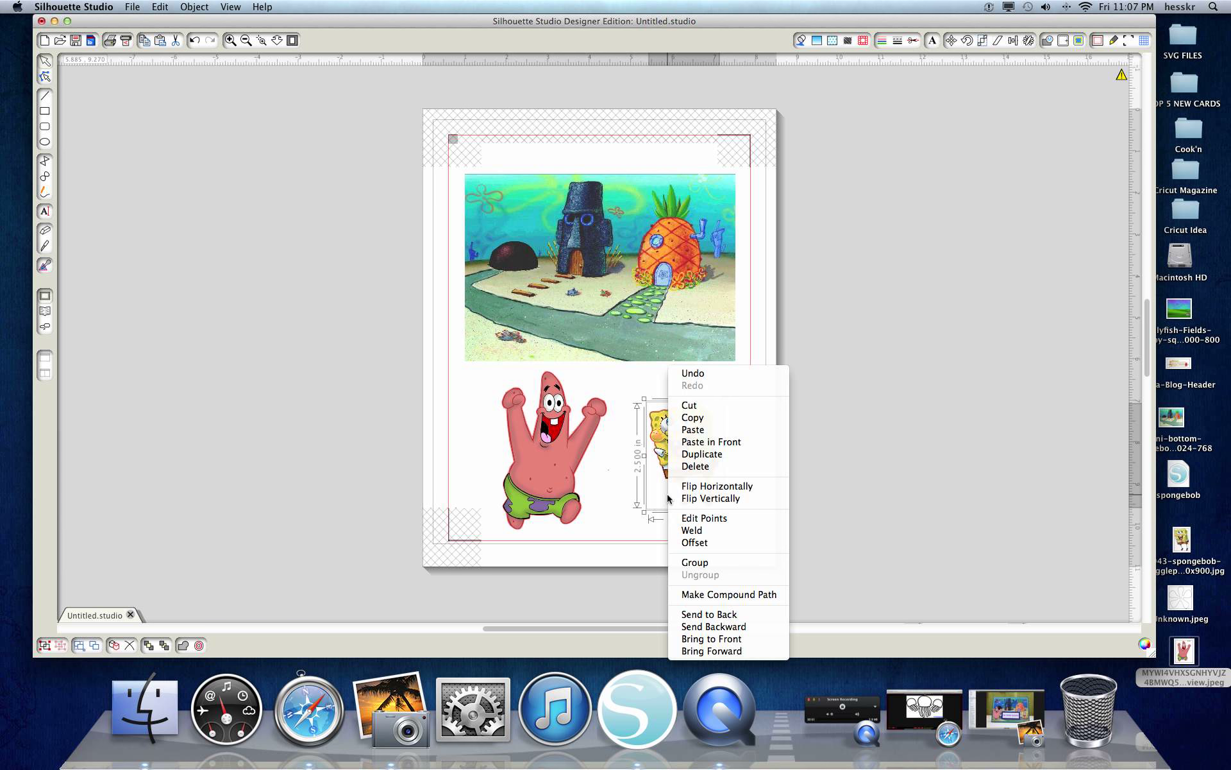
pyautogui.click(719, 561)
pyautogui.moveTo(688, 480); pyautogui.dragTo(690, 433)
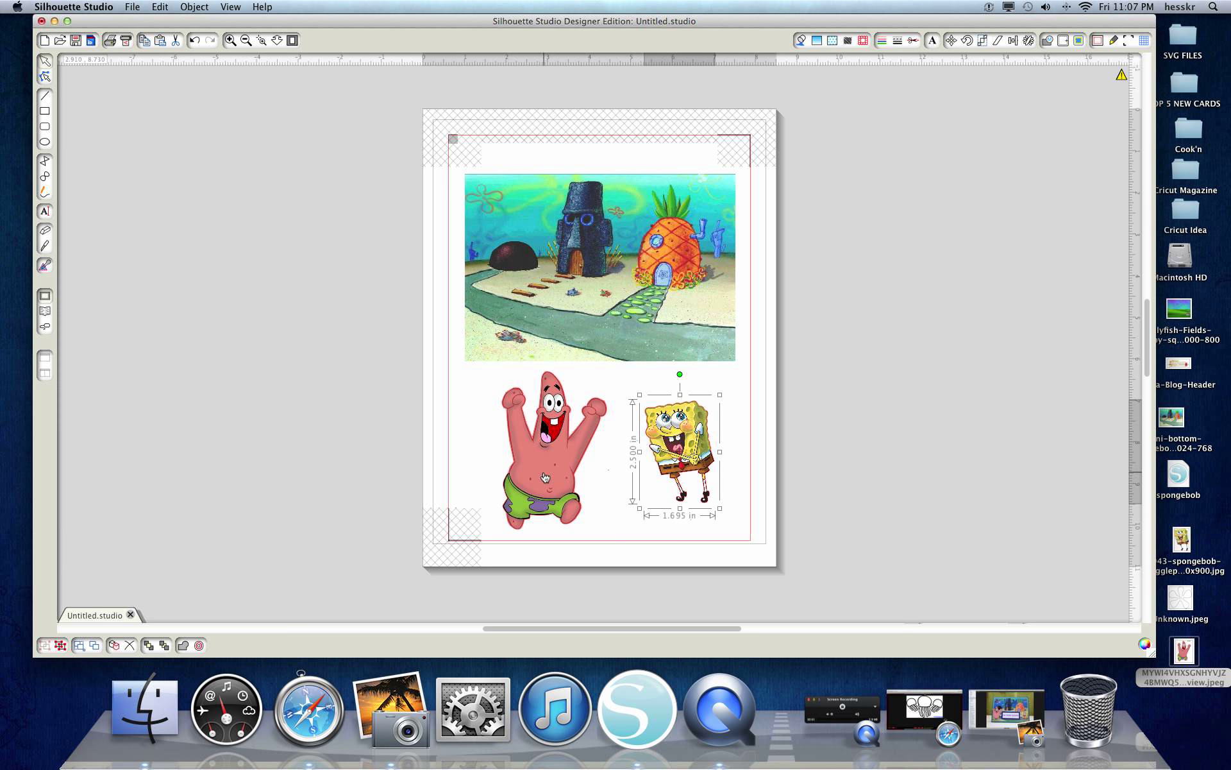
pyautogui.moveTo(490, 366)
pyautogui.mouseDown()
pyautogui.moveTo(517, 352)
pyautogui.moveTo(489, 361)
pyautogui.mouseUp()
pyautogui.click(492, 371)
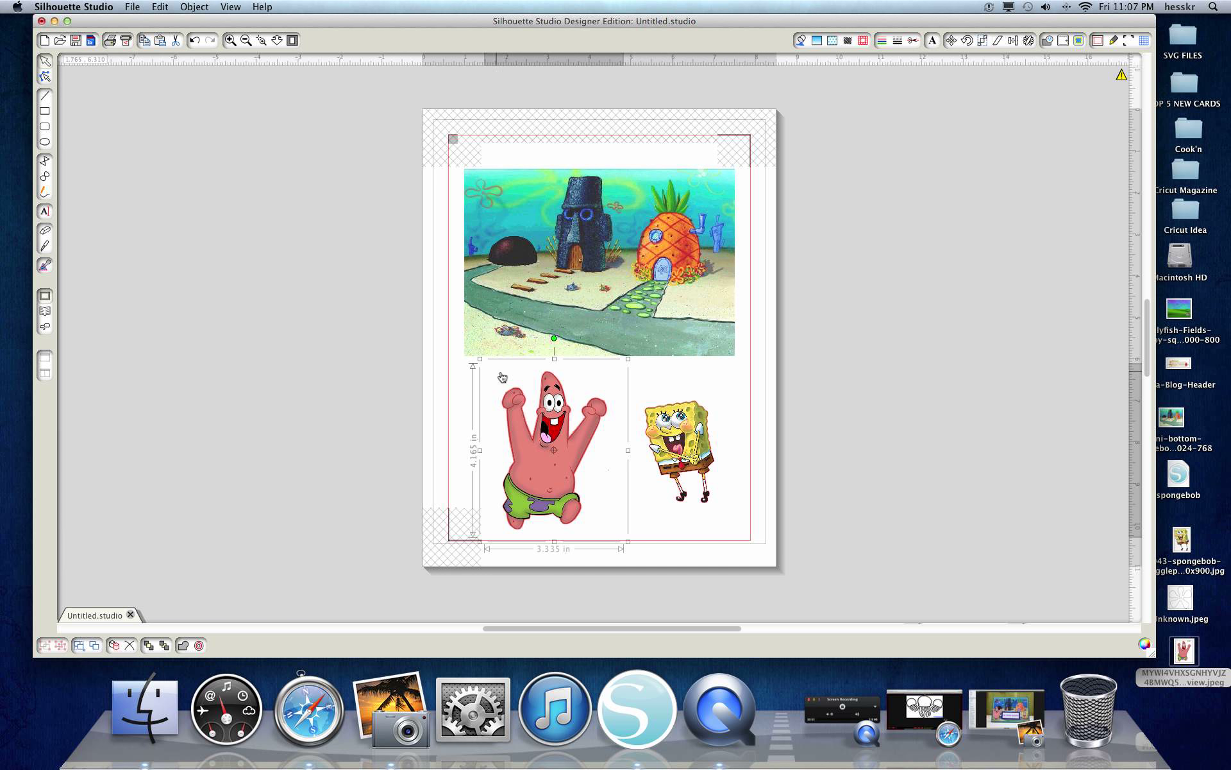
pyautogui.rightClick(576, 376)
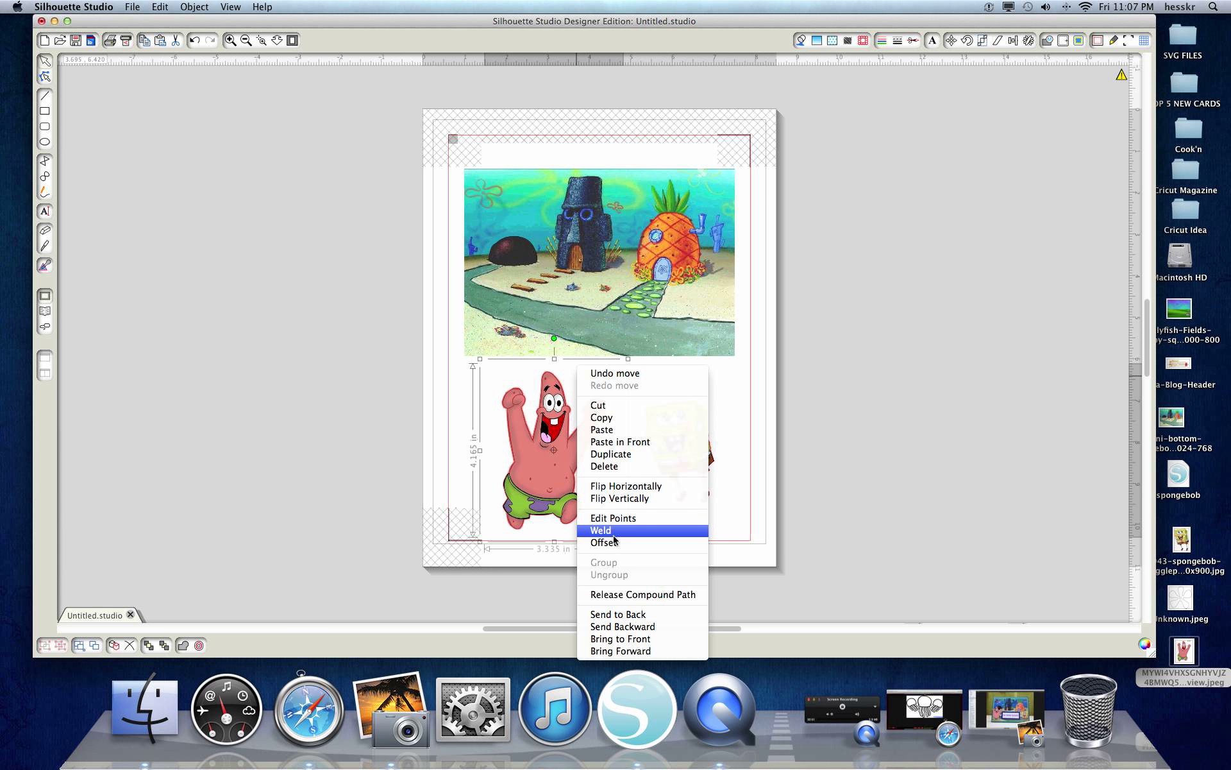
pyautogui.click(392, 465)
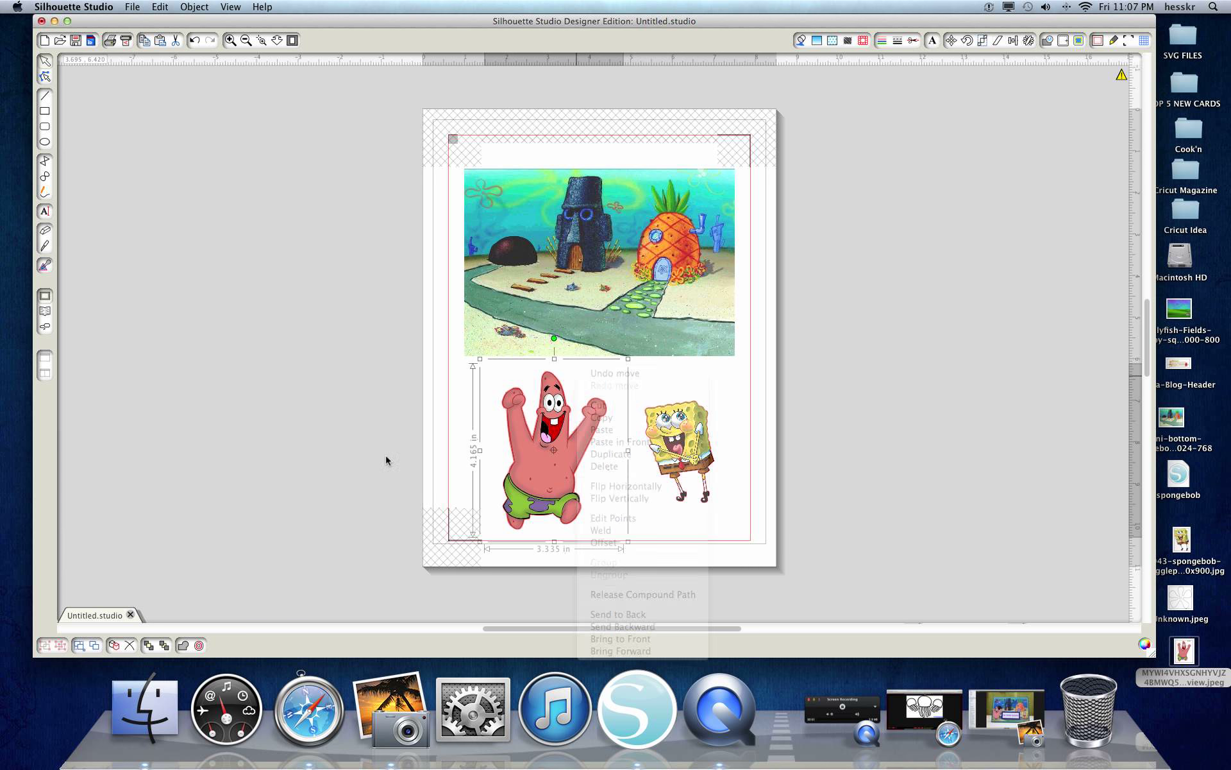
pyautogui.moveTo(490, 366)
pyautogui.mouseDown()
pyautogui.moveTo(558, 366)
pyautogui.moveTo(473, 365)
pyautogui.moveTo(503, 376)
pyautogui.moveTo(492, 372)
pyautogui.mouseUp()
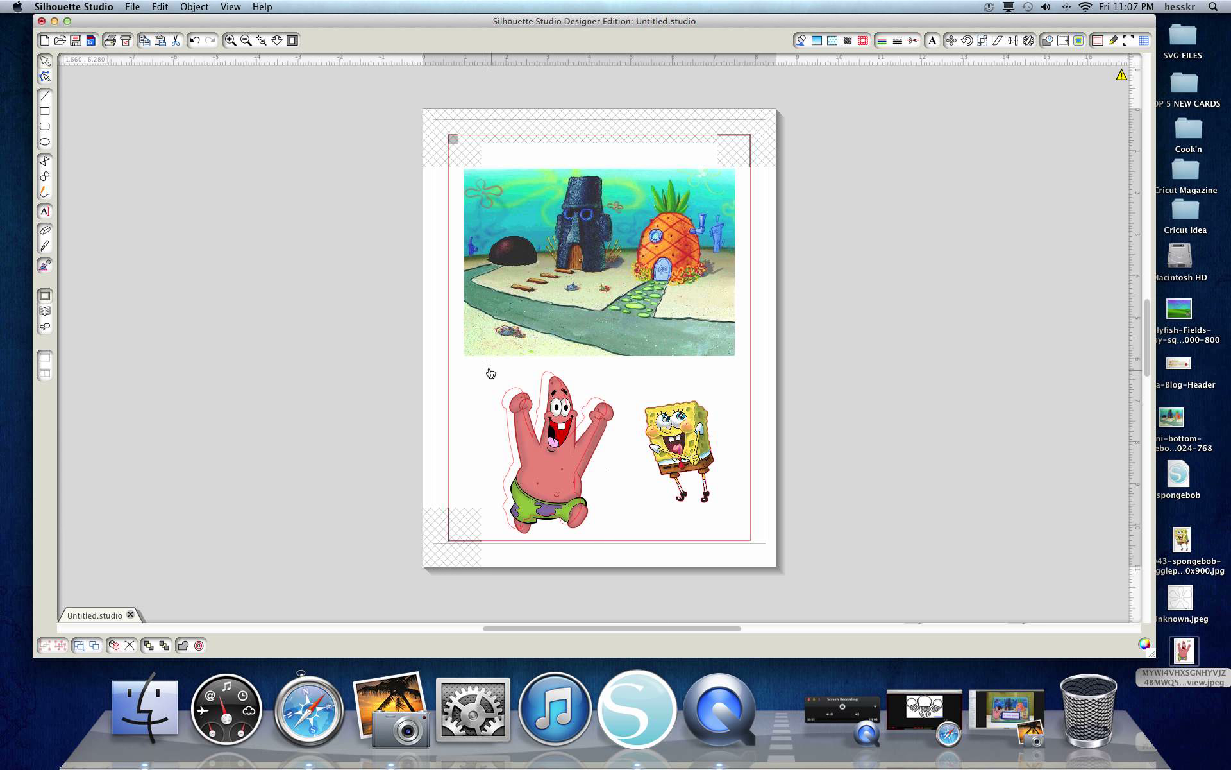
pyautogui.click(196, 40)
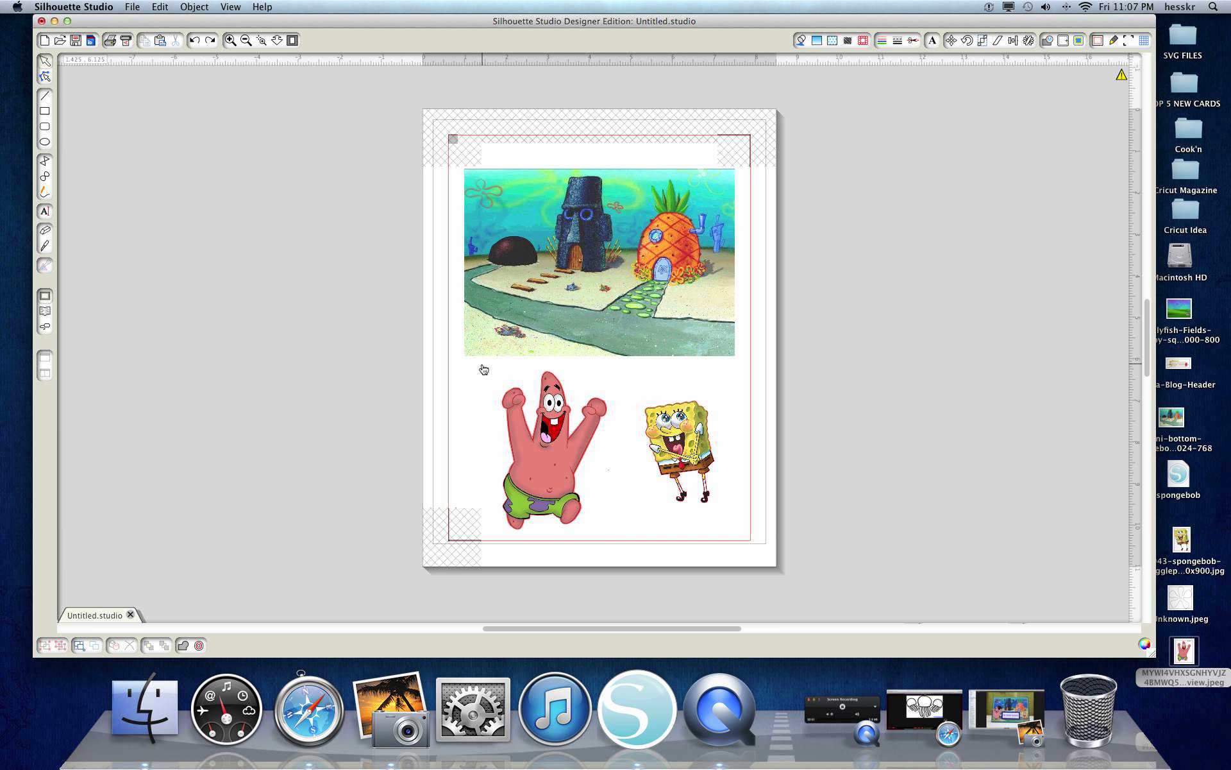
# Group the Patrick image with its traced outline
pyautogui.moveTo(479, 367); pyautogui.dragTo(627, 543)
pyautogui.rightClick(594, 488)
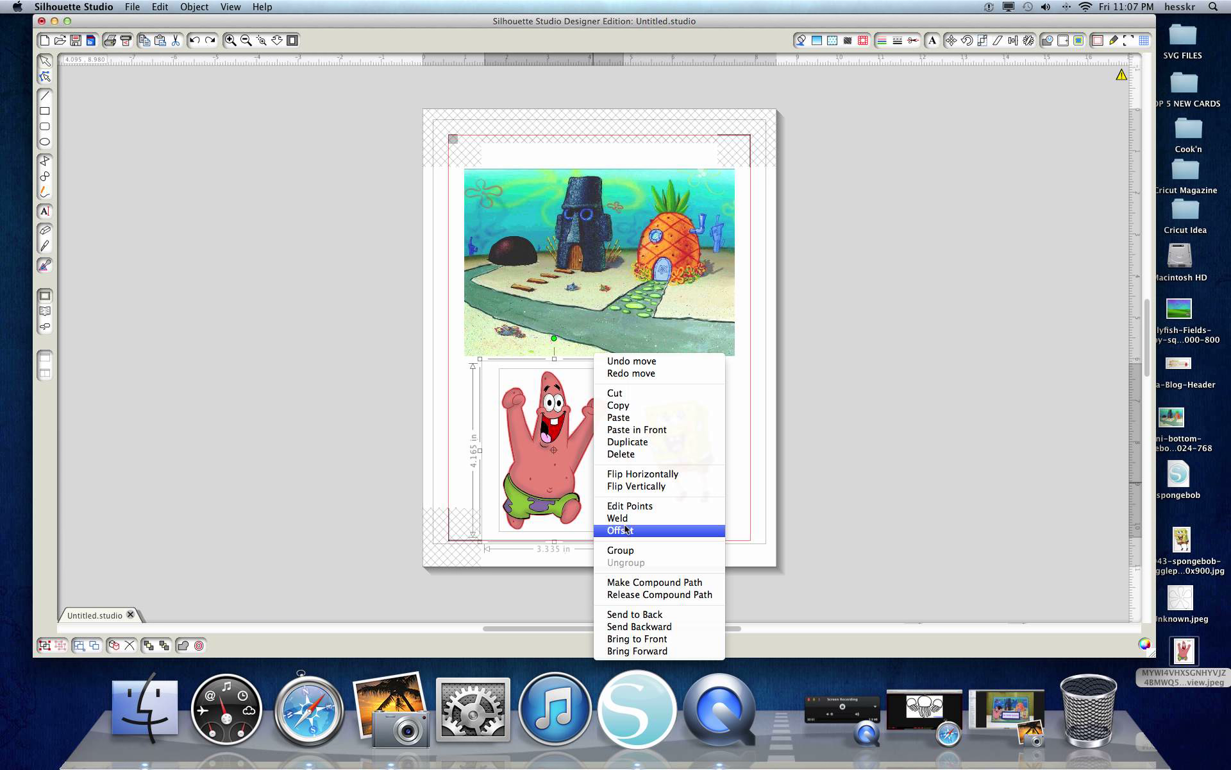
pyautogui.click(621, 551)
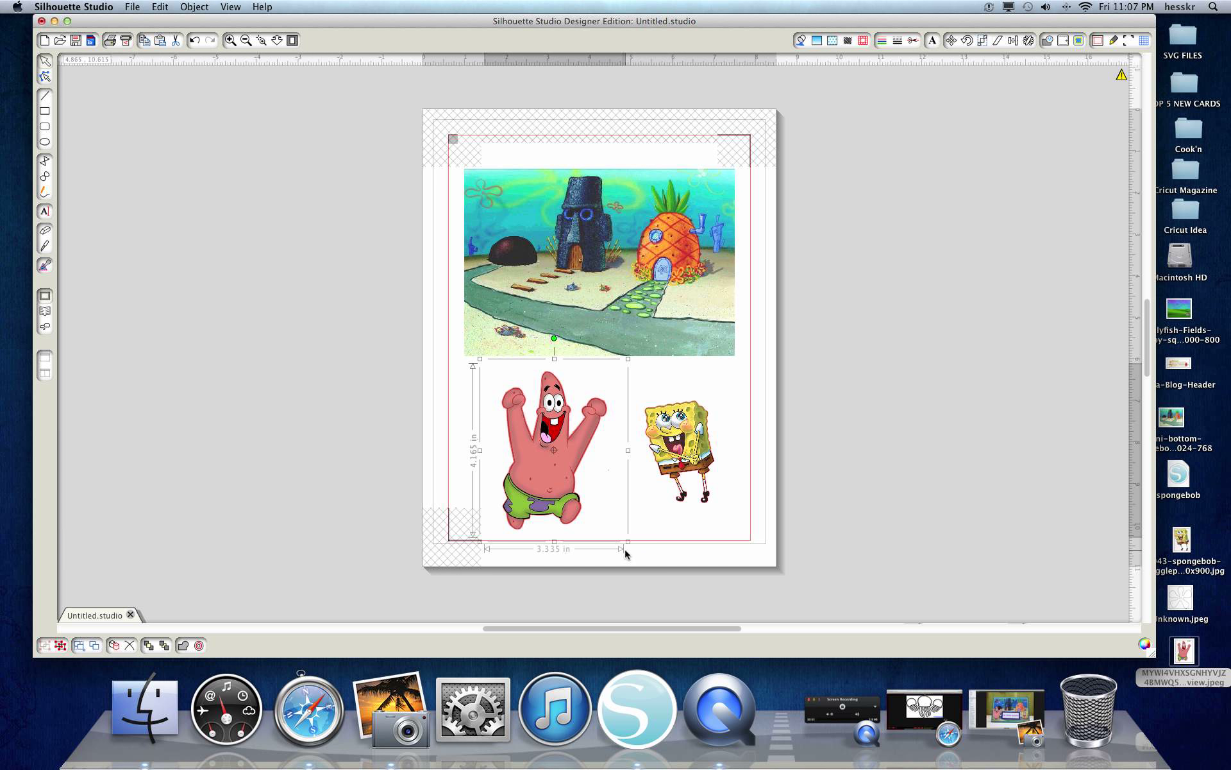
# Shift the grouped Patrick and SpongeBob figures up and toward the page's left margin, just below the background
pyautogui.moveTo(543, 467)
pyautogui.mouseDown()
pyautogui.moveTo(516, 462)
pyautogui.moveTo(513, 388)
pyautogui.moveTo(522, 473)
pyautogui.mouseUp()
pyautogui.moveTo(675, 458); pyautogui.dragTo(654, 424)
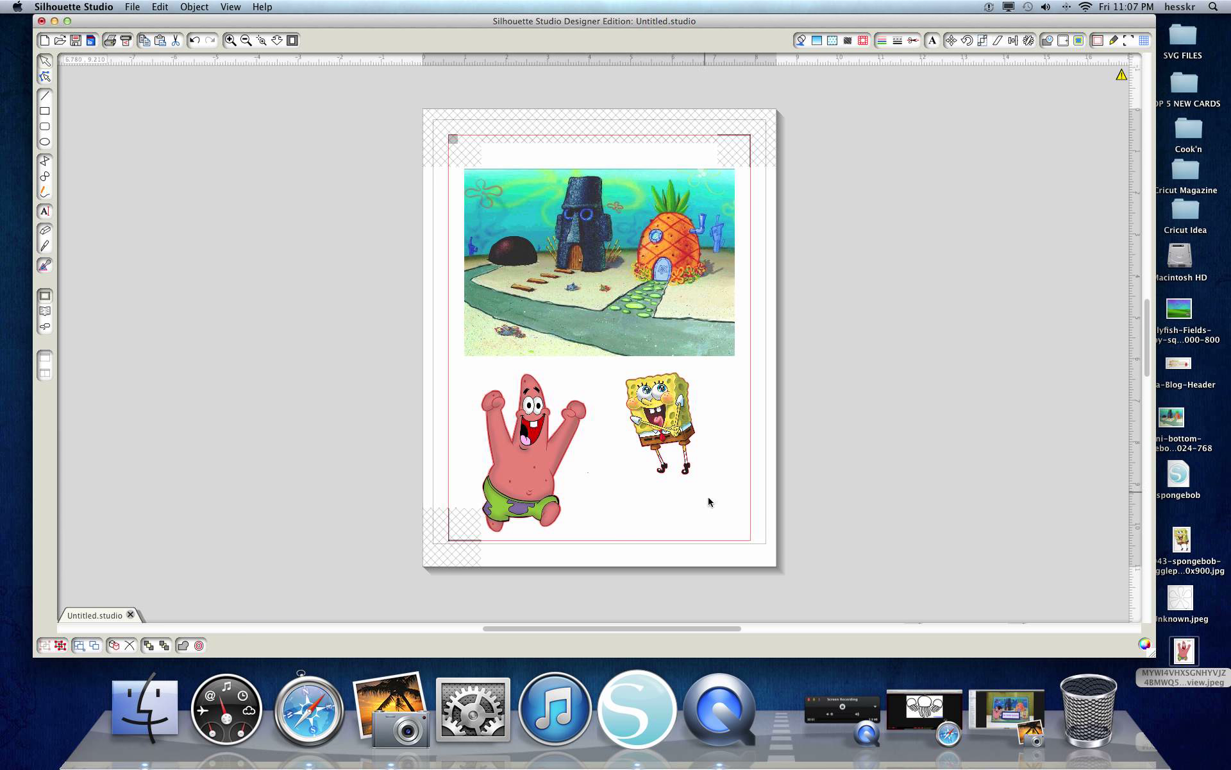
pyautogui.moveTo(531, 456); pyautogui.dragTo(527, 448)
pyautogui.moveTo(658, 421); pyautogui.dragTo(659, 431)
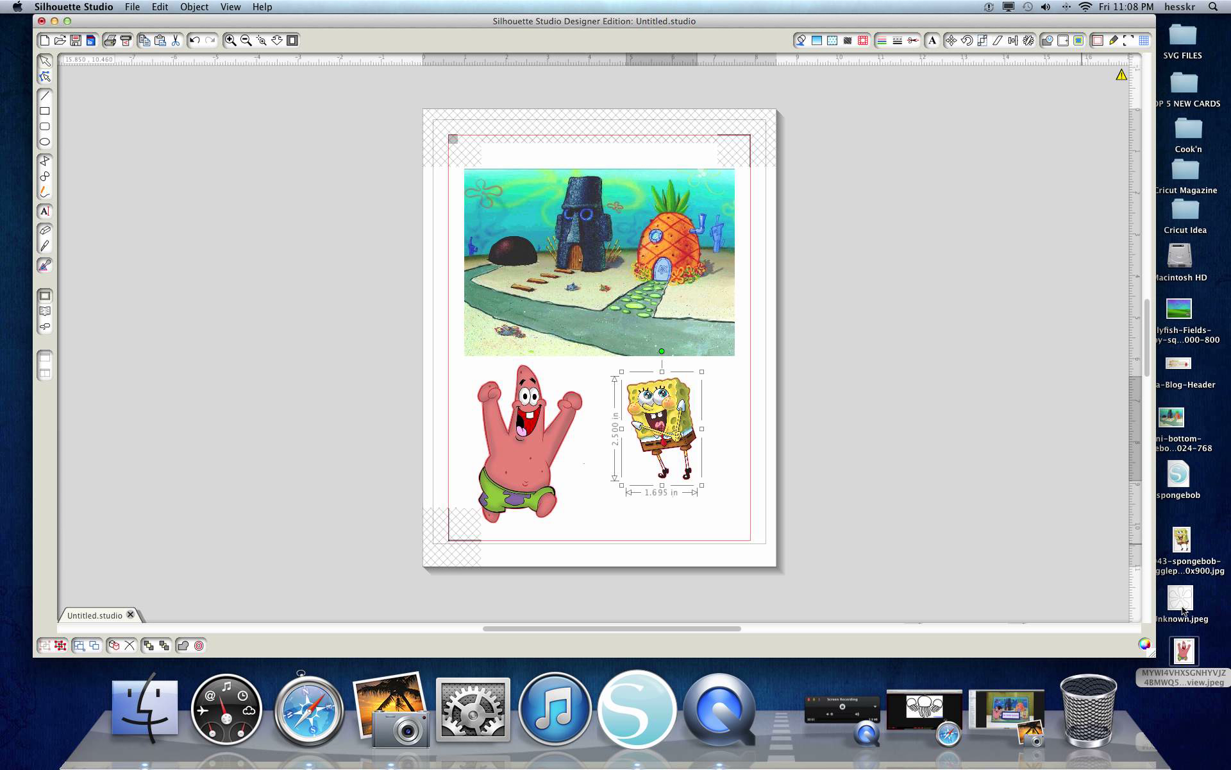
# Place the Unknown.jpeg flower image from the desktop on the empty area right of the page, and erase its small centre circle
pyautogui.moveTo(1185, 603); pyautogui.dragTo(820, 362)
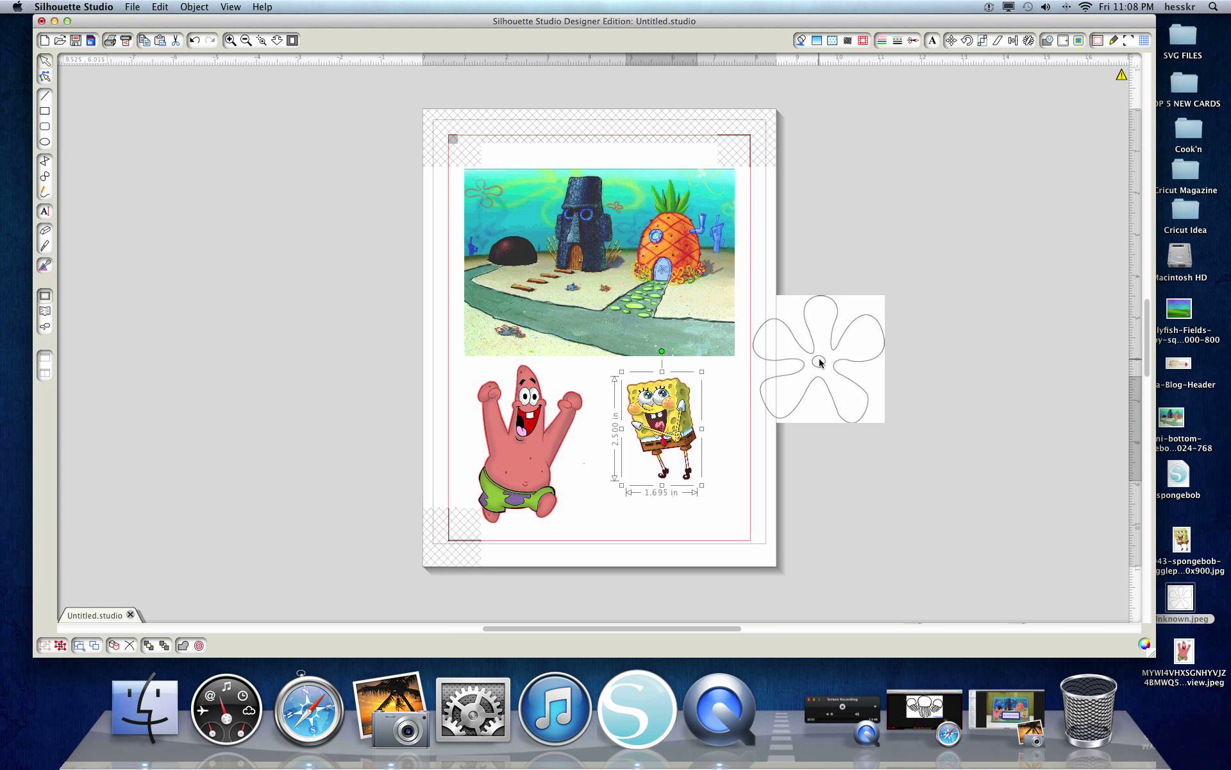
pyautogui.moveTo(820, 362); pyautogui.dragTo(905, 261)
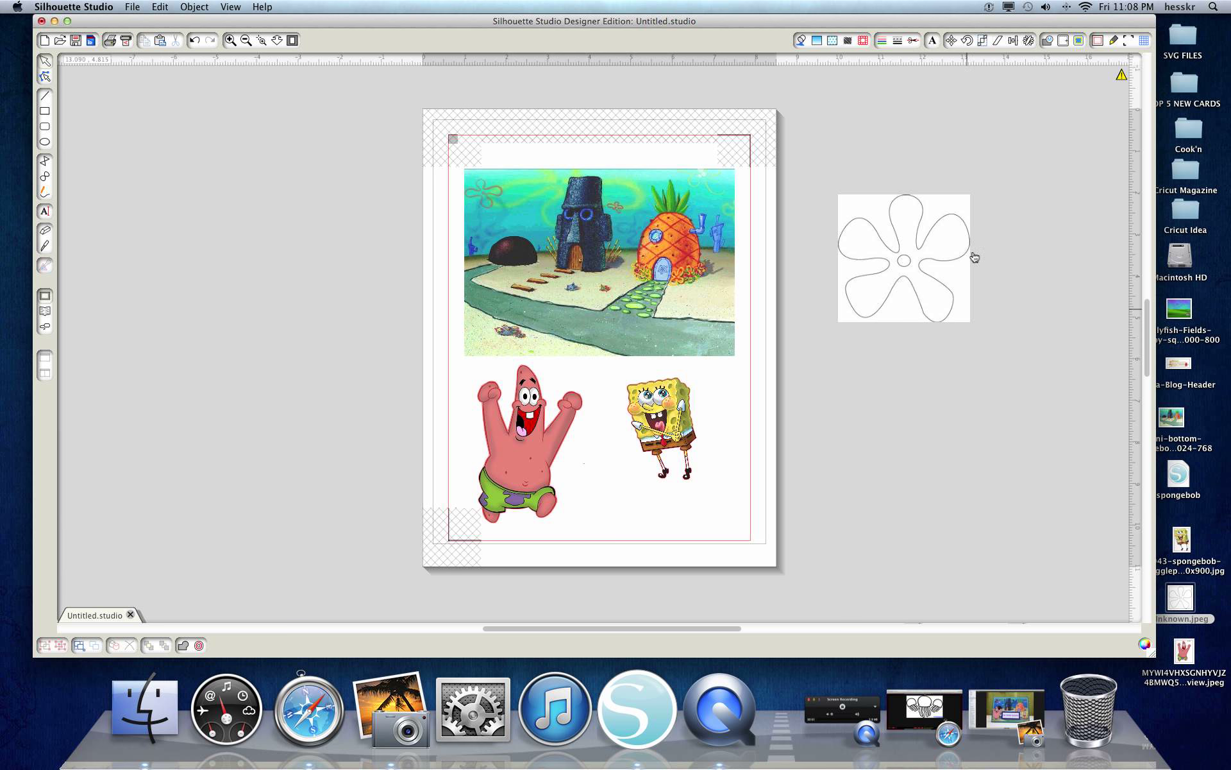
pyautogui.click(909, 309)
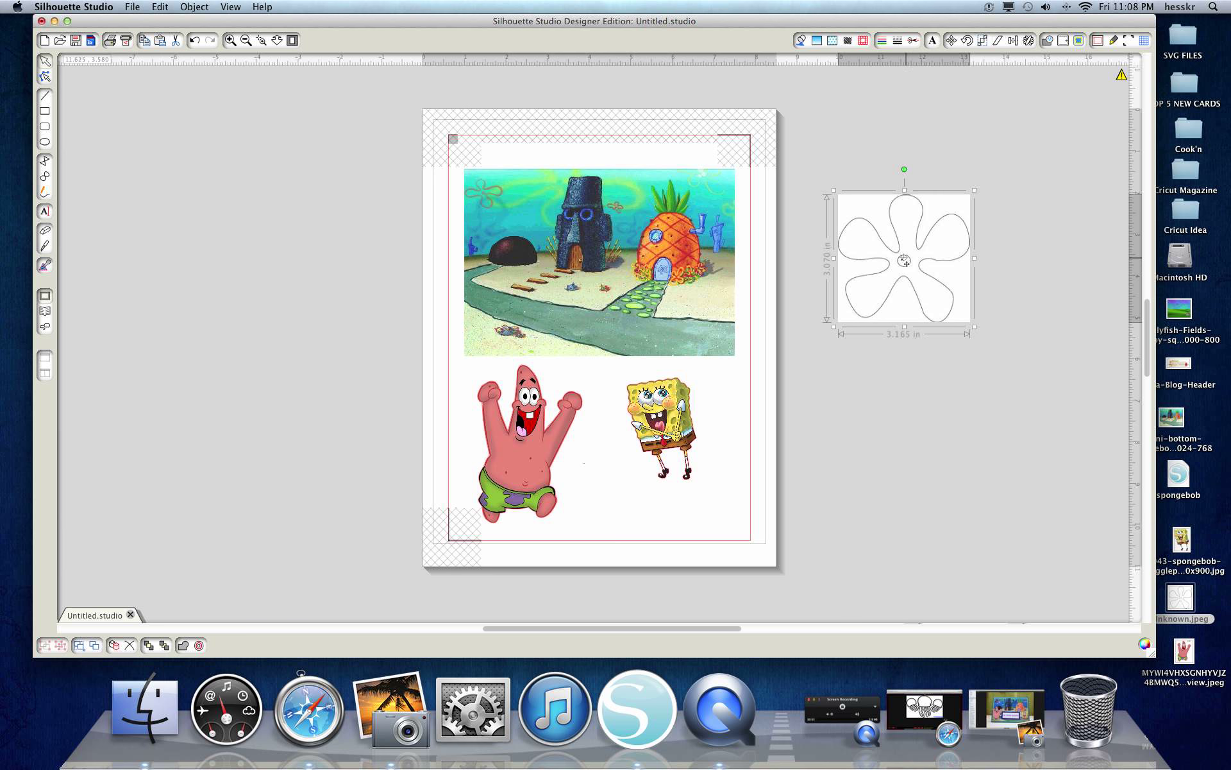
pyautogui.click(45, 229)
pyautogui.moveTo(836, 260); pyautogui.dragTo(831, 257)
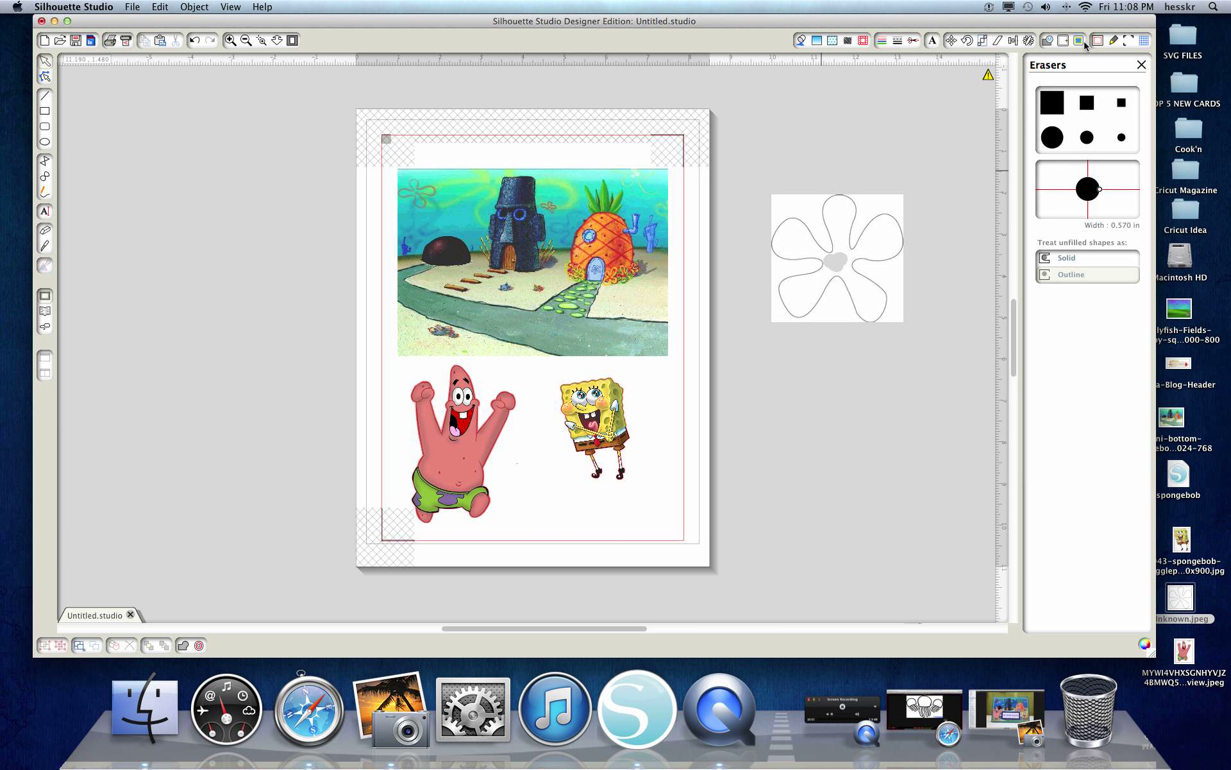
# Trace the flower's outer edge with the High Pass Filter on and a 45% threshold, and move the source image below the outline
pyautogui.click(1079, 41)
pyautogui.click(1081, 92)
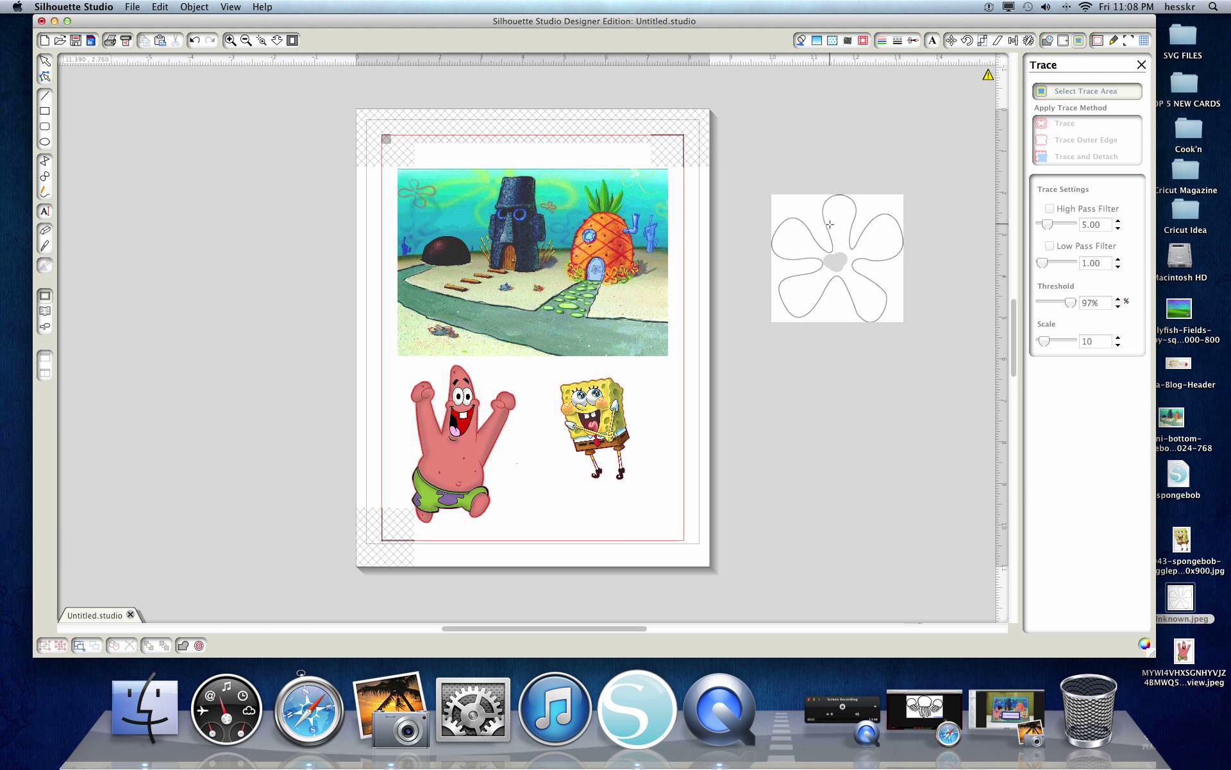
pyautogui.moveTo(755, 174)
pyautogui.mouseDown()
pyautogui.moveTo(853, 192)
pyautogui.moveTo(934, 305)
pyautogui.moveTo(927, 346)
pyautogui.mouseUp()
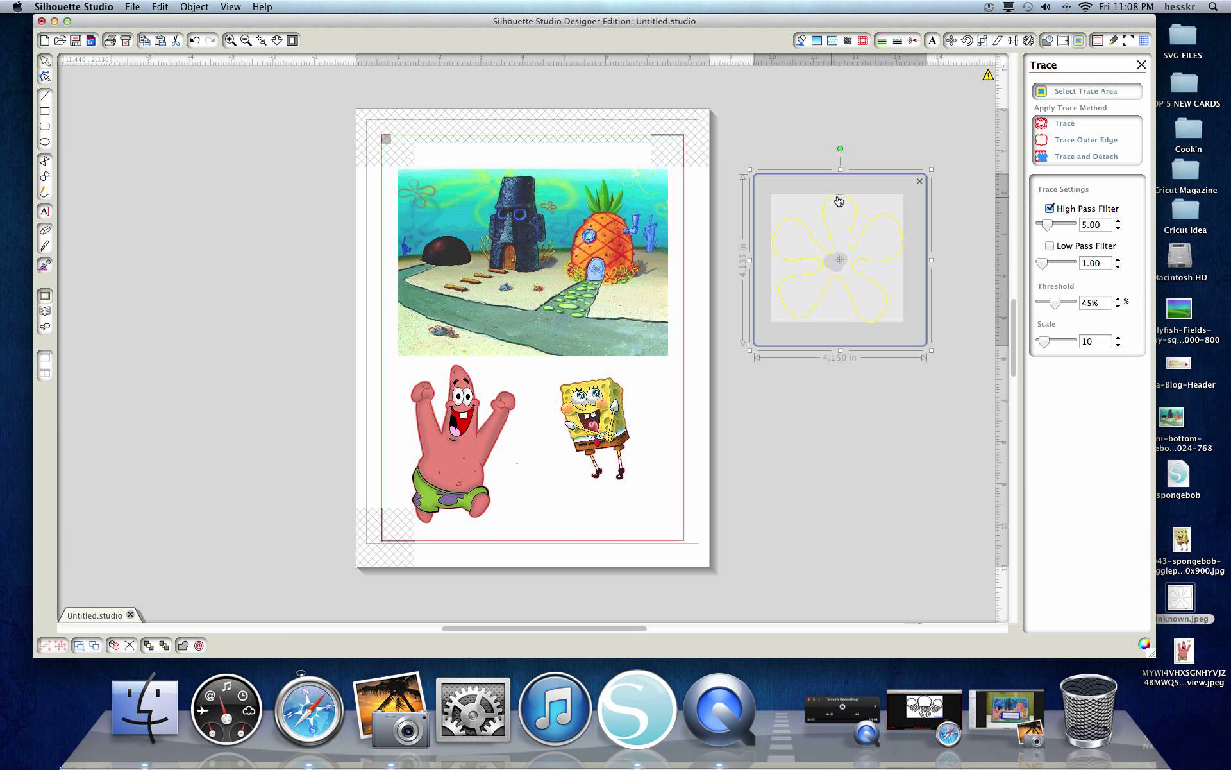
pyautogui.click(1067, 143)
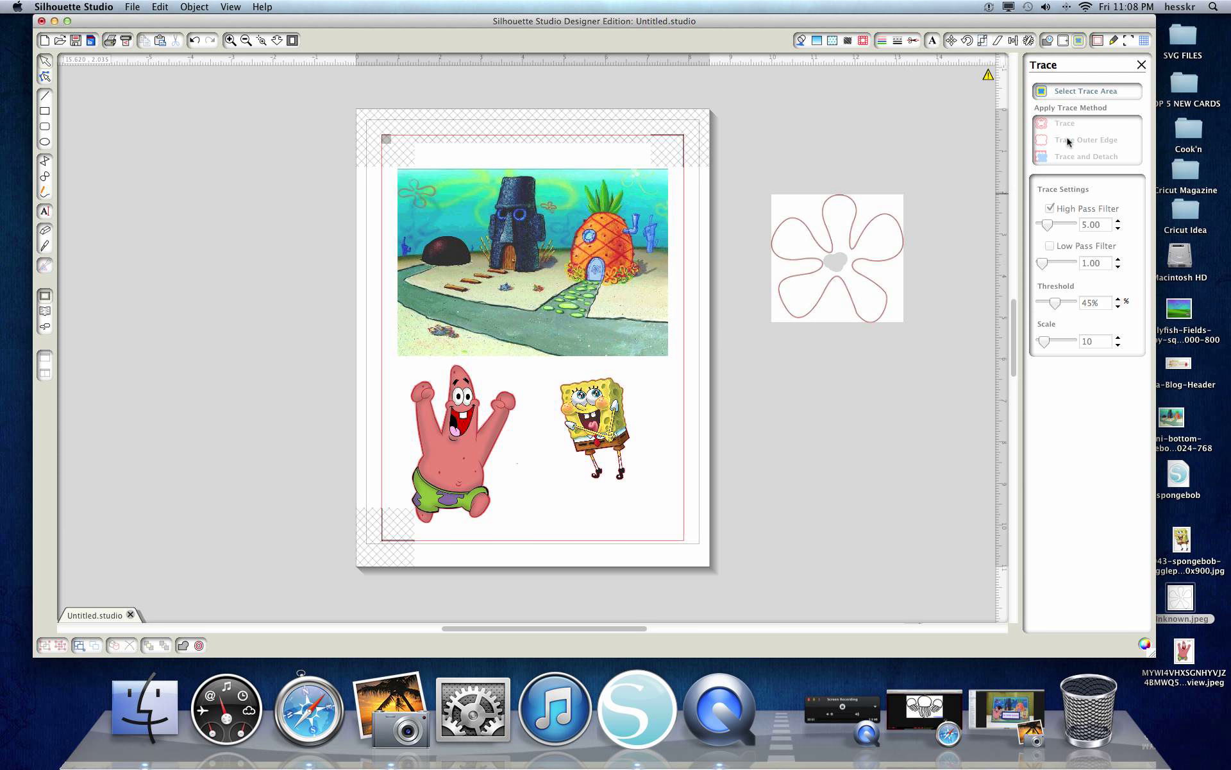
pyautogui.moveTo(834, 239)
pyautogui.mouseDown()
pyautogui.moveTo(846, 267)
pyautogui.moveTo(825, 402)
pyautogui.mouseUp()
pyautogui.click(845, 276)
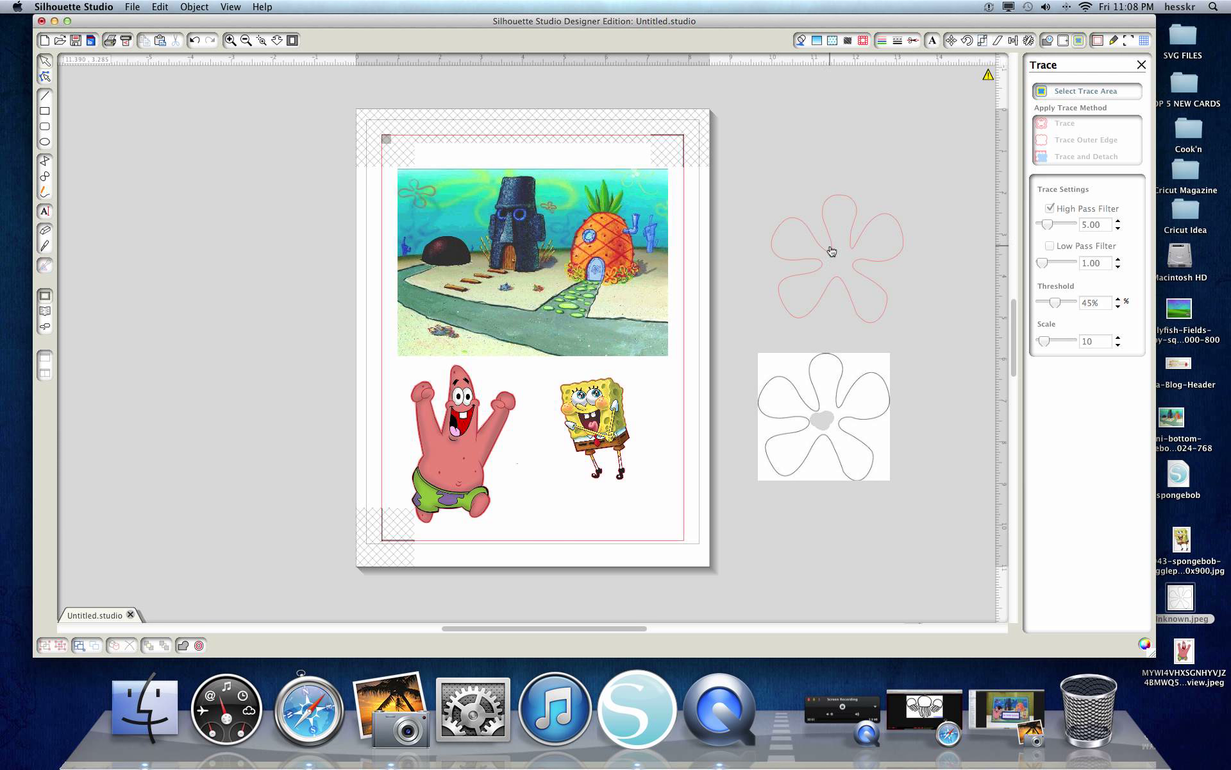
# Delete the source flower image below the traced outline
pyautogui.click(839, 390)
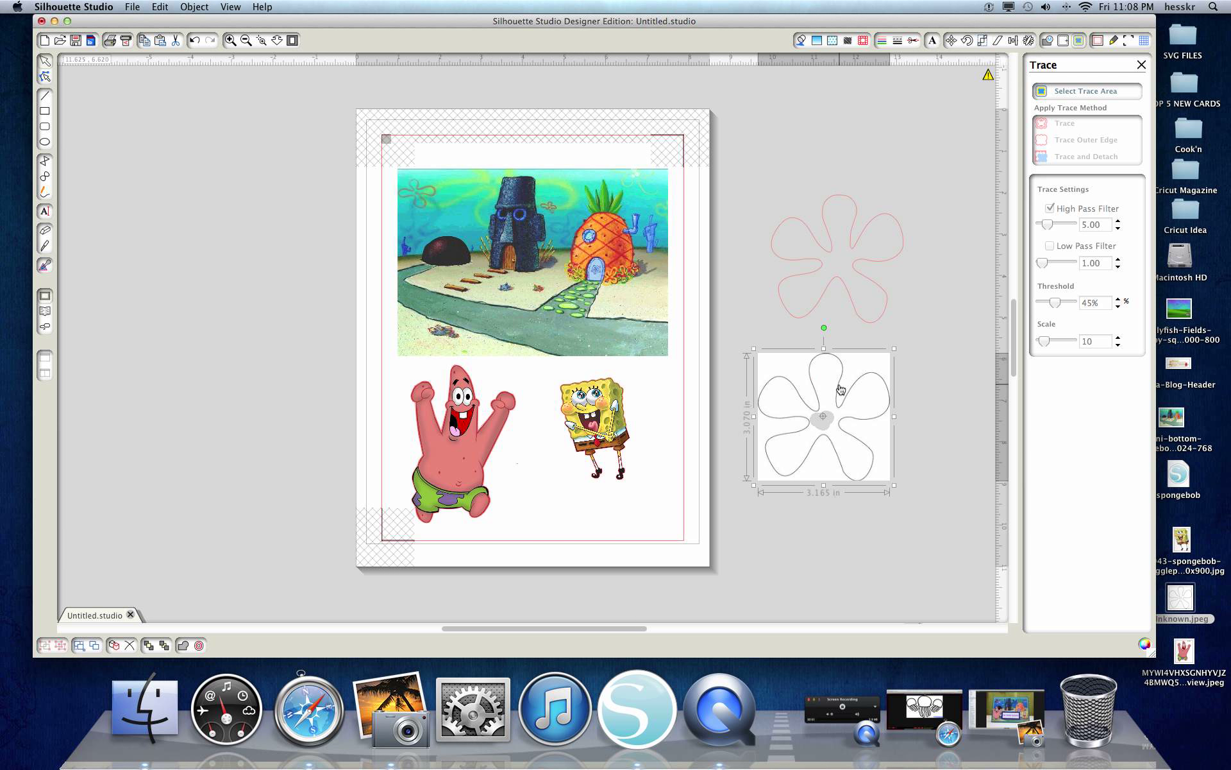
pyautogui.press('Delete')
# Fill the traced flower outline with solid colours, ending on the light brown swatch
pyautogui.click(822, 249)
pyautogui.scroll(-1, 935, 99)
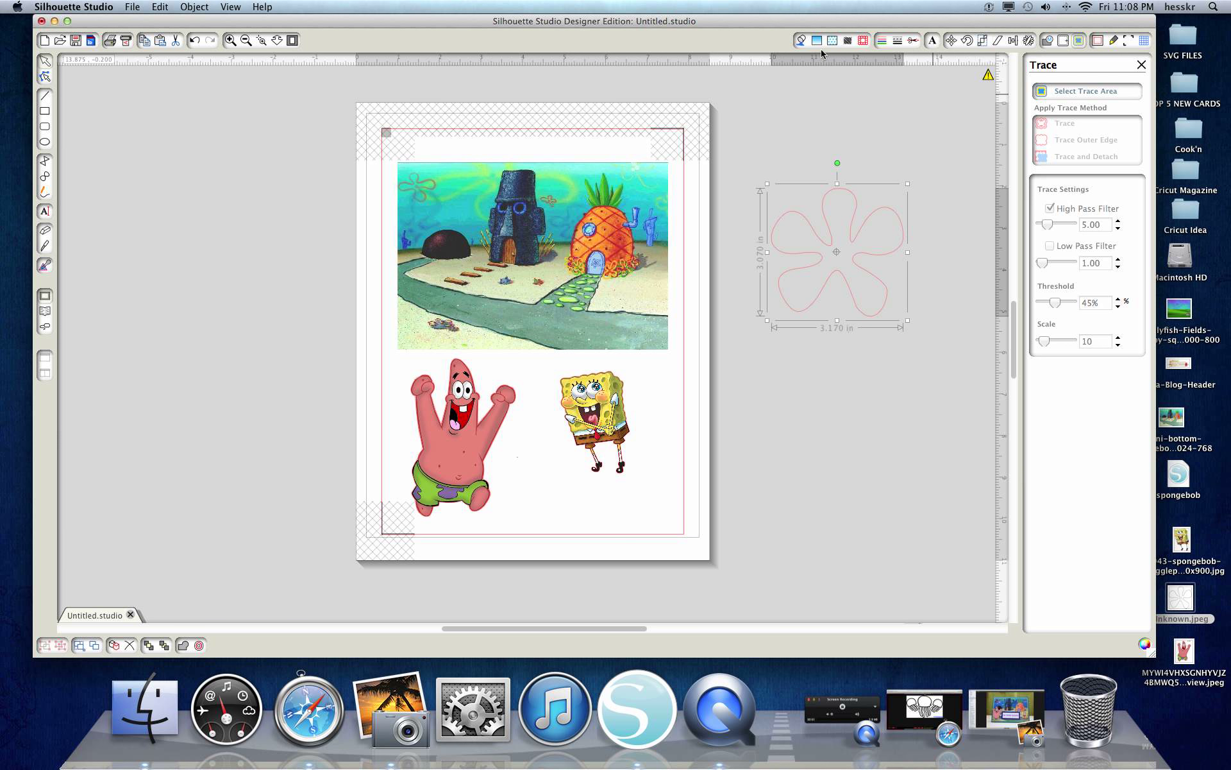
pyautogui.click(801, 42)
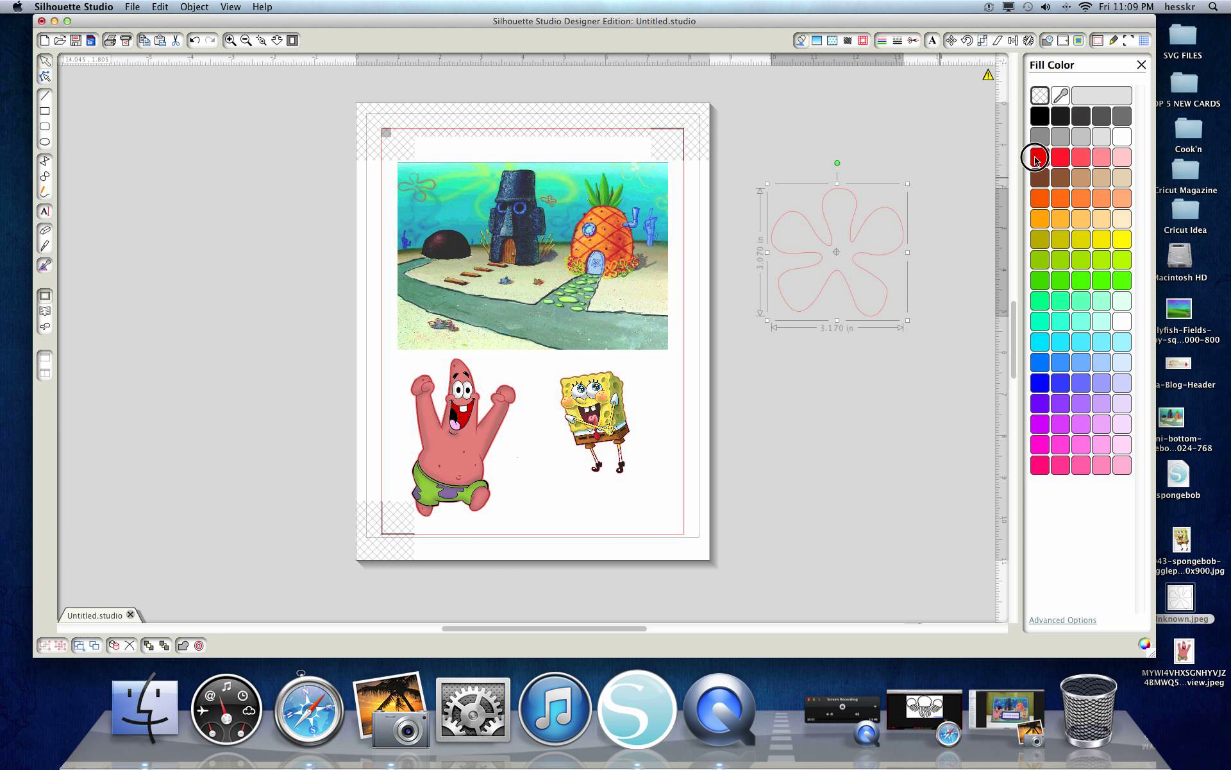
pyautogui.click(1039, 158)
pyautogui.click(1046, 176)
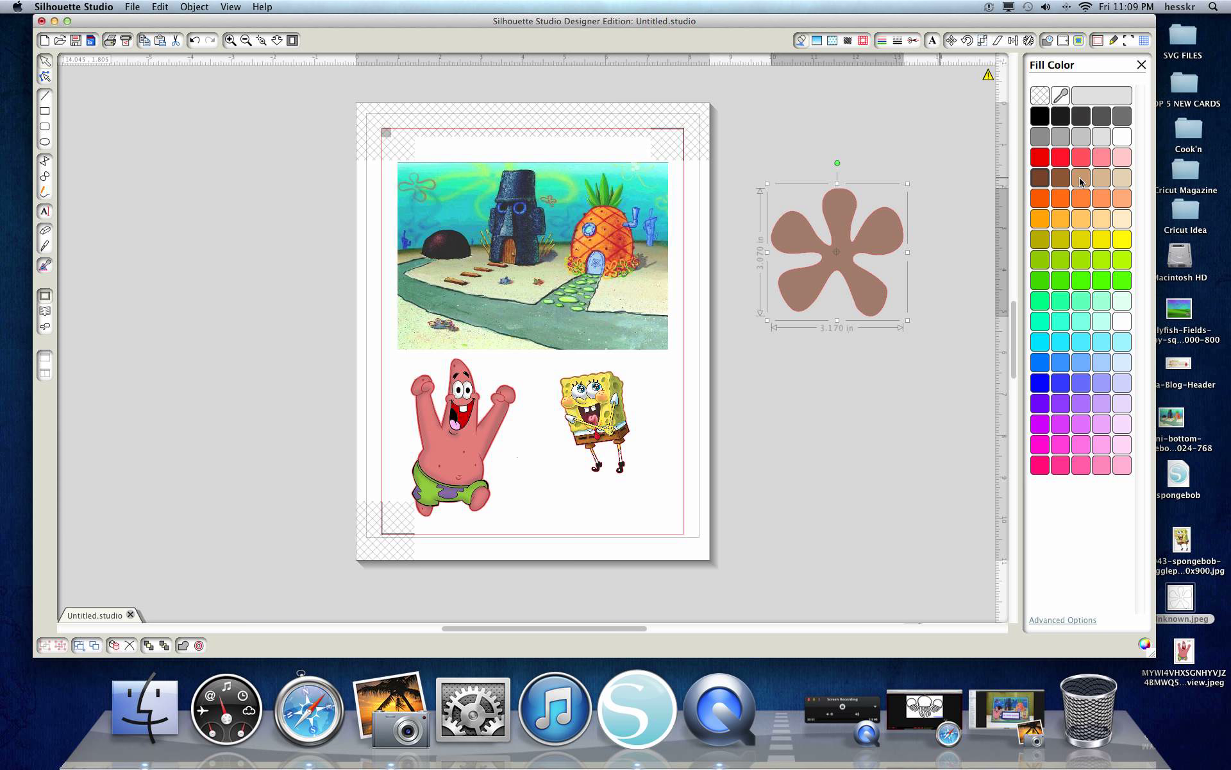
pyautogui.click(1082, 179)
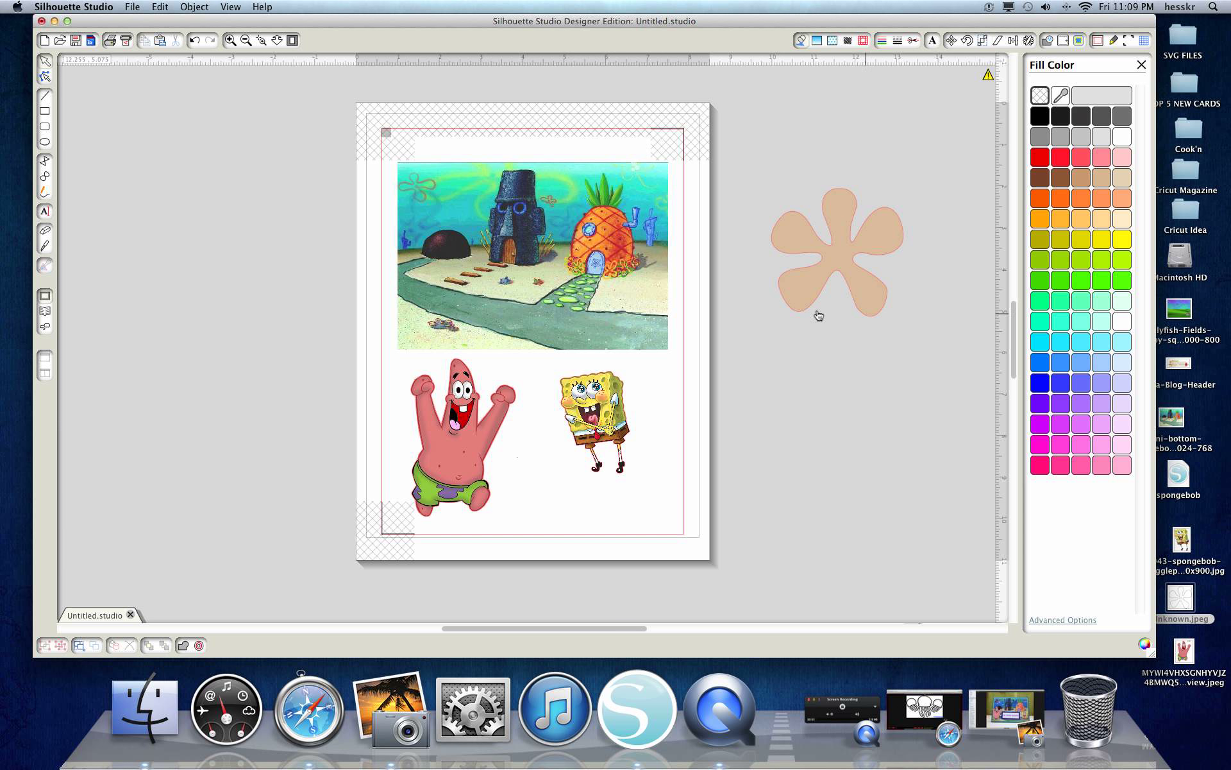
# Apply a cut style to the flower so its outline is cut, and close the cut settings
pyautogui.click(912, 39)
pyautogui.click(1063, 128)
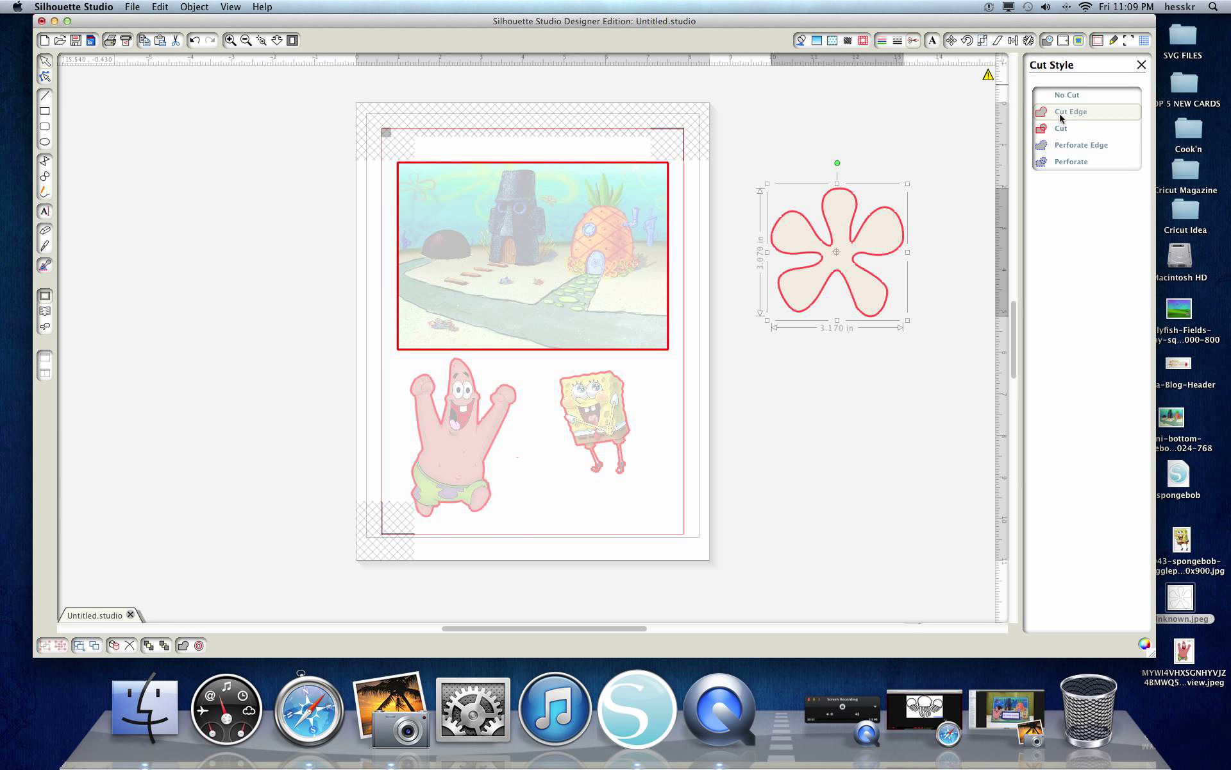
pyautogui.click(888, 431)
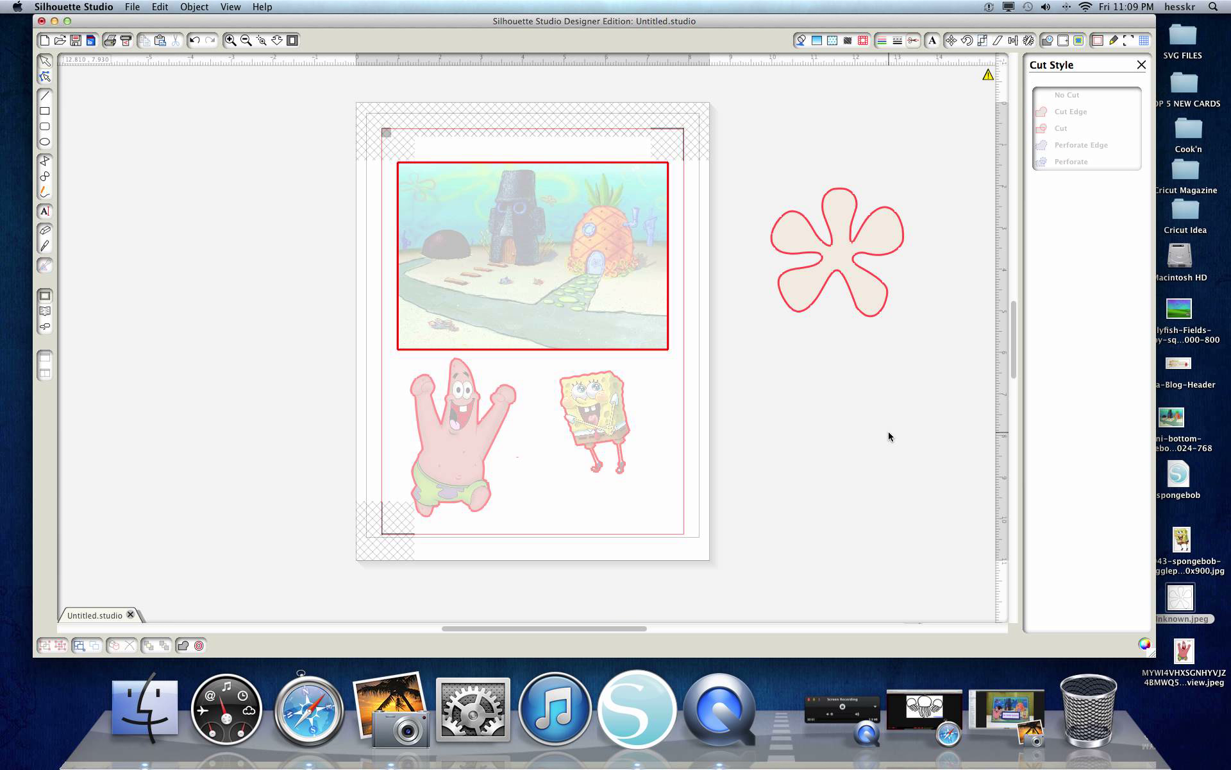
pyautogui.scroll(-1, 888, 432)
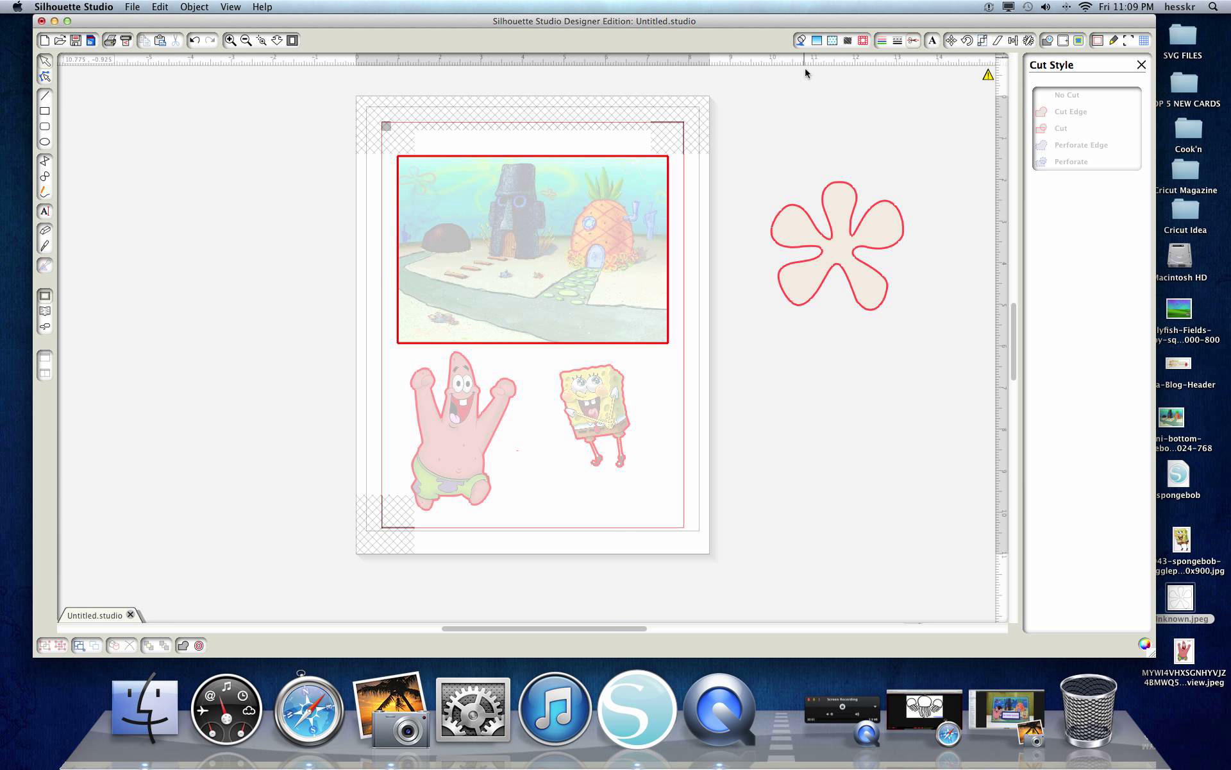
pyautogui.click(1143, 64)
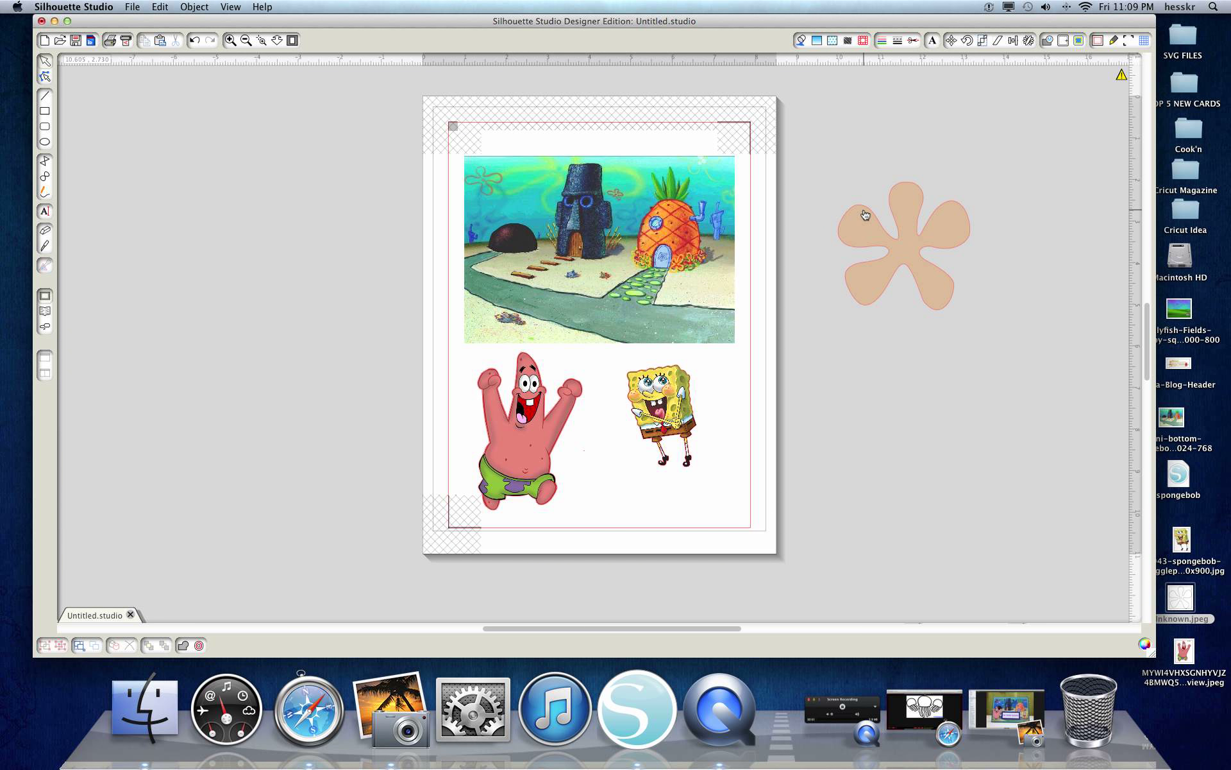
# Select the flower, switch to iPhoto to examine the flower colours on the finished card, and return to Silhouette Studio
pyautogui.click(865, 215)
pyautogui.click(803, 42)
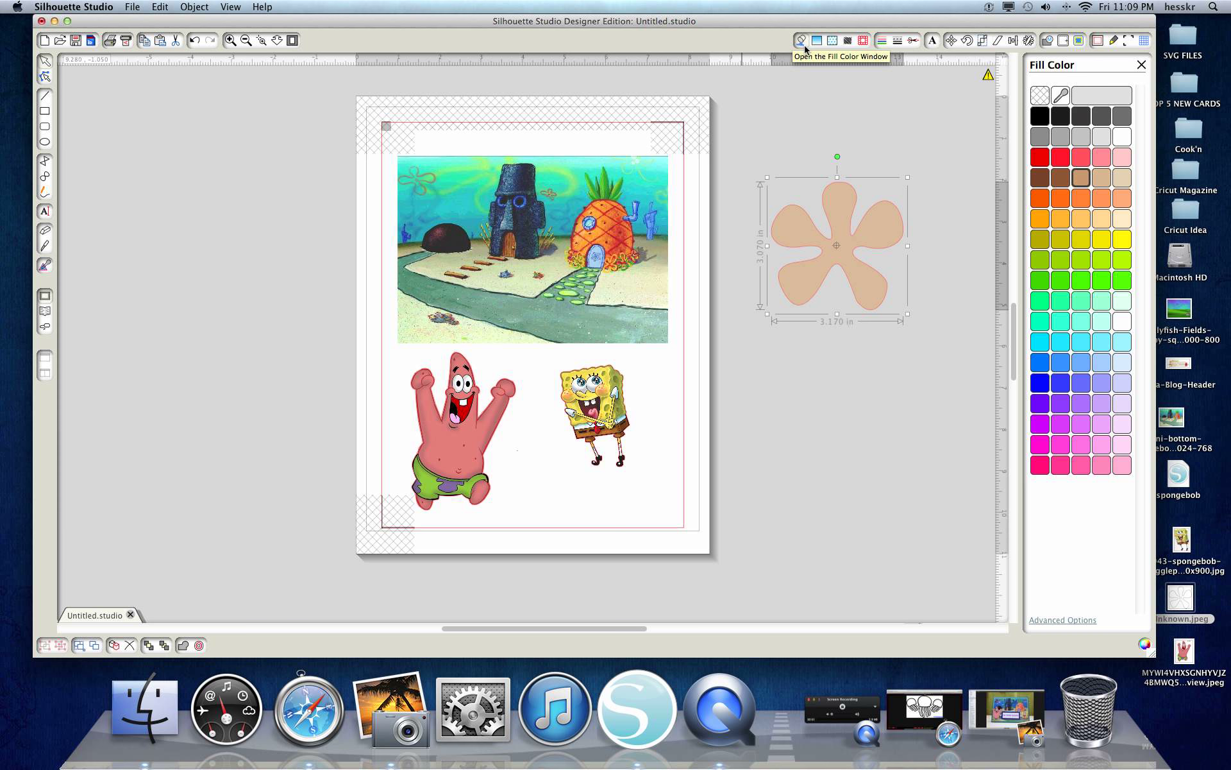
pyautogui.click(391, 709)
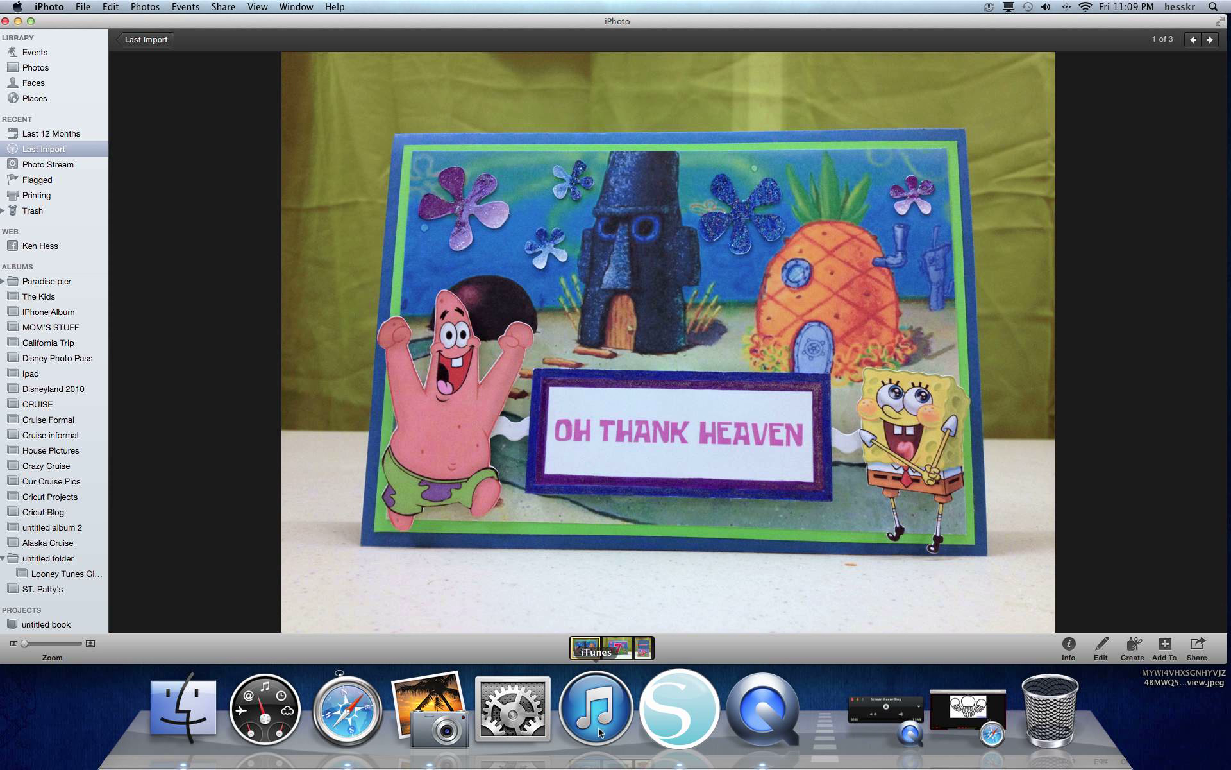
pyautogui.click(664, 715)
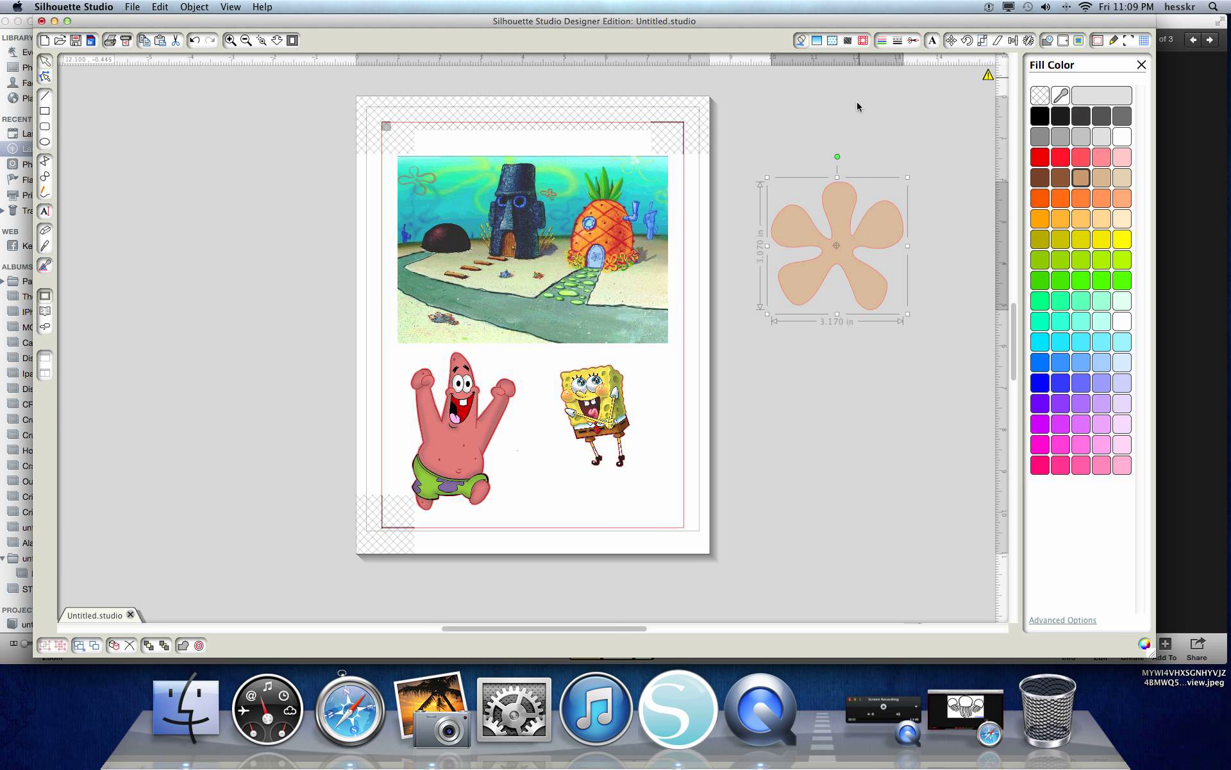
# Try a blue-white-blue gradient fill on the flower, followed by a purple-white-purple one
pyautogui.click(817, 41)
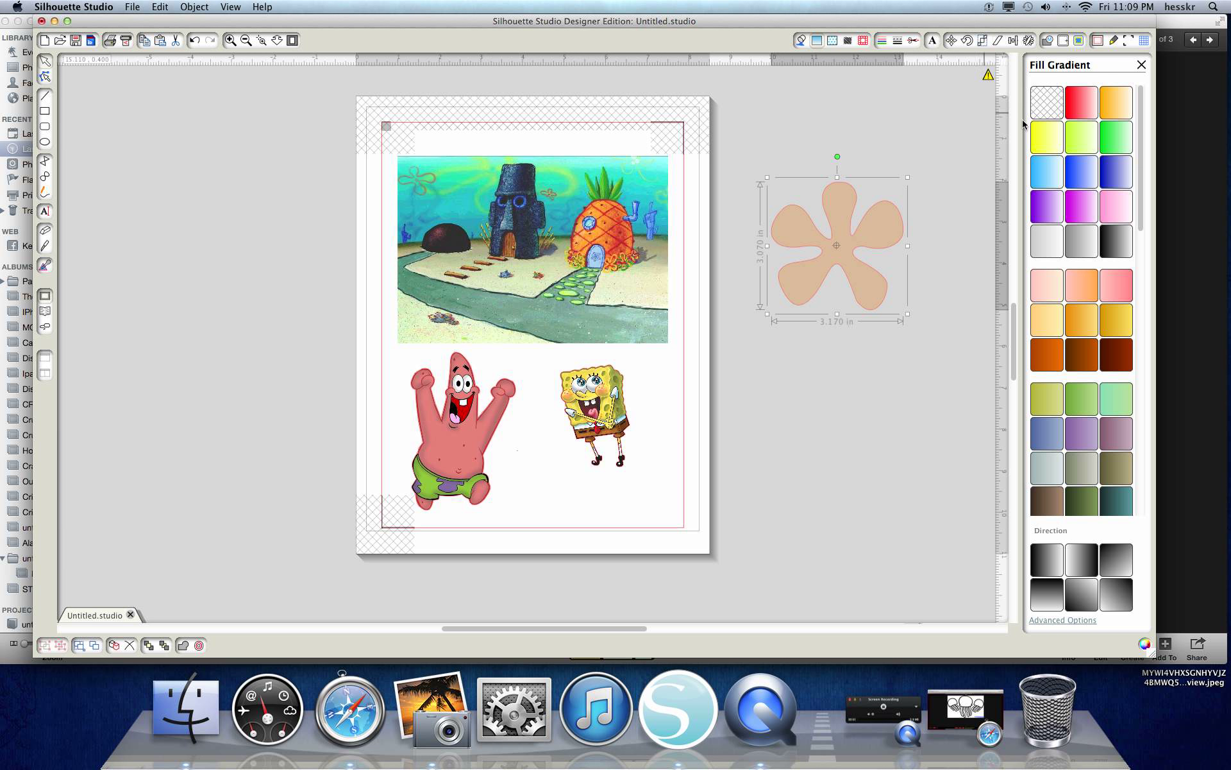
pyautogui.scroll(-6, 1113, 306)
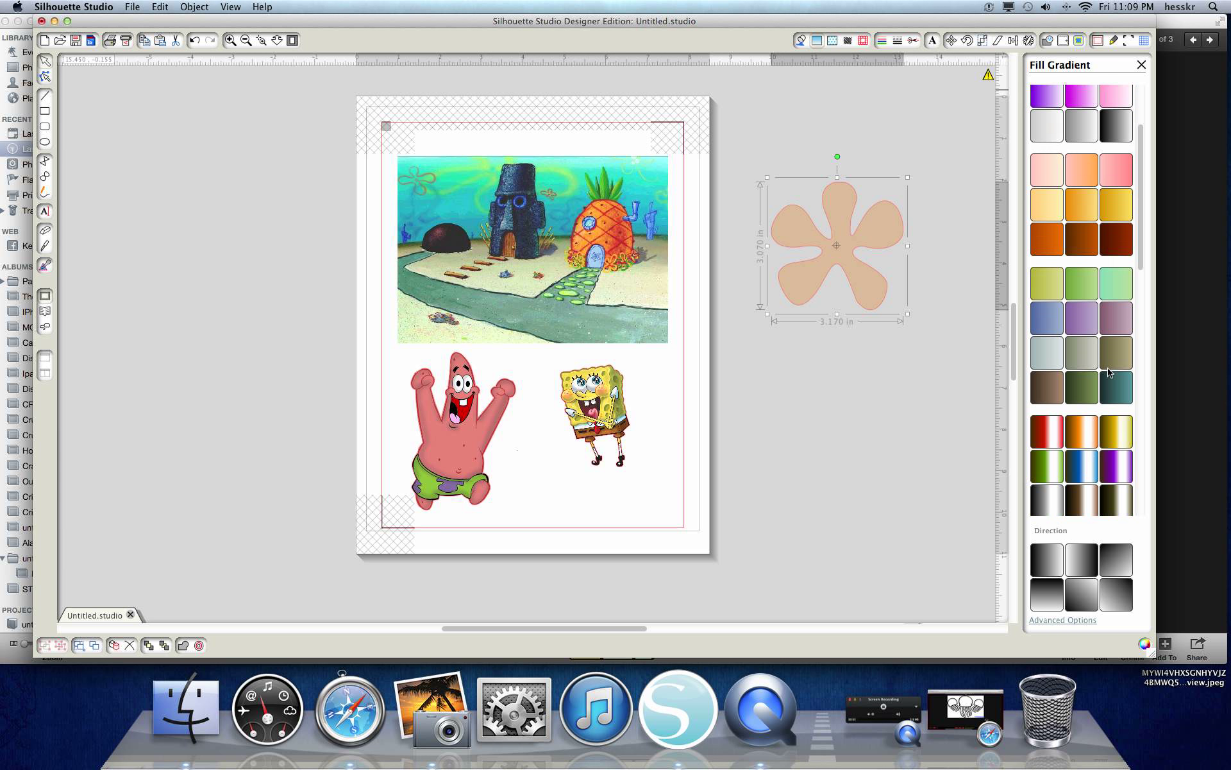
pyautogui.scroll(-2, 1110, 372)
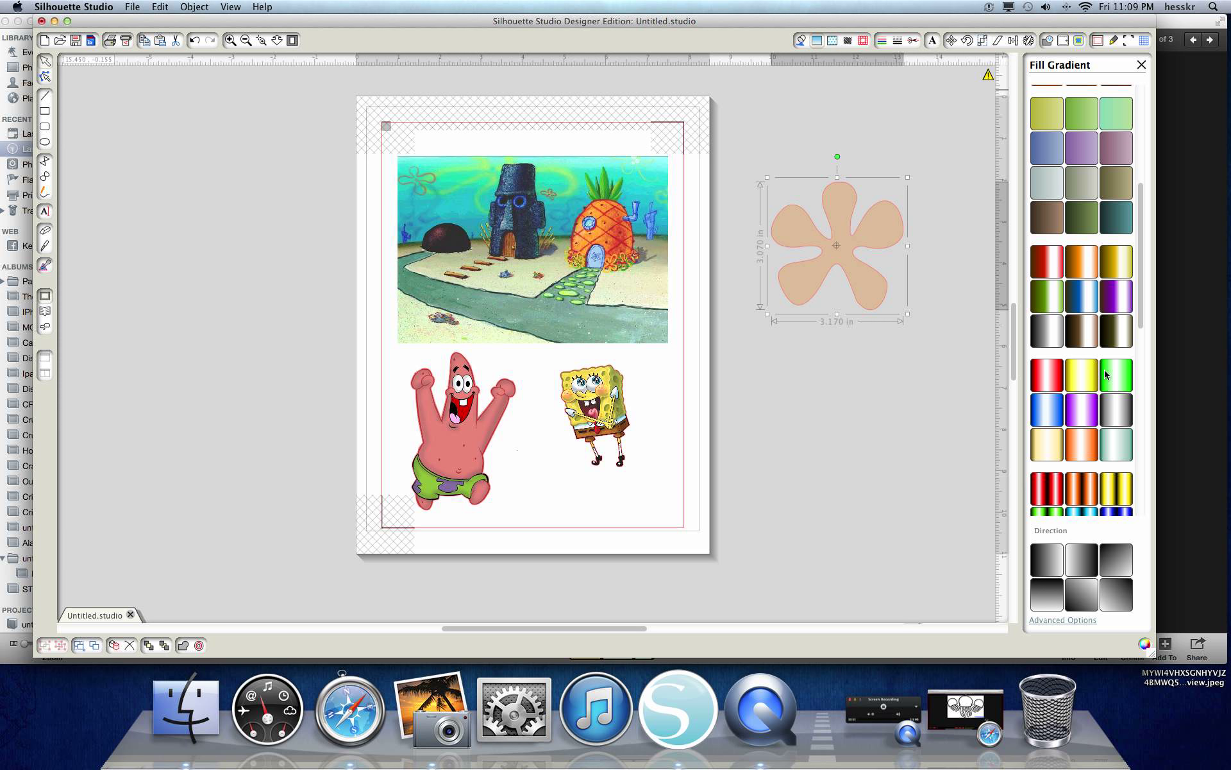
pyautogui.click(1042, 414)
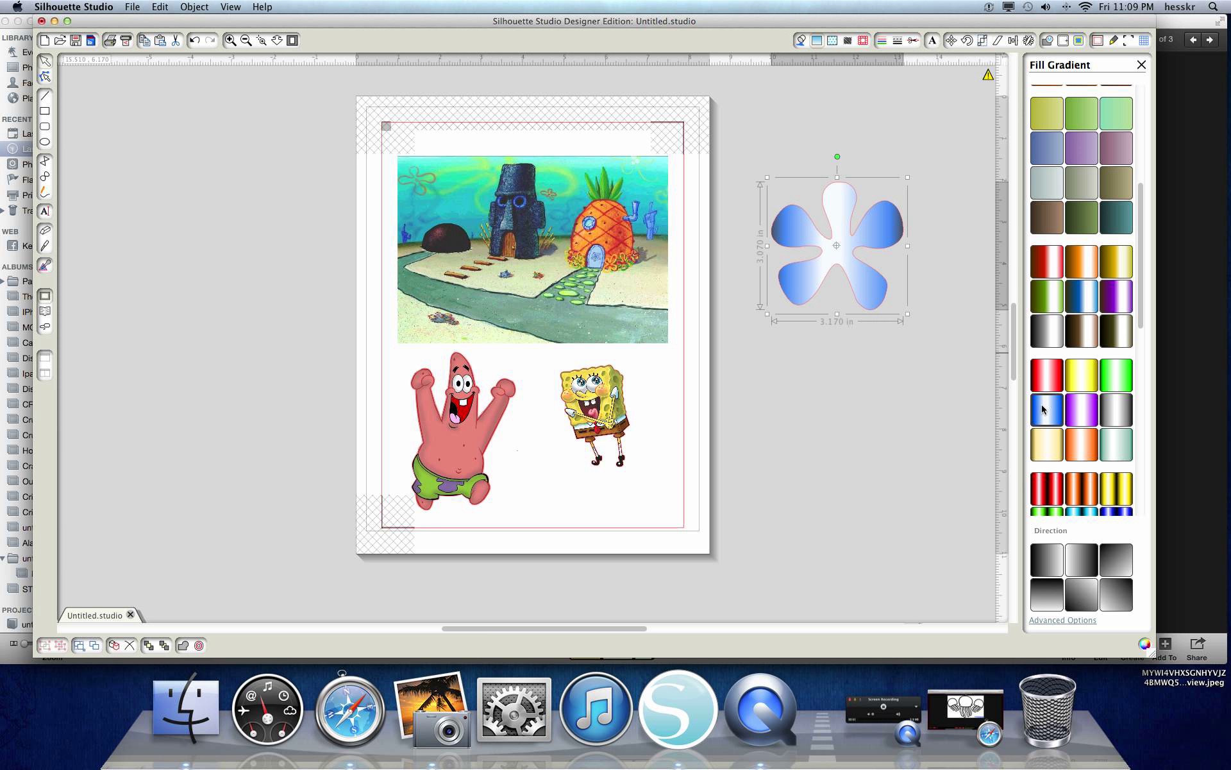
pyautogui.click(1082, 424)
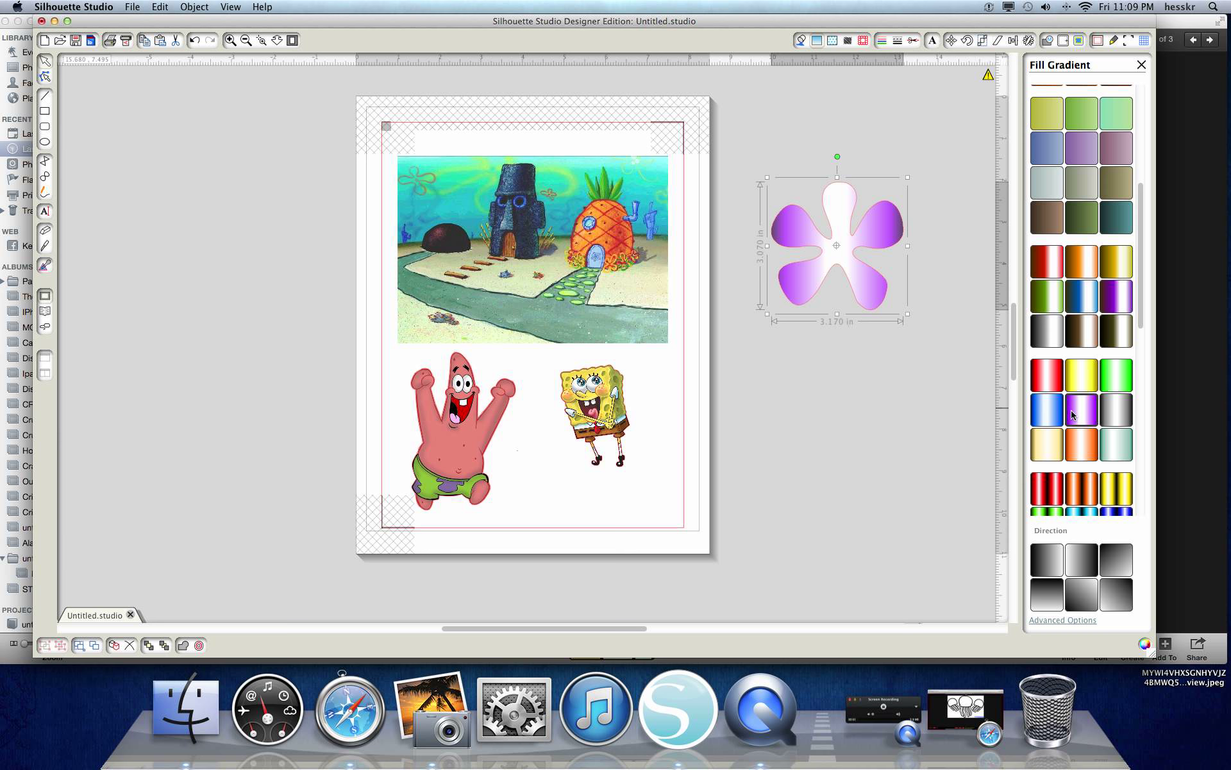
# Try several gradient directions on the flower's purple fill
pyautogui.scroll(-1, 1088, 489)
pyautogui.click(1052, 566)
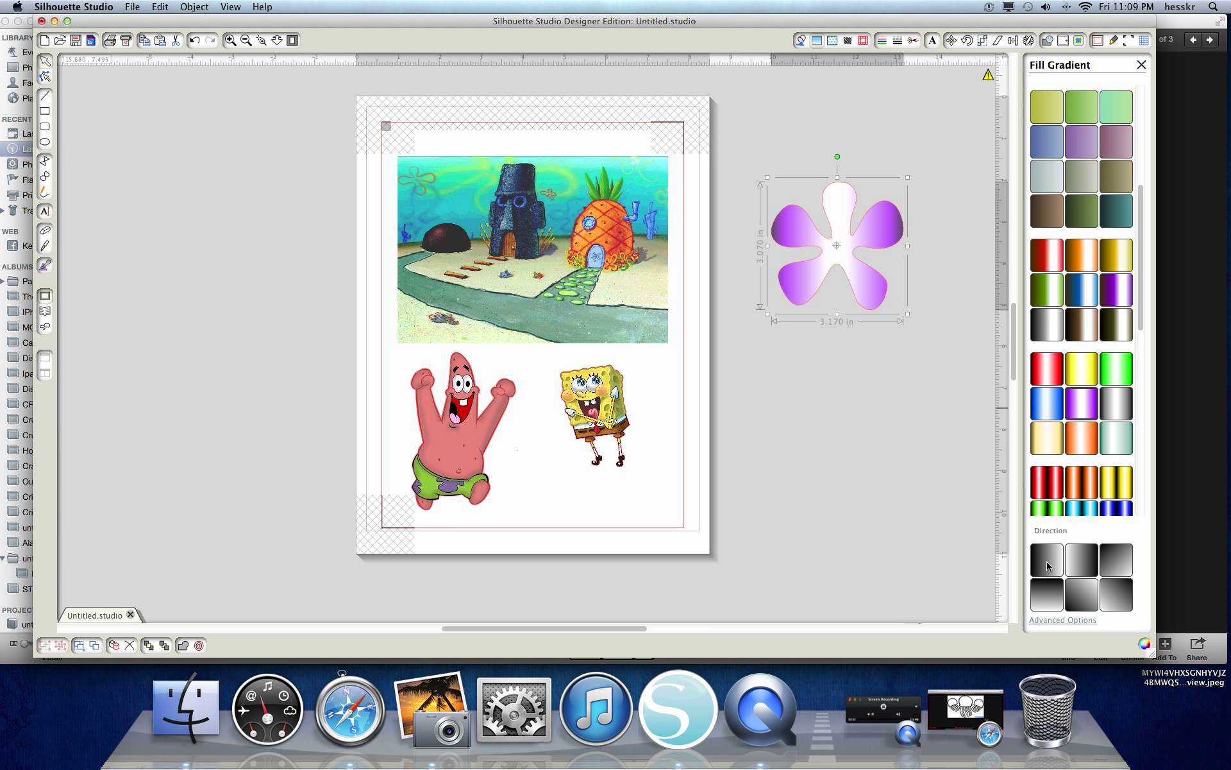
pyautogui.click(1065, 561)
pyautogui.click(1116, 560)
pyautogui.click(1116, 595)
pyautogui.click(1076, 606)
# Fill the flower with the purple-to-white gradient, fading horizontally from purple on its left side to white on its right
pyautogui.scroll(10, 1077, 198)
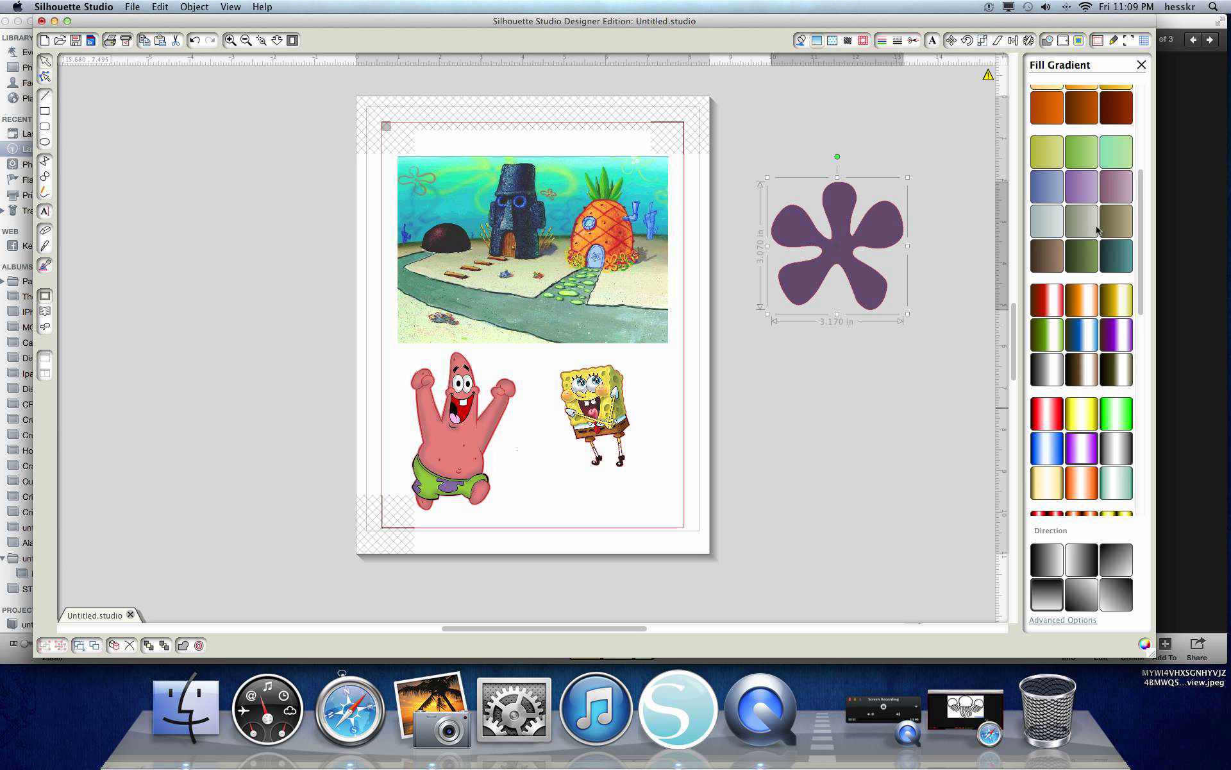
pyautogui.scroll(5, 1077, 197)
pyautogui.click(1047, 136)
pyautogui.click(1057, 205)
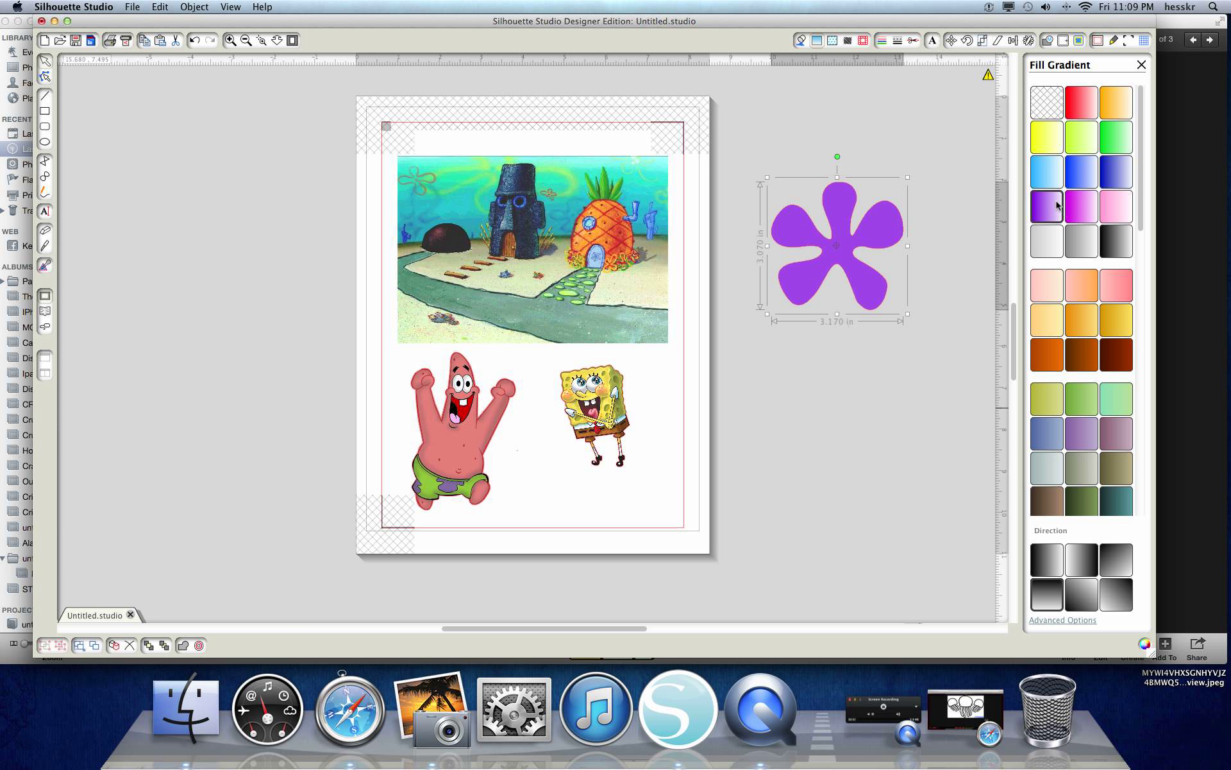
pyautogui.click(1074, 570)
pyautogui.click(1048, 566)
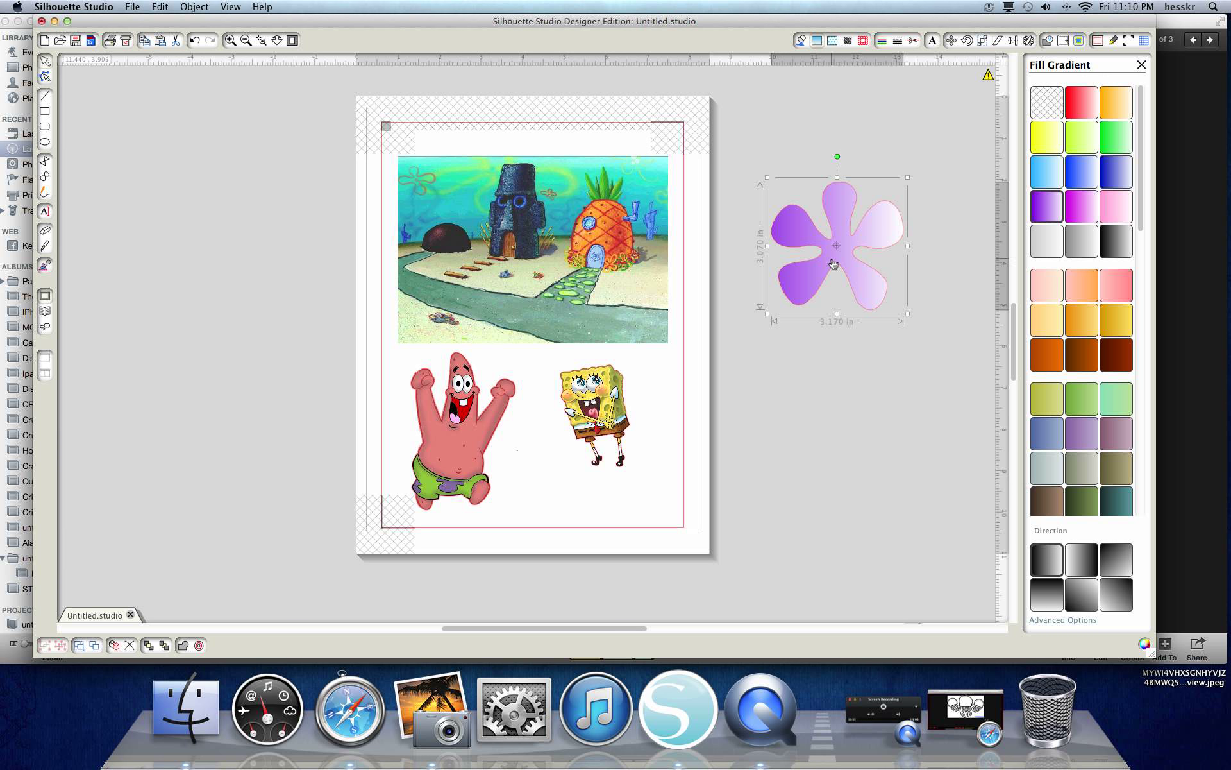
# Check the flower sizes on the finished card in iPhoto and scale the flower to 1.5 in high with the aspect ratio locked
pyautogui.click(431, 705)
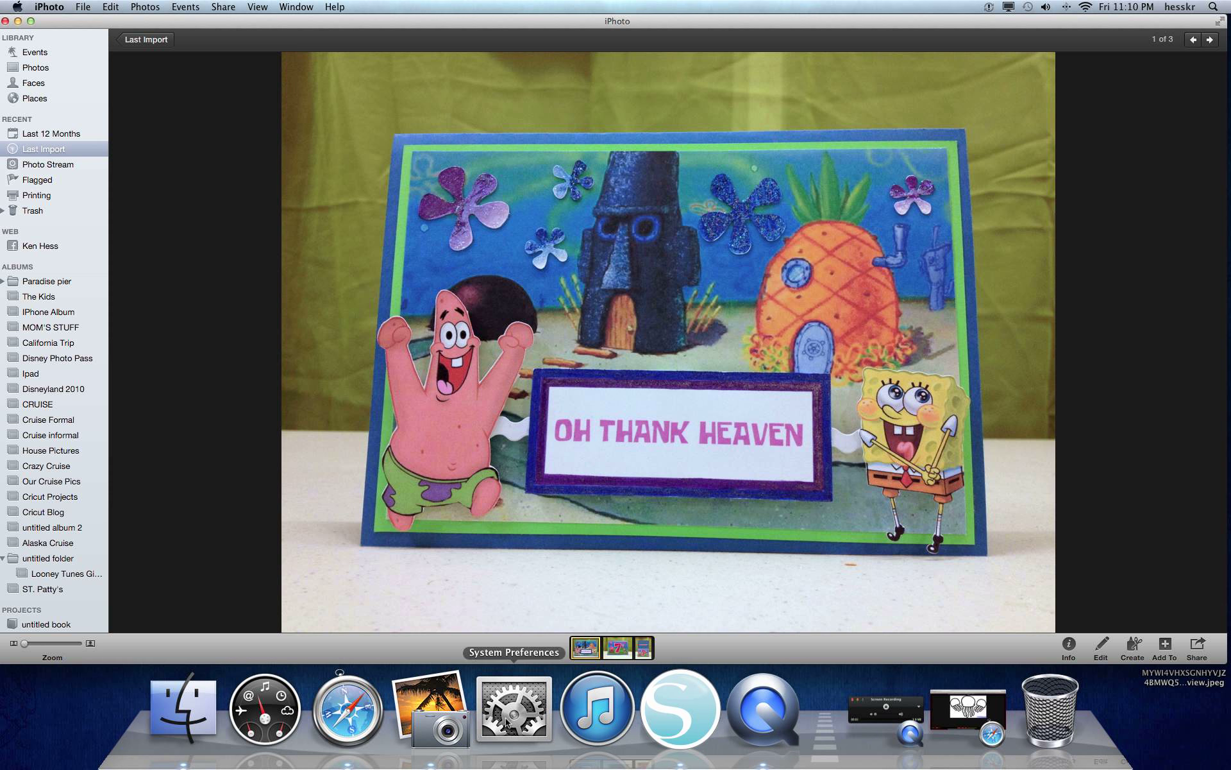
pyautogui.click(667, 713)
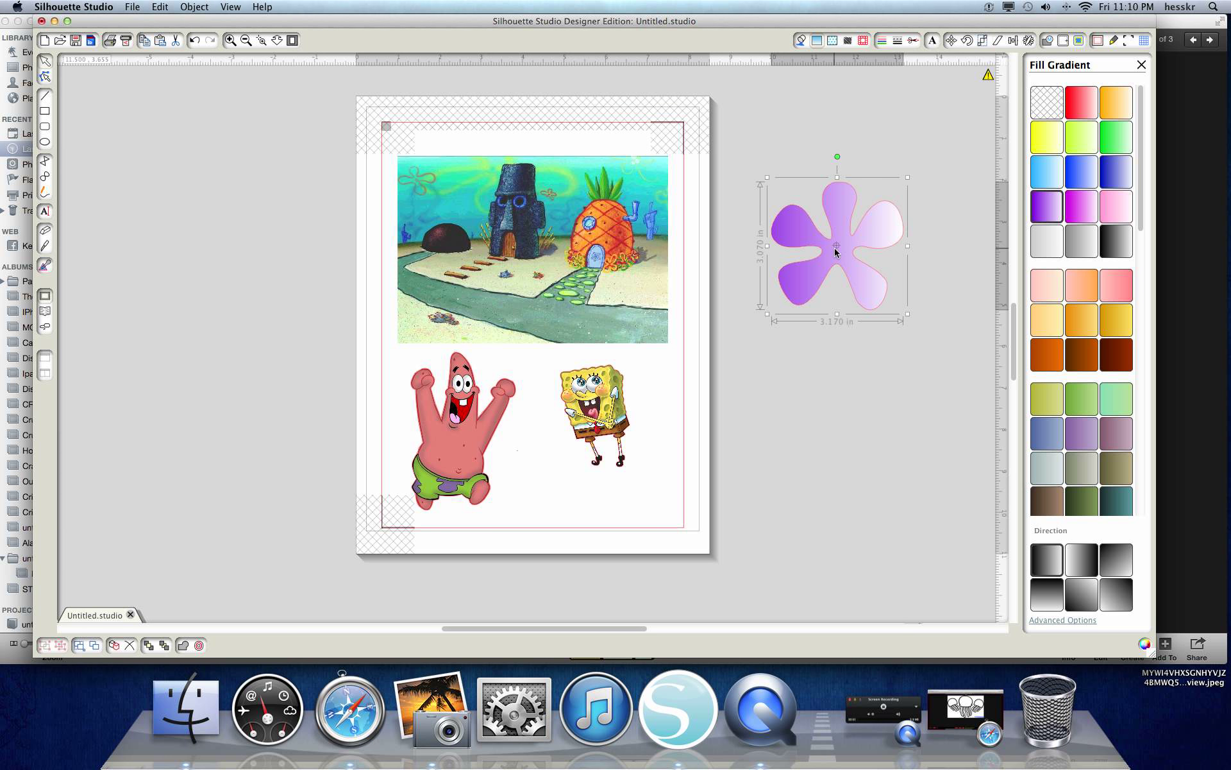
pyautogui.click(982, 40)
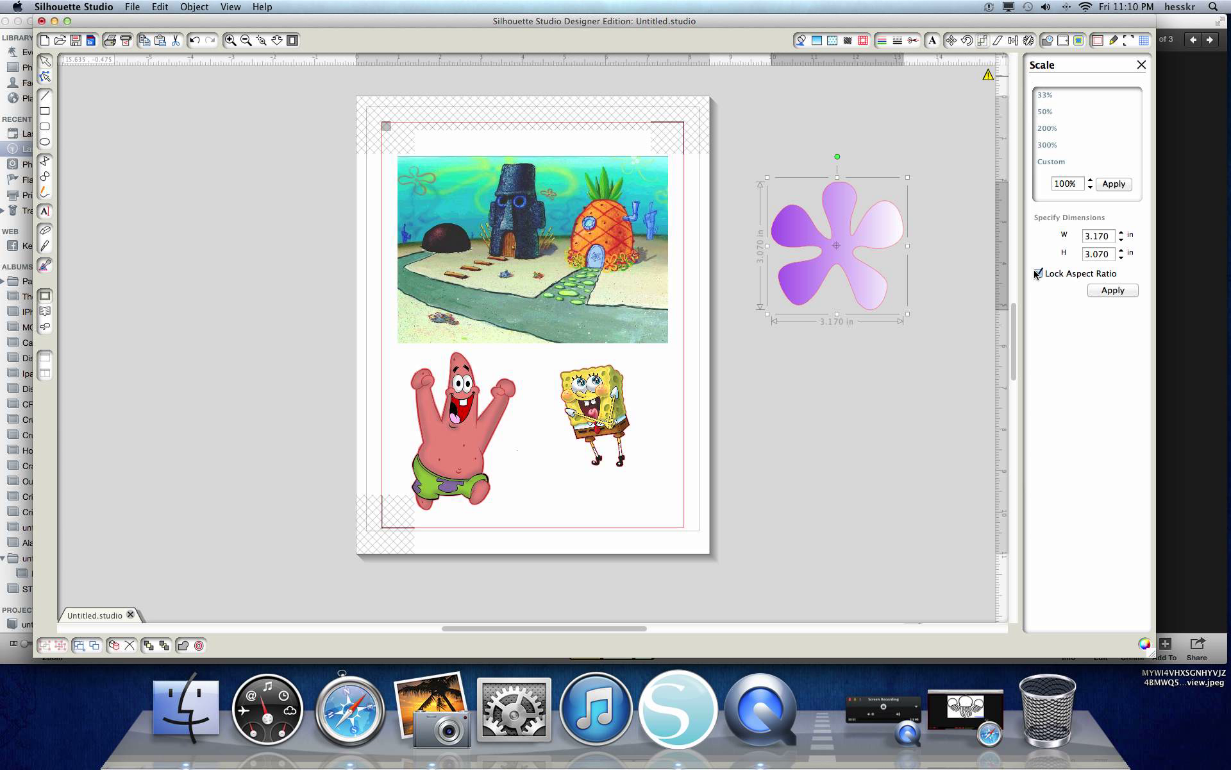
pyautogui.doubleClick(1096, 256)
pyautogui.write('1.5')
pyautogui.click(1116, 293)
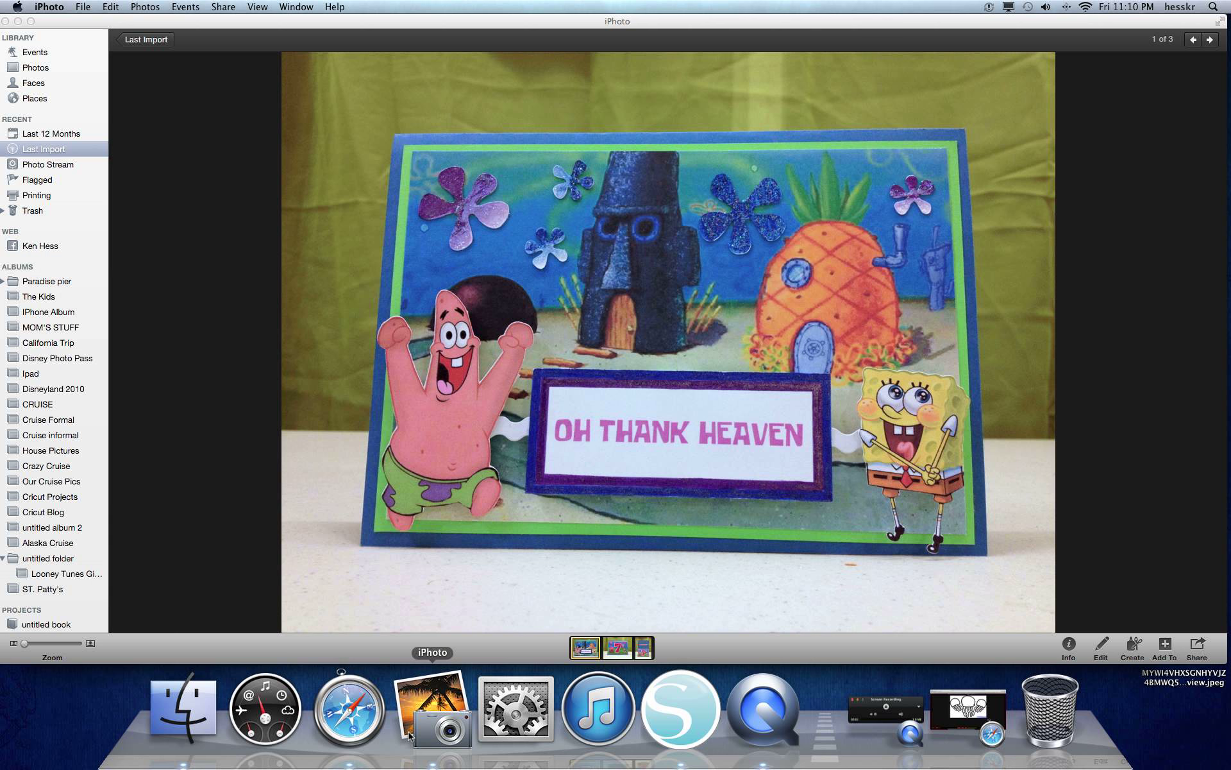
# Check the card photo in iPhoto again, duplicate the purple flower twice, and spread the flowers out right of the page
pyautogui.click(431, 708)
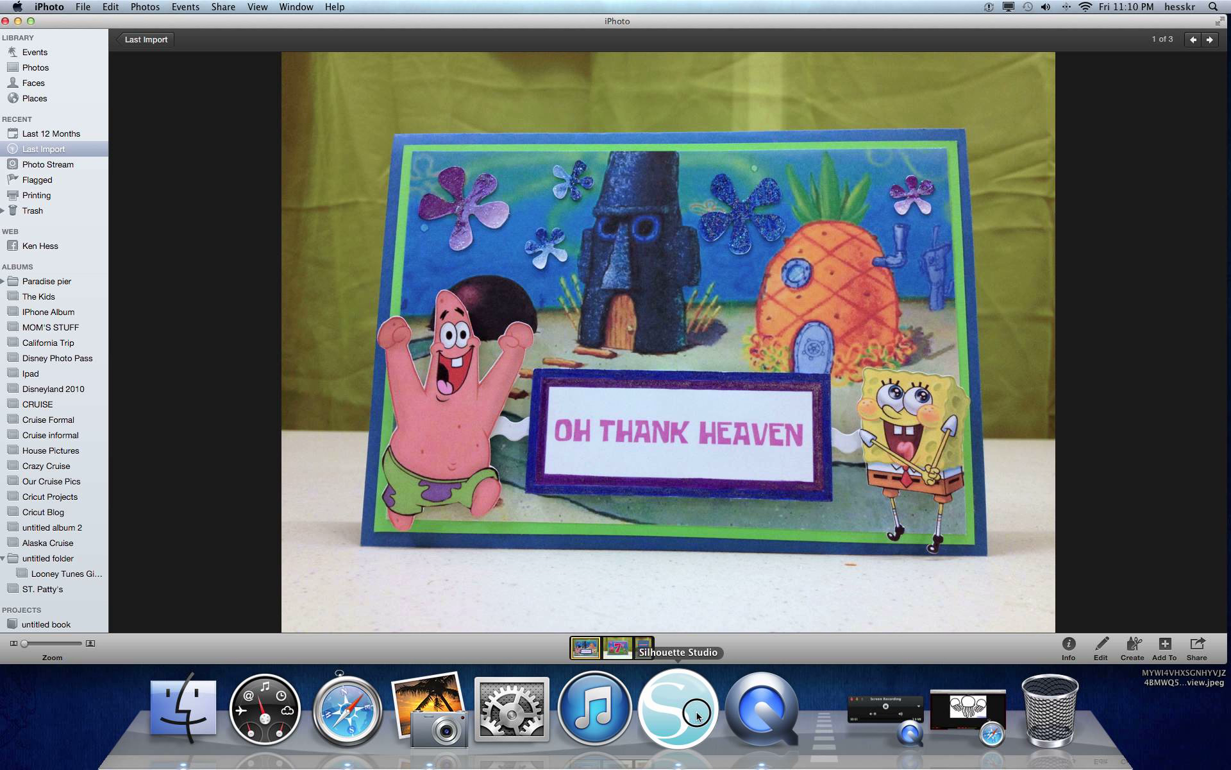
pyautogui.click(678, 709)
pyautogui.rightClick(850, 259)
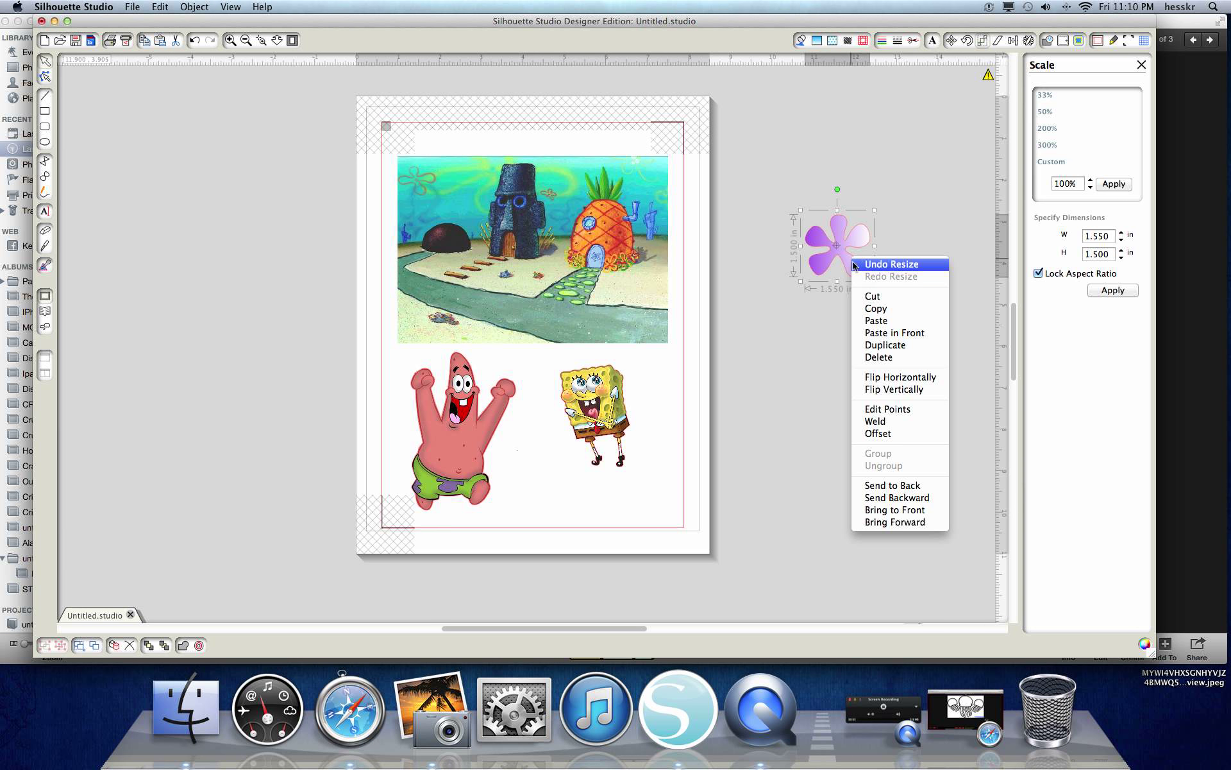
pyautogui.click(892, 348)
pyautogui.moveTo(840, 244); pyautogui.dragTo(920, 153)
pyautogui.rightClick(918, 147)
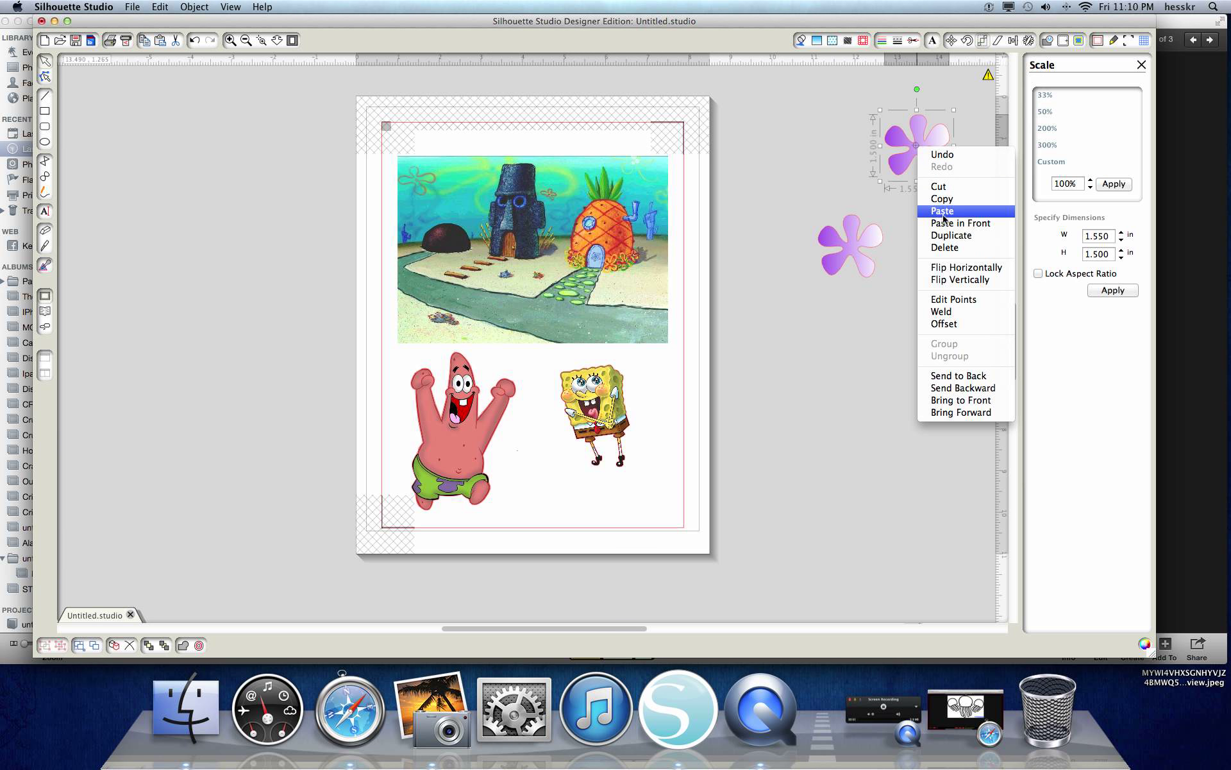
pyautogui.click(951, 236)
pyautogui.moveTo(919, 149); pyautogui.dragTo(957, 253)
# Duplicate the upper flower twice more, placing one copy to its left and the other below the middle row
pyautogui.rightClick(918, 144)
pyautogui.click(950, 231)
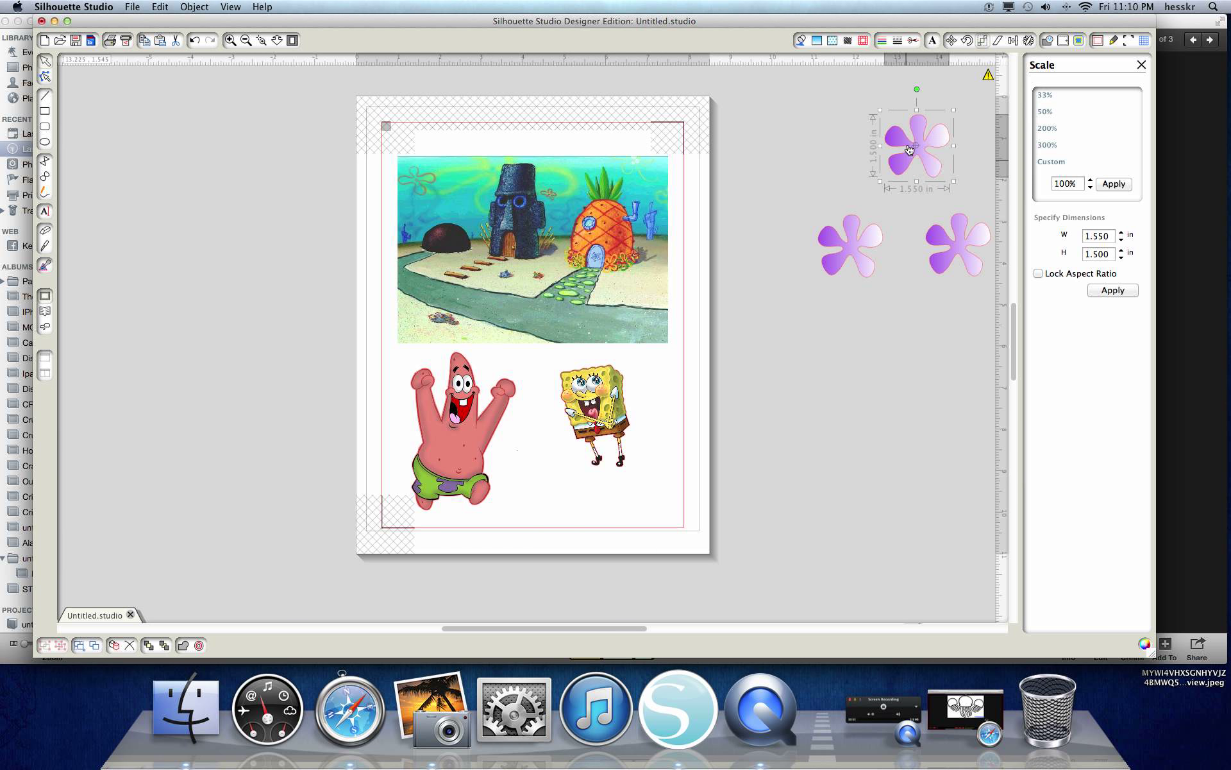
pyautogui.moveTo(923, 151); pyautogui.dragTo(837, 155)
pyautogui.rightClick(935, 159)
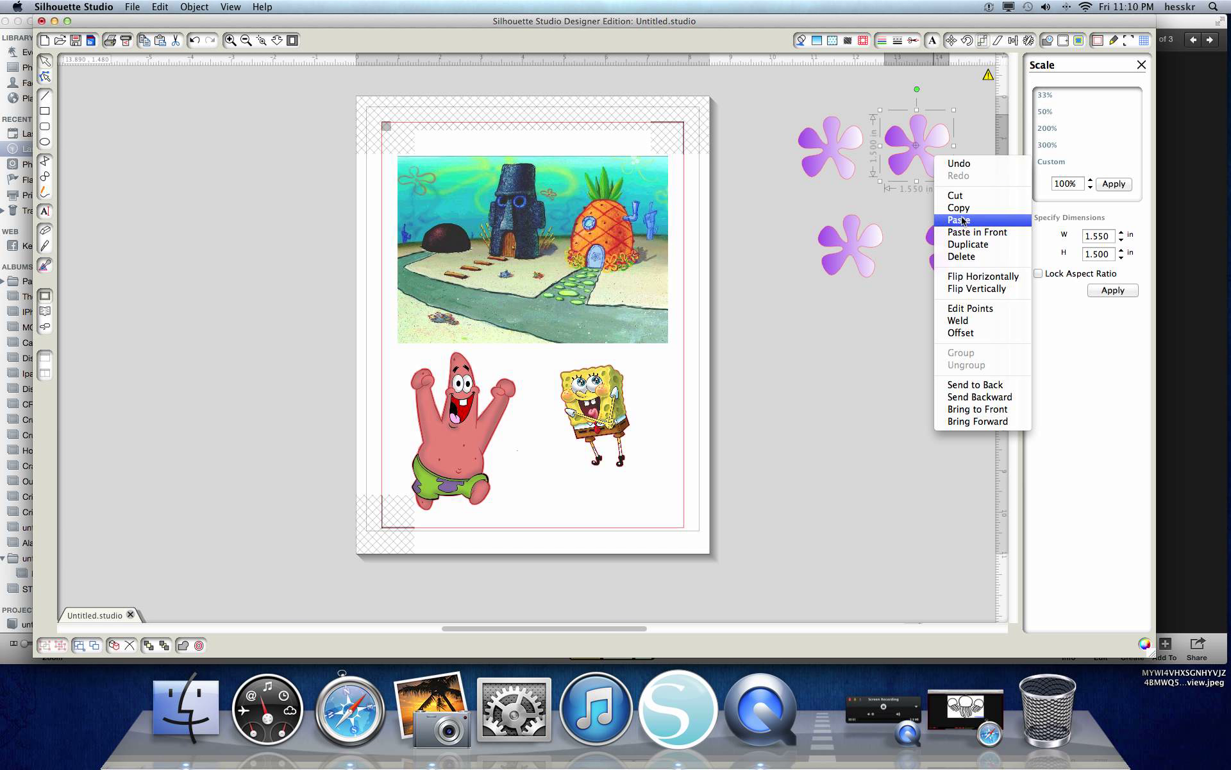
pyautogui.click(962, 246)
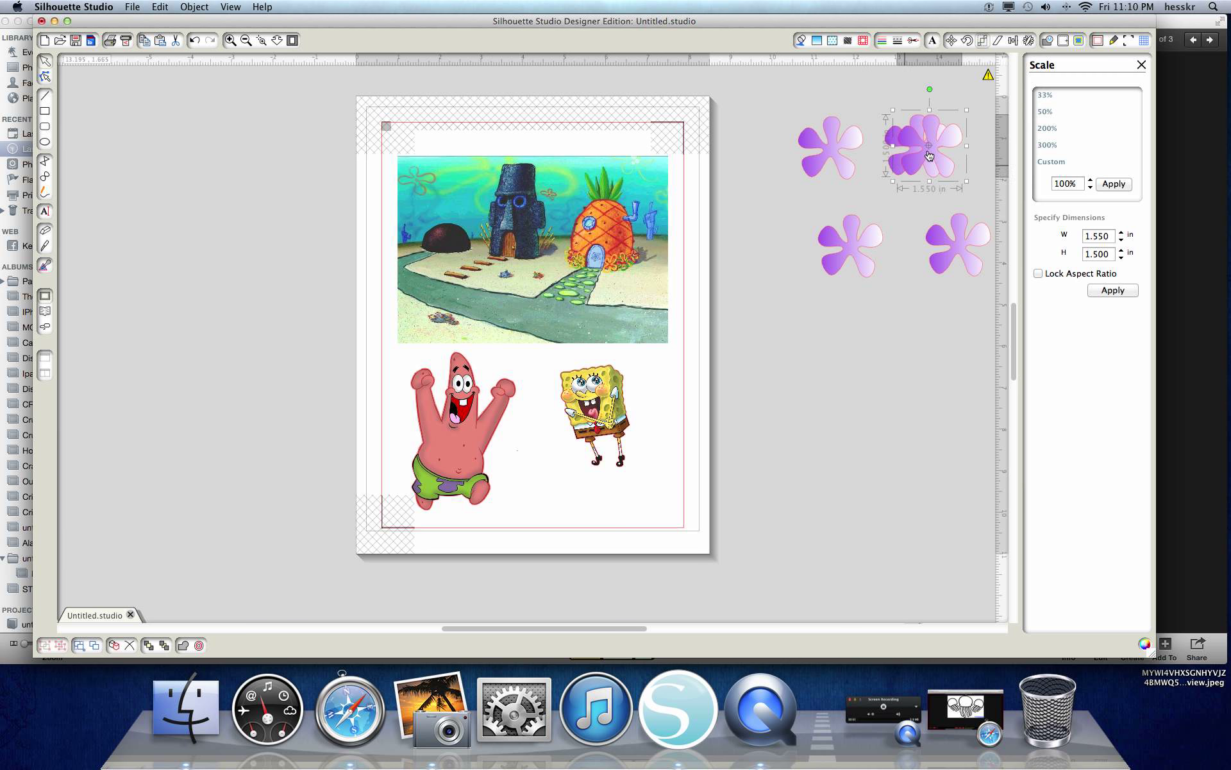
pyautogui.moveTo(929, 157); pyautogui.dragTo(895, 350)
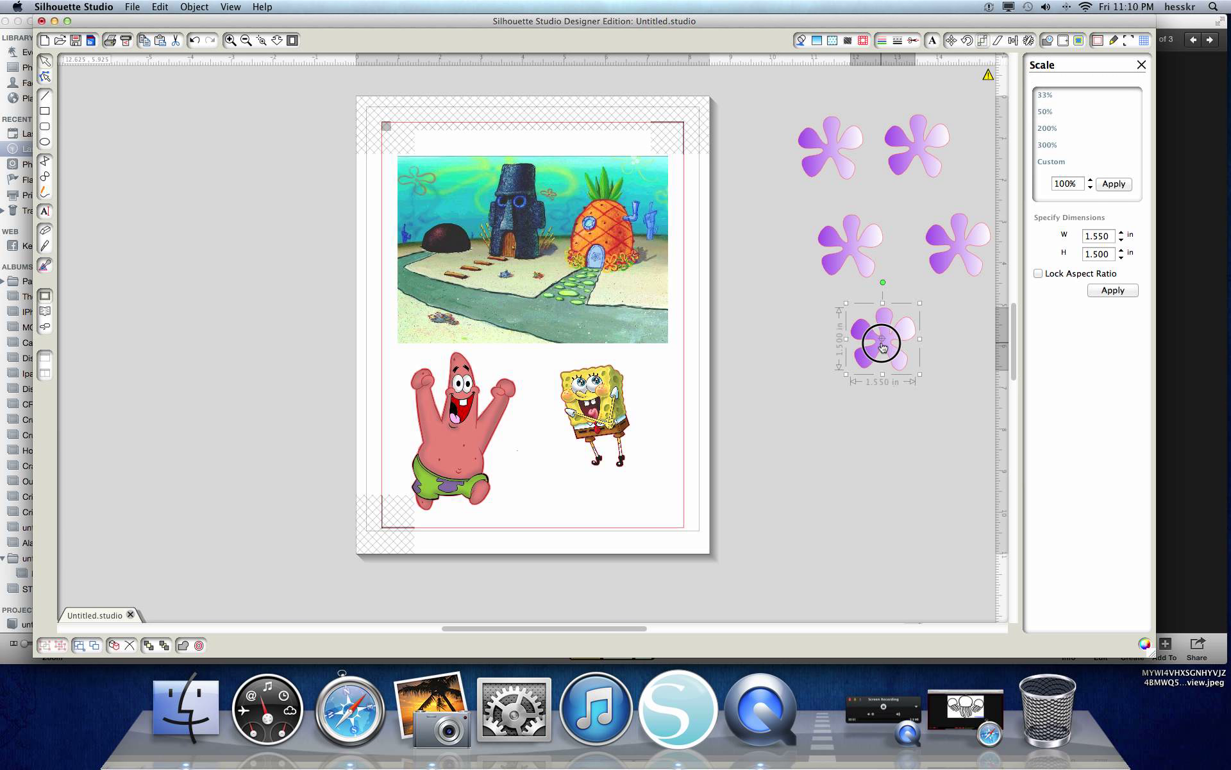
# Scale the left flower of the middle row to 1.0 in high with the aspect ratio locked
pyautogui.click(835, 250)
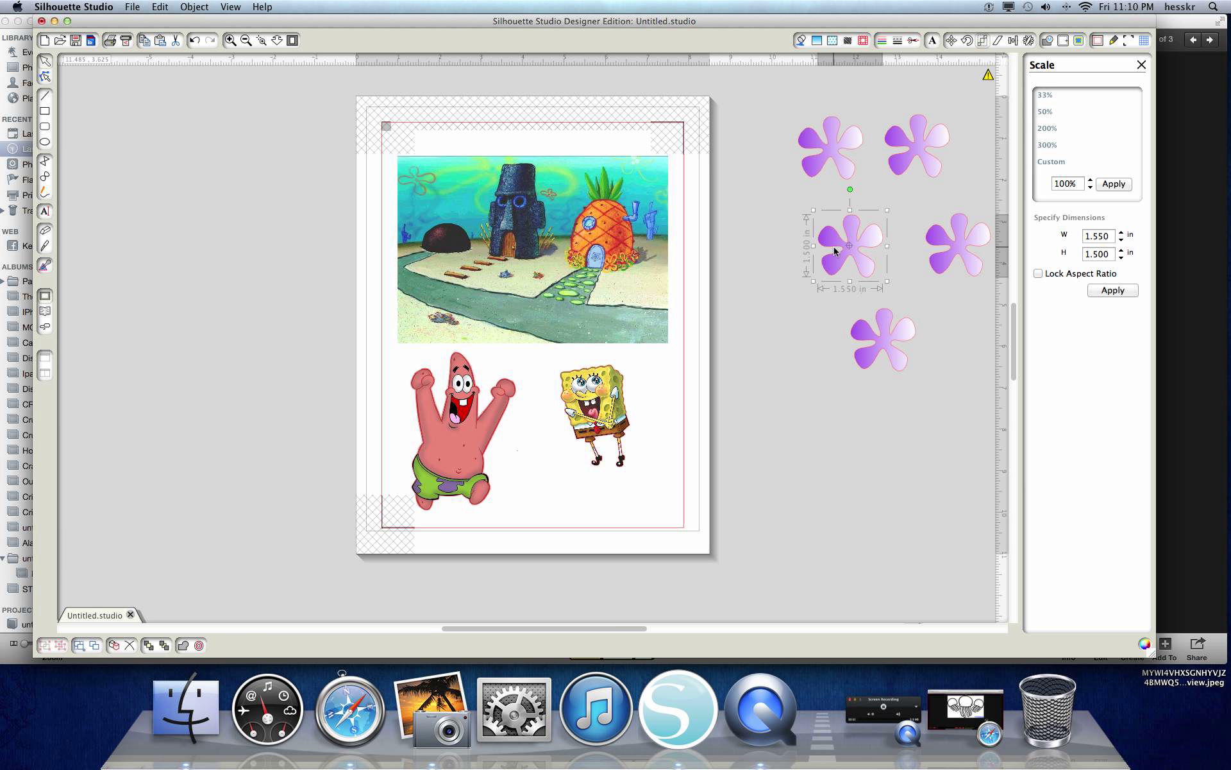
pyautogui.click(1039, 274)
pyautogui.doubleClick(1094, 255)
pyautogui.write('1.5')
pyautogui.write('0')
pyautogui.press('Return')
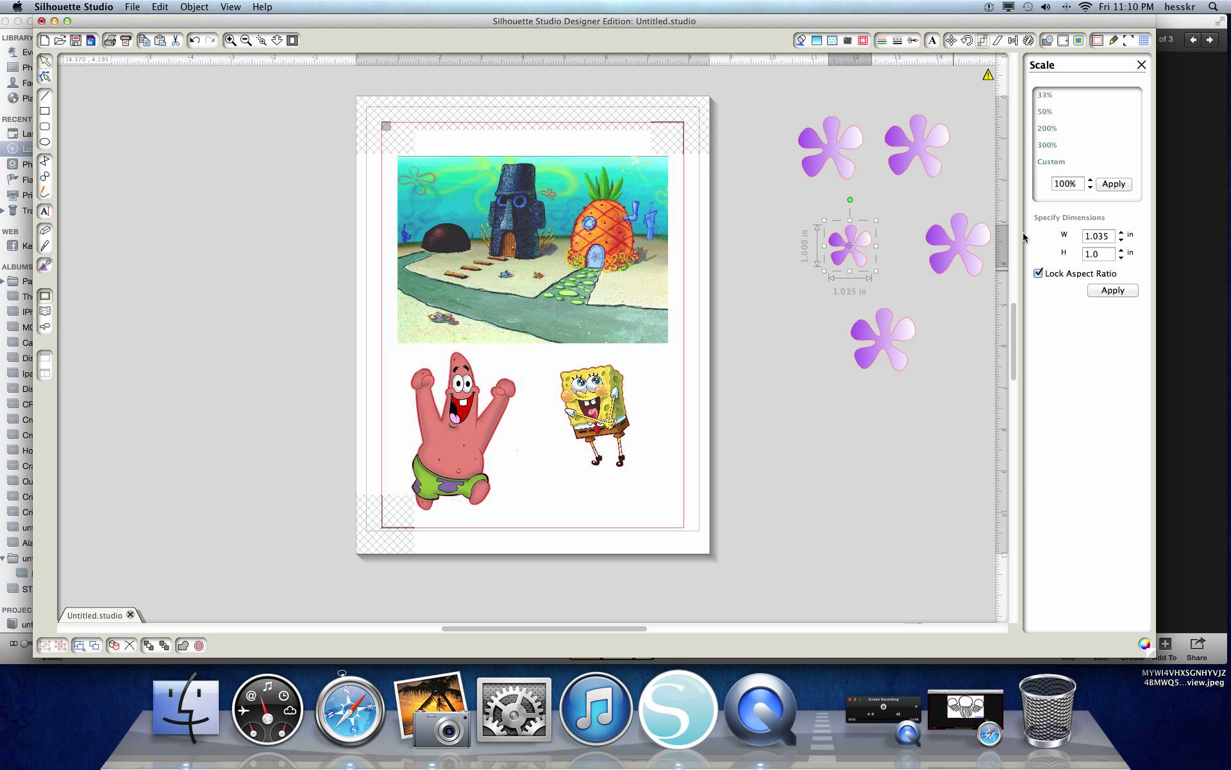
# Scale the right flower of the middle row to .50 in high, keeping its proportions
pyautogui.click(959, 246)
pyautogui.doubleClick(1100, 254)
pyautogui.write('.50')
pyautogui.press('Return')
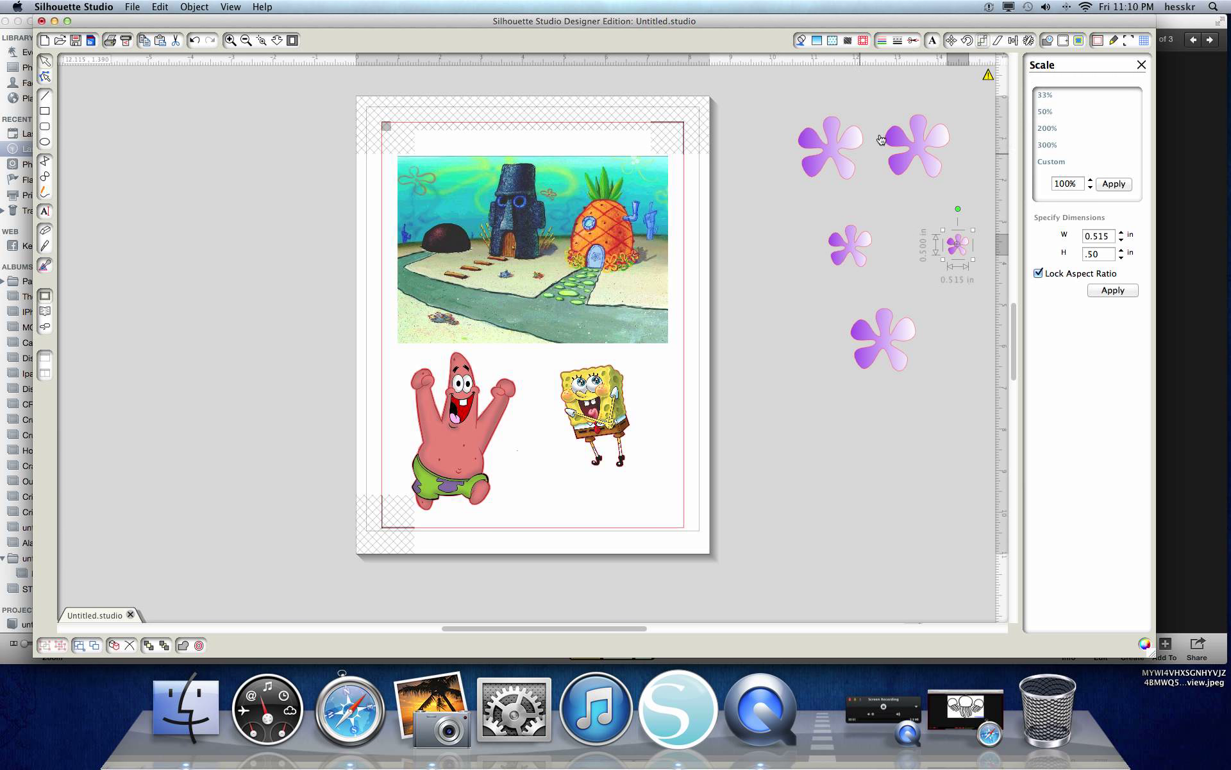
# Scale the right flower of the upper row to 1.25 in high, keeping its proportions
pyautogui.click(930, 139)
pyautogui.doubleClick(1094, 255)
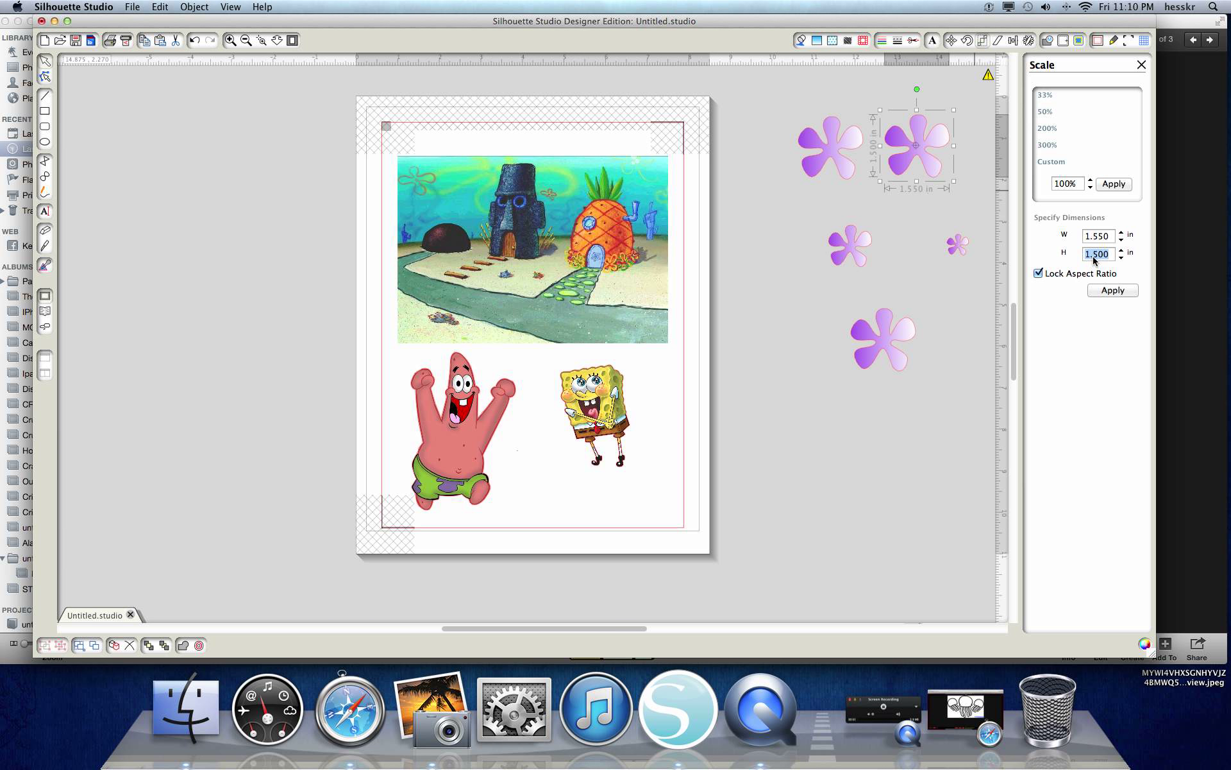
pyautogui.write('1')
pyautogui.press('Return')
# Scale the left flower of the upper row to 1.1 in high, keeping its proportions
pyautogui.click(843, 163)
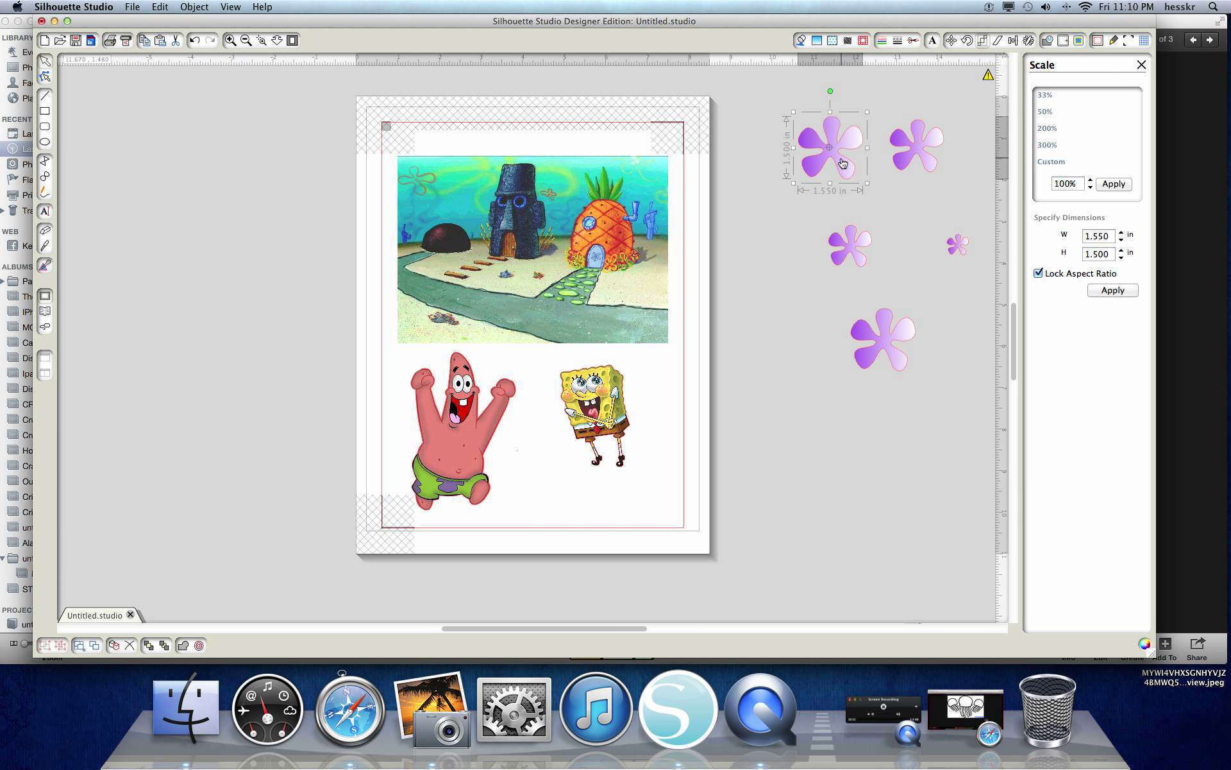
pyautogui.doubleClick(1105, 254)
pyautogui.write('1.1')
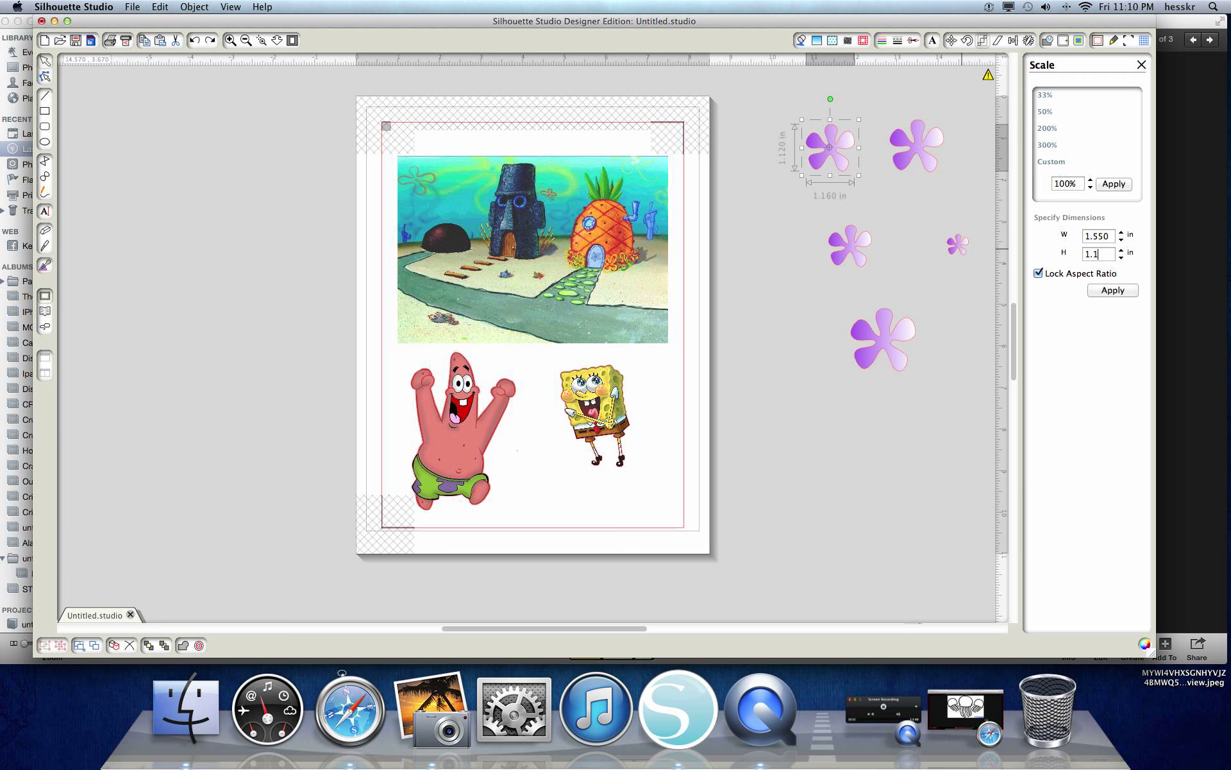
# Fill the upper row's right flower with the blue gradient and set the gradient to a diagonal direction
pyautogui.click(926, 161)
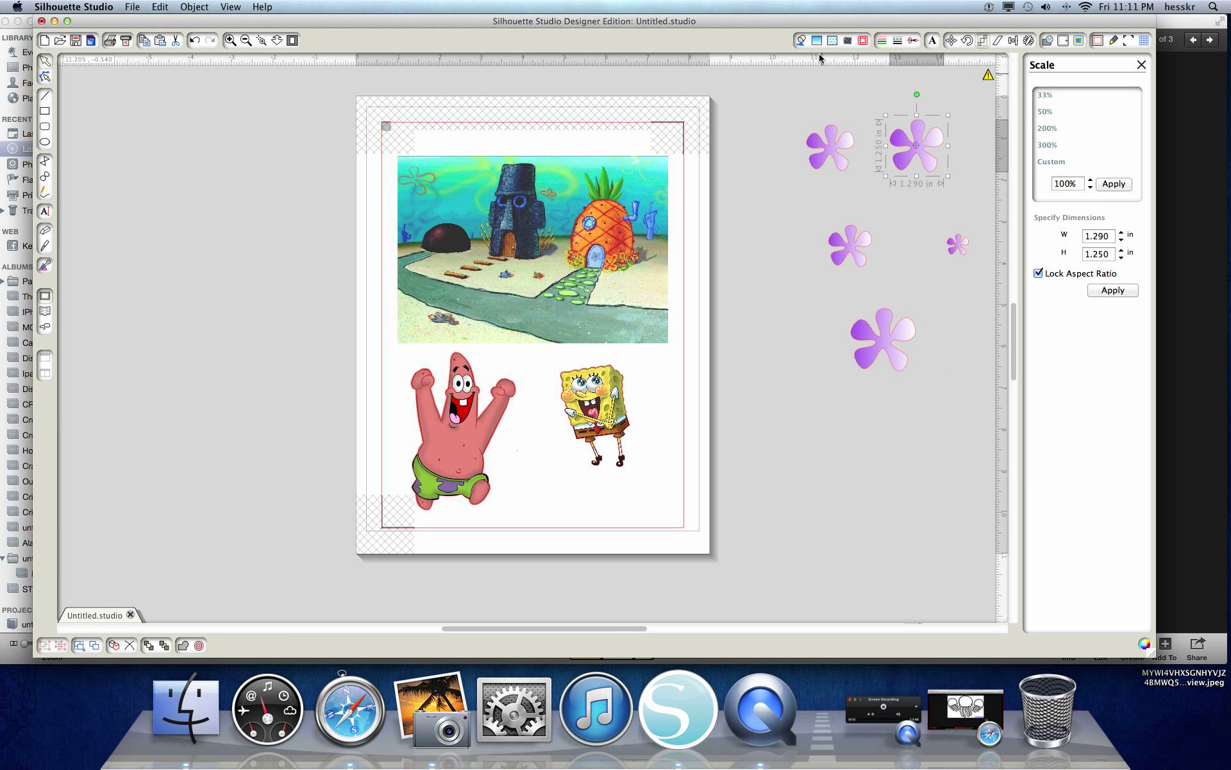
pyautogui.click(832, 40)
pyautogui.click(1077, 180)
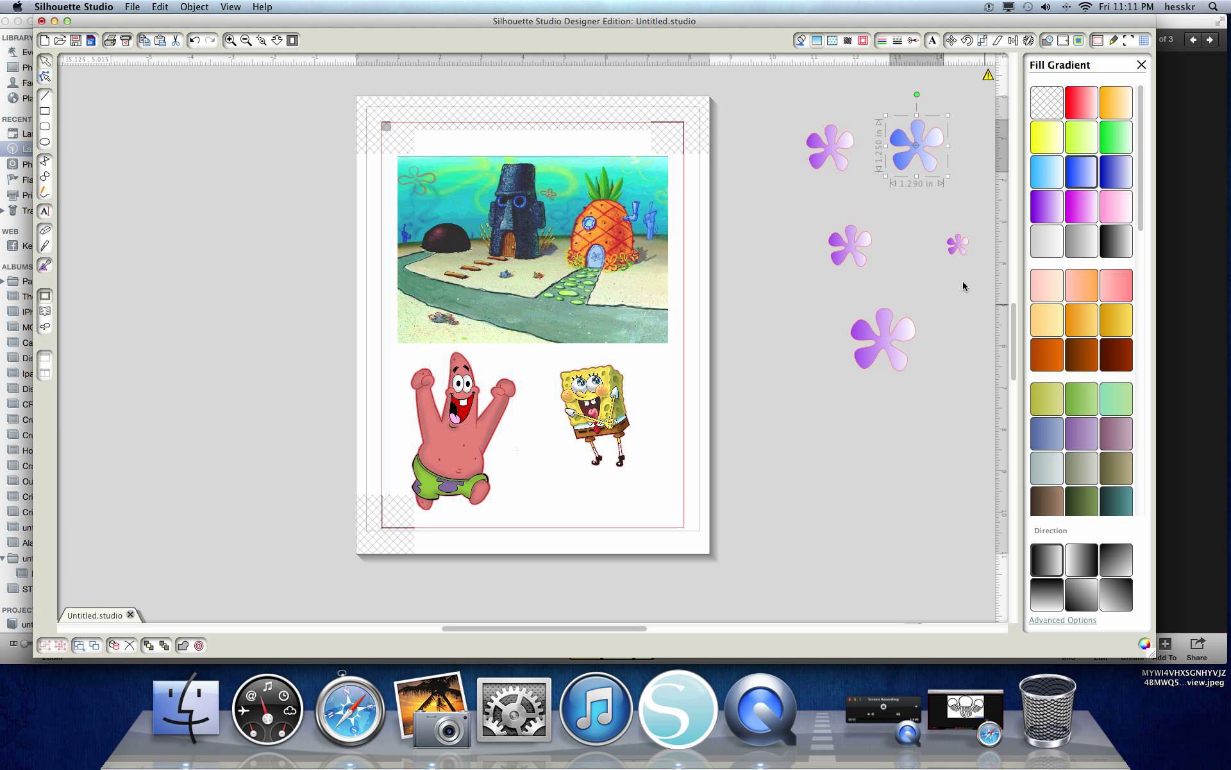
pyautogui.click(1123, 555)
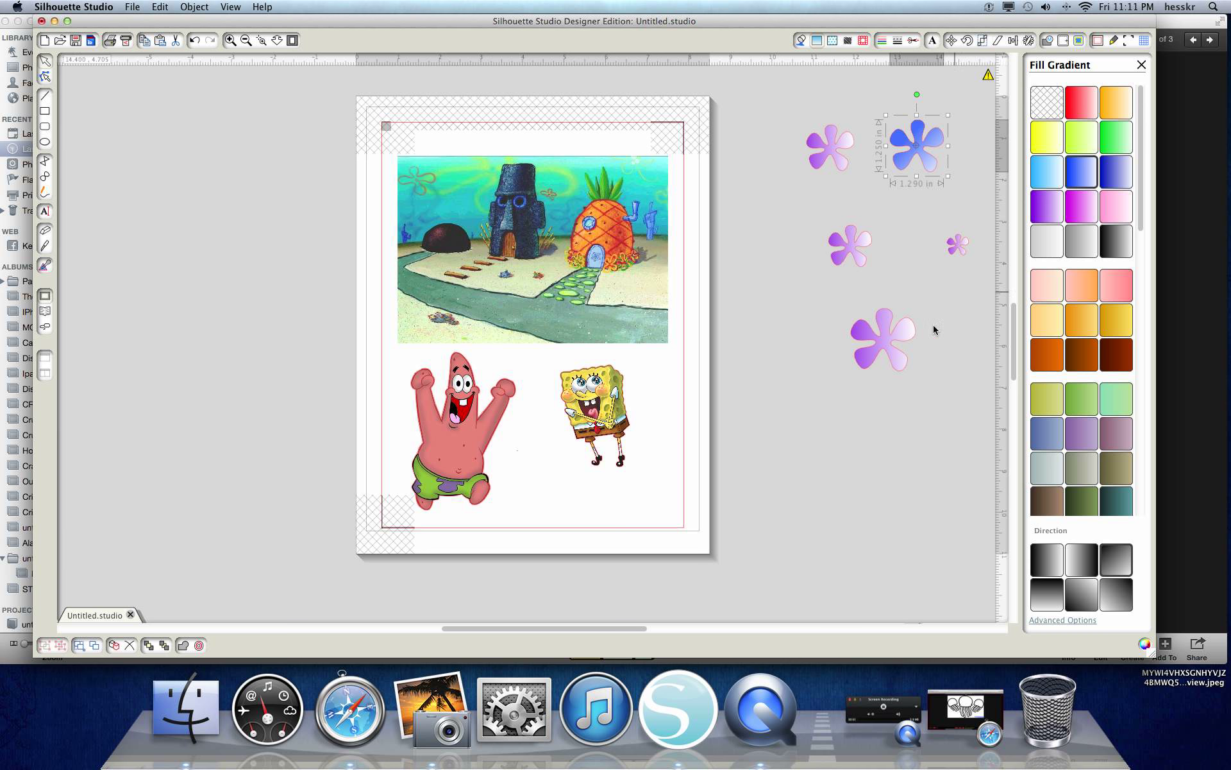
# Check the card photo in iPhoto, return to Silhouette Studio, open the spongebob.studio file and look over its layout
pyautogui.click(430, 705)
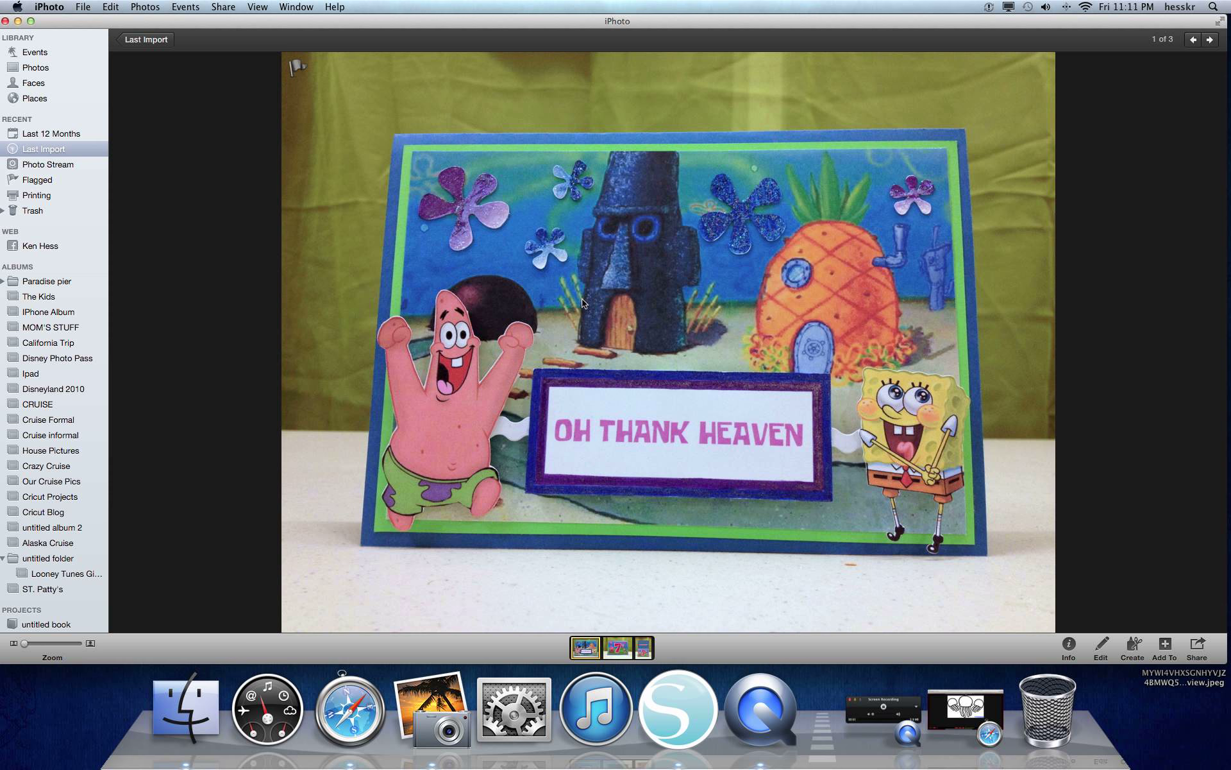
pyautogui.click(678, 712)
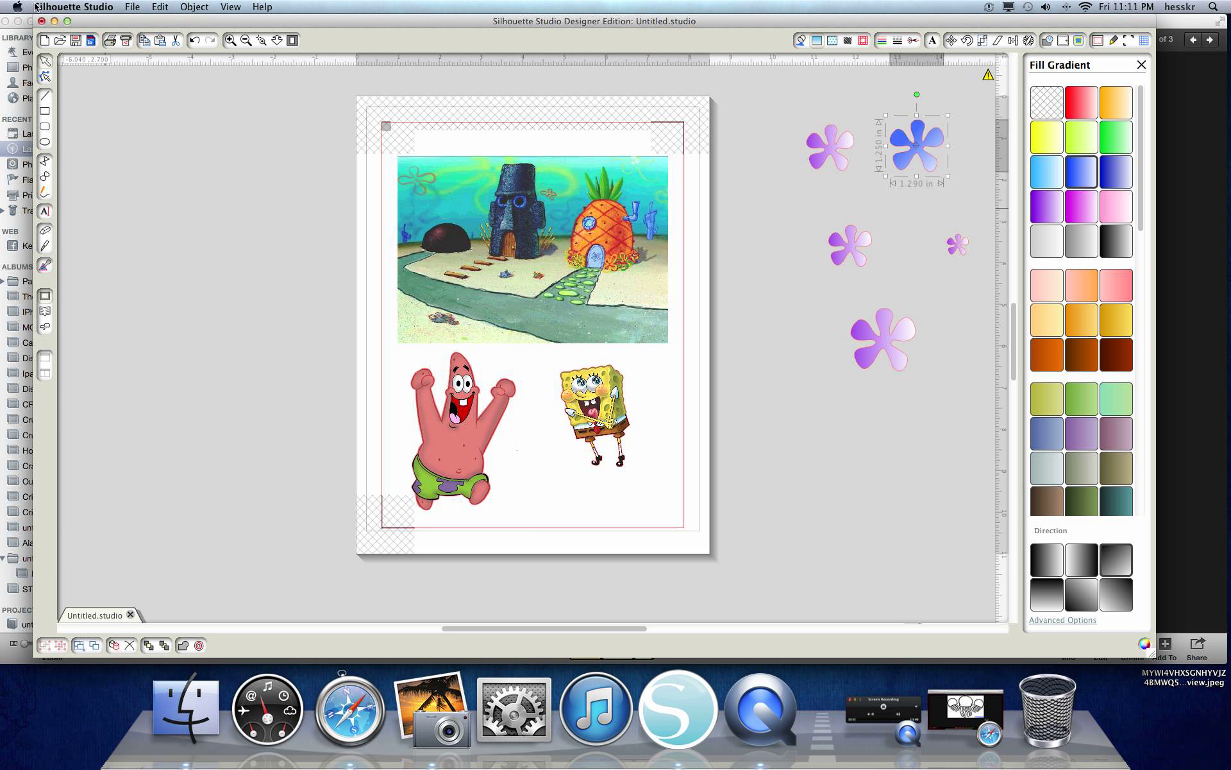
pyautogui.click(130, 8)
pyautogui.click(137, 37)
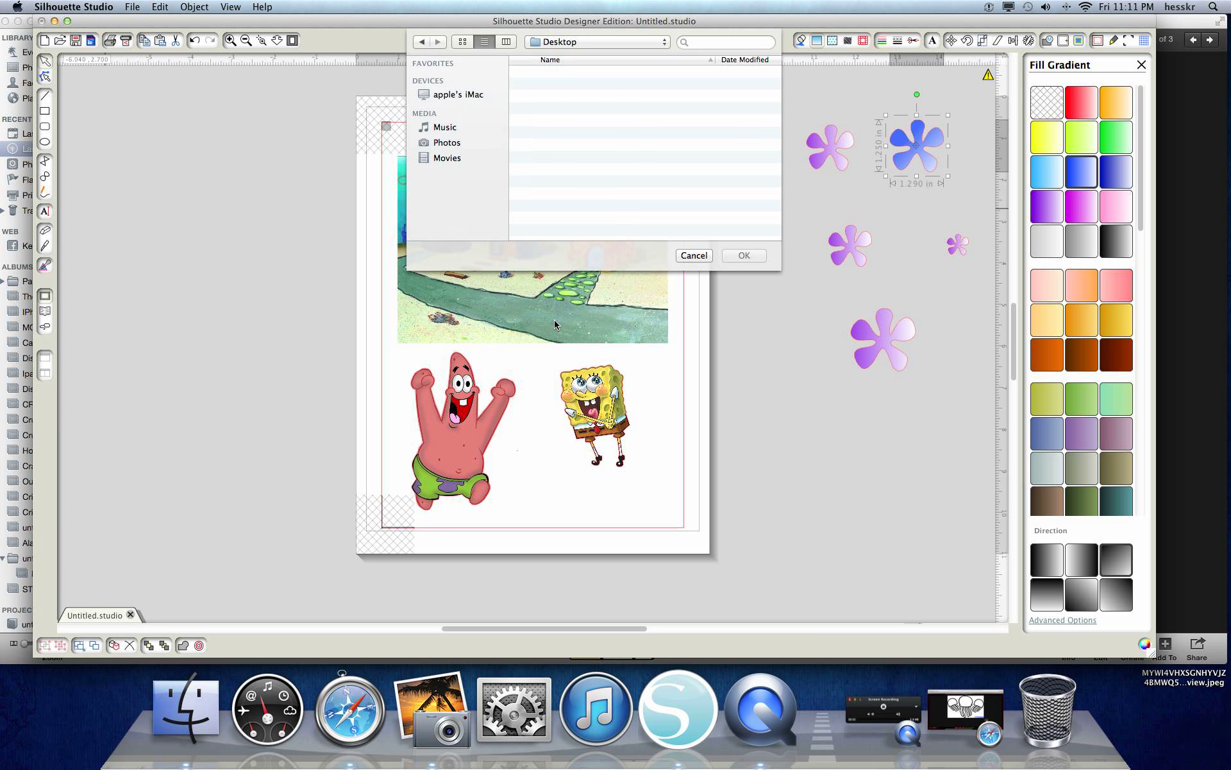
pyautogui.click(552, 194)
pyautogui.click(757, 255)
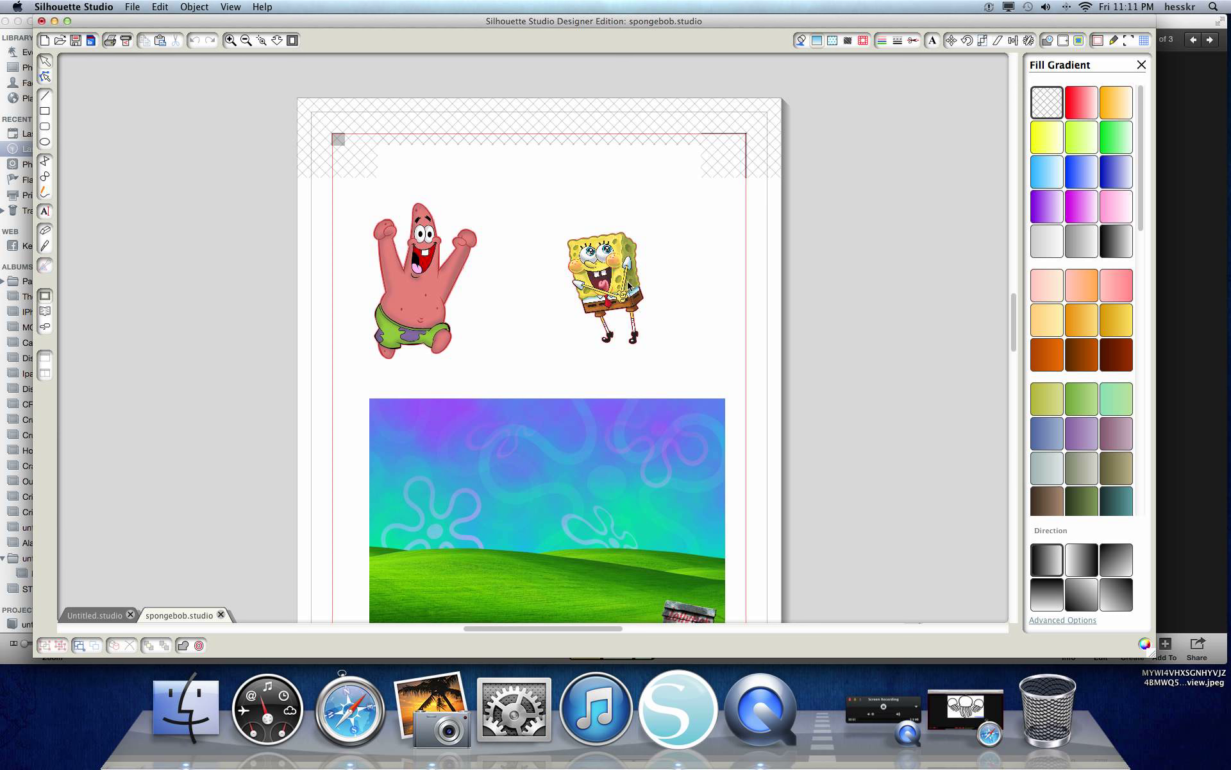
pyautogui.scroll(-5, 869, 256)
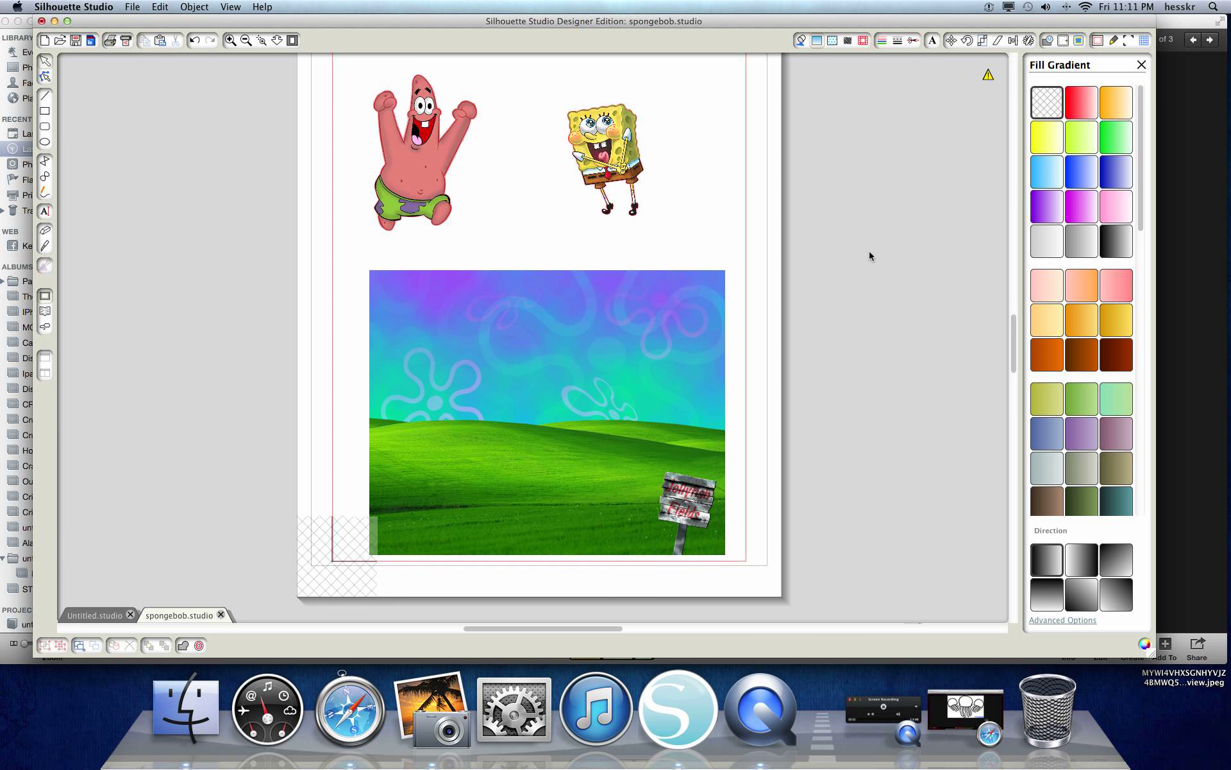
pyautogui.scroll(5, 869, 256)
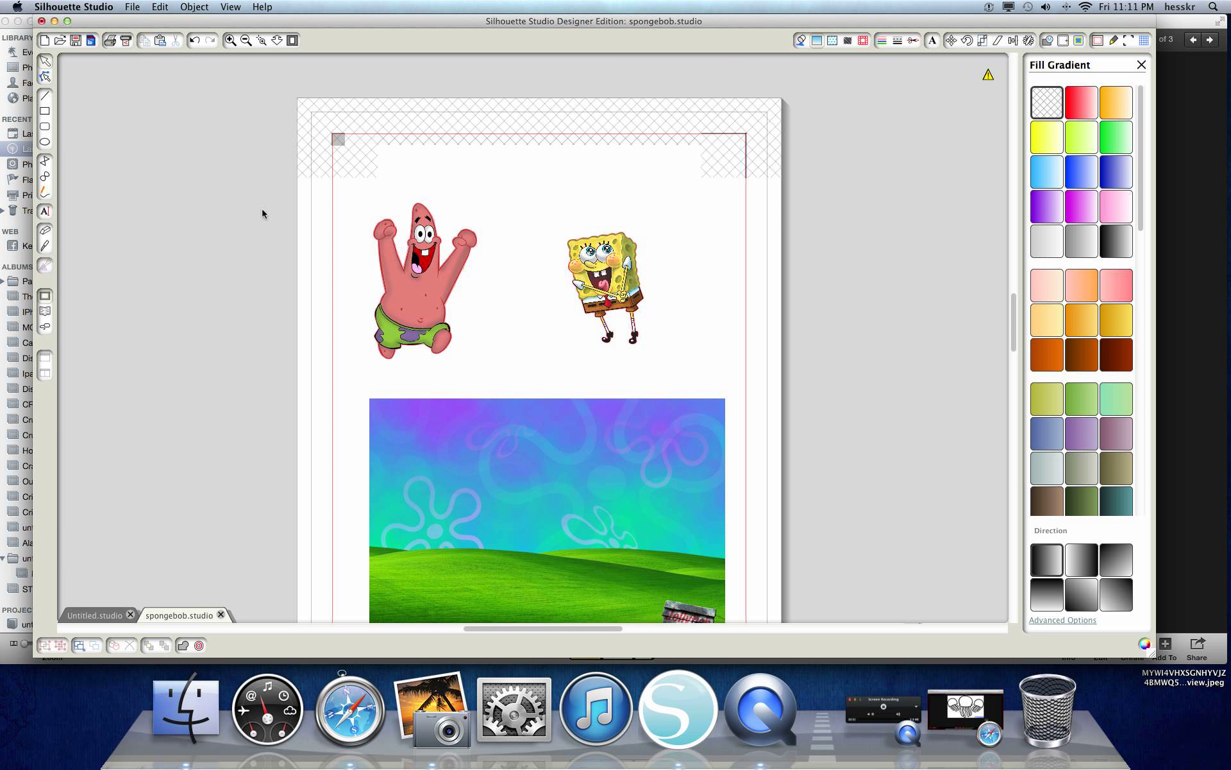
# Nudge Patrick slightly lower in the Untitled layout while comparing it with the arrangement in spongebob.studio
pyautogui.click(98, 616)
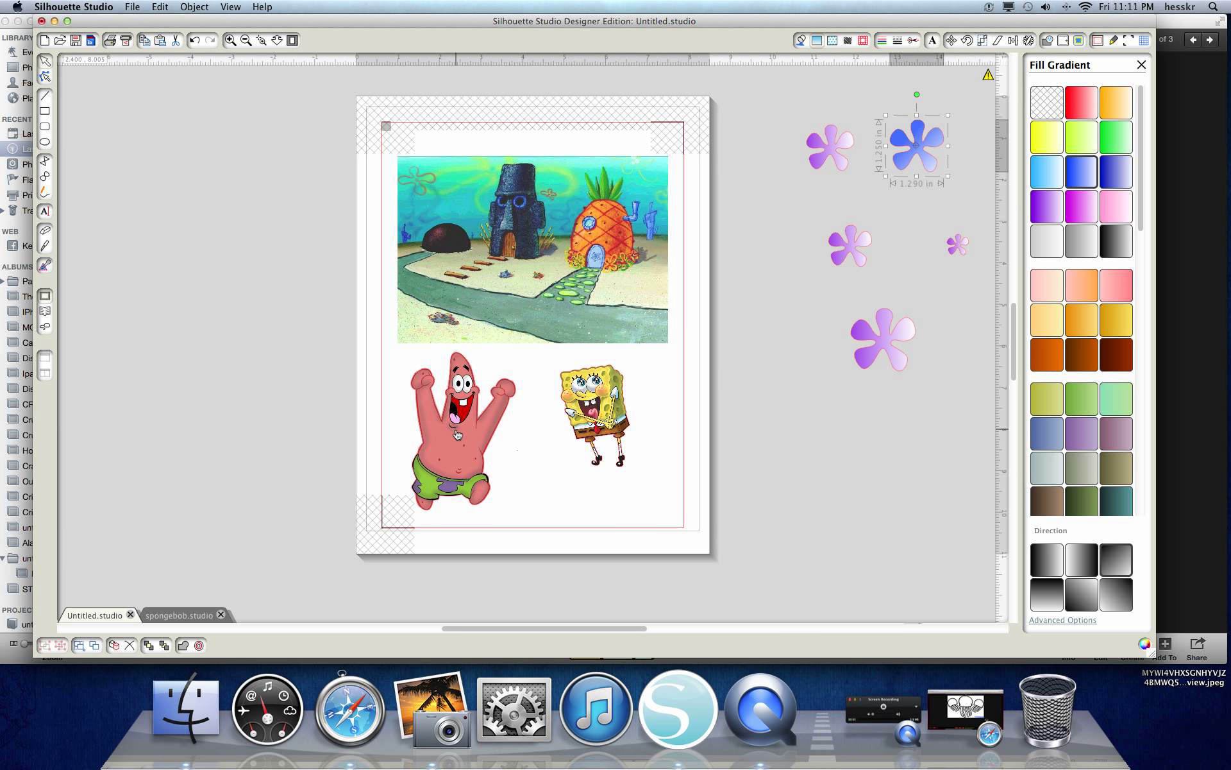
pyautogui.moveTo(457, 434)
pyautogui.mouseDown()
pyautogui.moveTo(351, 401)
pyautogui.moveTo(440, 421)
pyautogui.moveTo(453, 439)
pyautogui.mouseUp()
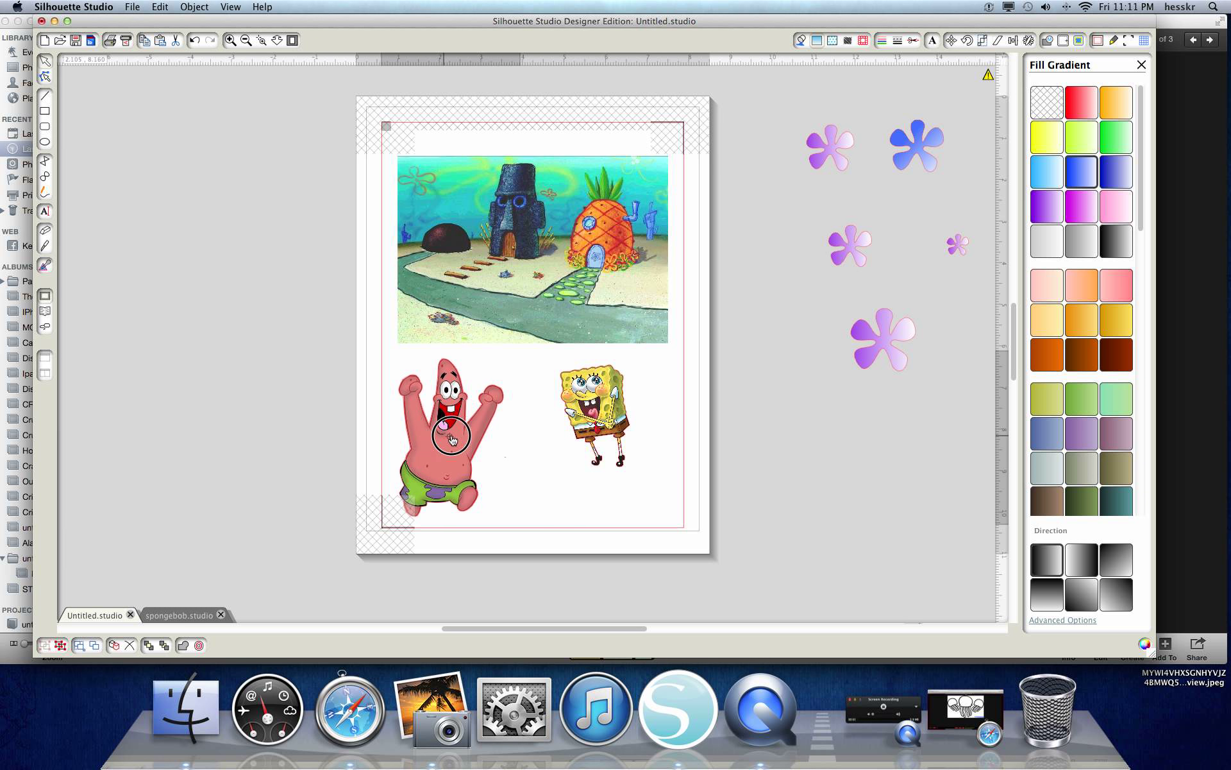
pyautogui.click(542, 404)
pyautogui.click(179, 615)
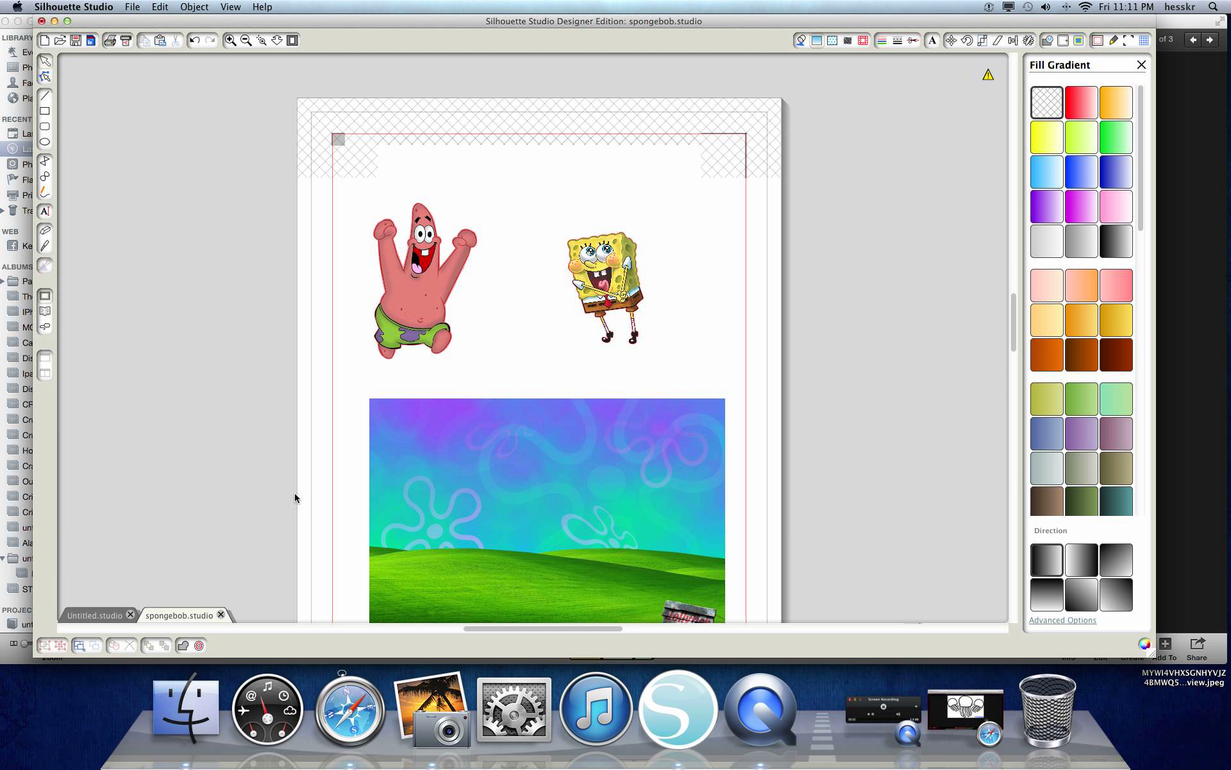
pyautogui.moveTo(409, 307)
pyautogui.mouseDown()
pyautogui.moveTo(513, 296)
pyautogui.moveTo(418, 285)
pyautogui.moveTo(420, 295)
pyautogui.mouseUp()
pyautogui.click(90, 615)
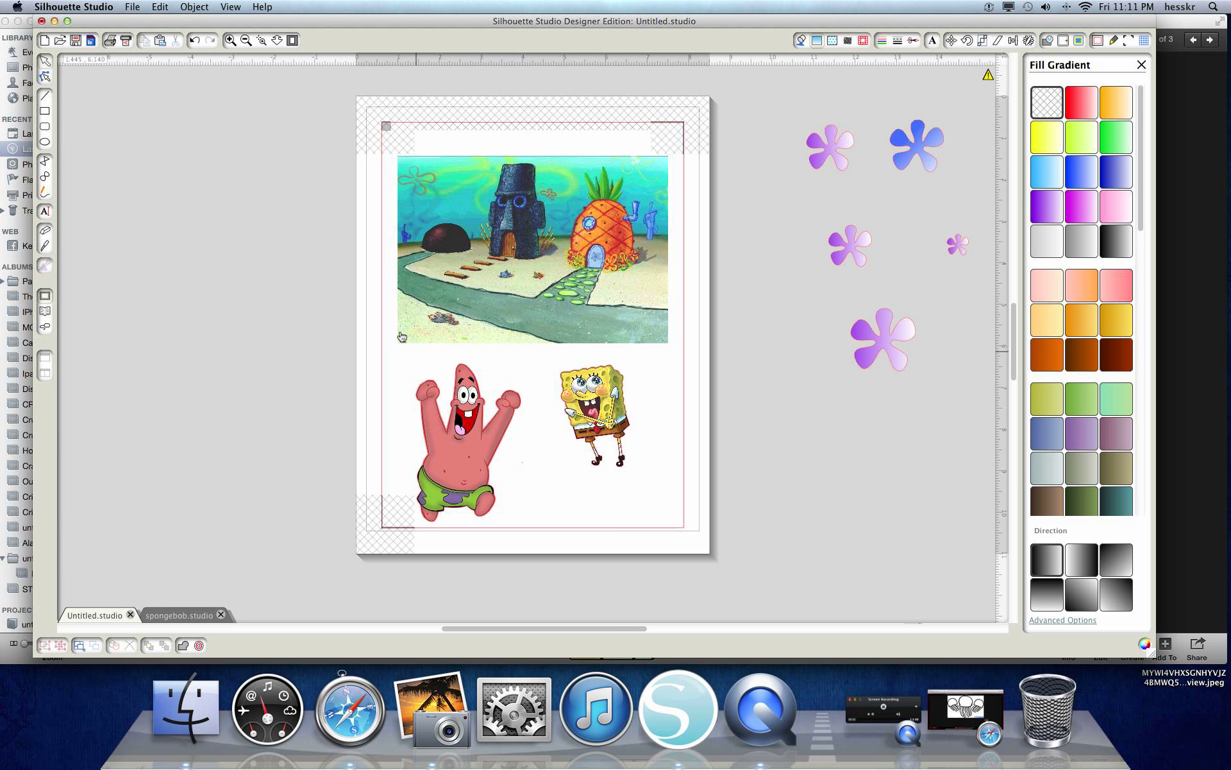
# Rearrange the page with Patrick and SpongeBob side by side in the upper half and the background image below them
pyautogui.moveTo(507, 274); pyautogui.dragTo(221, 477)
pyautogui.moveTo(494, 474); pyautogui.dragTo(471, 260)
pyautogui.moveTo(598, 402); pyautogui.dragTo(564, 236)
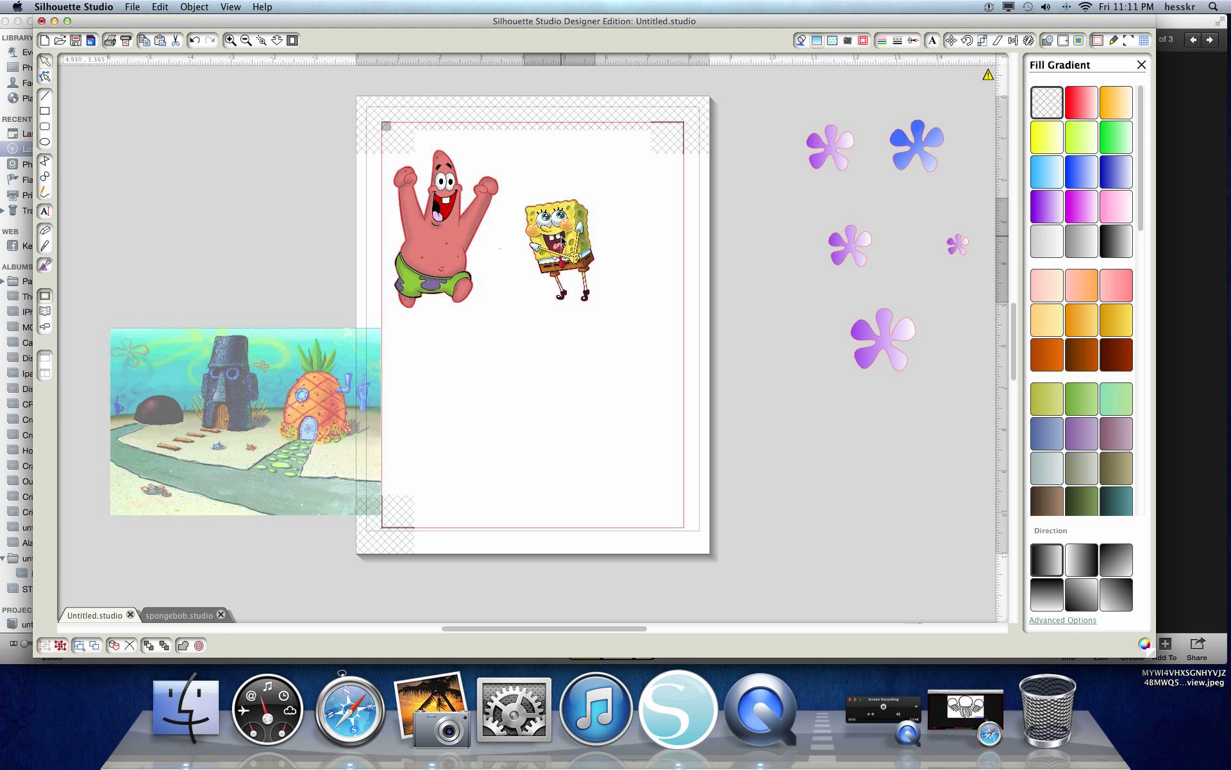
pyautogui.moveTo(293, 403); pyautogui.dragTo(578, 398)
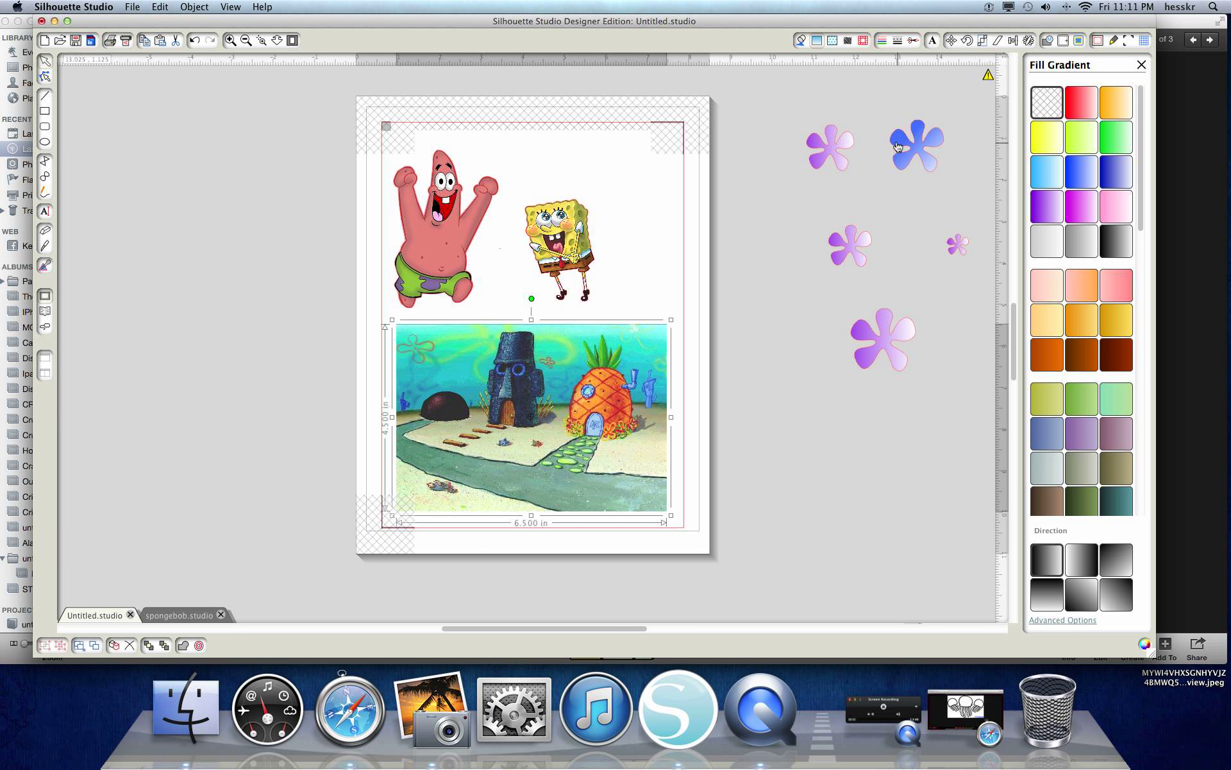
# Move the five flowers onto the page, three in a row above SpongeBob and two to his right
pyautogui.moveTo(840, 141); pyautogui.dragTo(525, 160)
pyautogui.moveTo(912, 147); pyautogui.dragTo(576, 160)
pyautogui.moveTo(844, 244); pyautogui.dragTo(635, 170)
pyautogui.moveTo(958, 248); pyautogui.dragTo(620, 225)
pyautogui.moveTo(893, 344); pyautogui.dragTo(655, 284)
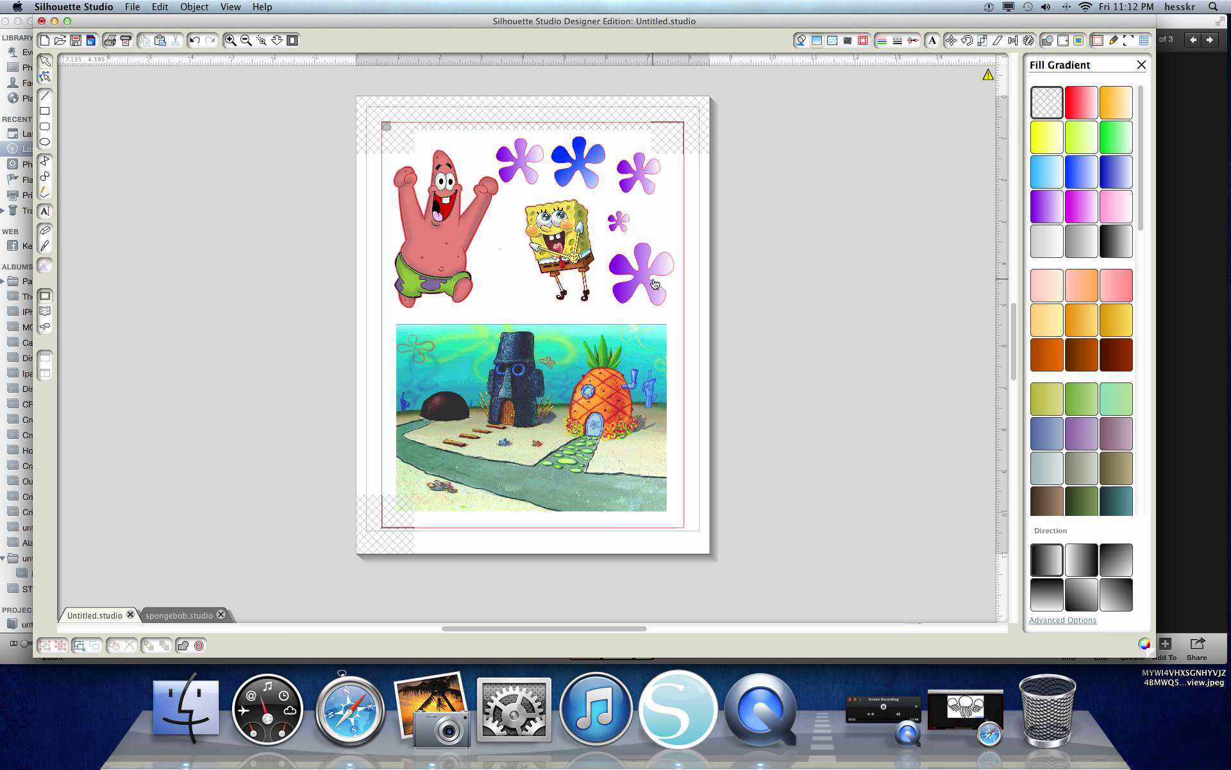
# Check the cut lines, shift the background and Patrick slightly up, and move the leftmost purple flower away from Patrick's hand
pyautogui.click(914, 41)
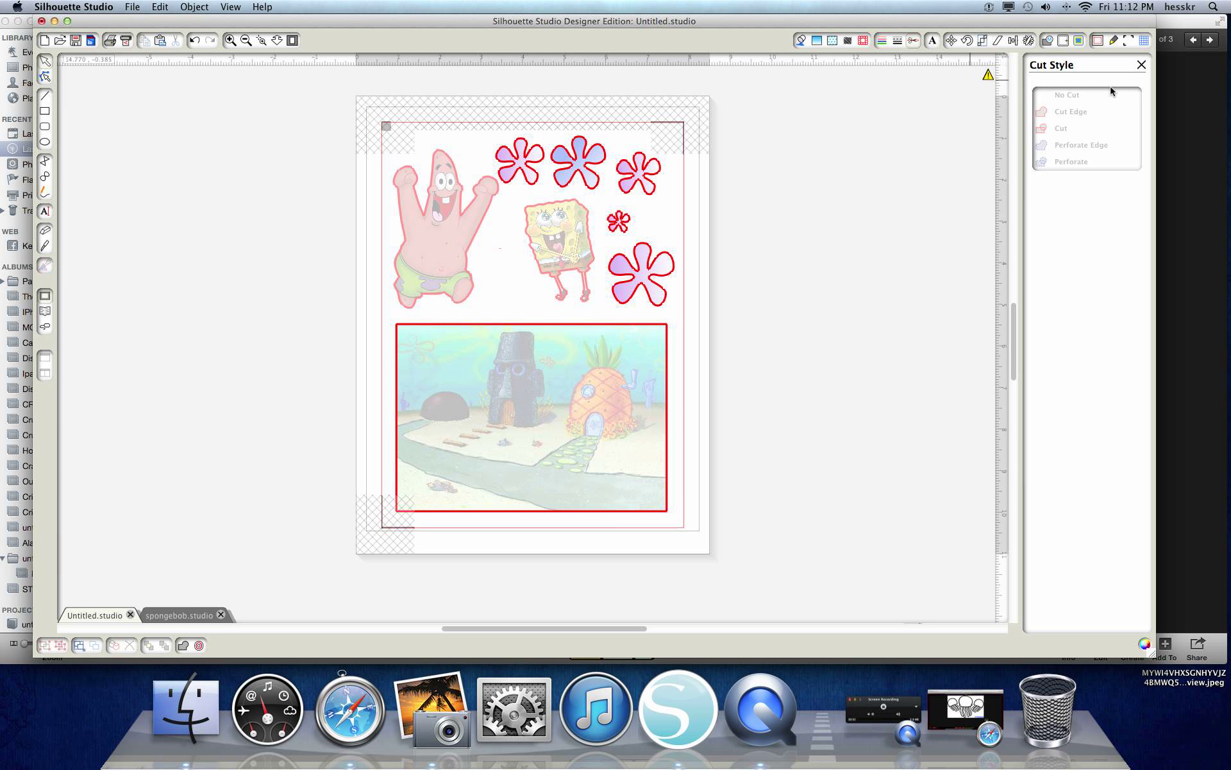
pyautogui.click(1142, 65)
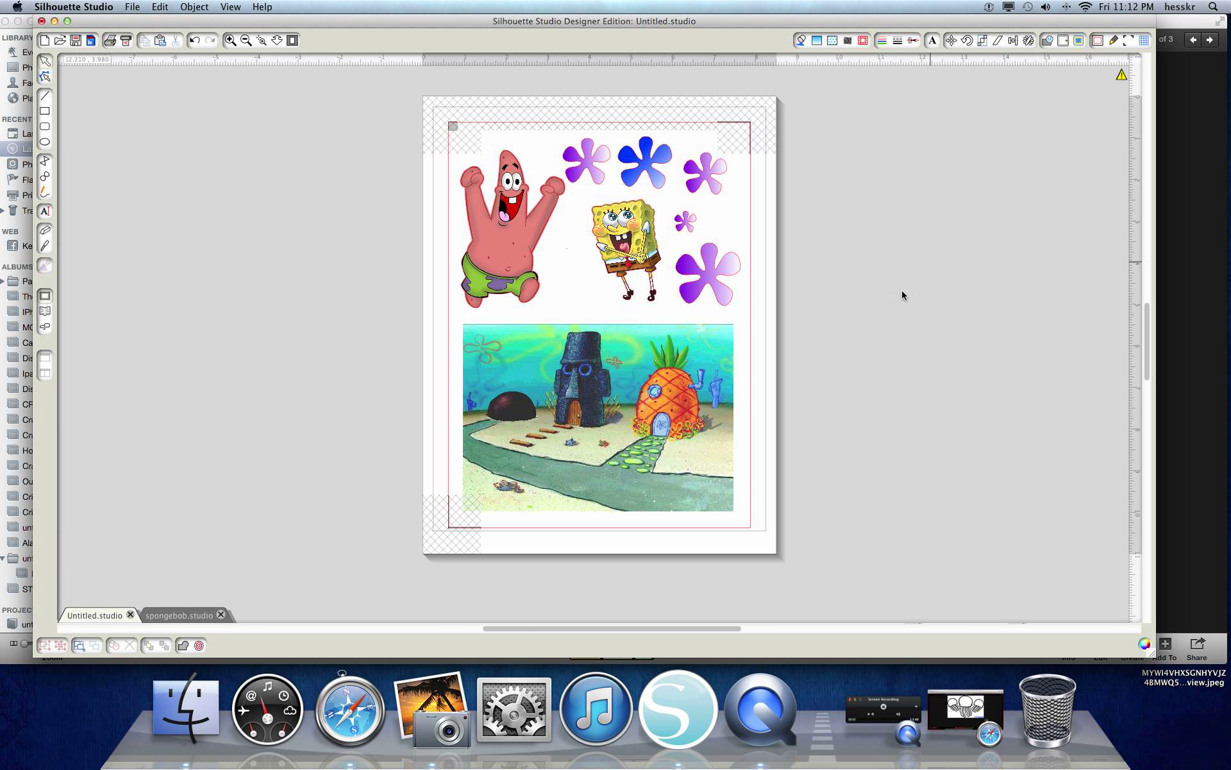
pyautogui.moveTo(562, 466); pyautogui.dragTo(563, 453)
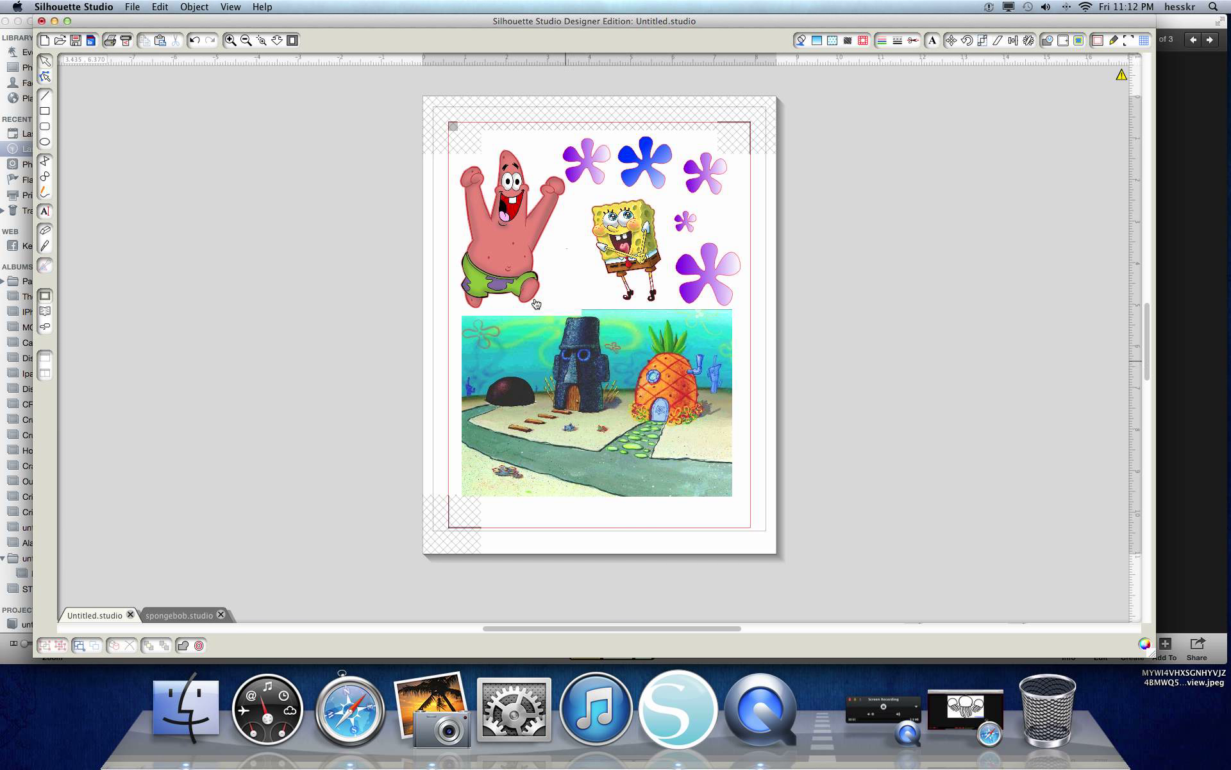
pyautogui.moveTo(516, 245); pyautogui.dragTo(517, 237)
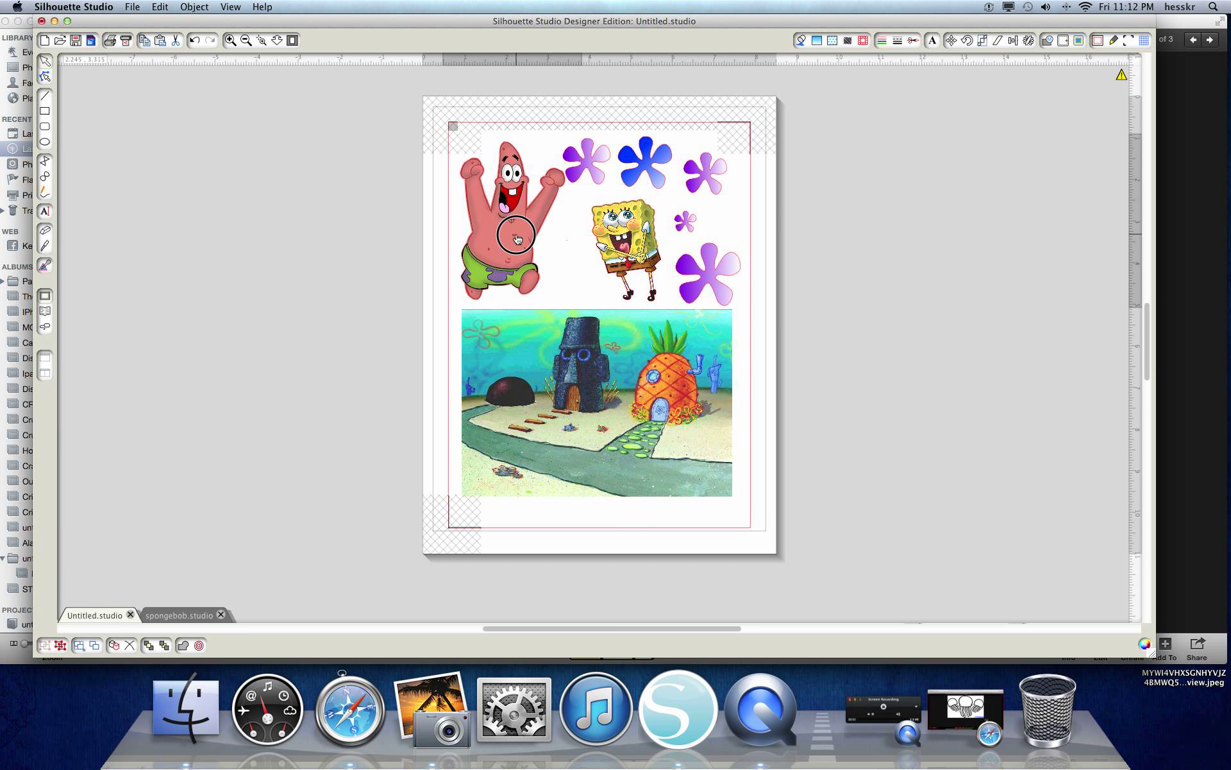
pyautogui.moveTo(590, 158); pyautogui.dragTo(594, 161)
pyautogui.click(817, 454)
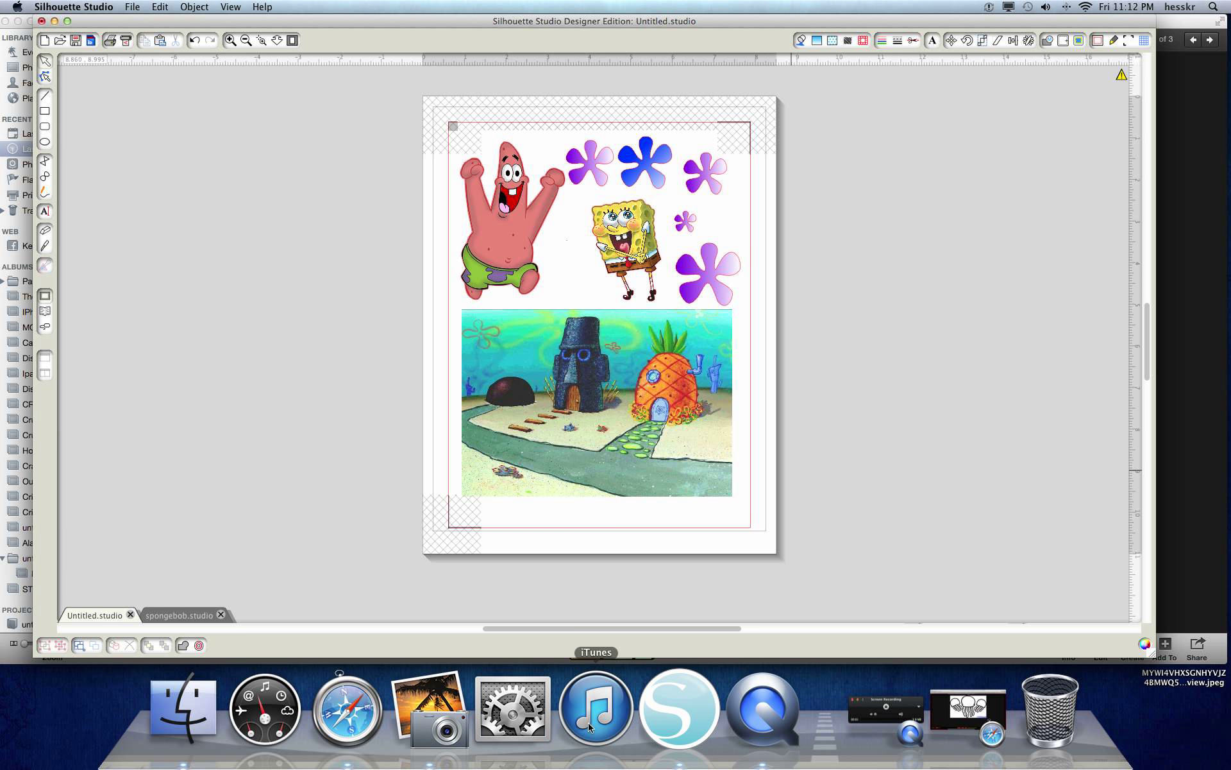
# Examine the card photo in iPhoto and the Sharpie Stained fabric marker page on Walmart in Safari, then return to iPhoto
pyautogui.click(419, 711)
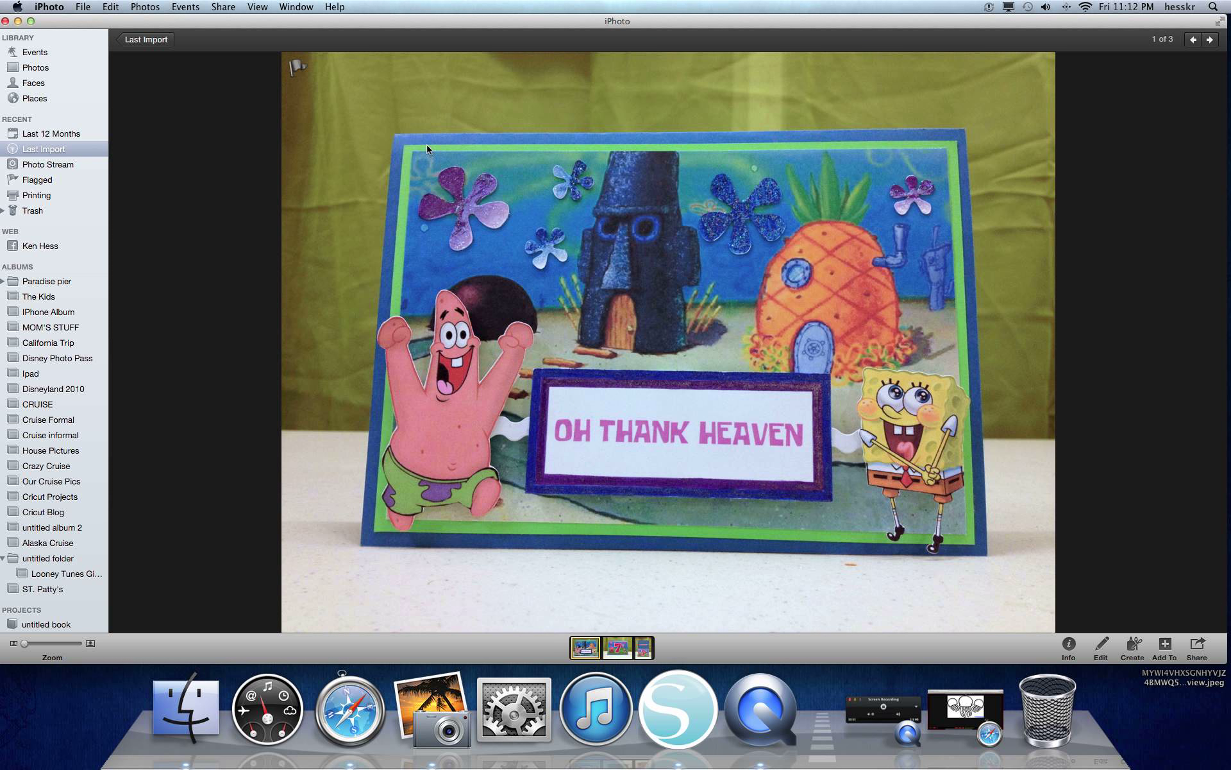
pyautogui.moveTo(472, 189)
pyautogui.click(340, 699)
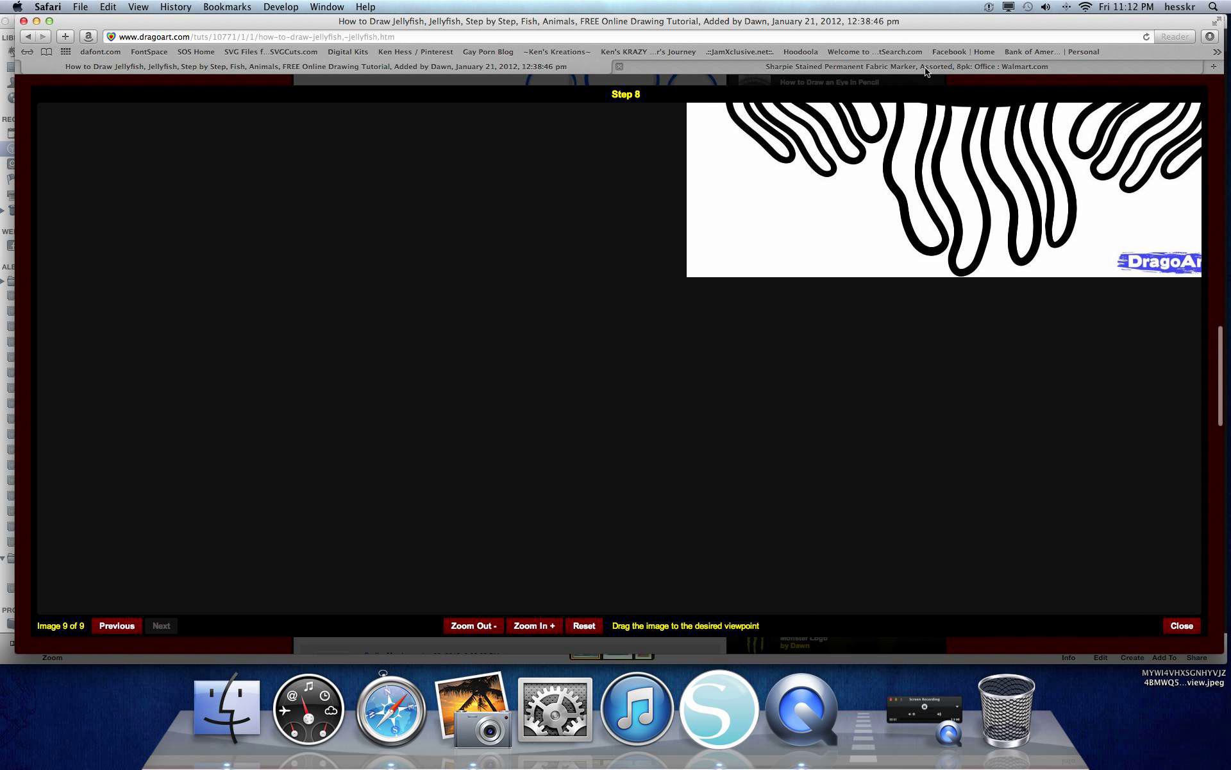
pyautogui.click(925, 67)
pyautogui.moveTo(562, 220)
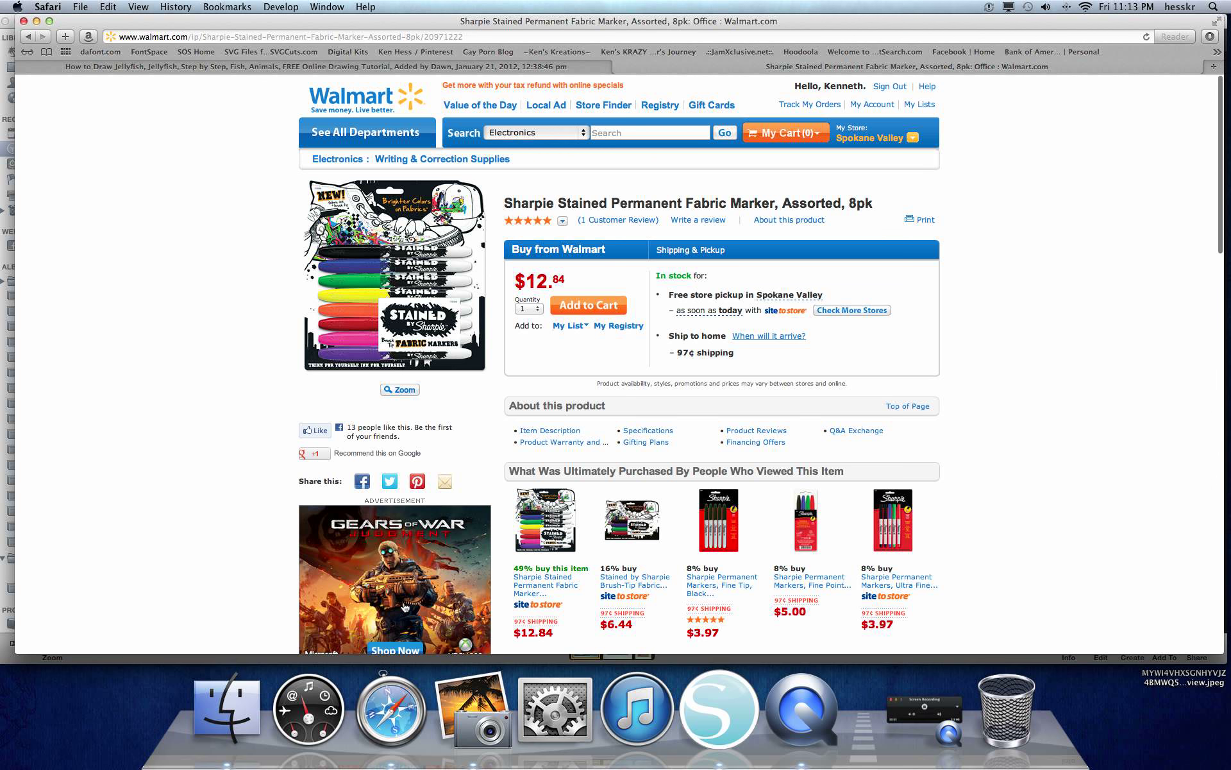
pyautogui.click(478, 728)
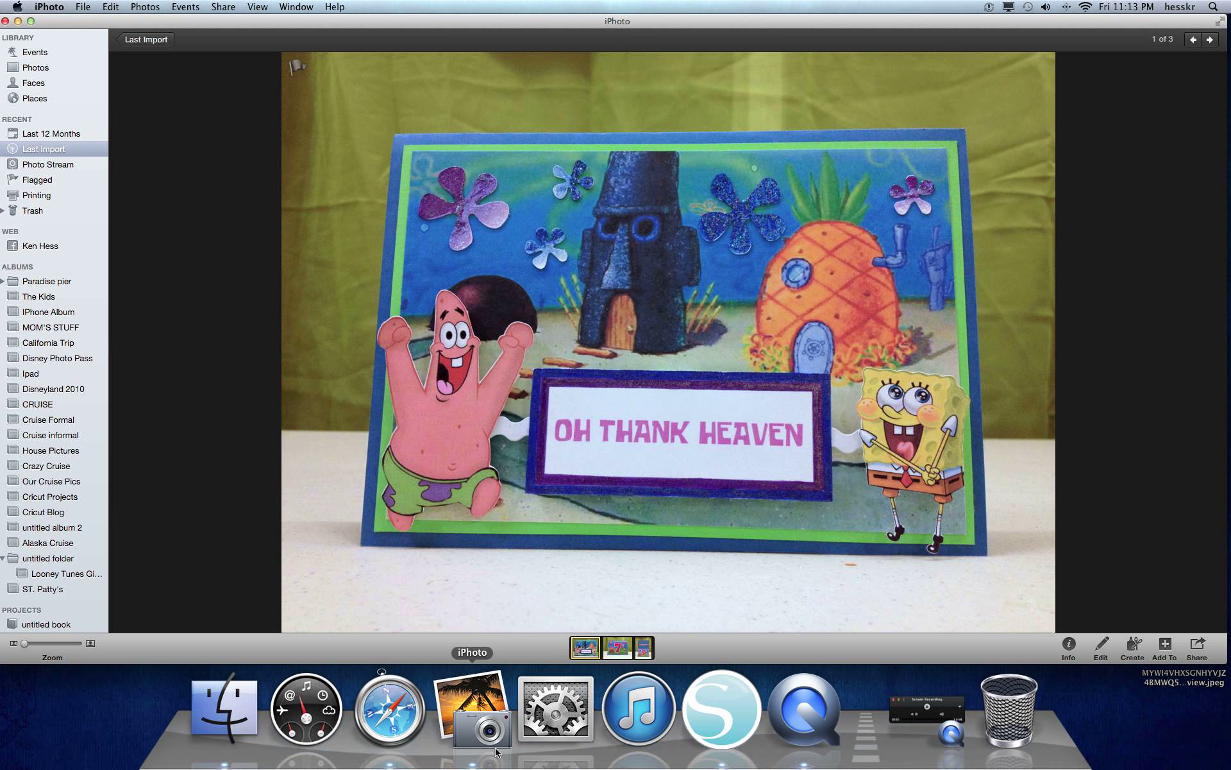
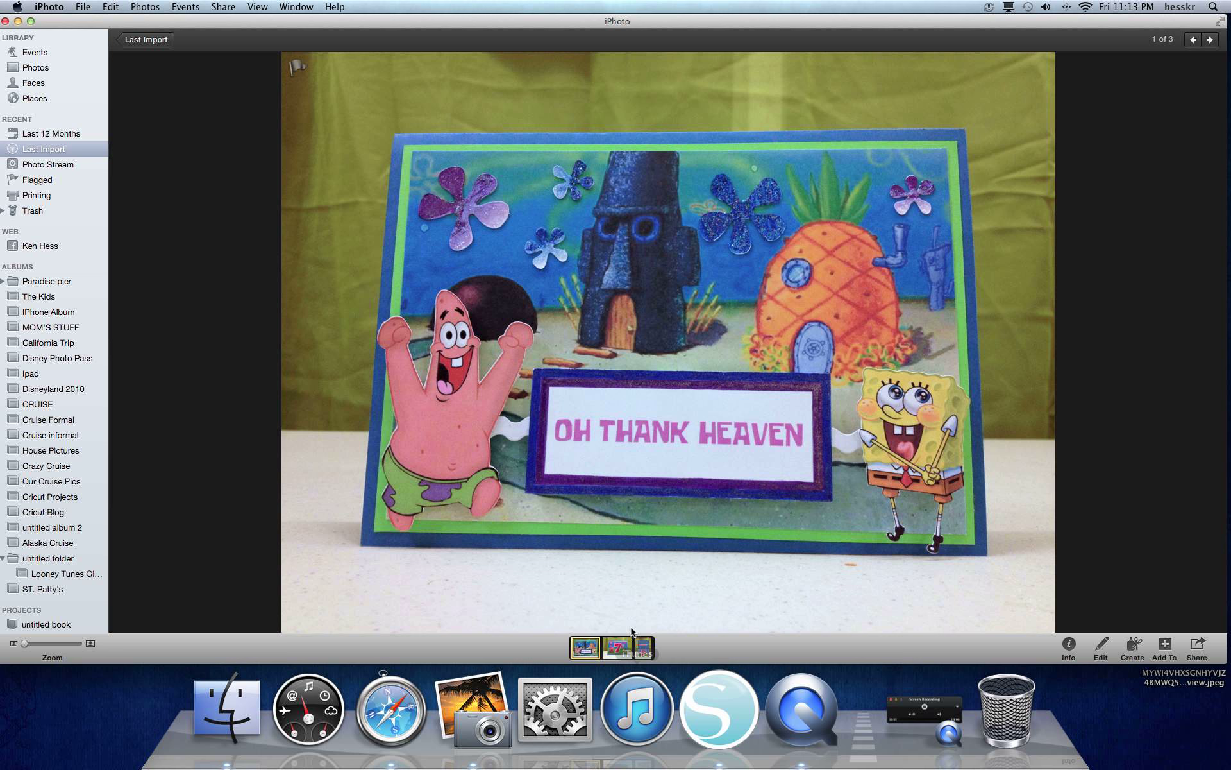
# Compare the "Oh Thank Heaven" card photo with the number 7 jellyfish card photo
pyautogui.click(626, 653)
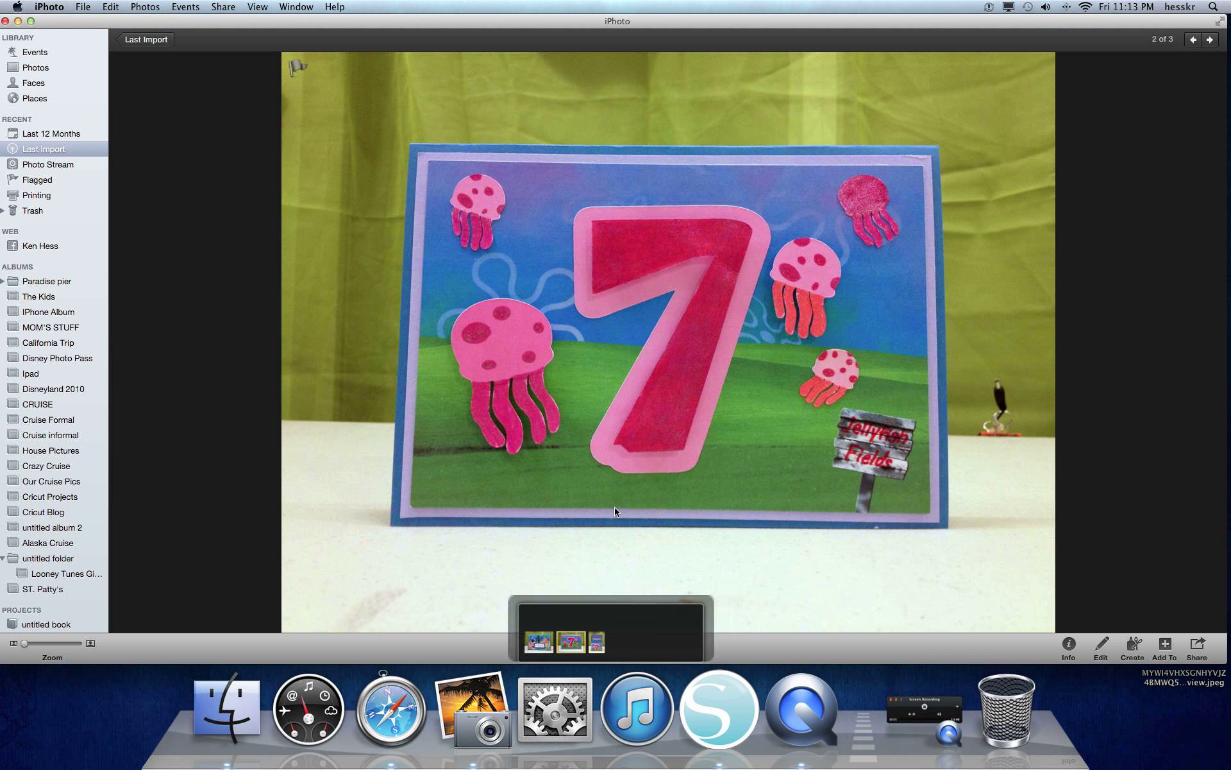
pyautogui.press('Left')
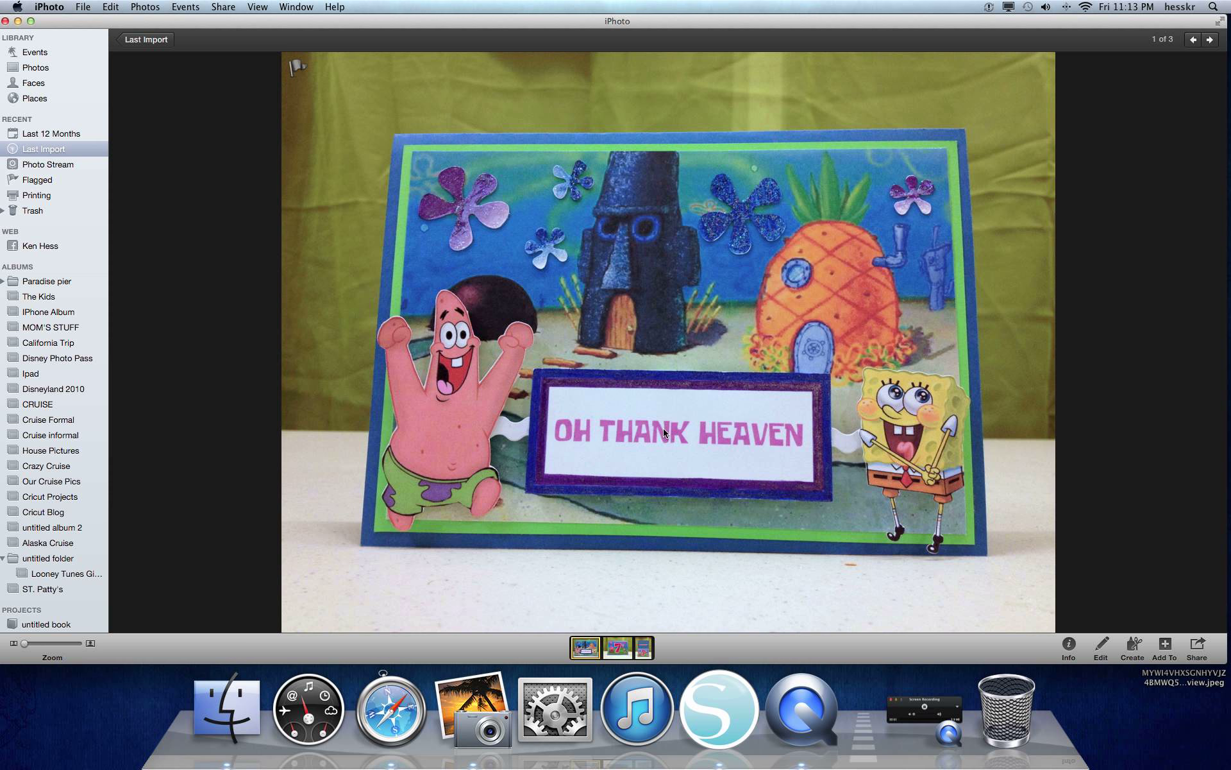
pyautogui.press('Right')
pyautogui.press('Left')
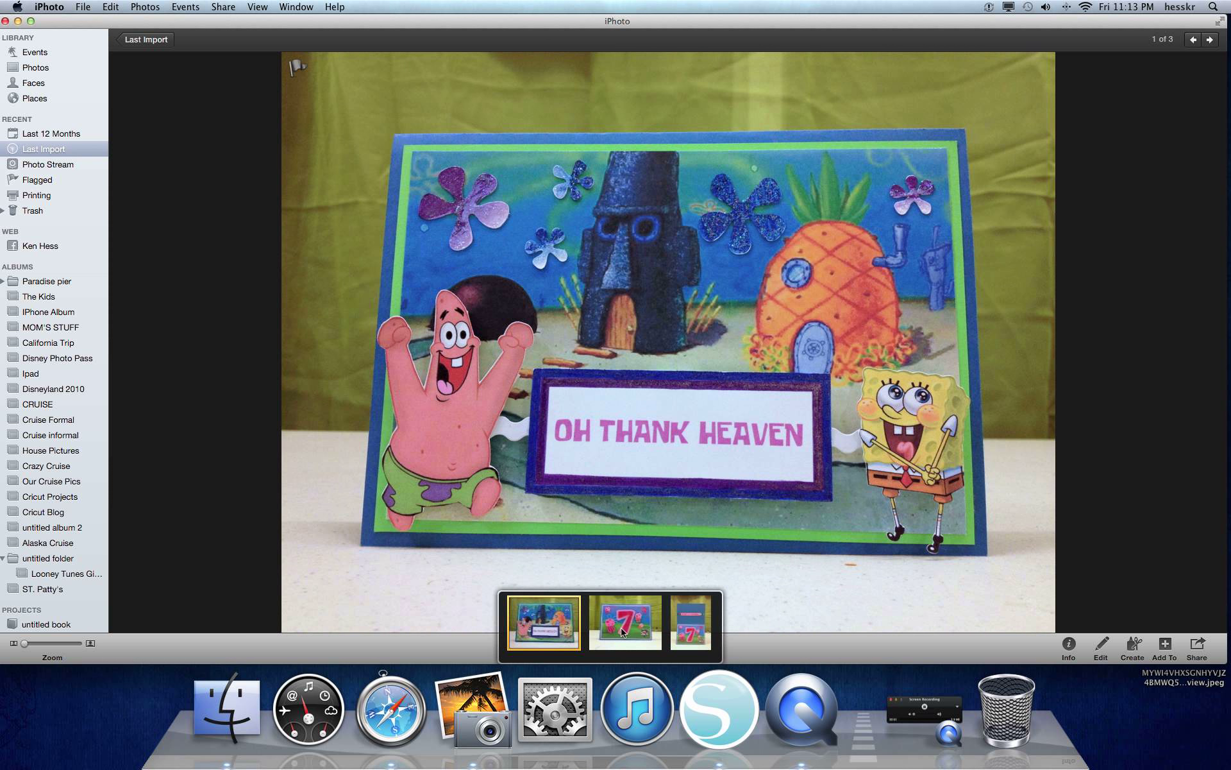
pyautogui.click(620, 631)
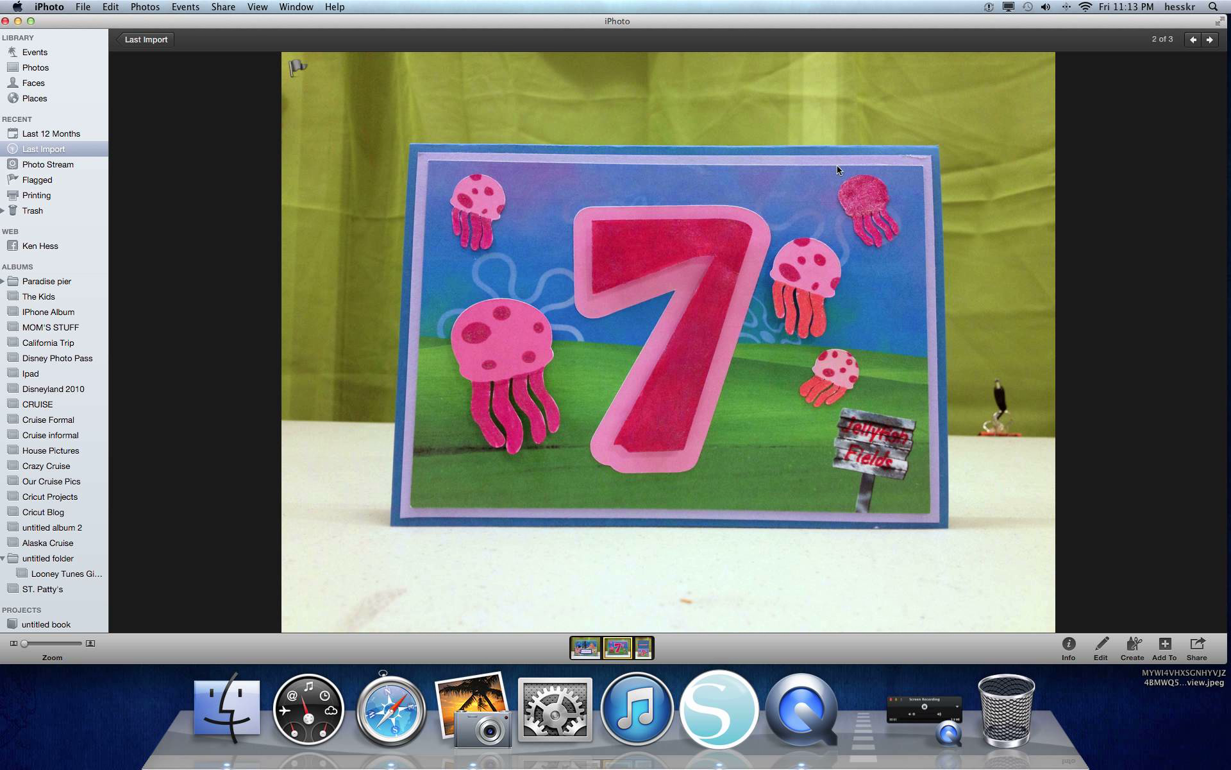
# Switch to Silhouette Studio and create a new blank drawing
pyautogui.click(719, 711)
pyautogui.click(45, 39)
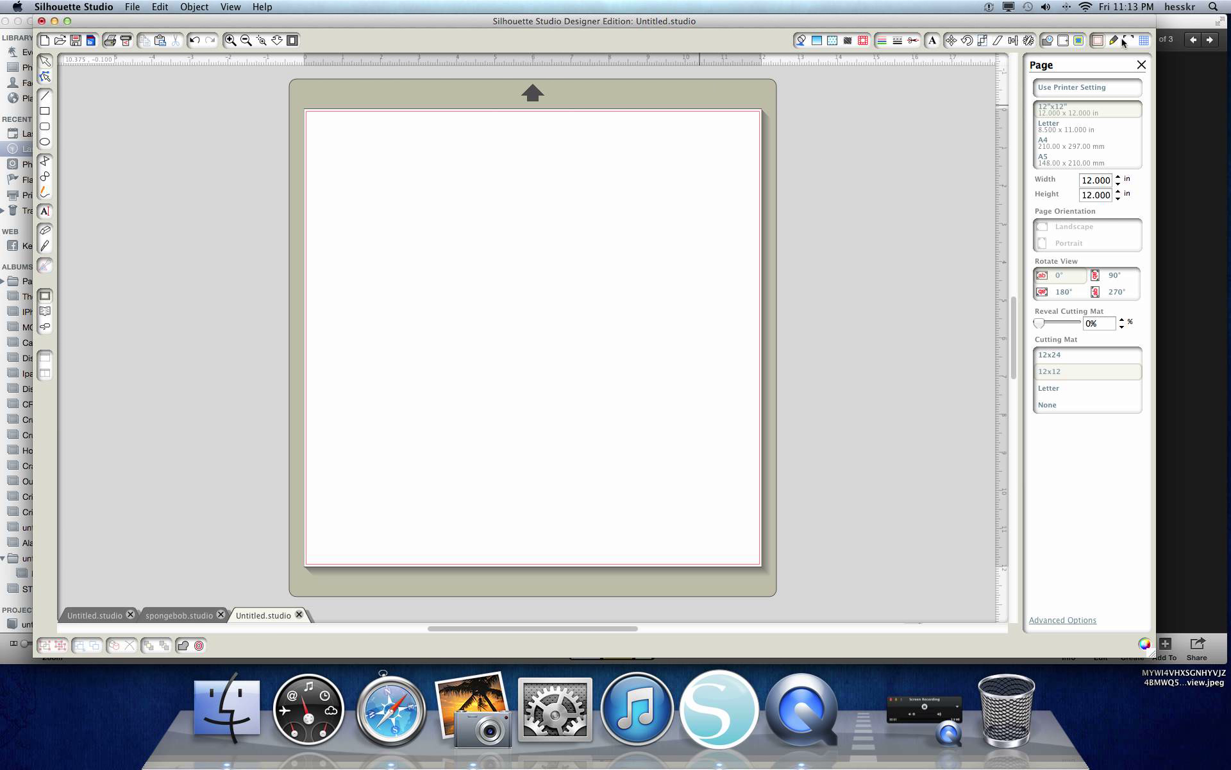
# Show the registration marks and set the page size to Letter, 8.5 x 11 in
pyautogui.click(1047, 40)
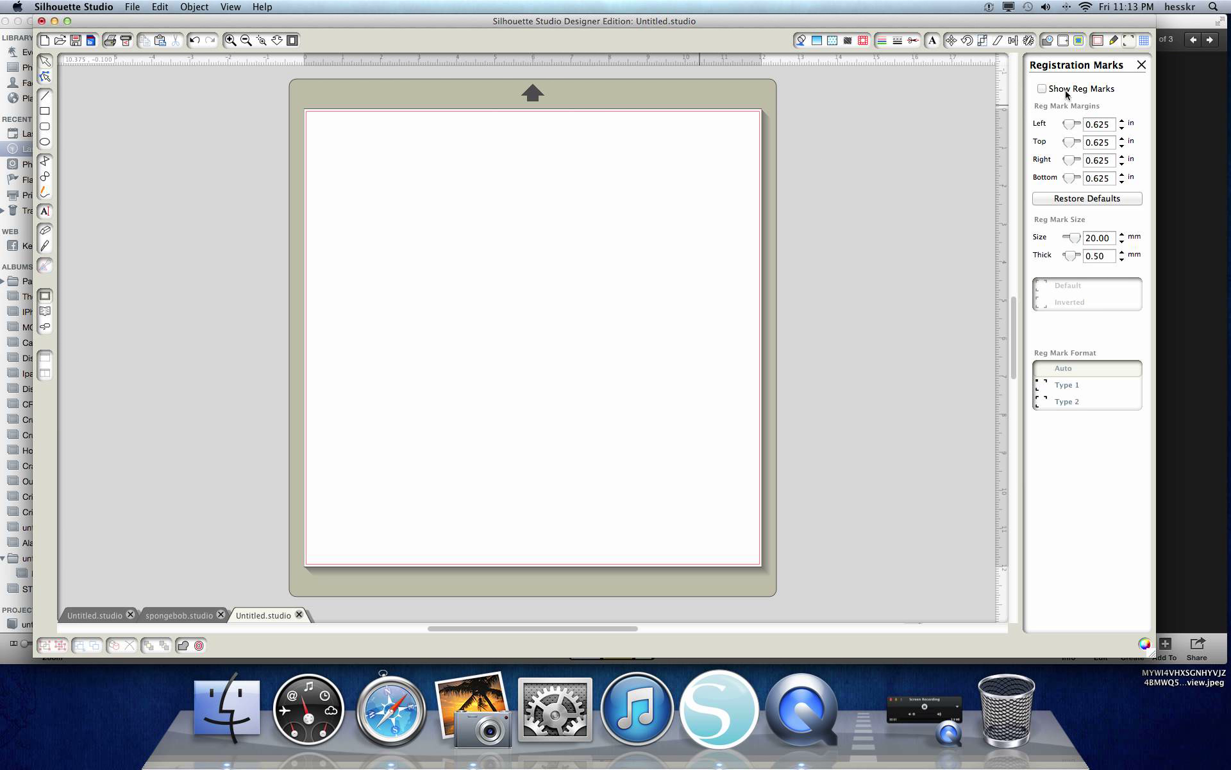
pyautogui.click(1043, 88)
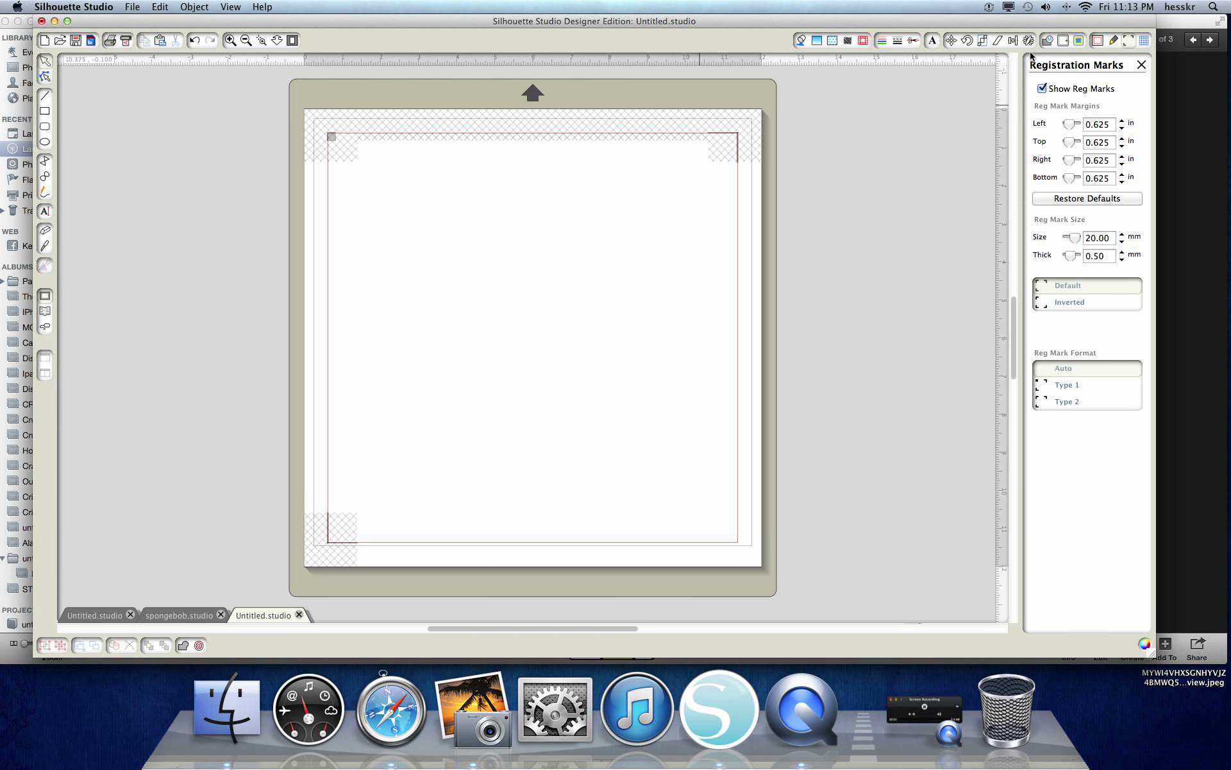
pyautogui.click(1098, 40)
pyautogui.click(1085, 130)
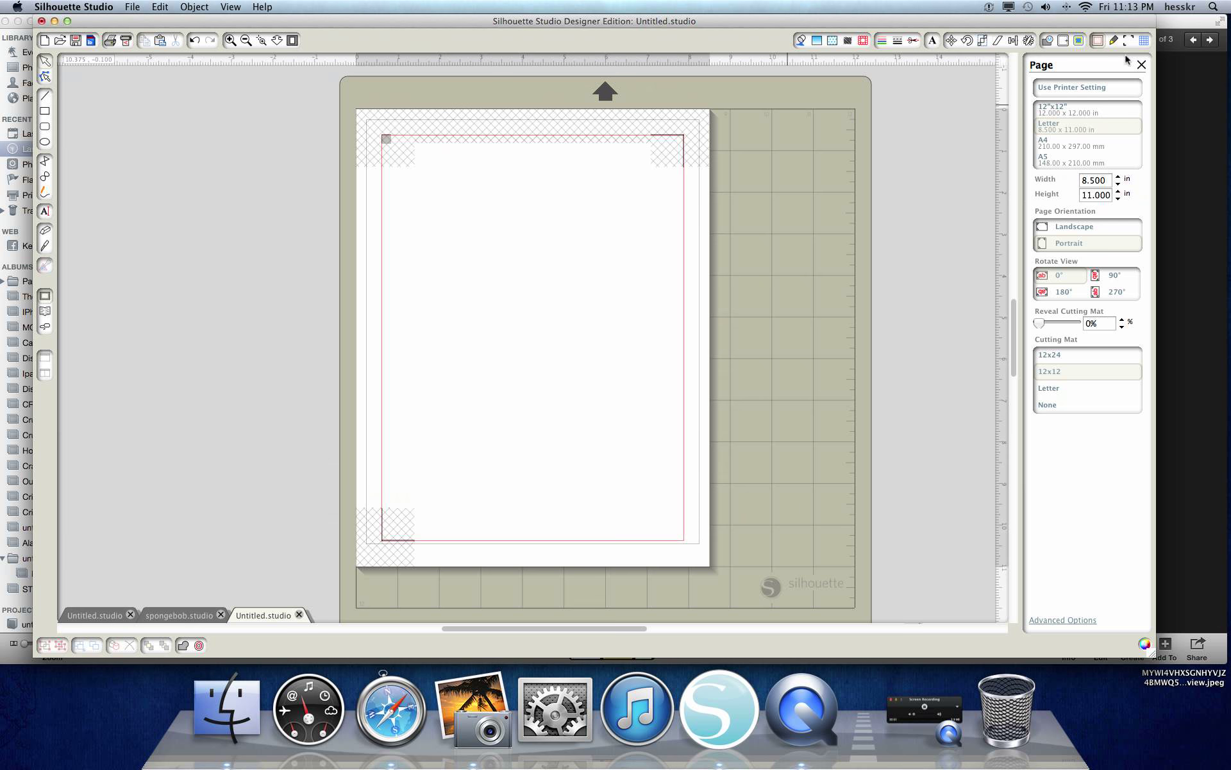
# Minimize the iPhoto and Safari windows and insert the Jellyfish-Fields image from the desktop onto the page
pyautogui.click(1205, 20)
pyautogui.click(17, 22)
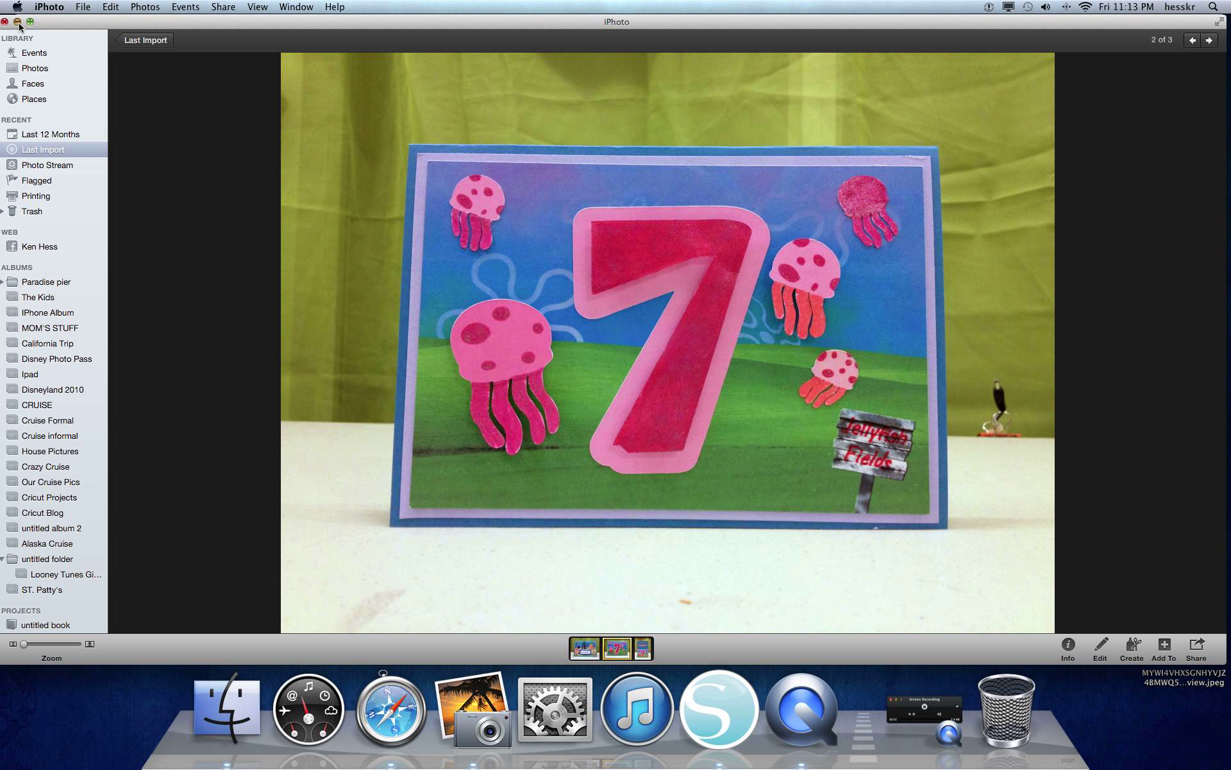
pyautogui.click(1162, 29)
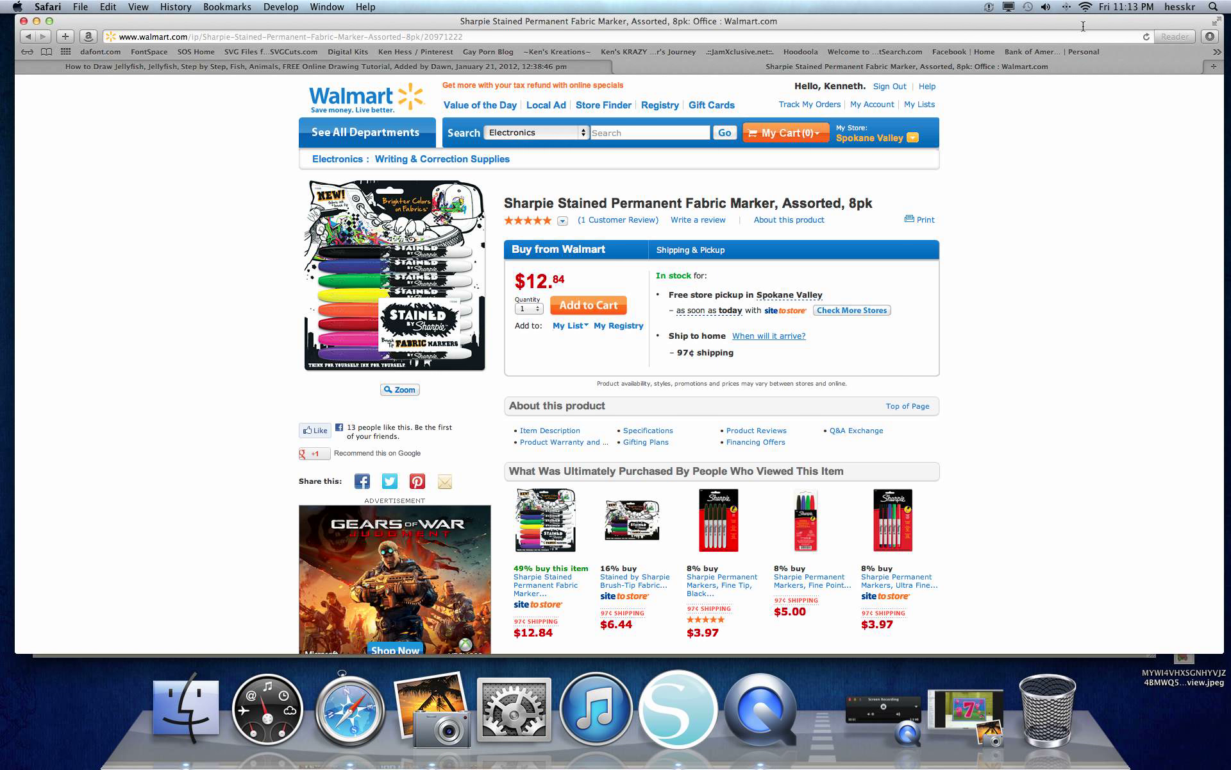
pyautogui.click(37, 21)
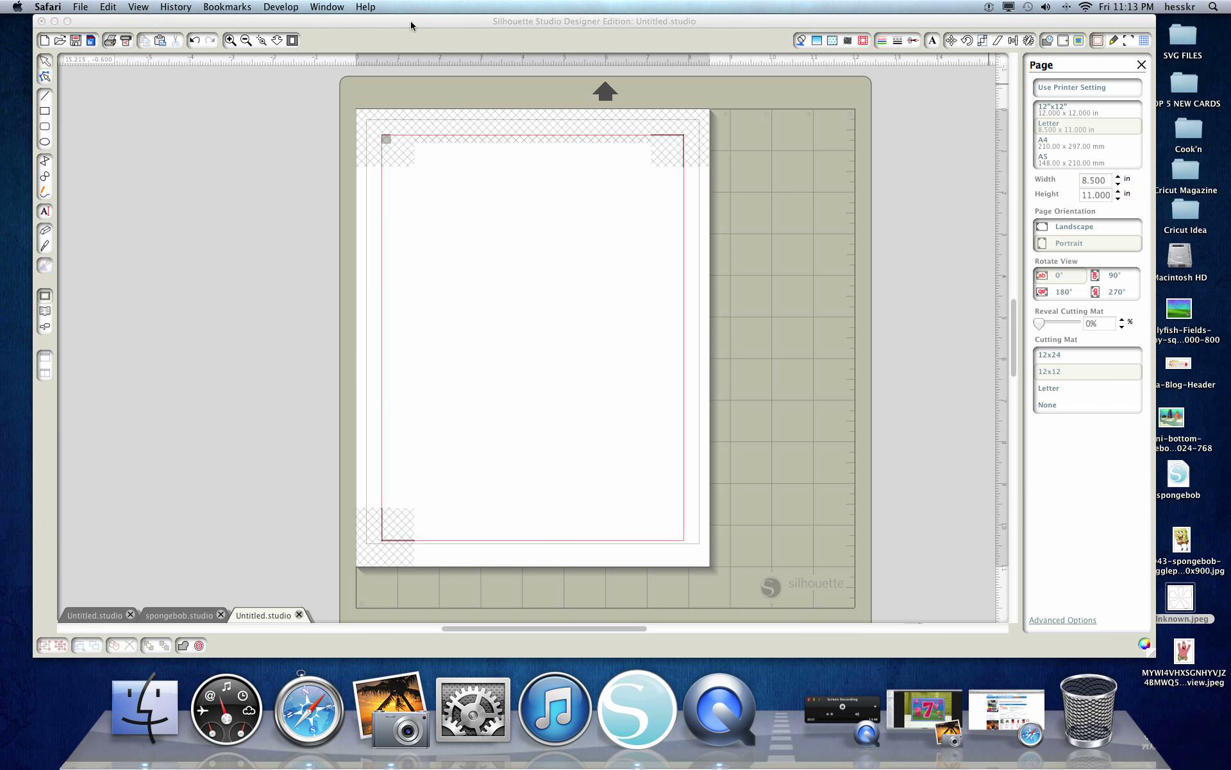
pyautogui.moveTo(385, 22); pyautogui.dragTo(383, 21)
pyautogui.moveTo(1160, 312); pyautogui.dragTo(567, 321)
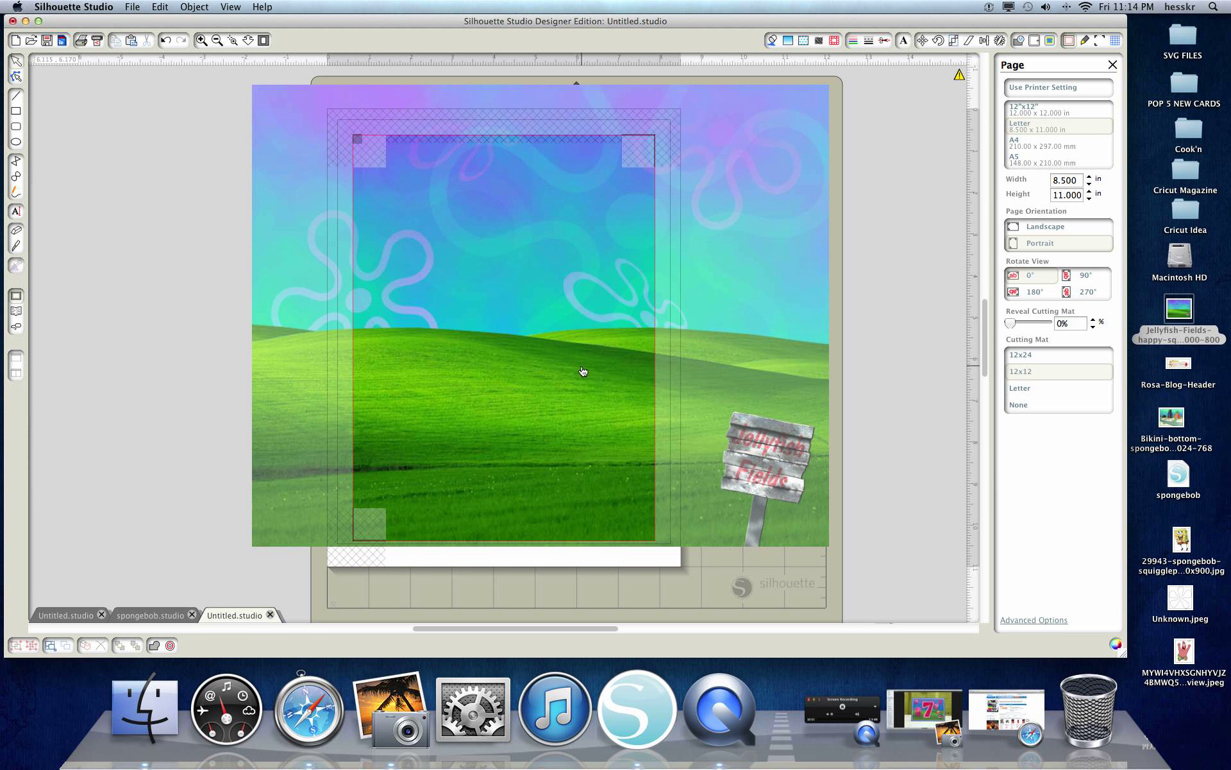
# Scale the Jellyfish Fields image to 4.5 in high, widen it to 6.5 in with the aspect ratio unlocked, and position it in the page's upper half
pyautogui.click(954, 40)
pyautogui.click(1069, 239)
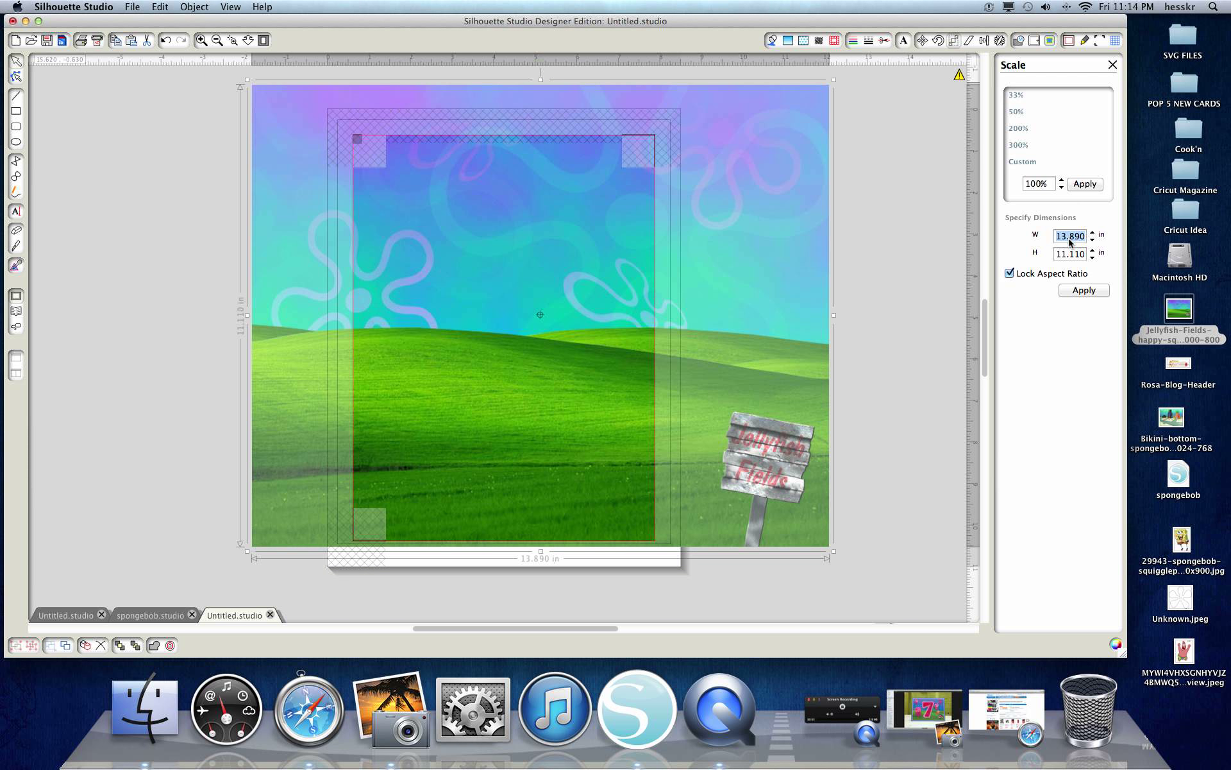
pyautogui.write('4.')
pyautogui.click(1071, 255)
pyautogui.write('4.')
pyautogui.press('Return')
pyautogui.click(1013, 274)
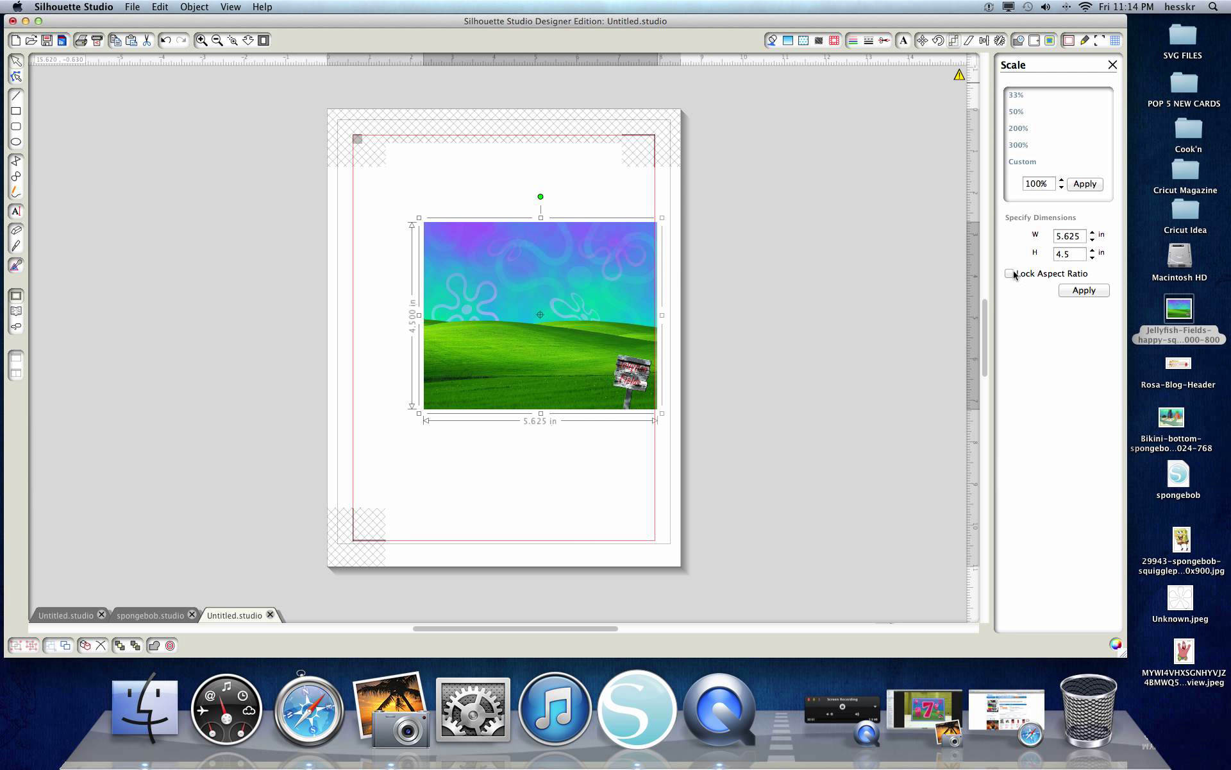
pyautogui.click(1084, 236)
pyautogui.click(1084, 290)
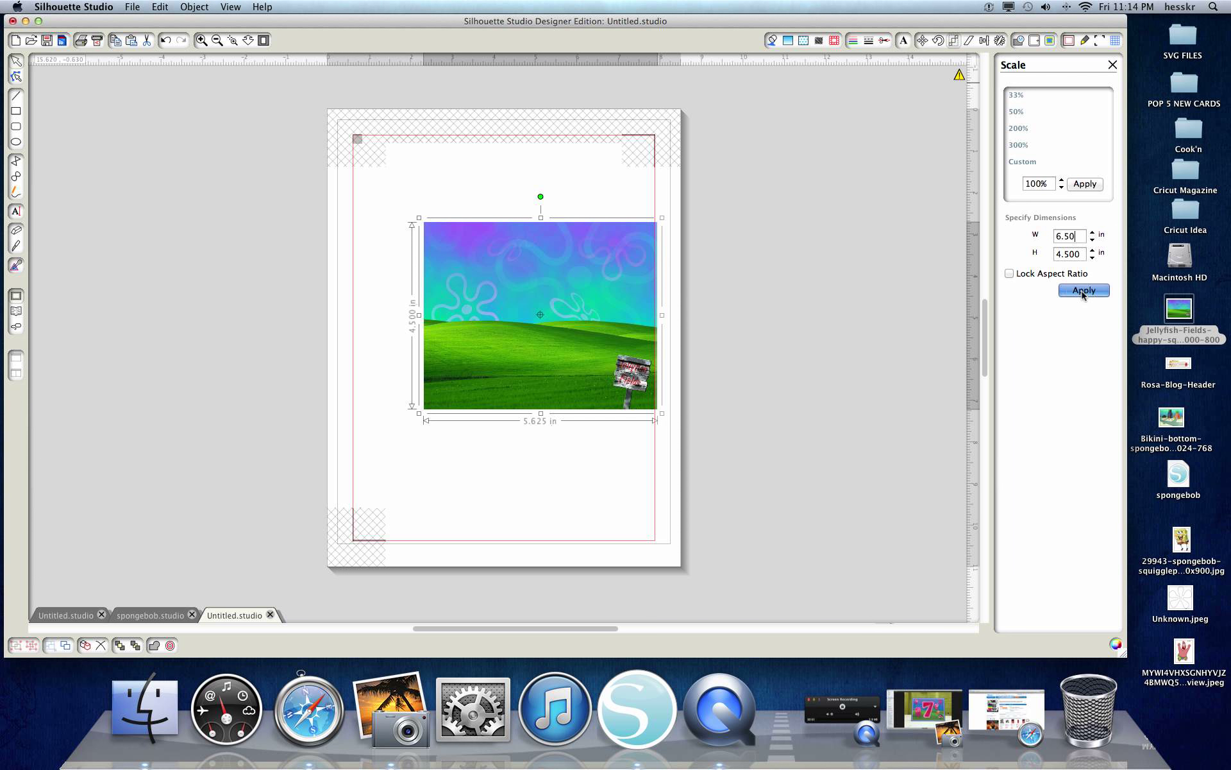
pyautogui.moveTo(495, 346); pyautogui.dragTo(460, 299)
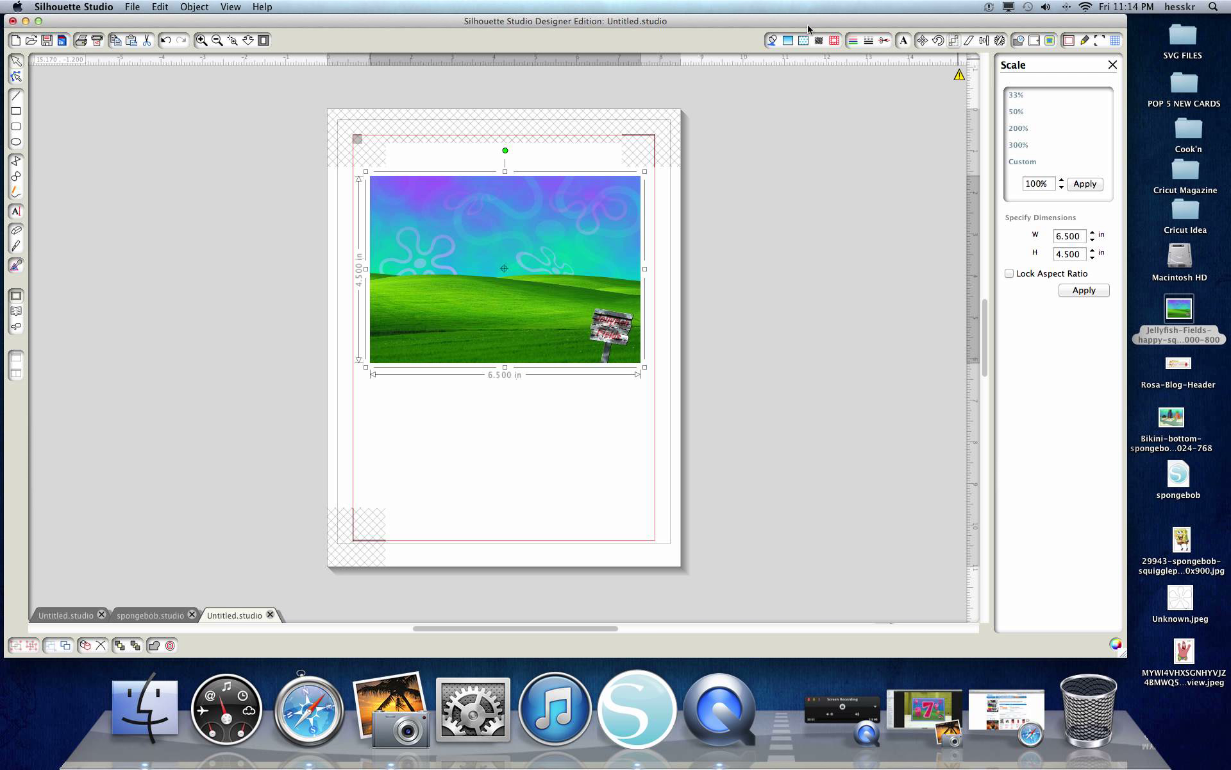
# Set the cut style of the Jellyfish Fields image to Cut Edge
pyautogui.click(887, 42)
pyautogui.click(1042, 112)
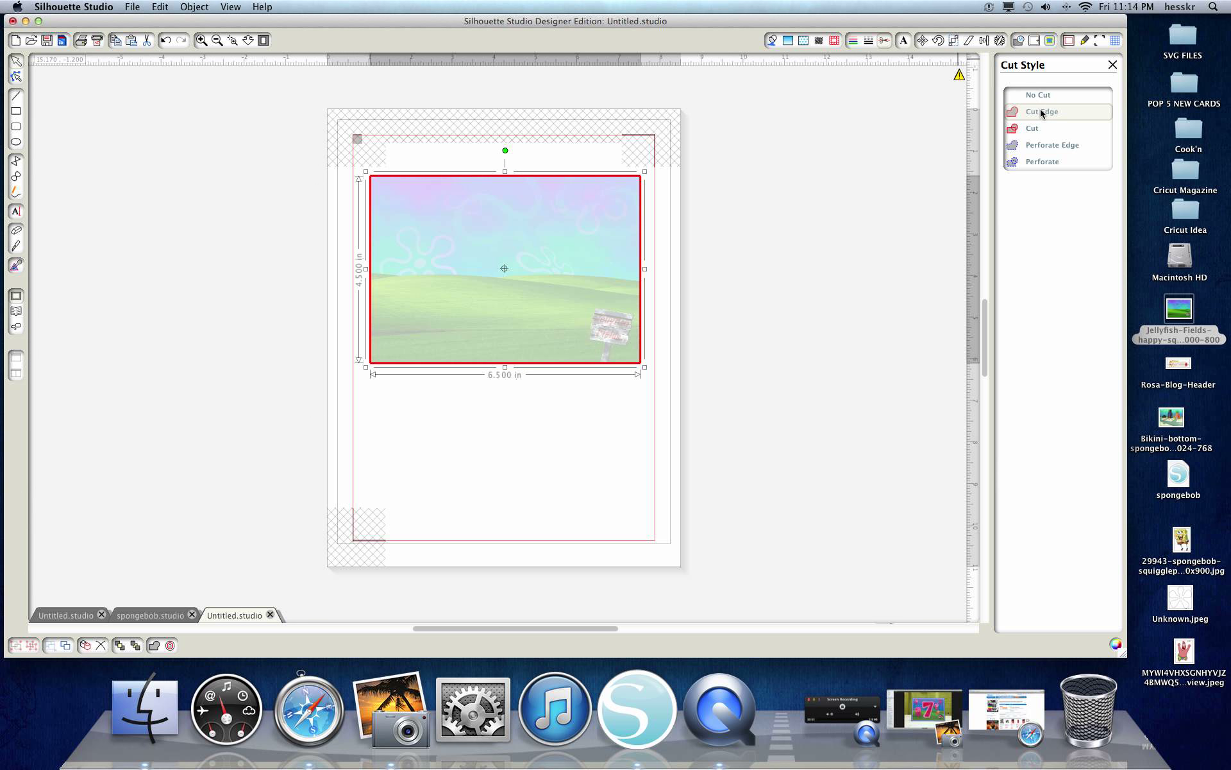
pyautogui.click(1112, 66)
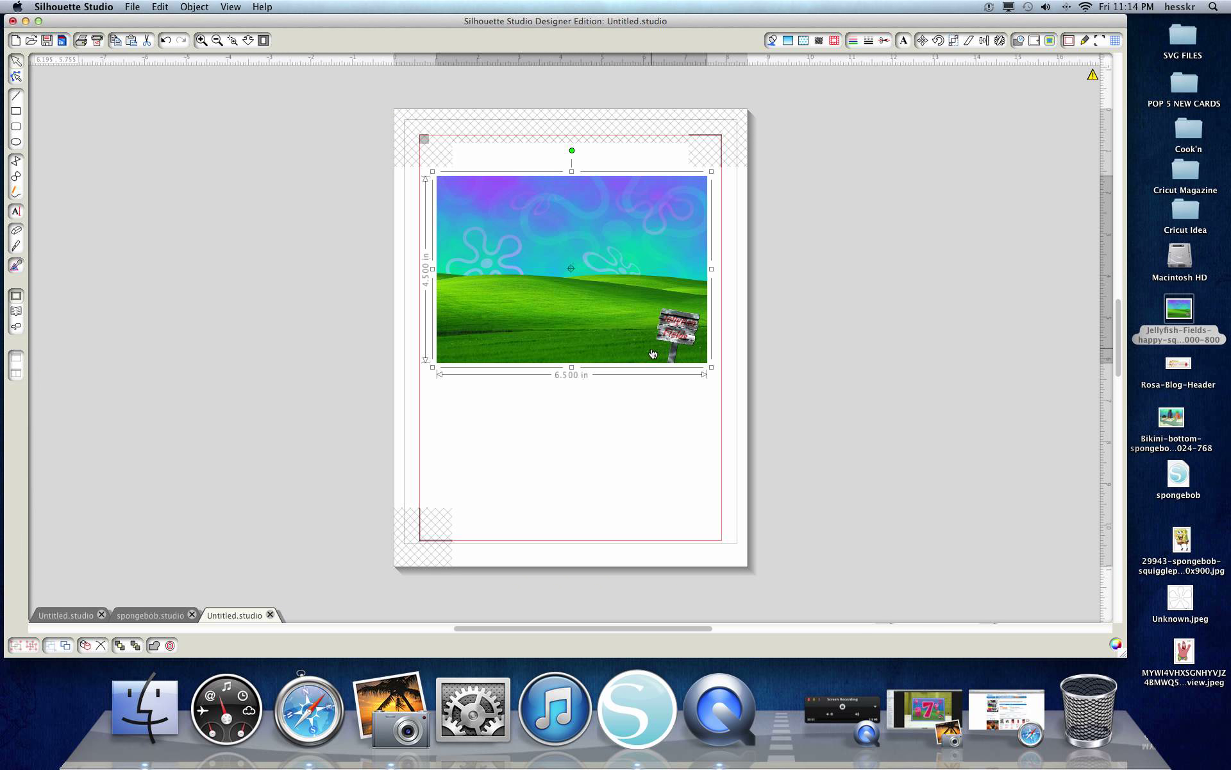
# Insert the how-to-draw jellyfish image from the desktop and scale it to 1.5 in high with the aspect ratio locked
pyautogui.moveTo(1022, 22)
pyautogui.mouseDown()
pyautogui.moveTo(968, 14)
pyautogui.moveTo(1003, 17)
pyautogui.moveTo(1009, 43)
pyautogui.mouseUp()
pyautogui.moveTo(1083, 30)
pyautogui.mouseDown()
pyautogui.moveTo(1142, 86)
pyautogui.moveTo(1148, 129)
pyautogui.moveTo(1086, 151)
pyautogui.moveTo(728, 447)
pyautogui.moveTo(595, 494)
pyautogui.moveTo(593, 449)
pyautogui.moveTo(618, 474)
pyautogui.mouseUp()
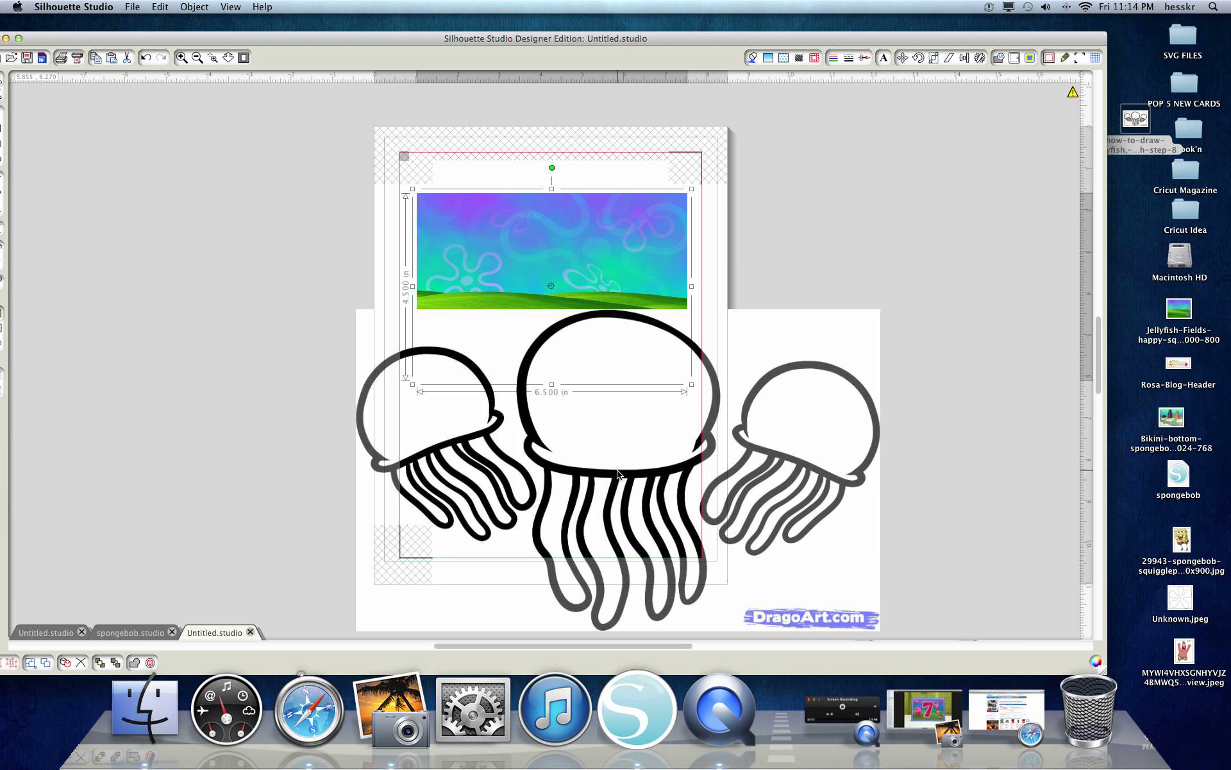
pyautogui.click(760, 488)
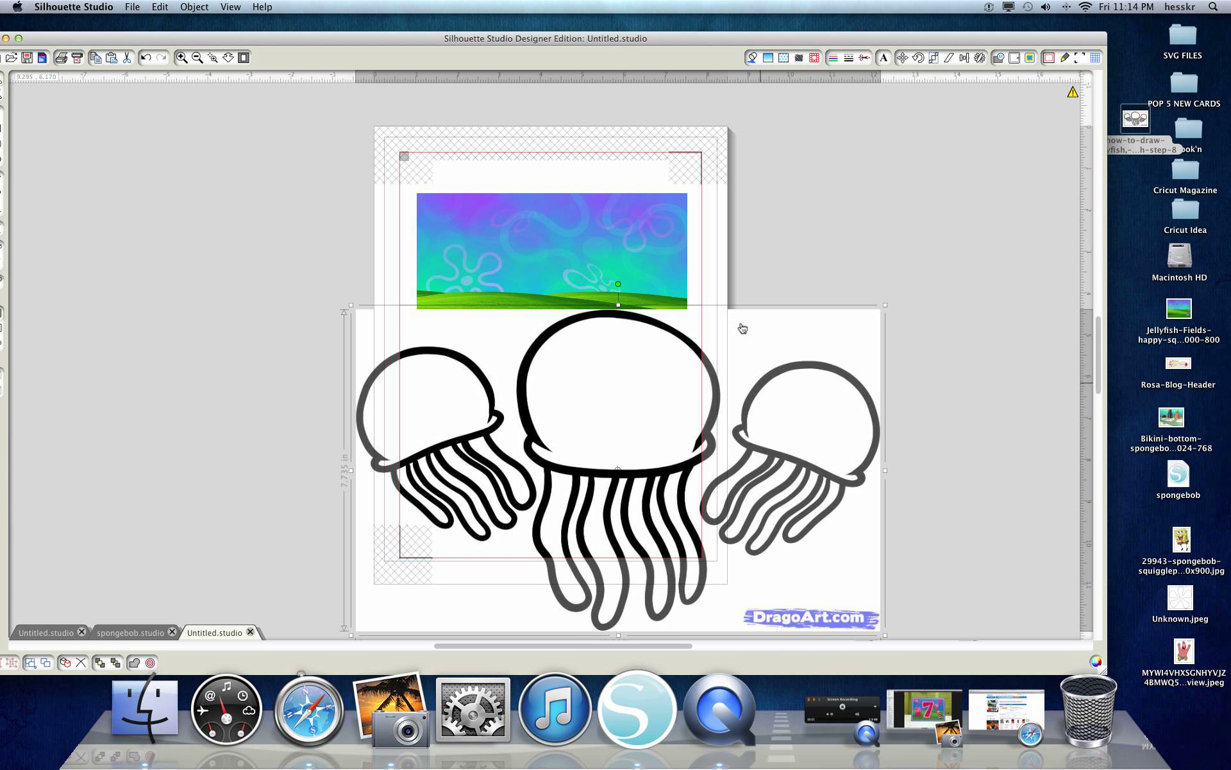
pyautogui.click(936, 59)
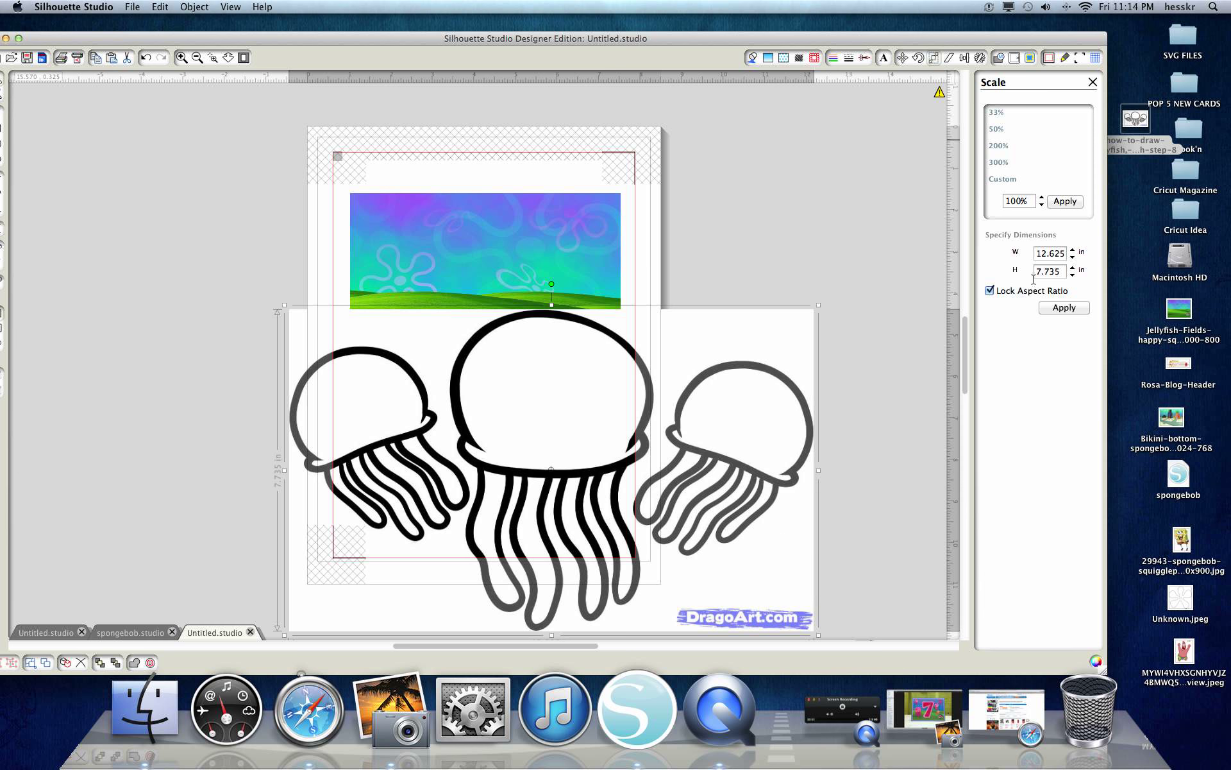
pyautogui.write('1.5')
pyautogui.press('Return')
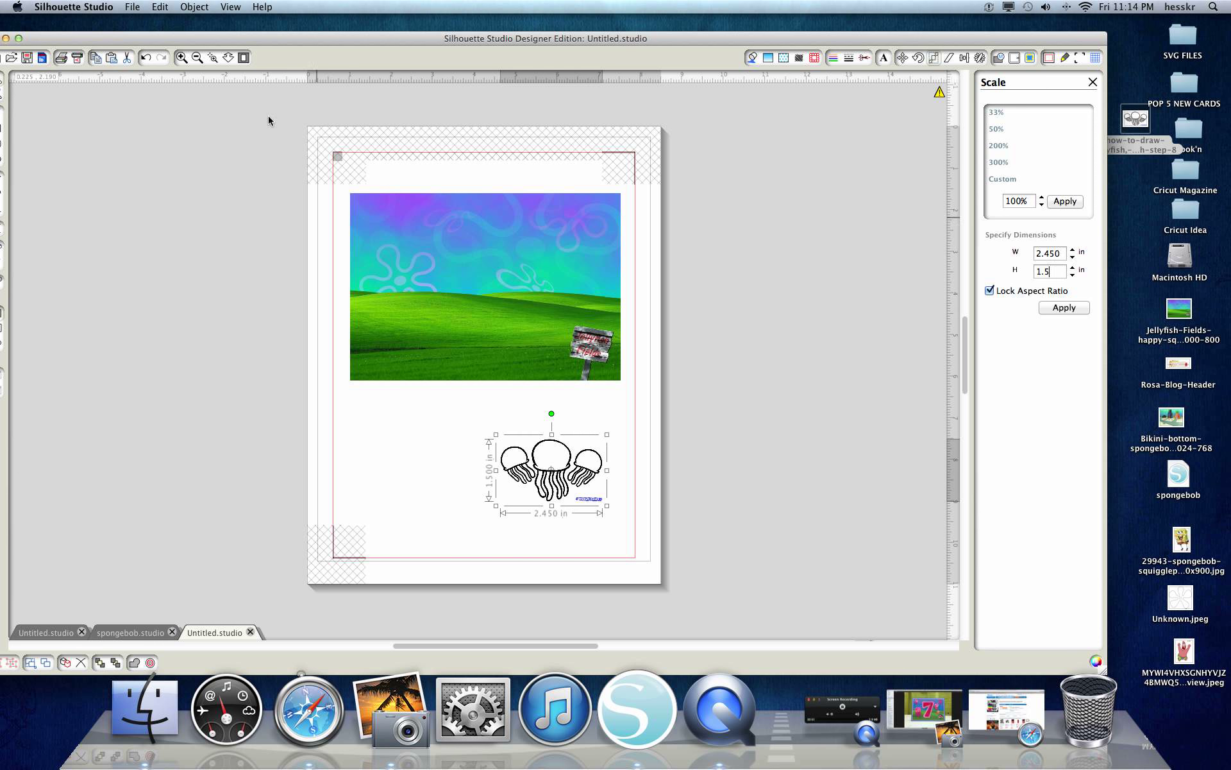
# Move the jellyfish drawing to the left side of the blank area below the background image
pyautogui.click(182, 58)
pyautogui.scroll(-3, 608, 327)
pyautogui.scroll(-1, 610, 319)
pyautogui.moveTo(644, 486); pyautogui.dragTo(427, 435)
pyautogui.rightClick(425, 449)
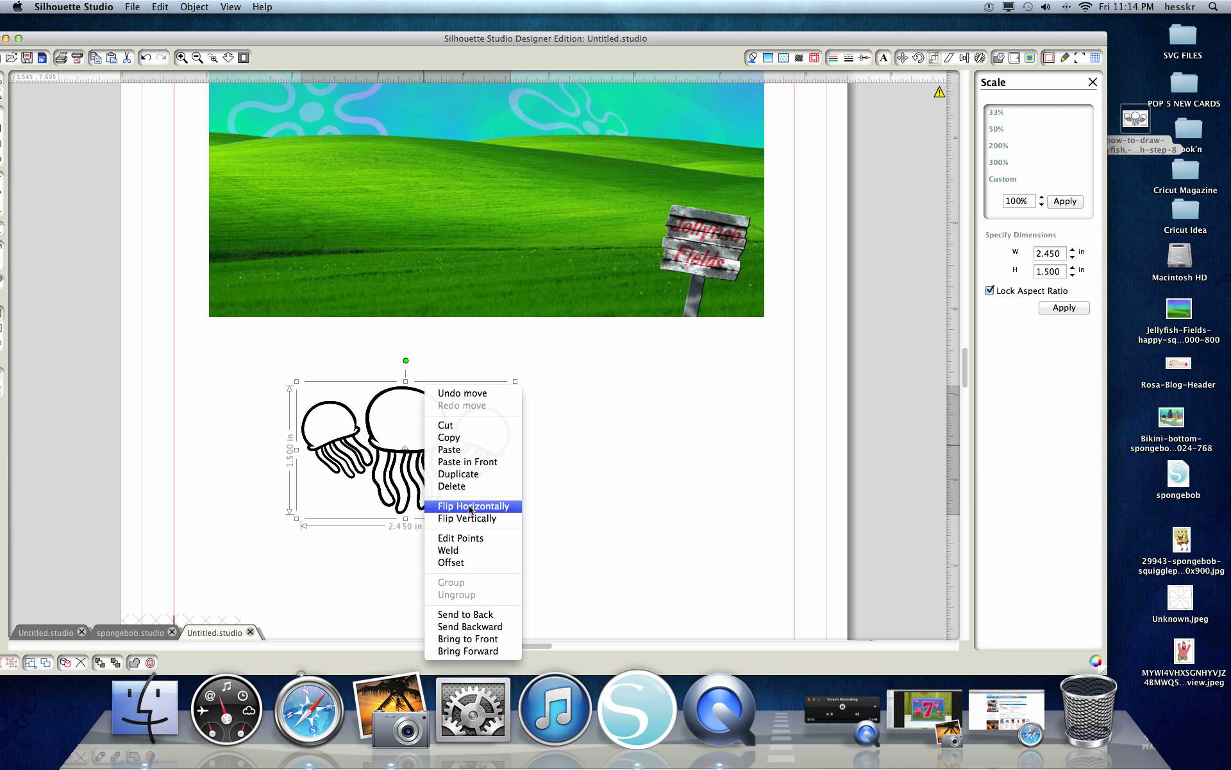
pyautogui.click(641, 533)
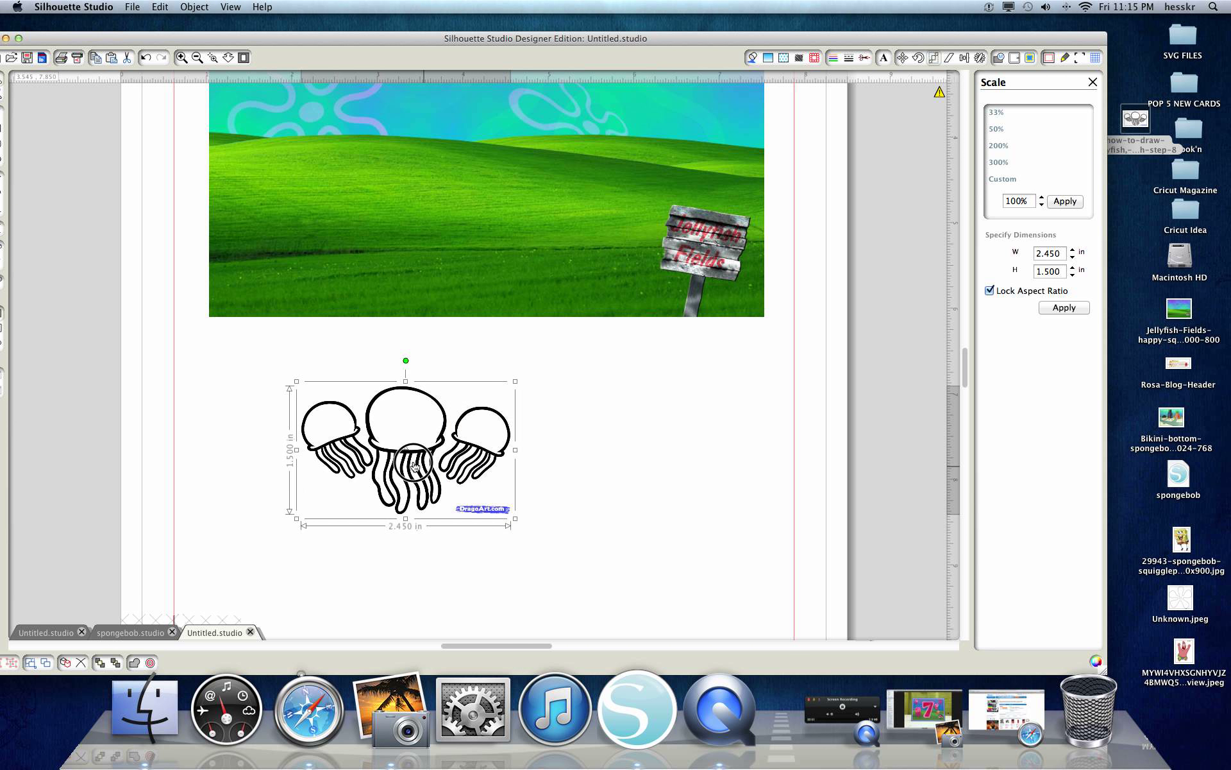
# Duplicate the jellyfish drawing twice, placing one copy near the page's right edge and the other over its left edge
pyautogui.rightClick(444, 457)
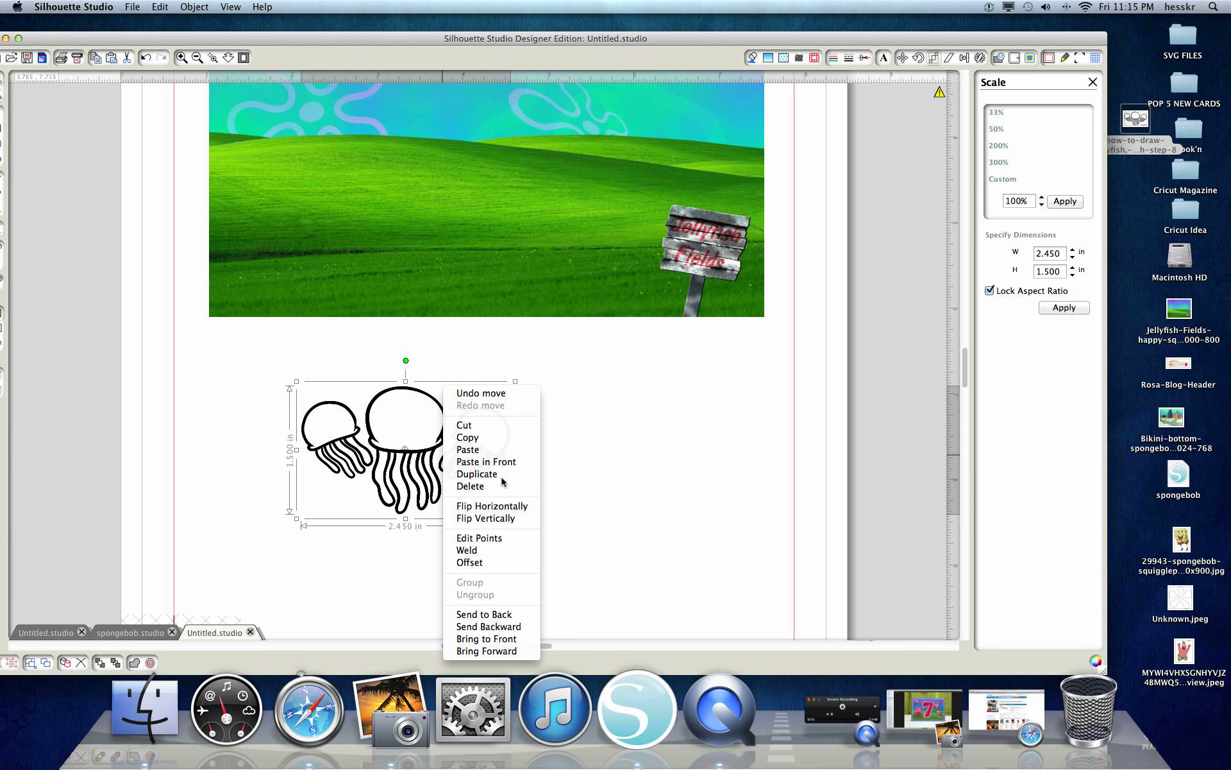
pyautogui.click(504, 487)
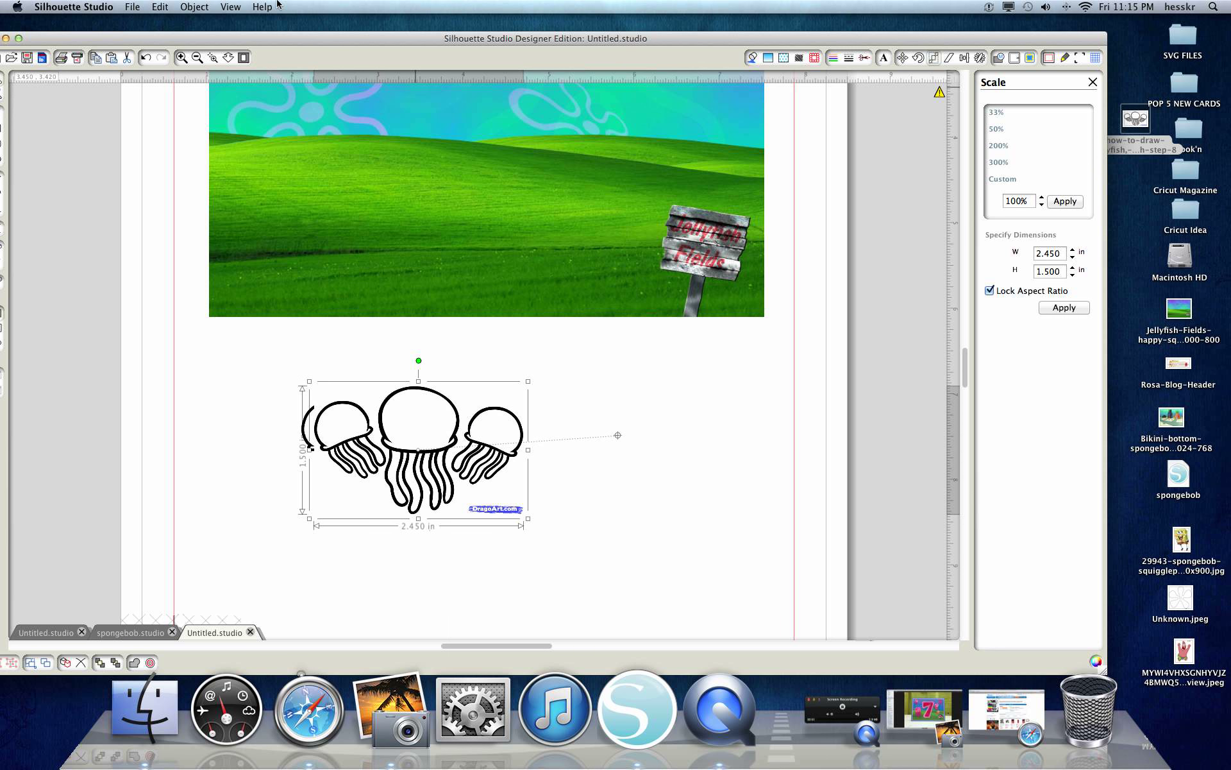
pyautogui.click(147, 57)
pyautogui.moveTo(395, 443); pyautogui.dragTo(671, 427)
pyautogui.rightClick(670, 427)
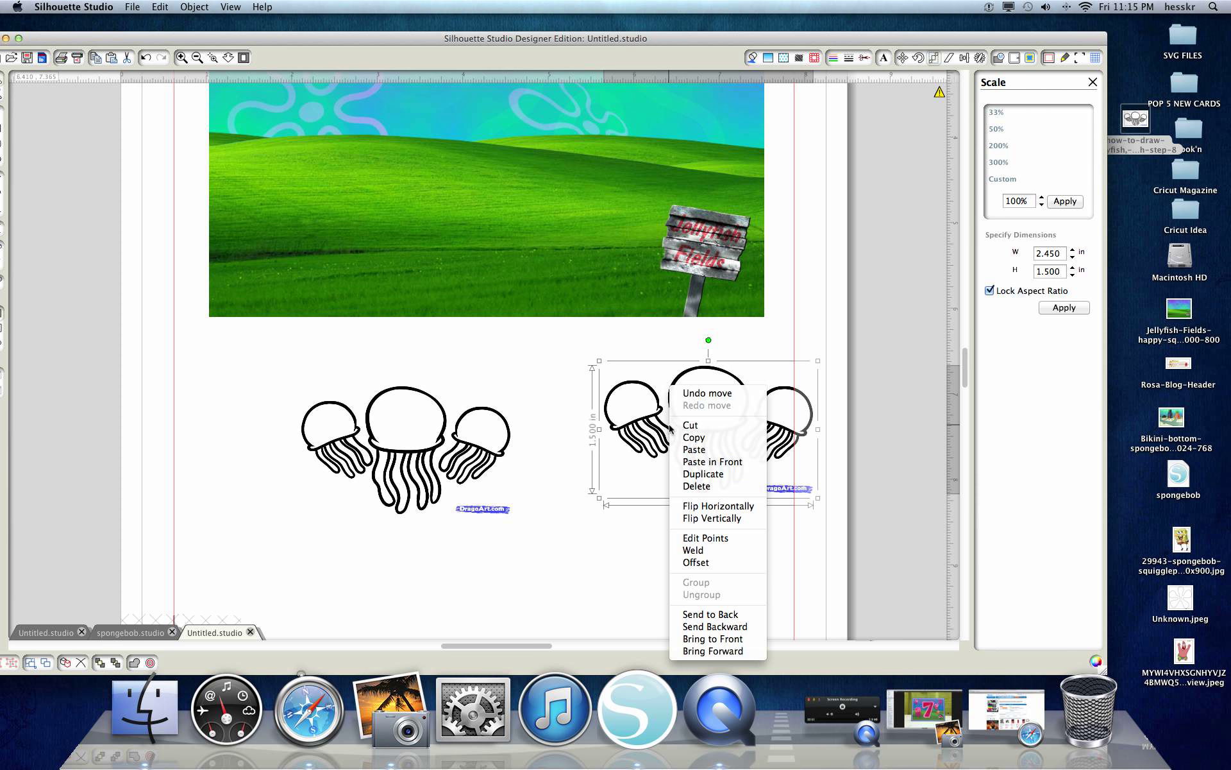
pyautogui.click(705, 475)
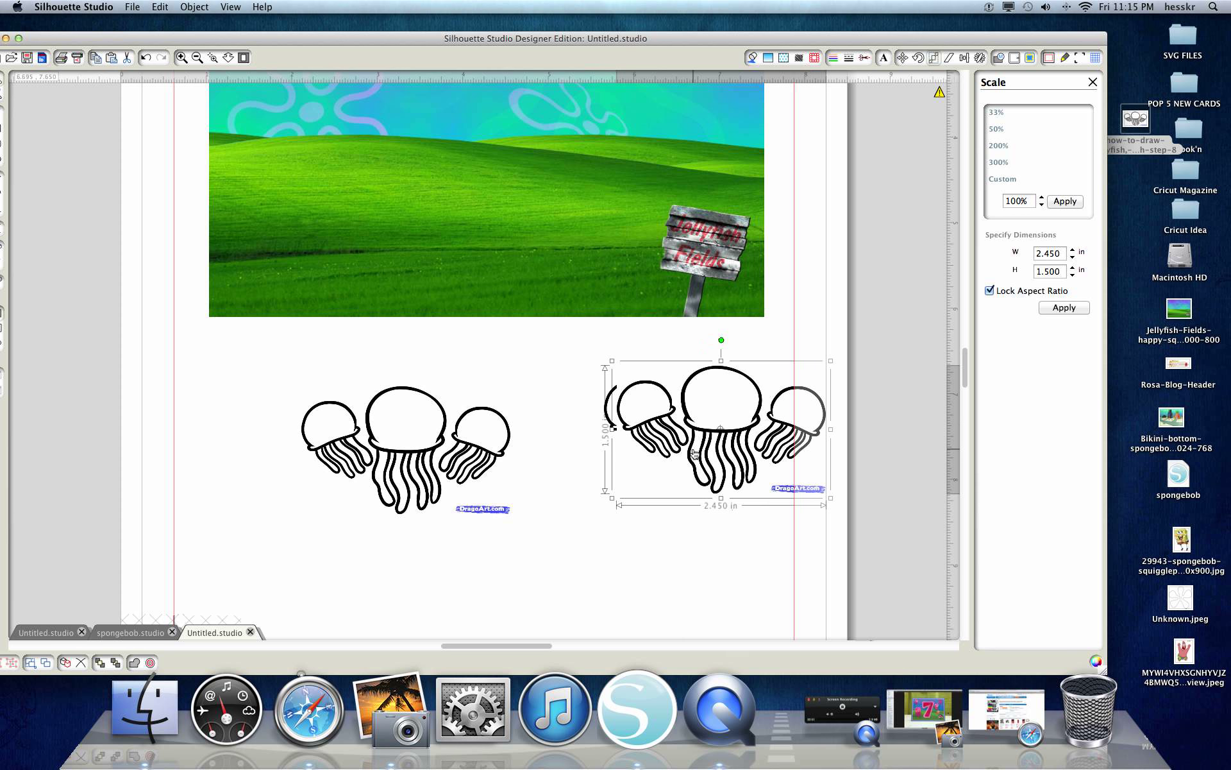
pyautogui.moveTo(706, 447); pyautogui.dragTo(107, 430)
# Move the three jellyfish drawings off the page, two to its left and one to its right
pyautogui.click(197, 57)
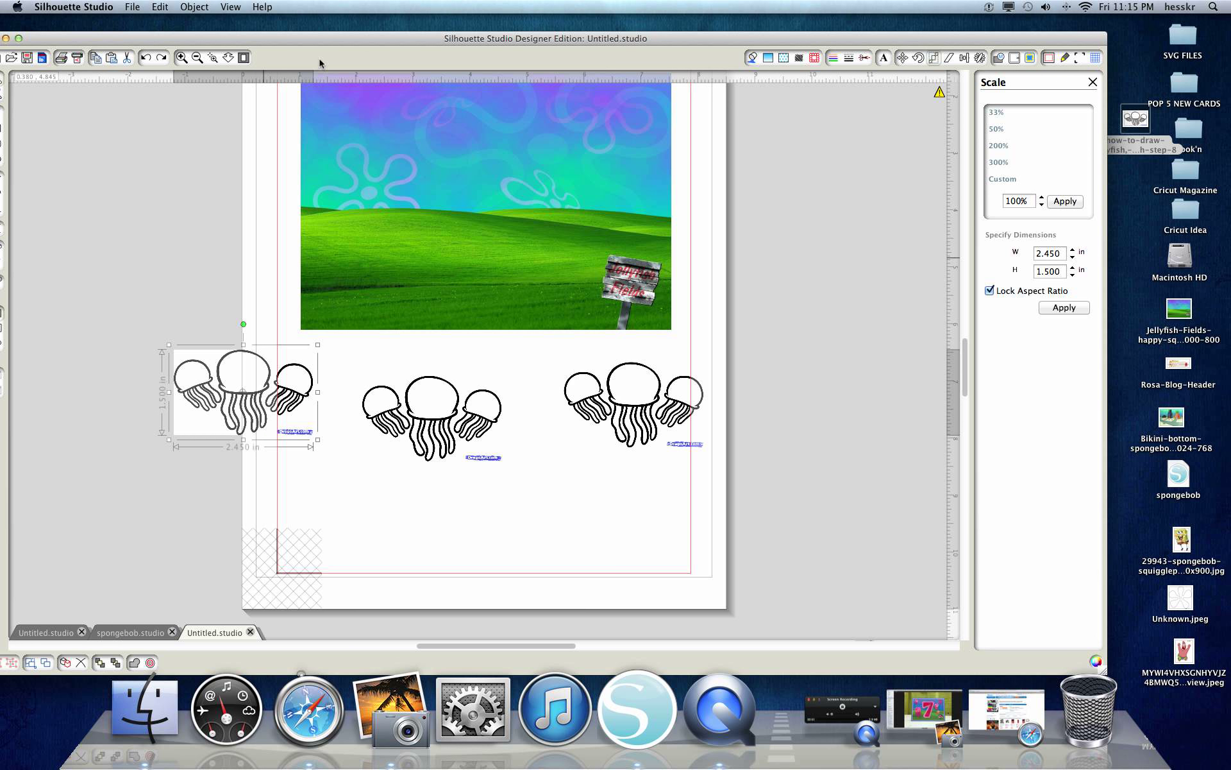
pyautogui.moveTo(206, 389); pyautogui.dragTo(110, 182)
pyautogui.moveTo(387, 405); pyautogui.dragTo(99, 320)
pyautogui.click(654, 462)
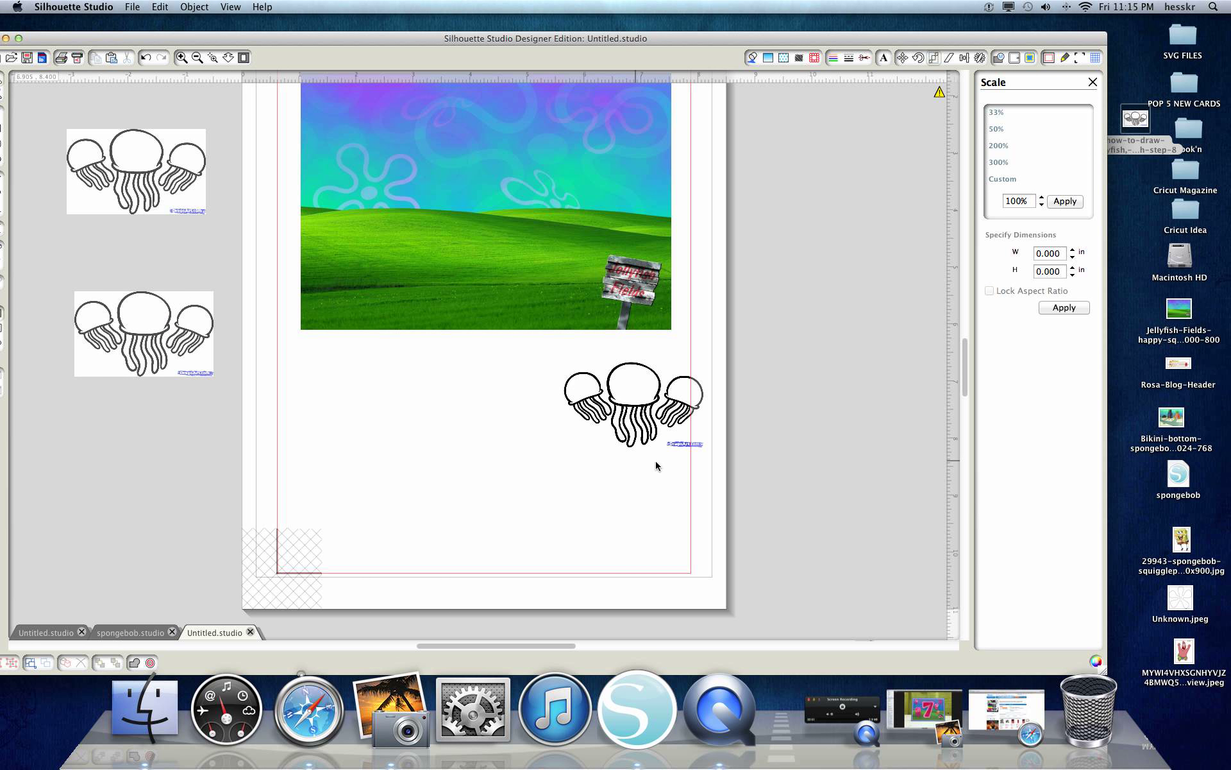
pyautogui.moveTo(632, 405); pyautogui.dragTo(829, 278)
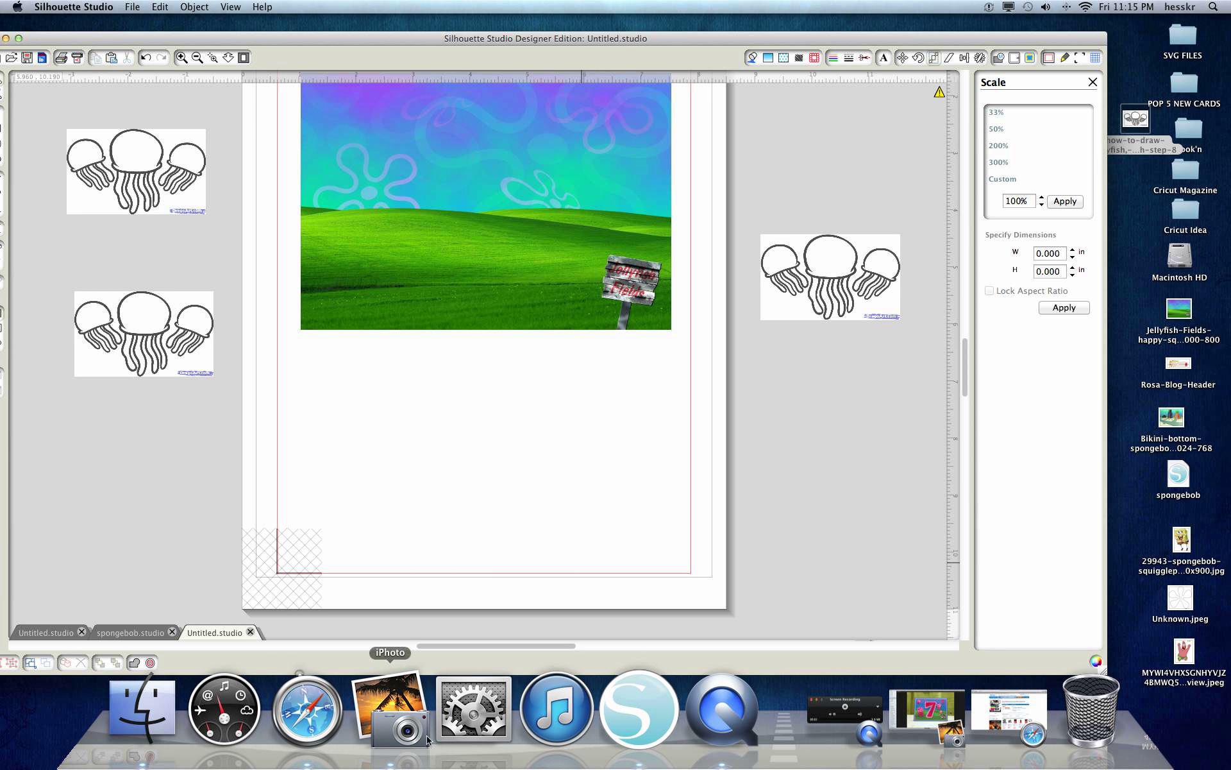
# Review the finished card photo in iPhoto, return to Silhouette Studio and move the lower-left jellyfish drawing farther down
pyautogui.click(395, 717)
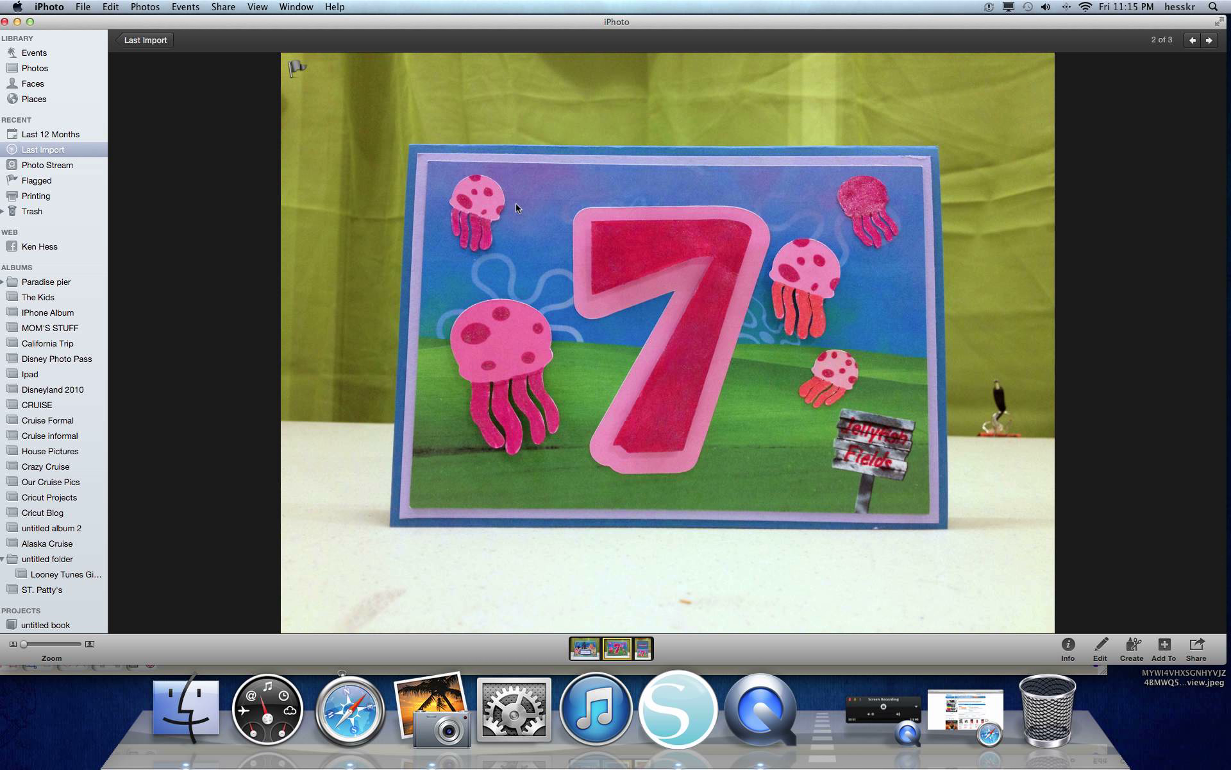
pyautogui.click(678, 709)
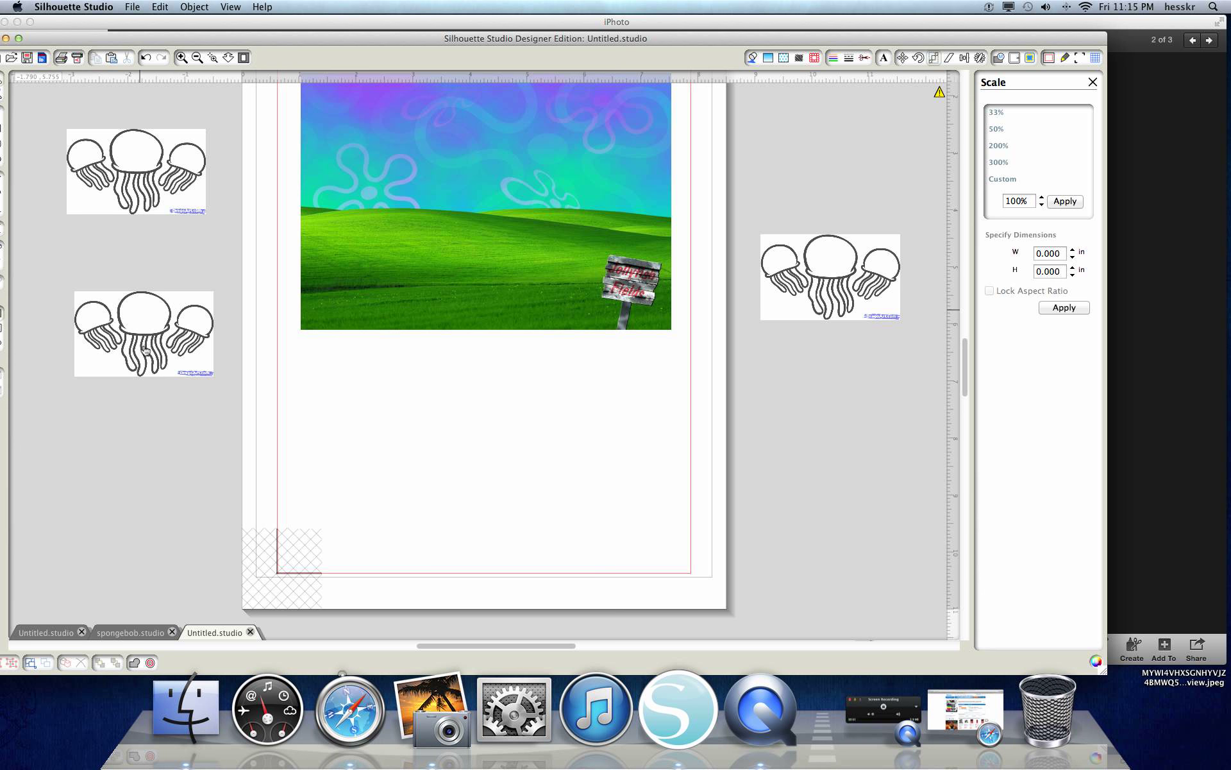
pyautogui.moveTo(147, 331); pyautogui.dragTo(155, 431)
# Erase the small left jellyfish from the lower drawing with the Eraser, leaving the large middle one intact
pyautogui.click(182, 57)
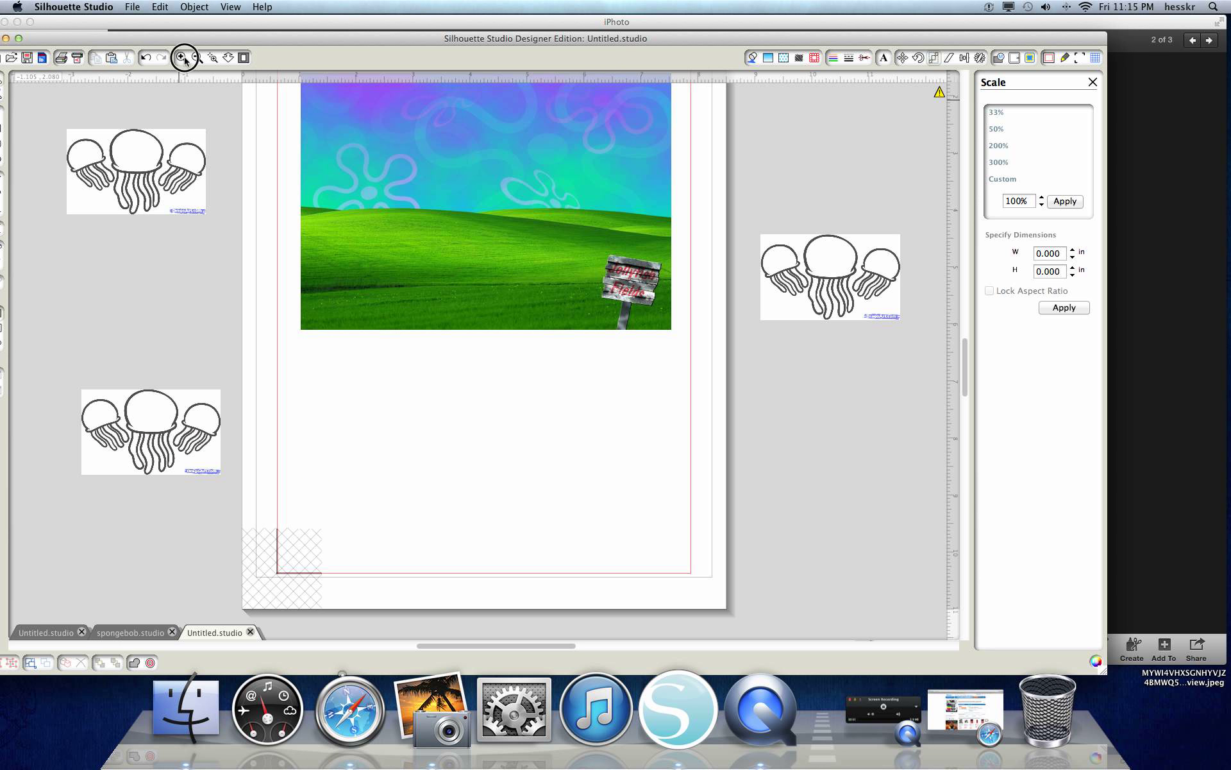
pyautogui.click(182, 57)
pyautogui.moveTo(471, 645); pyautogui.dragTo(310, 642)
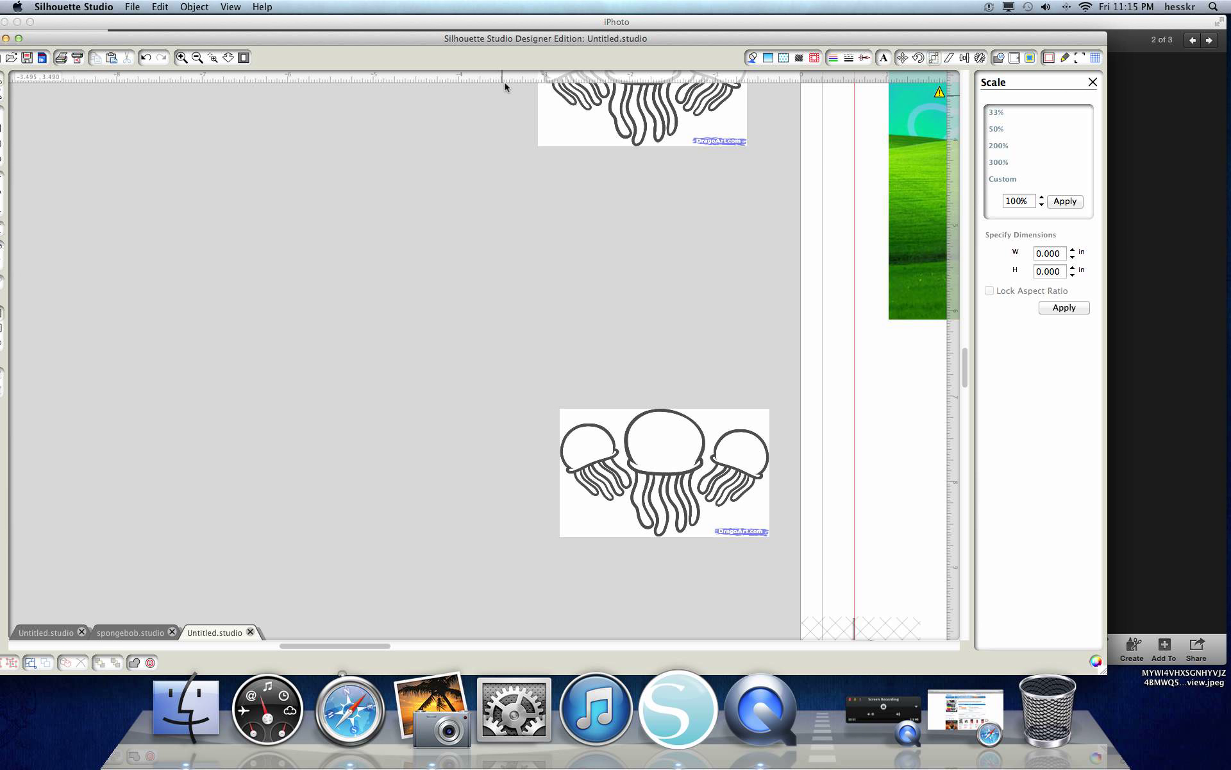
pyautogui.moveTo(522, 38); pyautogui.dragTo(588, 32)
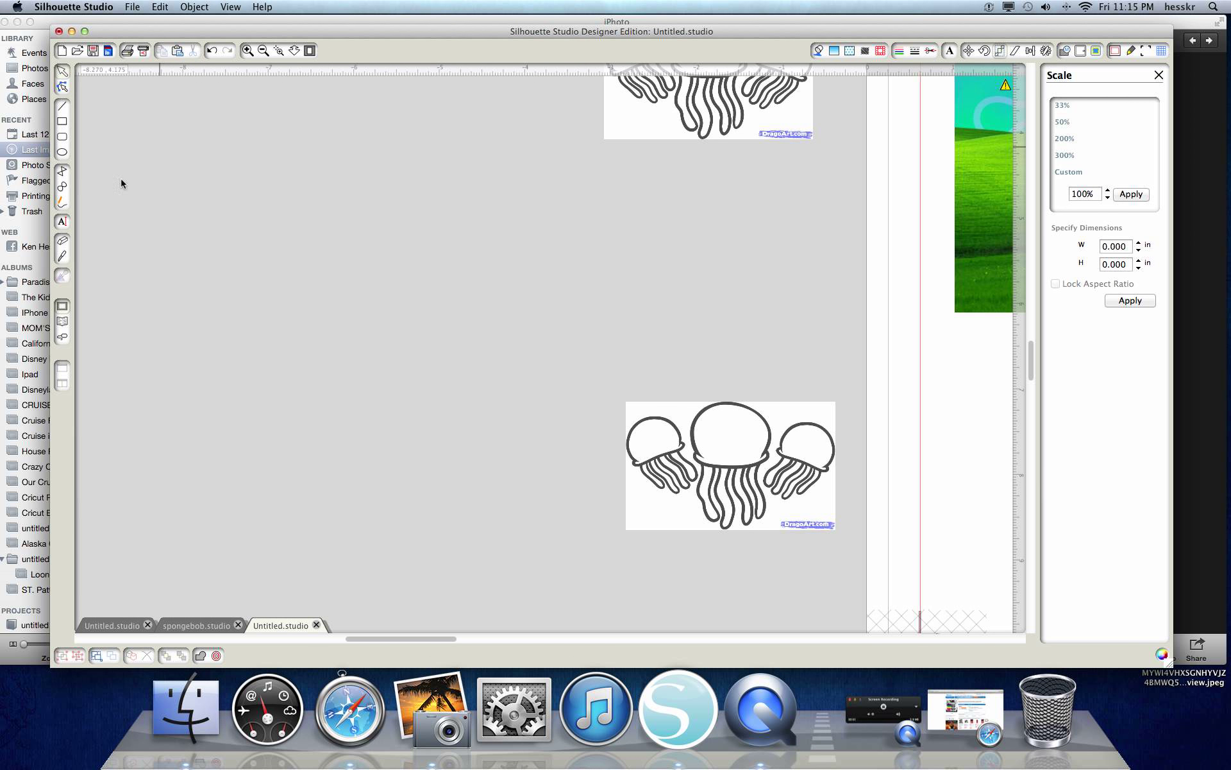
pyautogui.click(62, 241)
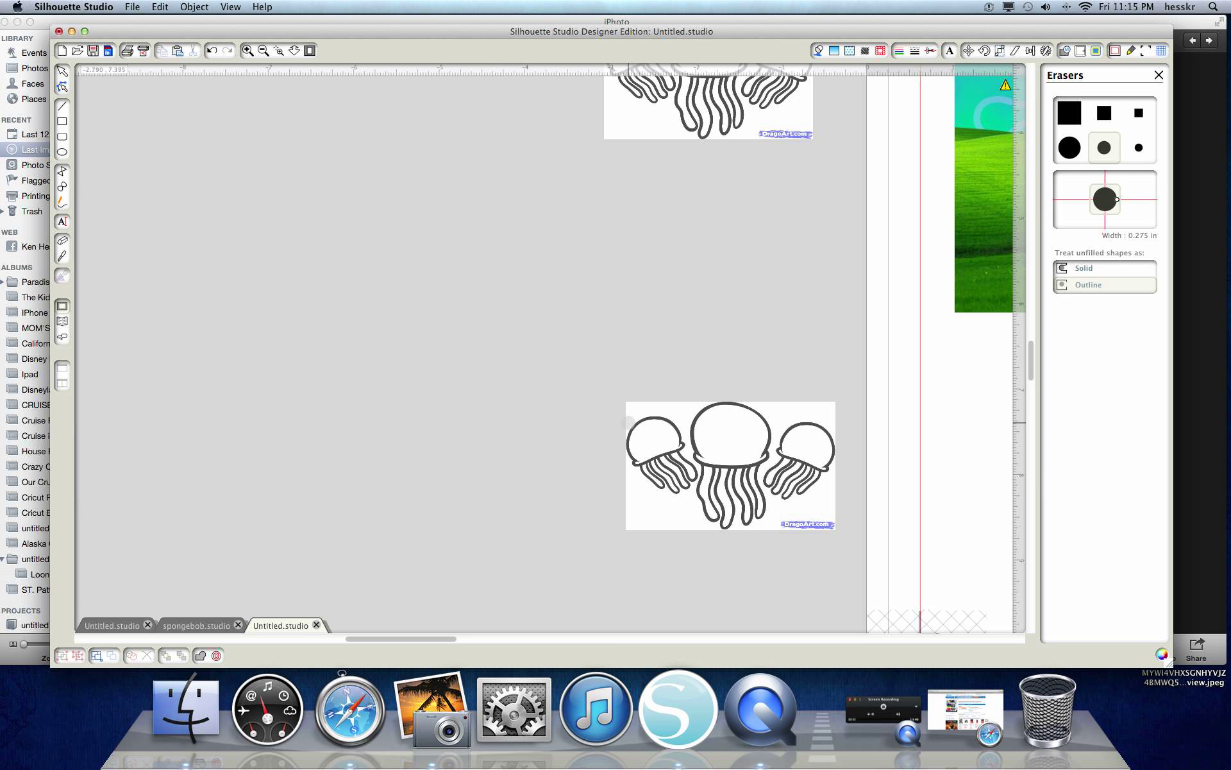
pyautogui.moveTo(696, 392)
pyautogui.mouseDown()
pyautogui.moveTo(688, 534)
pyautogui.moveTo(671, 481)
pyautogui.moveTo(676, 455)
pyautogui.moveTo(676, 494)
pyautogui.moveTo(679, 397)
pyautogui.moveTo(633, 406)
pyautogui.moveTo(638, 516)
pyautogui.moveTo(649, 417)
pyautogui.moveTo(662, 527)
pyautogui.moveTo(673, 516)
pyautogui.moveTo(673, 477)
pyautogui.moveTo(636, 474)
pyautogui.moveTo(614, 489)
pyautogui.moveTo(609, 528)
pyautogui.moveTo(639, 515)
pyautogui.moveTo(630, 478)
pyautogui.mouseUp()
# Erase the small right jellyfish and the DragoArt watermark from the lower drawing with the large round eraser
pyautogui.click(1074, 114)
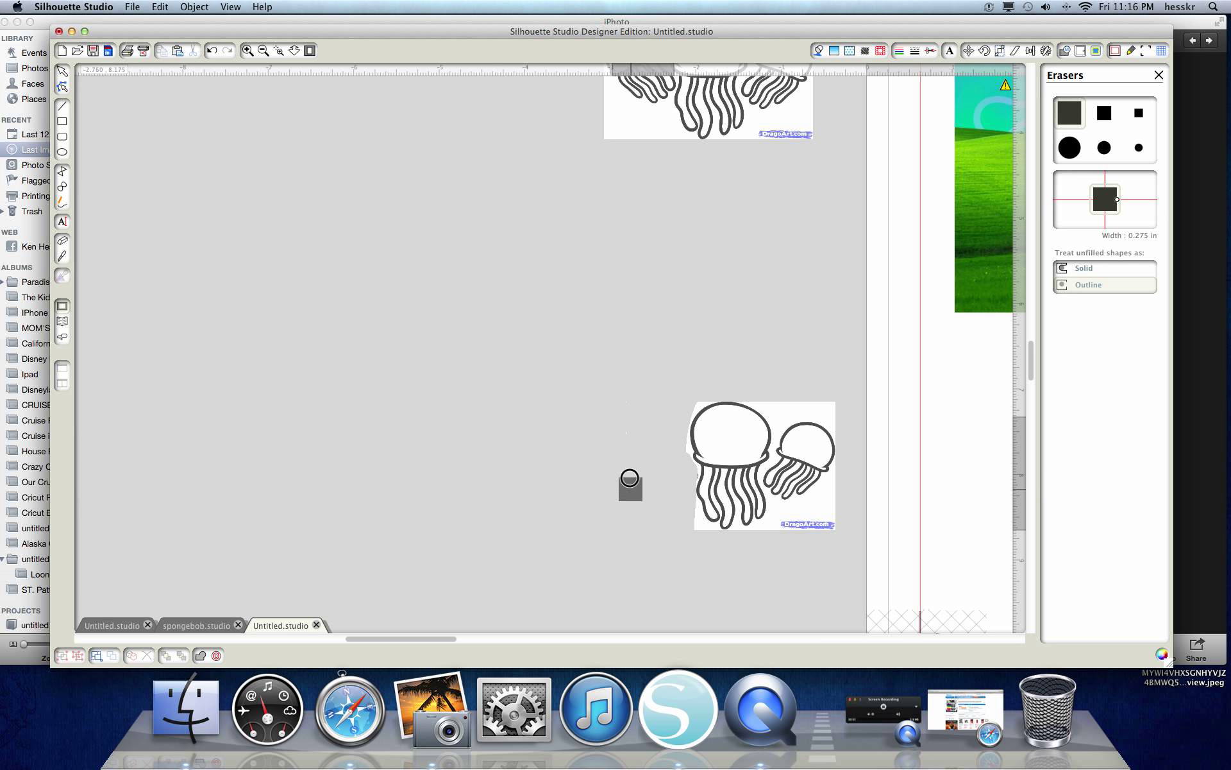
pyautogui.click(1069, 147)
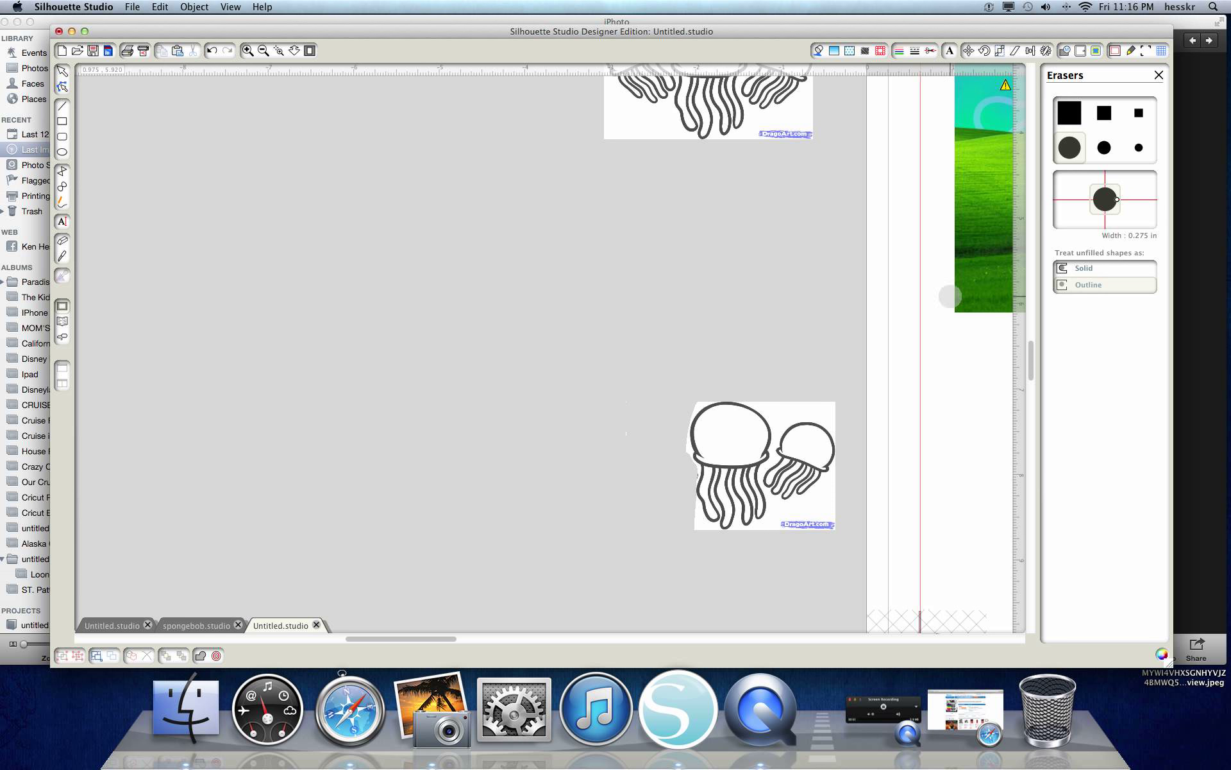
pyautogui.moveTo(786, 398)
pyautogui.mouseDown()
pyautogui.moveTo(772, 481)
pyautogui.moveTo(794, 530)
pyautogui.moveTo(825, 522)
pyautogui.moveTo(835, 495)
pyautogui.moveTo(818, 469)
pyautogui.moveTo(831, 408)
pyautogui.moveTo(827, 462)
pyautogui.moveTo(818, 404)
pyautogui.moveTo(804, 403)
pyautogui.moveTo(815, 503)
pyautogui.moveTo(793, 515)
pyautogui.moveTo(820, 356)
pyautogui.mouseUp()
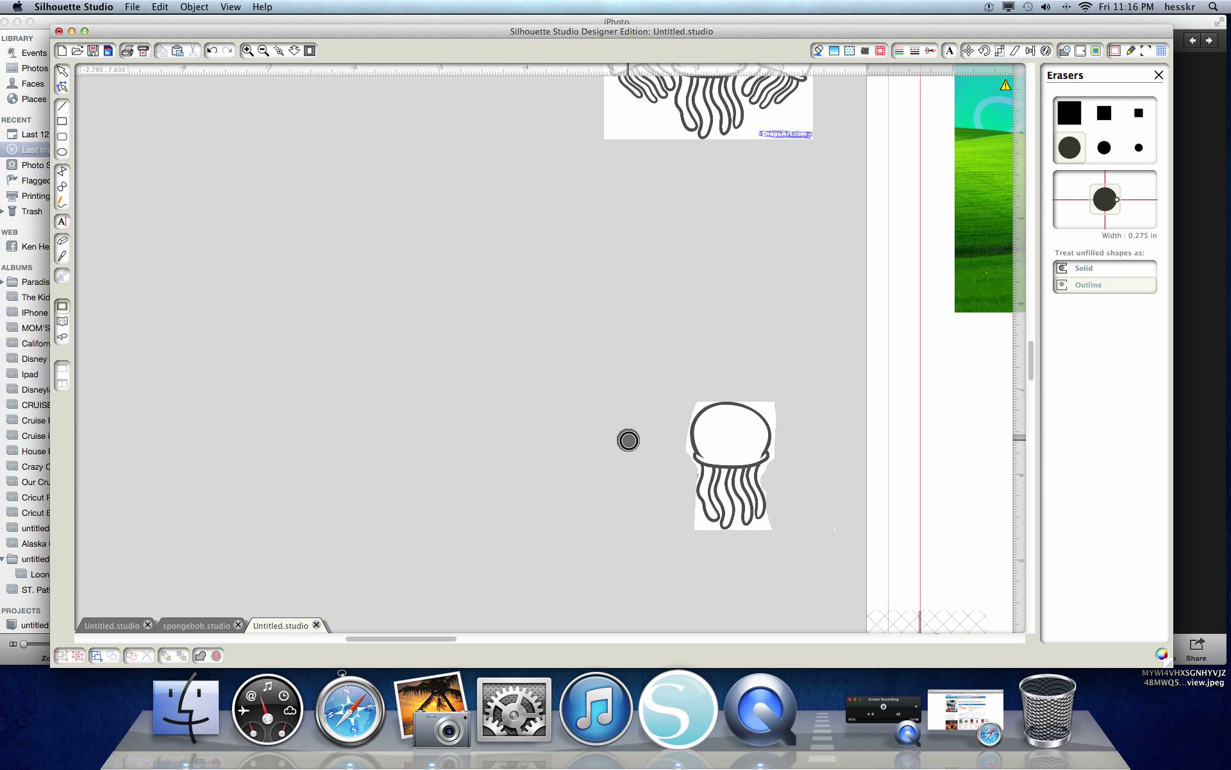
# Start a trace and select a trace area about 1.775 by 2.115 in around the isolated jellyfish drawing
pyautogui.click(1119, 52)
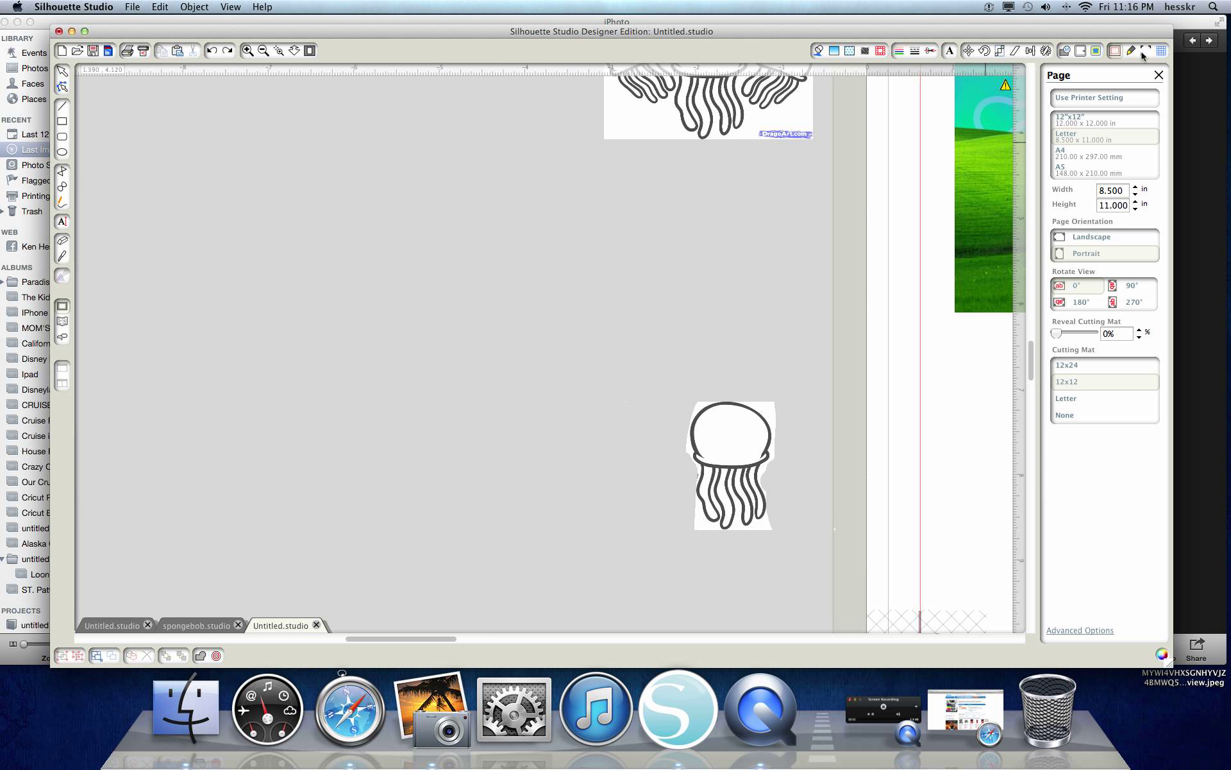
pyautogui.click(1096, 51)
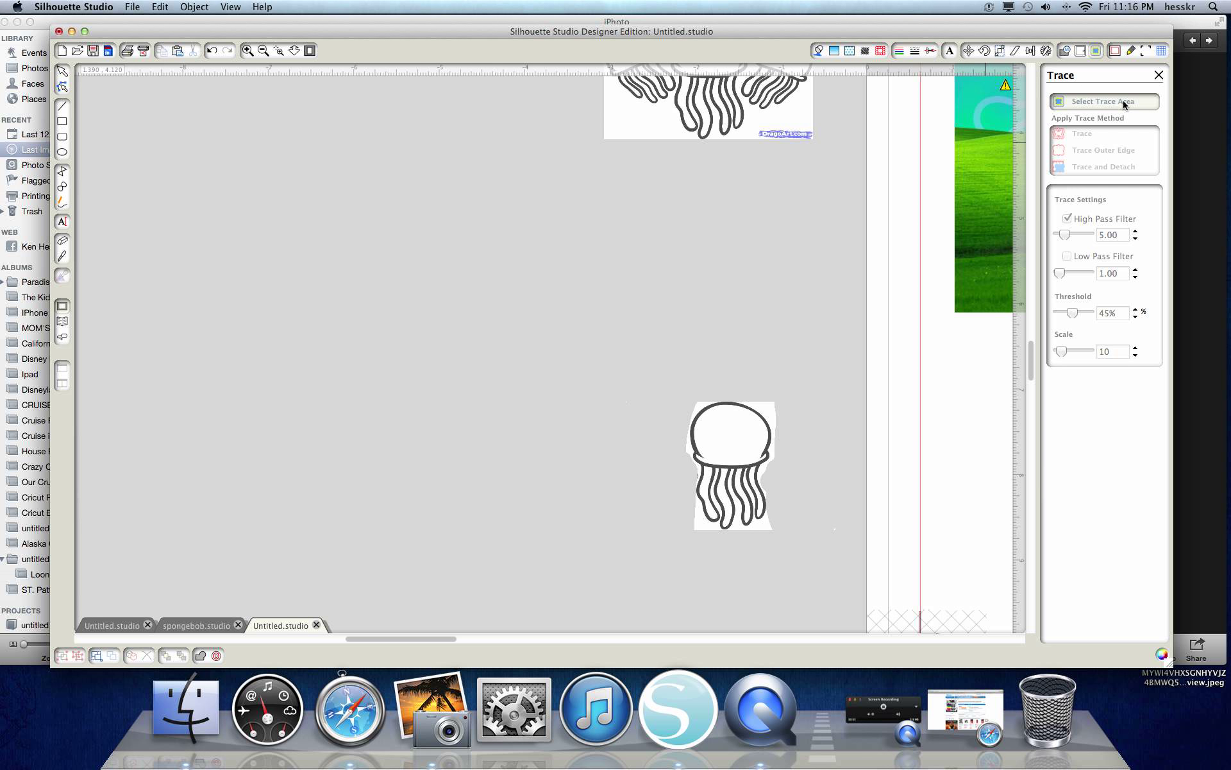
pyautogui.moveTo(662, 375)
pyautogui.mouseDown()
pyautogui.moveTo(800, 476)
pyautogui.moveTo(816, 560)
pyautogui.mouseUp()
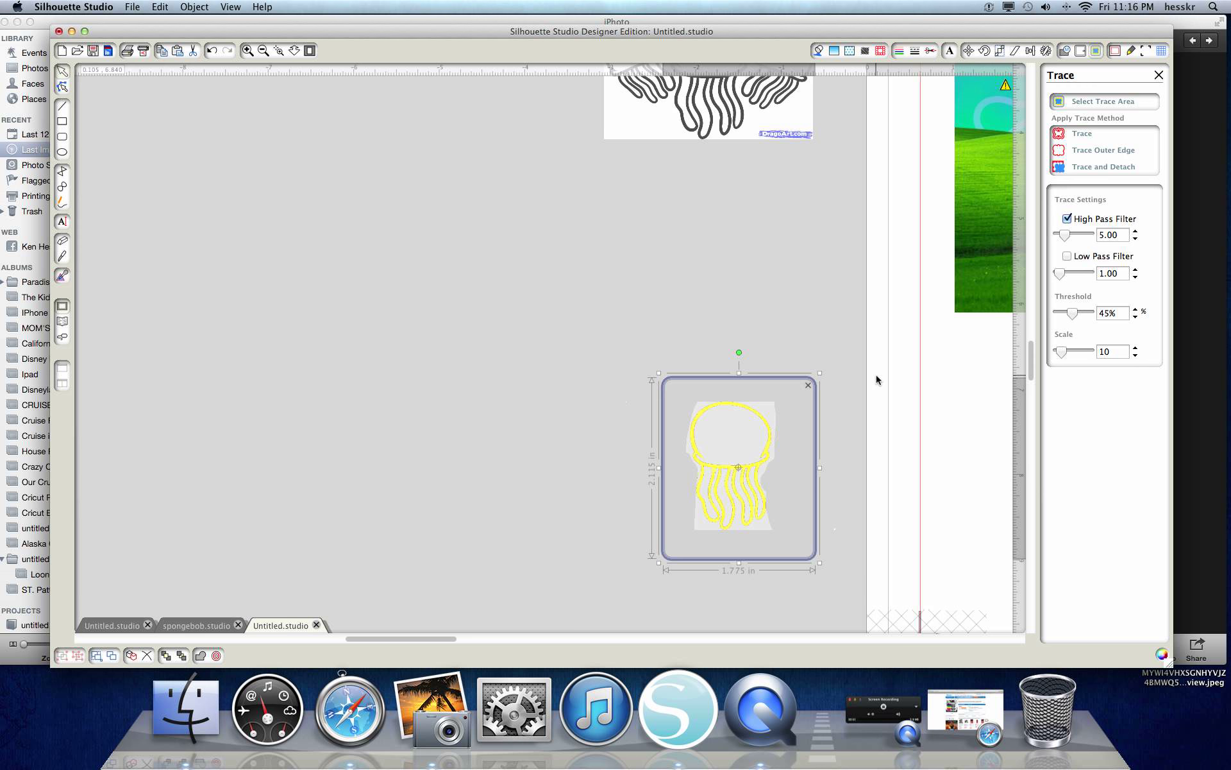
# Try the plain Trace method on the isolated jellyfish, shift the drawing off the traced lines, and undo
pyautogui.click(1081, 133)
pyautogui.moveTo(736, 456)
pyautogui.mouseDown()
pyautogui.moveTo(752, 461)
pyautogui.moveTo(697, 379)
pyautogui.moveTo(741, 412)
pyautogui.moveTo(739, 463)
pyautogui.mouseUp()
pyautogui.click(678, 418)
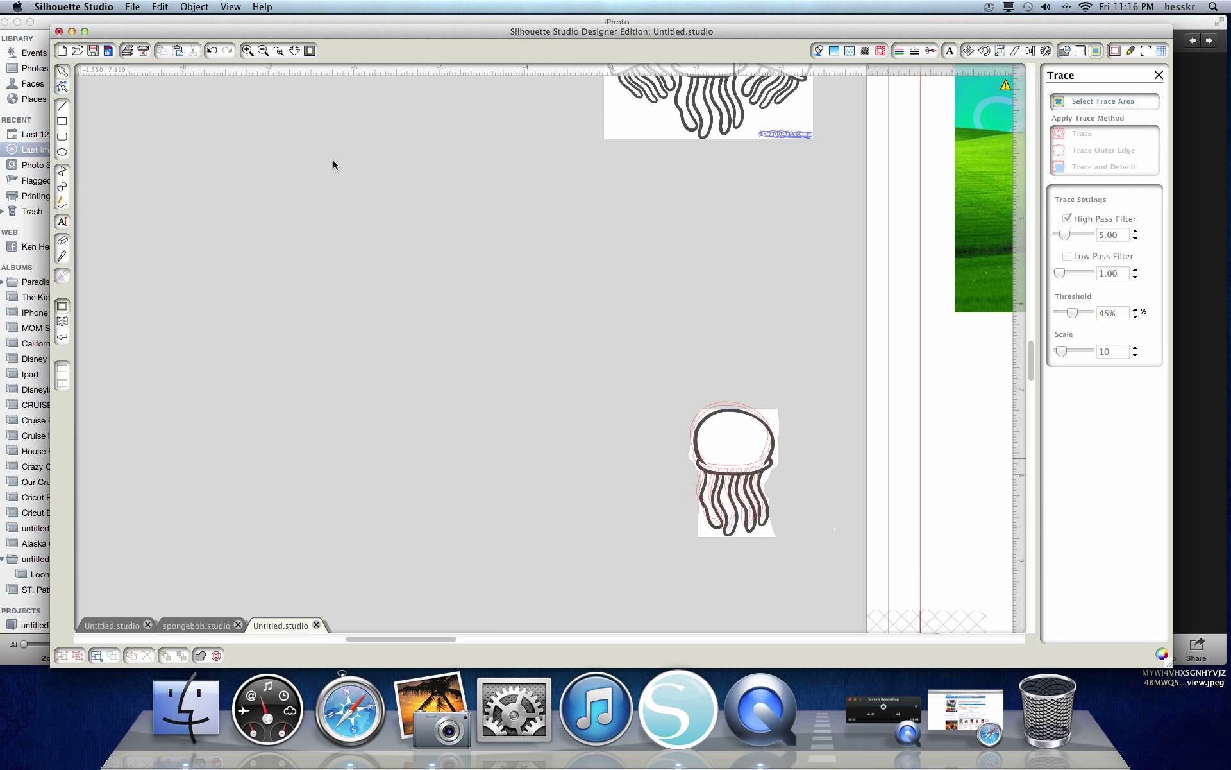
pyautogui.click(214, 55)
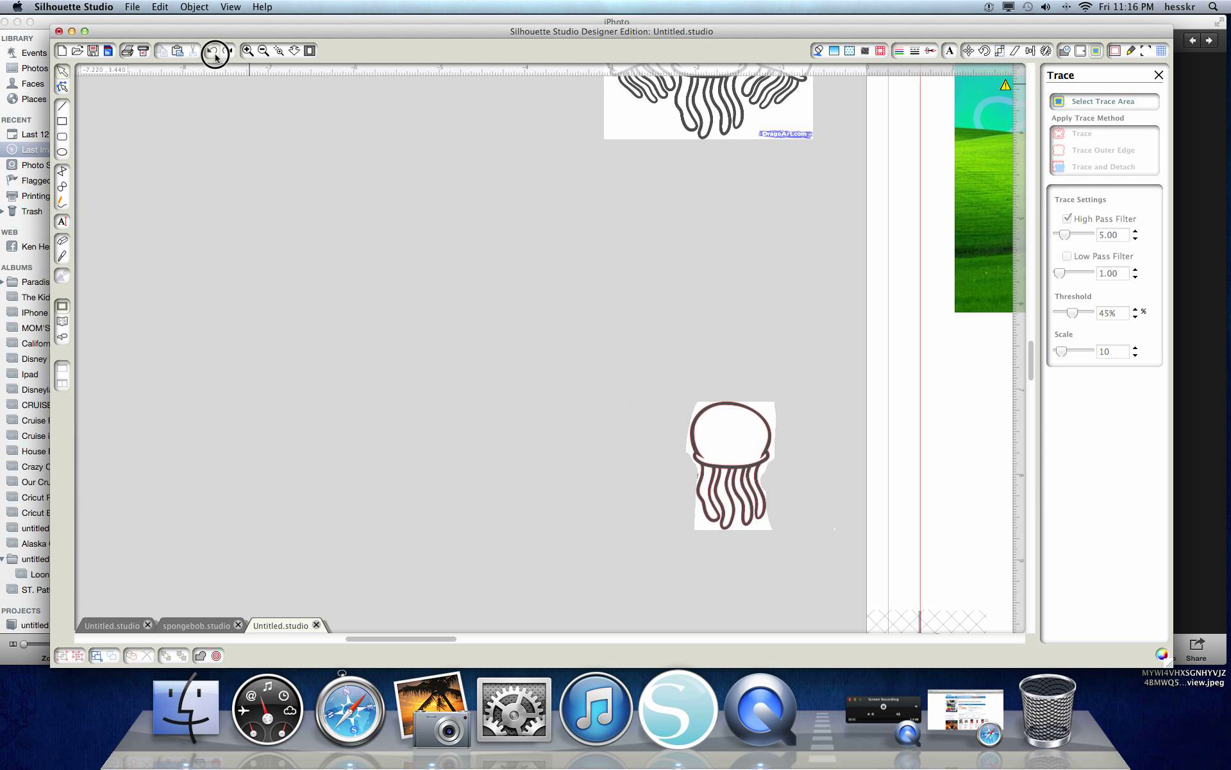
# Trace the outer edge of the isolated jellyfish, move the original drawing off the traced outline and delete the drawing
pyautogui.click(1113, 153)
pyautogui.moveTo(730, 472)
pyautogui.mouseDown()
pyautogui.moveTo(652, 392)
pyautogui.moveTo(547, 350)
pyautogui.mouseUp()
pyautogui.click(746, 484)
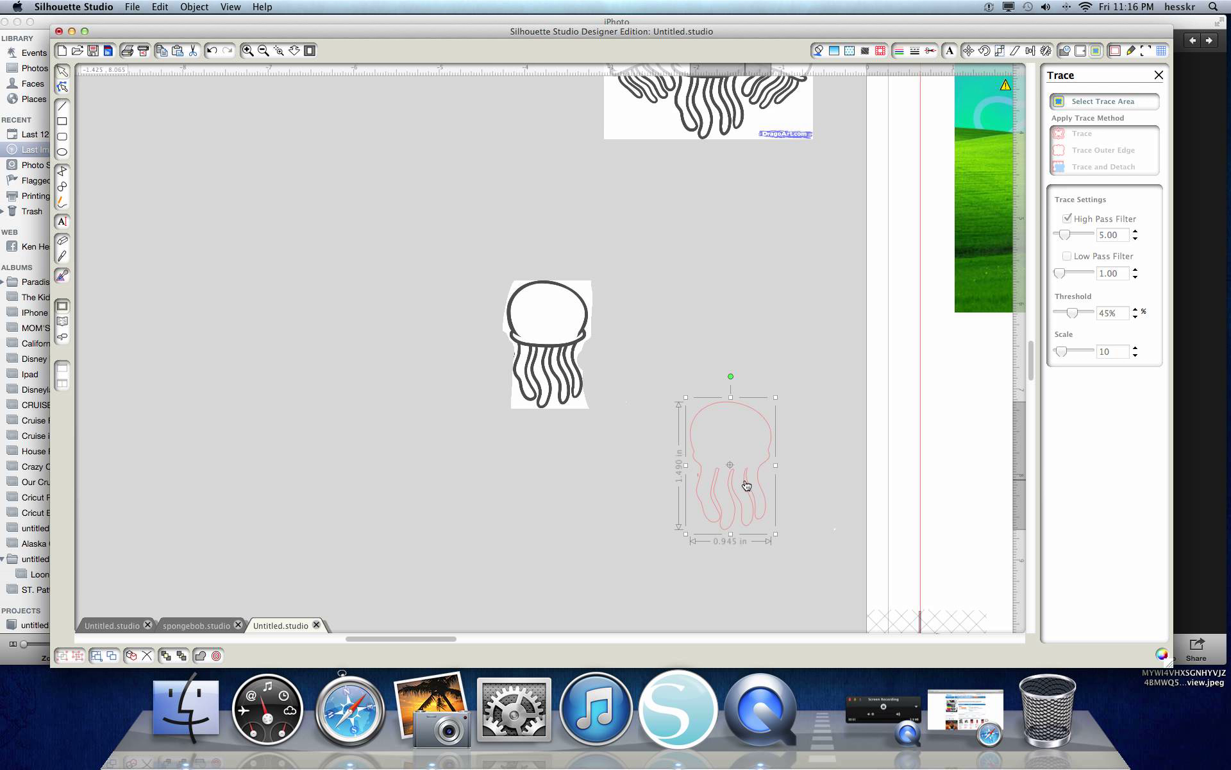
pyautogui.click(540, 340)
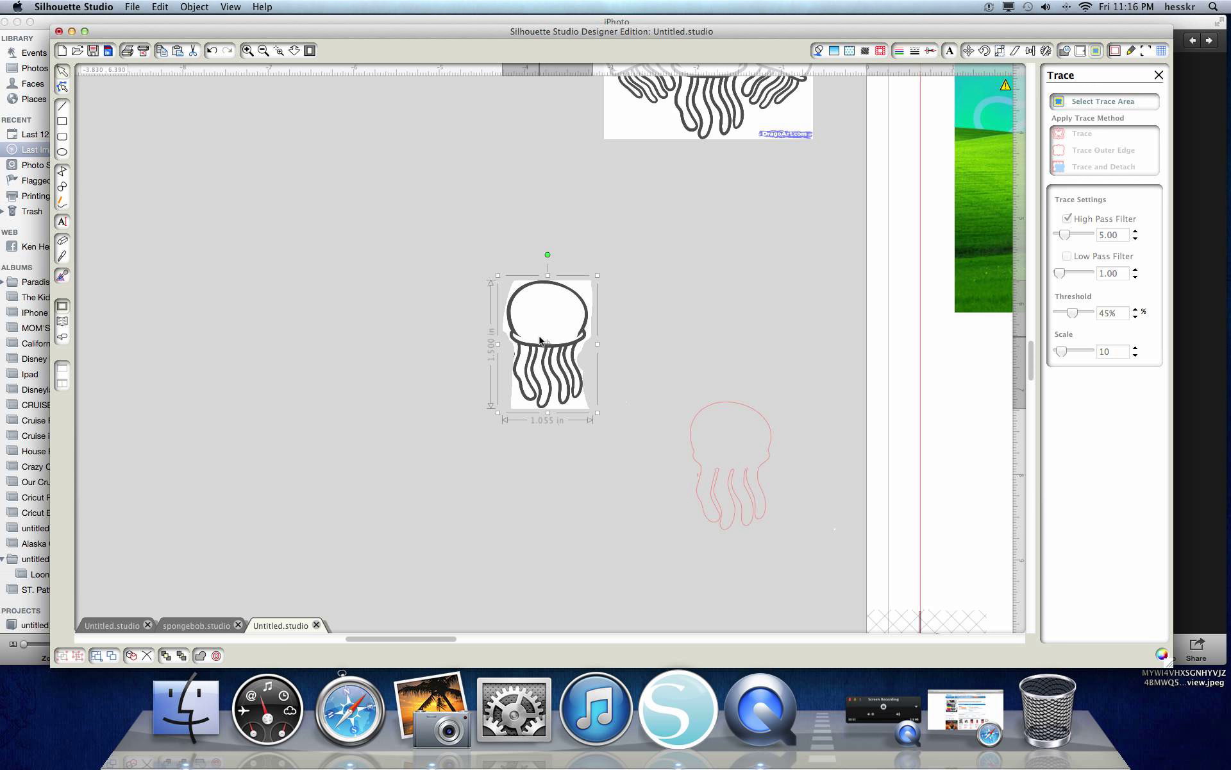
pyautogui.press('Delete')
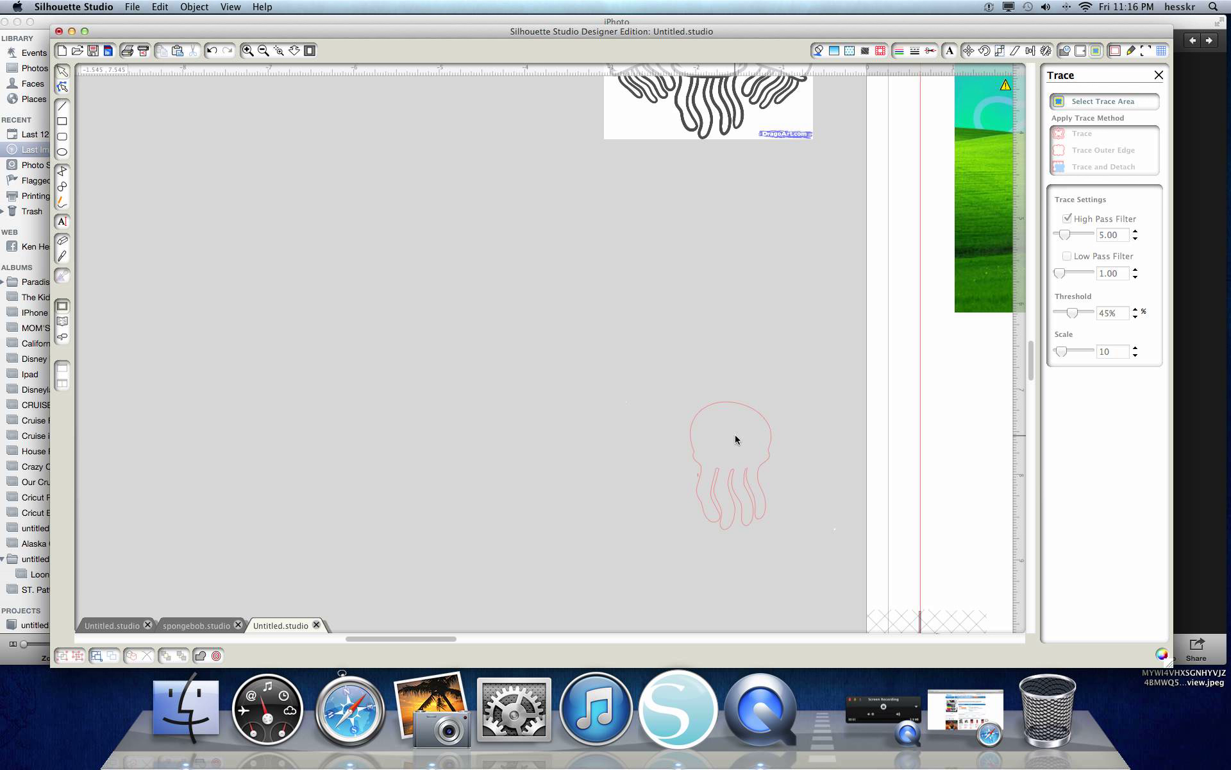
# Fill the traced jellyfish outline with light pink
pyautogui.click(747, 420)
pyautogui.click(833, 50)
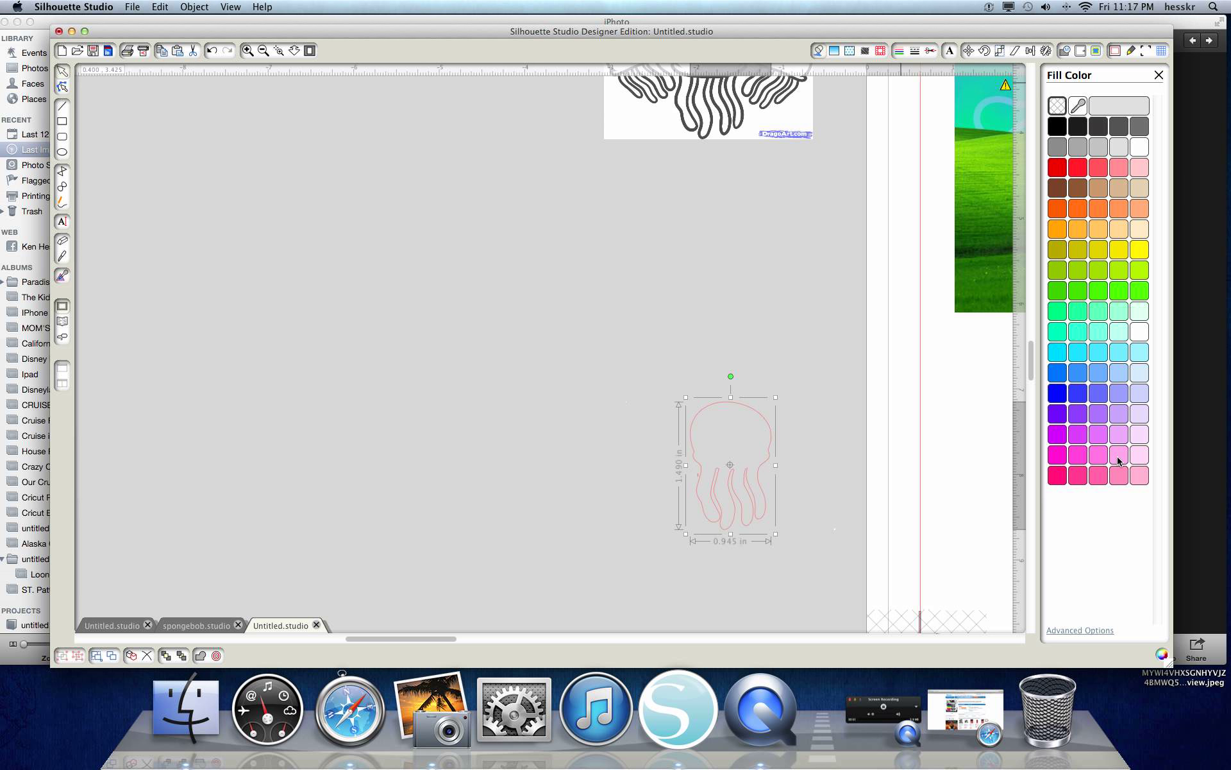
pyautogui.click(1118, 456)
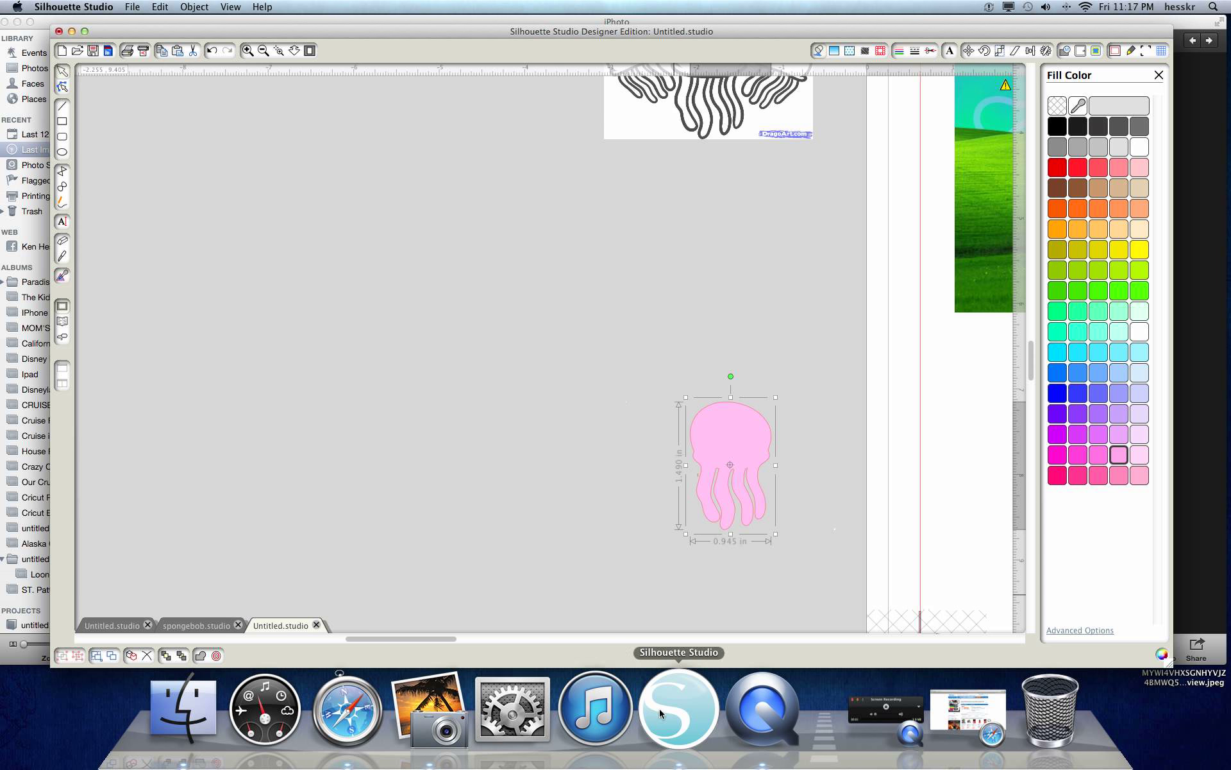
# Check the finished card photo in iPhoto, return to Silhouette Studio and draw six small ellipses as spots on the jellyfish's head
pyautogui.click(431, 709)
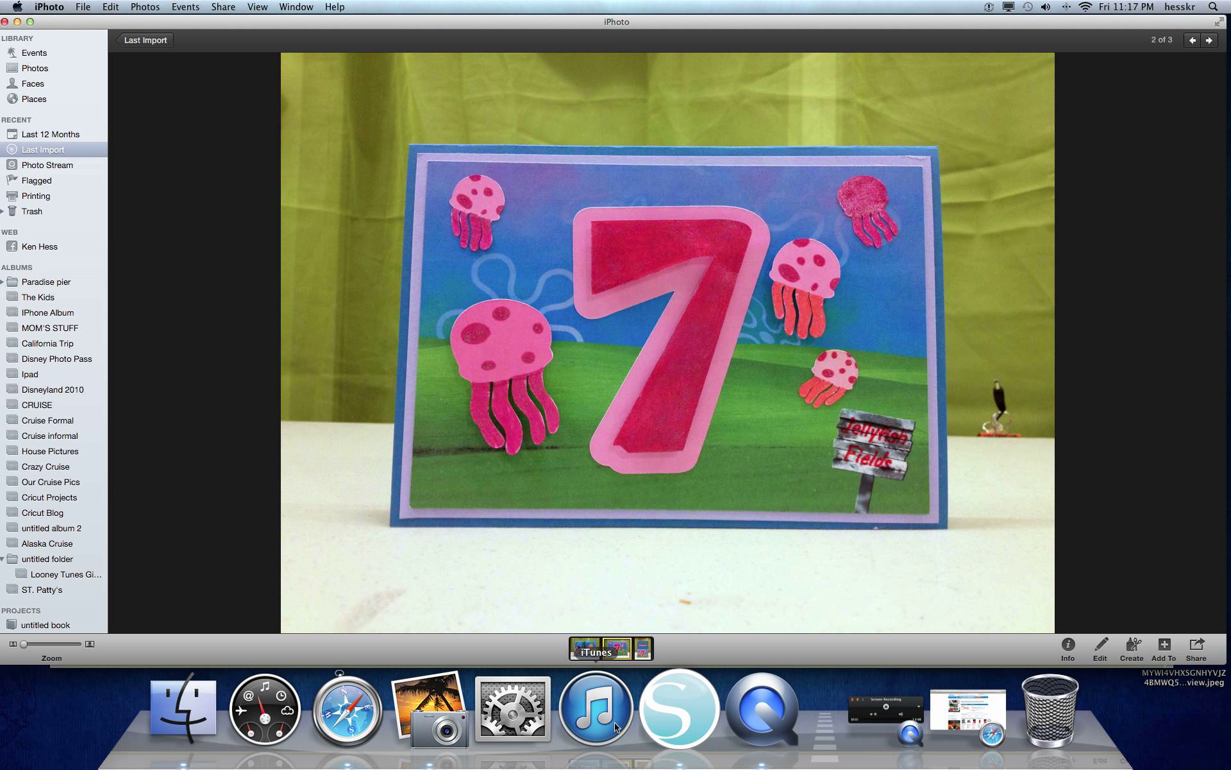
pyautogui.click(679, 709)
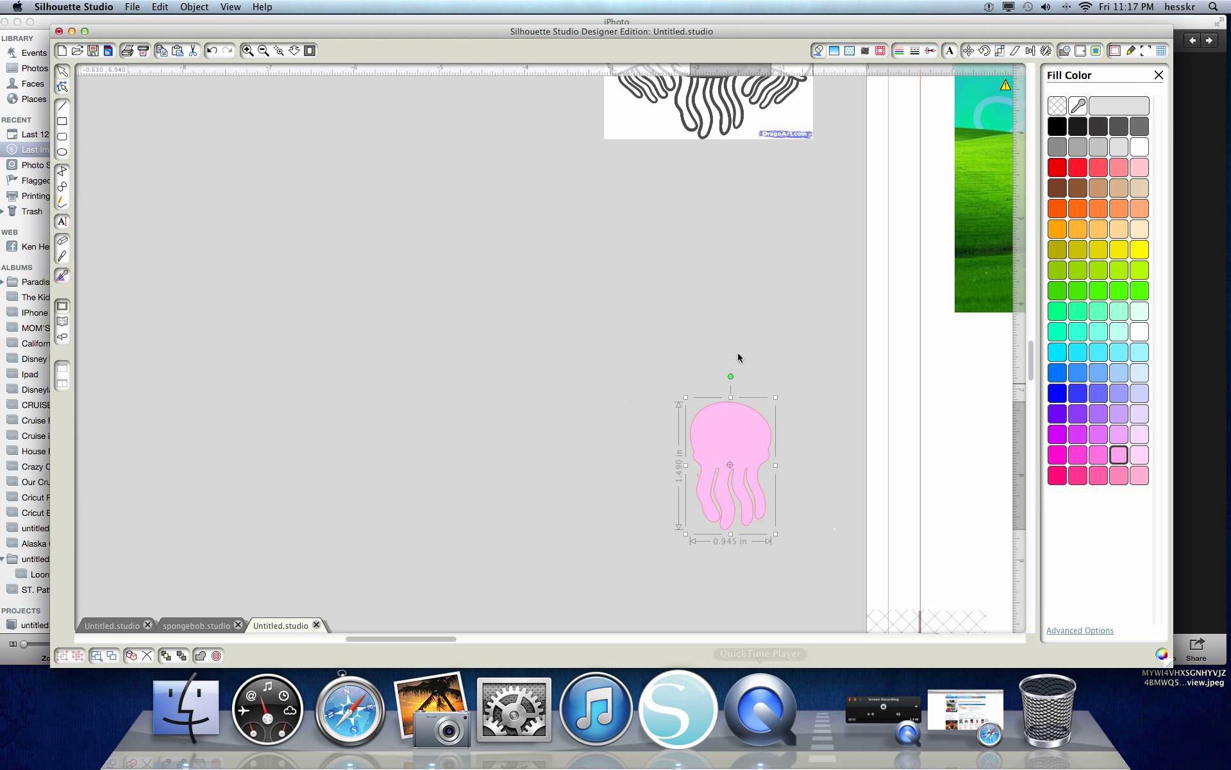
pyautogui.click(252, 50)
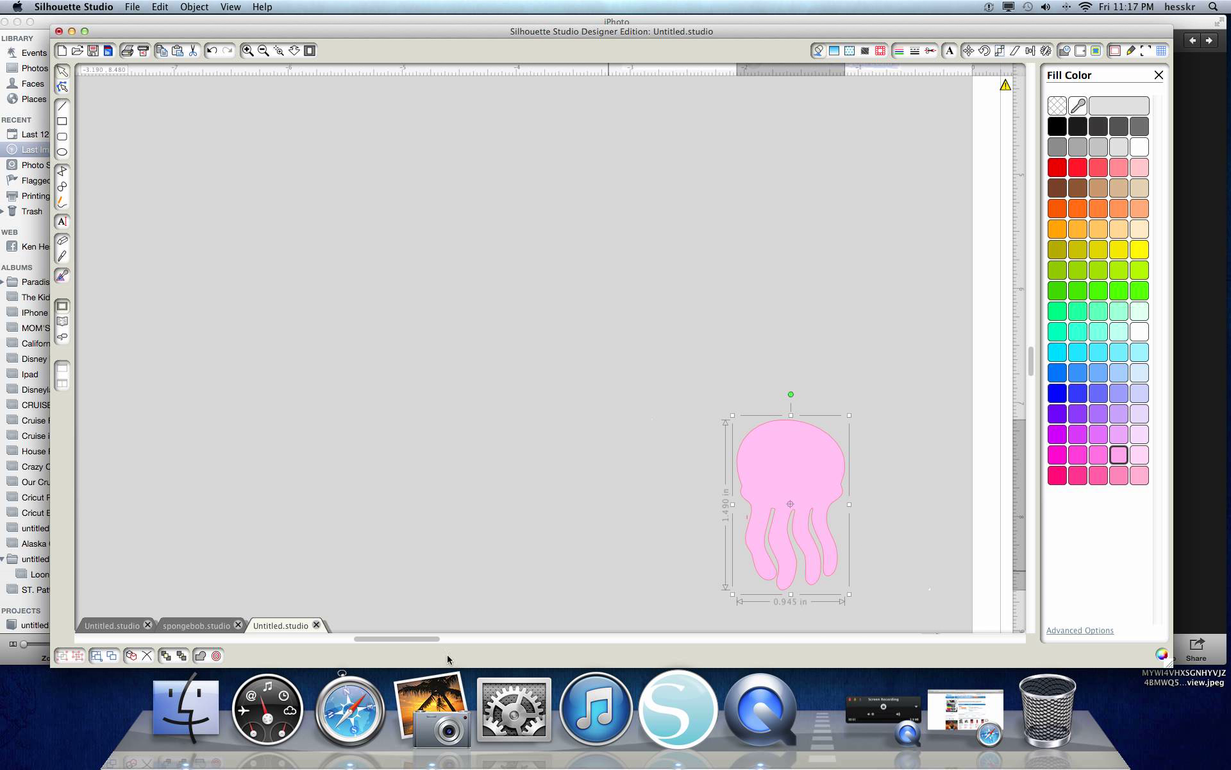
pyautogui.moveTo(433, 641); pyautogui.dragTo(479, 648)
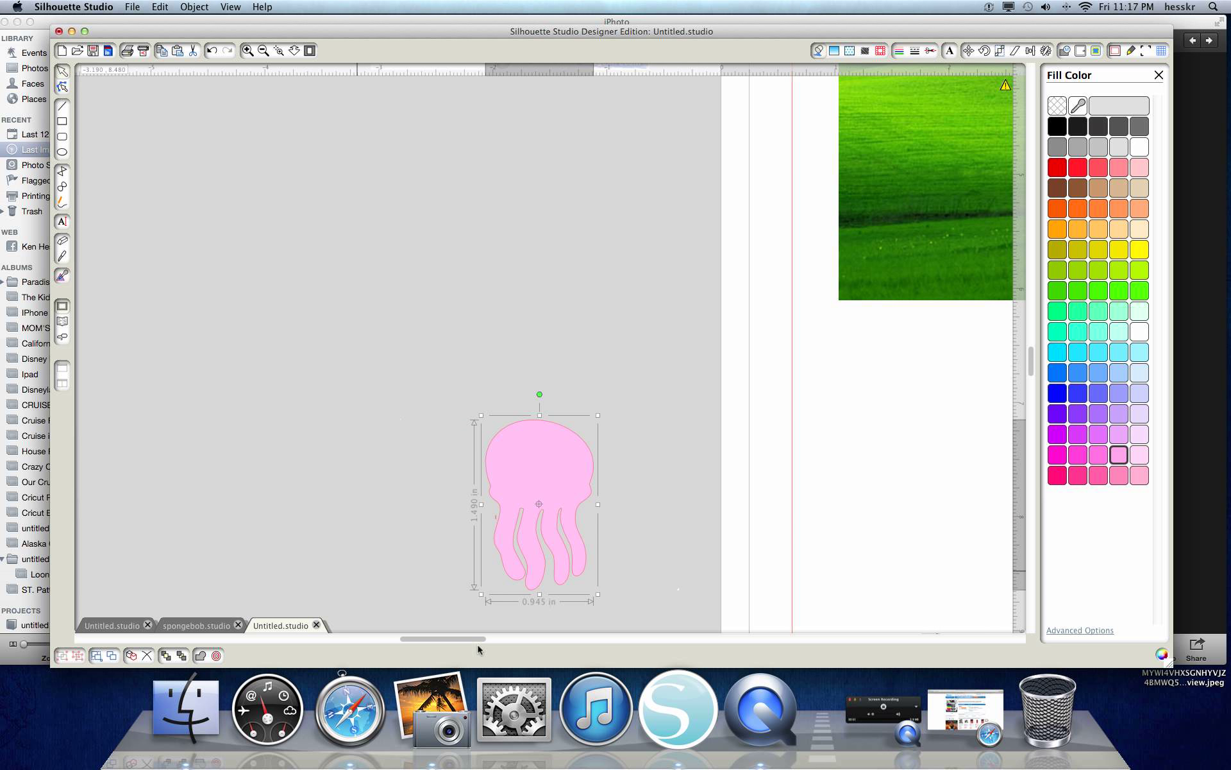
pyautogui.click(72, 162)
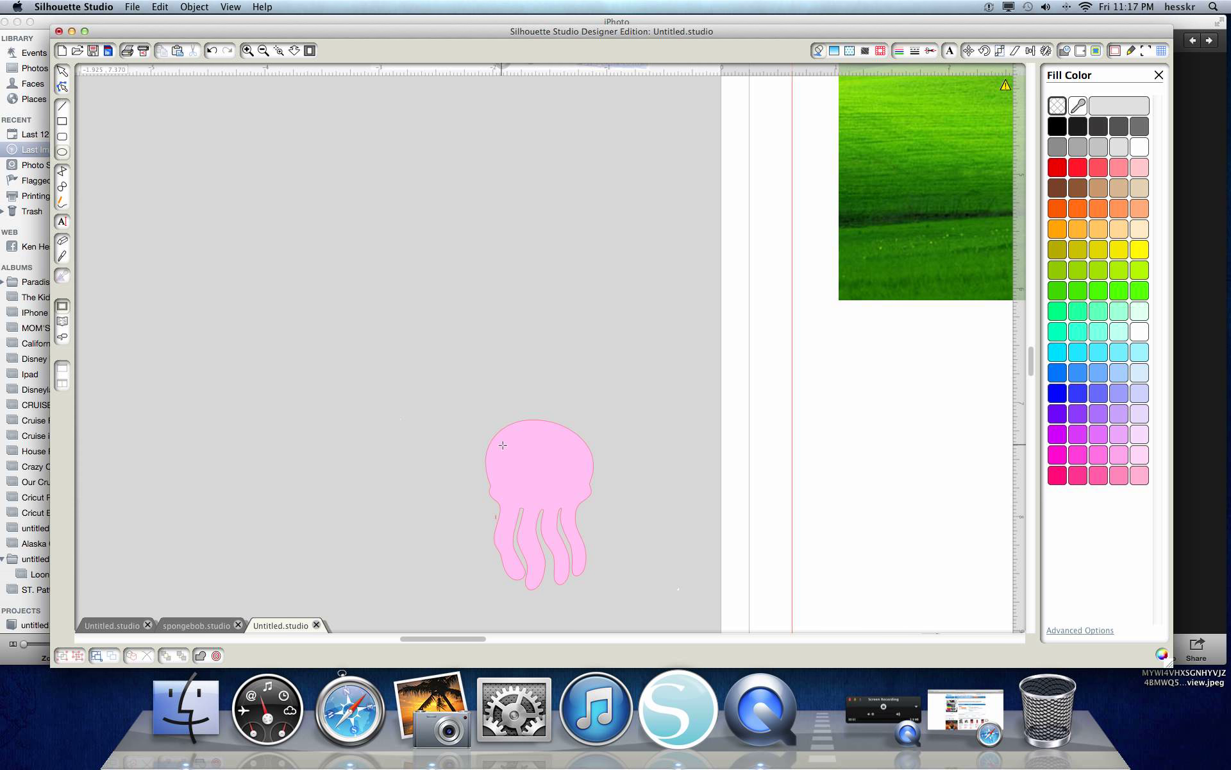
pyautogui.moveTo(504, 438); pyautogui.dragTo(522, 457)
pyautogui.moveTo(569, 421)
pyautogui.mouseDown()
pyautogui.moveTo(549, 440)
pyautogui.moveTo(544, 490)
pyautogui.moveTo(507, 501)
pyautogui.mouseUp()
pyautogui.moveTo(521, 505); pyautogui.dragTo(475, 439)
pyautogui.moveTo(583, 455); pyautogui.dragTo(569, 470)
# Fill the leftmost spot with bright magenta and move the pink jellyfish body up and left, clear of the spots
pyautogui.click(62, 74)
pyautogui.click(480, 454)
pyautogui.click(1068, 459)
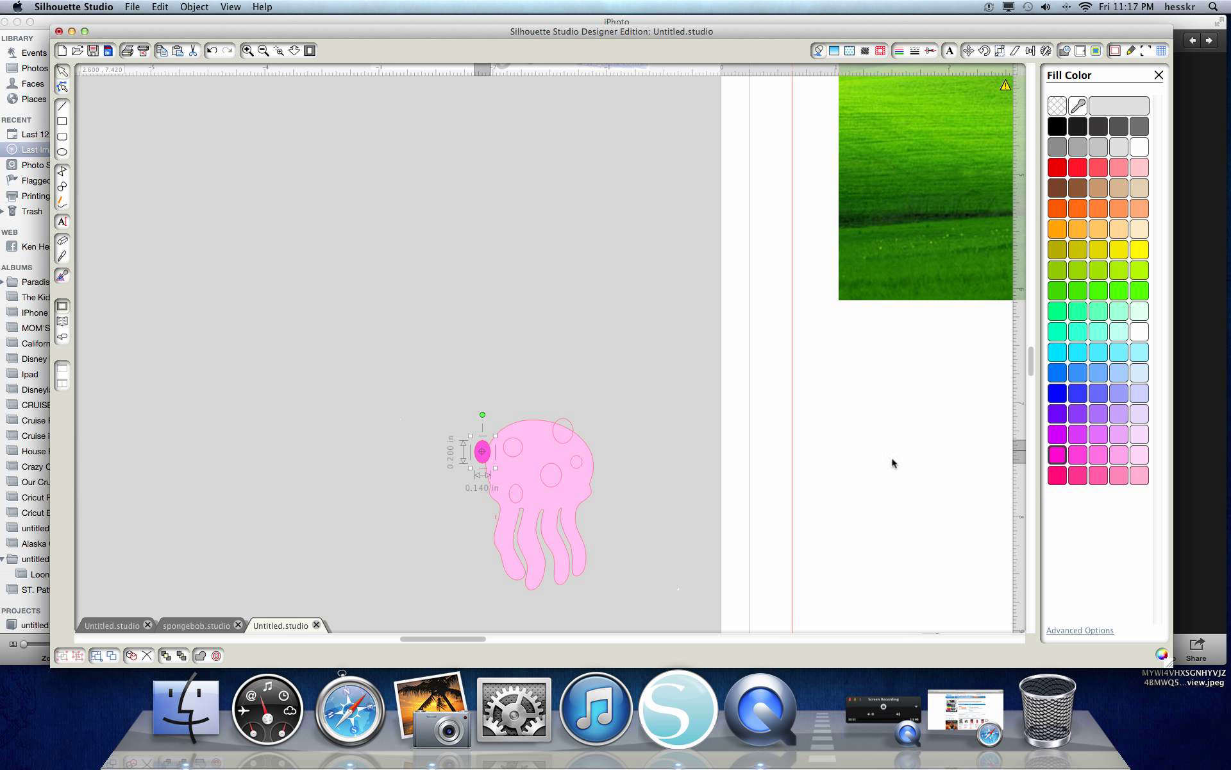
pyautogui.click(534, 452)
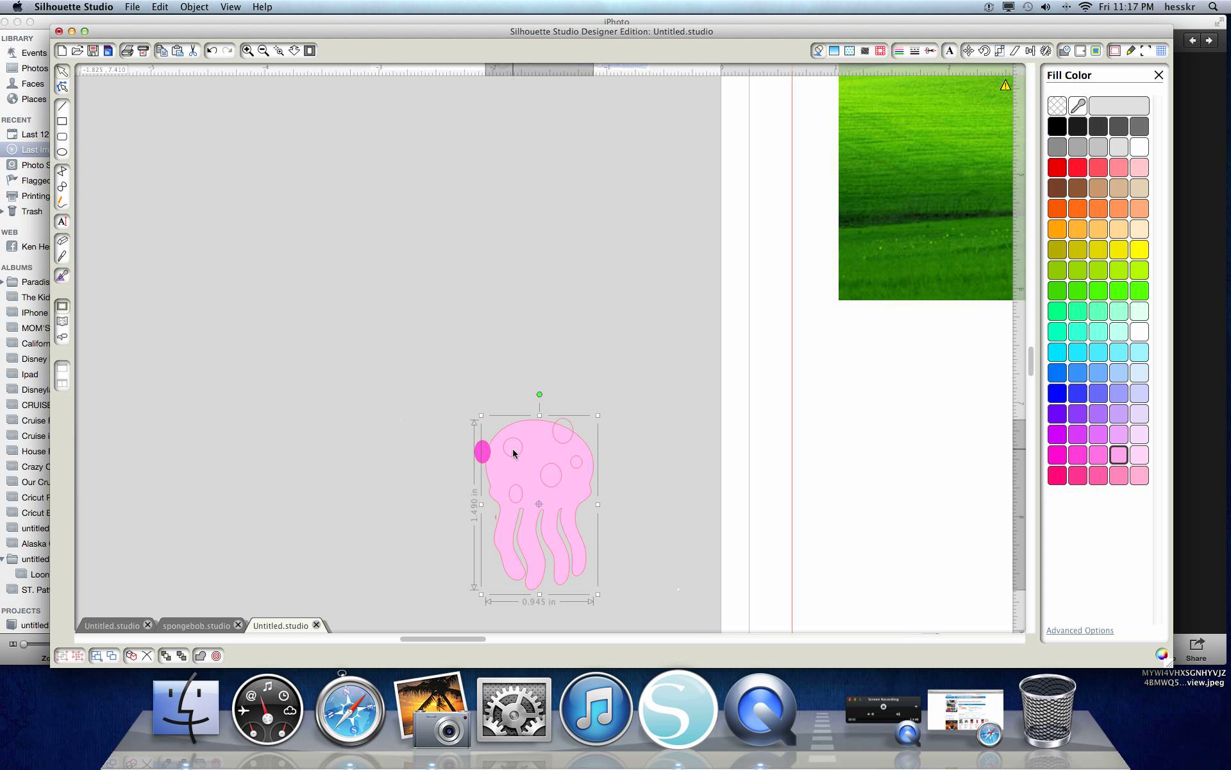
pyautogui.moveTo(527, 443); pyautogui.dragTo(320, 278)
# Fill the five remaining spots with magenta shades and move the pink jellyfish body back beneath all the spots
pyautogui.click(513, 447)
pyautogui.click(1077, 454)
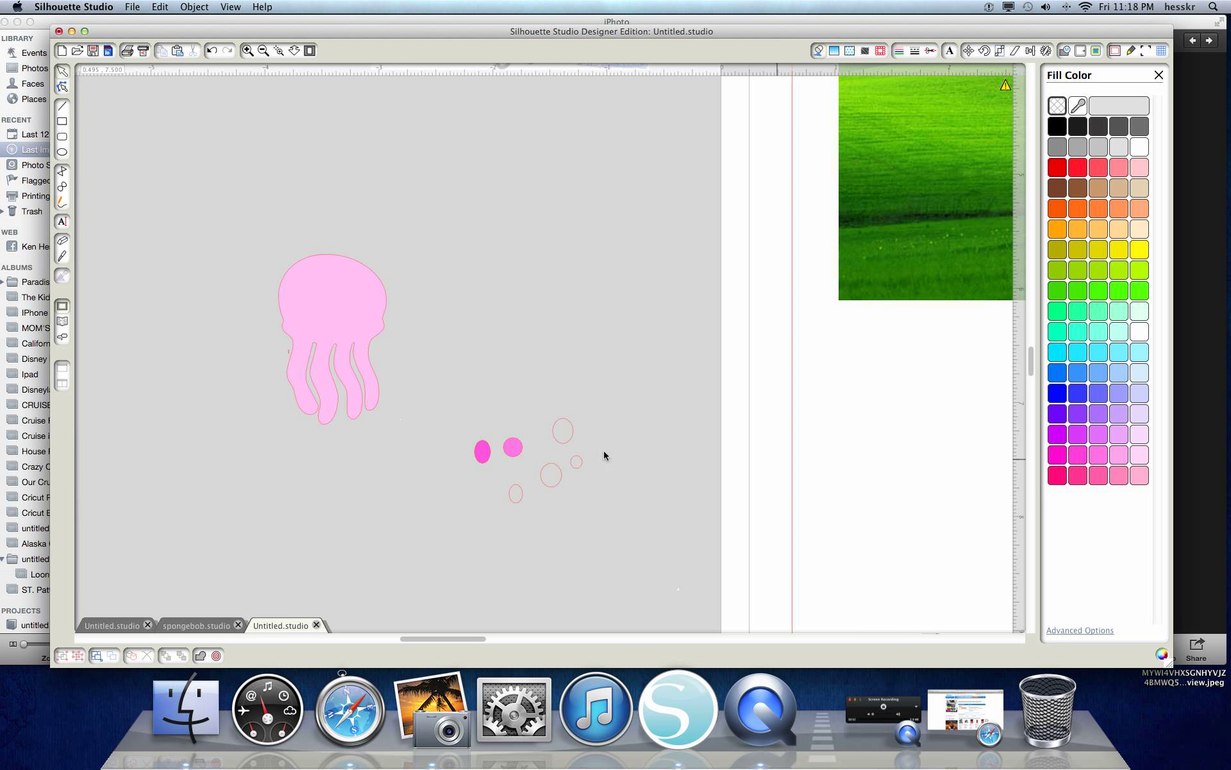
pyautogui.click(567, 441)
pyautogui.click(1059, 455)
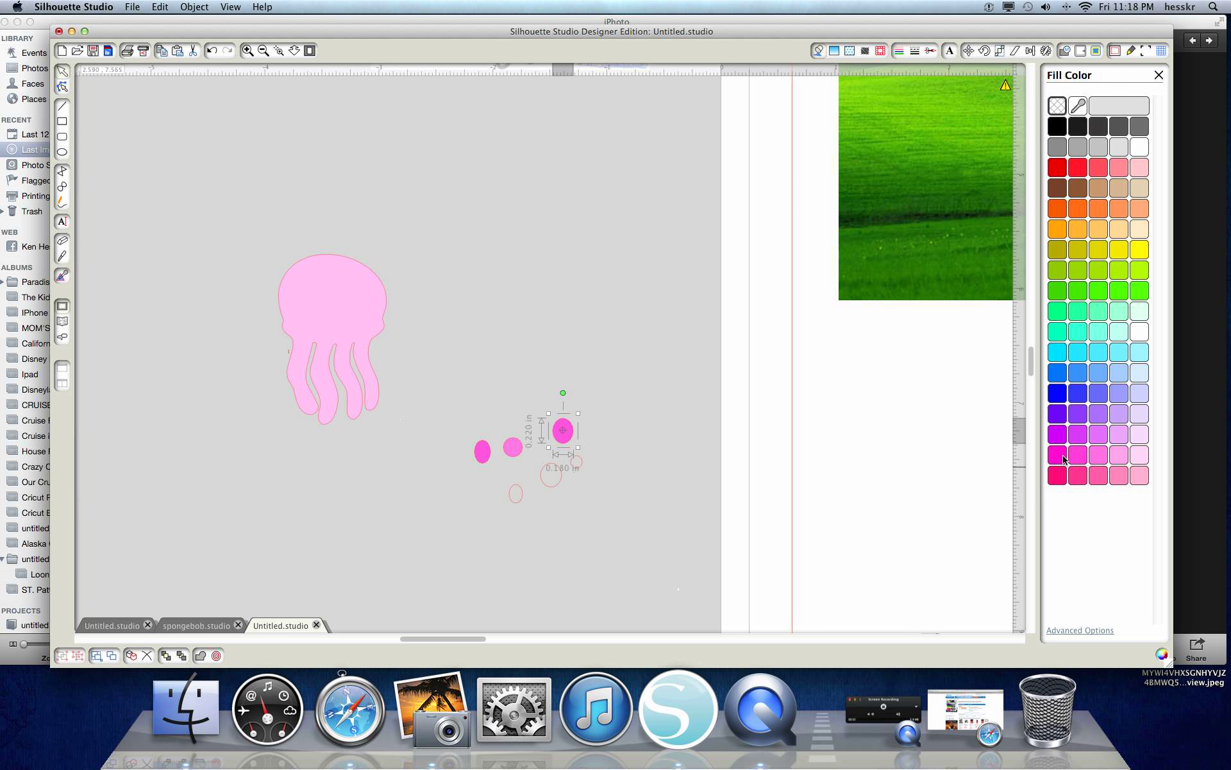
pyautogui.click(577, 466)
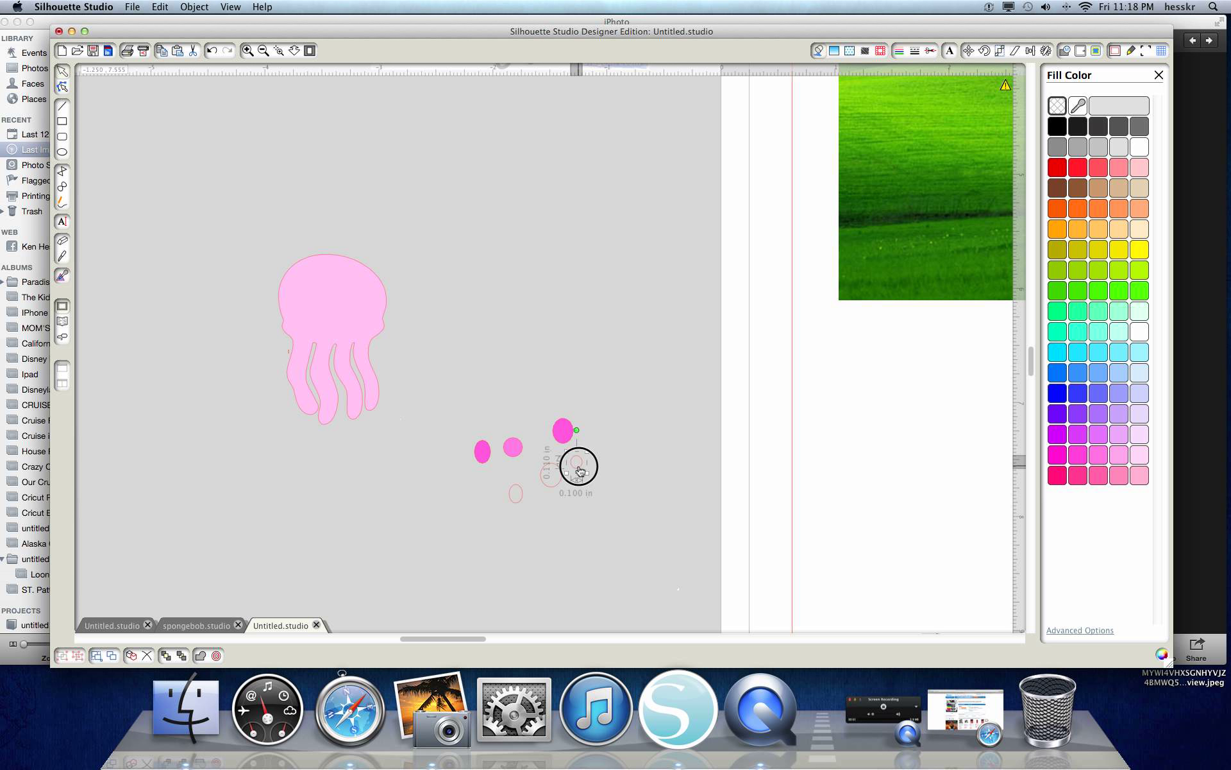
pyautogui.click(1058, 454)
pyautogui.click(552, 485)
pyautogui.click(1059, 455)
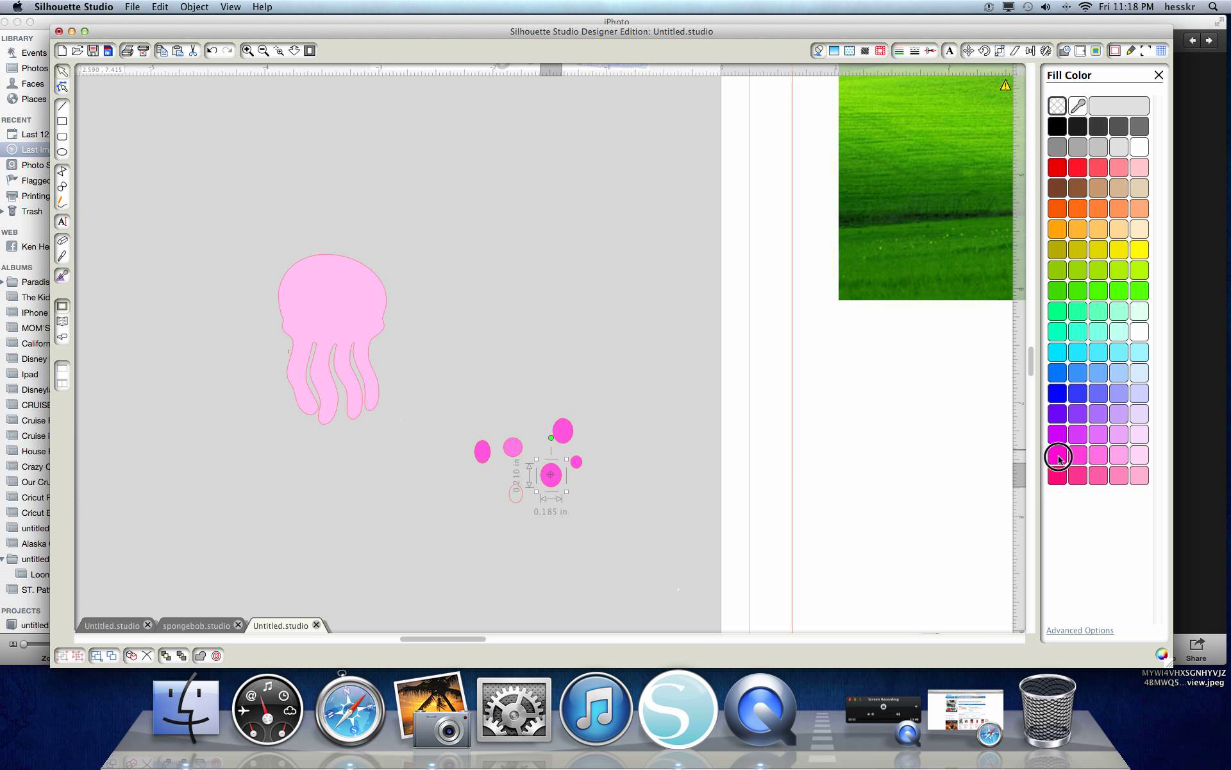
pyautogui.click(516, 498)
pyautogui.click(1053, 458)
pyautogui.moveTo(346, 325); pyautogui.dragTo(546, 490)
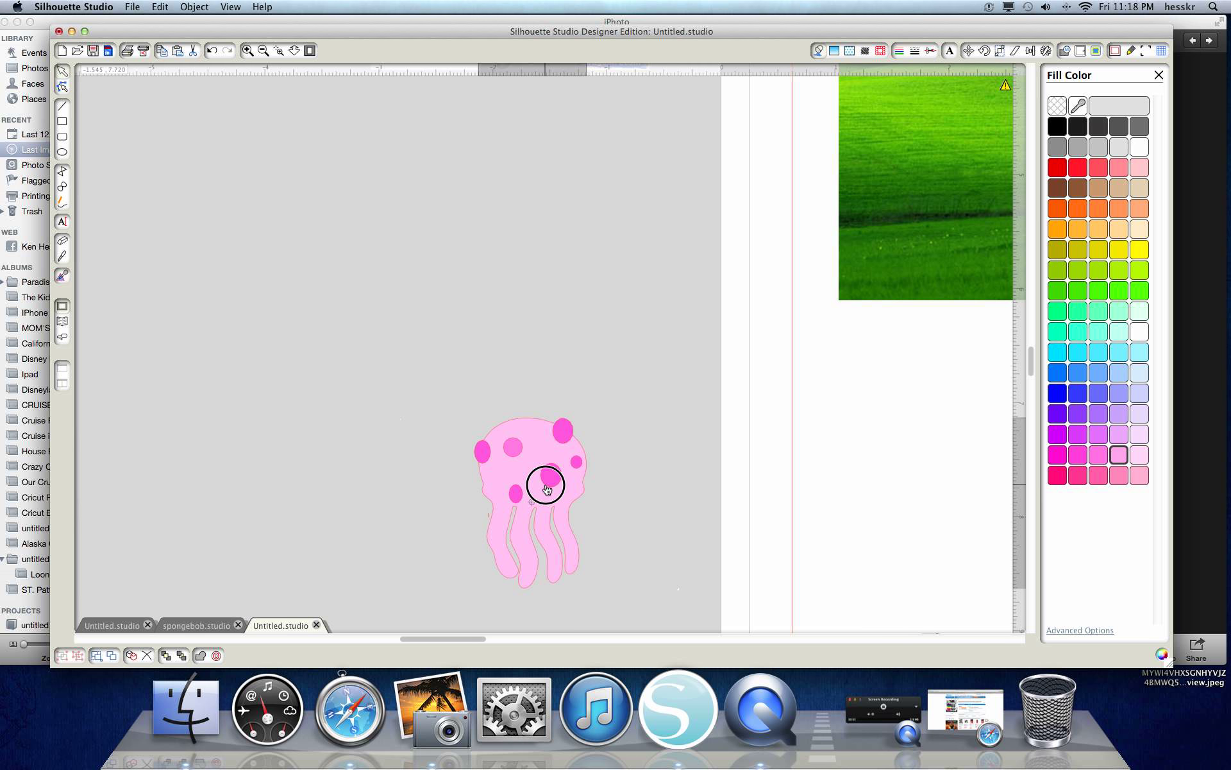
pyautogui.moveTo(546, 490); pyautogui.dragTo(546, 488)
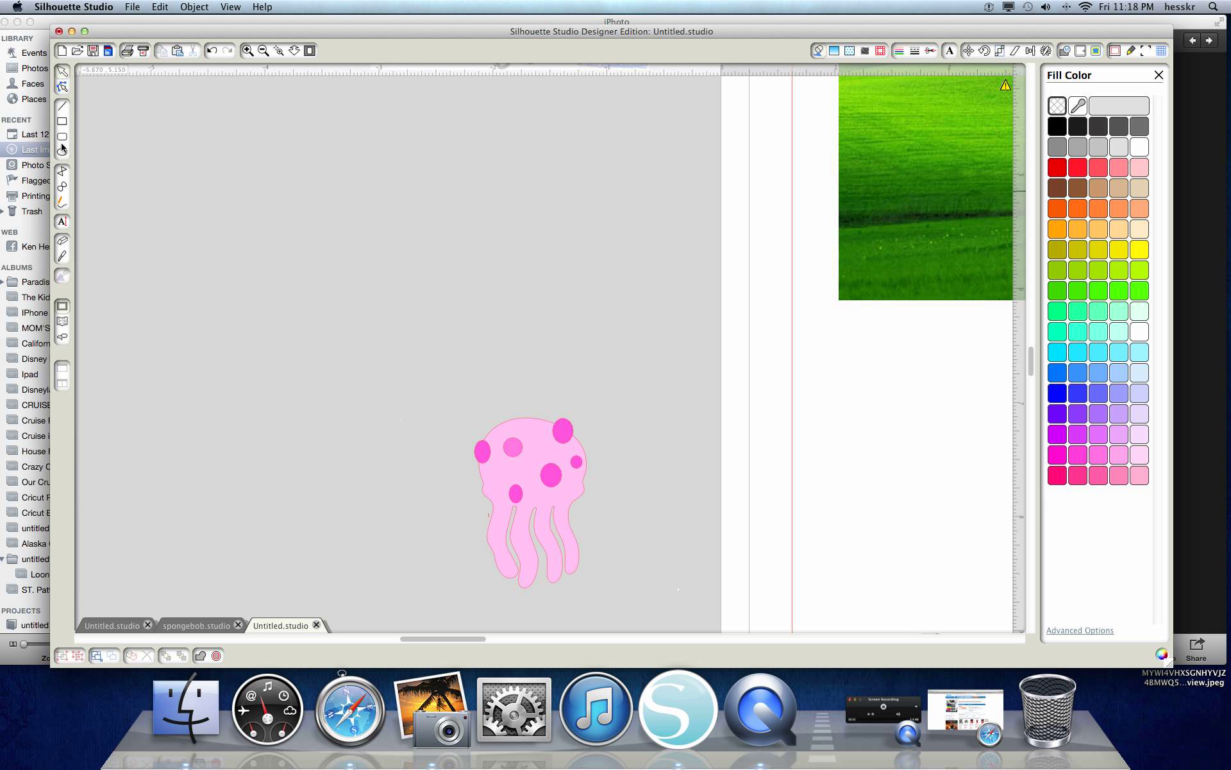
# Erase the parts of the upper-right and leftmost spots that overhang the jellyfish's head, using the large round Eraser
pyautogui.click(64, 241)
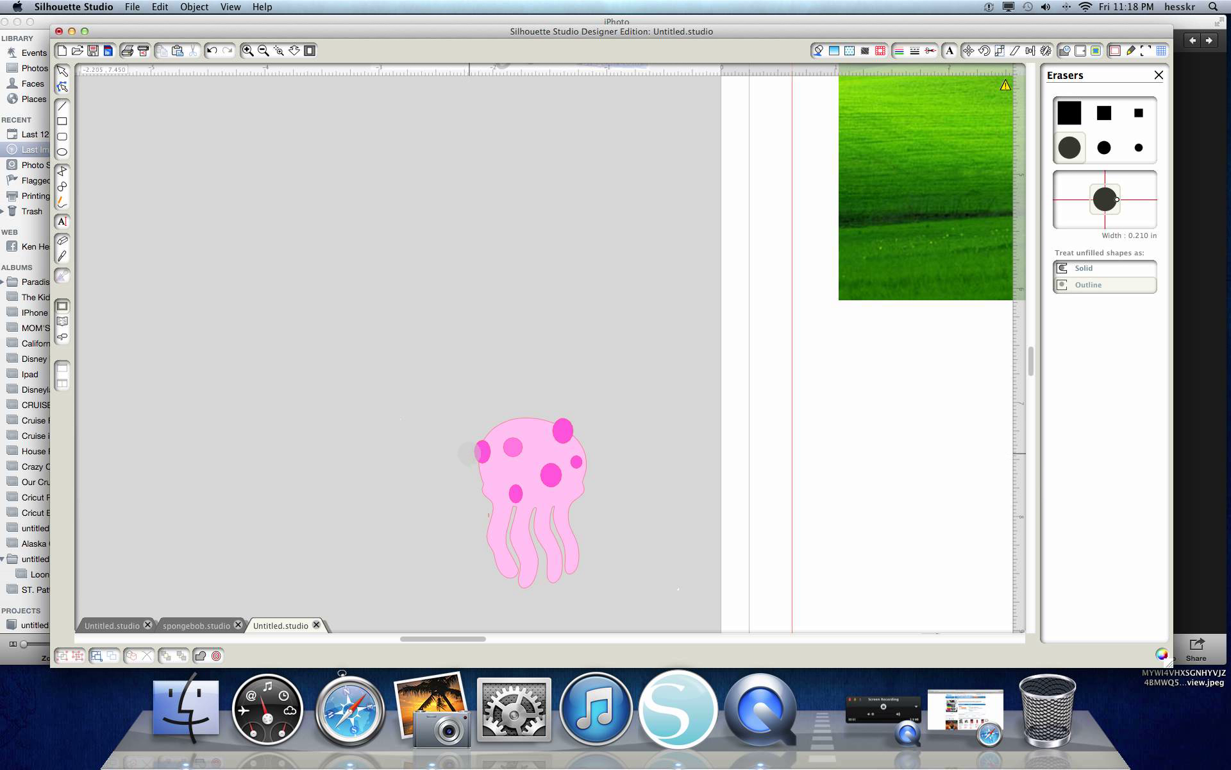
pyautogui.click(248, 50)
pyautogui.click(248, 50)
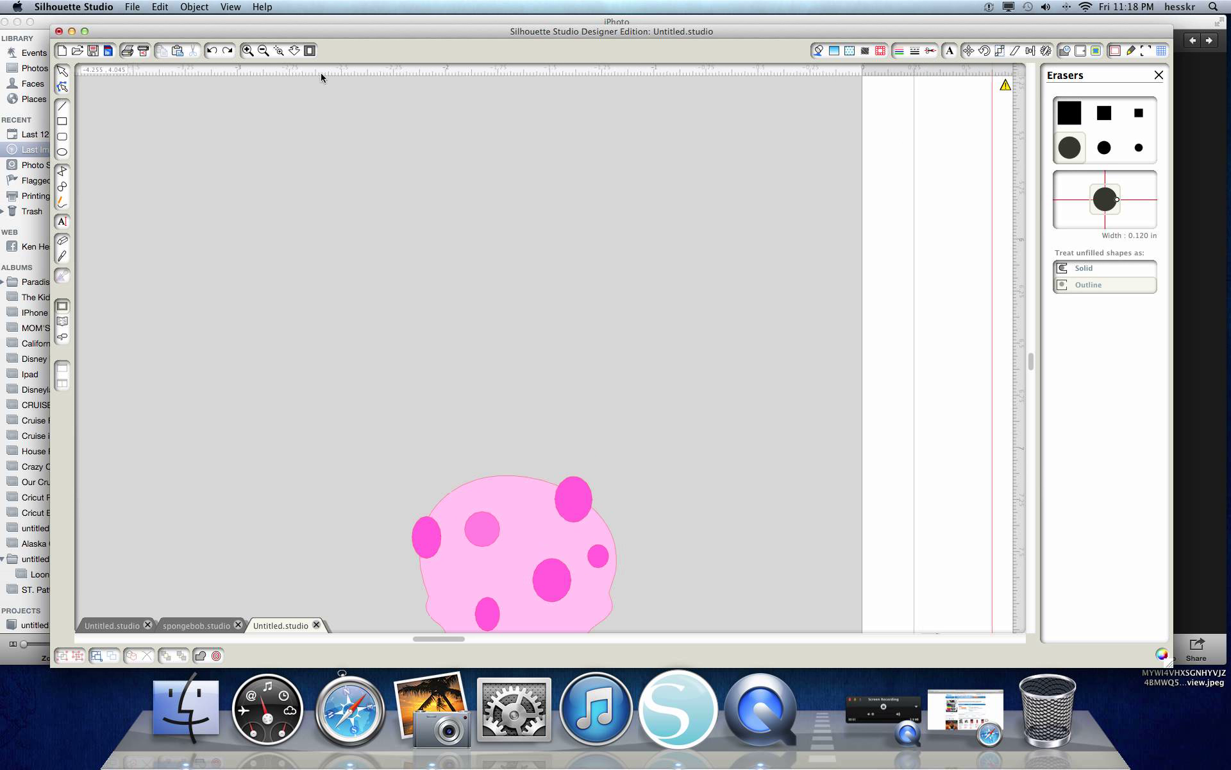
pyautogui.moveTo(1034, 366); pyautogui.dragTo(1029, 383)
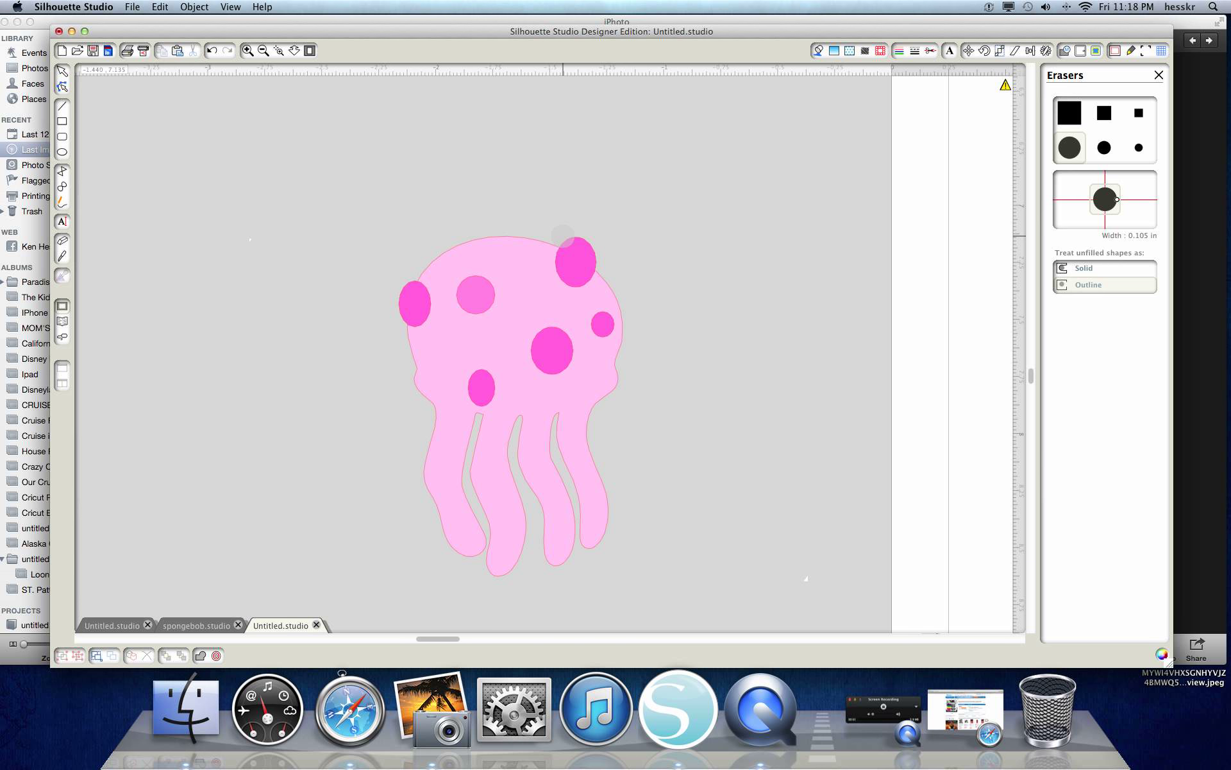
pyautogui.moveTo(563, 235); pyautogui.dragTo(625, 274)
pyautogui.click(212, 51)
pyautogui.click(247, 51)
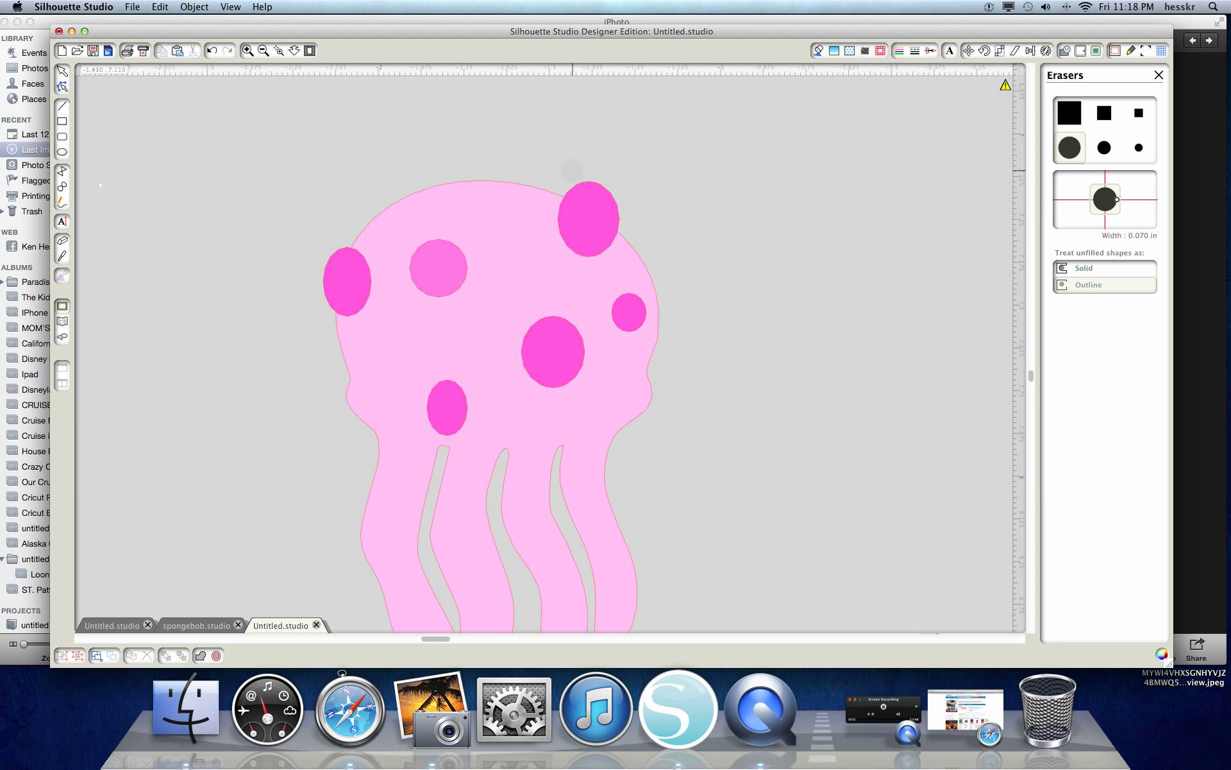
pyautogui.moveTo(568, 185)
pyautogui.mouseDown()
pyautogui.moveTo(628, 224)
pyautogui.moveTo(585, 179)
pyautogui.mouseUp()
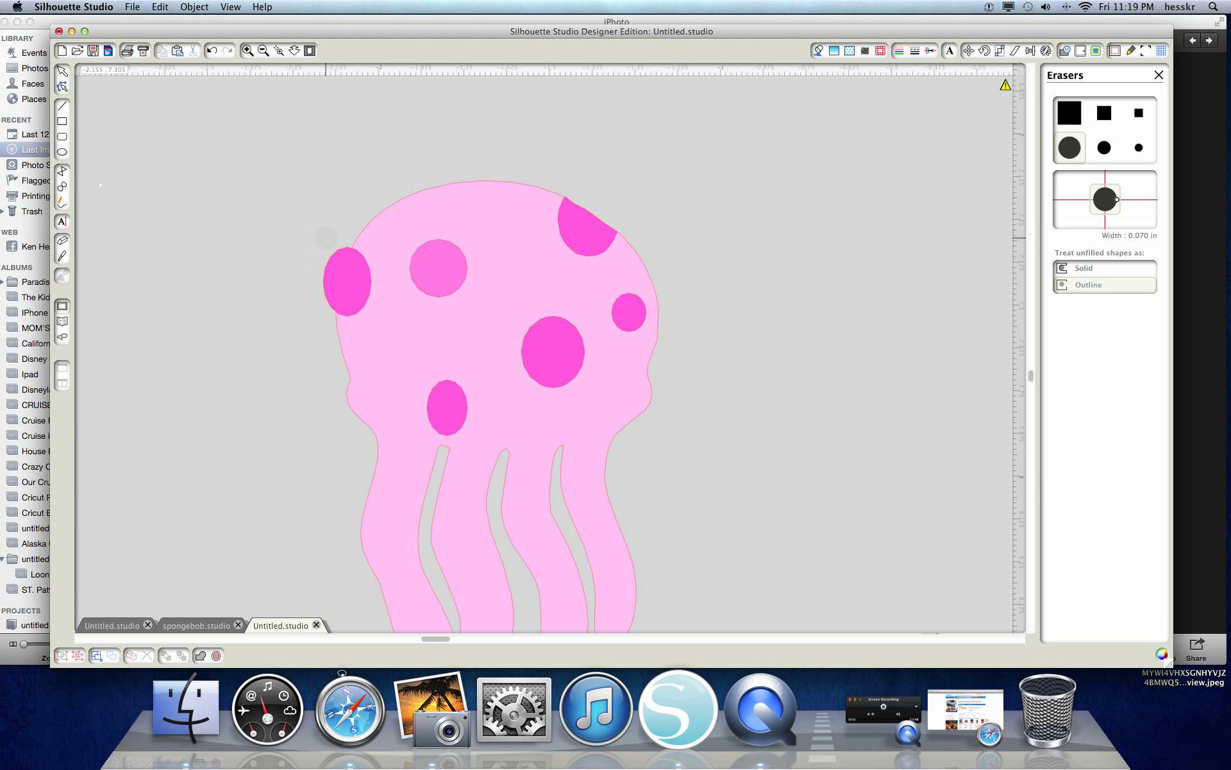
pyautogui.moveTo(346, 236); pyautogui.dragTo(327, 321)
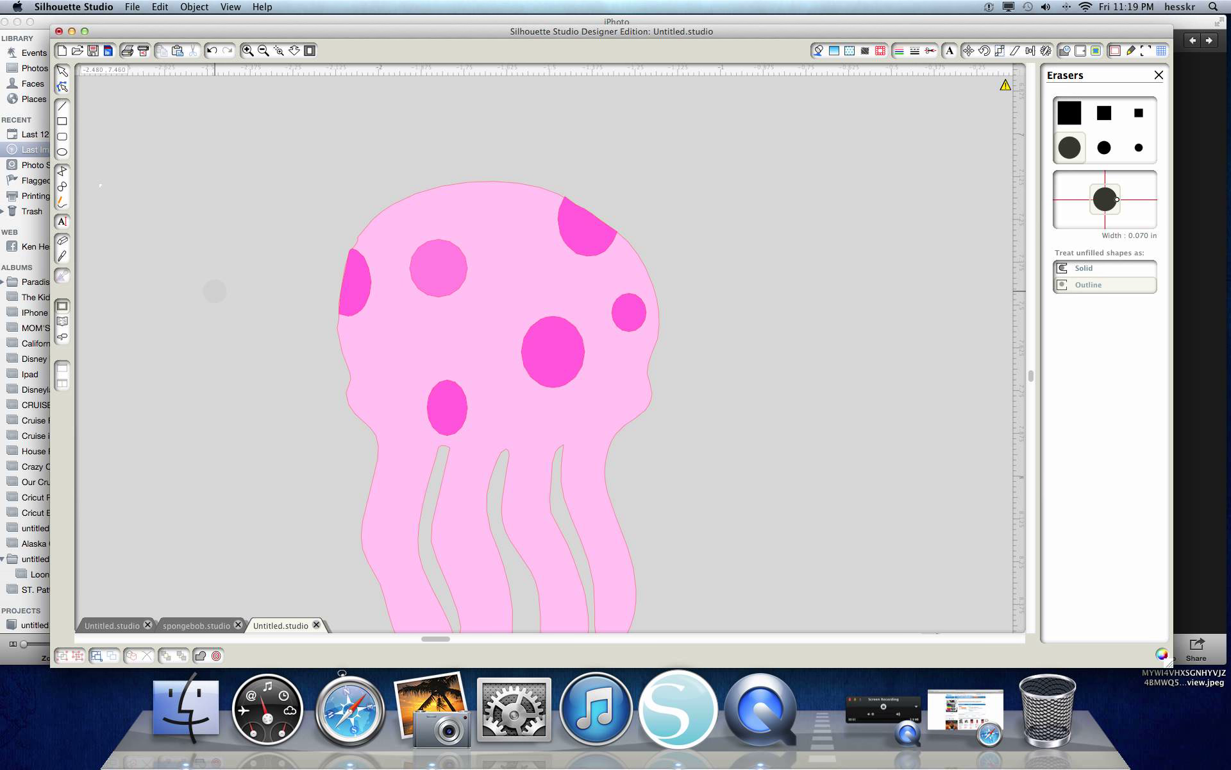
# Group the pink jellyfish body with all its spots and shift the grouped jellyfish slightly to the right
pyautogui.click(263, 50)
pyautogui.click(263, 50)
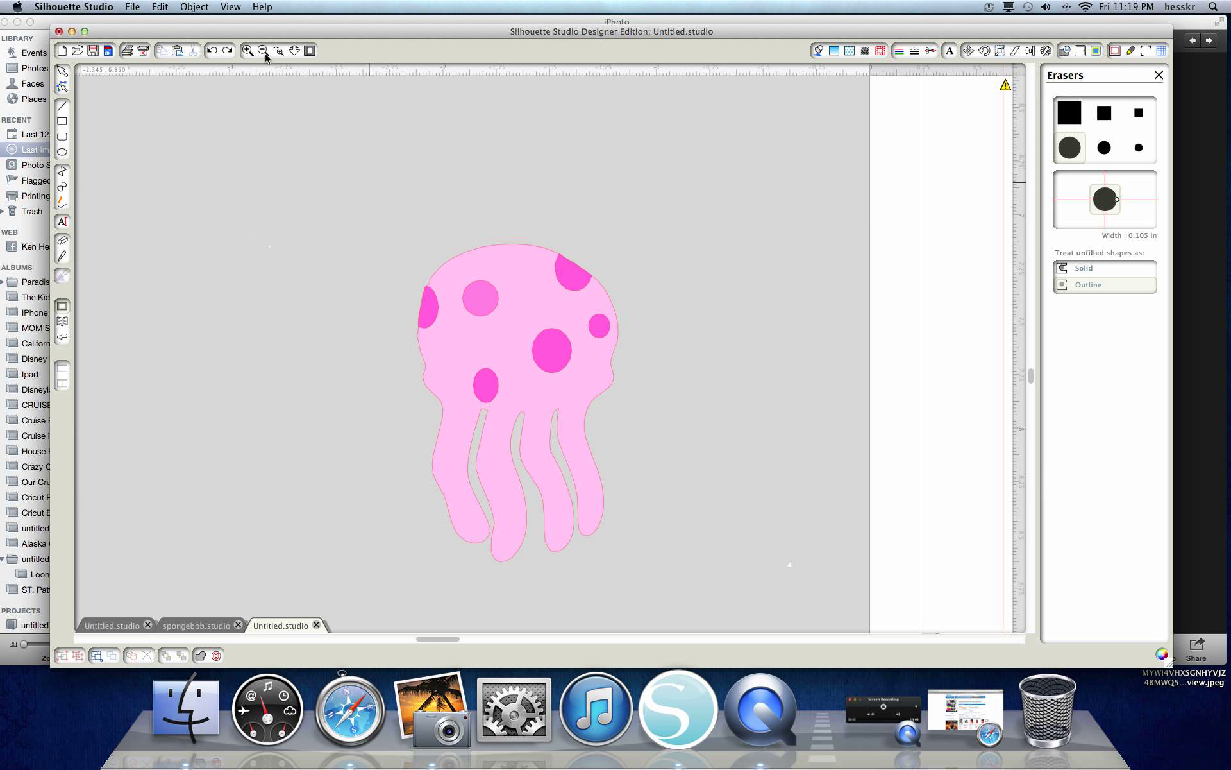
pyautogui.click(263, 50)
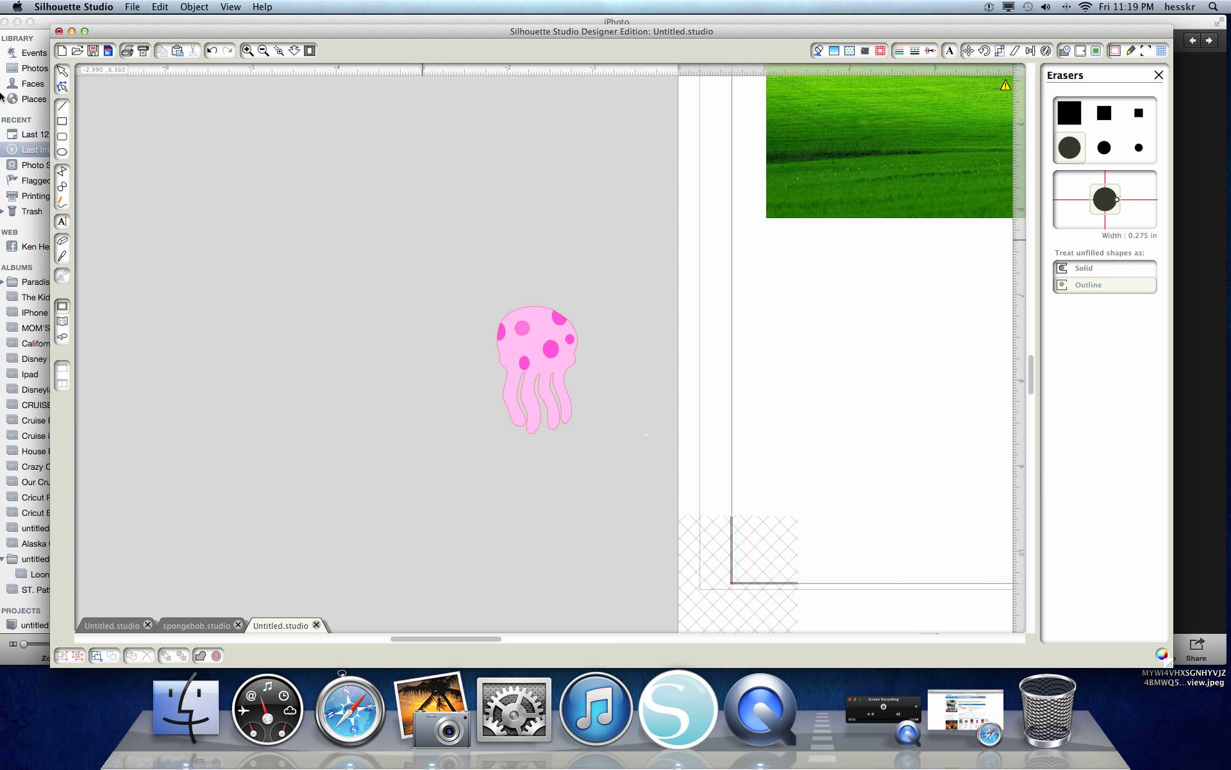
pyautogui.click(63, 73)
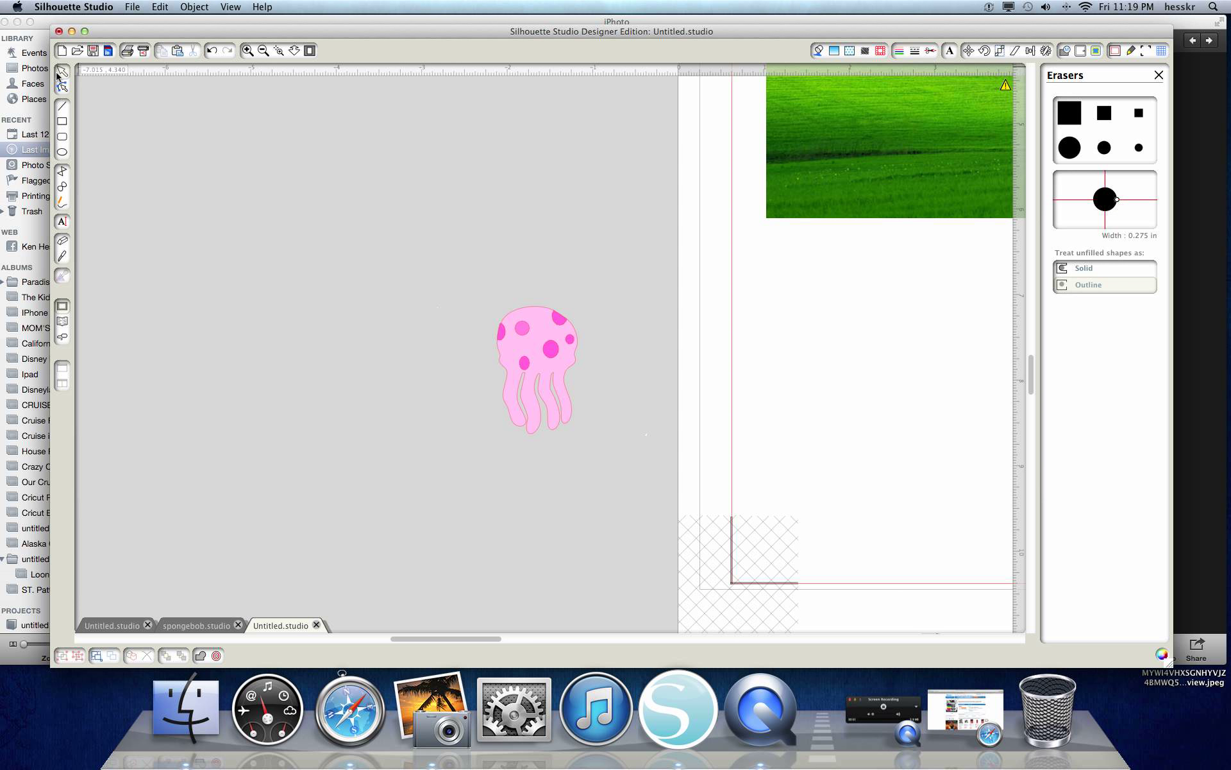
pyautogui.moveTo(487, 298); pyautogui.dragTo(594, 448)
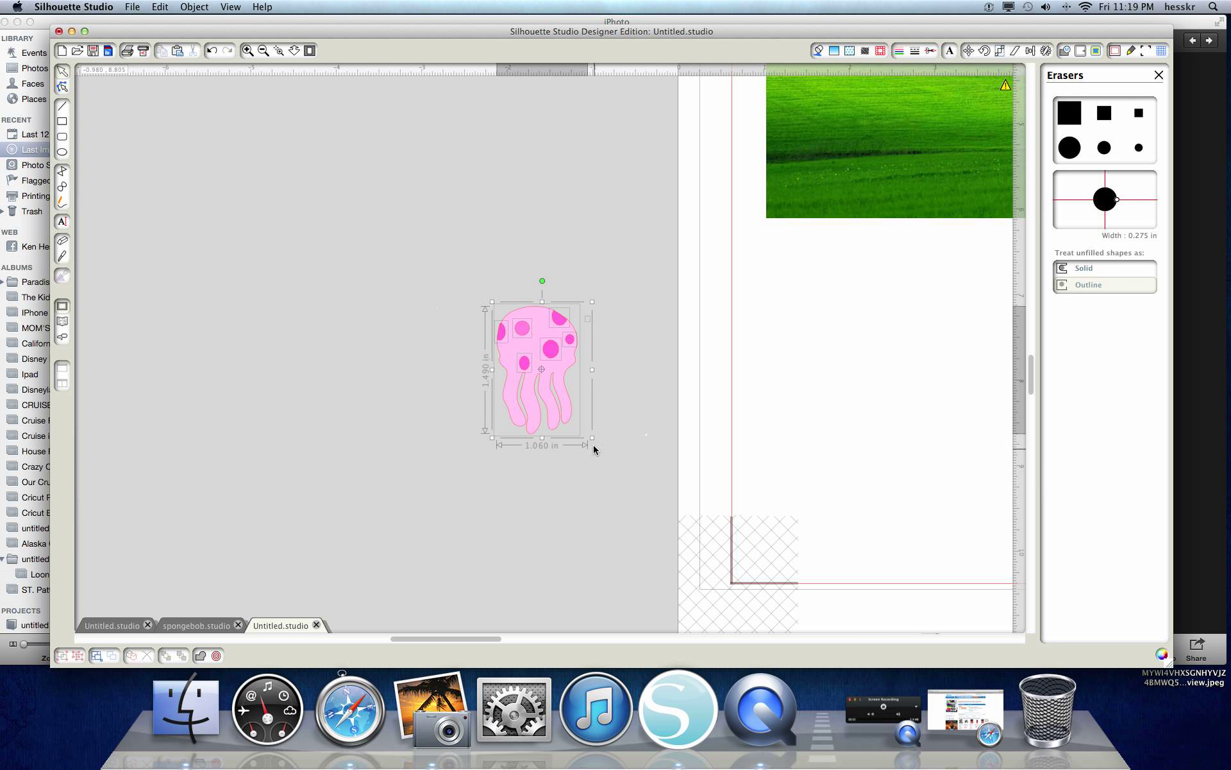
pyautogui.rightClick(562, 399)
pyautogui.click(607, 563)
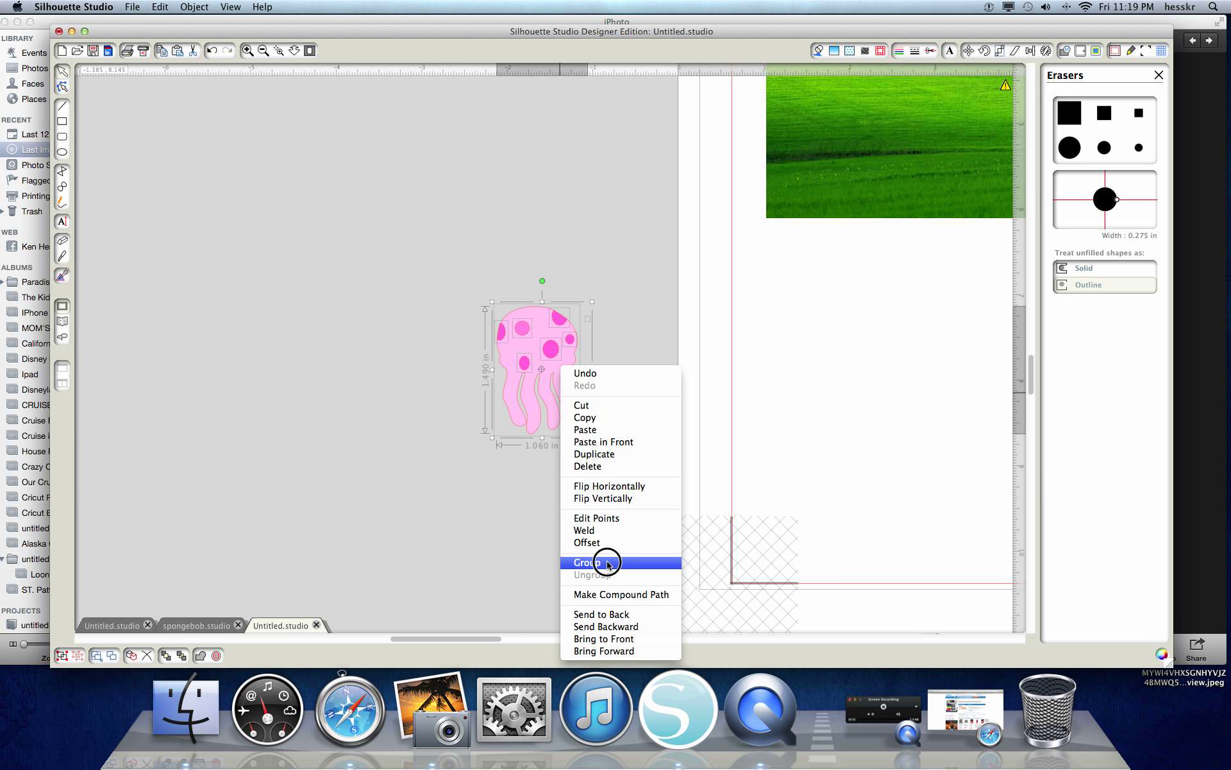
pyautogui.moveTo(531, 377)
pyautogui.mouseDown()
pyautogui.moveTo(481, 323)
pyautogui.moveTo(560, 340)
pyautogui.moveTo(552, 373)
pyautogui.mouseUp()
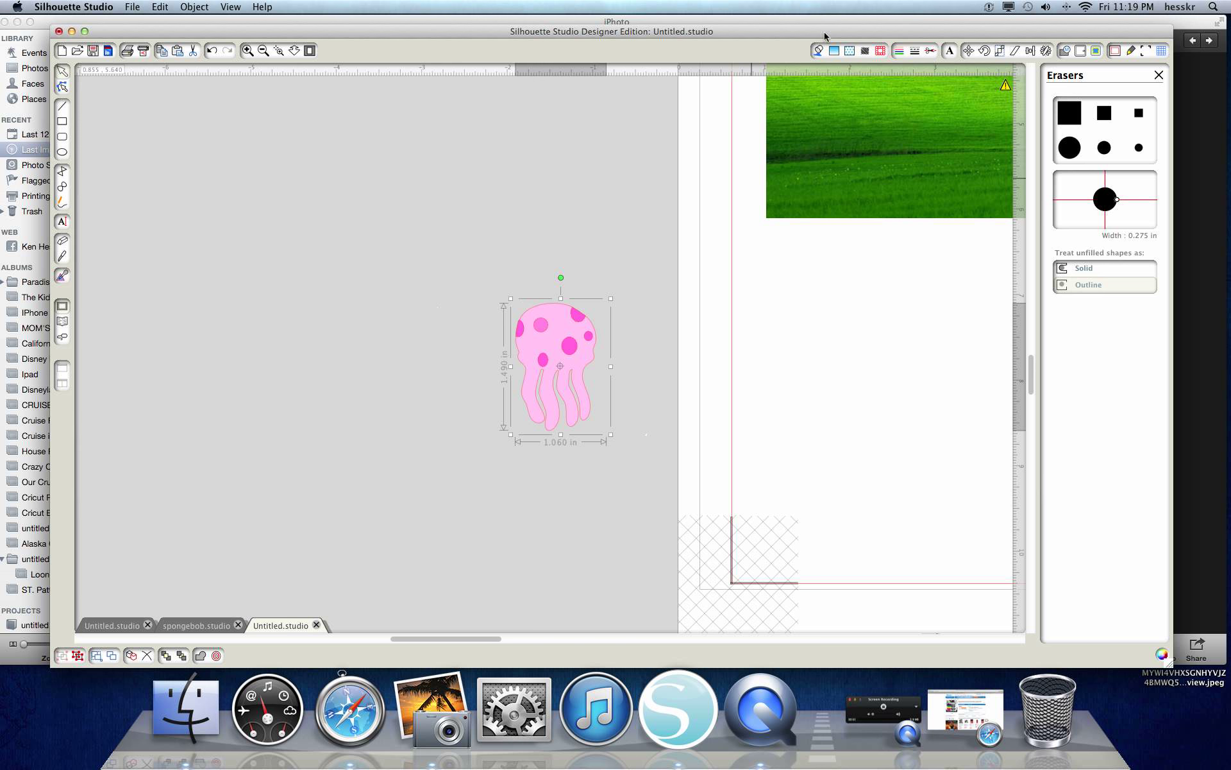
# Set the grouped pink jellyfish to Cut Edge so that only its outline is cut, not its spots
pyautogui.click(928, 52)
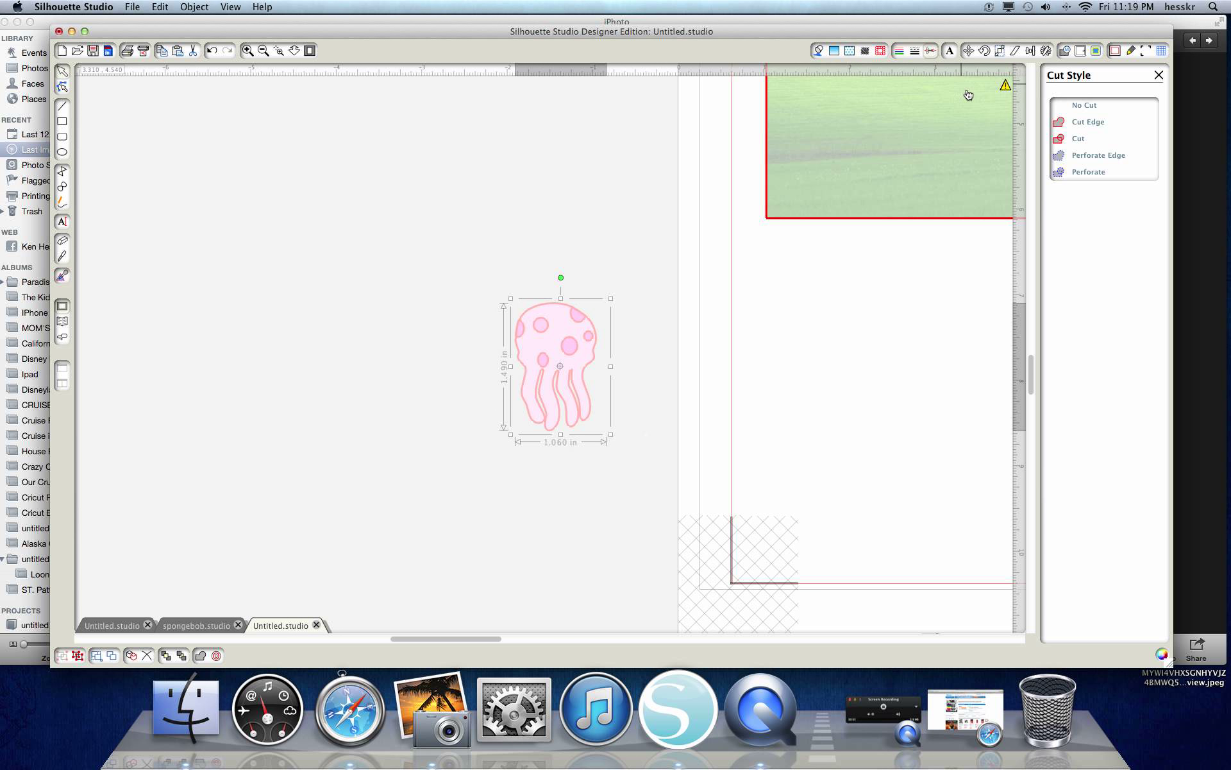
pyautogui.click(1082, 128)
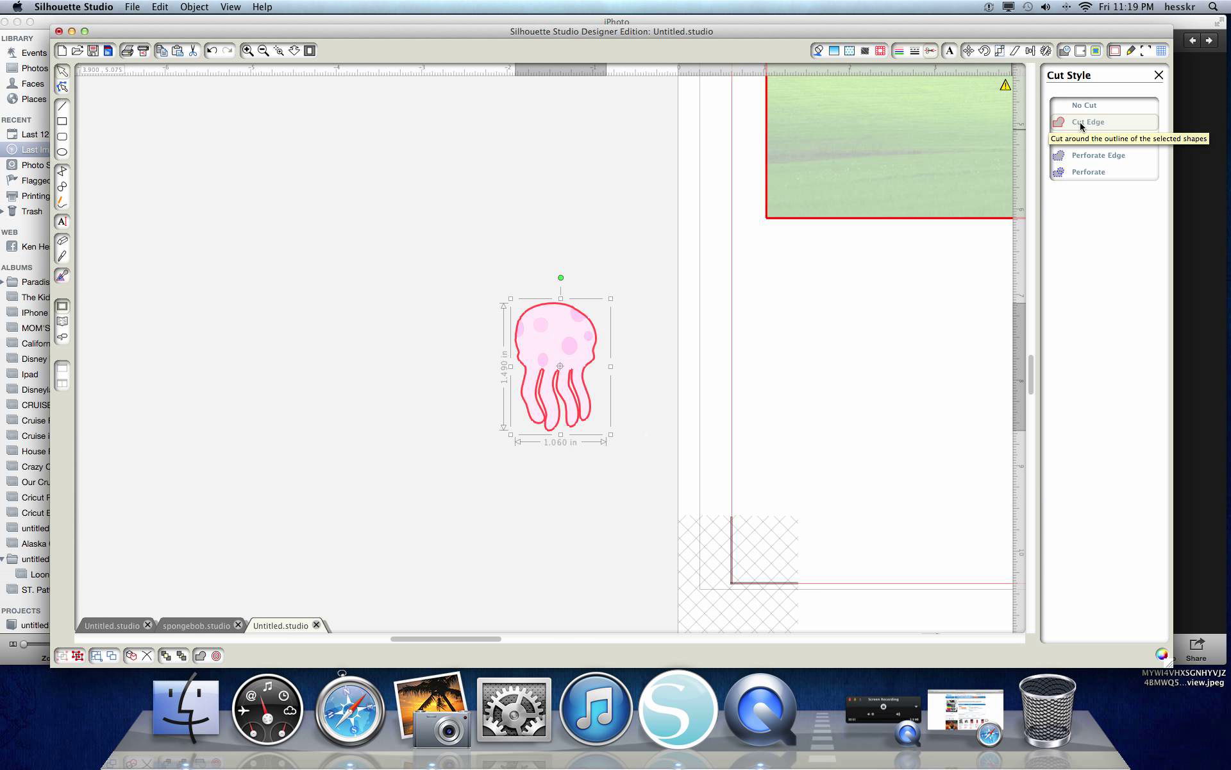
pyautogui.click(1081, 142)
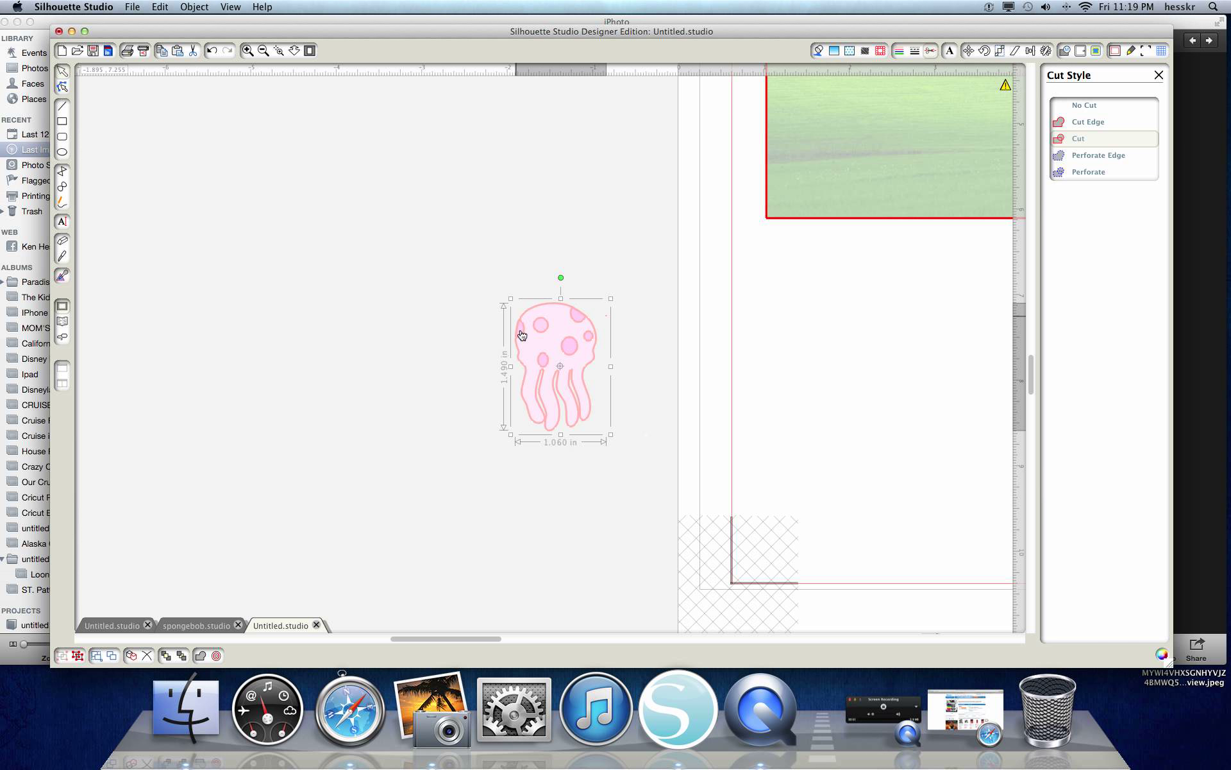
pyautogui.click(1082, 123)
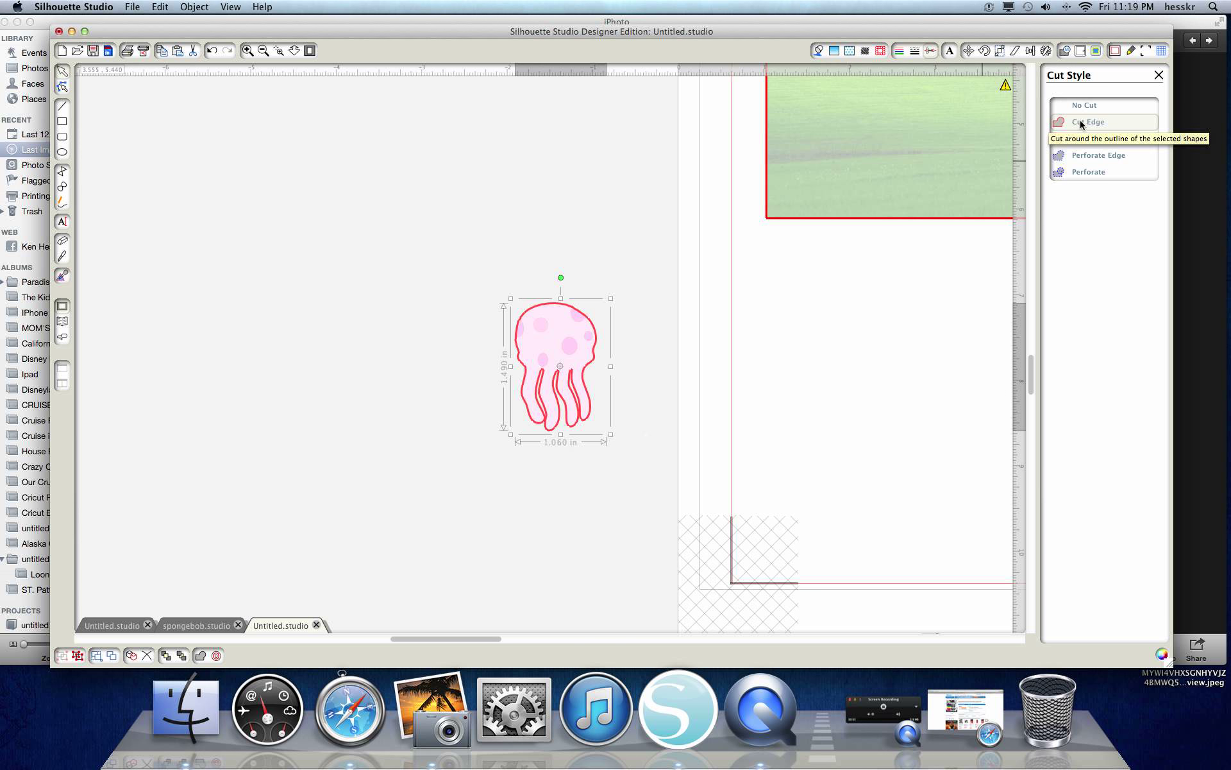
pyautogui.click(447, 327)
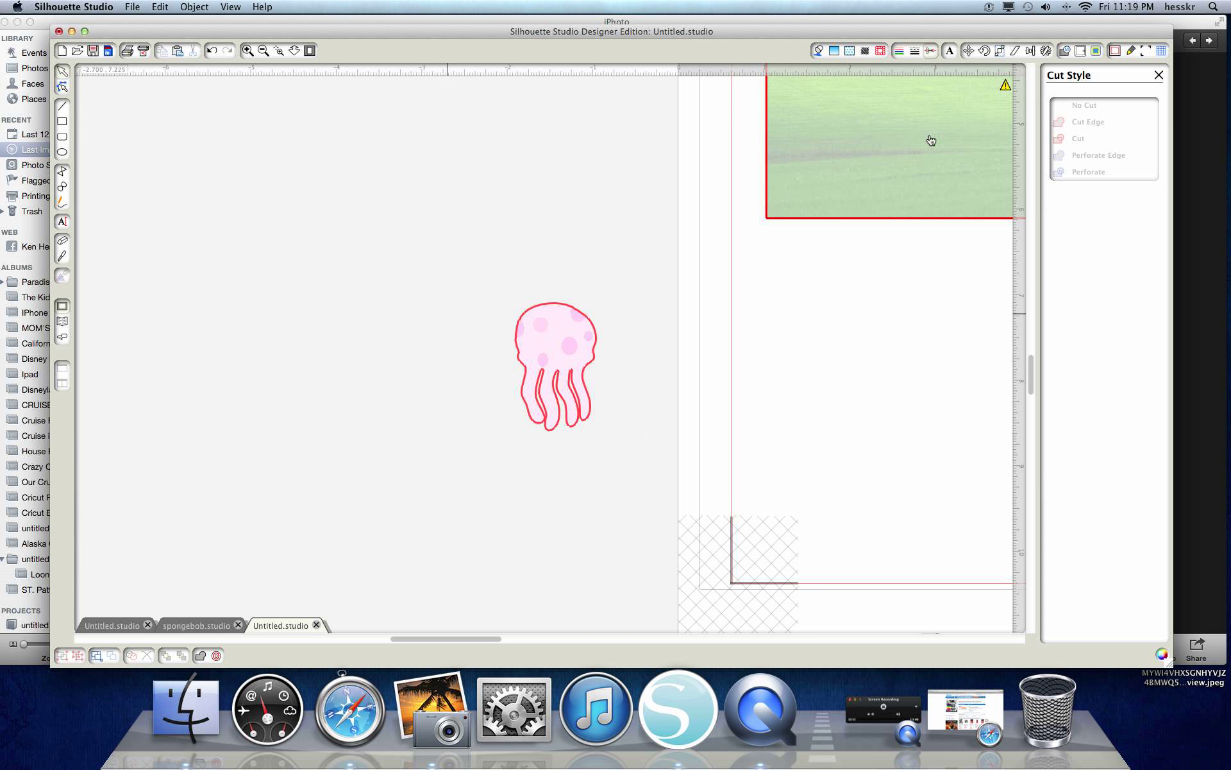
pyautogui.click(1158, 74)
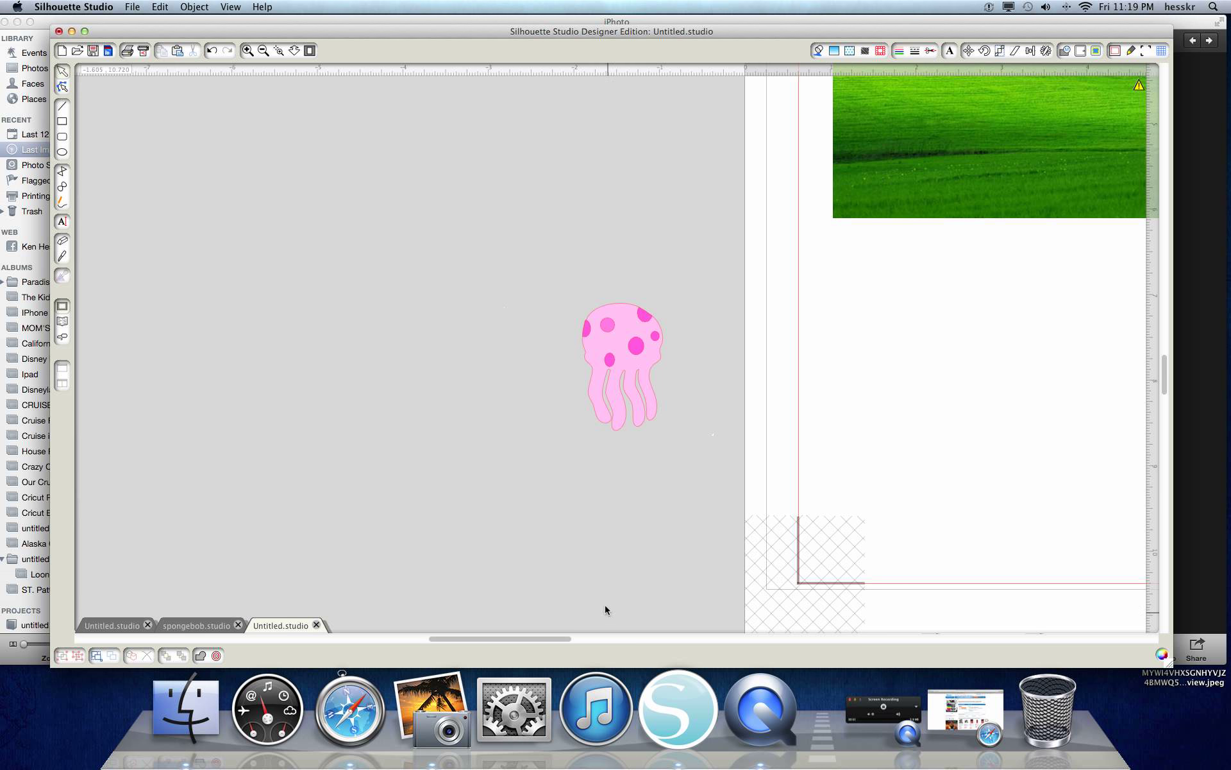
# Duplicate the grouped pink jellyfish and move the copy onto the page, below the background image
pyautogui.click(268, 56)
pyautogui.moveTo(579, 226); pyautogui.dragTo(533, 240)
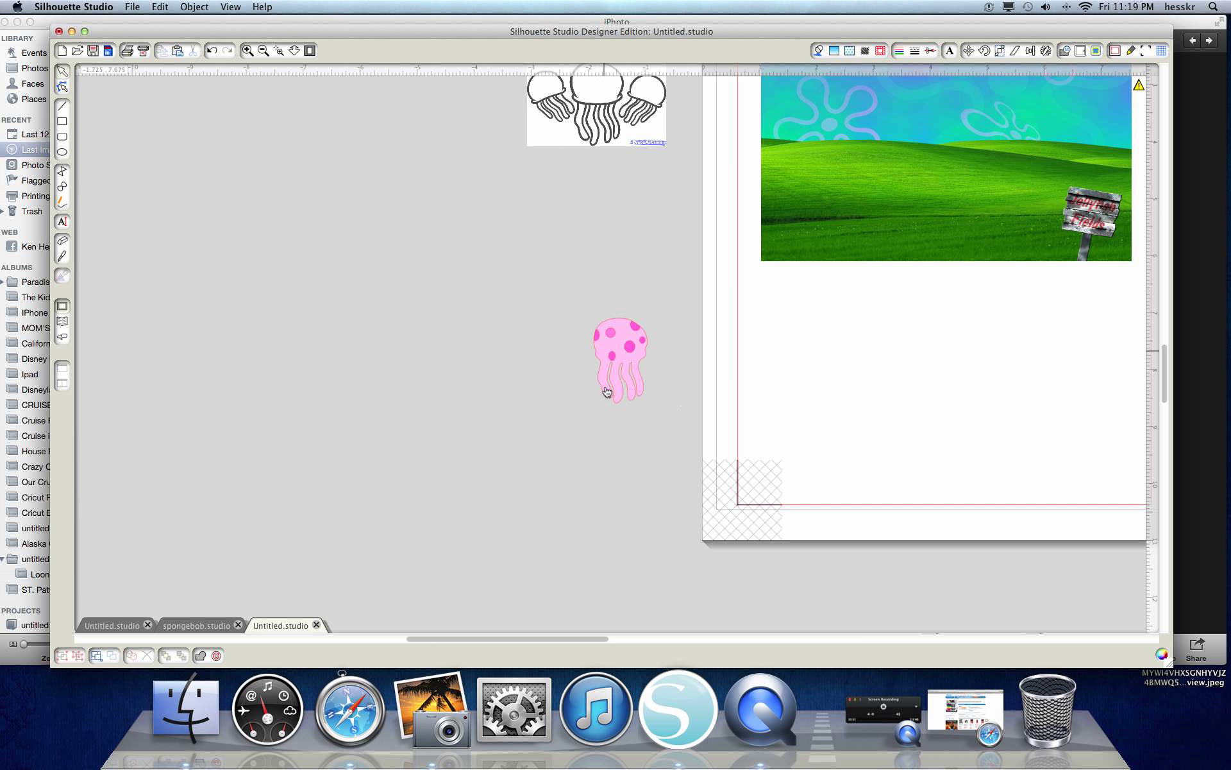
pyautogui.click(267, 56)
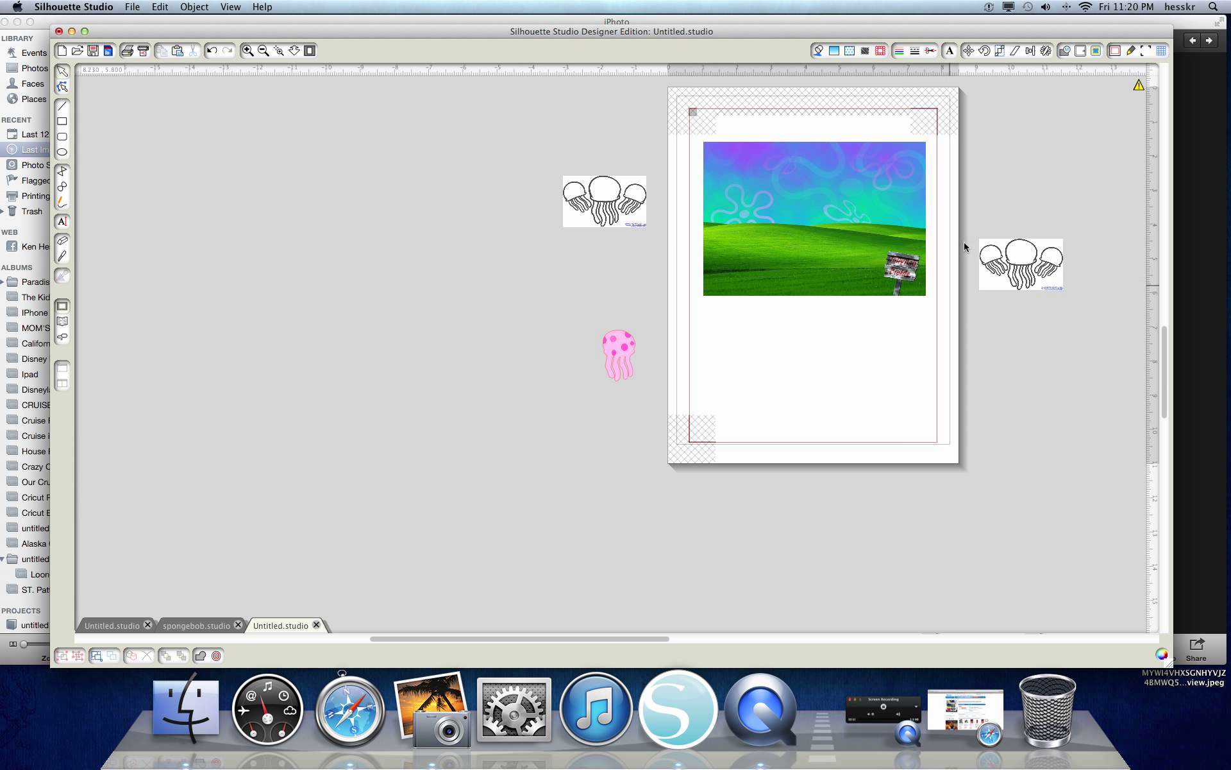
pyautogui.click(625, 371)
pyautogui.rightClick(627, 354)
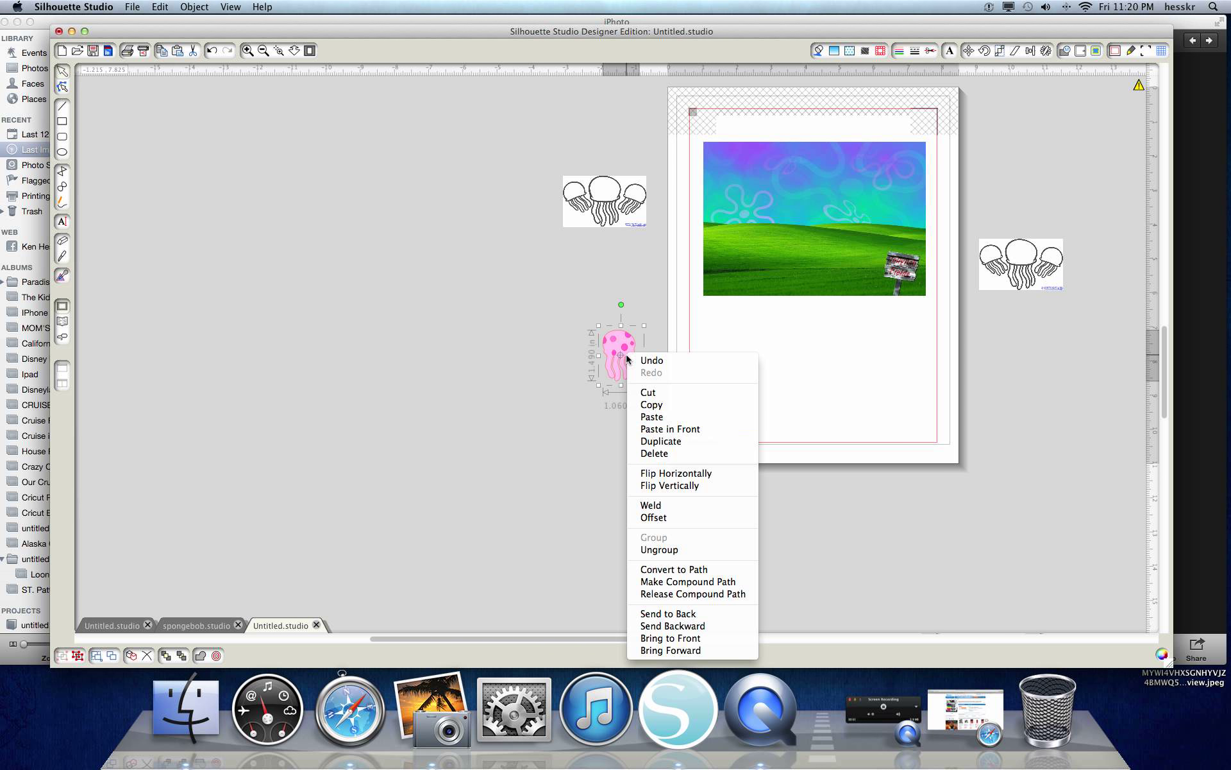
pyautogui.click(676, 441)
pyautogui.moveTo(684, 364); pyautogui.dragTo(718, 361)
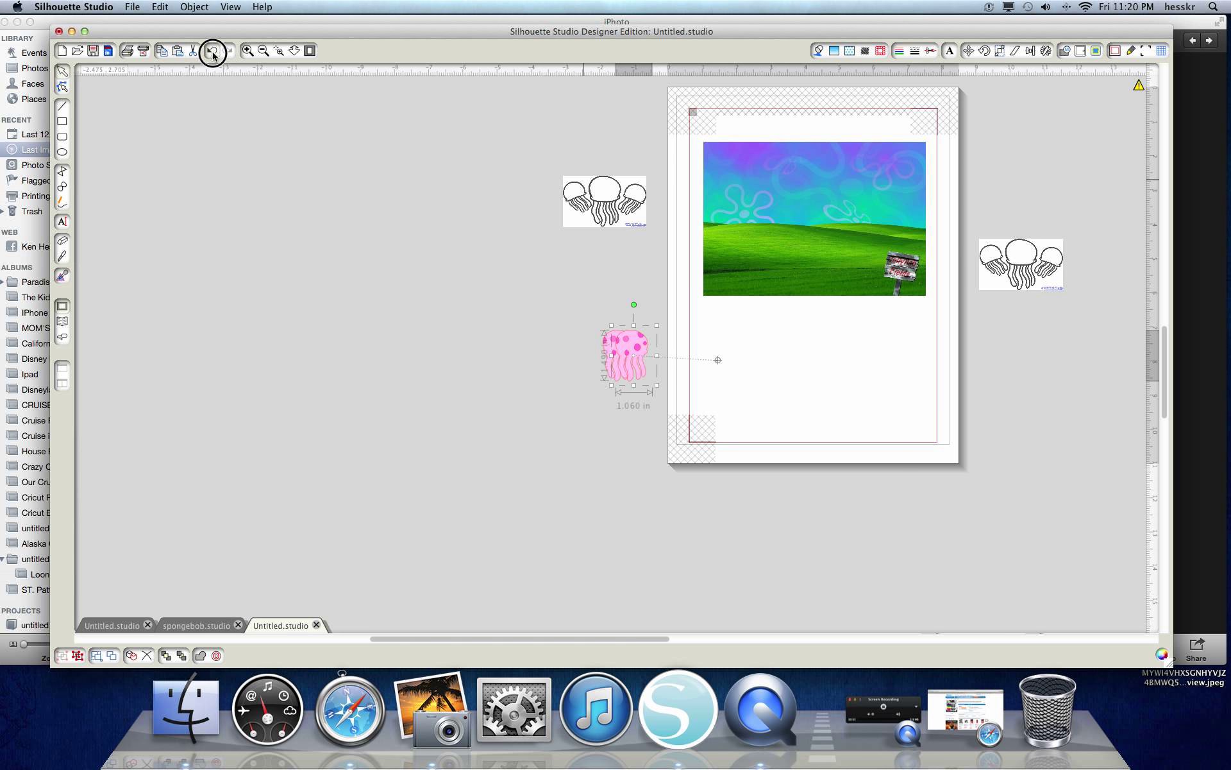
pyautogui.moveTo(644, 357); pyautogui.dragTo(736, 365)
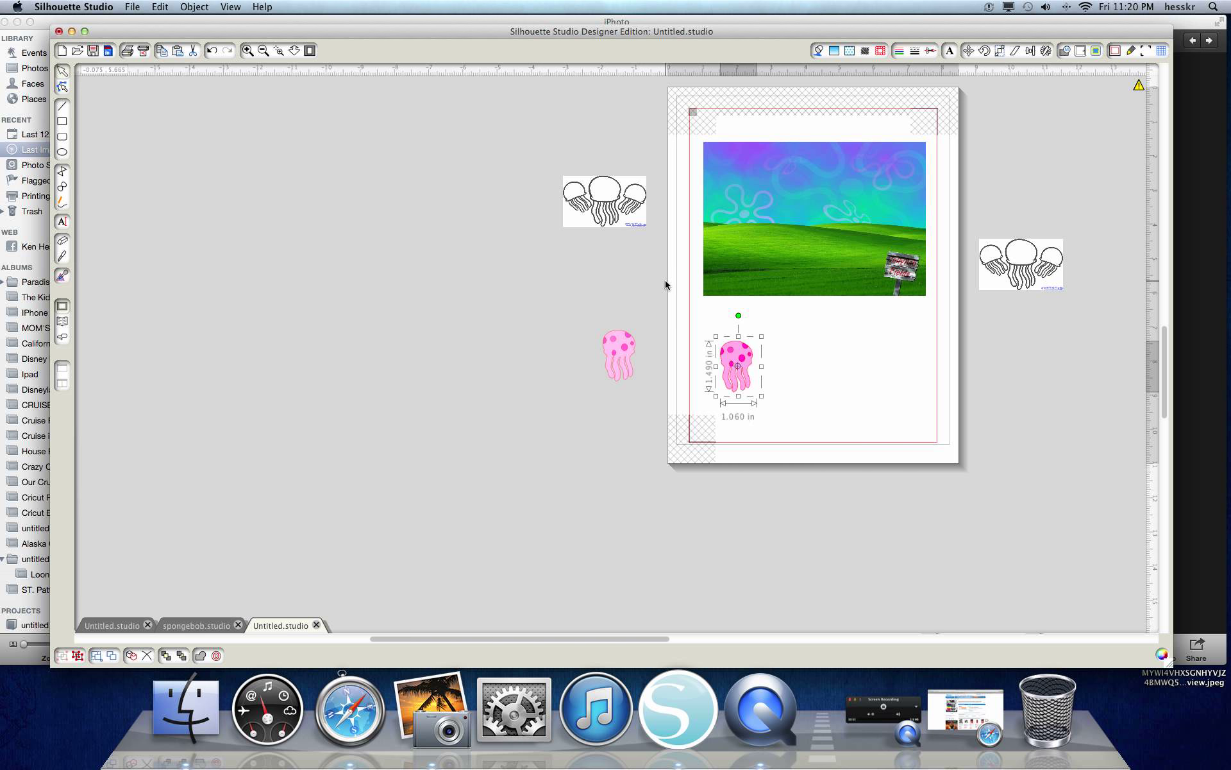
# Look over the spongebob.studio document and return to the untitled card document
pyautogui.click(192, 626)
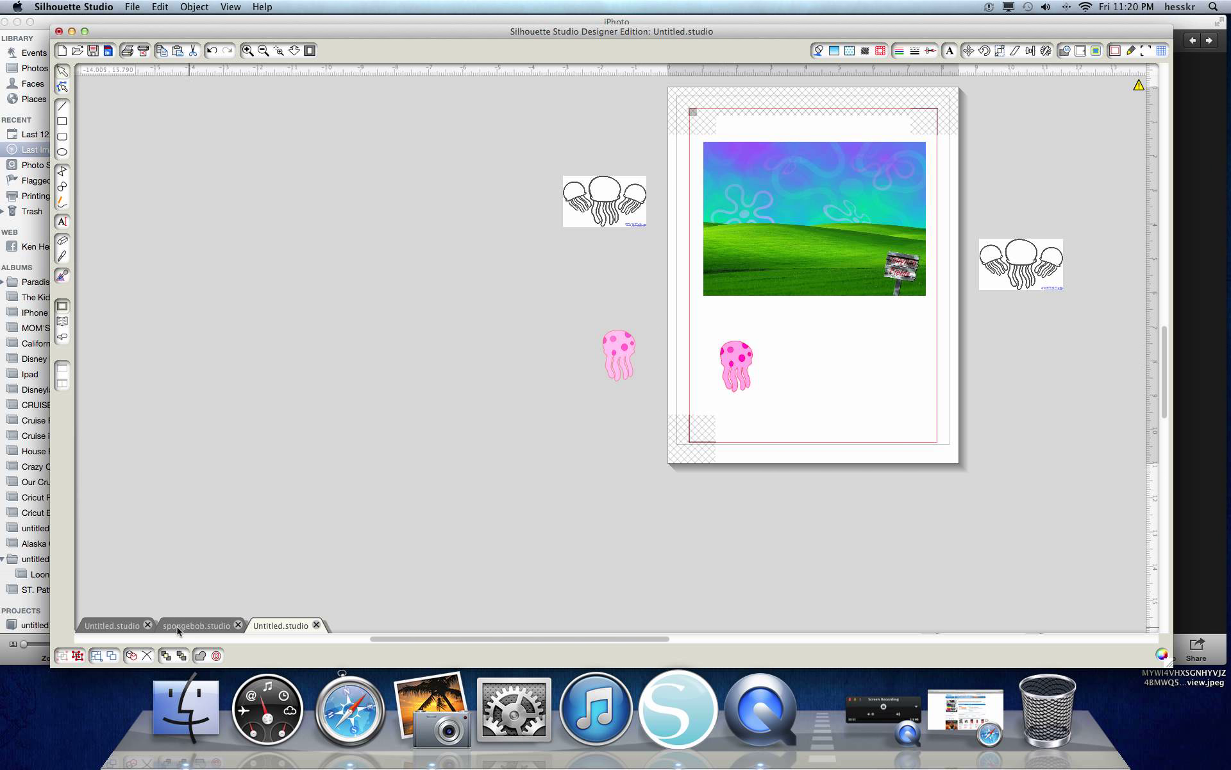
pyautogui.click(113, 625)
pyautogui.click(221, 631)
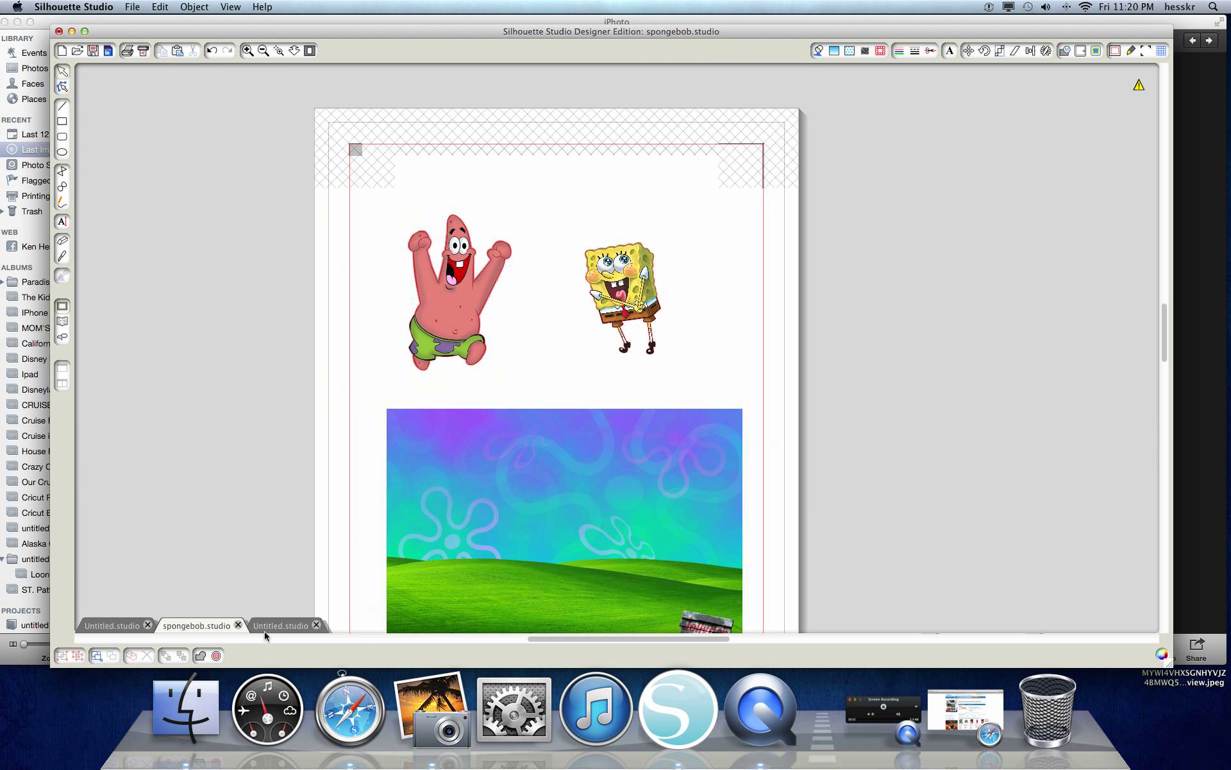
pyautogui.click(278, 629)
# Move the jellyfish copy up beneath the background image and place the original on the page, diagonally below it
pyautogui.scroll(-1, 756, 436)
pyautogui.moveTo(738, 324); pyautogui.dragTo(724, 295)
pyautogui.moveTo(623, 330); pyautogui.dragTo(764, 357)
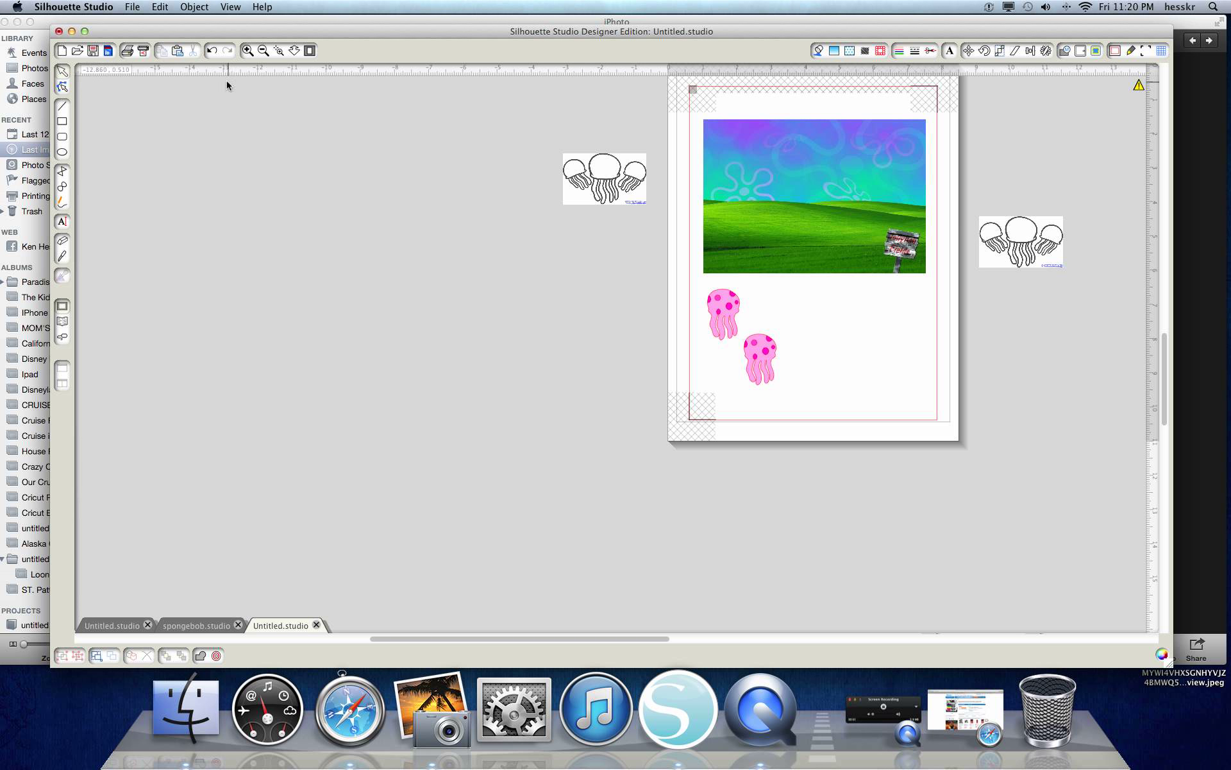
# Erase the centre and right jellyfish from the drawing beside the page with the large round Eraser, keeping only the left one
pyautogui.click(247, 51)
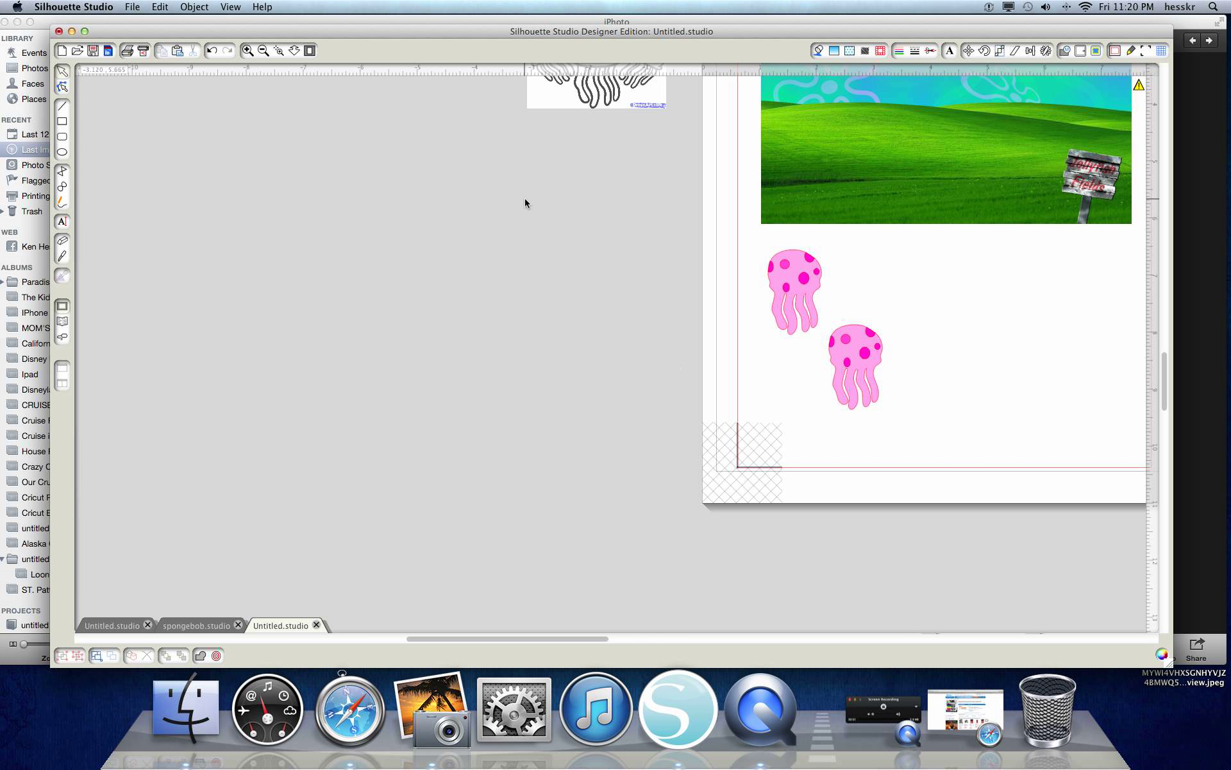
pyautogui.scroll(-2, 525, 202)
pyautogui.scroll(4, 524, 206)
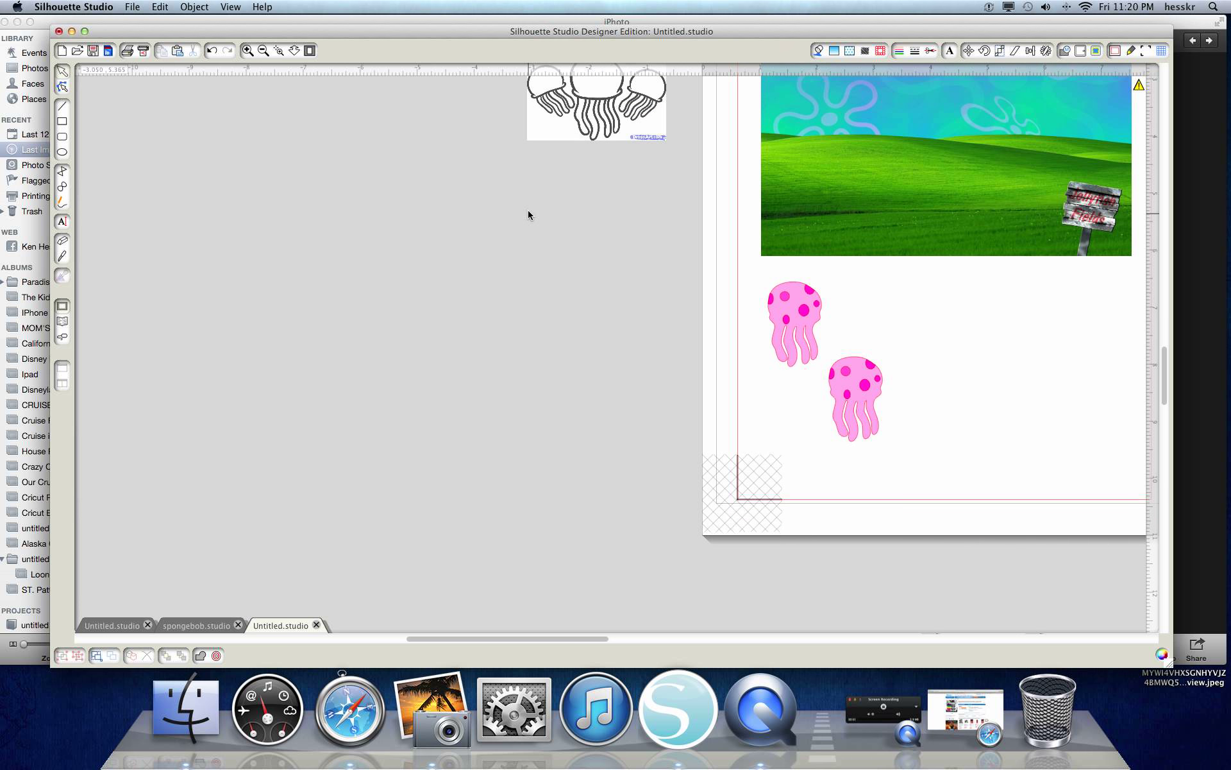
pyautogui.scroll(2, 530, 215)
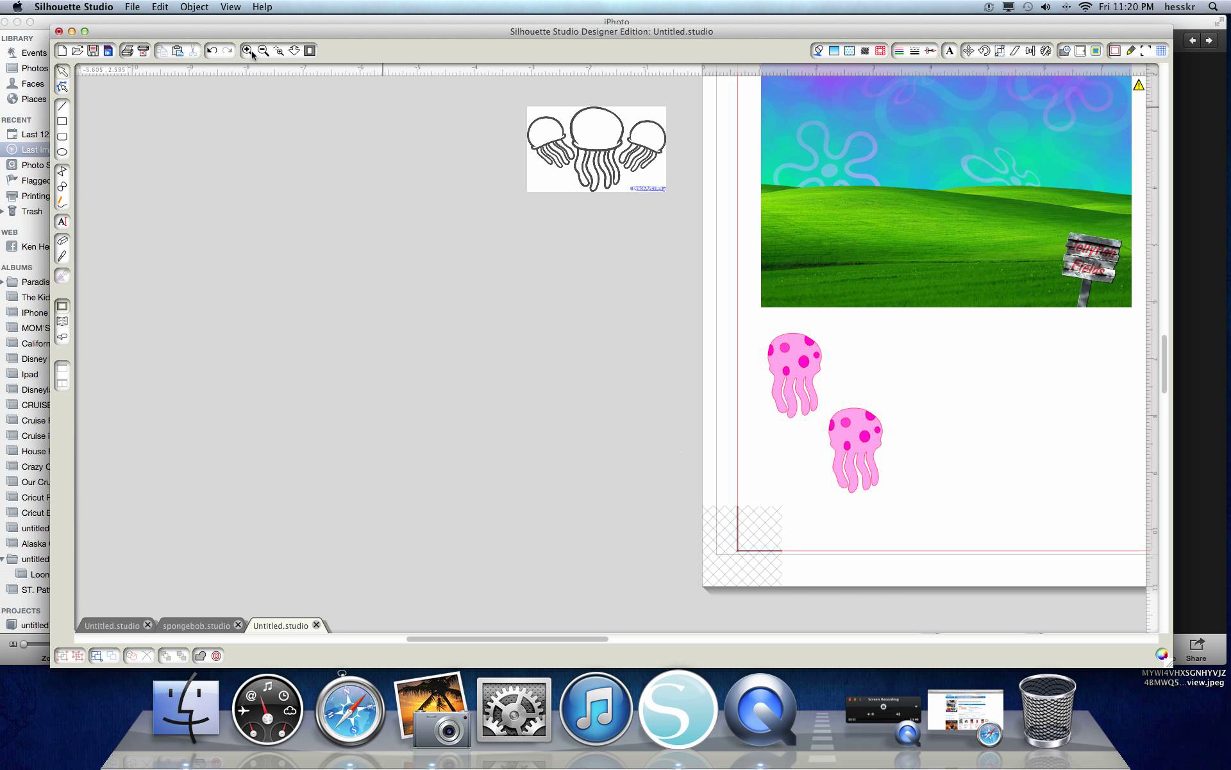
pyautogui.click(247, 51)
pyautogui.scroll(6, 517, 181)
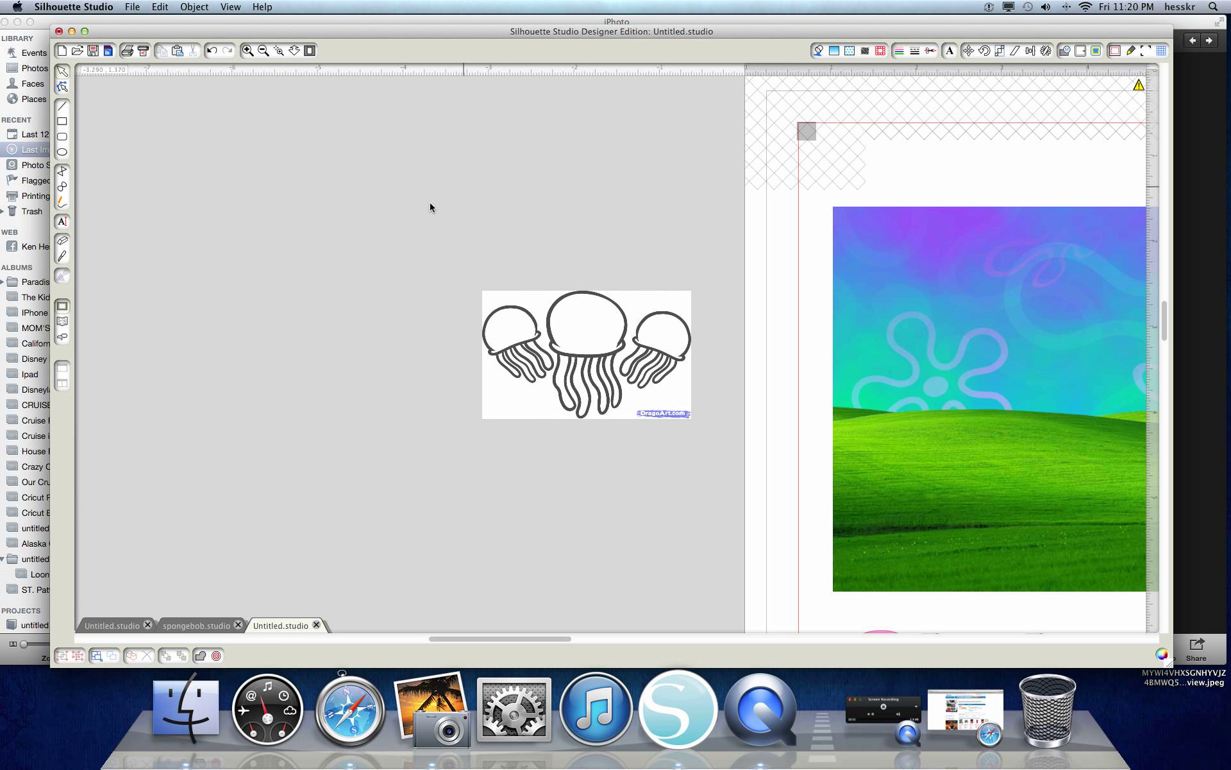
pyautogui.click(247, 50)
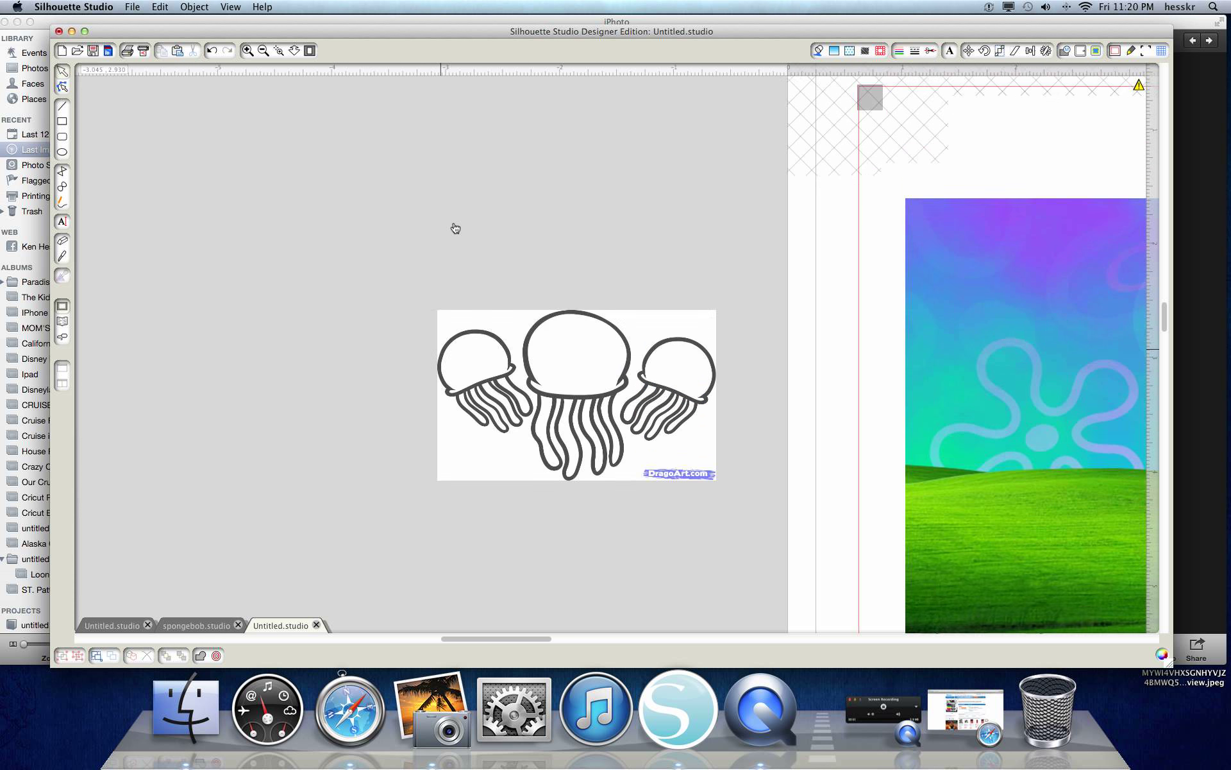
pyautogui.click(62, 244)
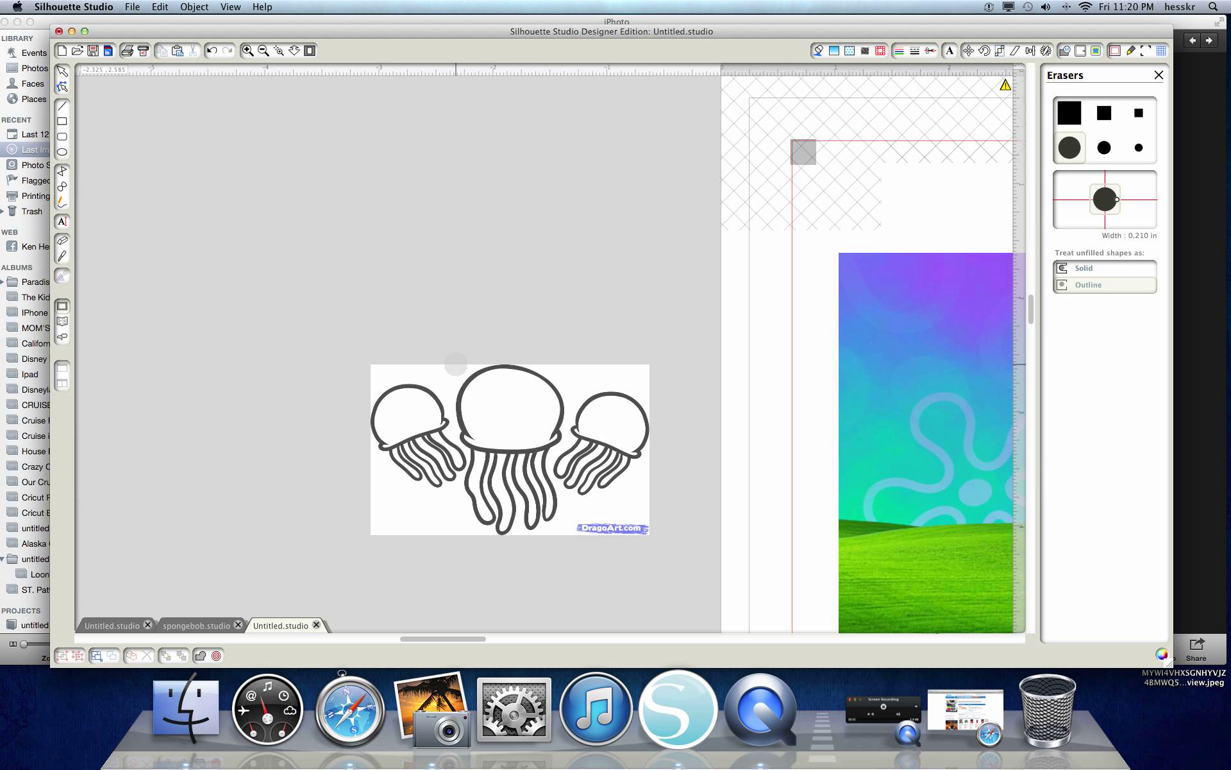
pyautogui.moveTo(459, 360)
pyautogui.mouseDown()
pyautogui.moveTo(479, 454)
pyautogui.moveTo(473, 493)
pyautogui.moveTo(504, 545)
pyautogui.moveTo(648, 528)
pyautogui.moveTo(646, 375)
pyautogui.moveTo(610, 358)
pyautogui.moveTo(490, 364)
pyautogui.moveTo(479, 375)
pyautogui.moveTo(502, 541)
pyautogui.moveTo(474, 486)
pyautogui.mouseUp()
pyautogui.moveTo(511, 506)
pyautogui.mouseDown()
pyautogui.moveTo(530, 528)
pyautogui.moveTo(640, 522)
pyautogui.moveTo(636, 366)
pyautogui.moveTo(491, 379)
pyautogui.moveTo(535, 520)
pyautogui.moveTo(635, 508)
pyautogui.moveTo(622, 385)
pyautogui.moveTo(590, 379)
pyautogui.moveTo(525, 387)
pyautogui.moveTo(509, 406)
pyautogui.moveTo(536, 494)
pyautogui.moveTo(558, 509)
pyautogui.moveTo(610, 504)
pyautogui.moveTo(602, 393)
pyautogui.moveTo(515, 405)
pyautogui.moveTo(555, 497)
pyautogui.moveTo(570, 501)
pyautogui.moveTo(599, 490)
pyautogui.moveTo(578, 398)
pyautogui.moveTo(547, 410)
pyautogui.moveTo(567, 487)
pyautogui.moveTo(572, 499)
pyautogui.moveTo(562, 411)
pyautogui.mouseUp()
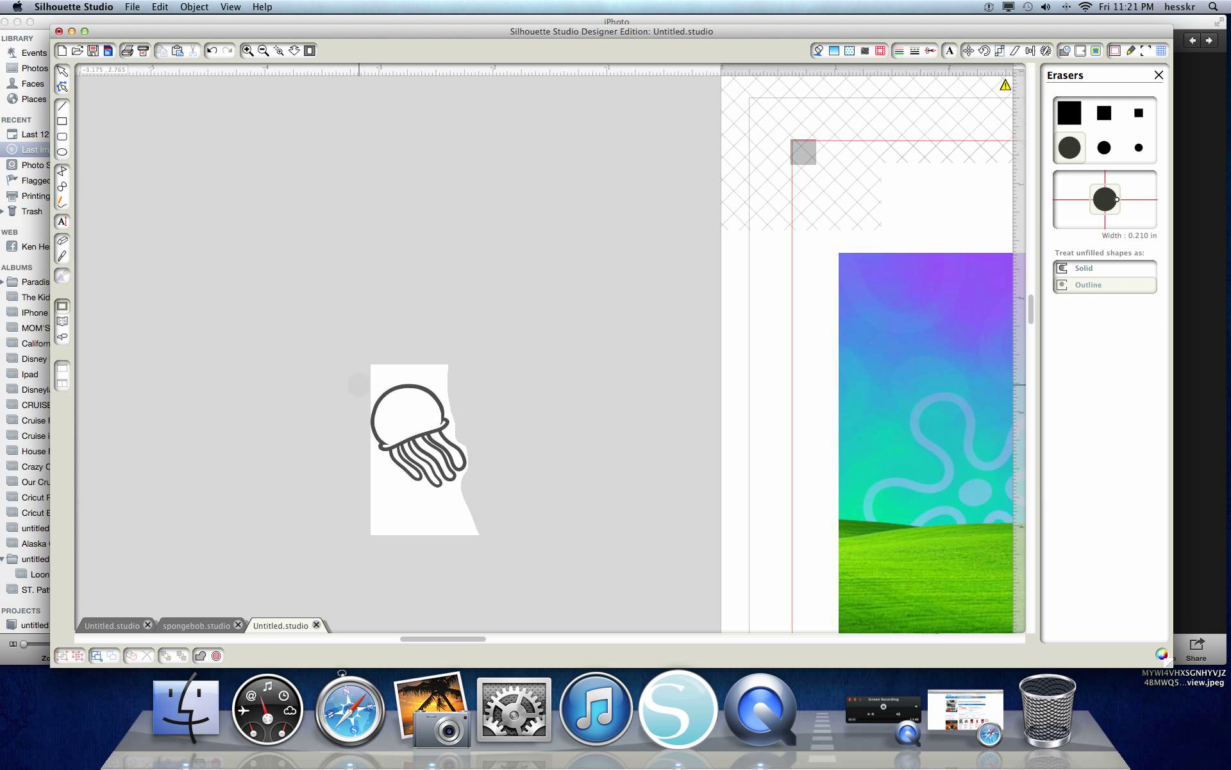
# Trace the outer edge of the remaining small jellyfish and delete the source drawing
pyautogui.click(62, 71)
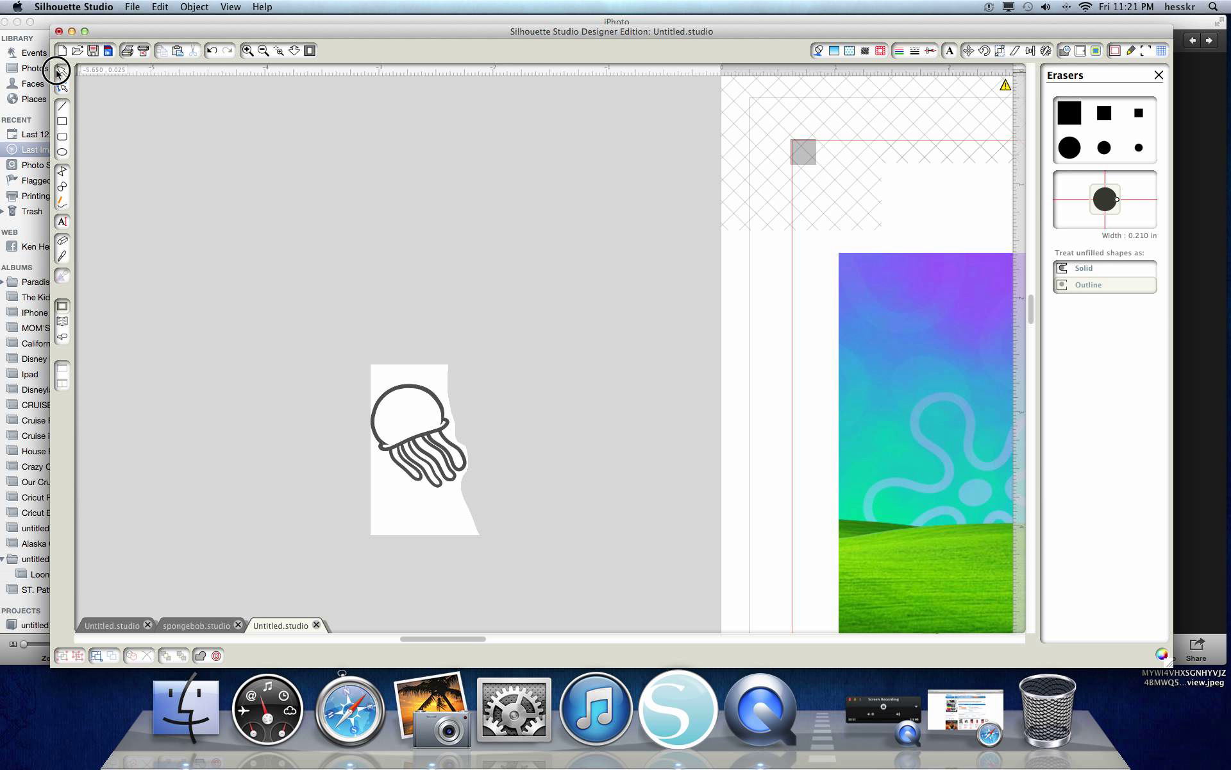
pyautogui.click(1099, 52)
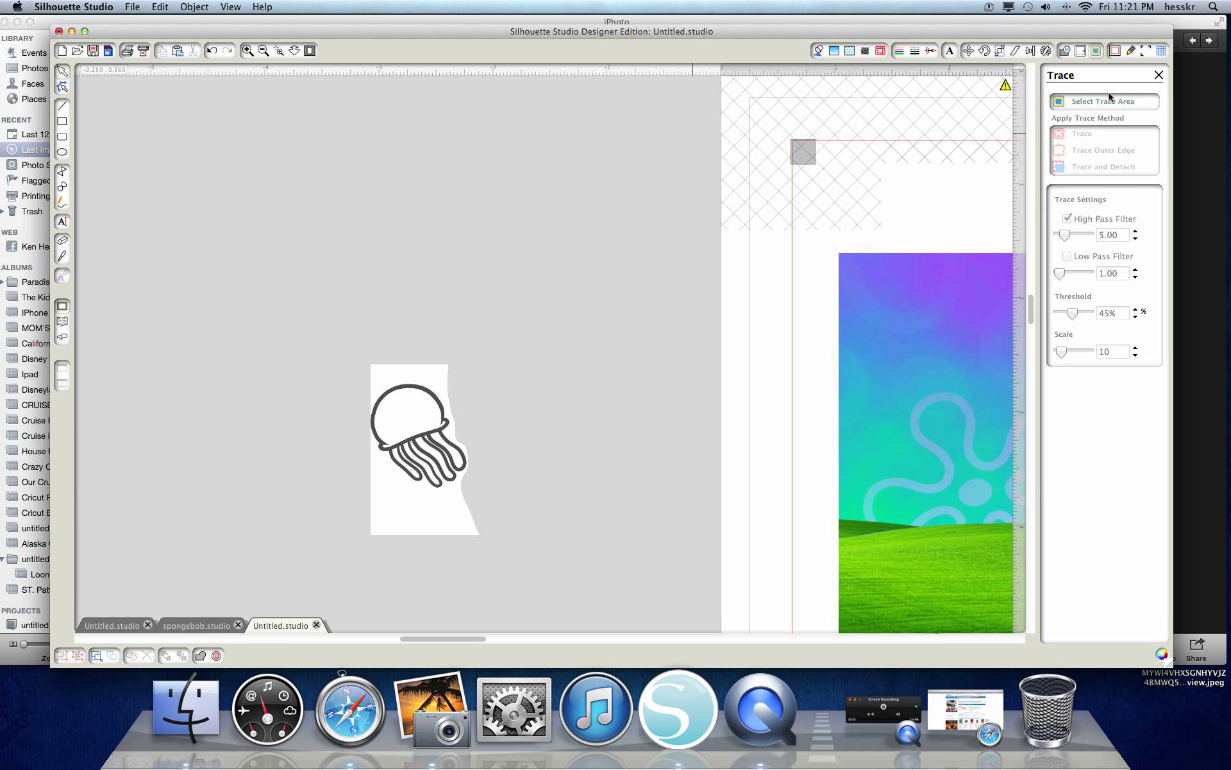
pyautogui.click(1108, 108)
pyautogui.moveTo(346, 331)
pyautogui.mouseDown()
pyautogui.moveTo(417, 376)
pyautogui.moveTo(506, 554)
pyautogui.mouseUp()
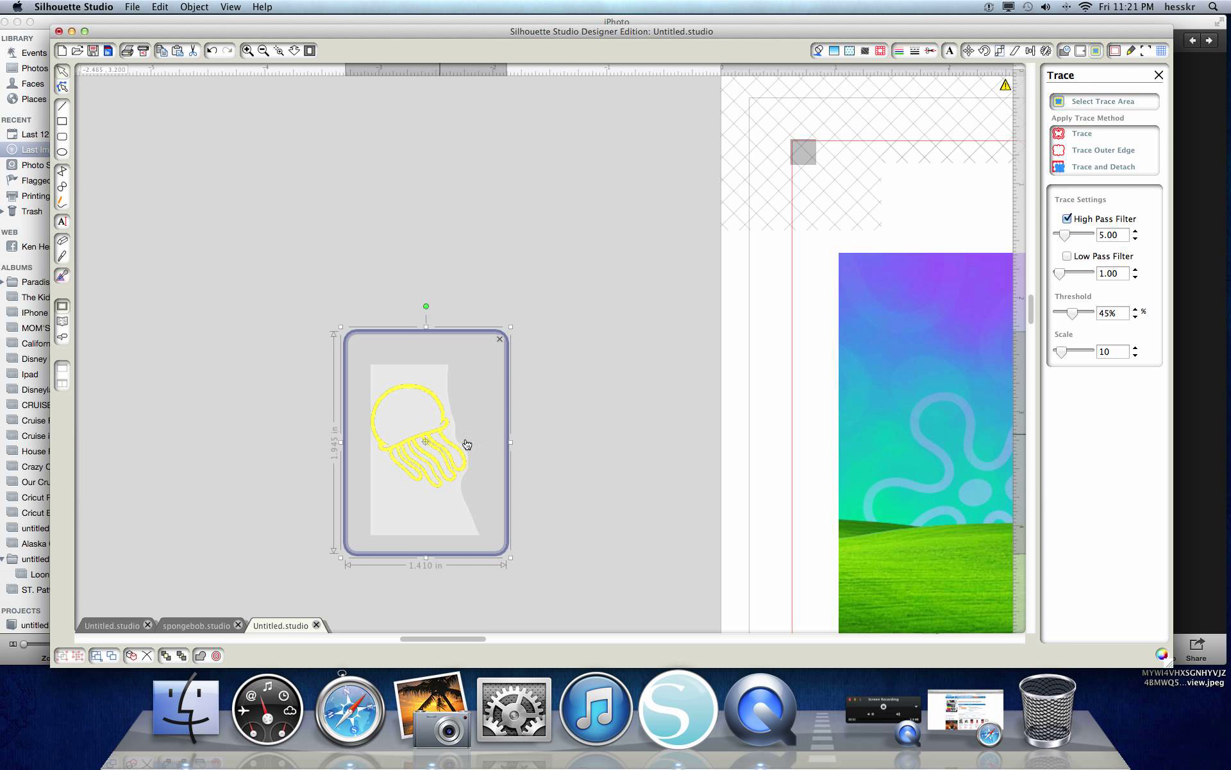
pyautogui.click(1092, 153)
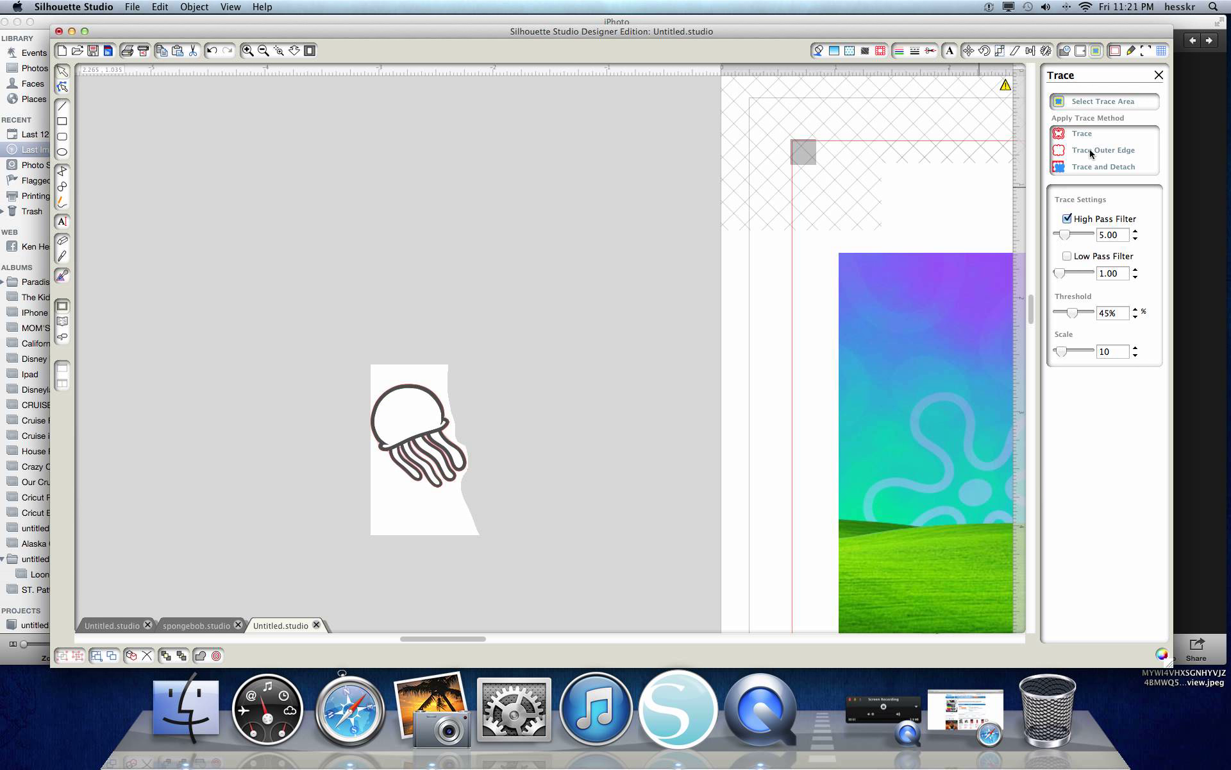
pyautogui.moveTo(416, 432); pyautogui.dragTo(554, 250)
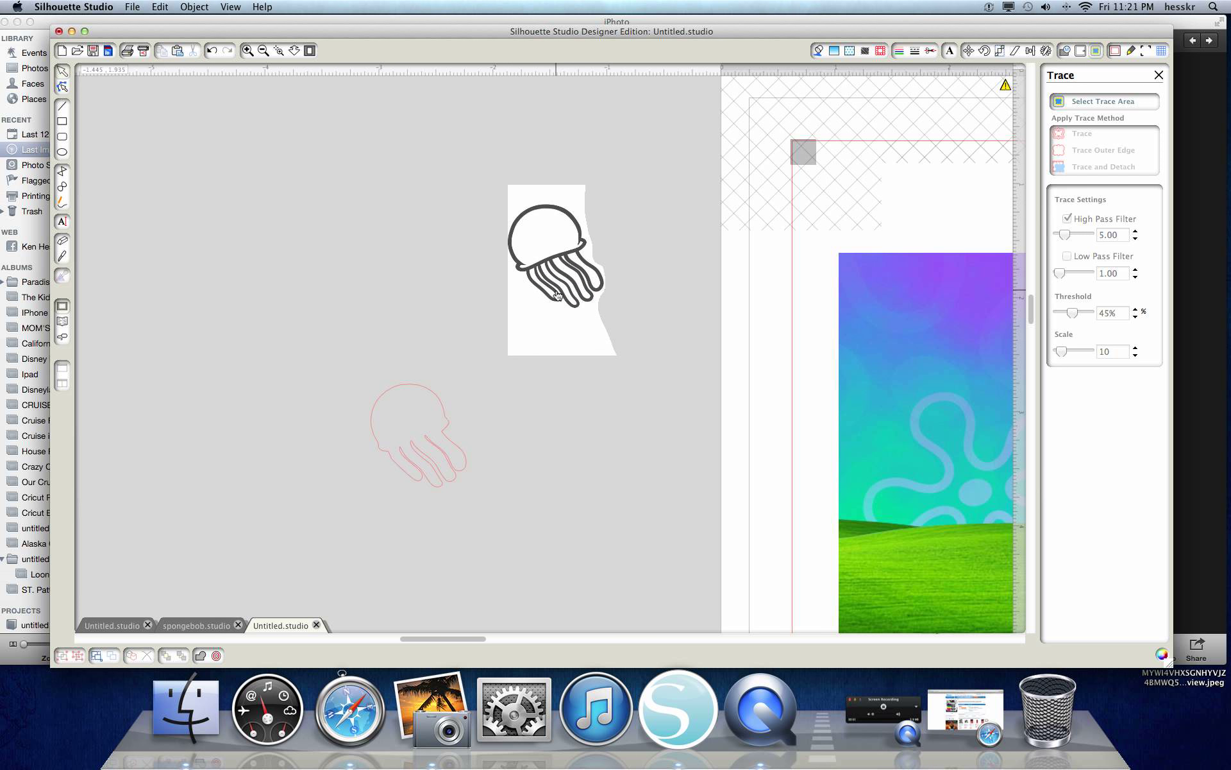
pyautogui.press('Delete')
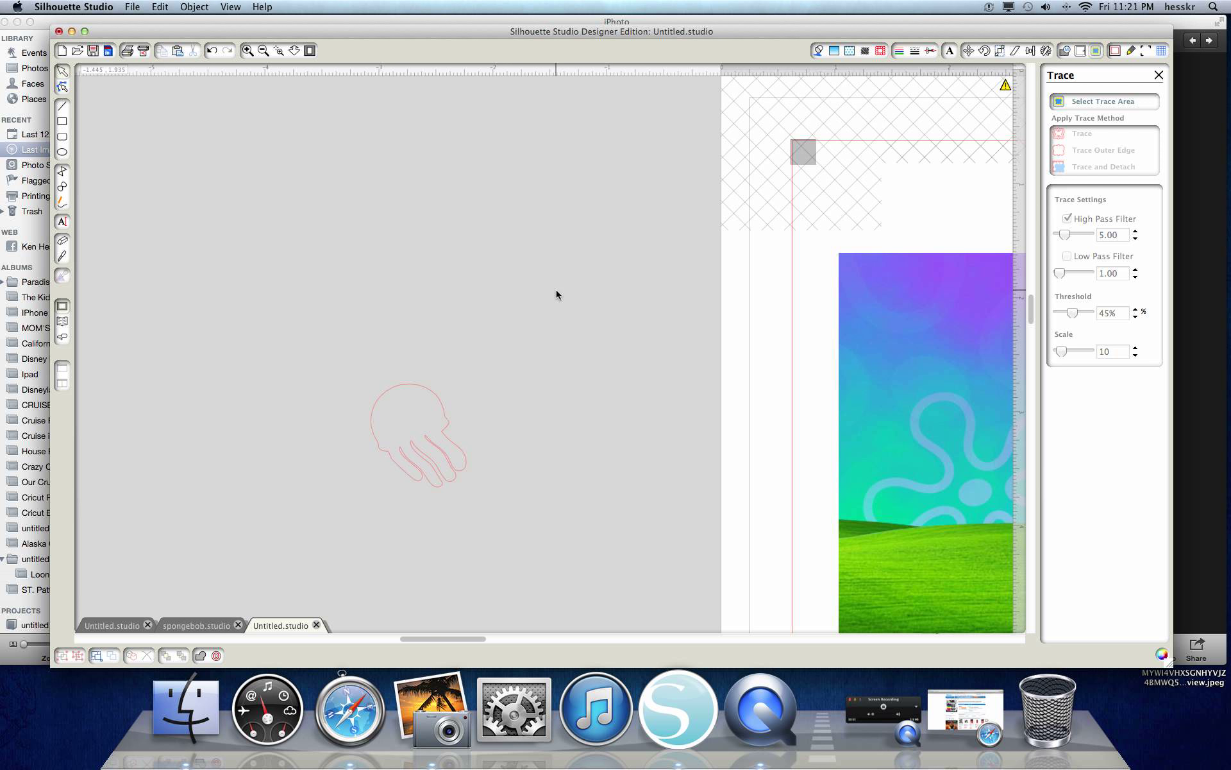
# Fill the traced small jellyfish outline with bright magenta
pyautogui.click(448, 428)
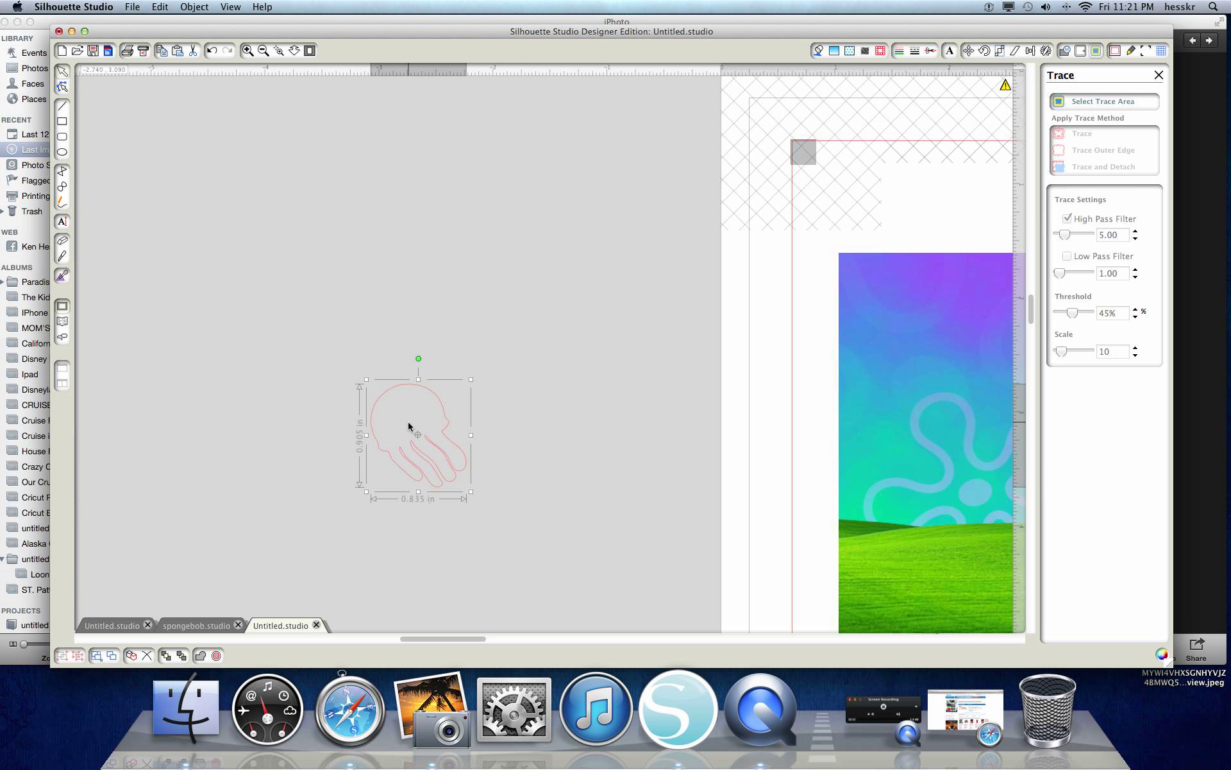
pyautogui.click(819, 50)
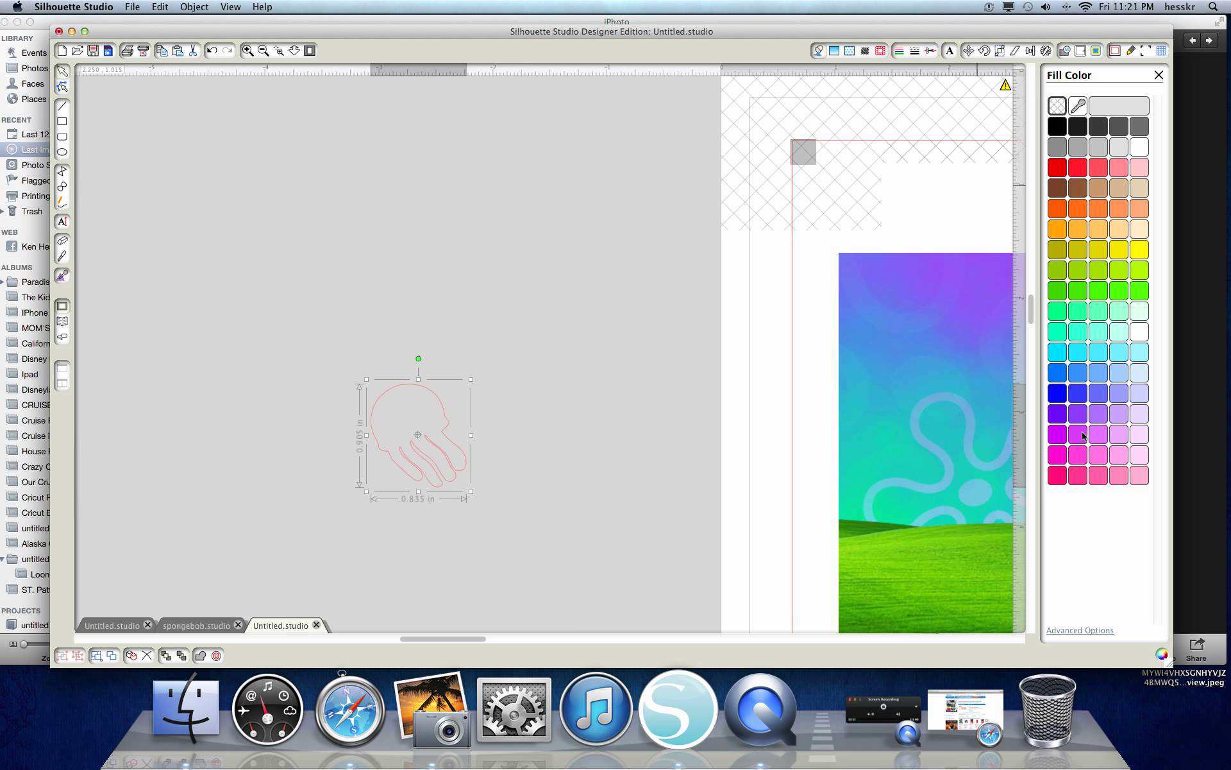
pyautogui.click(1065, 460)
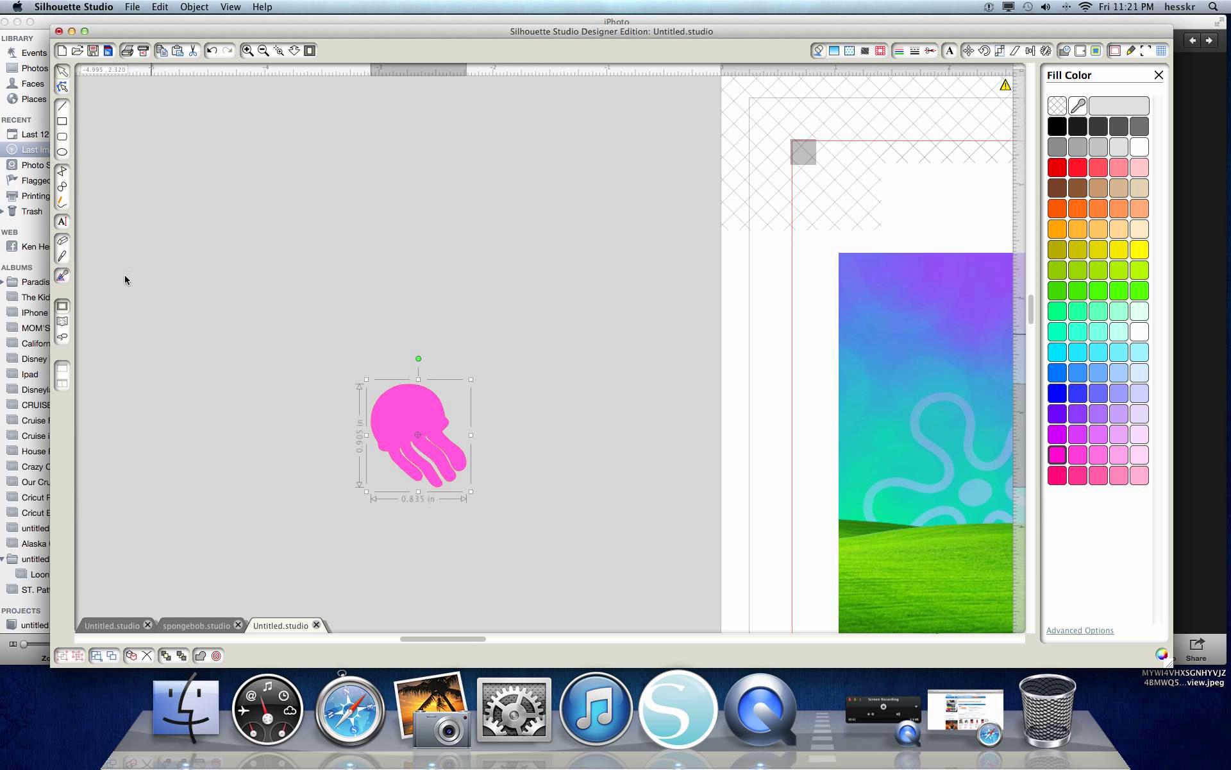
# Draw five small ellipses as spots on the magenta jellyfish's head and move the body up and right, clear of them
pyautogui.click(61, 154)
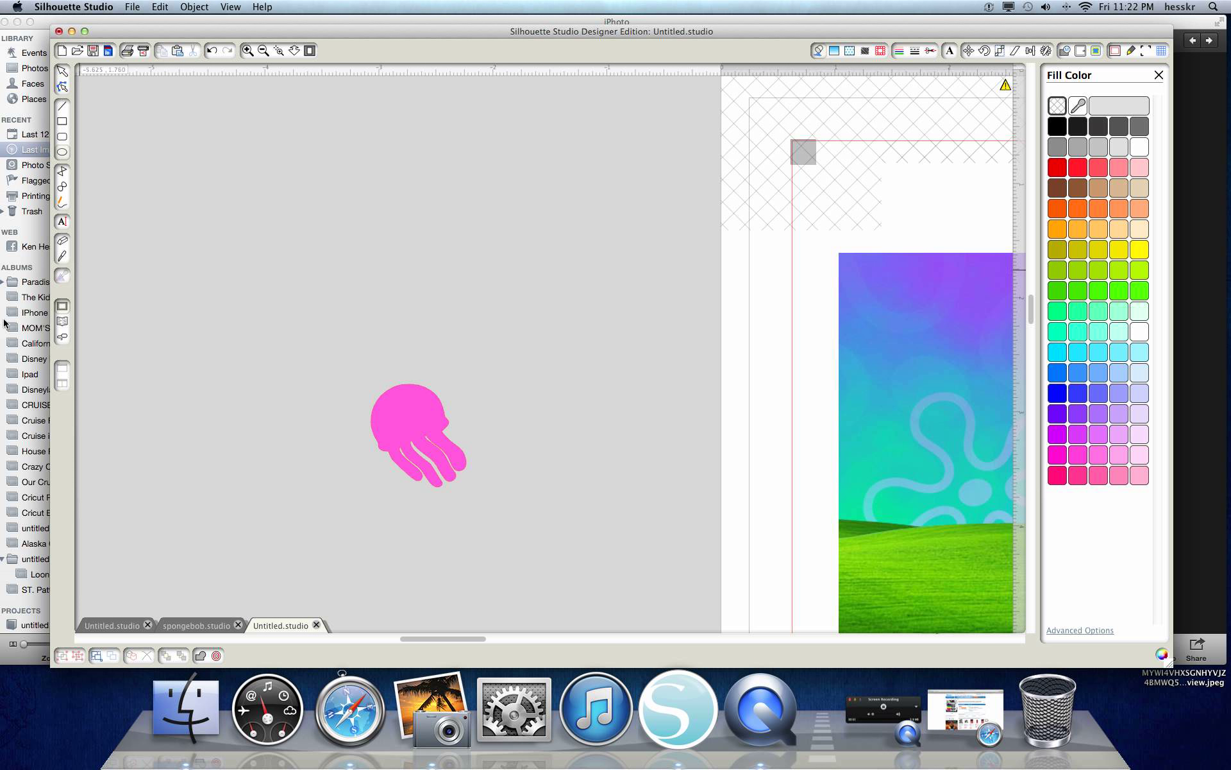
pyautogui.moveTo(392, 386)
pyautogui.mouseDown()
pyautogui.moveTo(352, 393)
pyautogui.moveTo(372, 410)
pyautogui.moveTo(415, 404)
pyautogui.moveTo(382, 437)
pyautogui.mouseUp()
pyautogui.moveTo(416, 376)
pyautogui.mouseDown()
pyautogui.moveTo(396, 391)
pyautogui.moveTo(413, 438)
pyautogui.moveTo(426, 436)
pyautogui.mouseUp()
pyautogui.click(64, 73)
pyautogui.moveTo(436, 423); pyautogui.dragTo(528, 356)
# Fill the five ellipses with the palest magenta pink and move the magenta jellyfish body back beneath them
pyautogui.click(383, 411)
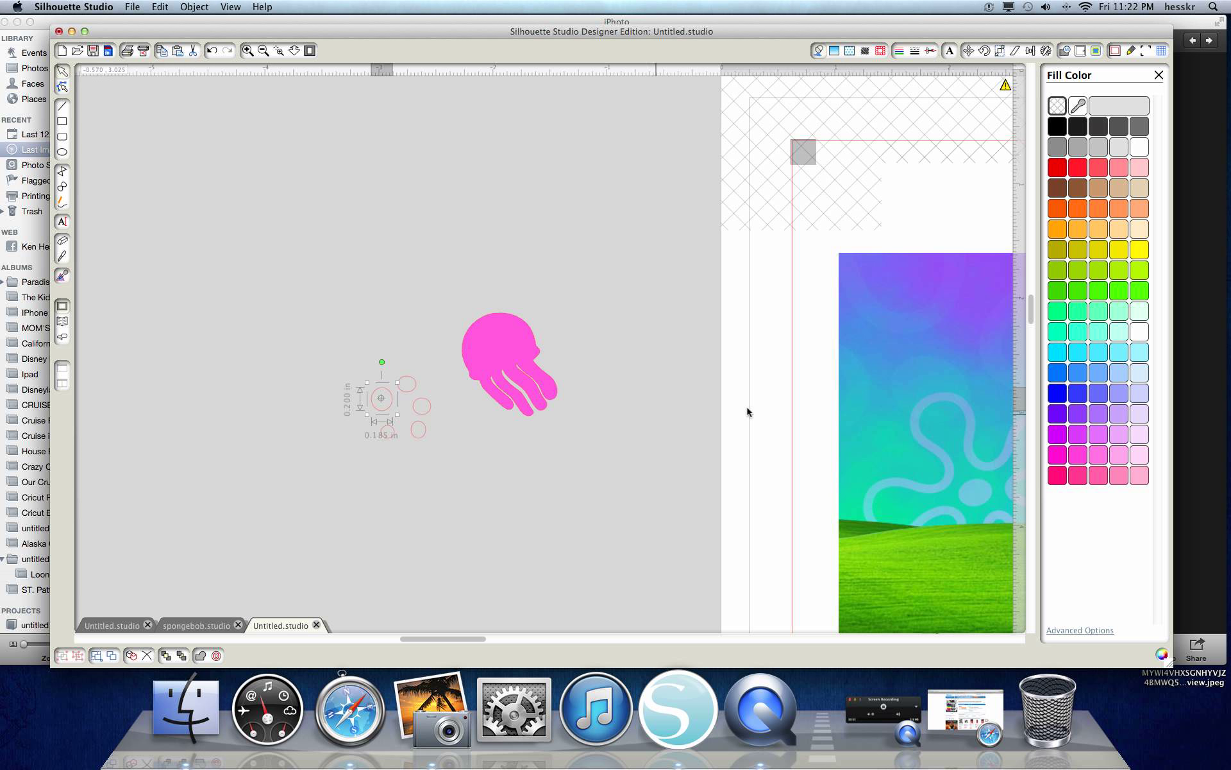
pyautogui.click(1139, 455)
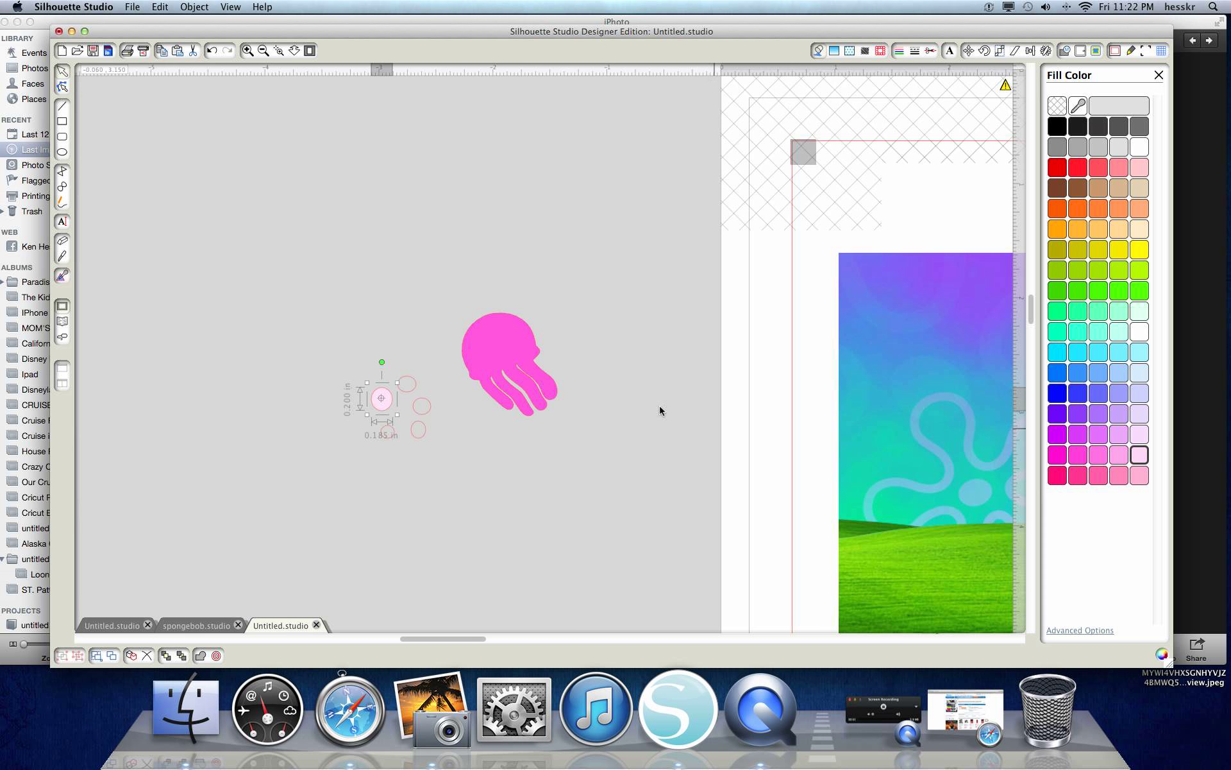
pyautogui.click(416, 383)
pyautogui.click(1142, 456)
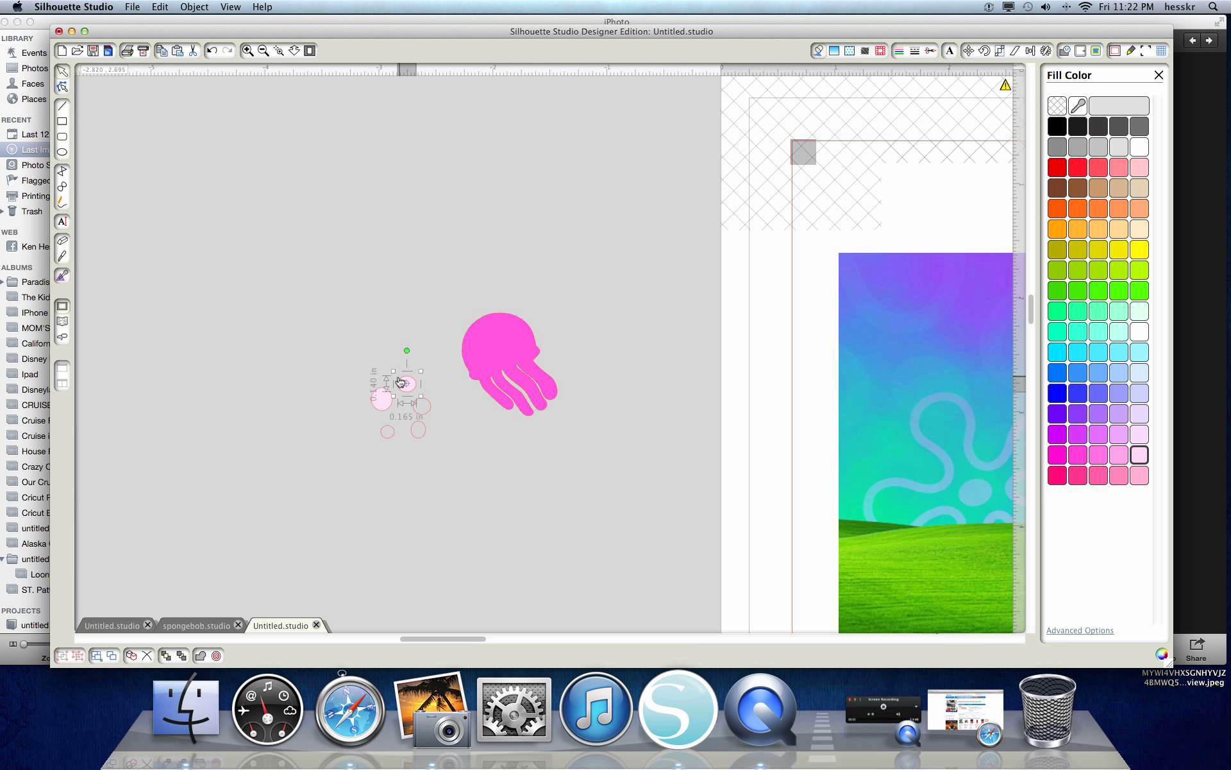
pyautogui.click(431, 409)
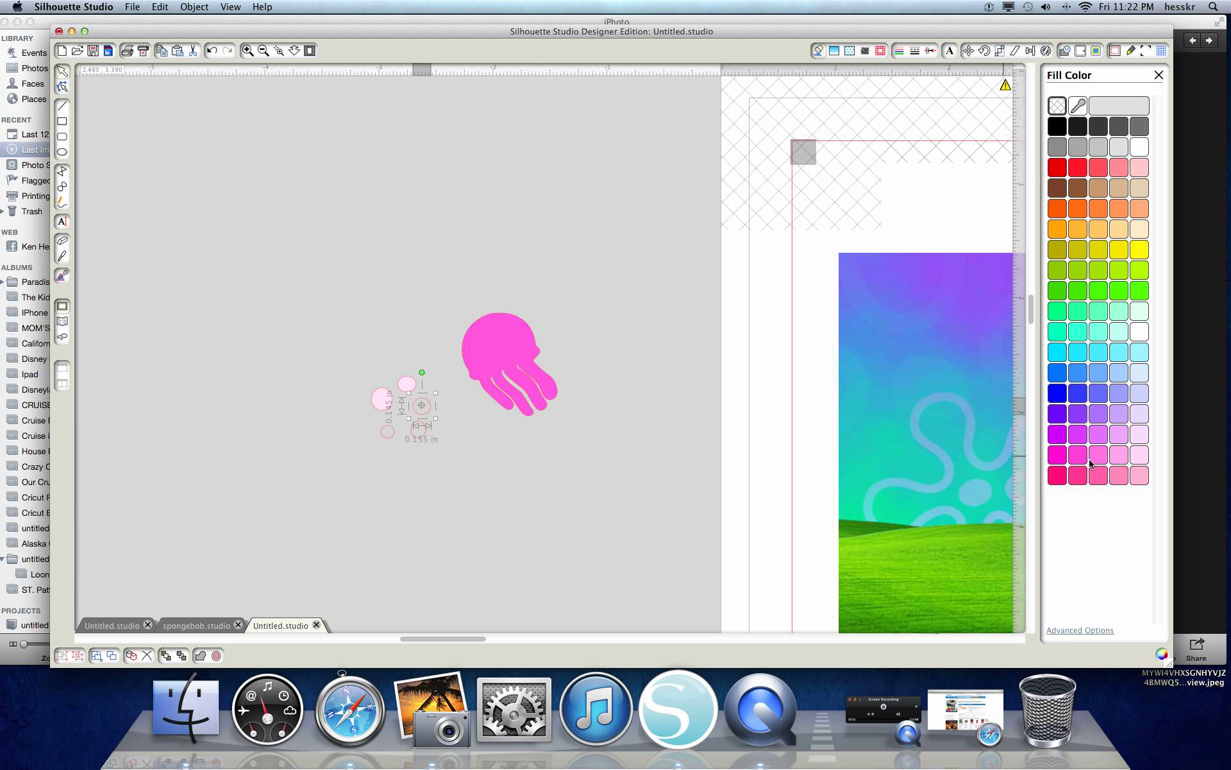
pyautogui.click(1136, 457)
pyautogui.click(421, 431)
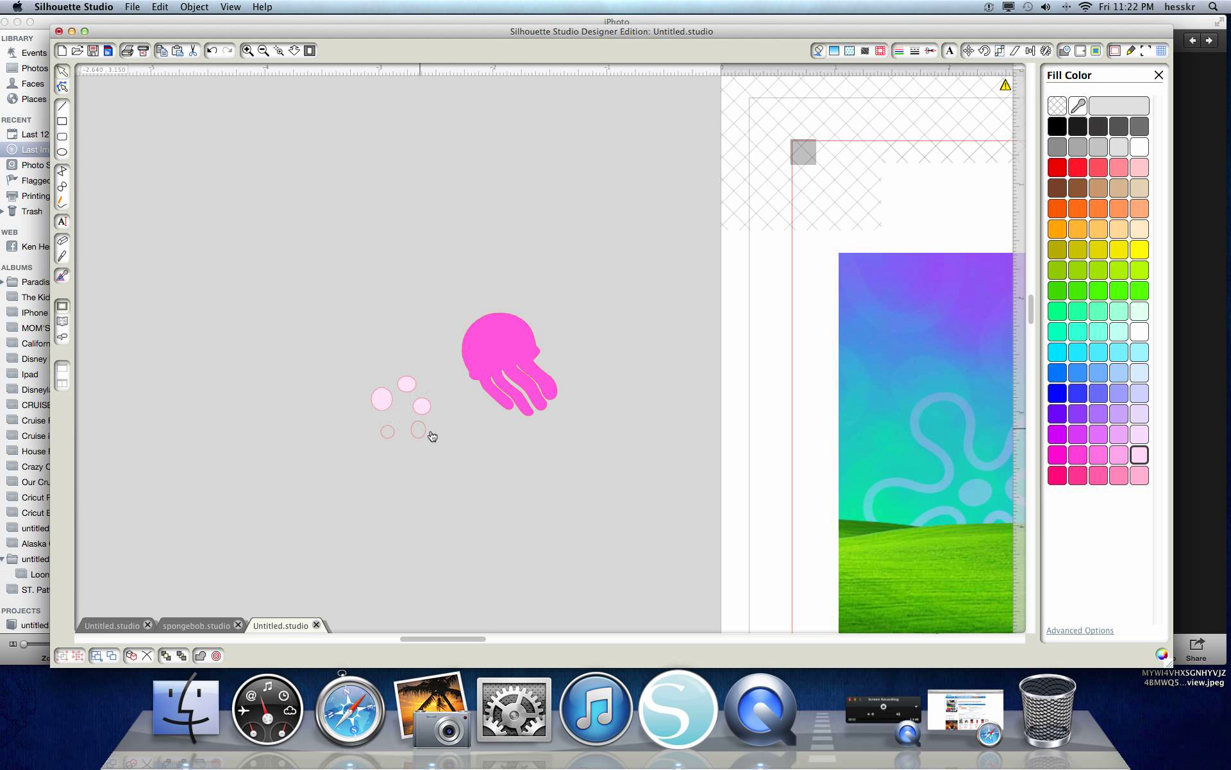
pyautogui.click(1139, 455)
pyautogui.click(388, 436)
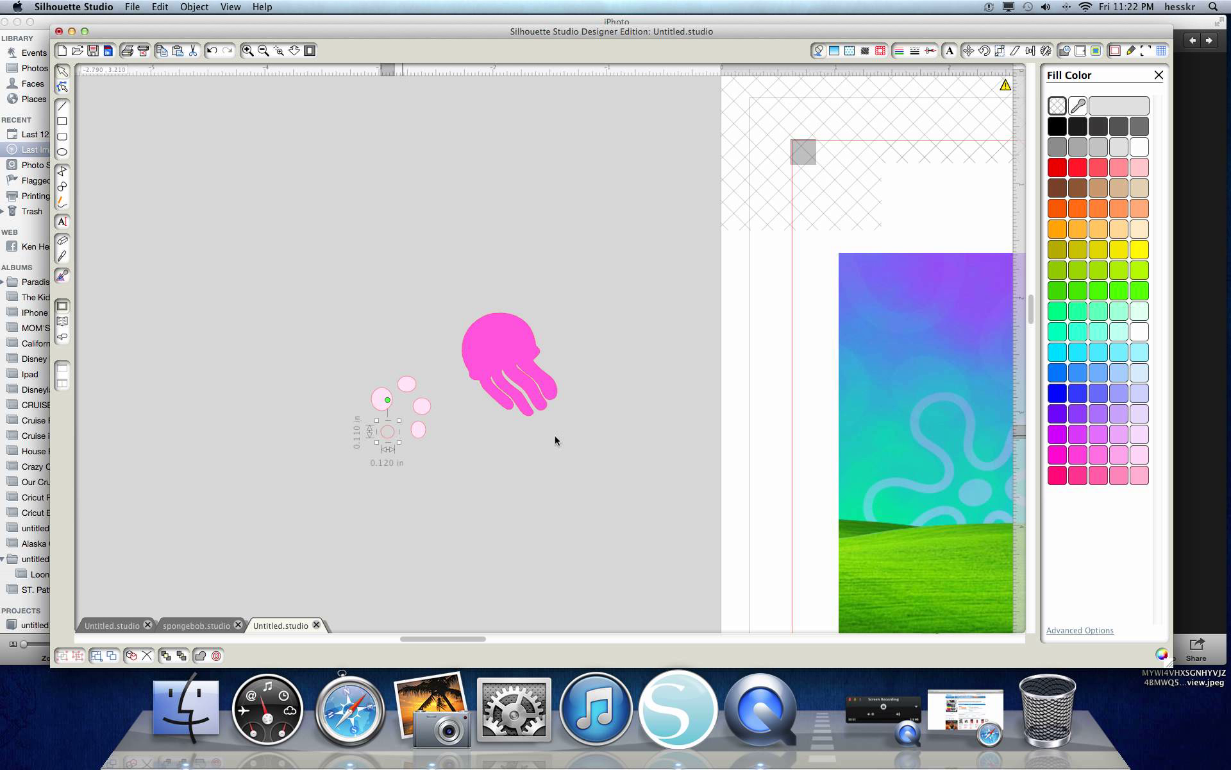
pyautogui.click(1141, 456)
pyautogui.moveTo(497, 367); pyautogui.dragTo(407, 435)
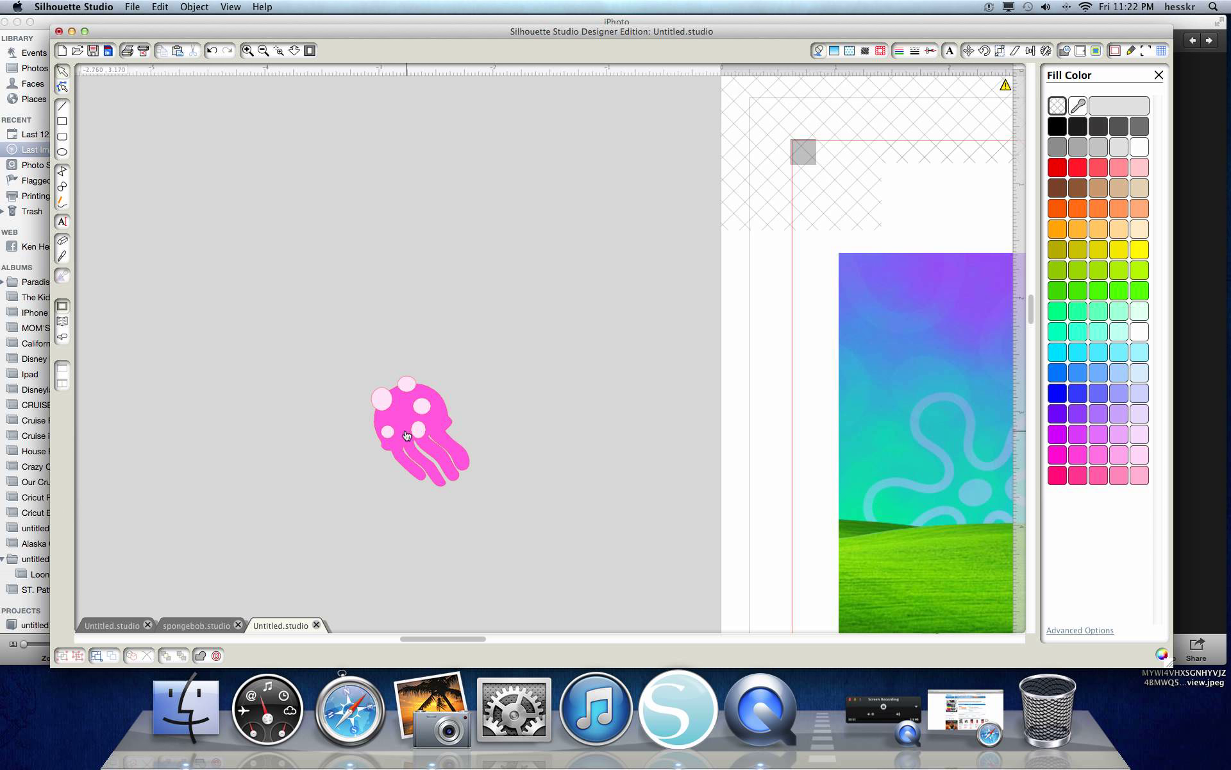
# Try to erase the overhang of the two upper spots along the jellyfish's head in one stroke, and undo it
pyautogui.click(245, 50)
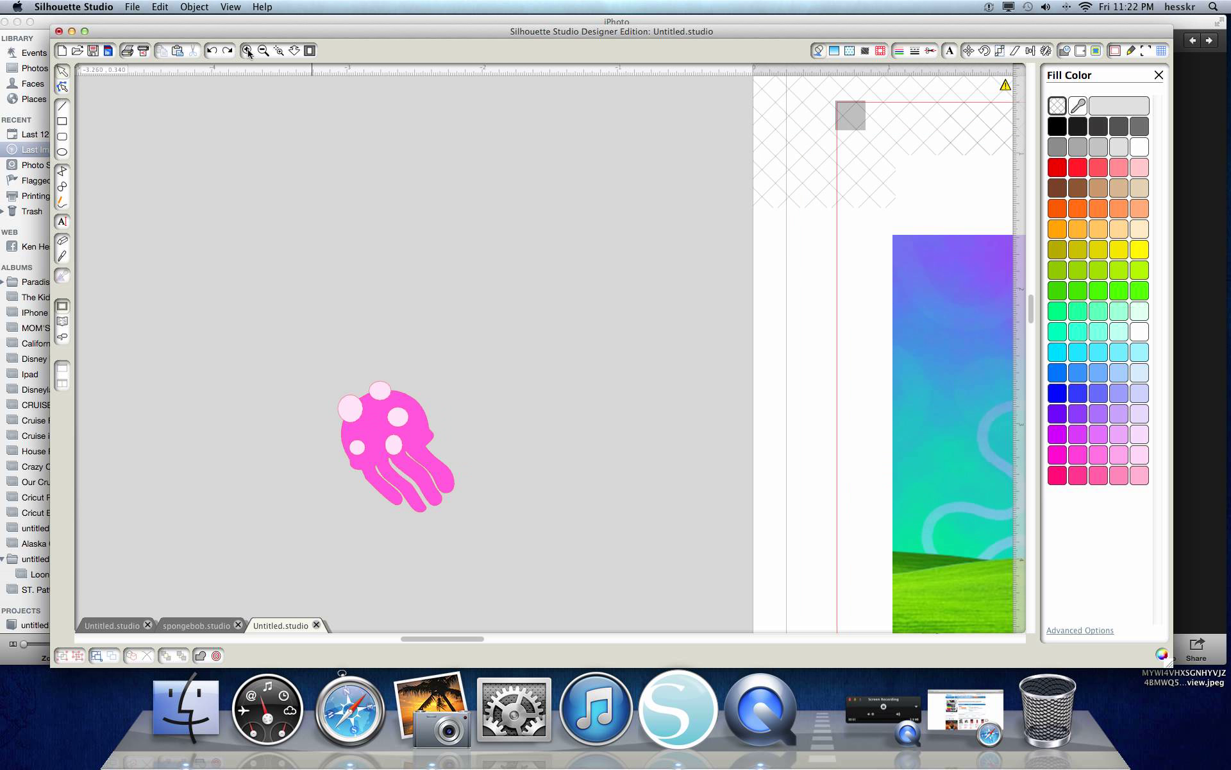
pyautogui.click(249, 54)
pyautogui.click(249, 54)
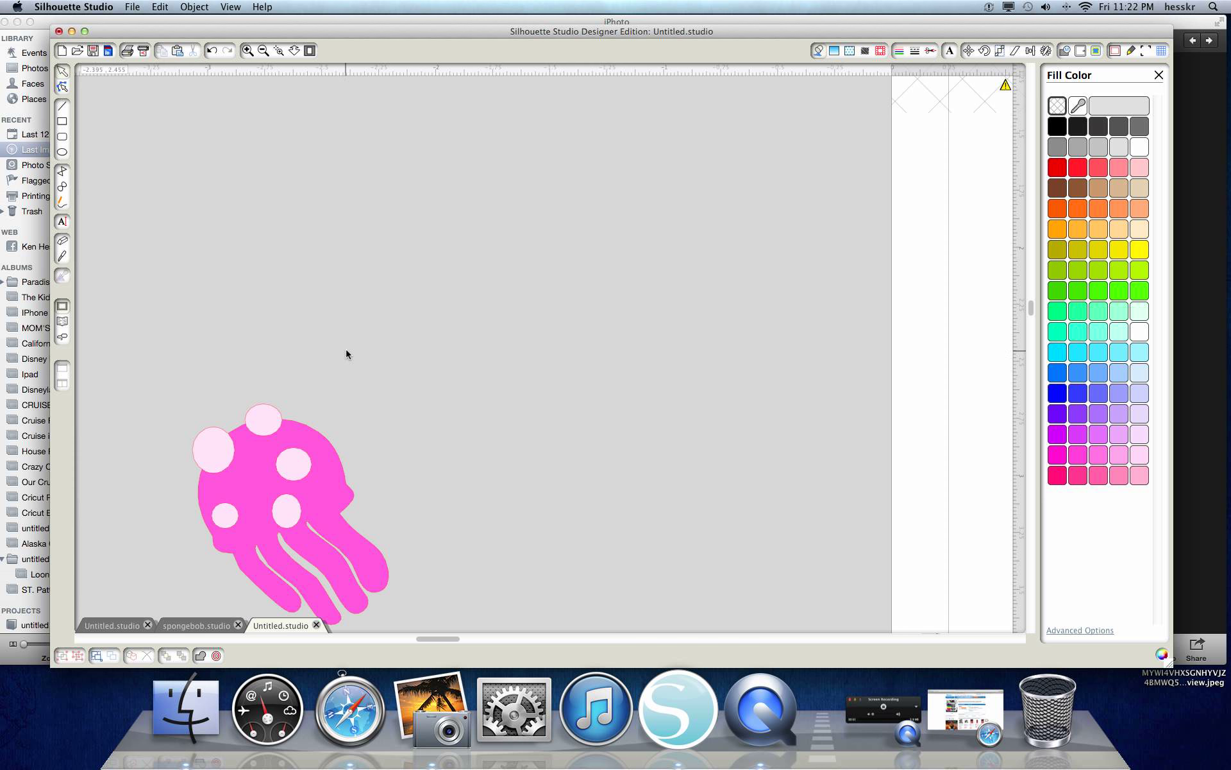
pyautogui.click(61, 242)
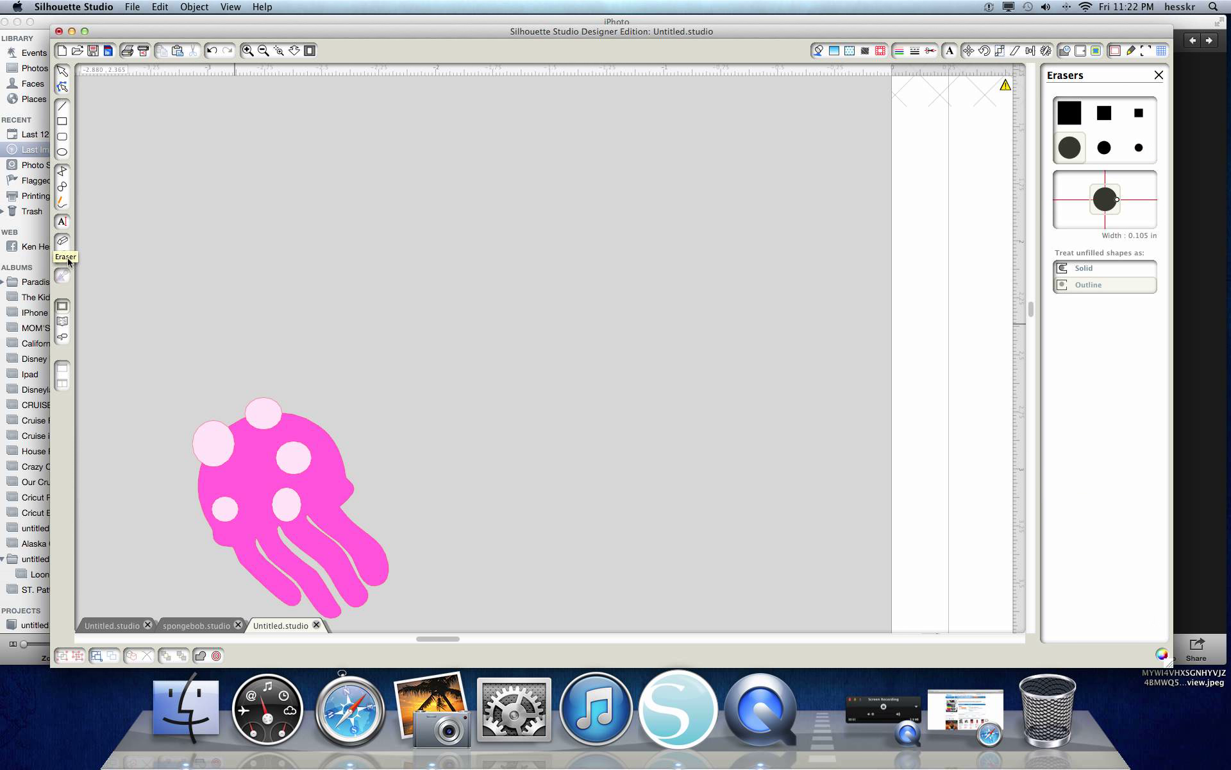
pyautogui.moveTo(246, 404)
pyautogui.mouseDown()
pyautogui.moveTo(291, 399)
pyautogui.moveTo(222, 396)
pyautogui.moveTo(206, 429)
pyautogui.moveTo(223, 419)
pyautogui.moveTo(192, 459)
pyautogui.mouseUp()
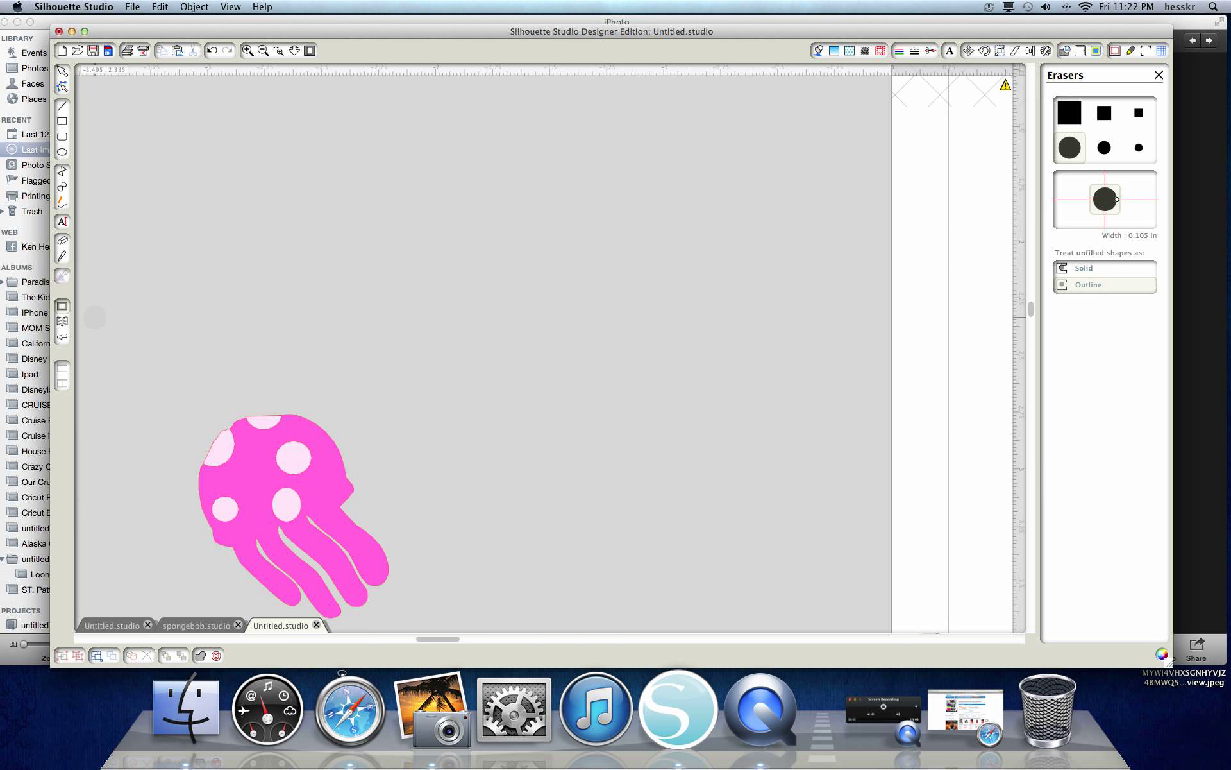
pyautogui.click(211, 51)
pyautogui.click(211, 52)
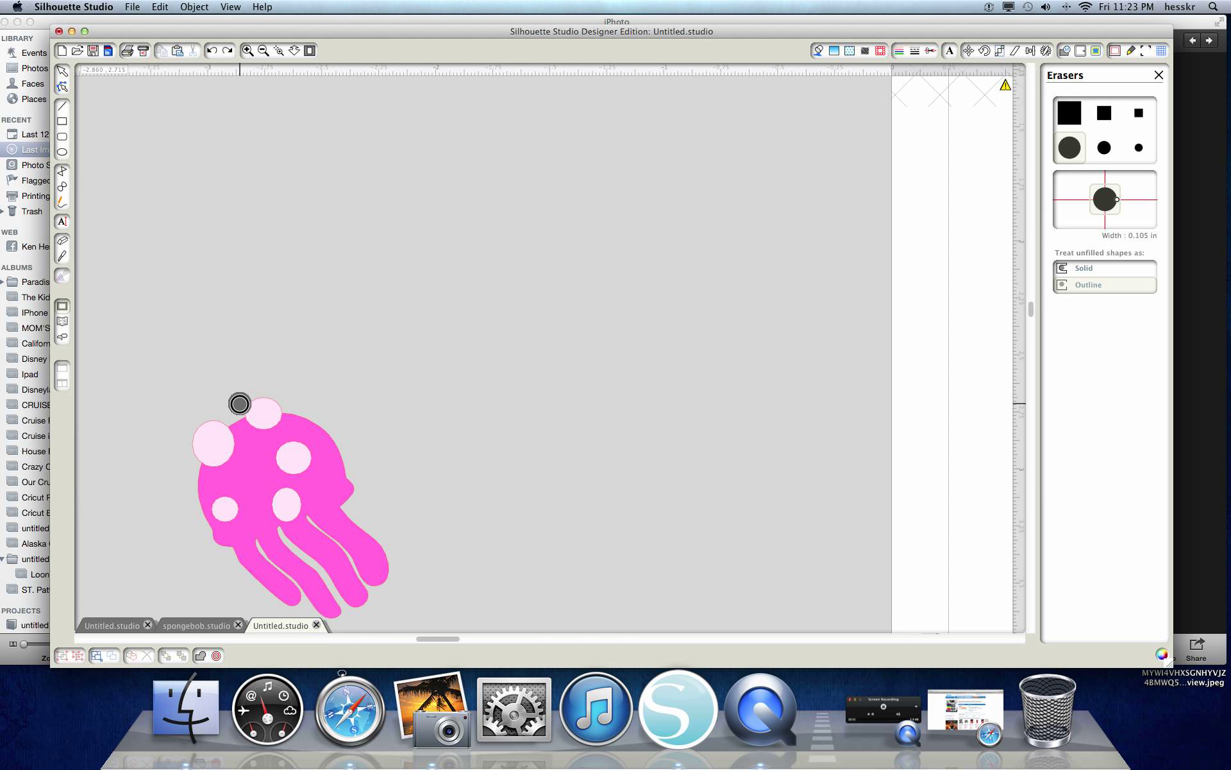
# Erase the parts of the two upper spots that overhang the small jellyfish's head, using separate strokes of the large round Eraser
pyautogui.moveTo(239, 404); pyautogui.dragTo(288, 399)
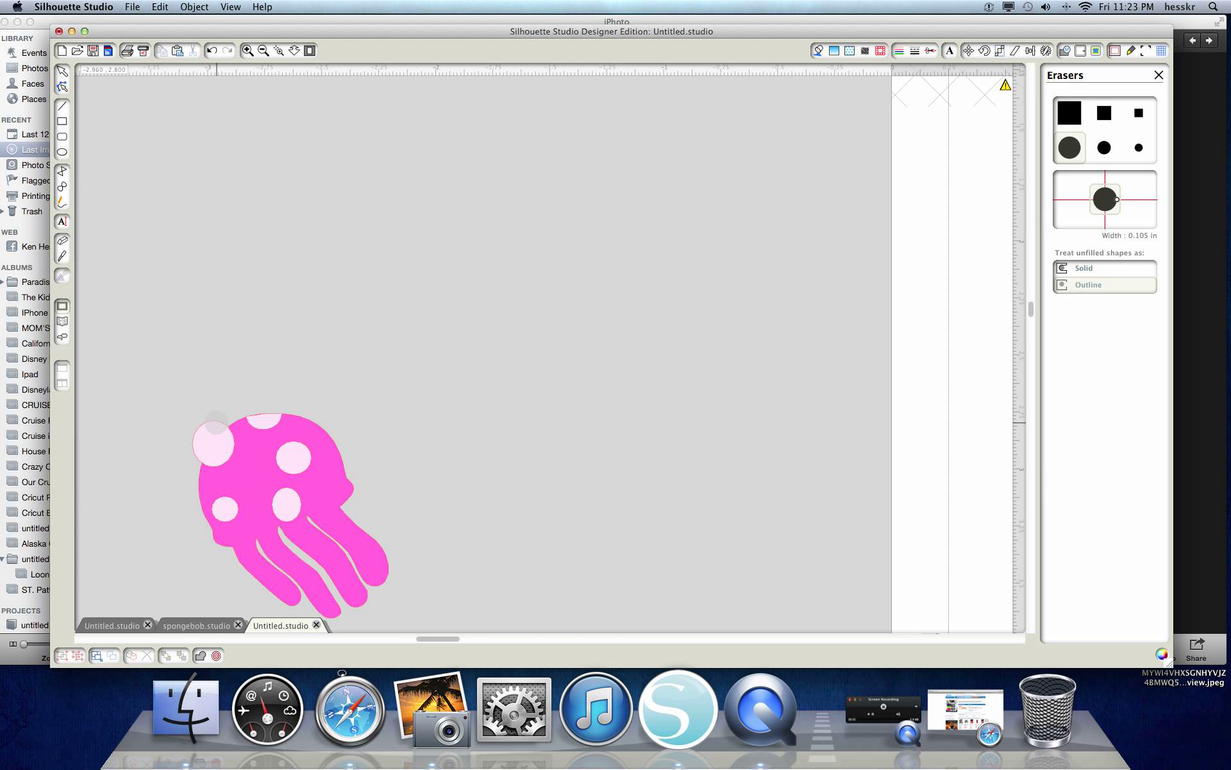
pyautogui.moveTo(219, 420); pyautogui.dragTo(194, 457)
pyautogui.click(272, 57)
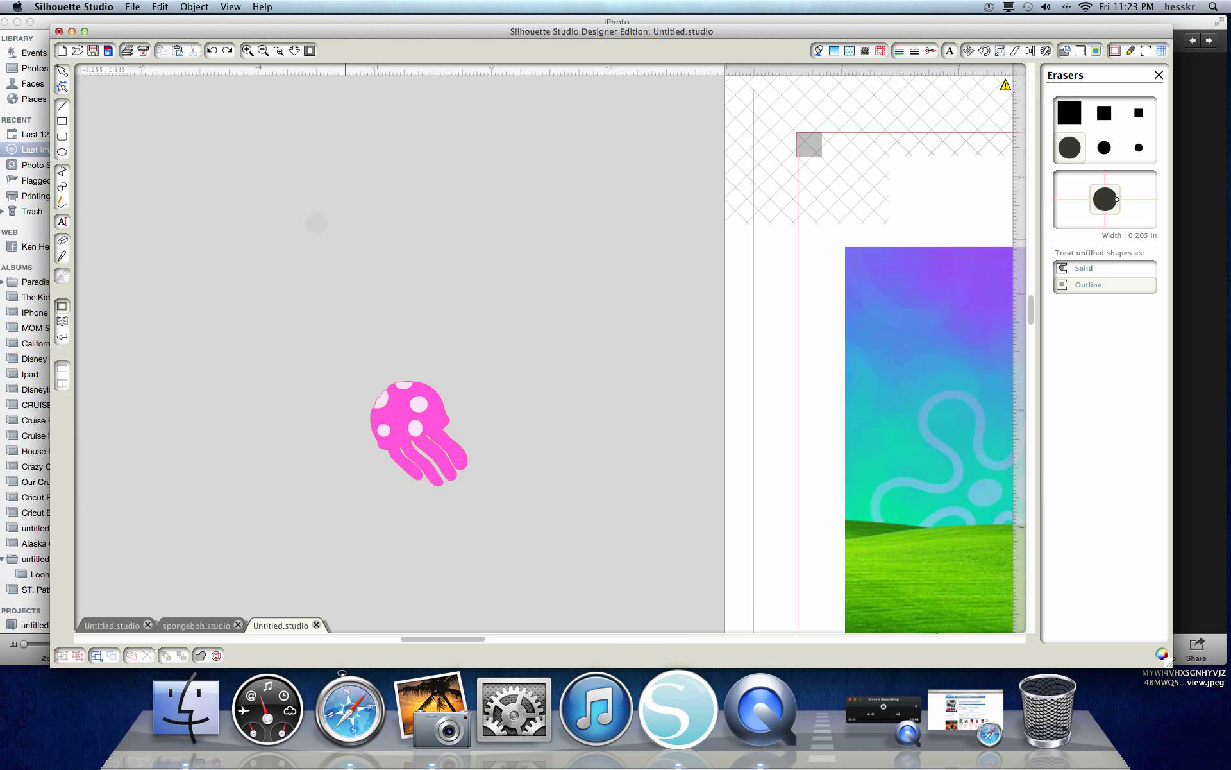
# Group the small jellyfish with its spots and set the group's cut style to Cut Edge
pyautogui.scroll(-1, 316, 223)
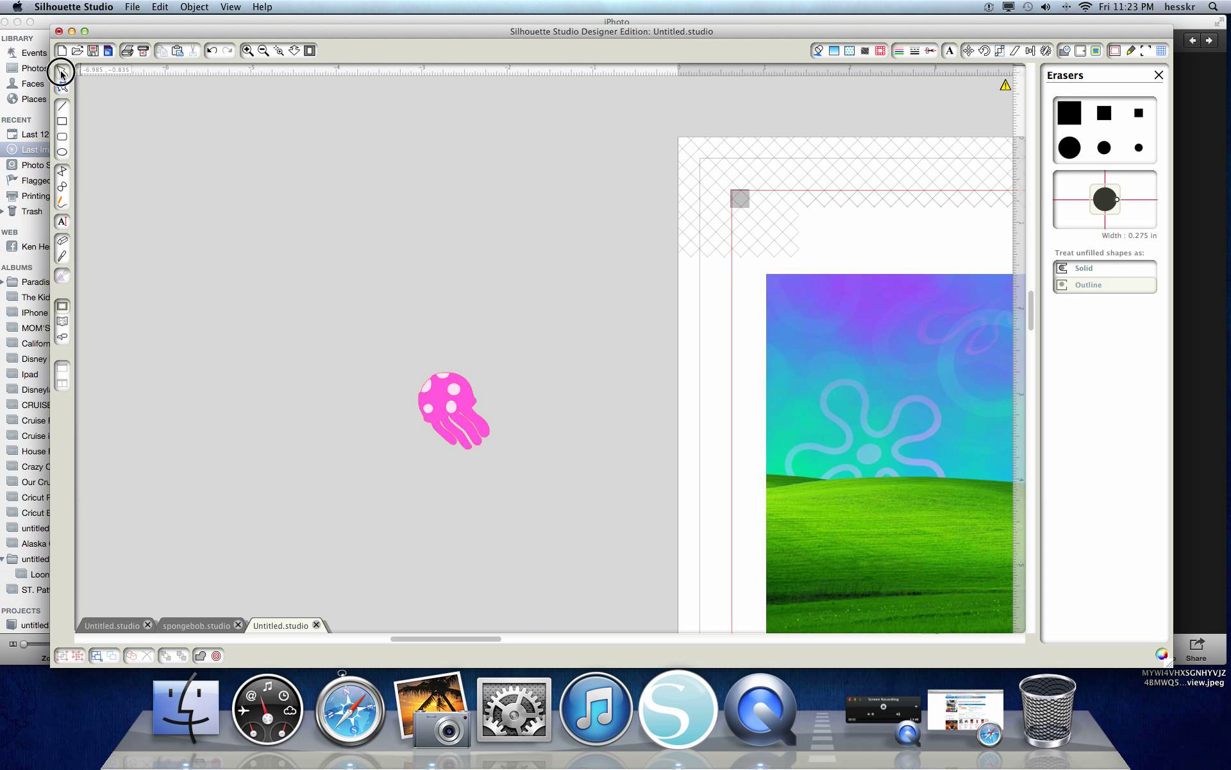
pyautogui.moveTo(409, 347); pyautogui.dragTo(522, 454)
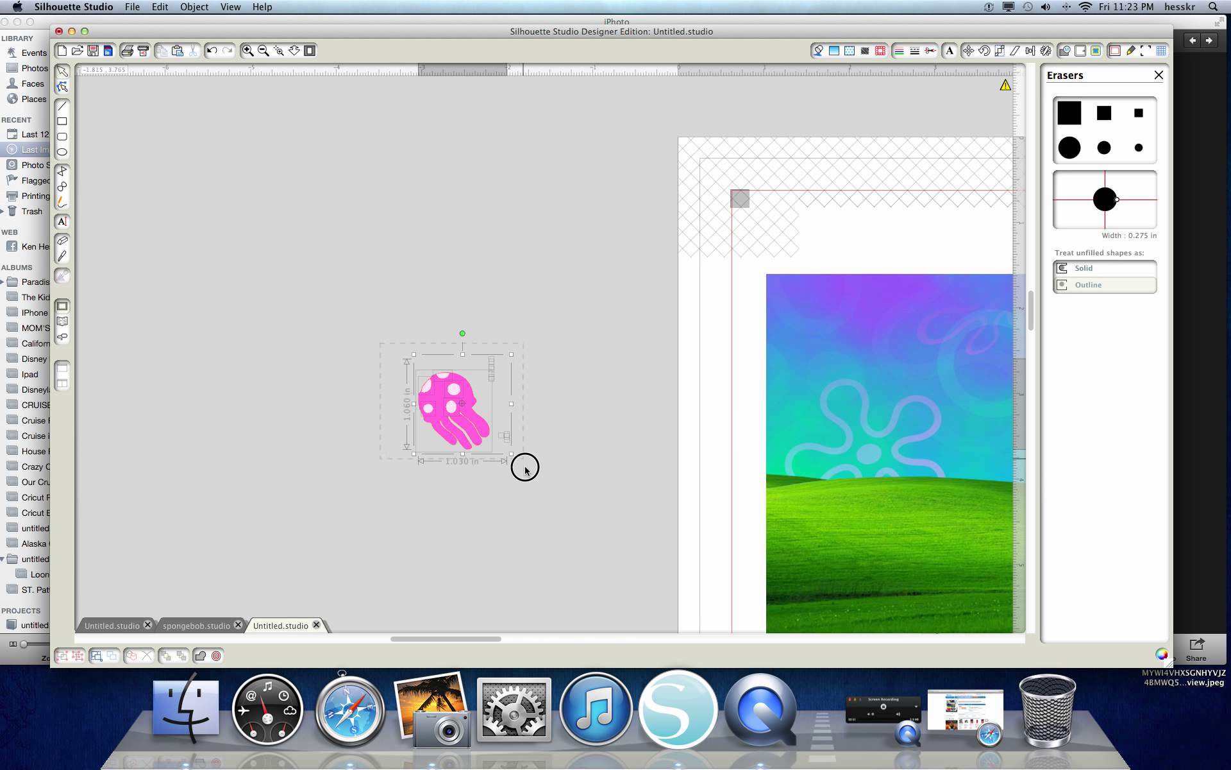
pyautogui.rightClick(433, 456)
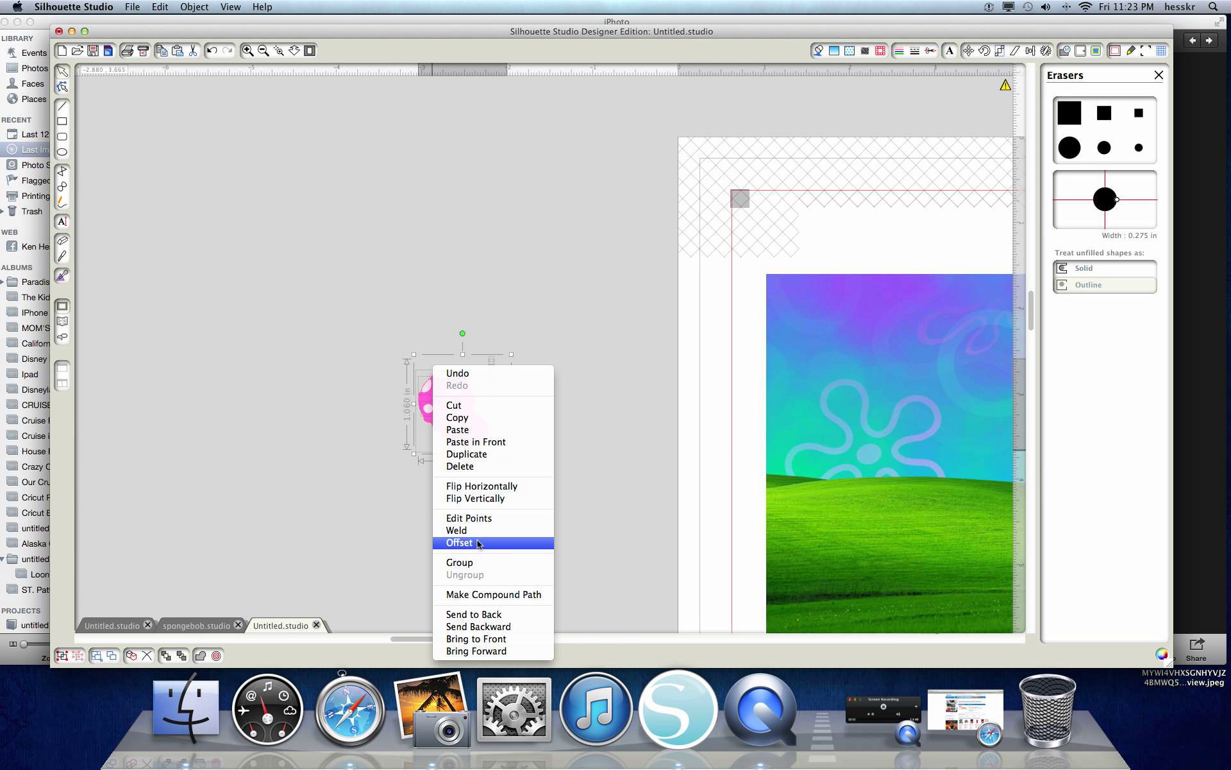
pyautogui.click(481, 562)
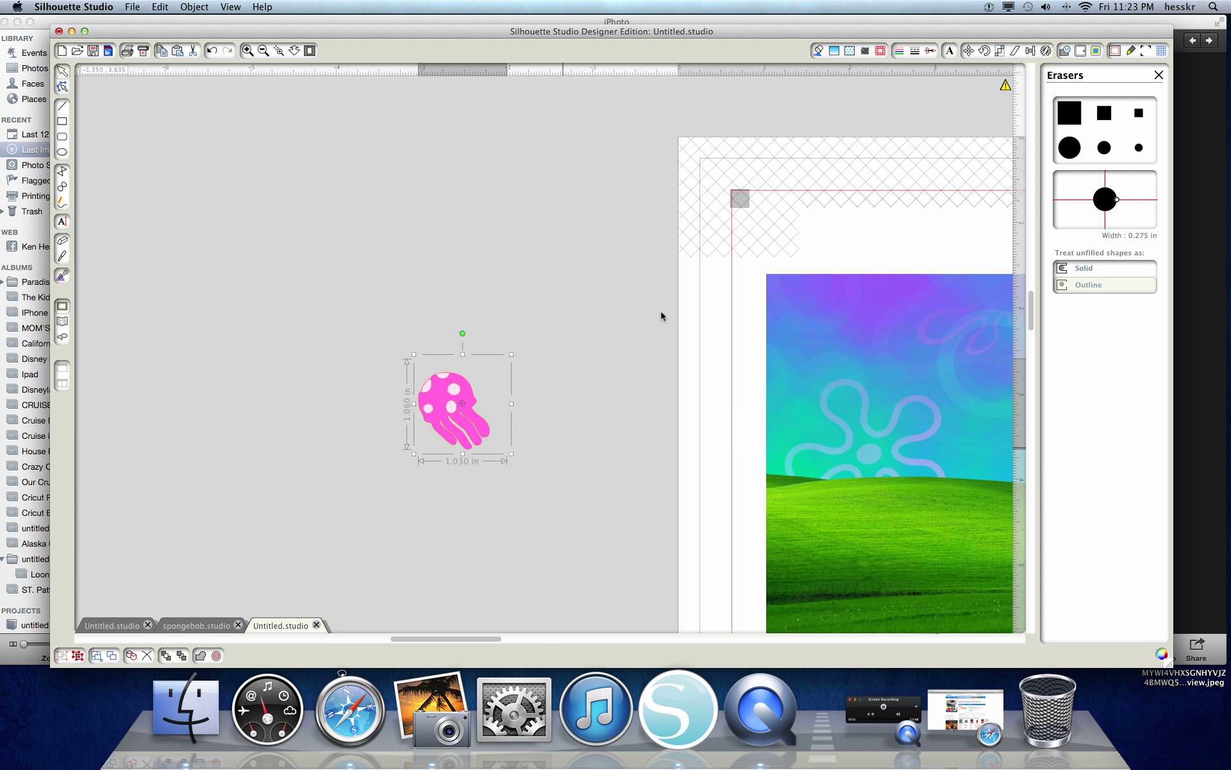
pyautogui.click(930, 51)
pyautogui.click(1057, 122)
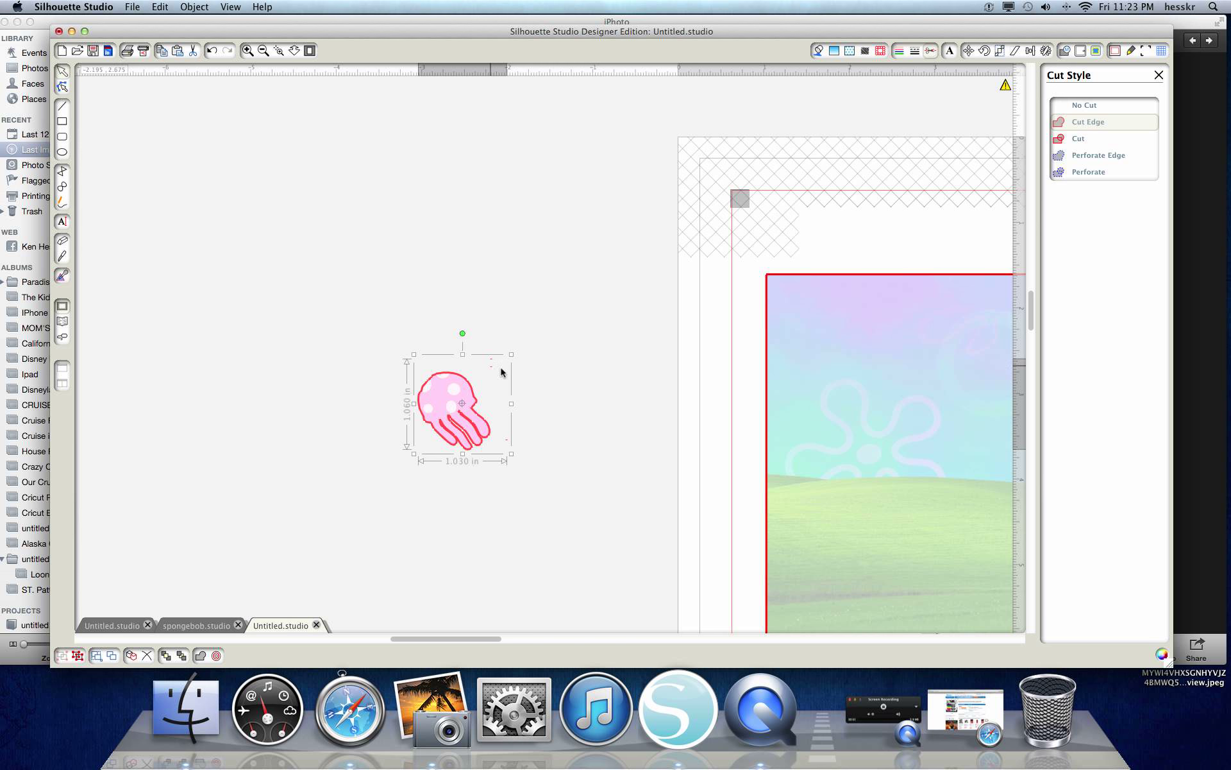
# Erase the stray specks beside the small jellyfish's head and check its cut lines
pyautogui.click(63, 239)
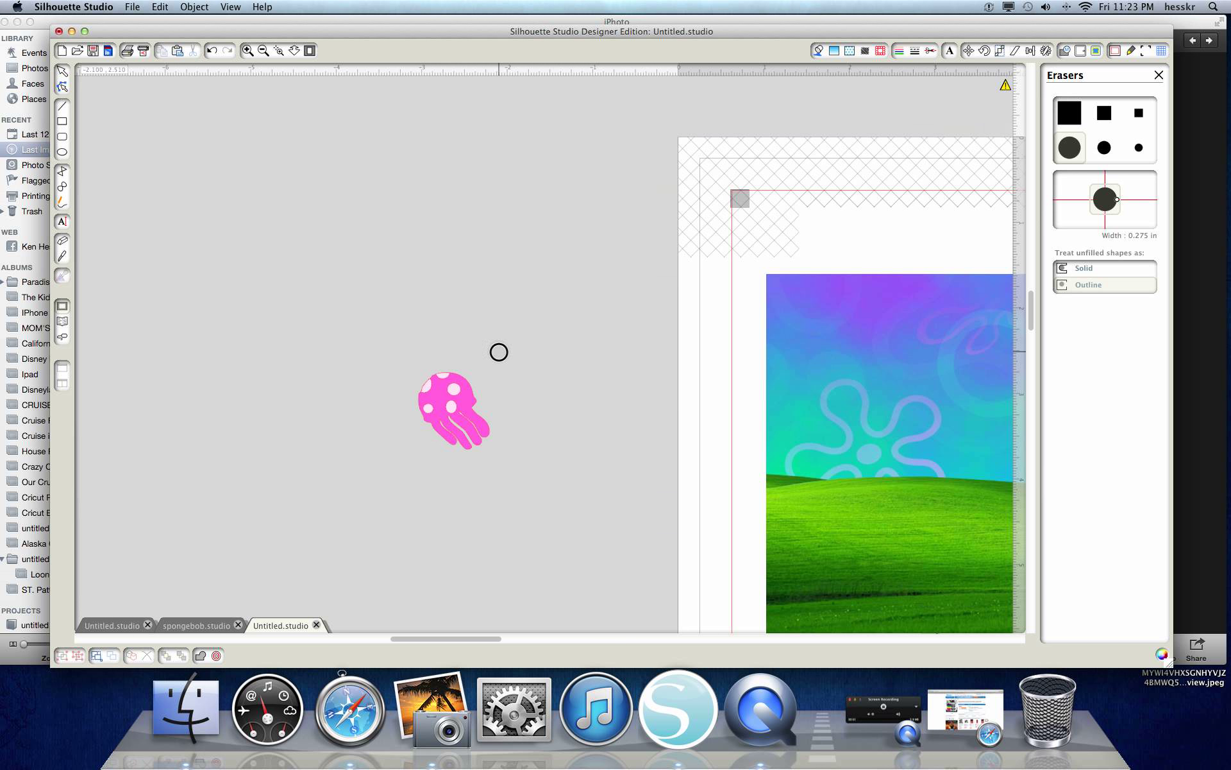
pyautogui.moveTo(499, 352)
pyautogui.mouseDown()
pyautogui.moveTo(489, 359)
pyautogui.moveTo(500, 374)
pyautogui.moveTo(497, 350)
pyautogui.mouseUp()
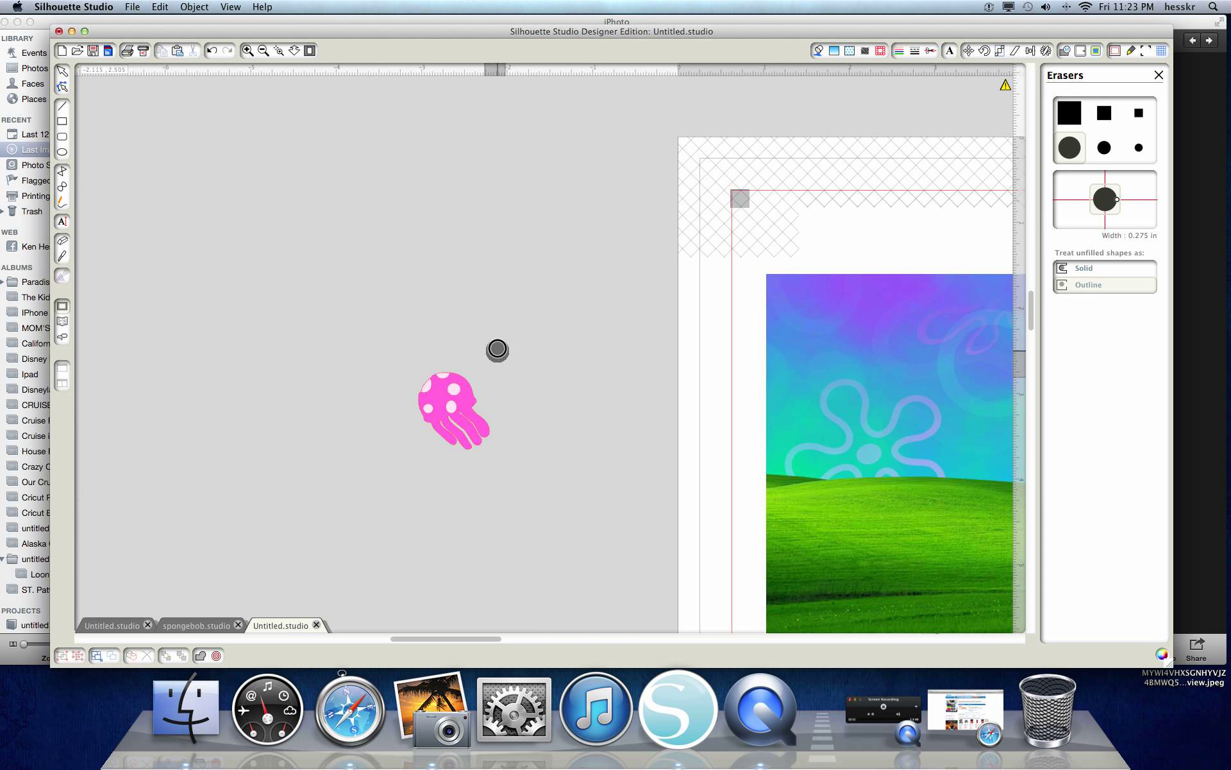
pyautogui.click(929, 50)
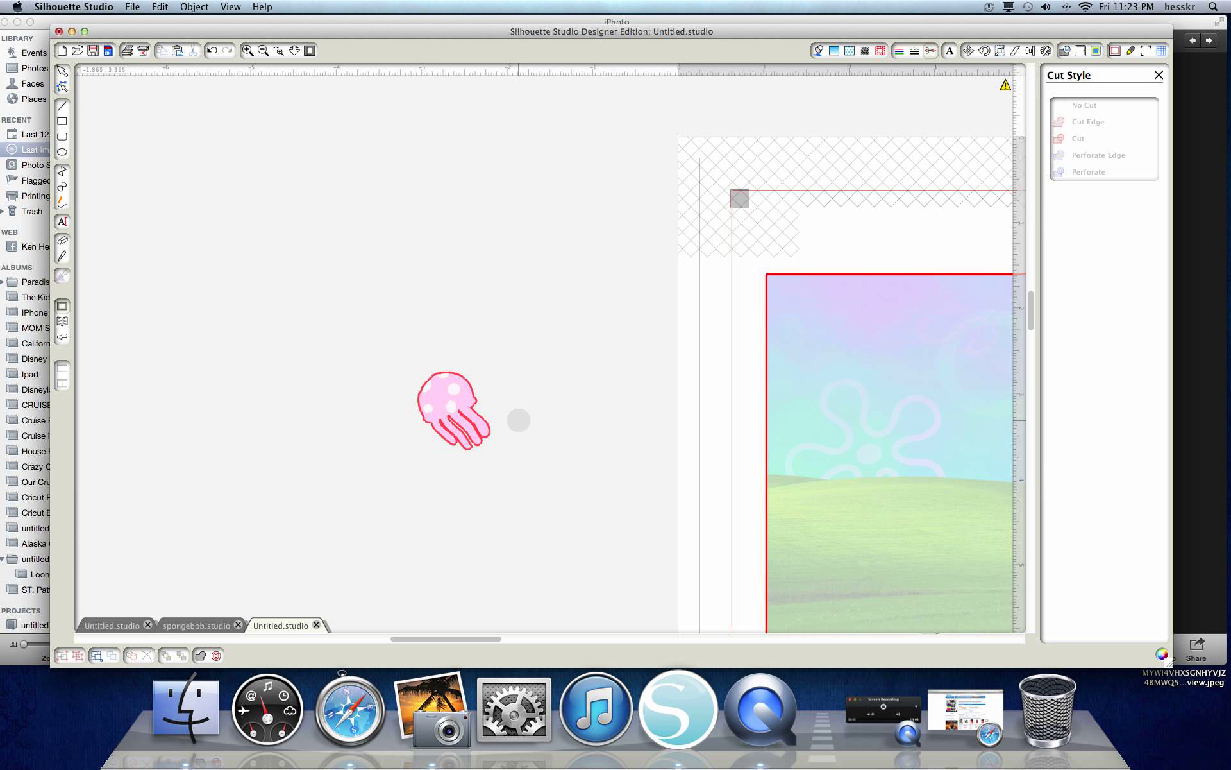
pyautogui.click(1160, 74)
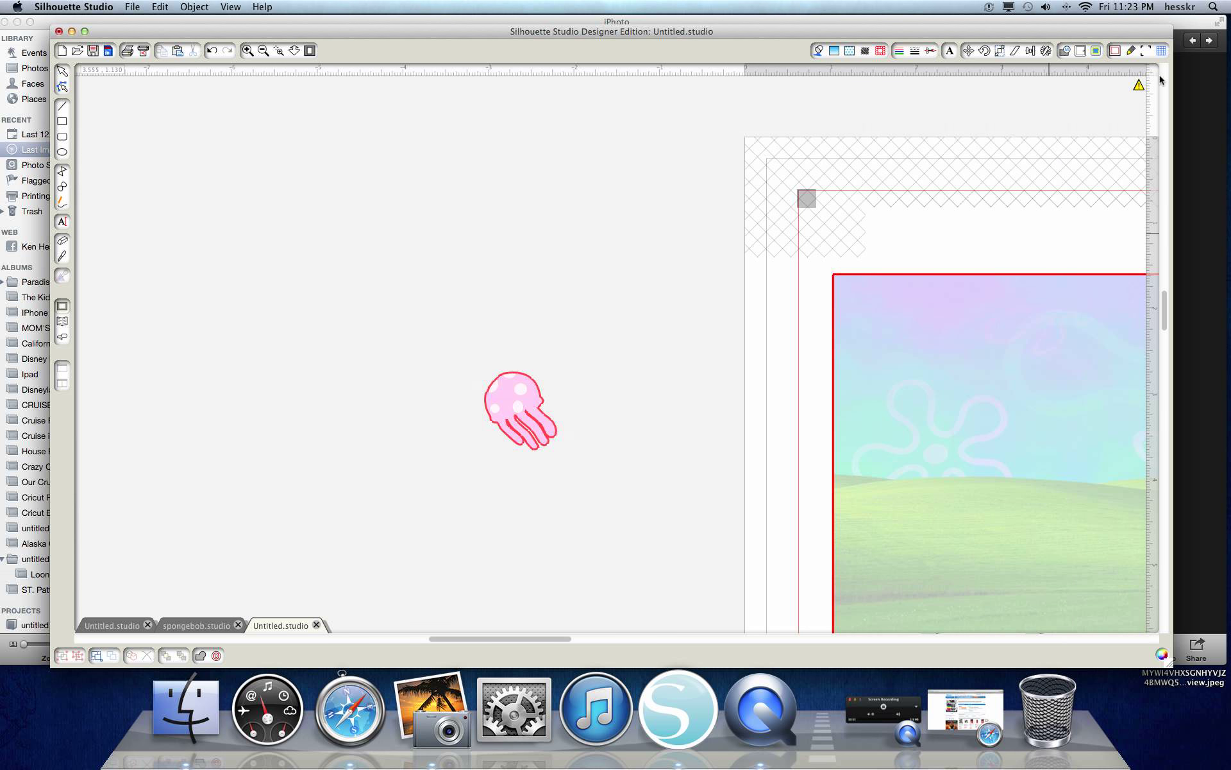
# Duplicate the small jellyfish and place both copies on the page below the background image, beside the large jellyfish
pyautogui.click(262, 52)
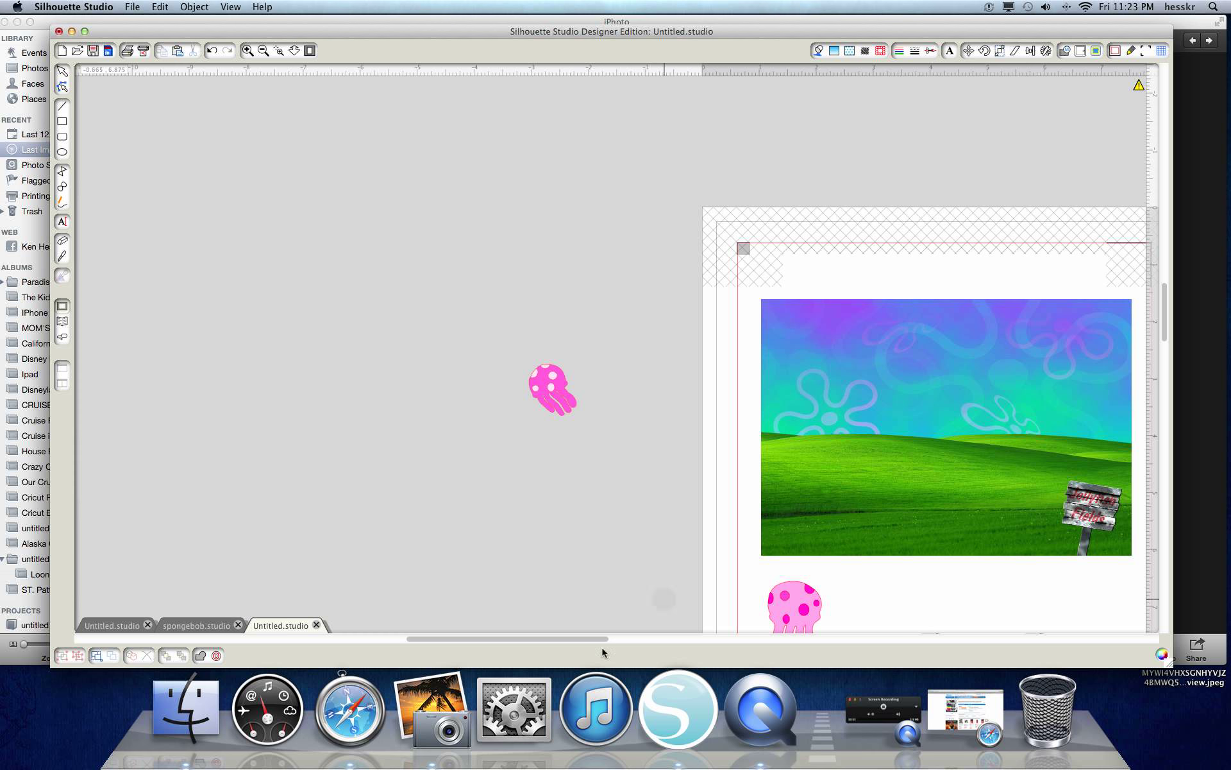
pyautogui.moveTo(585, 640); pyautogui.dragTo(736, 639)
pyautogui.scroll(-3, 745, 528)
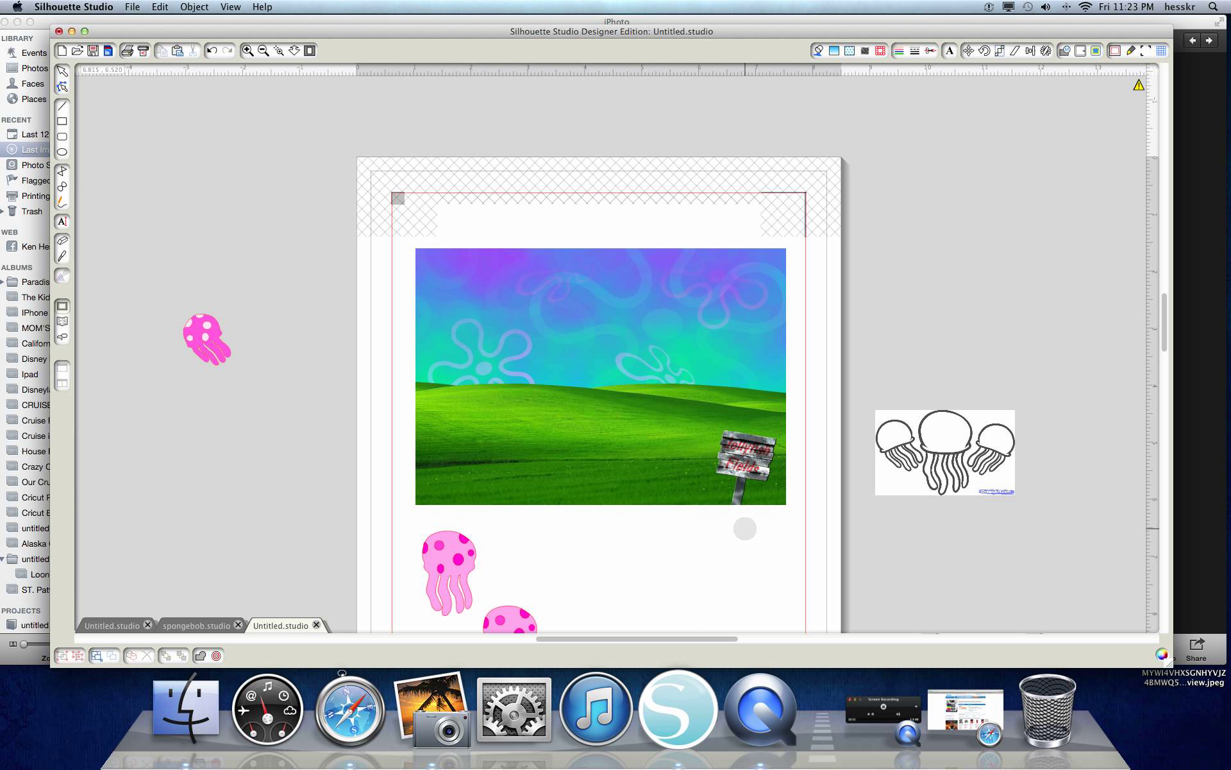
pyautogui.scroll(-1, 745, 528)
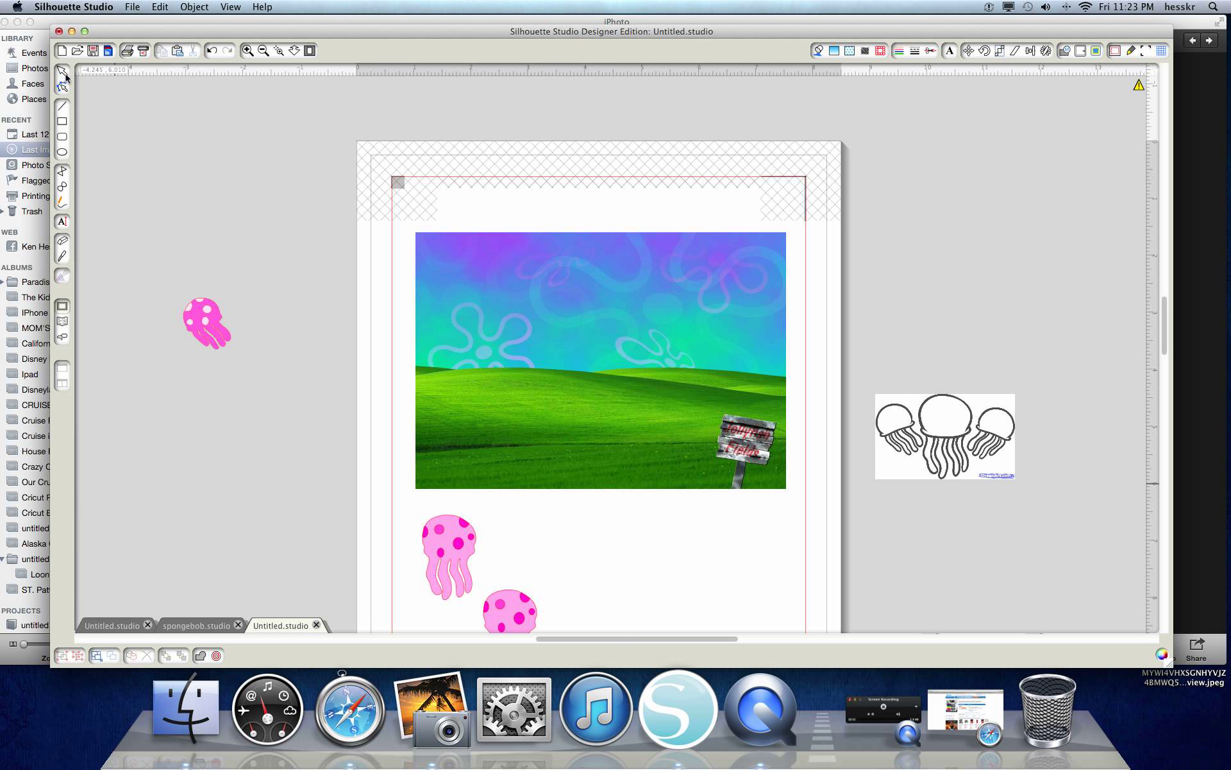
pyautogui.click(198, 312)
pyautogui.rightClick(198, 312)
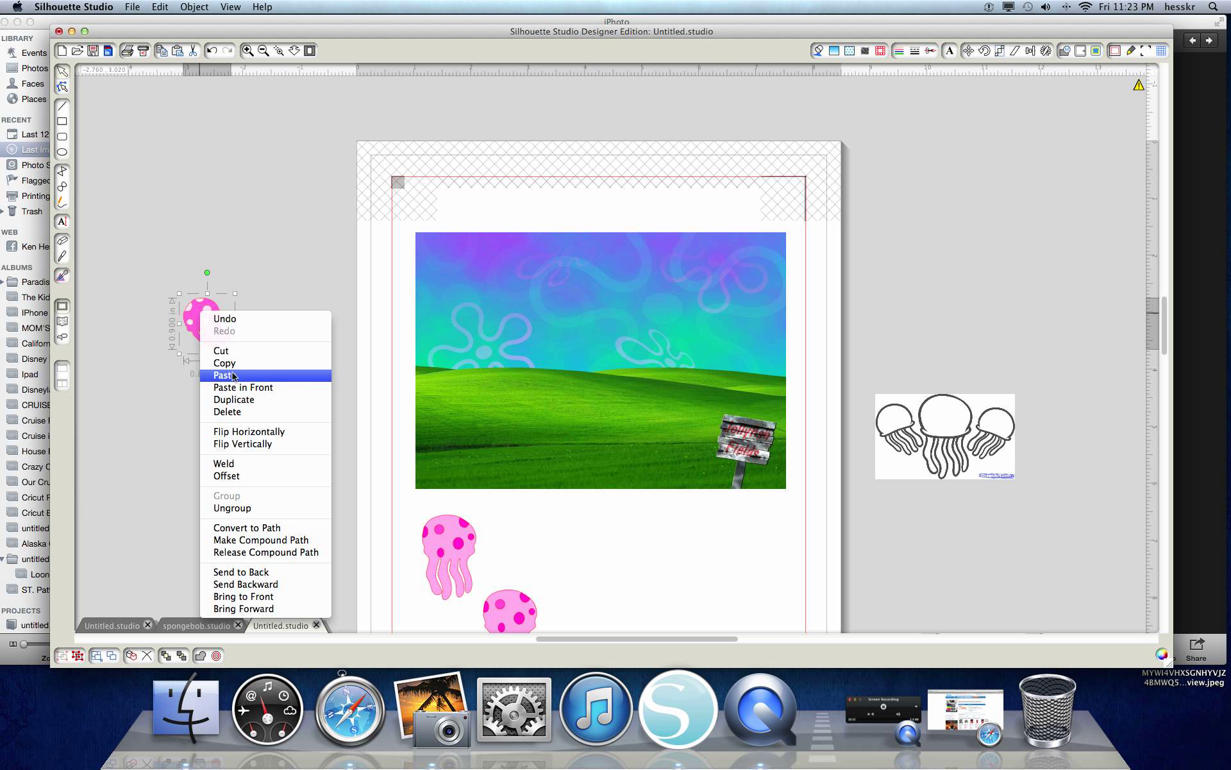
pyautogui.click(234, 399)
pyautogui.moveTo(213, 344); pyautogui.dragTo(531, 540)
pyautogui.moveTo(195, 321); pyautogui.dragTo(634, 586)
# Delete the jellyfish drawing beside the page and check the cut lines of the background and all four jellyfish
pyautogui.click(904, 449)
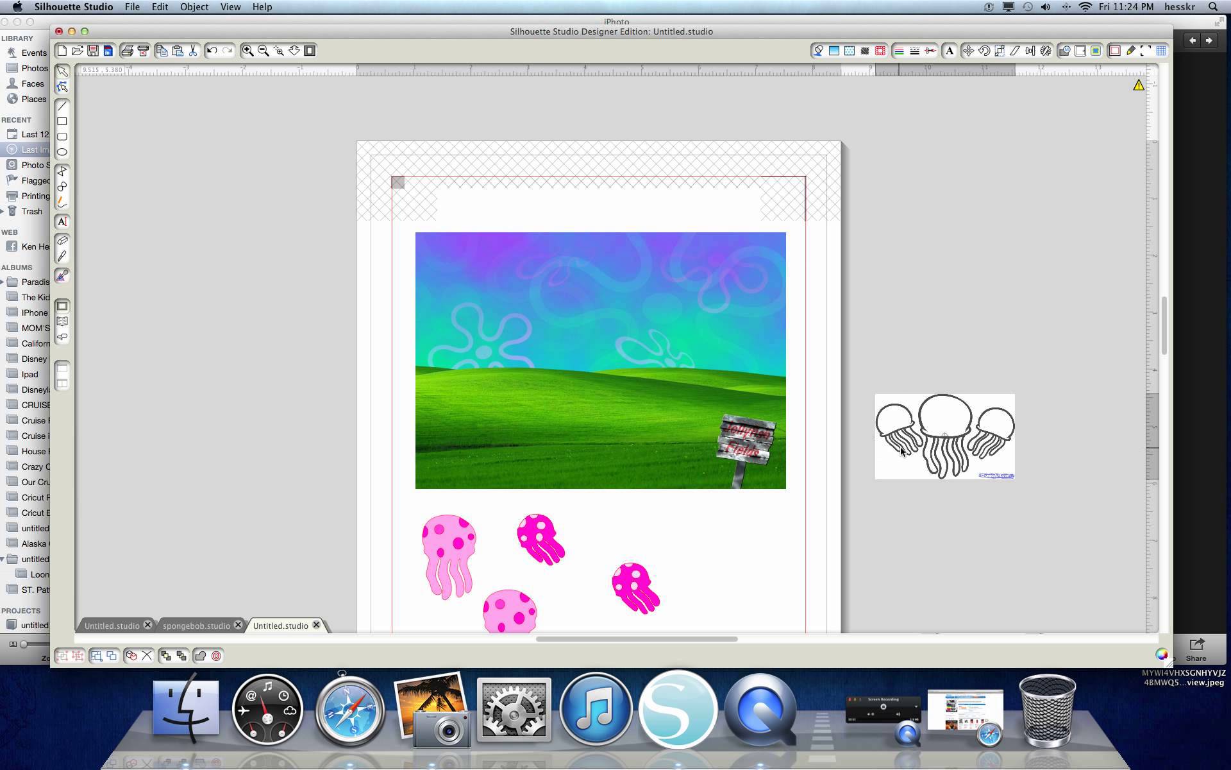
pyautogui.press('Delete')
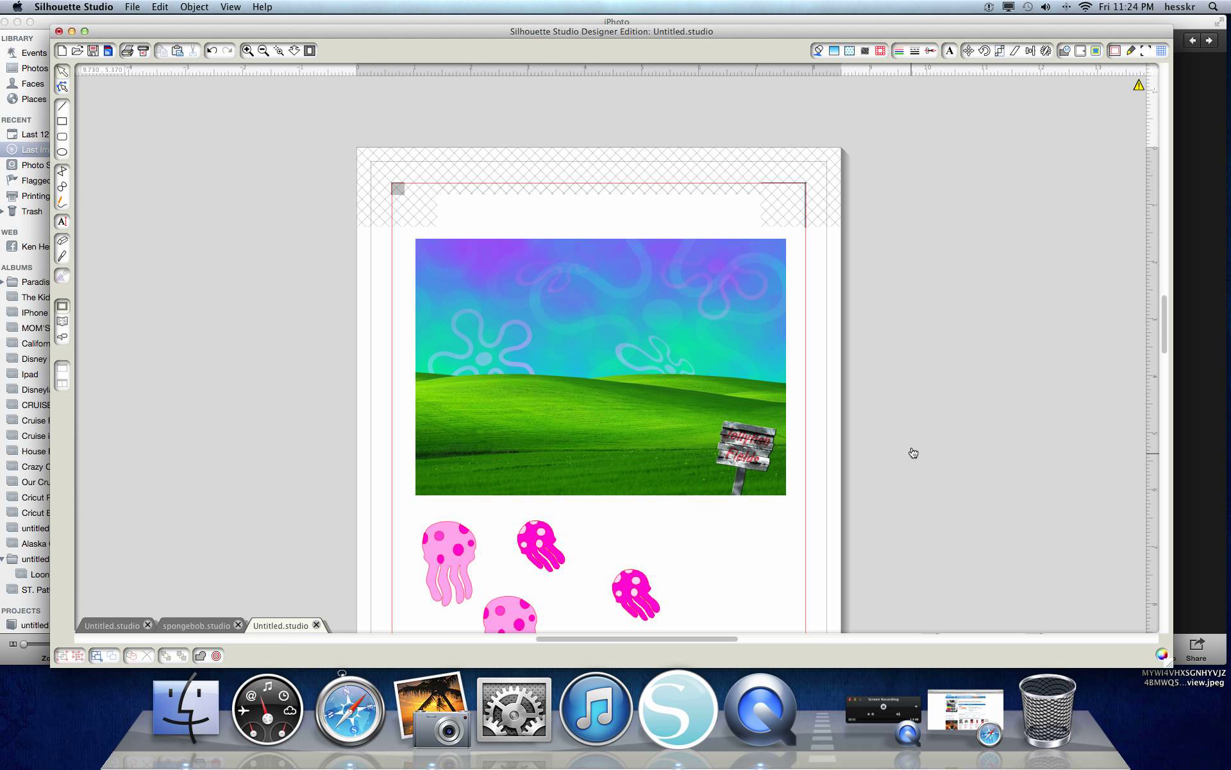
pyautogui.scroll(-3, 913, 453)
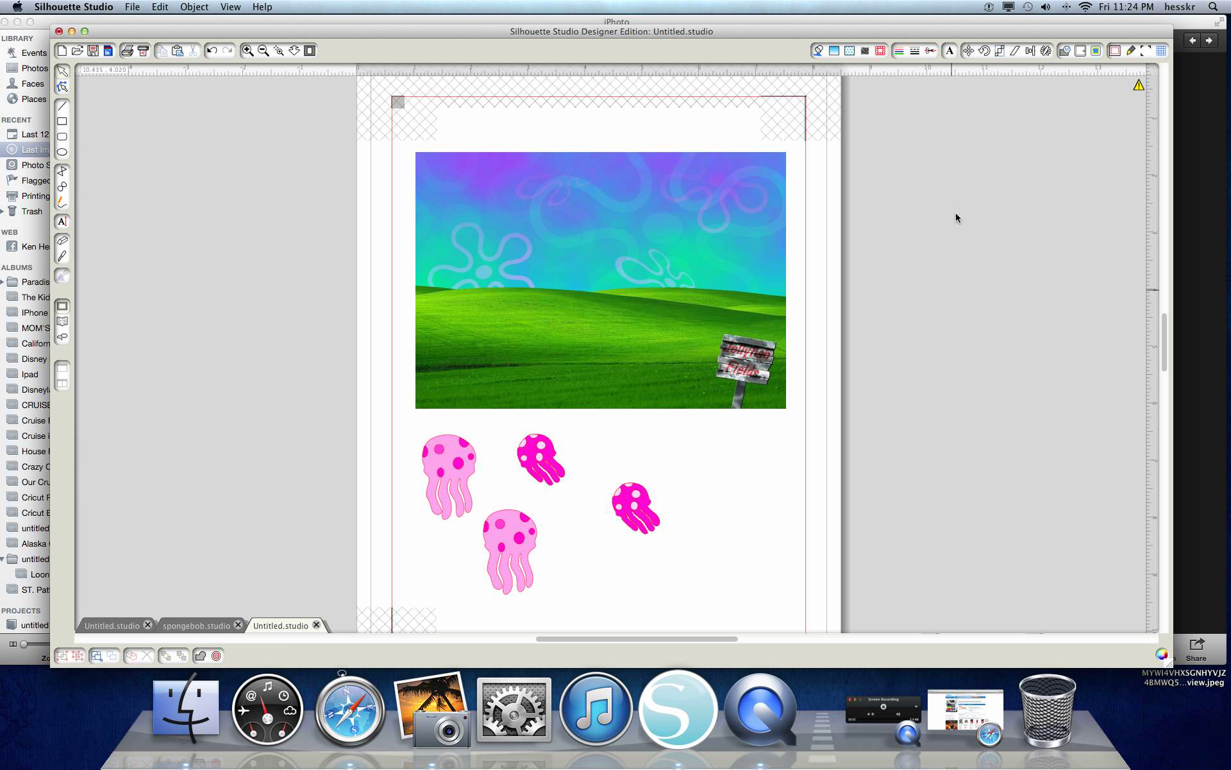
pyautogui.click(930, 51)
pyautogui.scroll(-3, 644, 185)
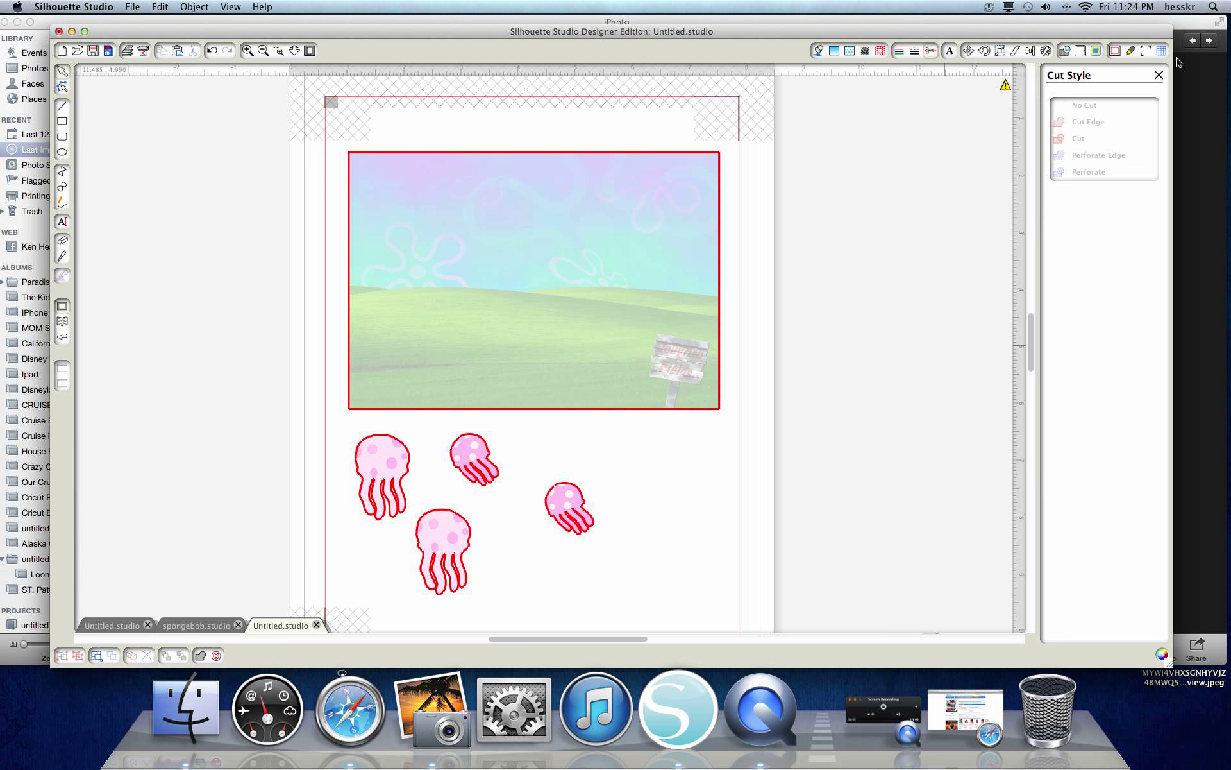
pyautogui.click(1158, 76)
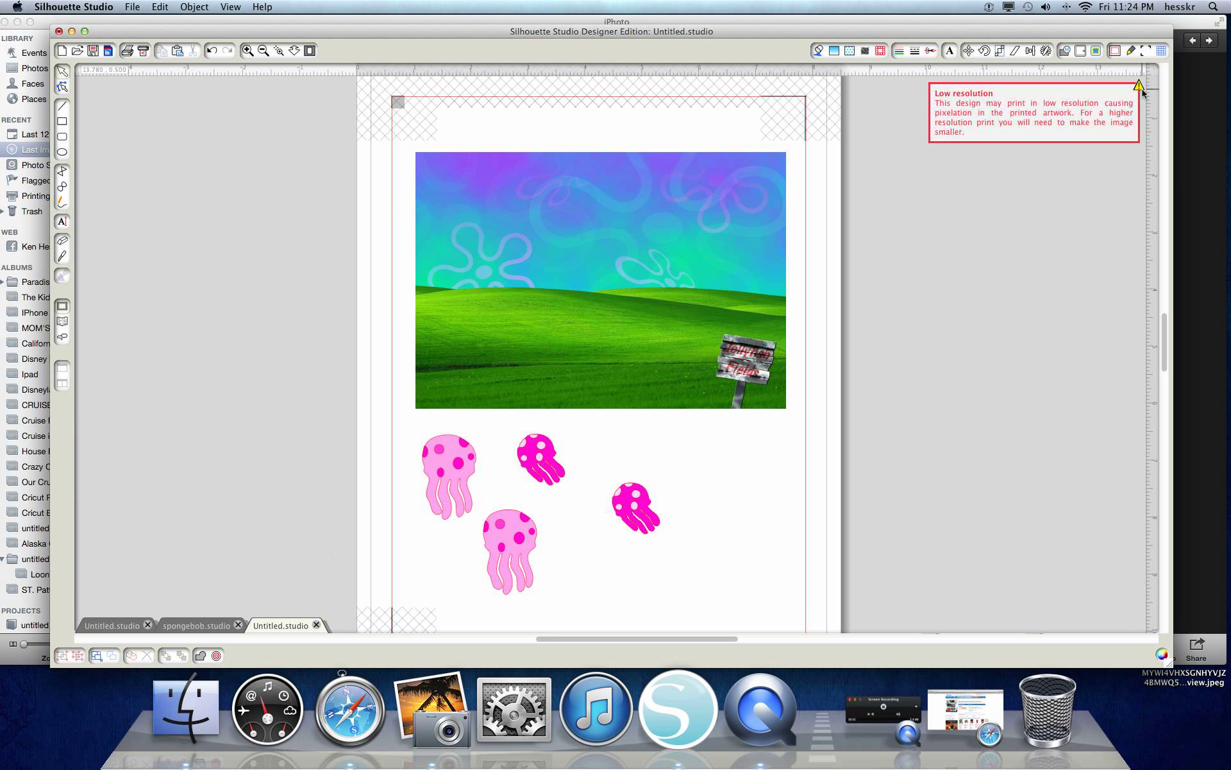
# Switch to iPhoto to view the finished card photos, and bring up the Sharpie Stained fabric marker page in Safari
pyautogui.click(446, 694)
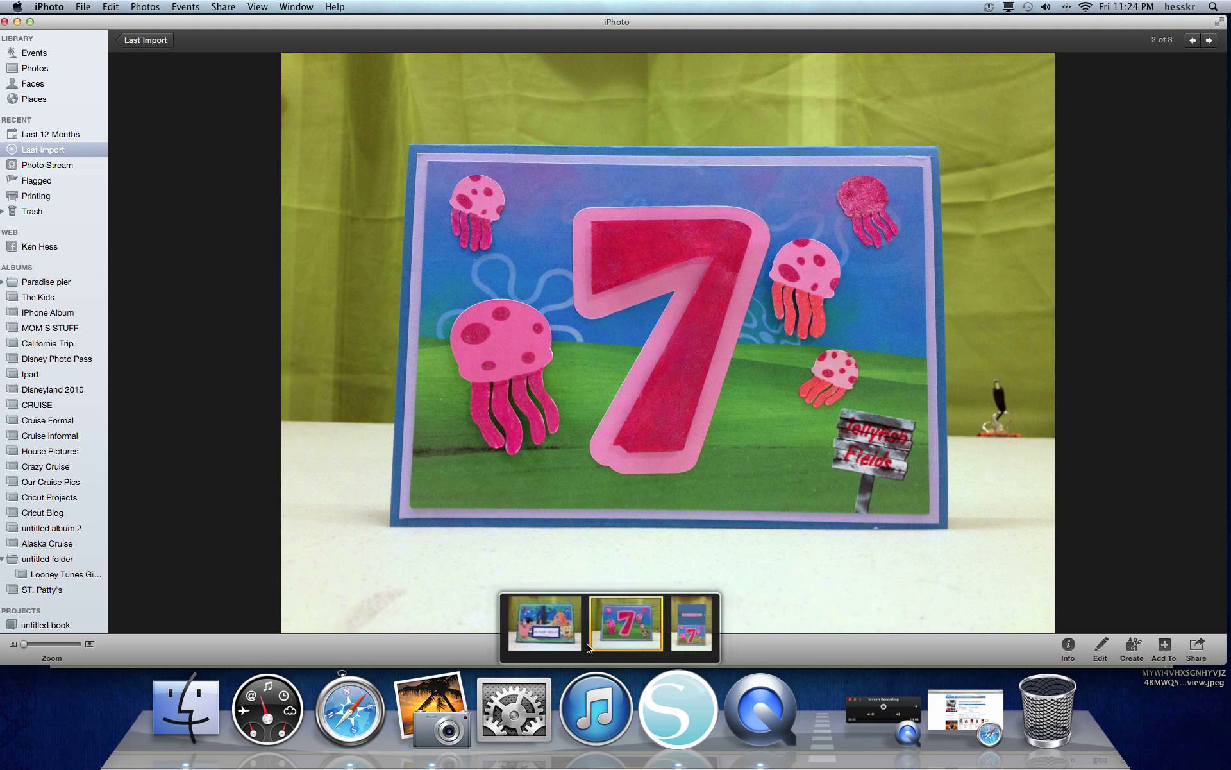
pyautogui.click(546, 644)
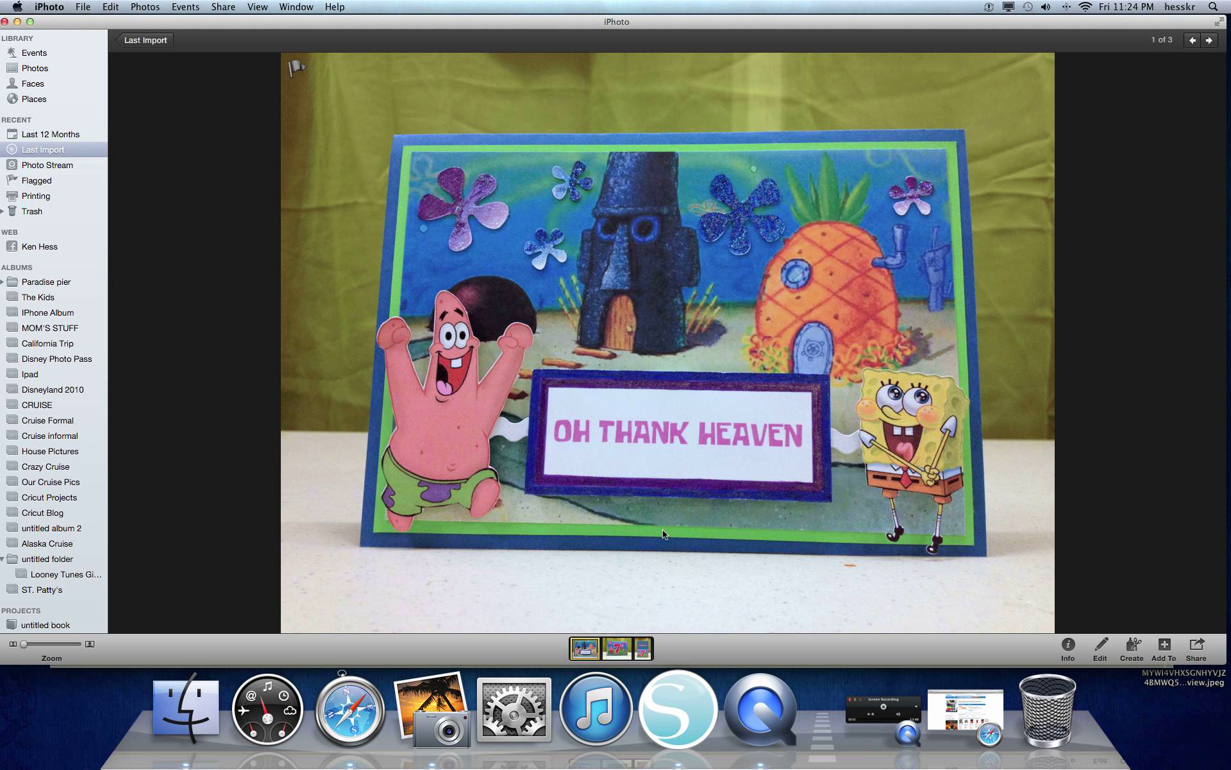
pyautogui.moveTo(624, 648)
pyautogui.click(348, 710)
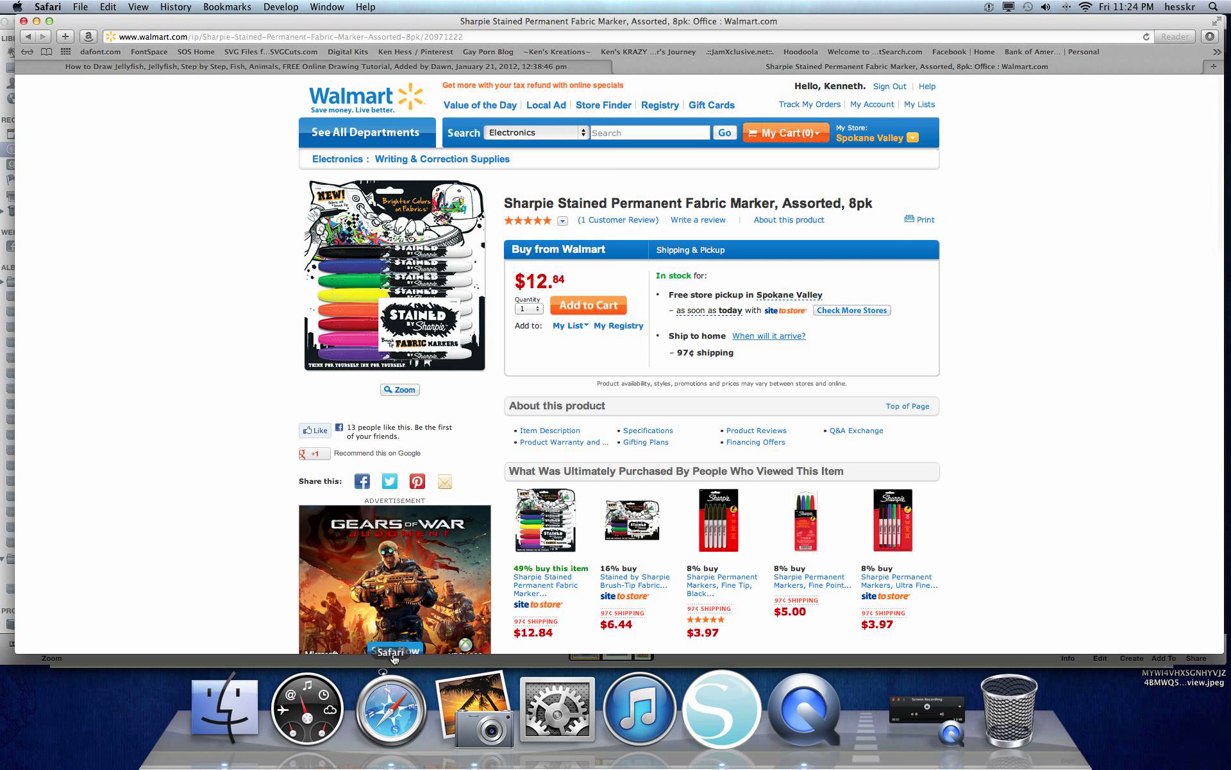
pyautogui.click(488, 33)
pyautogui.write('www.dafont.')
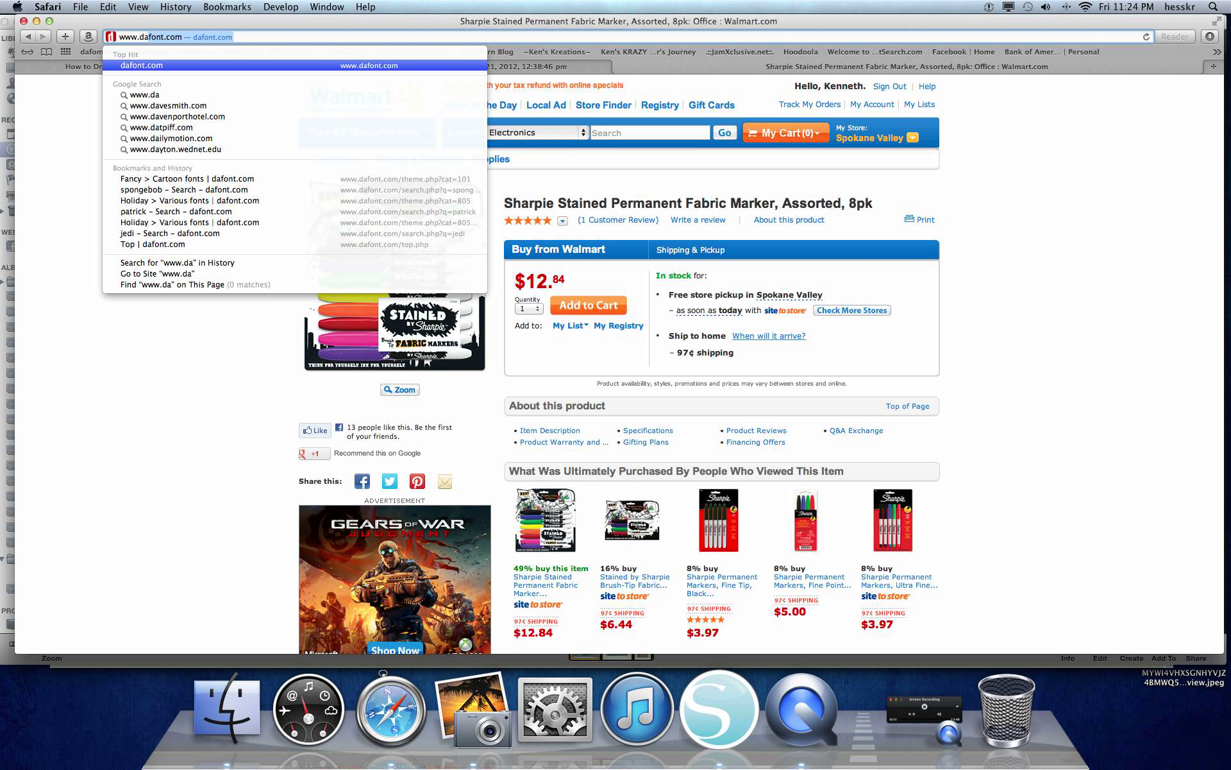
pyautogui.write('com')
pyautogui.press('Return')
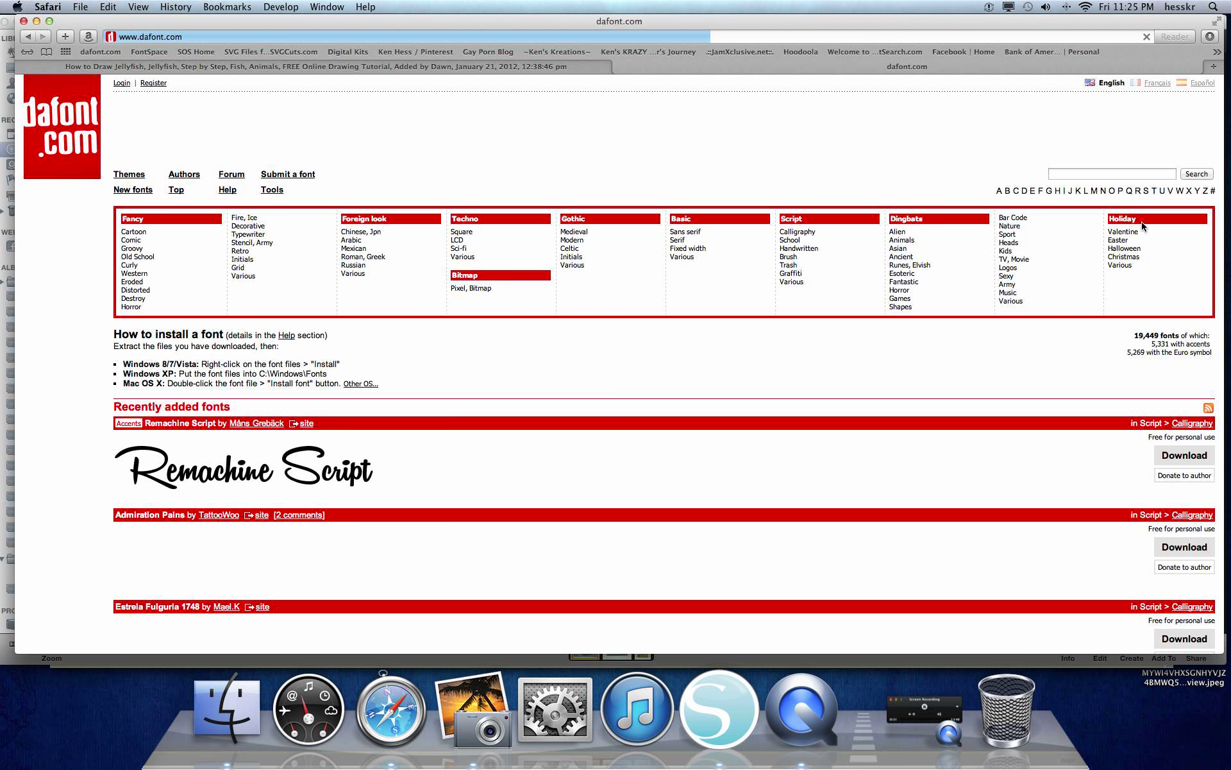
# Search dafont for "sponge" and look through the SpongeBob-style fonts in the results
pyautogui.click(1132, 173)
pyautogui.write('sponge')
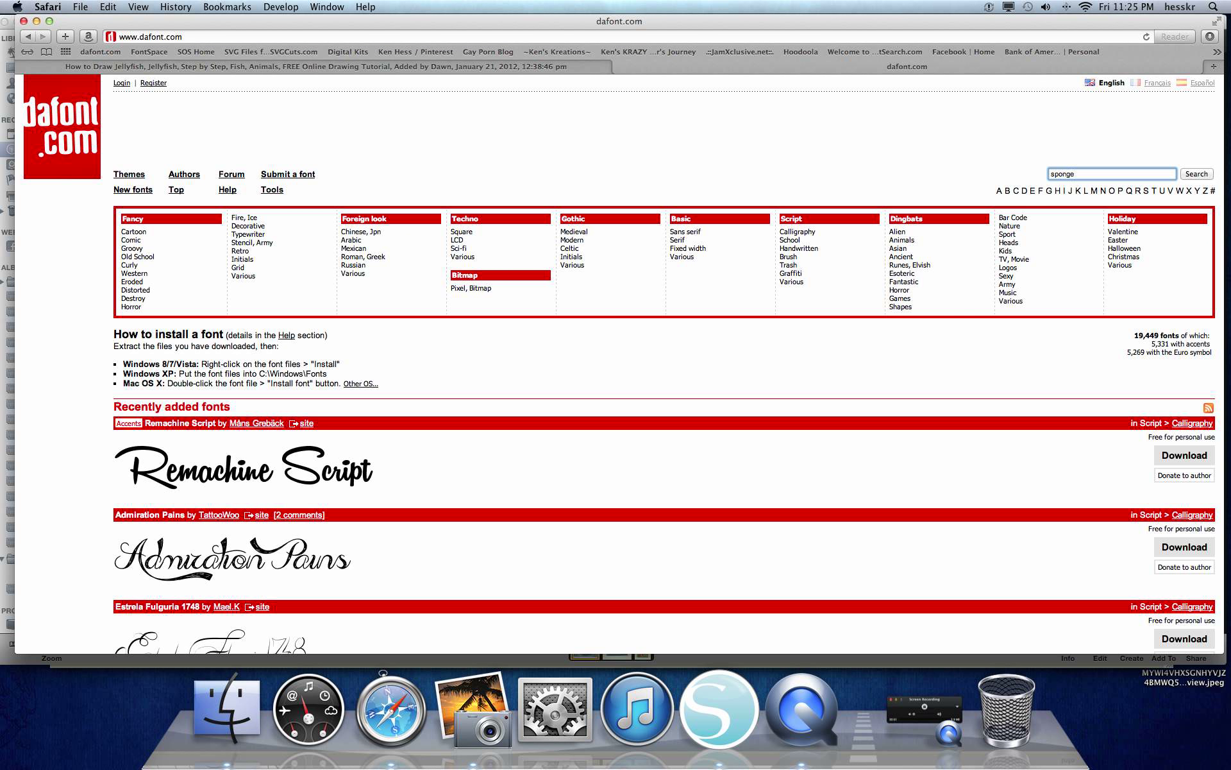
pyautogui.press('Return')
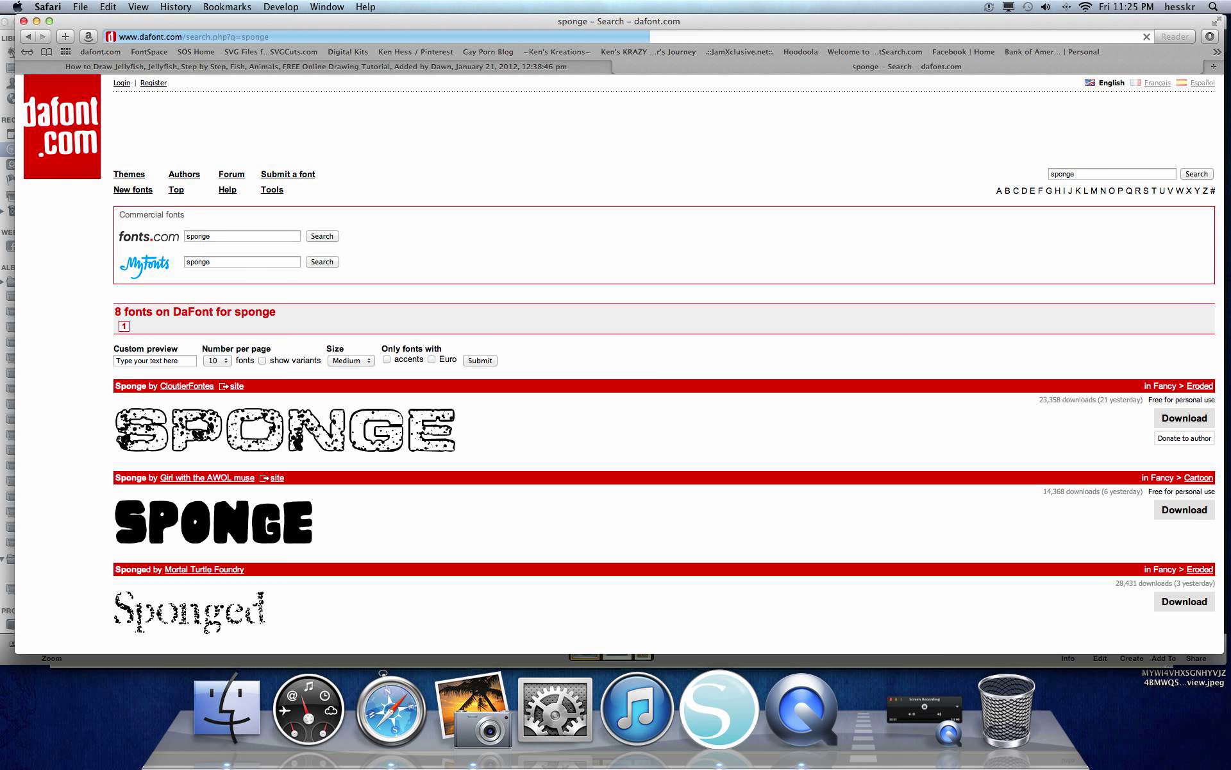
pyautogui.scroll(-5, 257, 480)
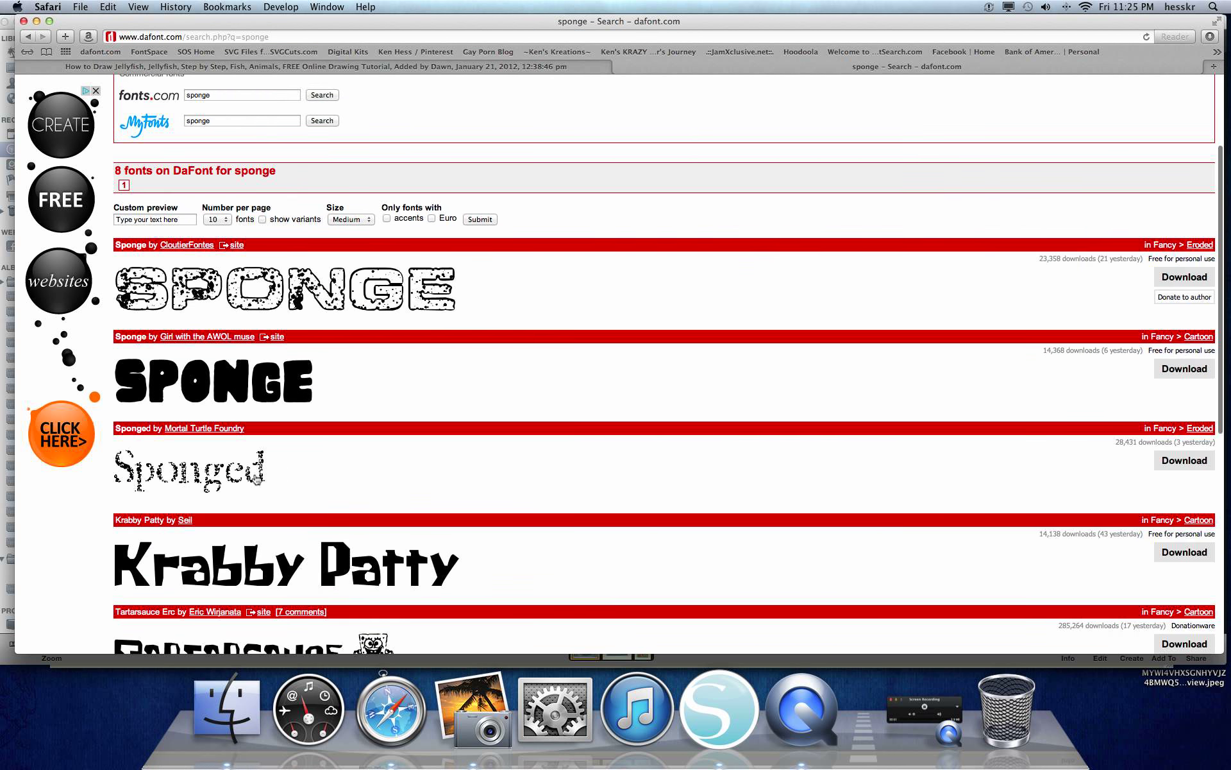
pyautogui.scroll(-7, 256, 480)
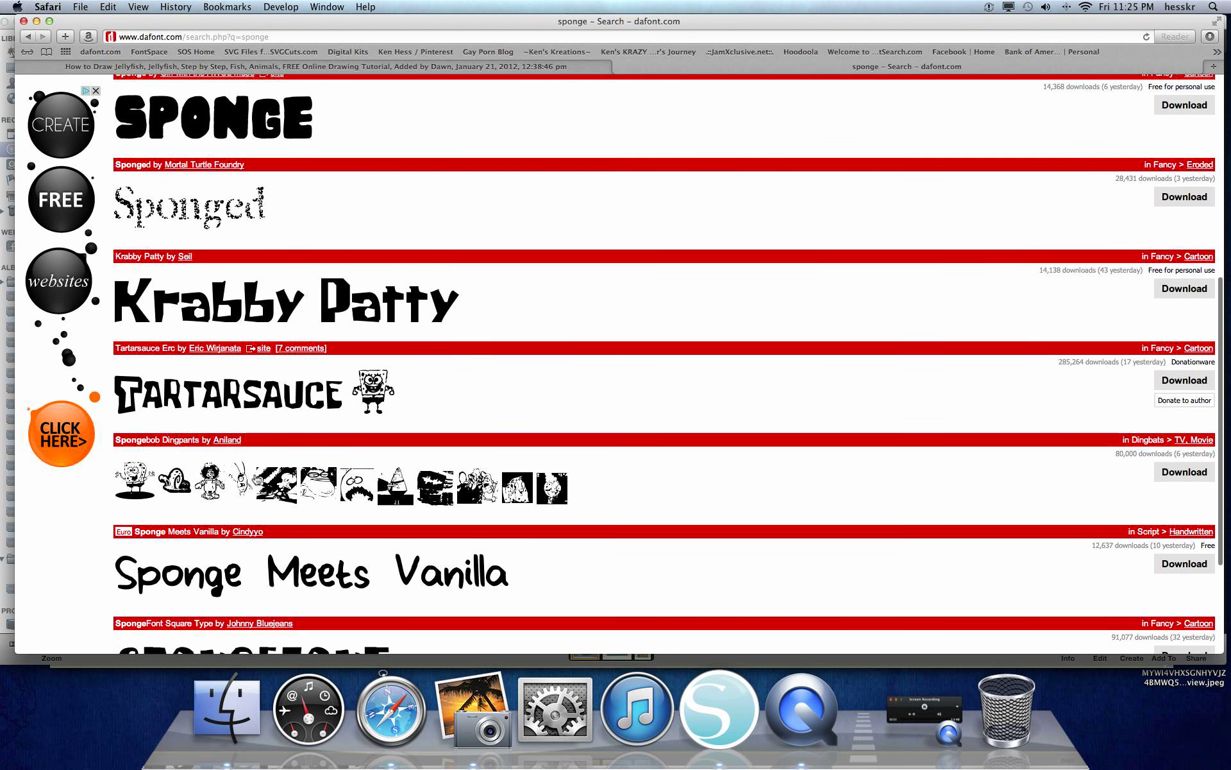
pyautogui.scroll(3, 240, 481)
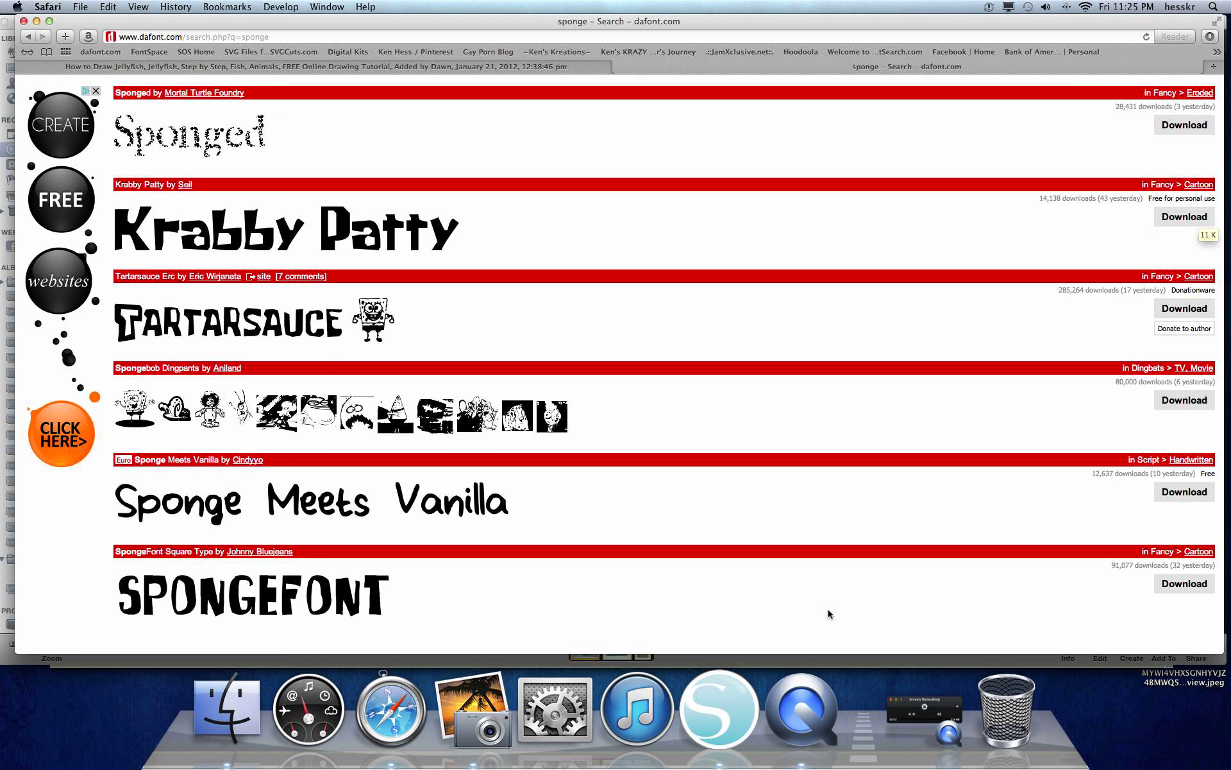
# Switch to Silhouette Studio, create a new blank document, and check the greeting on the card photo in iPhoto before returning
pyautogui.click(718, 708)
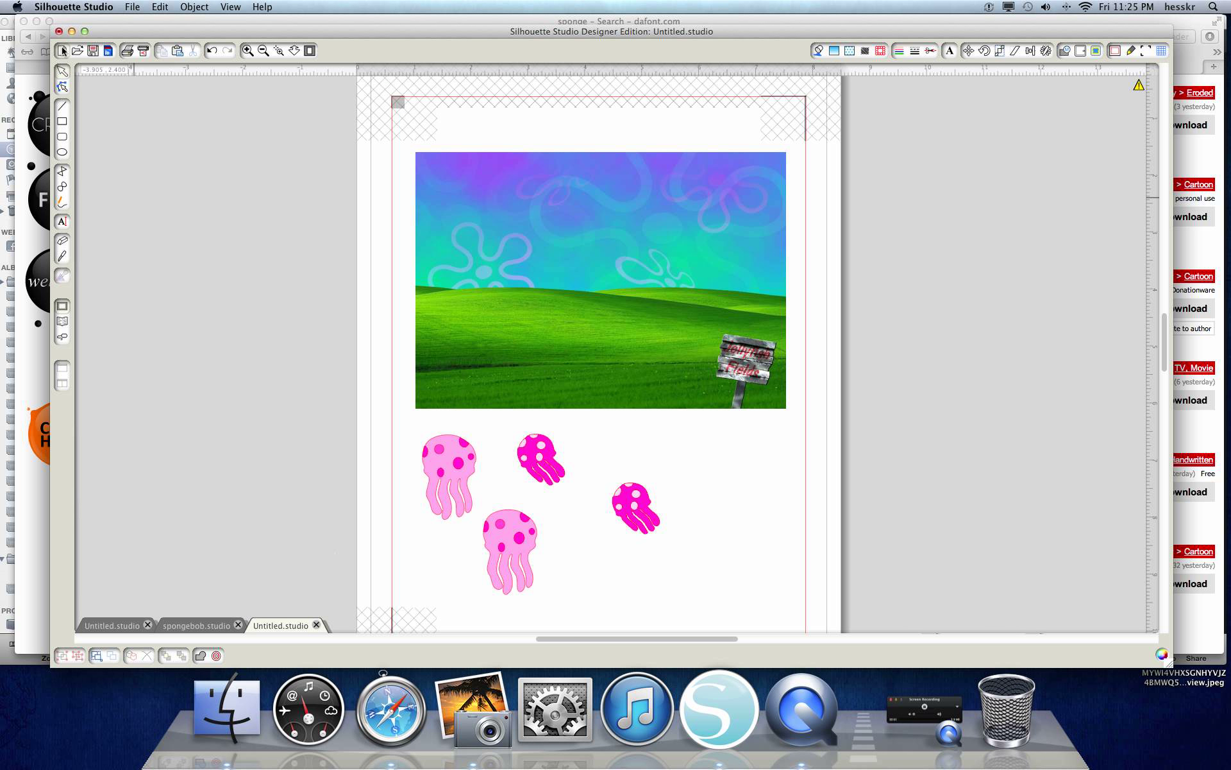
pyautogui.press('super+n')
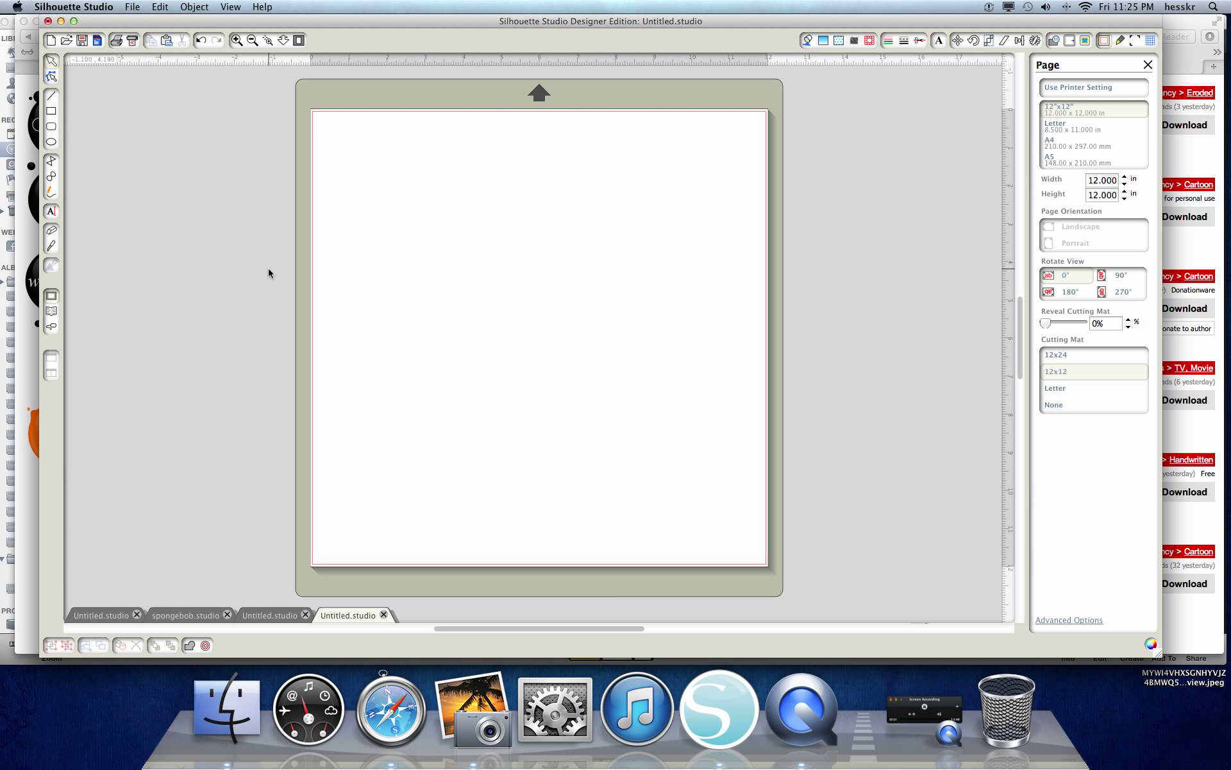
pyautogui.click(471, 708)
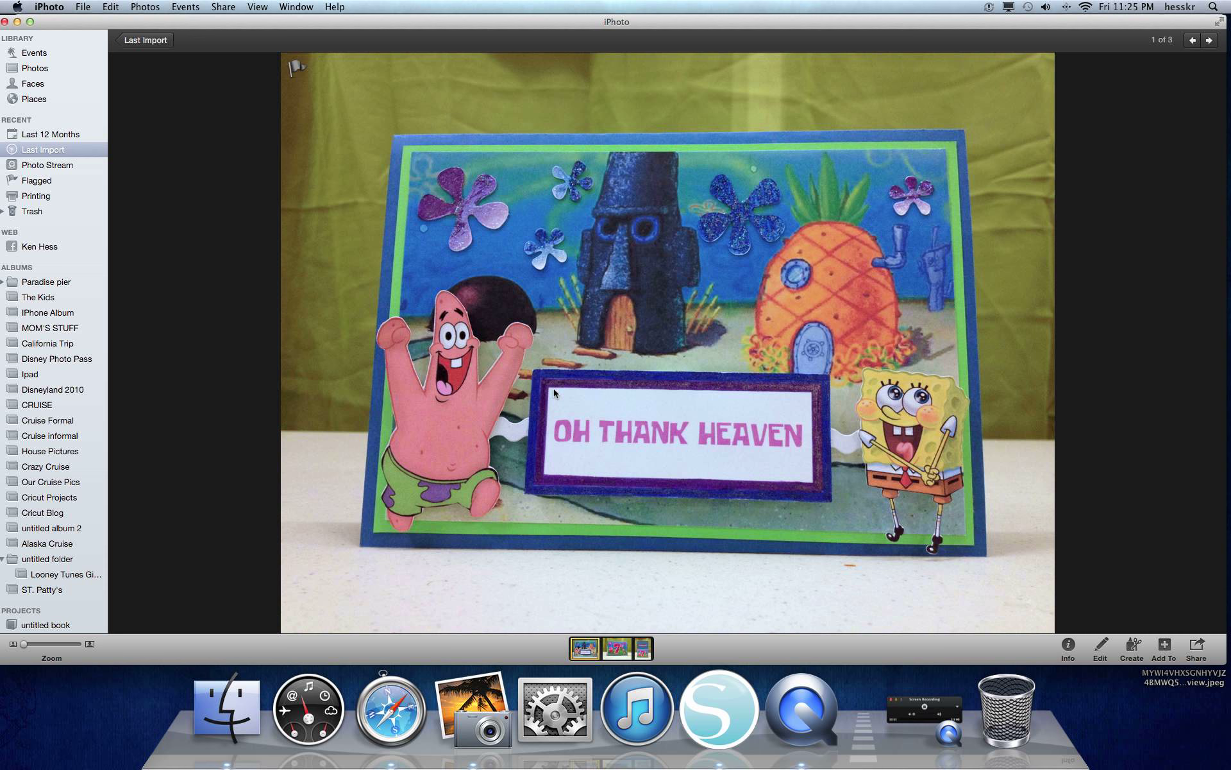
pyautogui.click(718, 709)
pyautogui.click(54, 113)
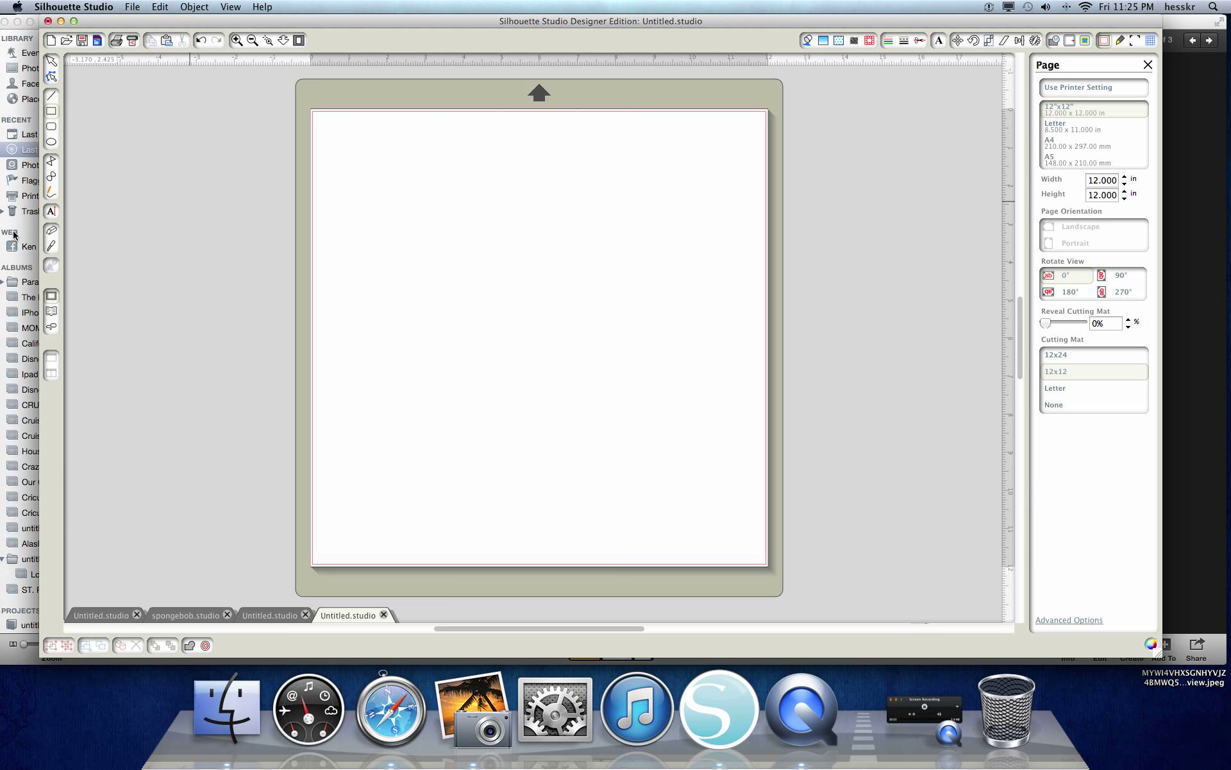
# Set up the Text tool with the Krabby Patty font at 36 pt
pyautogui.click(52, 213)
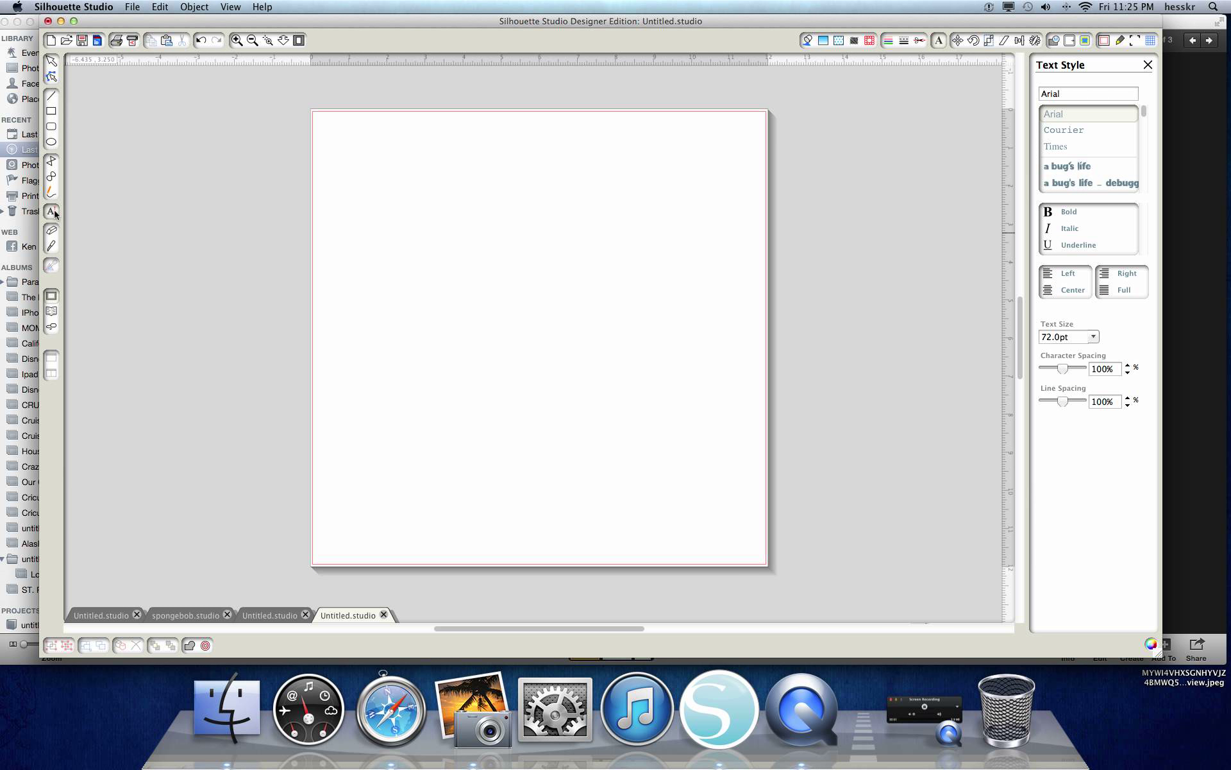
pyautogui.click(941, 41)
pyautogui.click(1091, 96)
pyautogui.write('krabby Patty')
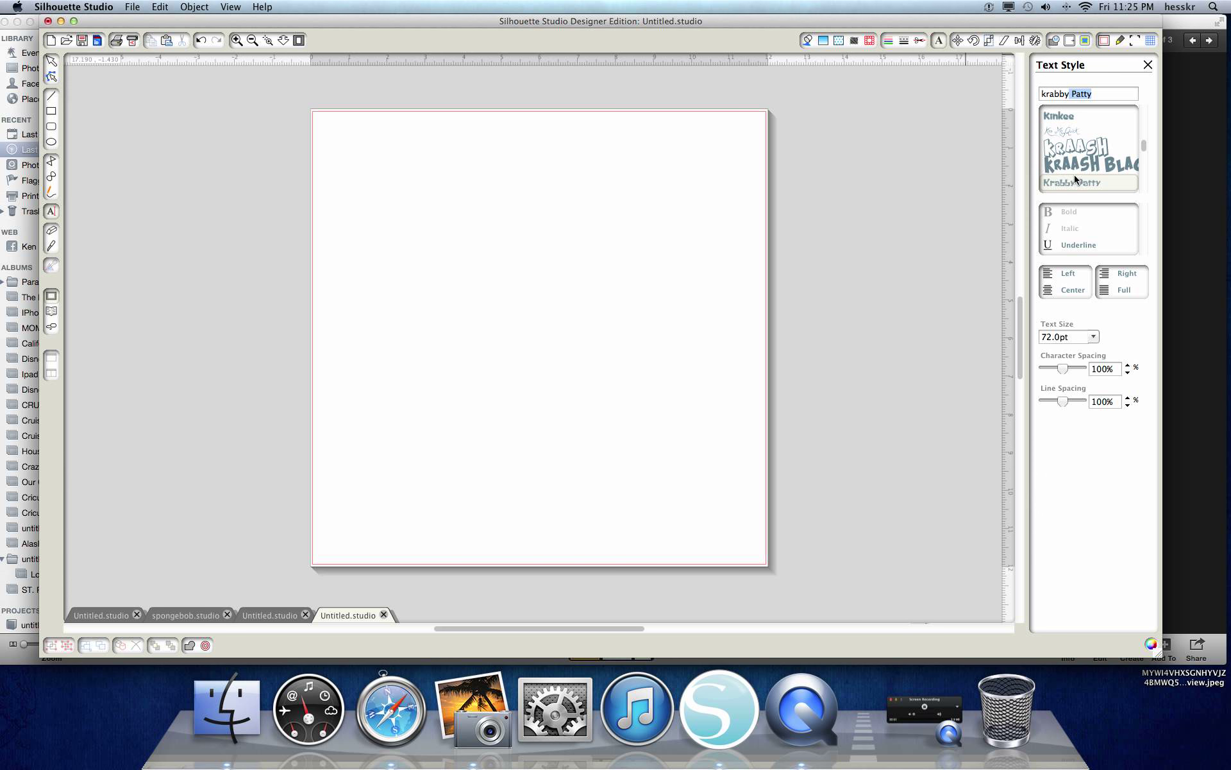
pyautogui.click(1076, 183)
pyautogui.click(1092, 337)
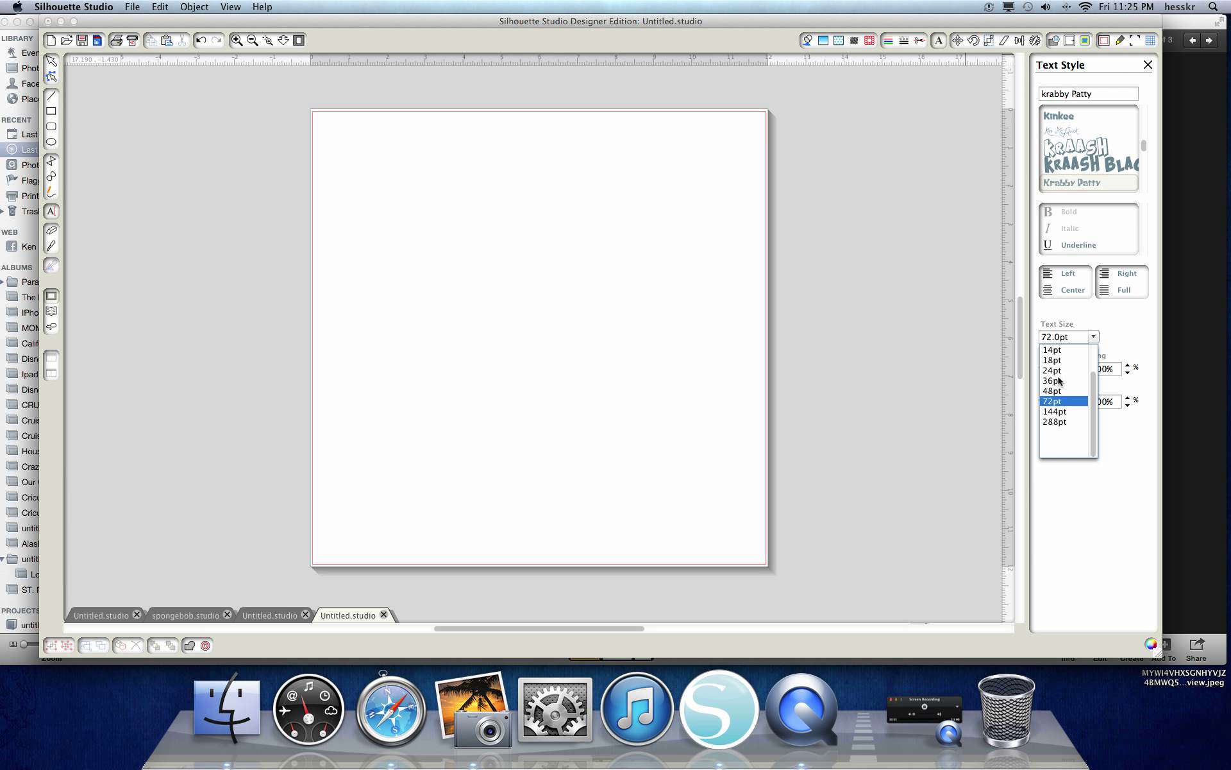
pyautogui.click(1057, 381)
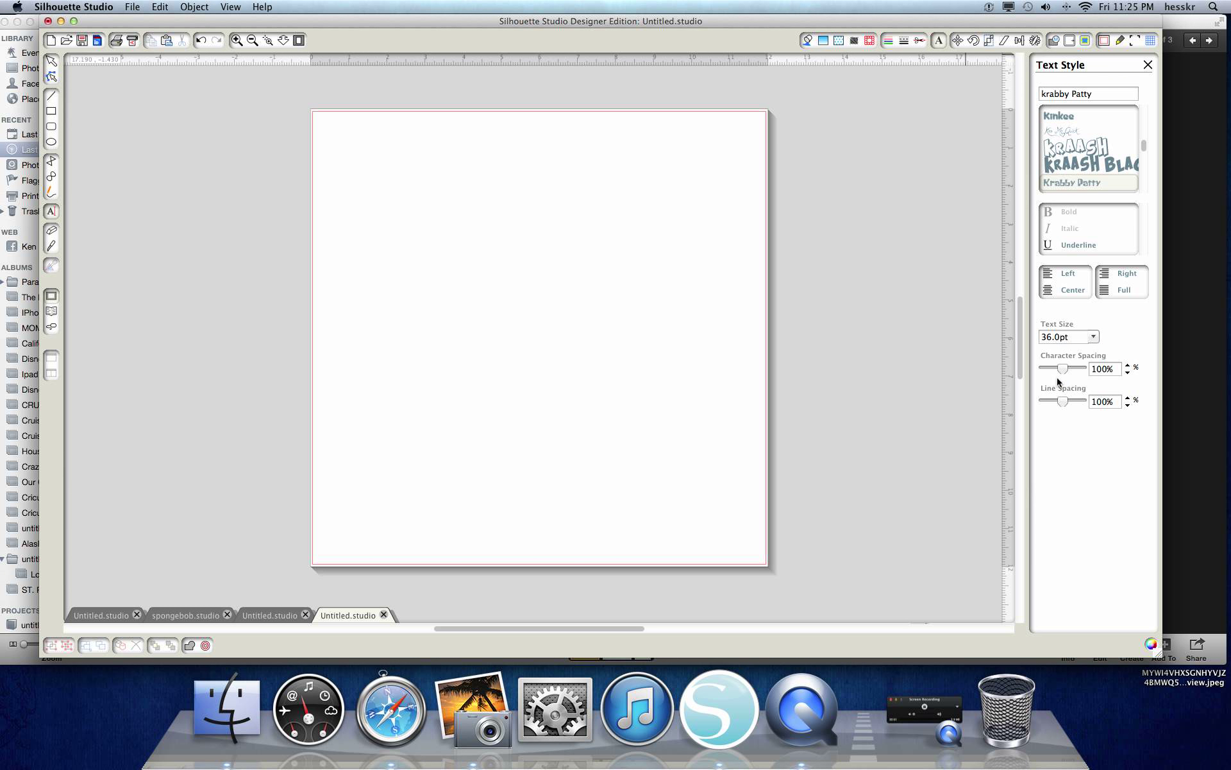
# Add the text "OH THANK HEAVEN" to the upper middle of the page, checking the wording on the iPhoto card photo
pyautogui.click(467, 250)
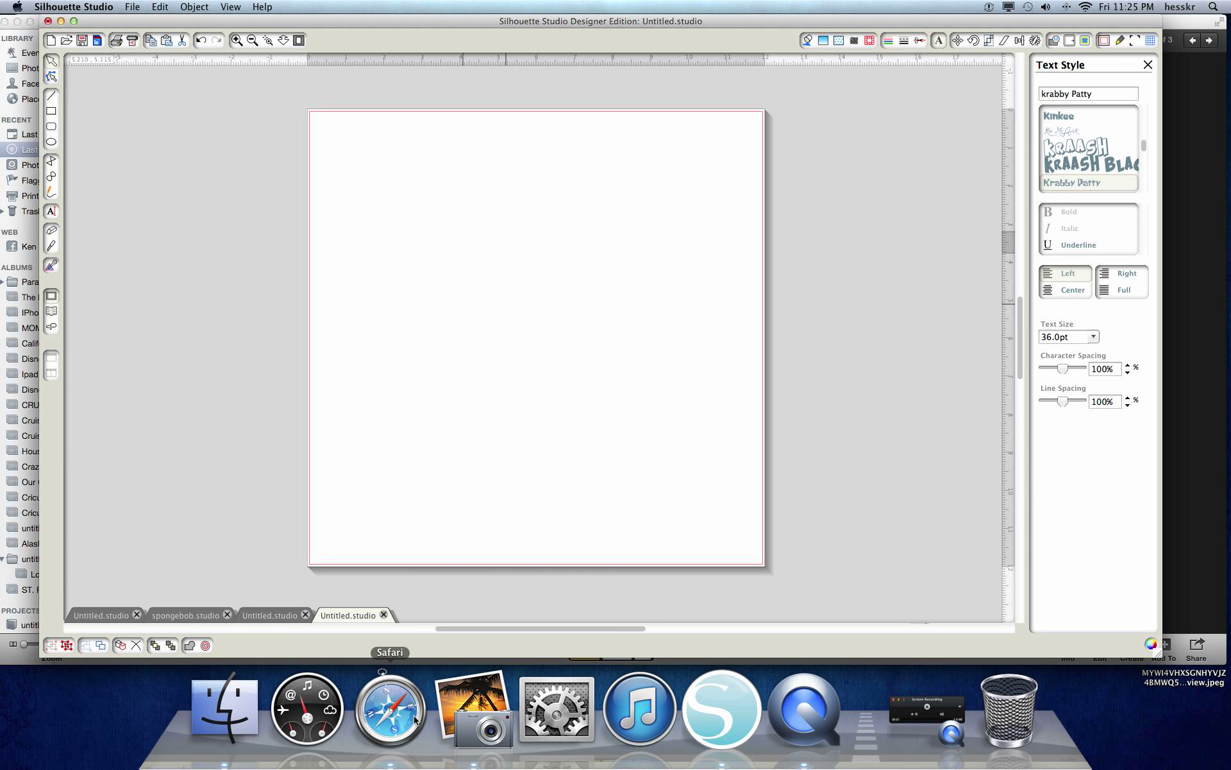
pyautogui.click(480, 711)
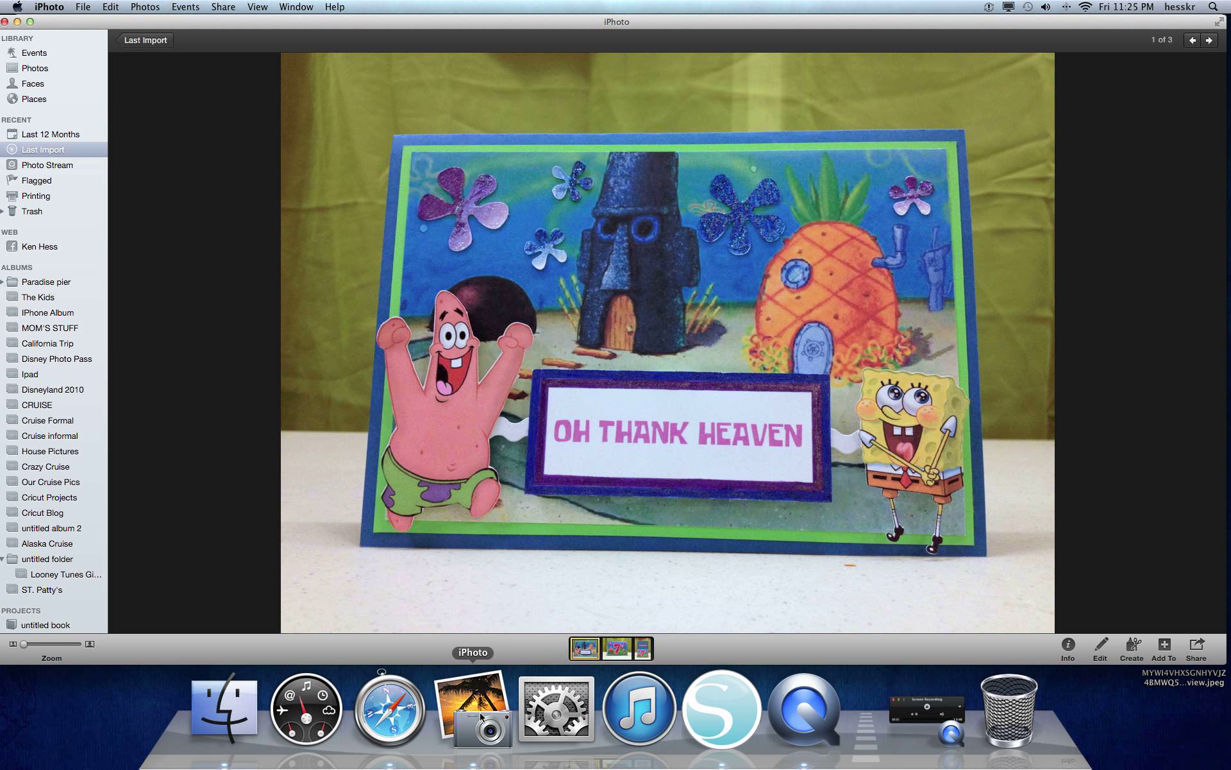
pyautogui.click(700, 707)
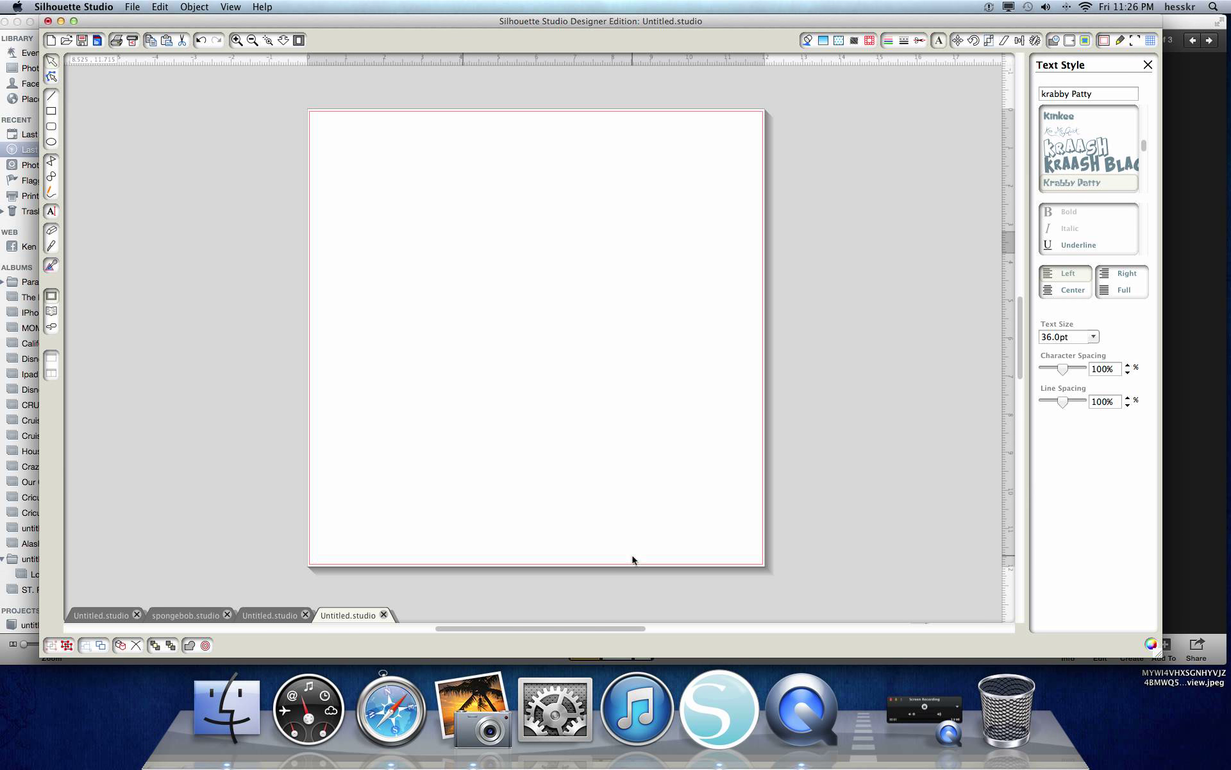
pyautogui.write('OH THANK HEAVEN')
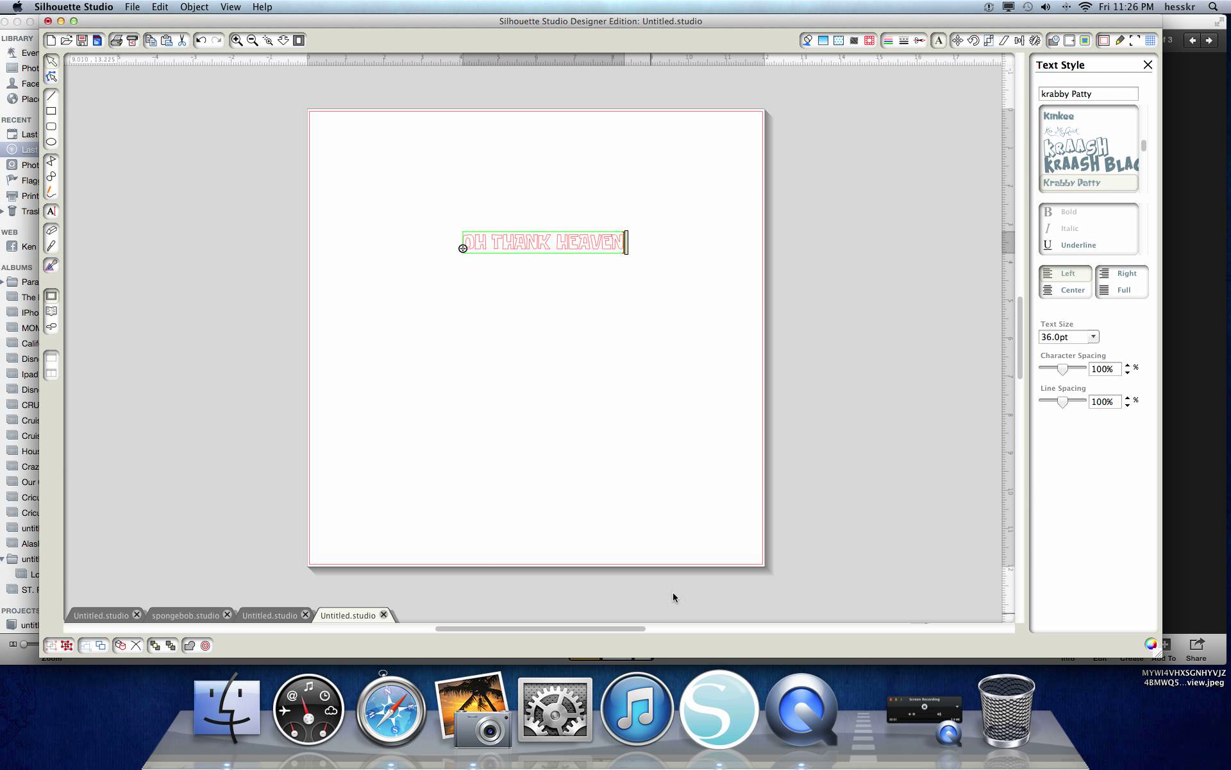
pyautogui.click(571, 403)
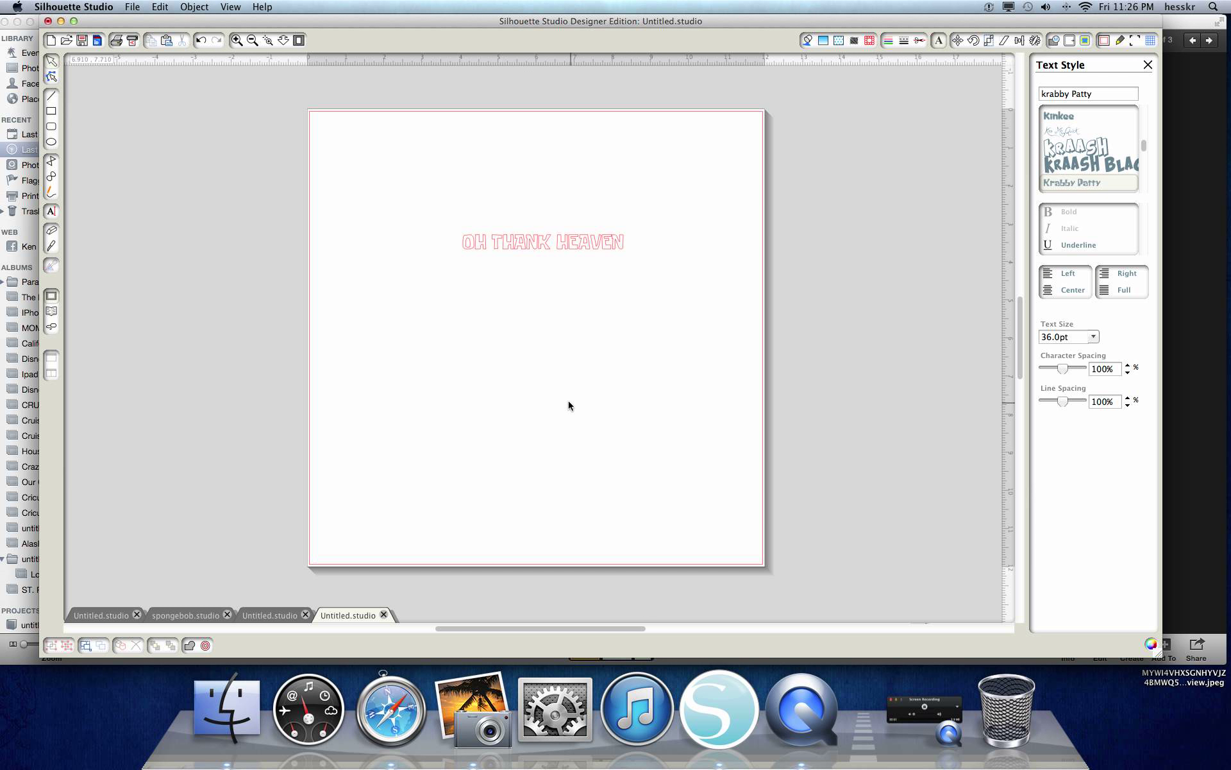
# Fill the "OH THANK HEAVEN" text with bright magenta-purple, comparing its color with the card photo in iPhoto
pyautogui.click(539, 249)
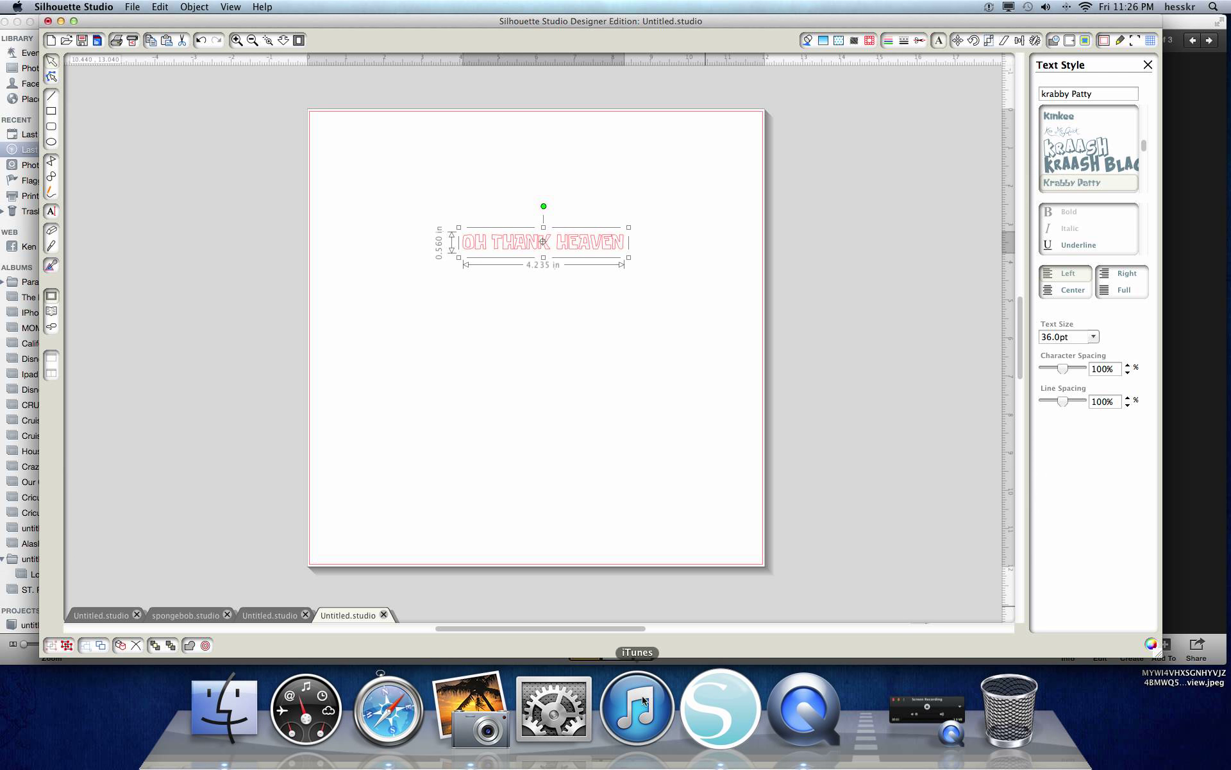
pyautogui.click(472, 709)
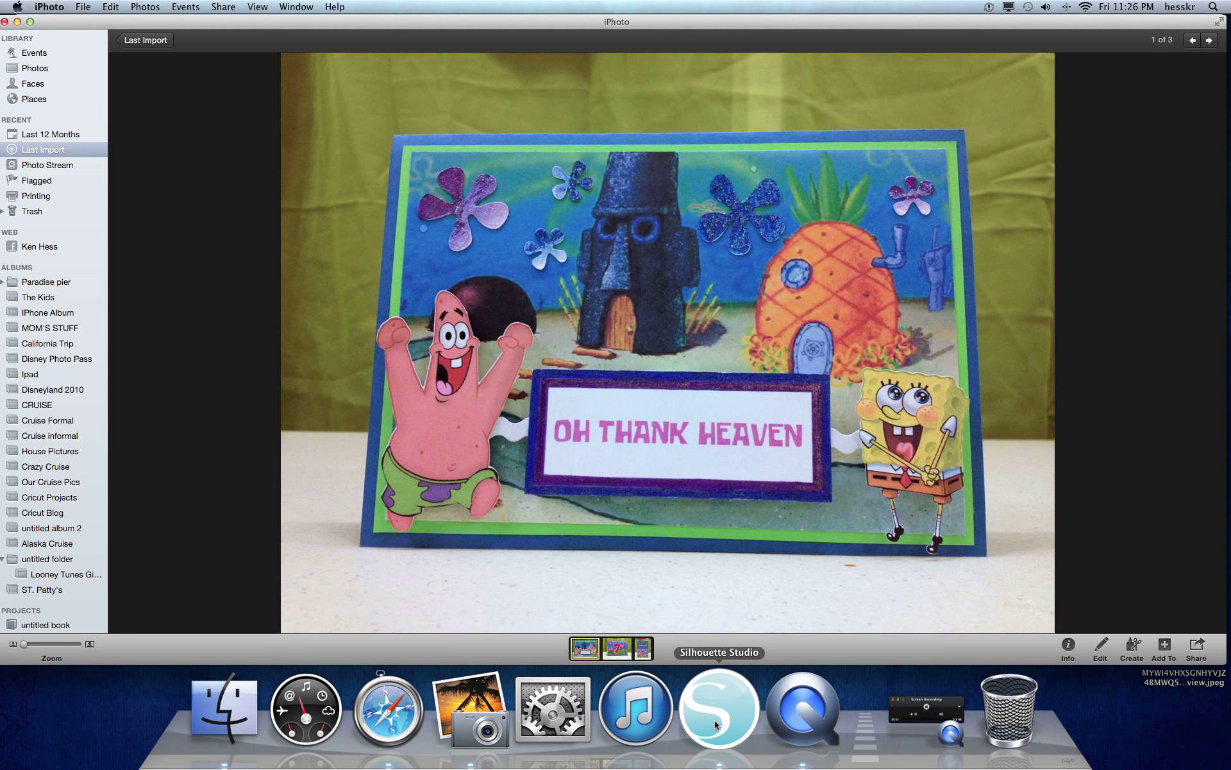
pyautogui.click(715, 724)
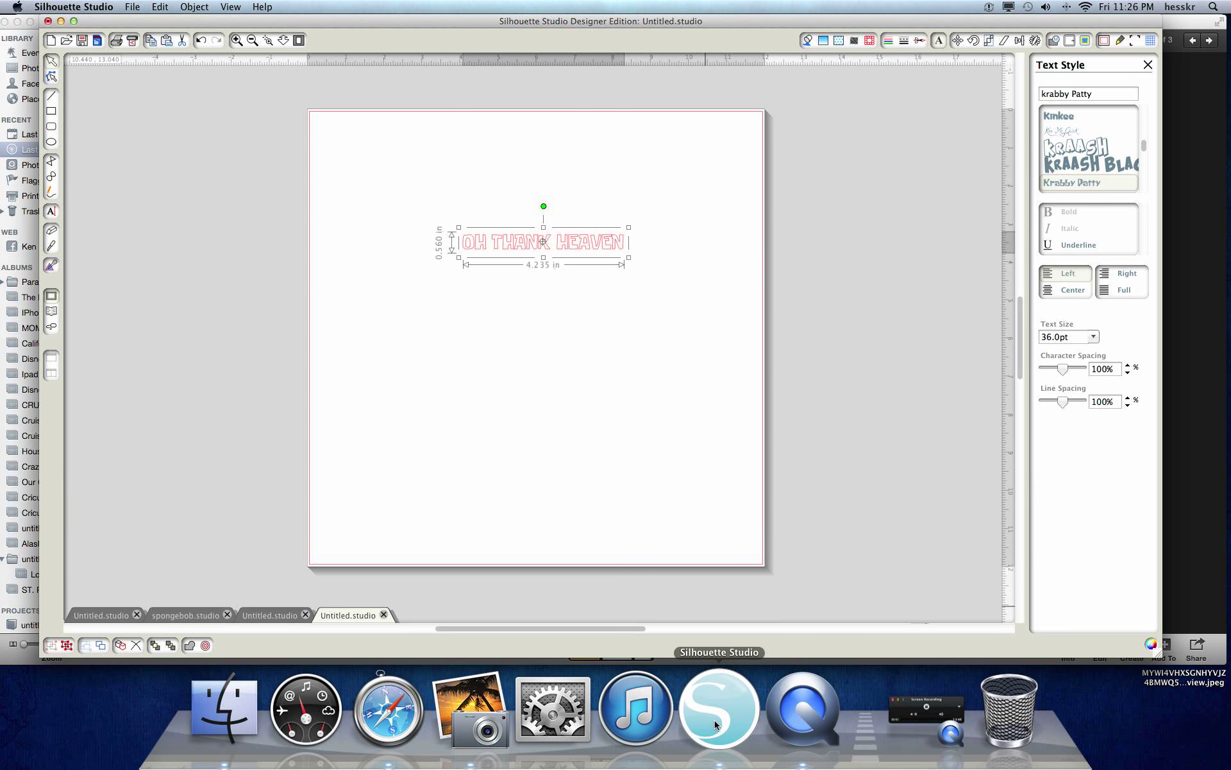
pyautogui.click(808, 41)
pyautogui.click(1043, 428)
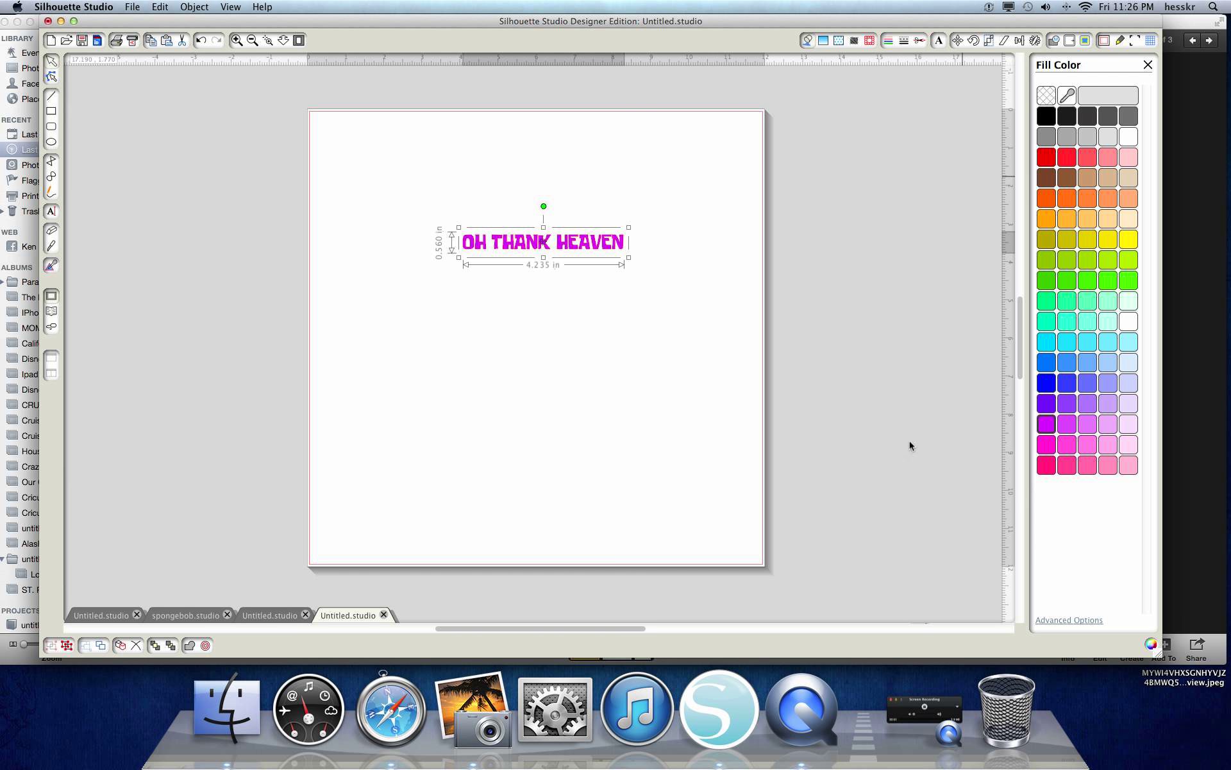
pyautogui.click(602, 410)
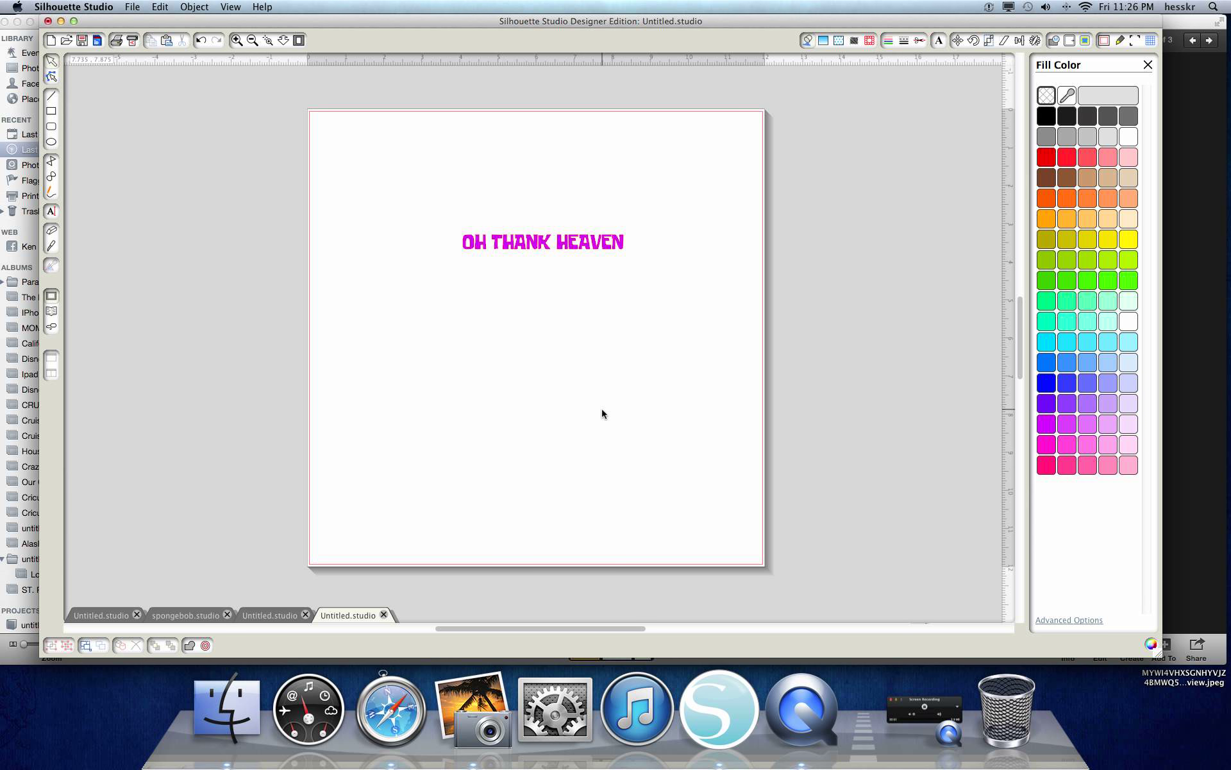
# Set the cut style of the "OH THANK HEAVEN" text to No Cut
pyautogui.click(921, 41)
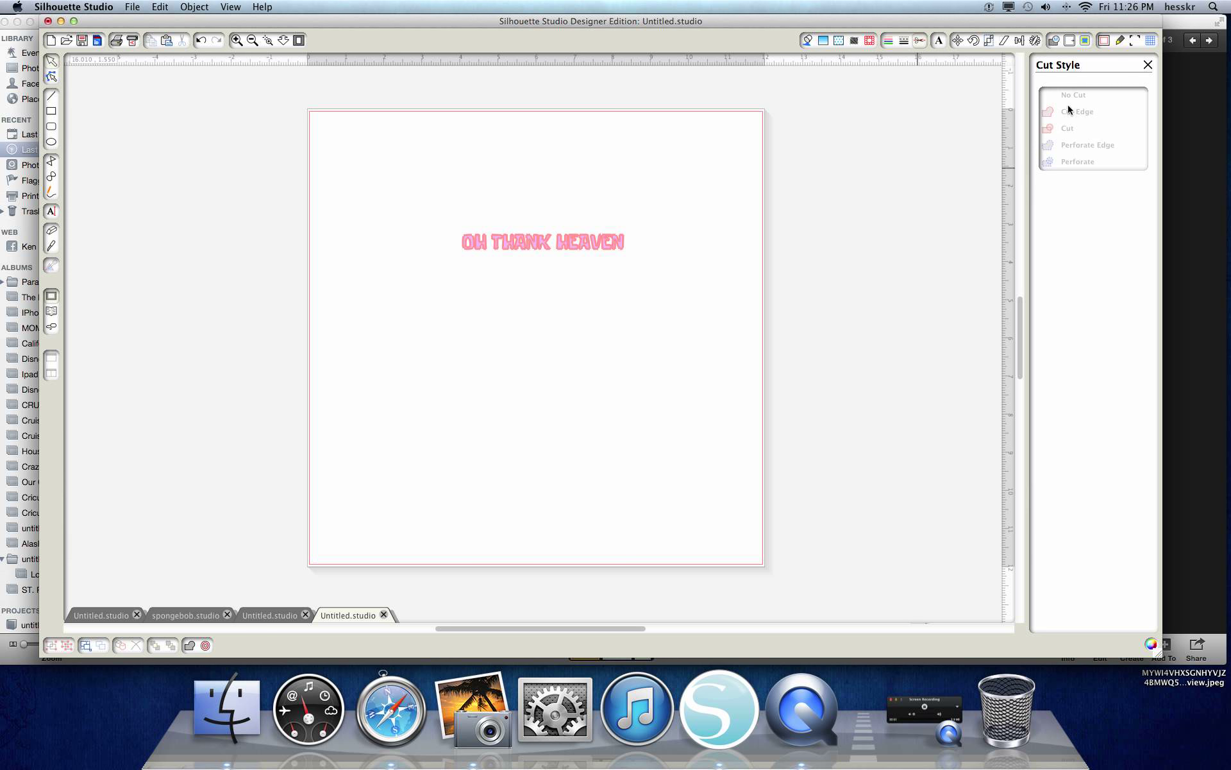
pyautogui.click(575, 242)
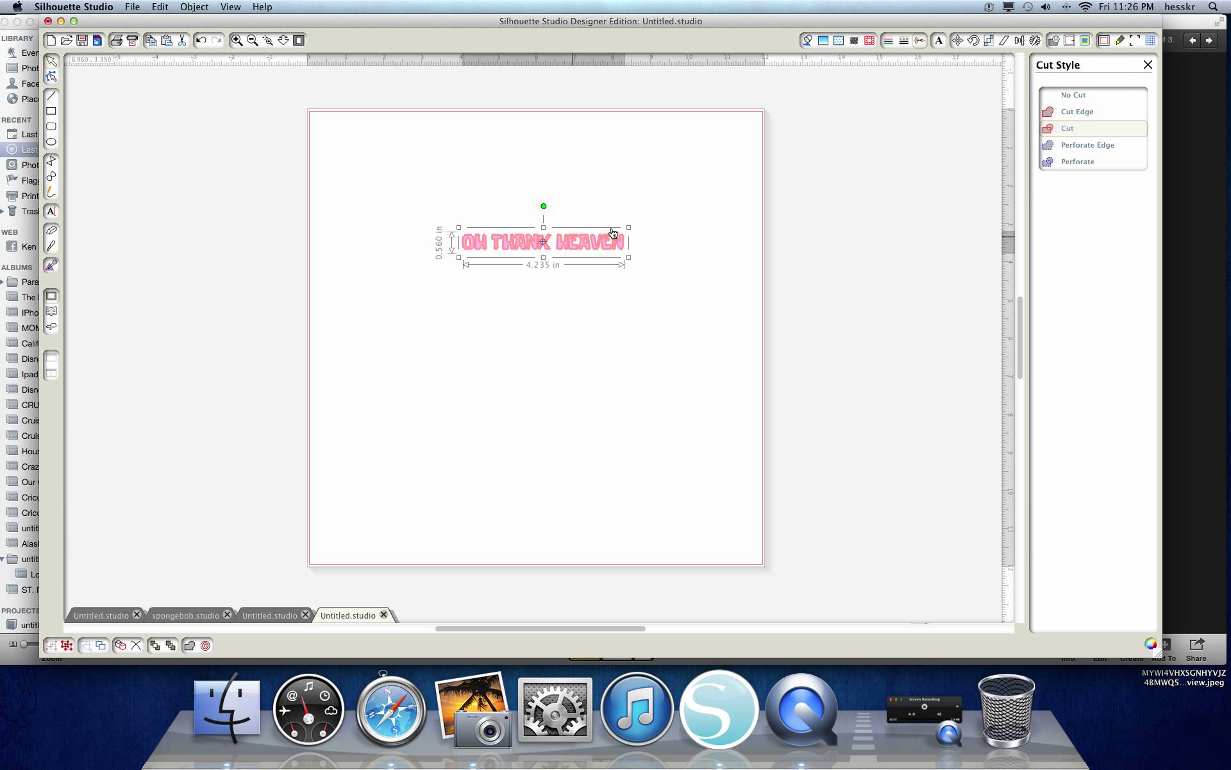
pyautogui.click(1077, 96)
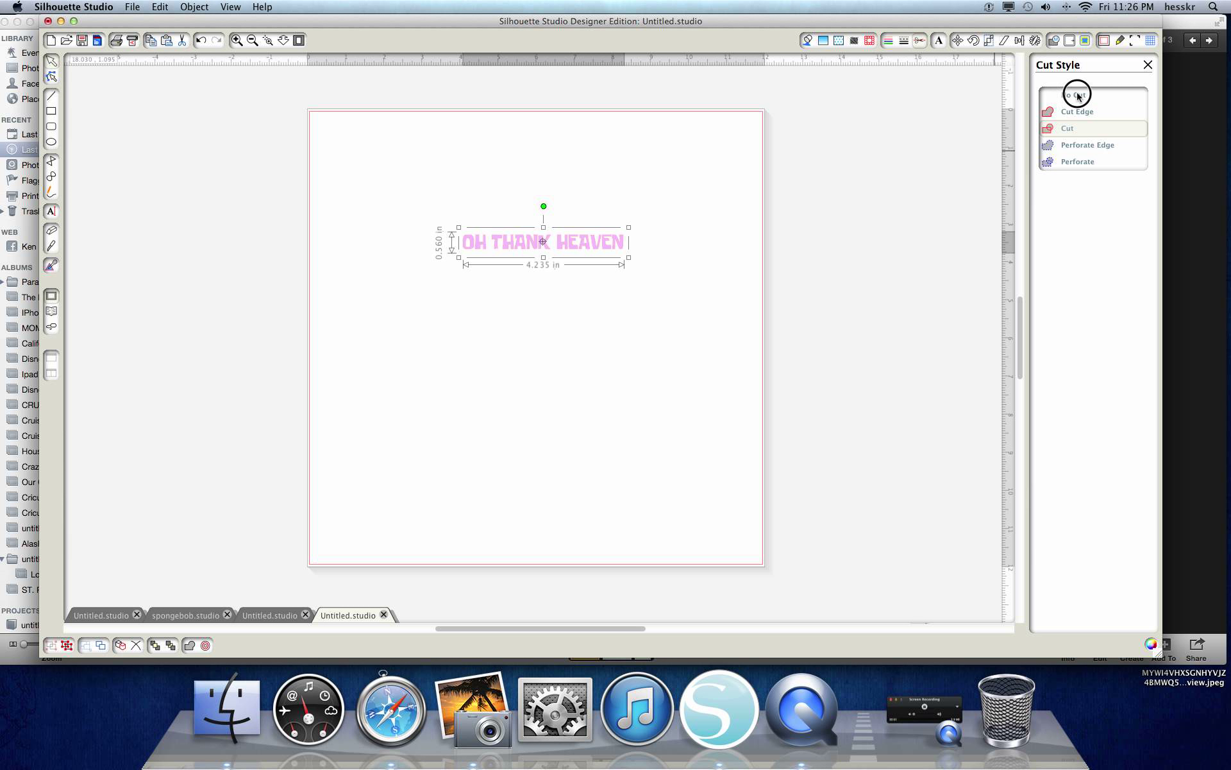
pyautogui.click(1148, 65)
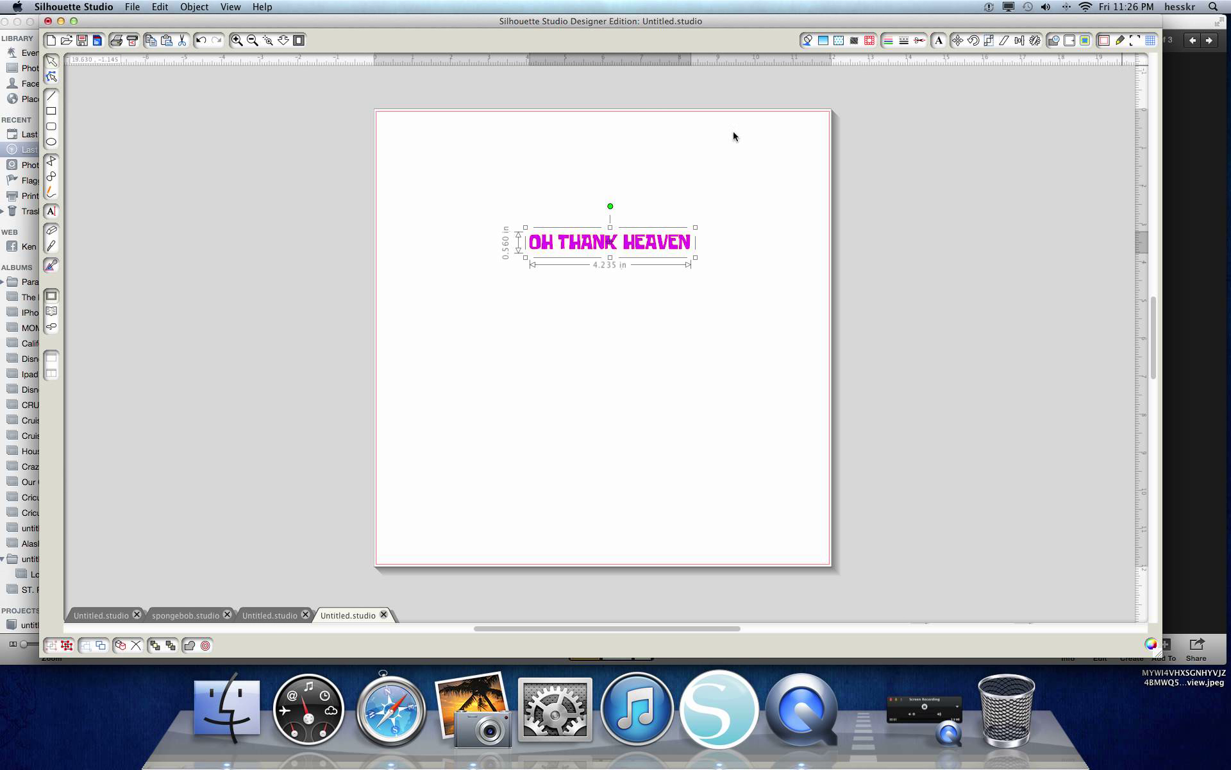
# Draw a rectangle about 4.81 by 0.89 in around the "OH THANK HEAVEN" text and center the two on each other
pyautogui.click(54, 112)
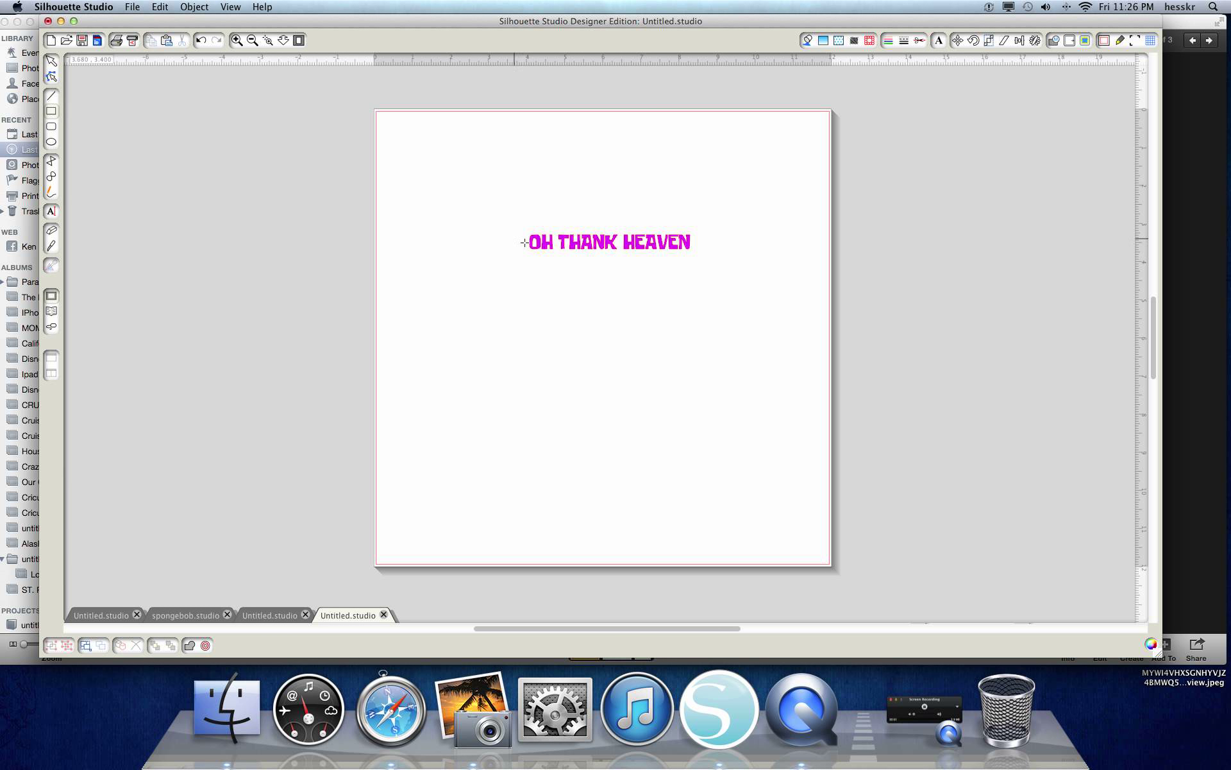
pyautogui.moveTo(519, 225); pyautogui.dragTo(702, 260)
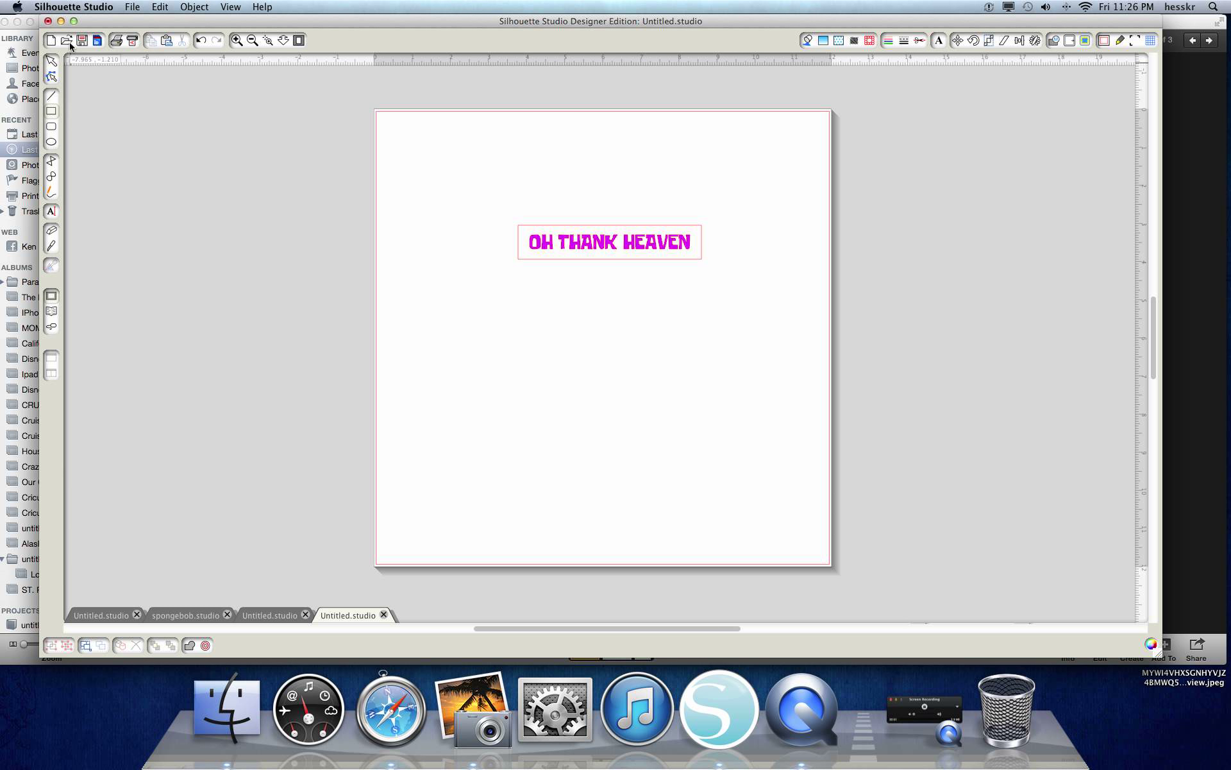
pyautogui.click(52, 63)
pyautogui.moveTo(497, 211); pyautogui.dragTo(737, 262)
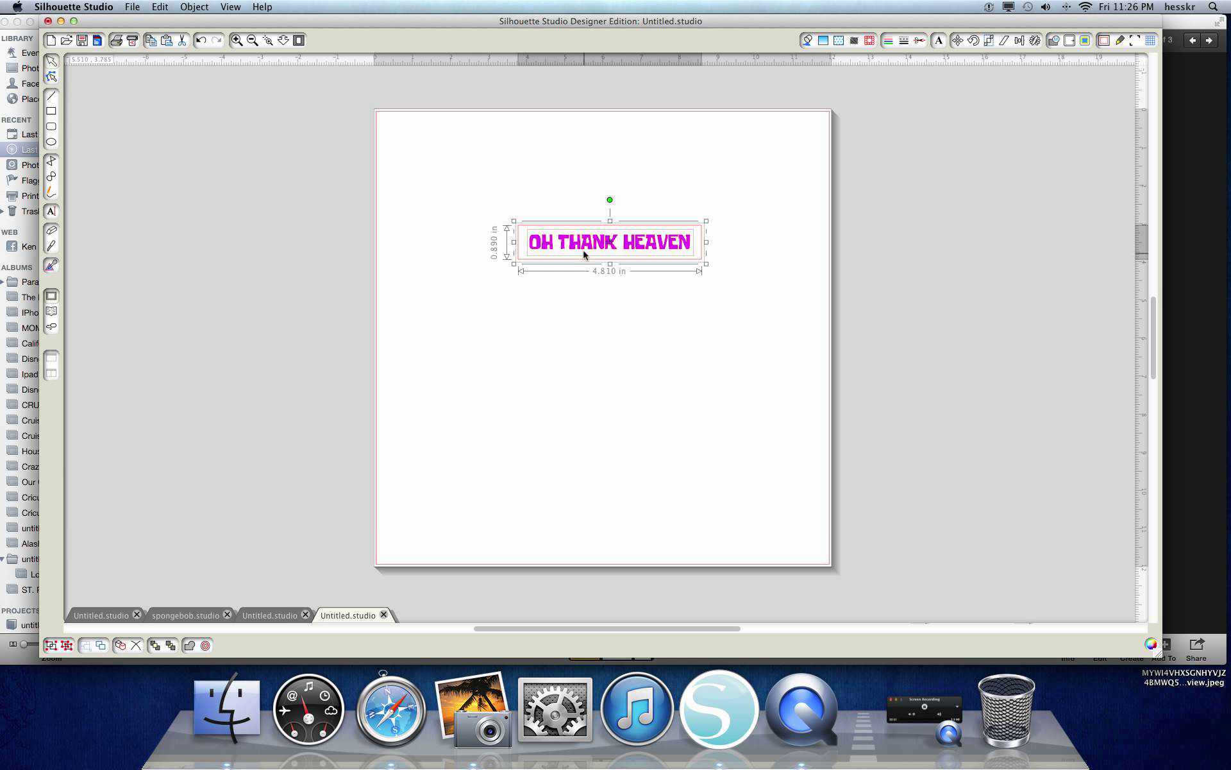
pyautogui.click(1021, 41)
pyautogui.click(1095, 96)
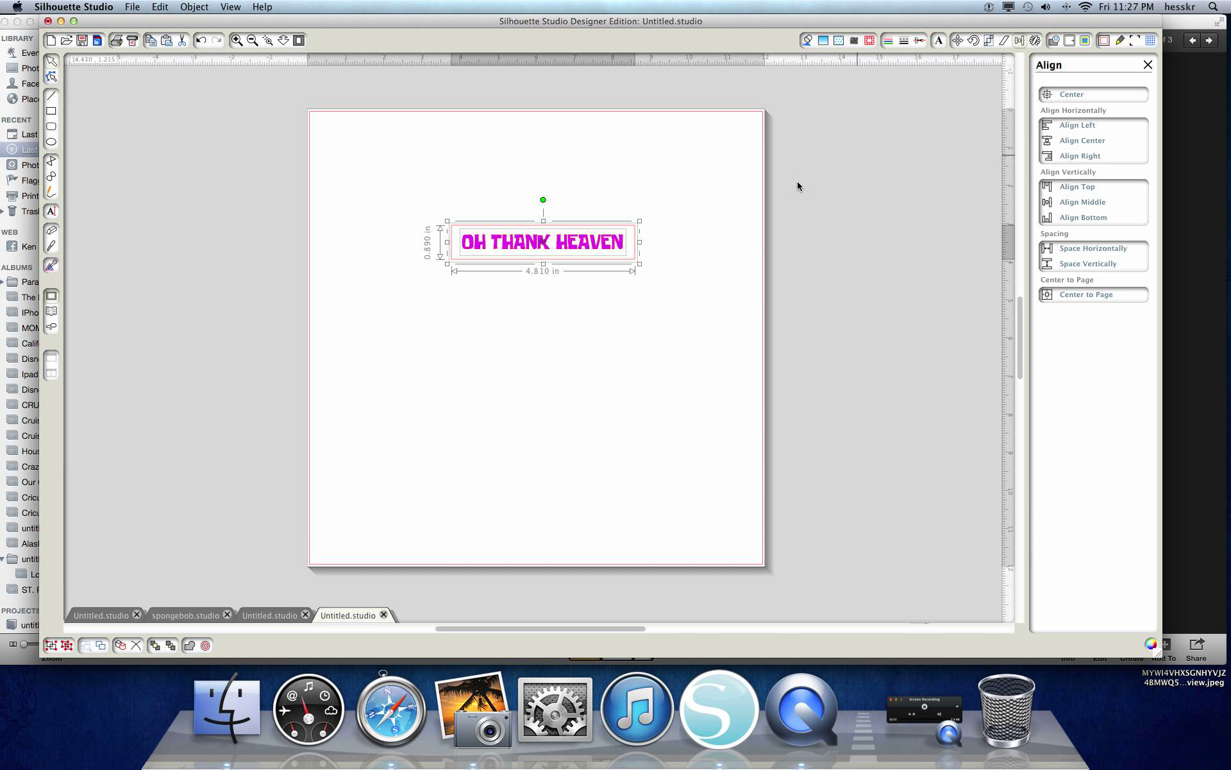
pyautogui.moveTo(582, 247)
pyautogui.mouseDown()
pyautogui.moveTo(597, 242)
pyautogui.moveTo(588, 249)
pyautogui.mouseUp()
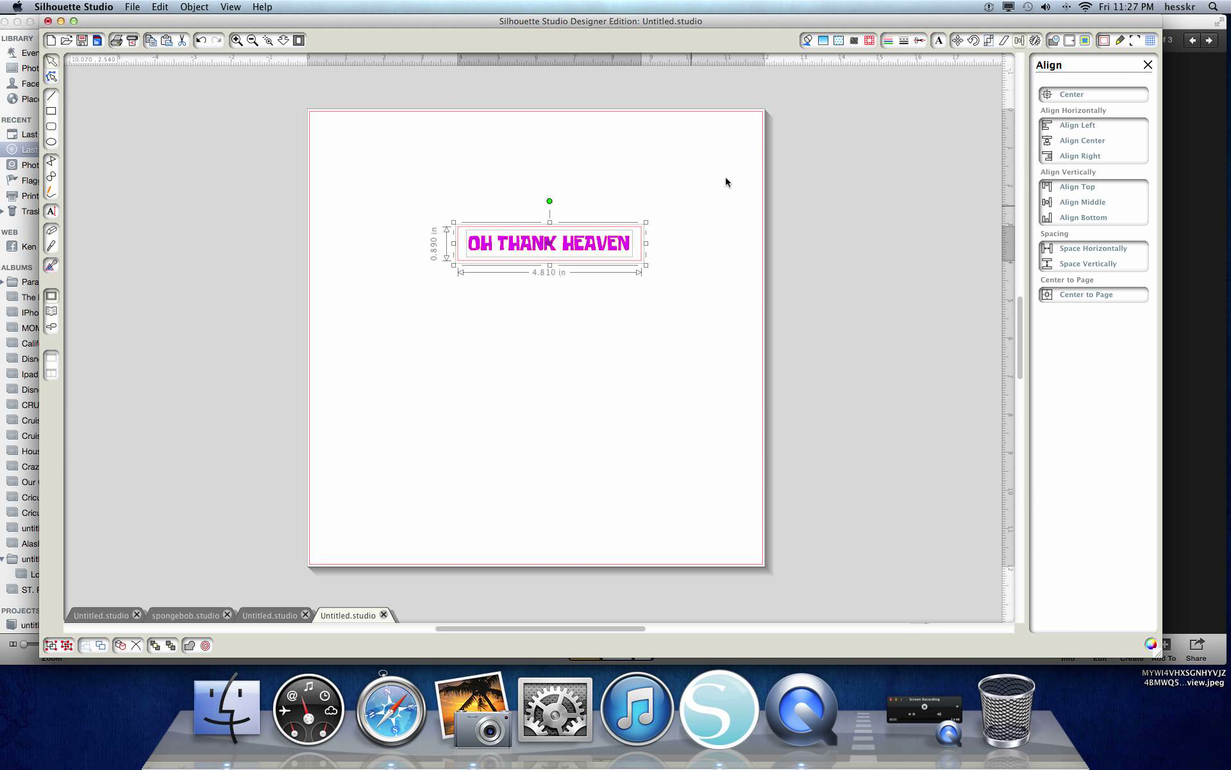
pyautogui.click(201, 42)
pyautogui.click(473, 307)
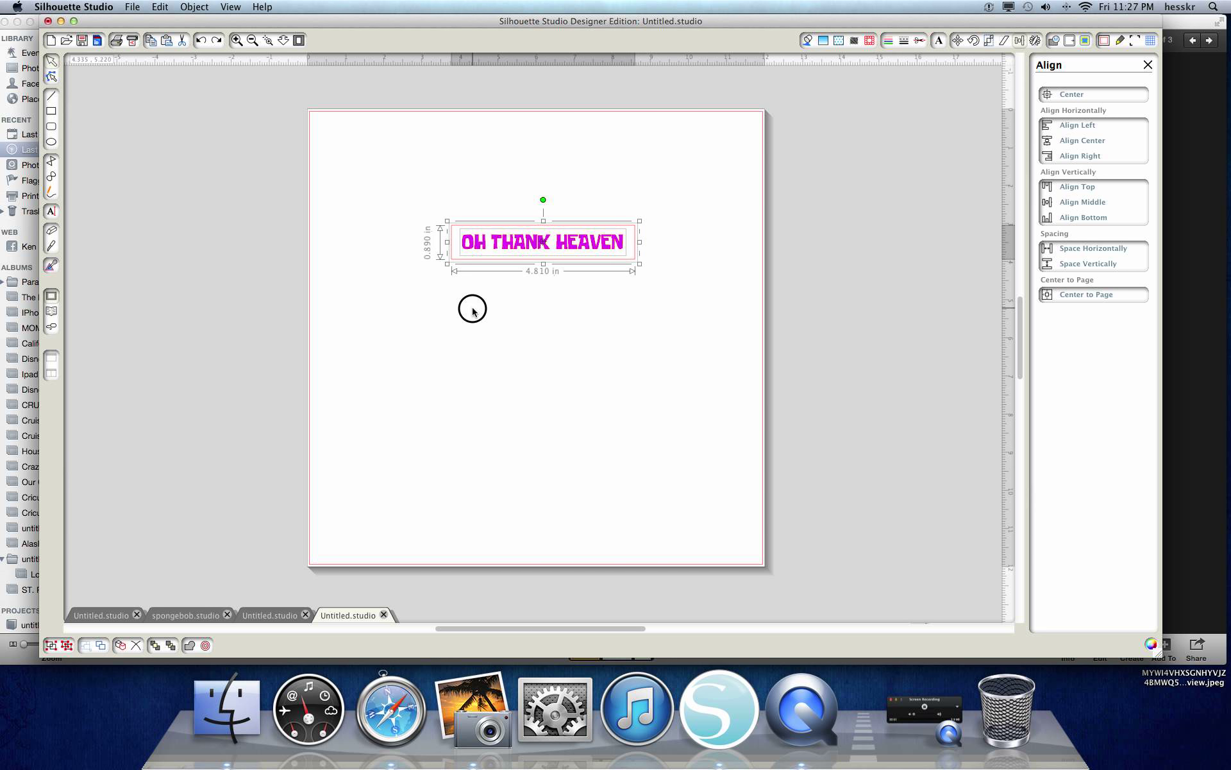
# Shift the "OH THANK HEAVEN" text off-center from its rectangle and center the two on each other again
pyautogui.click(517, 242)
pyautogui.moveTo(517, 243)
pyautogui.mouseDown()
pyautogui.moveTo(516, 196)
pyautogui.moveTo(538, 242)
pyautogui.mouseUp()
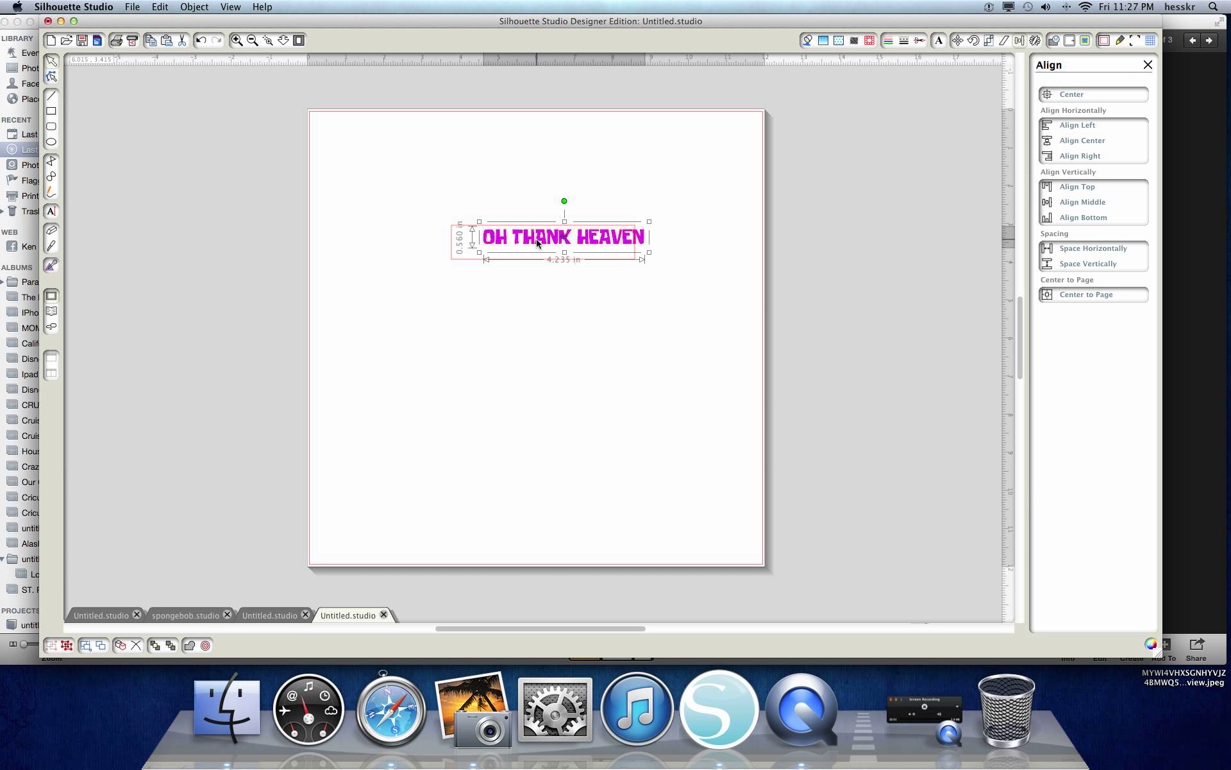
pyautogui.click(580, 319)
pyautogui.moveTo(436, 211); pyautogui.dragTo(688, 298)
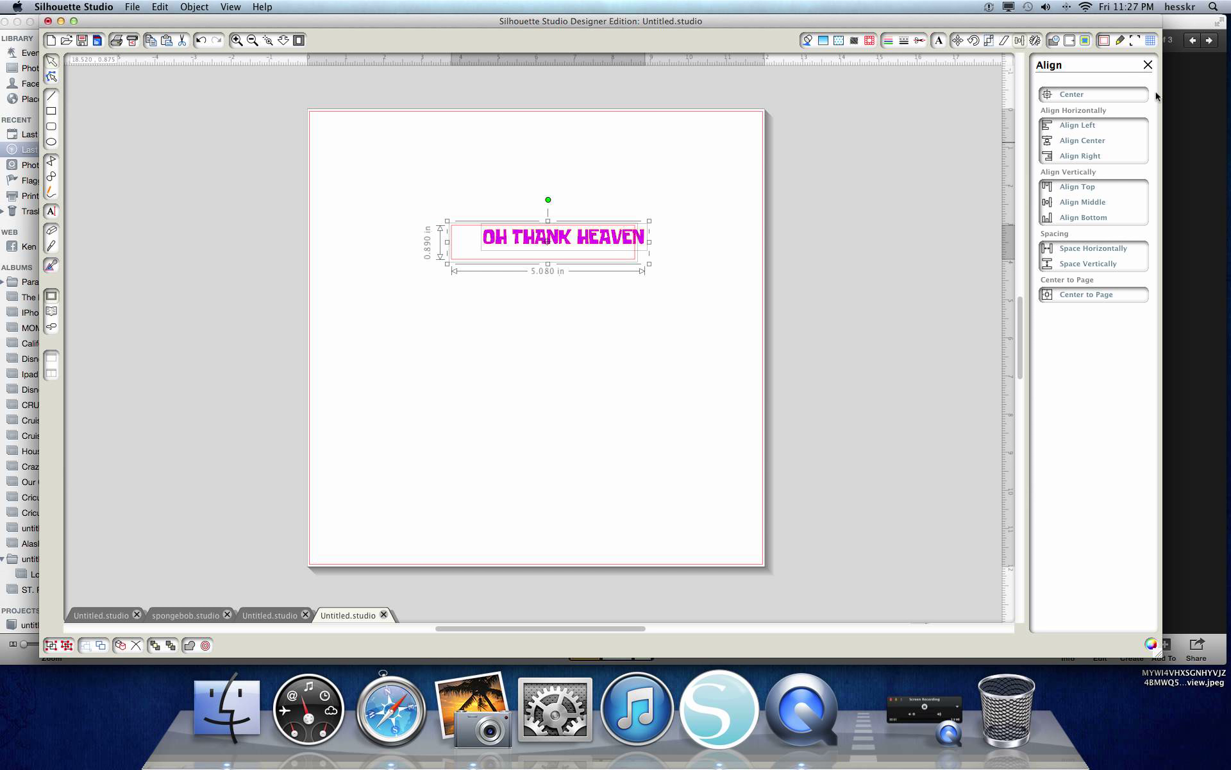
pyautogui.click(1108, 98)
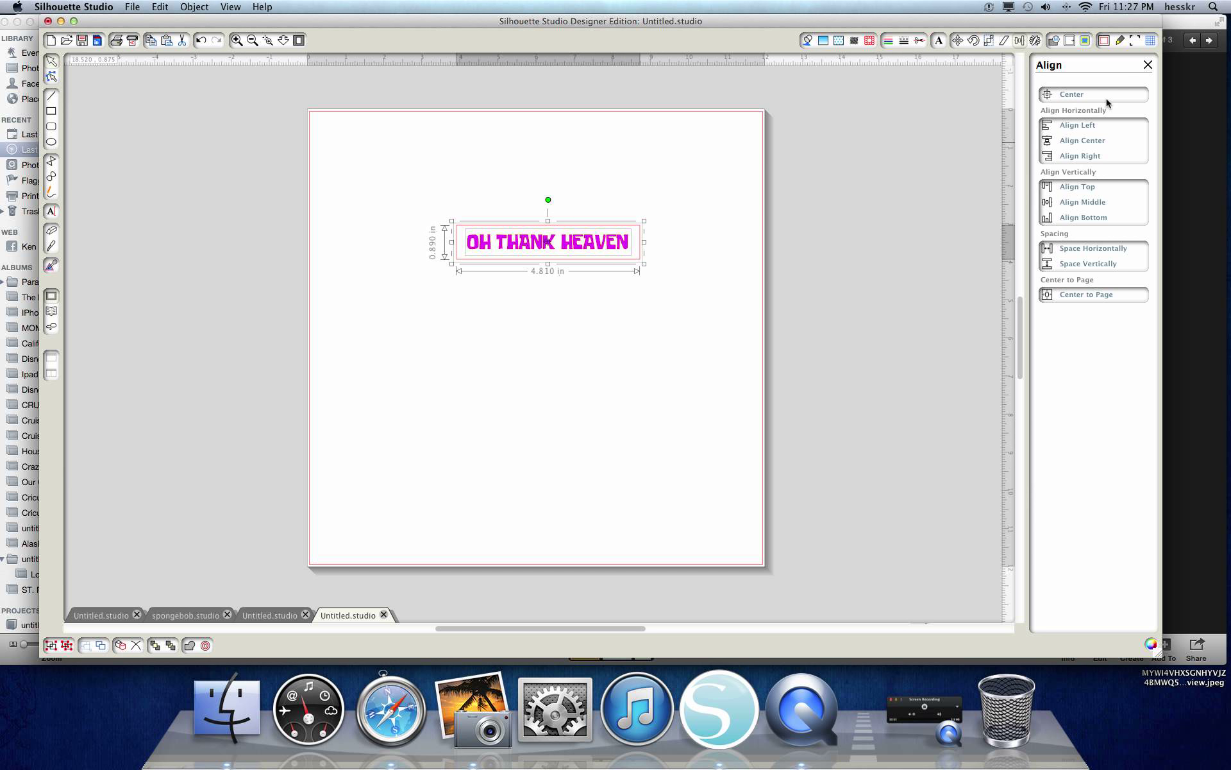
pyautogui.click(429, 469)
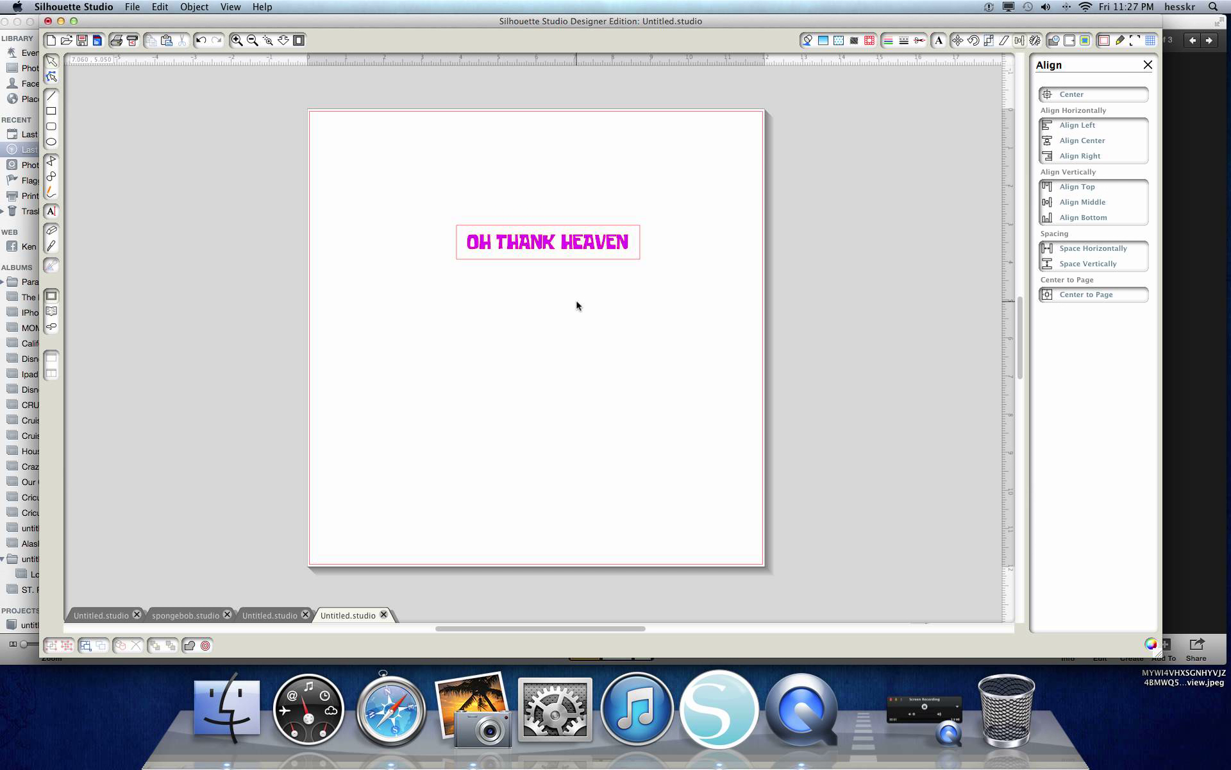
# Move the text out of the rectangle toward the page's upper-right corner and check the layered frame on the iPhoto card photo
pyautogui.moveTo(539, 244); pyautogui.dragTo(679, 164)
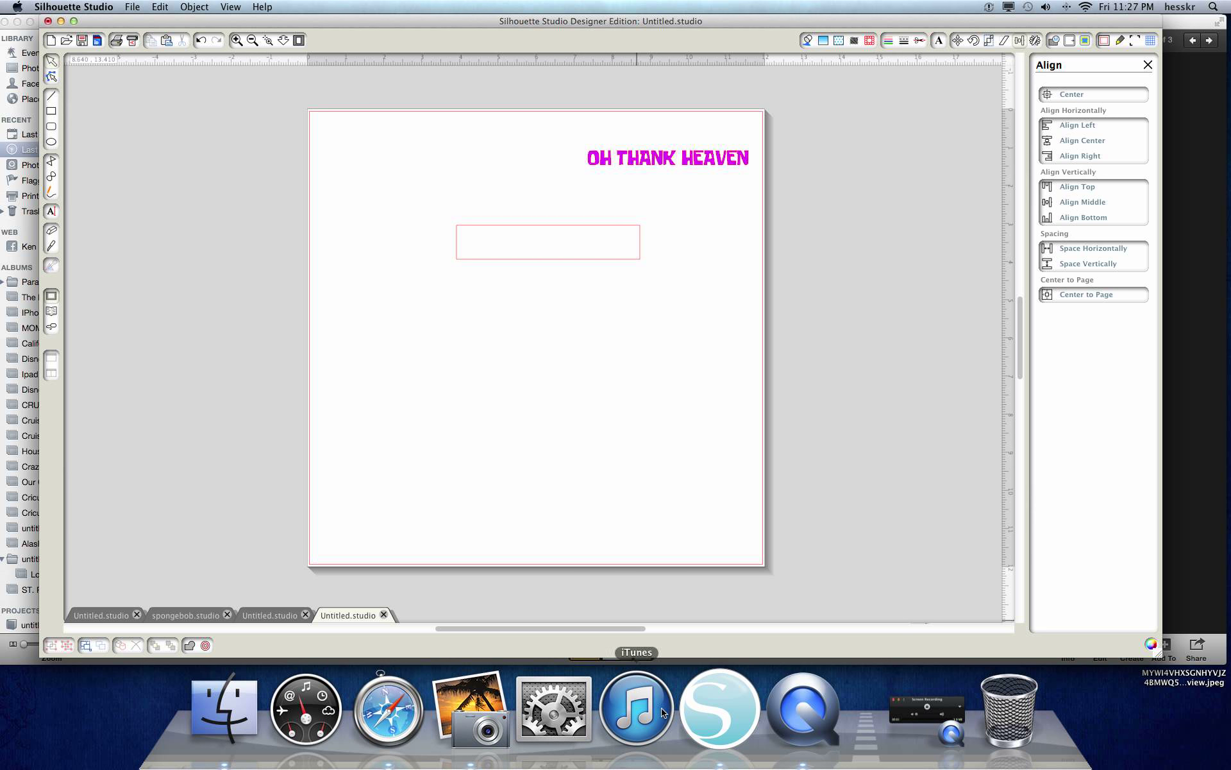
pyautogui.click(460, 702)
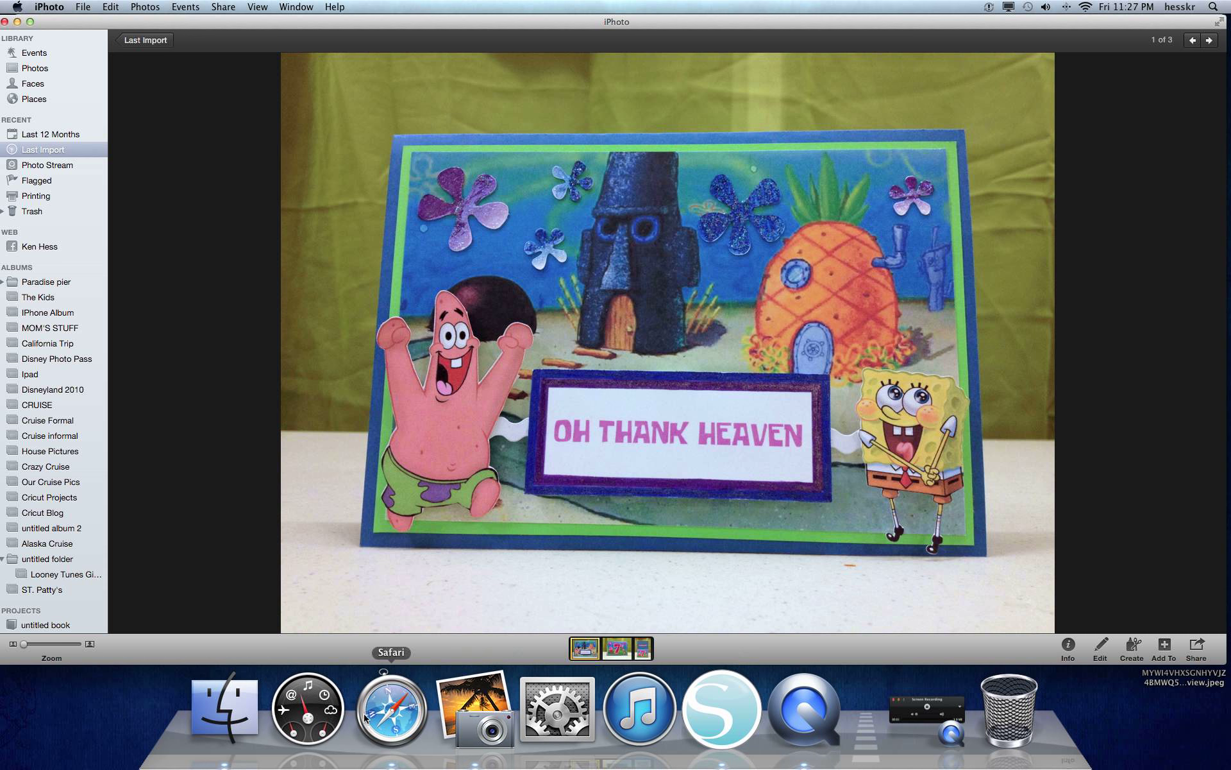
pyautogui.click(702, 715)
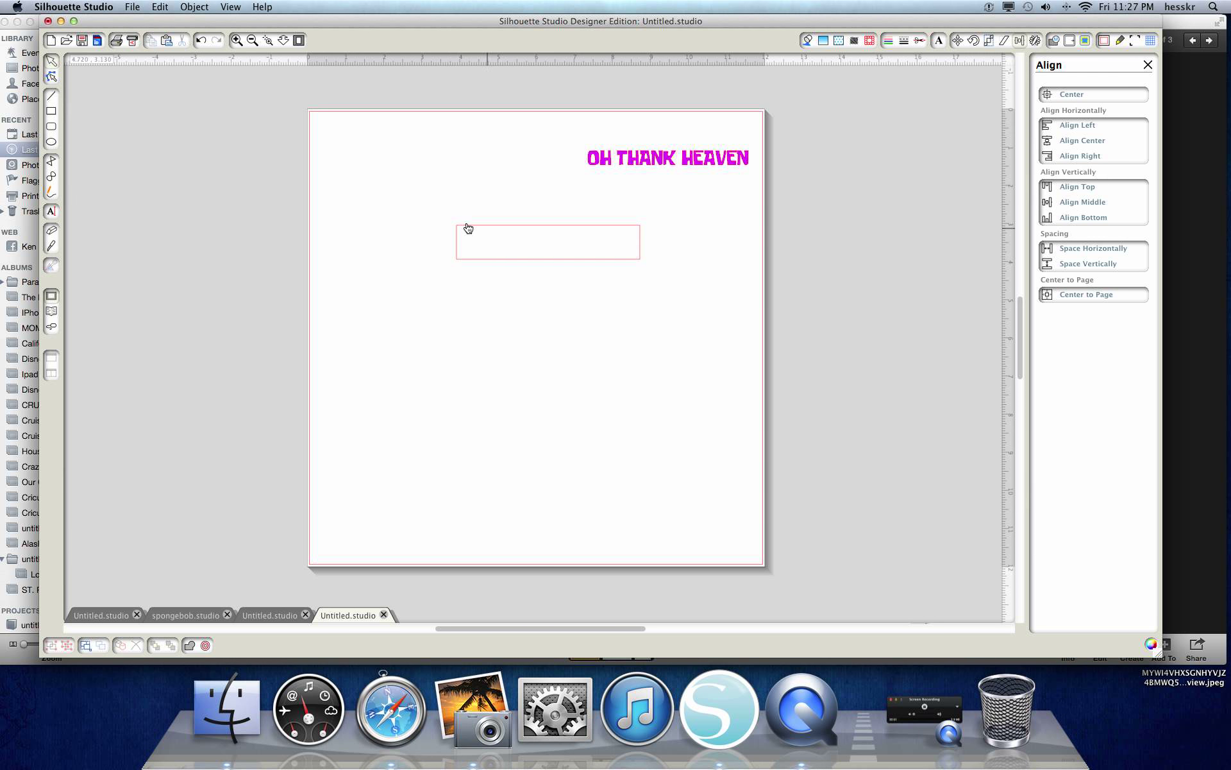
# Offset the empty rectangle outward by 0.220 in with square corners
pyautogui.moveTo(443, 211); pyautogui.dragTo(630, 221)
pyautogui.click(603, 230)
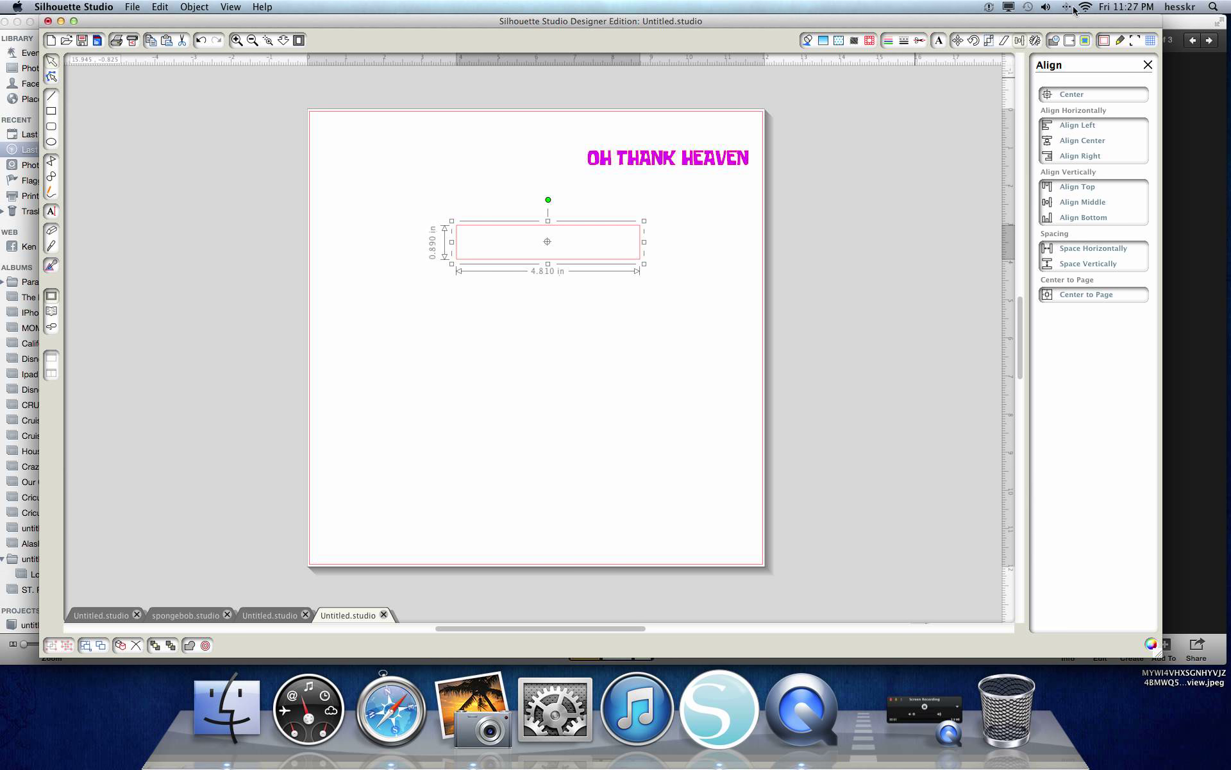
pyautogui.click(1070, 41)
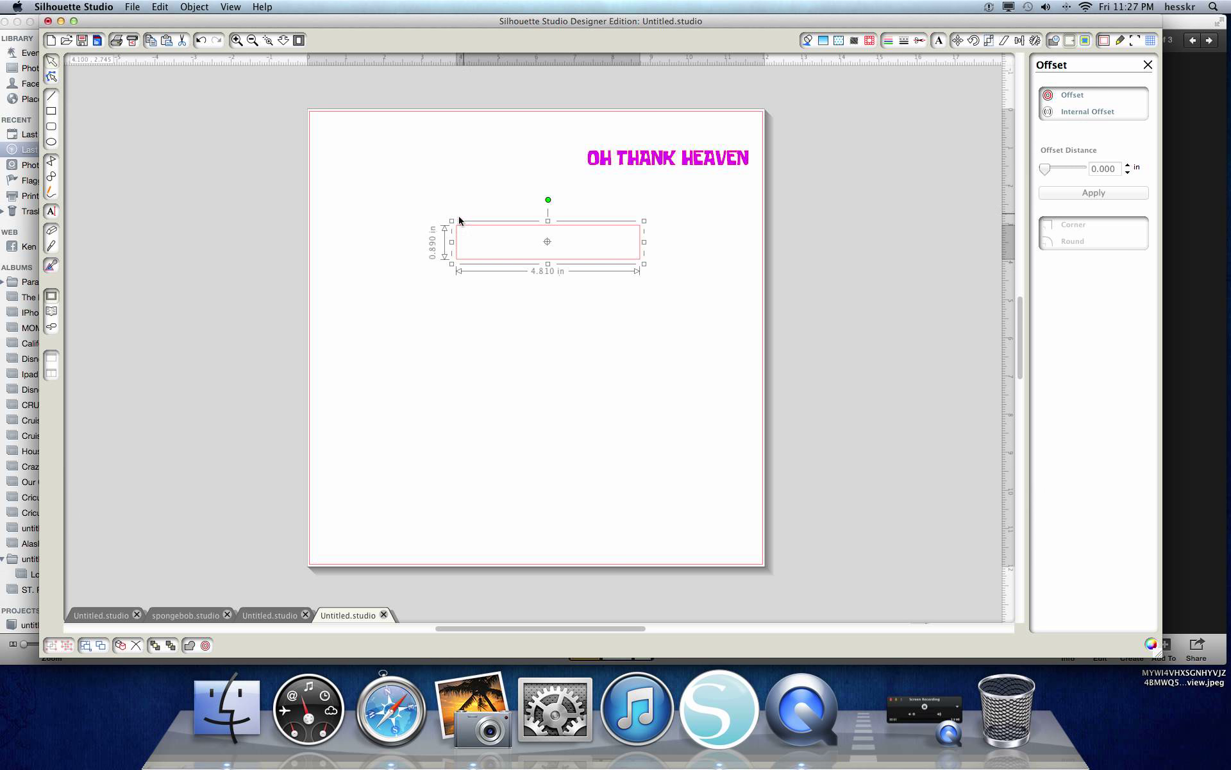
pyautogui.click(1073, 95)
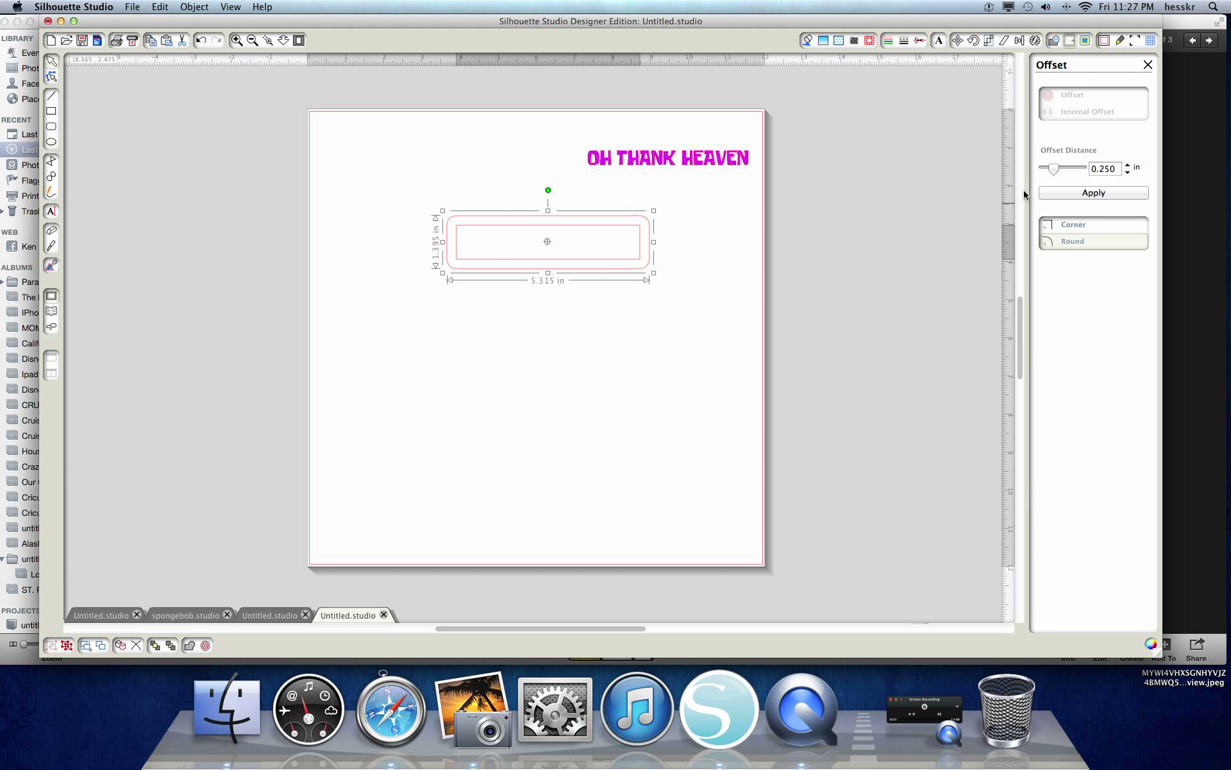
pyautogui.click(1069, 226)
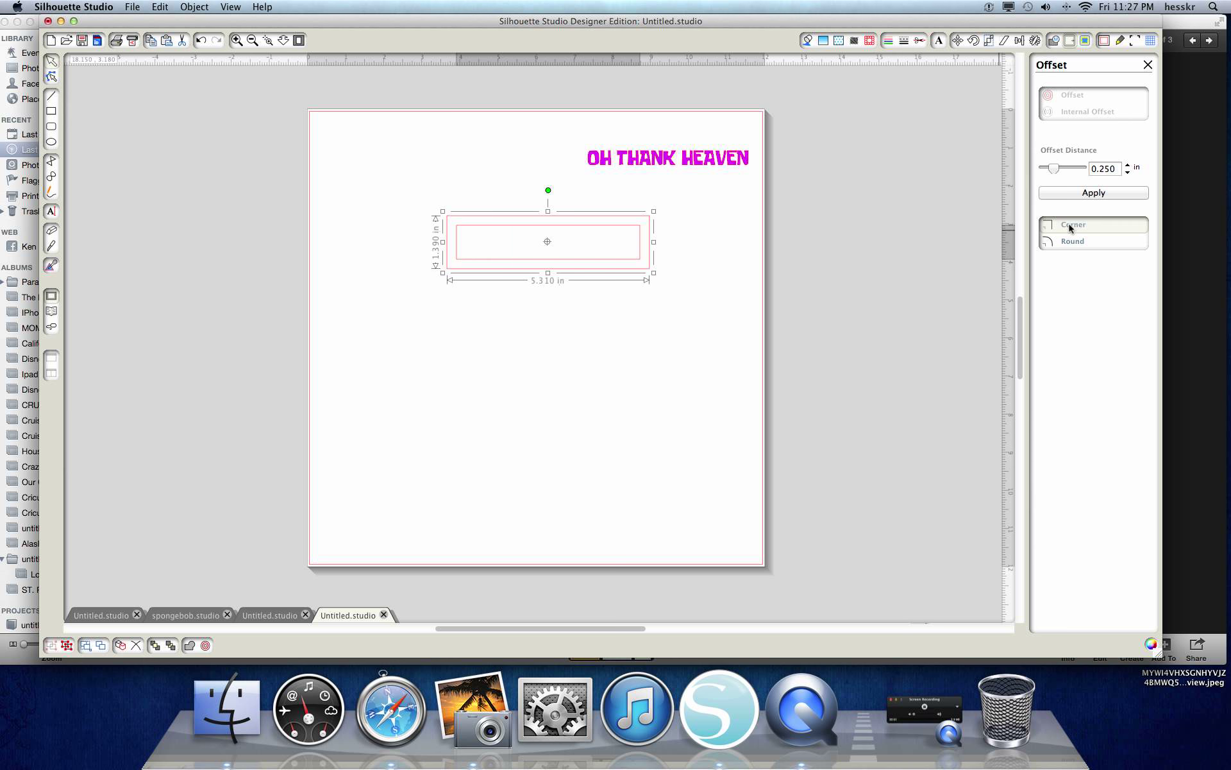
pyautogui.click(1128, 172)
pyautogui.click(1128, 172)
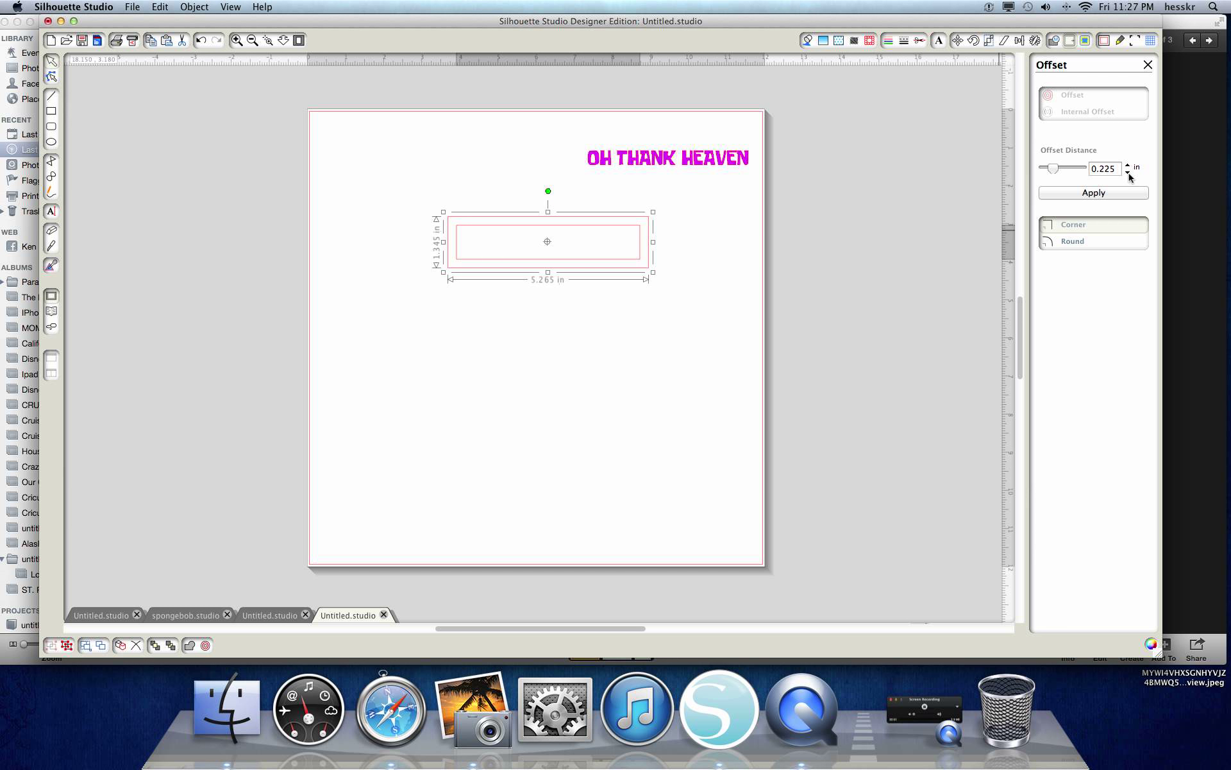
pyautogui.click(1128, 172)
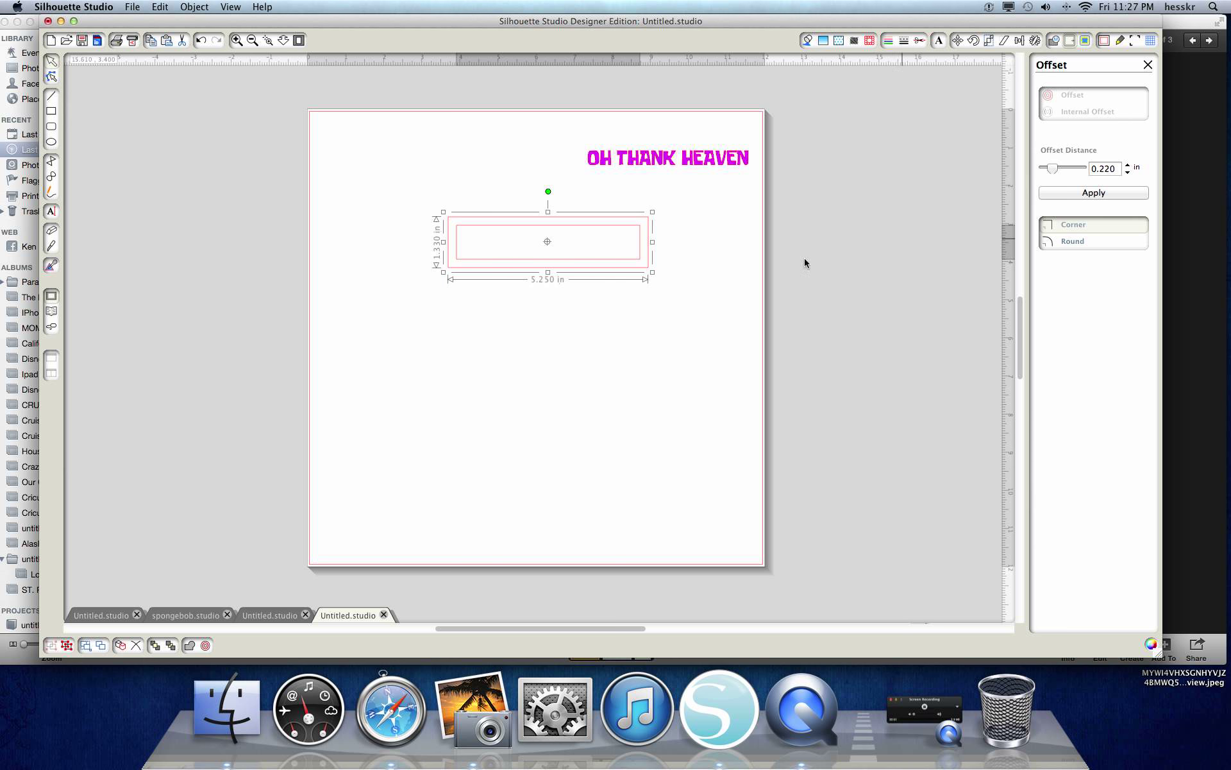
pyautogui.click(684, 323)
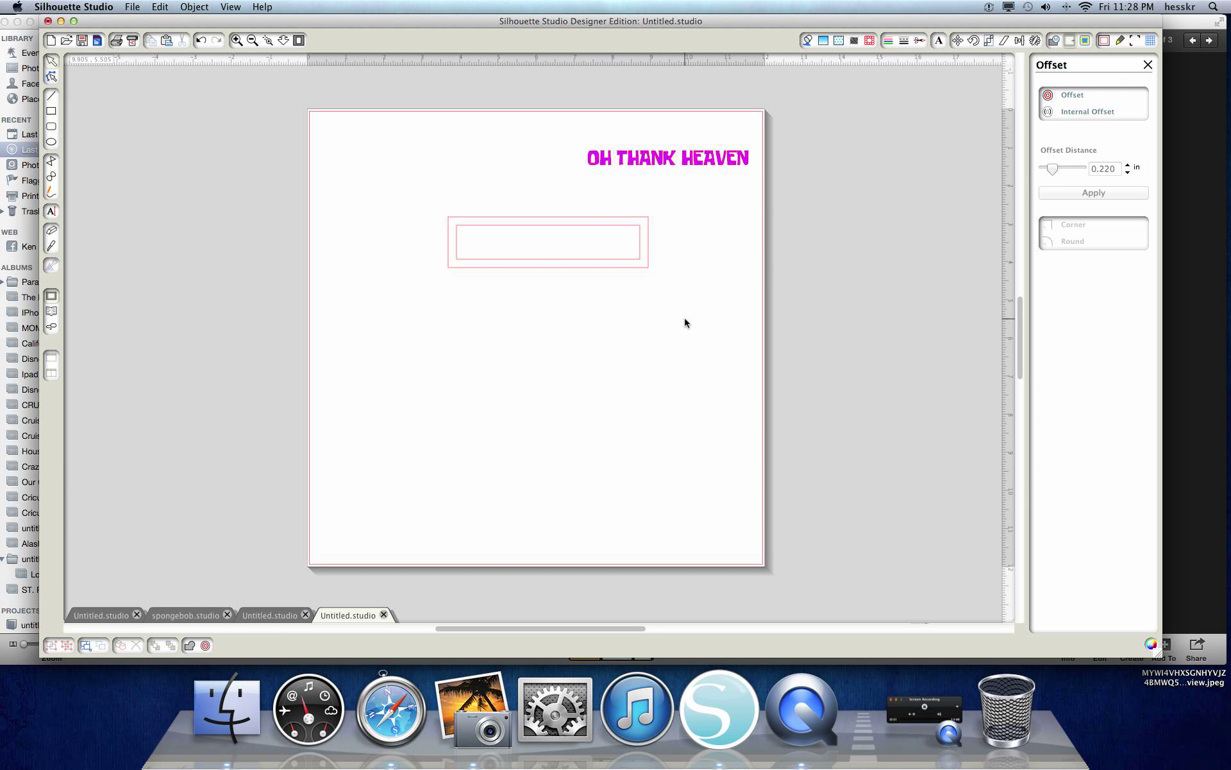
# Add a third, outermost outline by offsetting the larger rectangle outward by 0.220 in with square corners
pyautogui.click(557, 222)
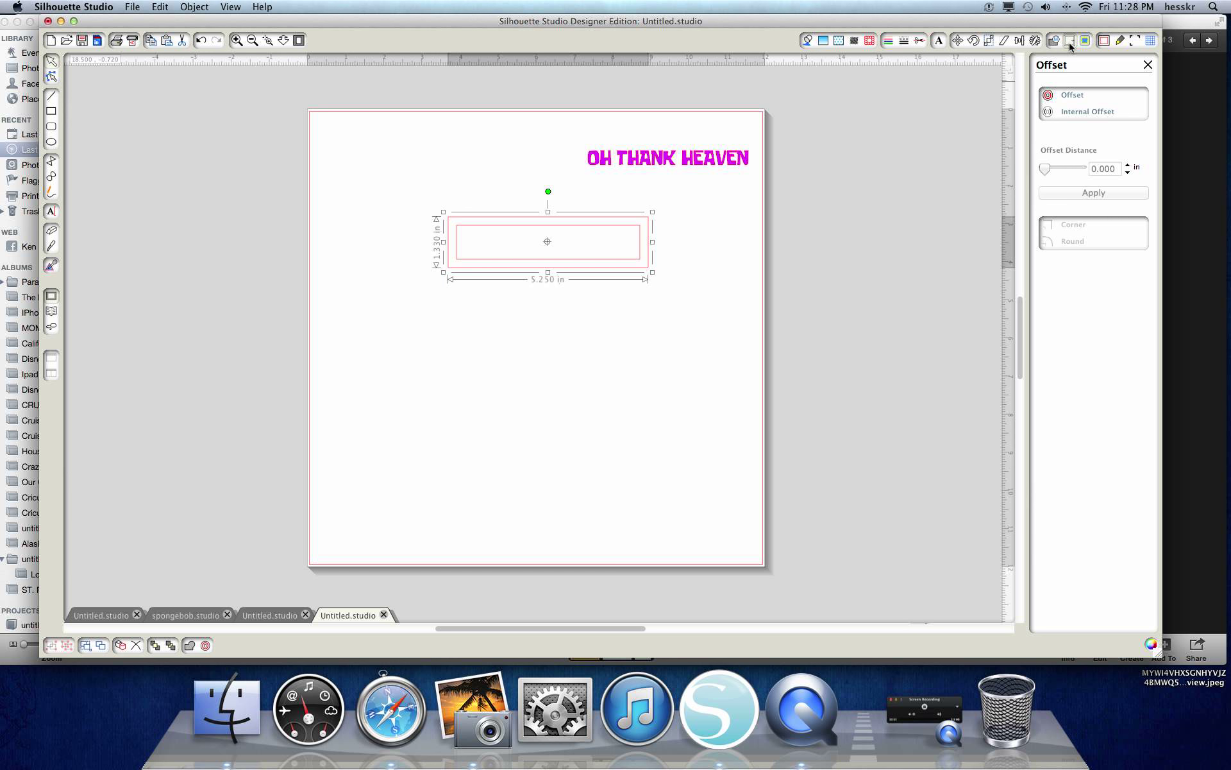
pyautogui.click(1072, 97)
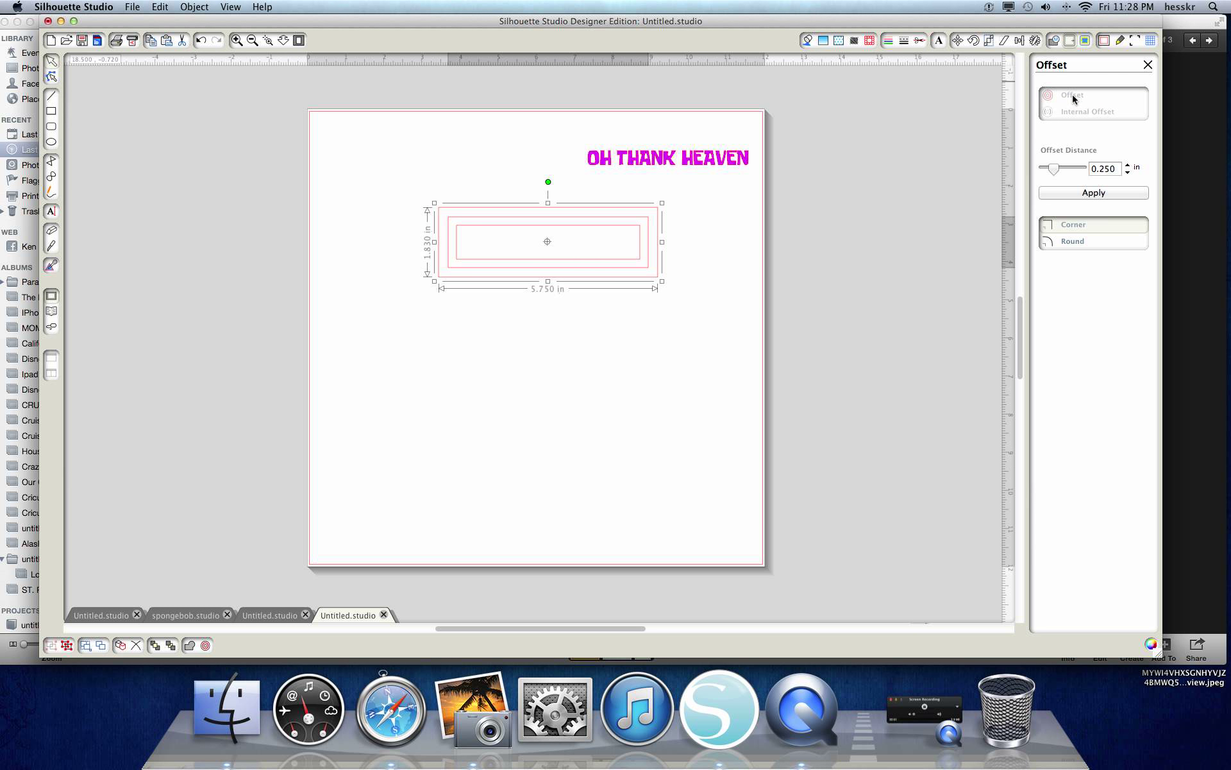
pyautogui.click(1128, 172)
pyautogui.click(1128, 172)
pyautogui.click(1128, 165)
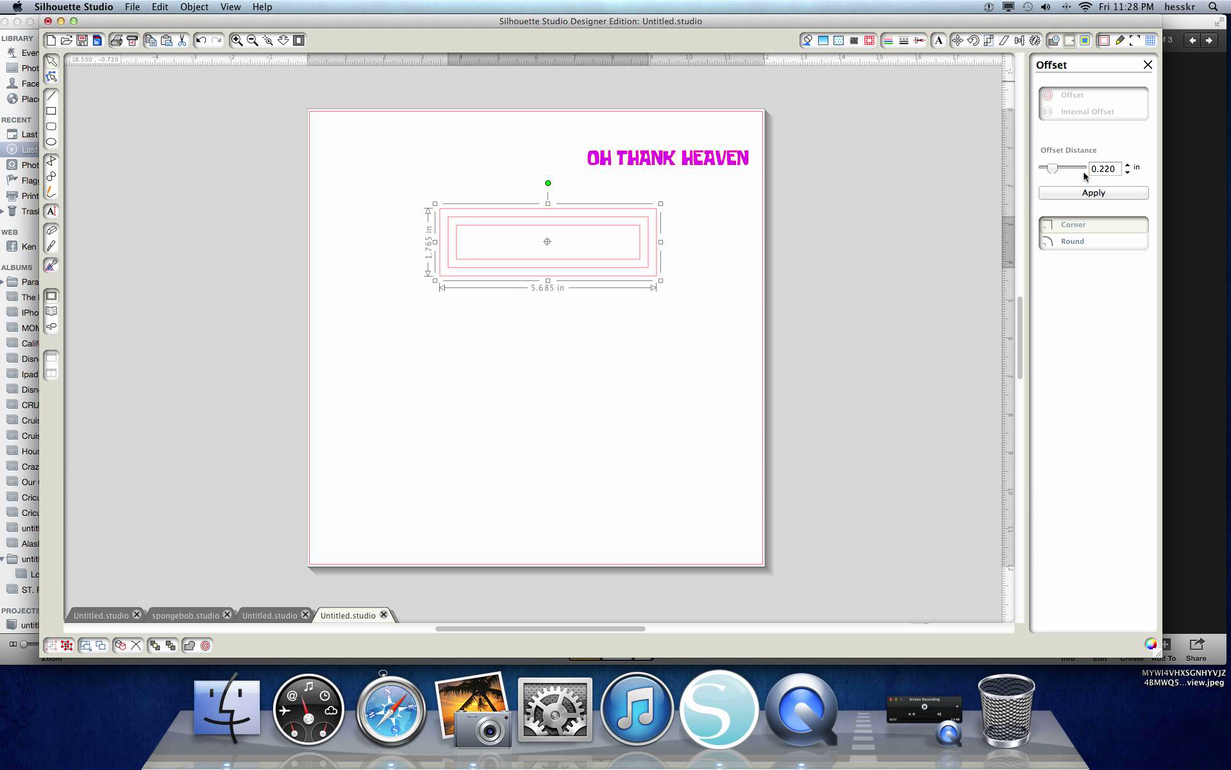
pyautogui.click(497, 290)
# Move the innermost rectangle off the page beside its right edge and fill it with white
pyautogui.moveTo(521, 235); pyautogui.dragTo(843, 248)
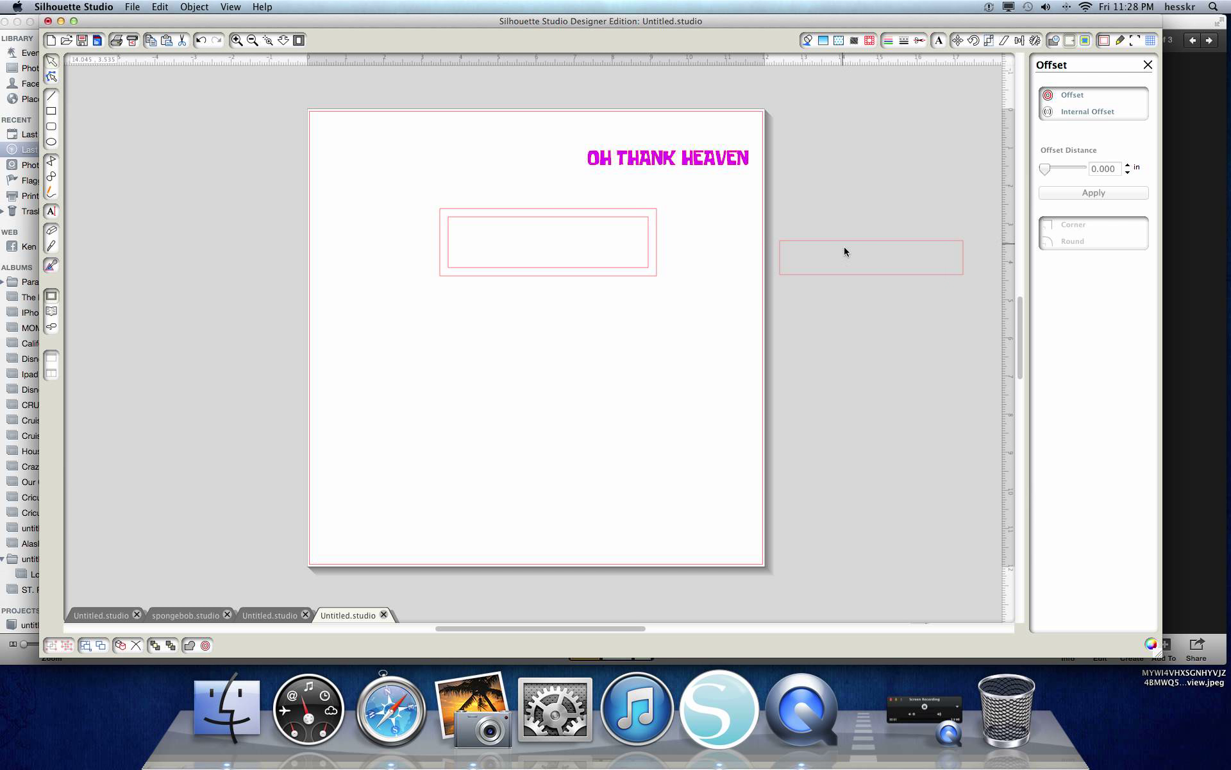
pyautogui.click(843, 248)
pyautogui.click(822, 41)
pyautogui.click(1129, 138)
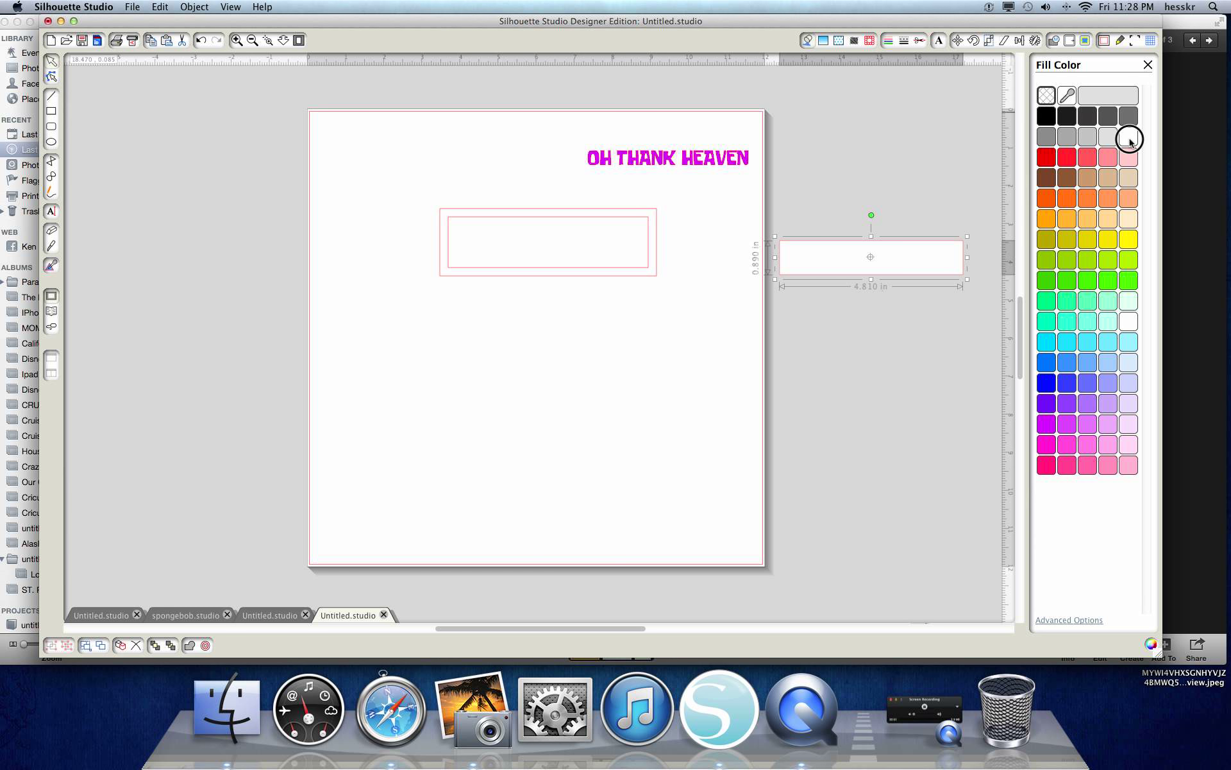
# Move the middle rectangle below the outermost one and fill it with purple, then fill the outermost rectangle with blue
pyautogui.moveTo(600, 225); pyautogui.dragTo(681, 352)
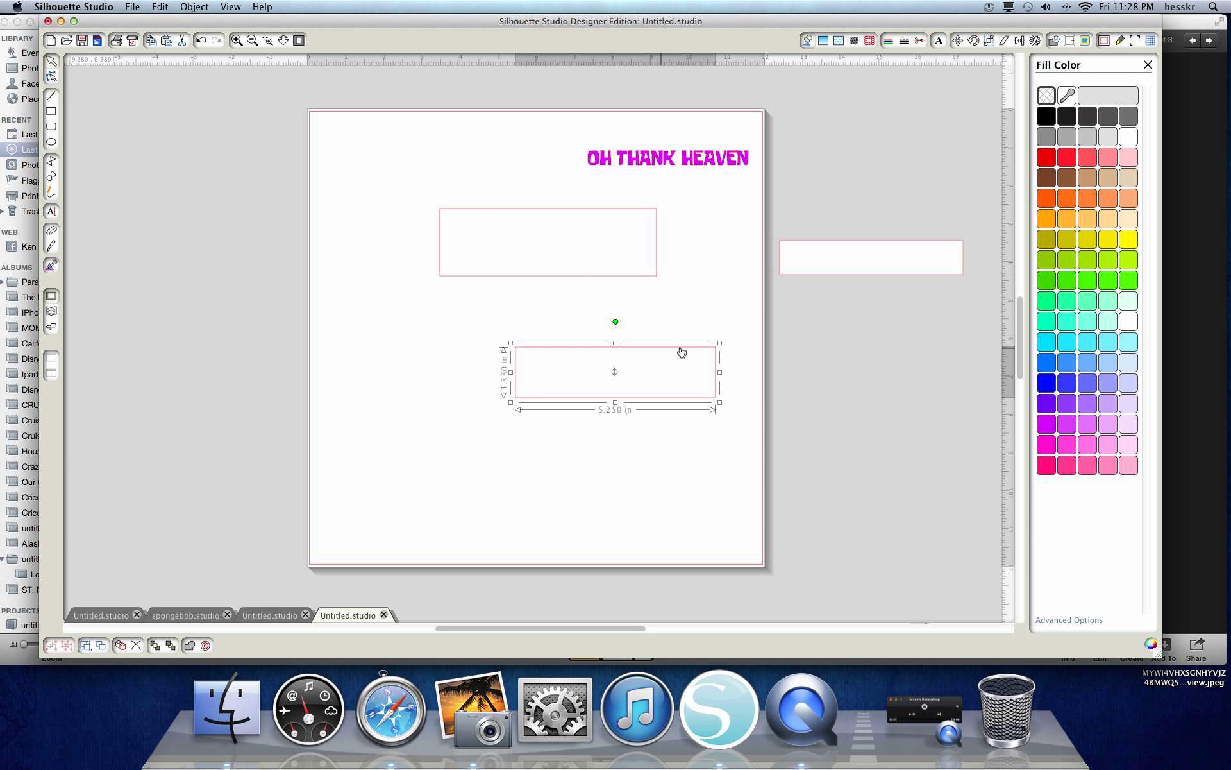
pyautogui.click(1066, 404)
pyautogui.click(655, 240)
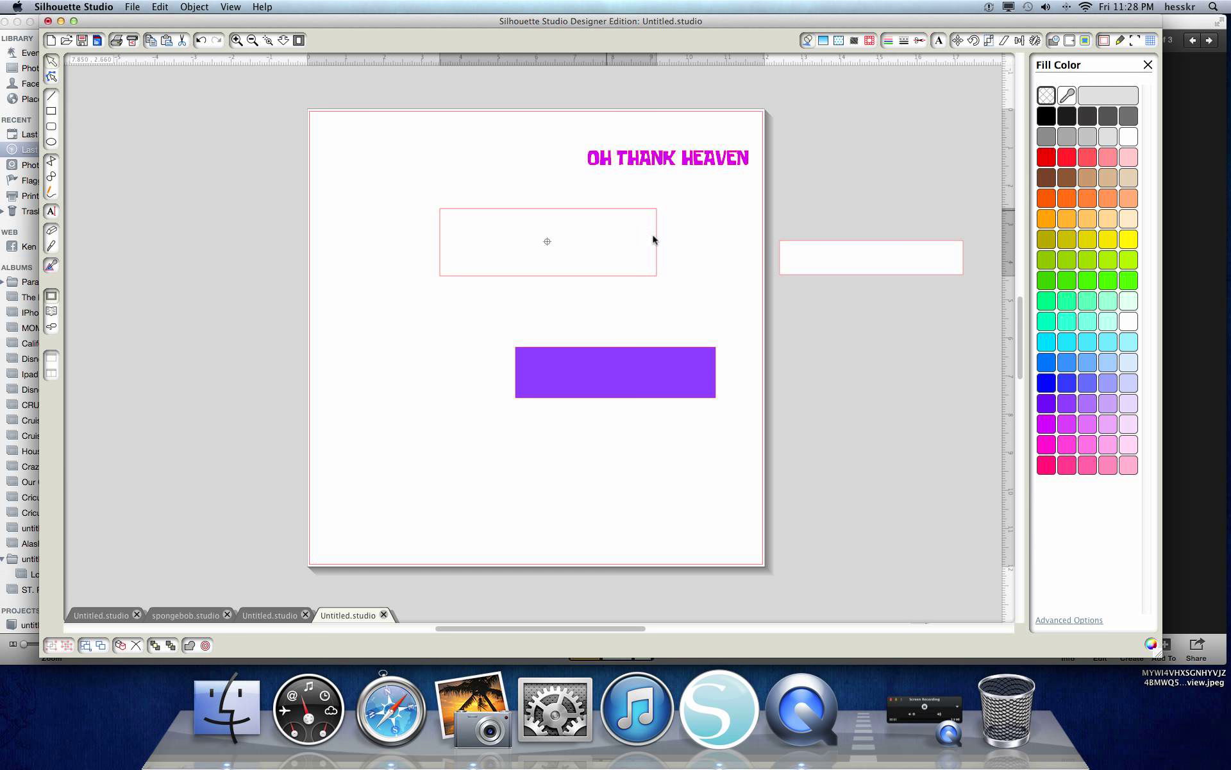
pyautogui.click(1048, 384)
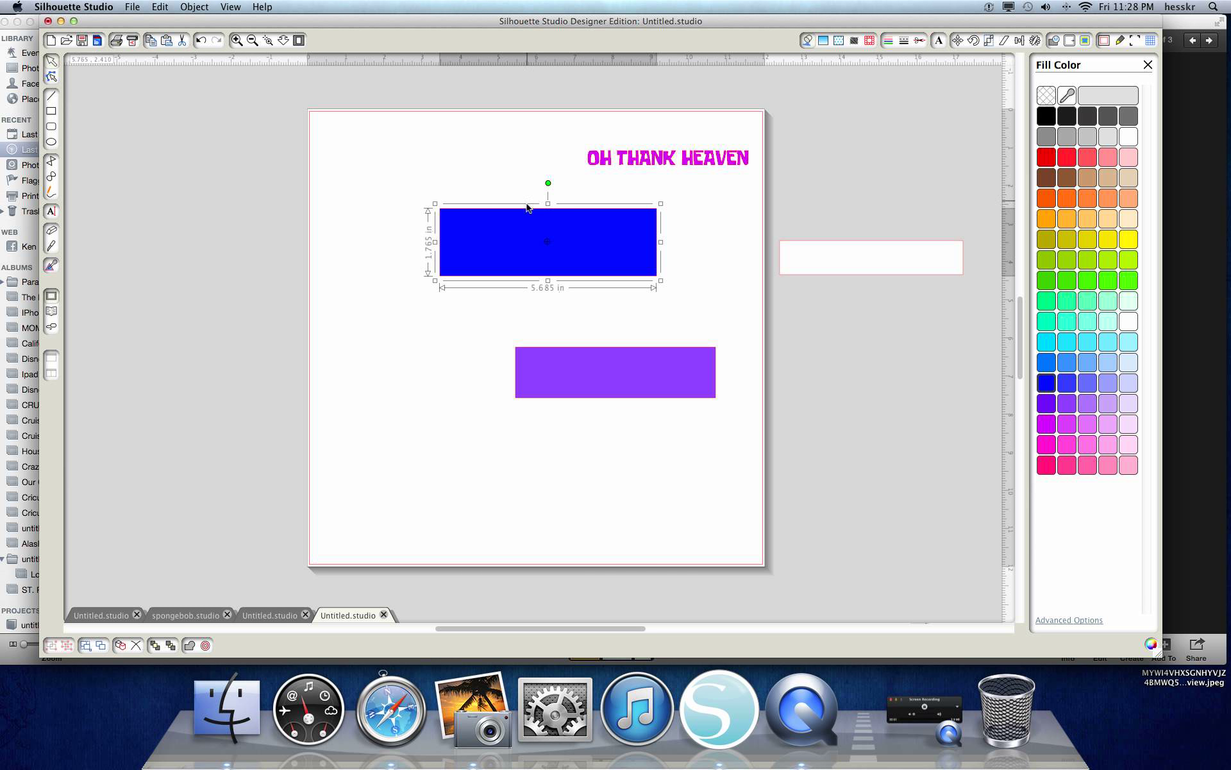
# Stack the blue, purple and white rectangles down the page's left side and place the text over the white one
pyautogui.moveTo(527, 213); pyautogui.dragTo(429, 173)
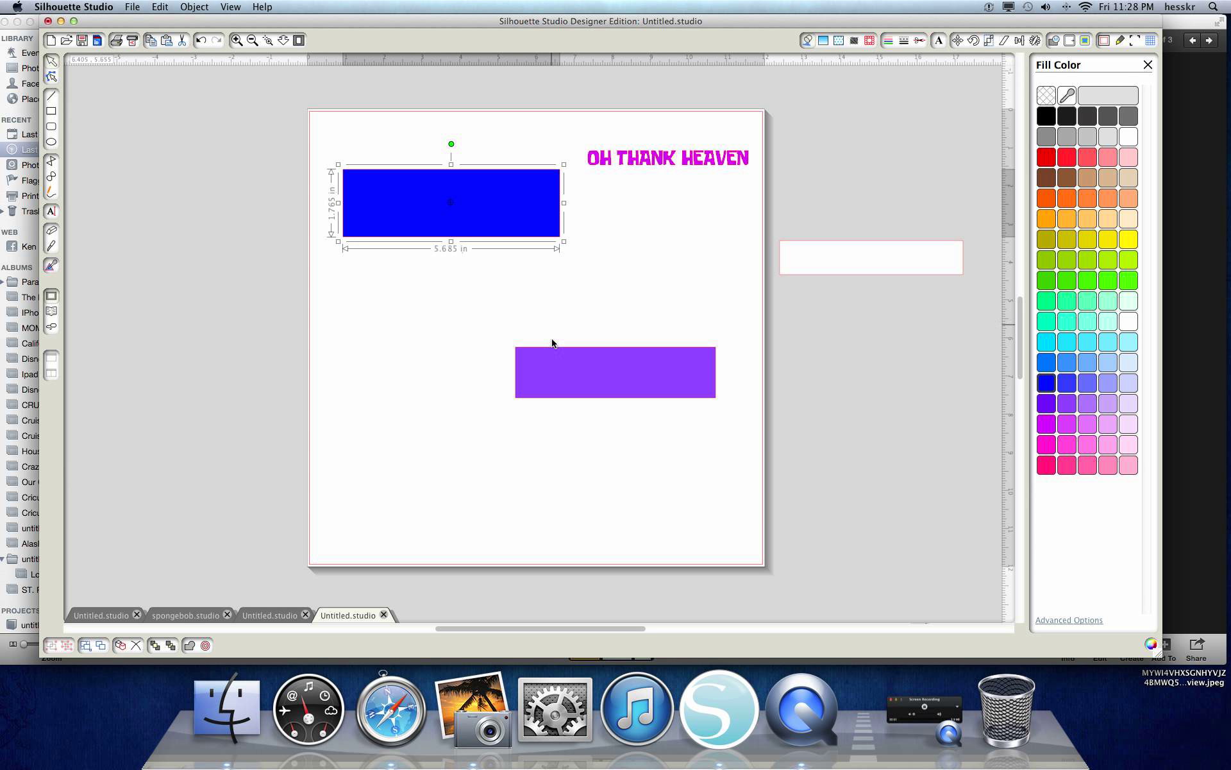
pyautogui.moveTo(555, 351); pyautogui.dragTo(384, 252)
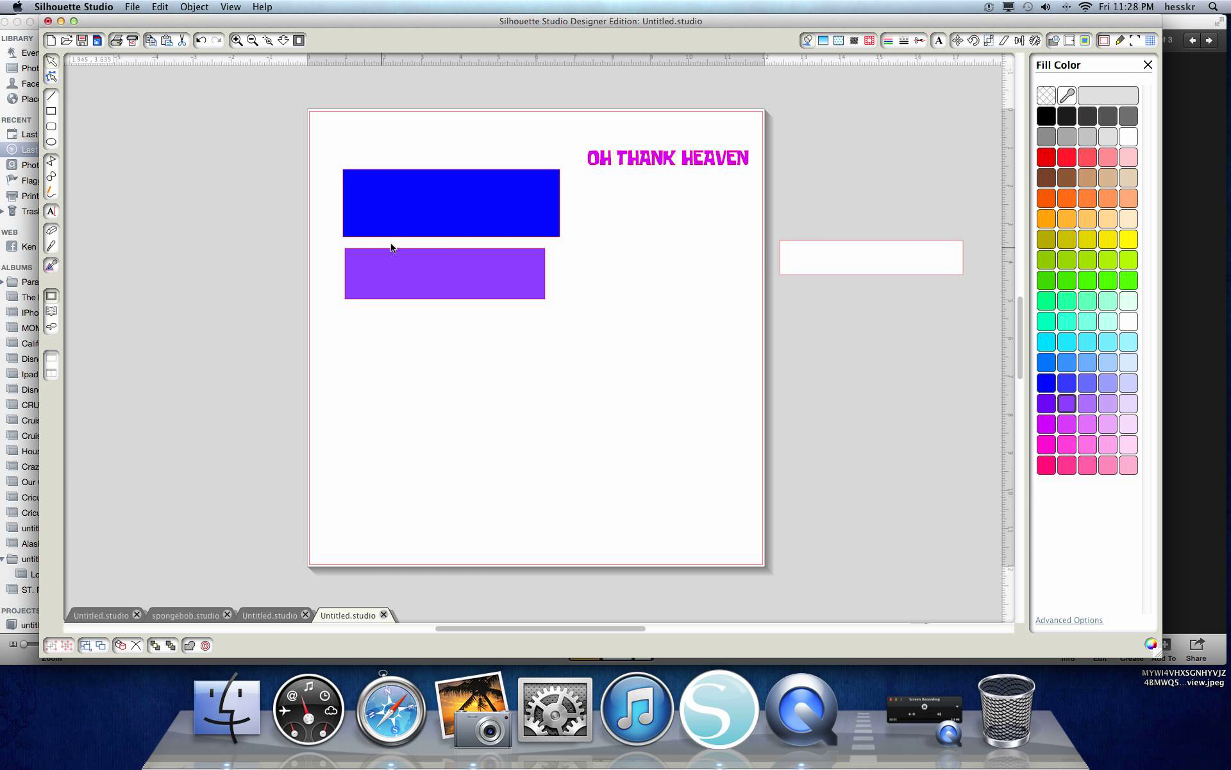
pyautogui.moveTo(856, 243); pyautogui.dragTo(431, 333)
pyautogui.moveTo(651, 171); pyautogui.dragTo(430, 351)
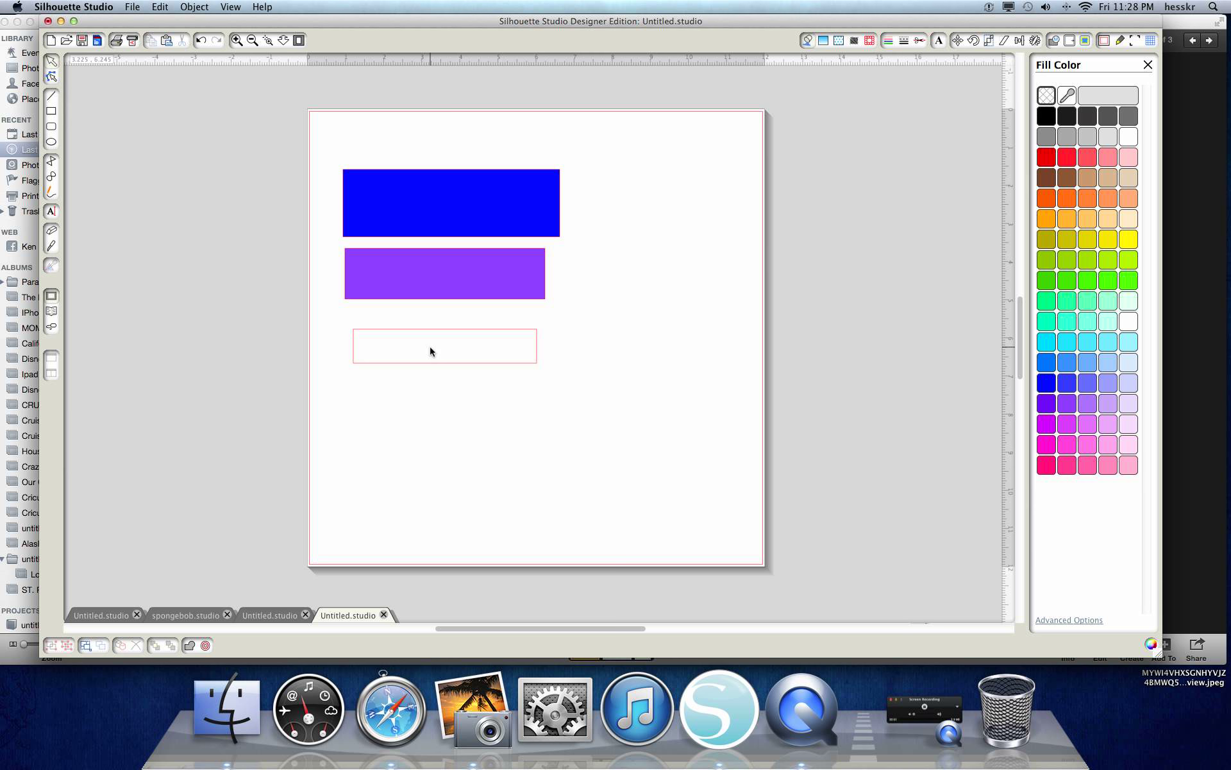
# Send the white rectangle to the back and bring the "OH THANK HEAVEN" text to the front
pyautogui.rightClick(430, 351)
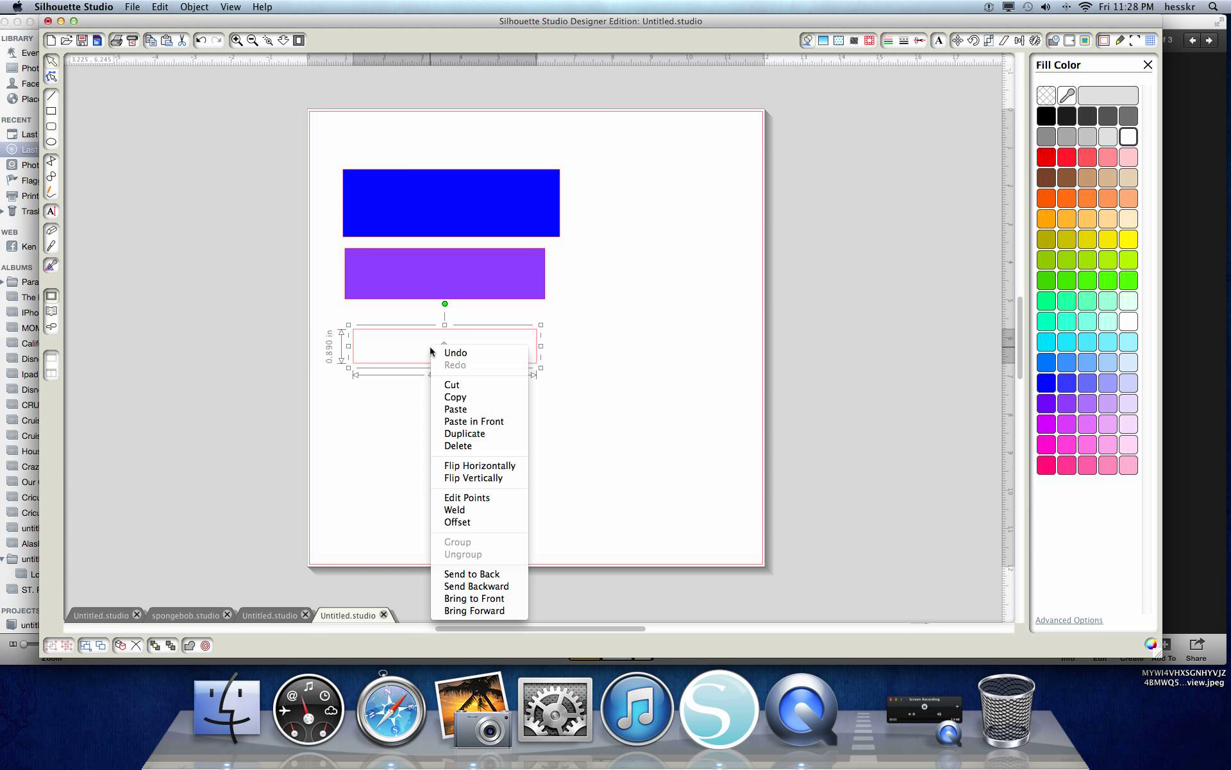
pyautogui.click(468, 574)
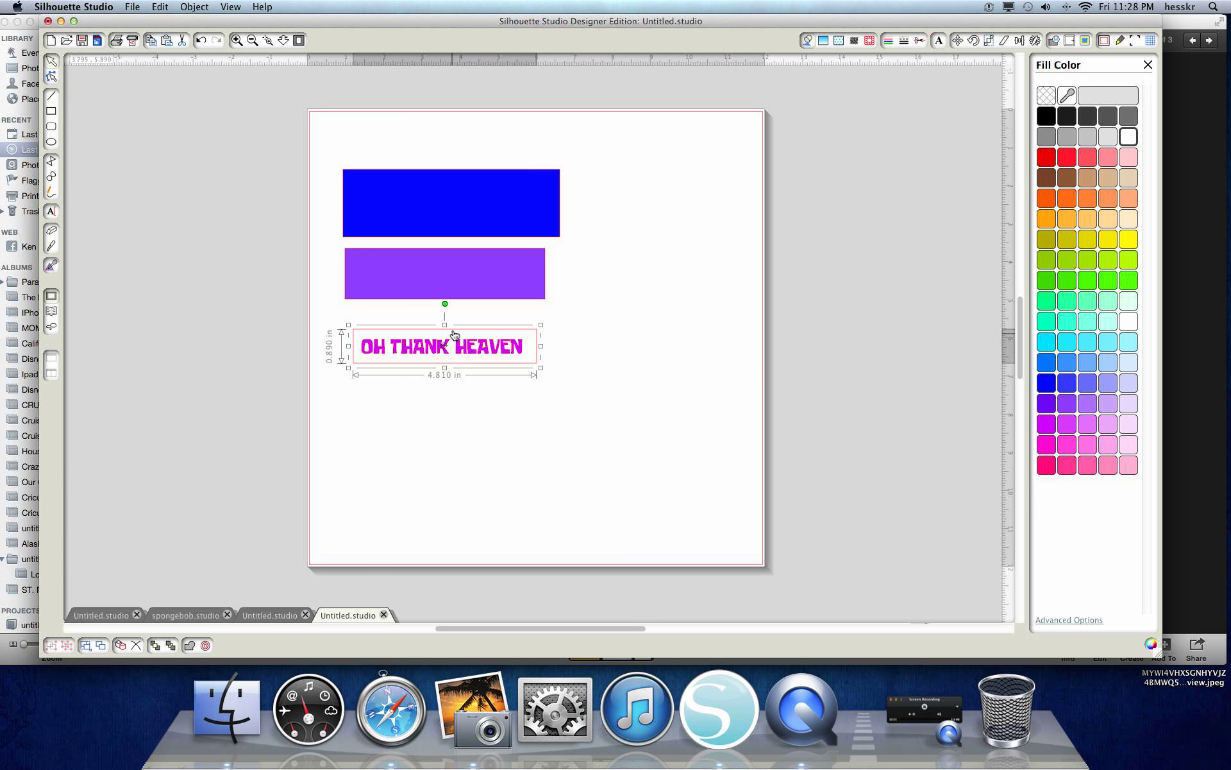
pyautogui.moveTo(452, 350)
pyautogui.mouseDown()
pyautogui.moveTo(449, 379)
pyautogui.moveTo(460, 354)
pyautogui.mouseUp()
pyautogui.rightClick(462, 348)
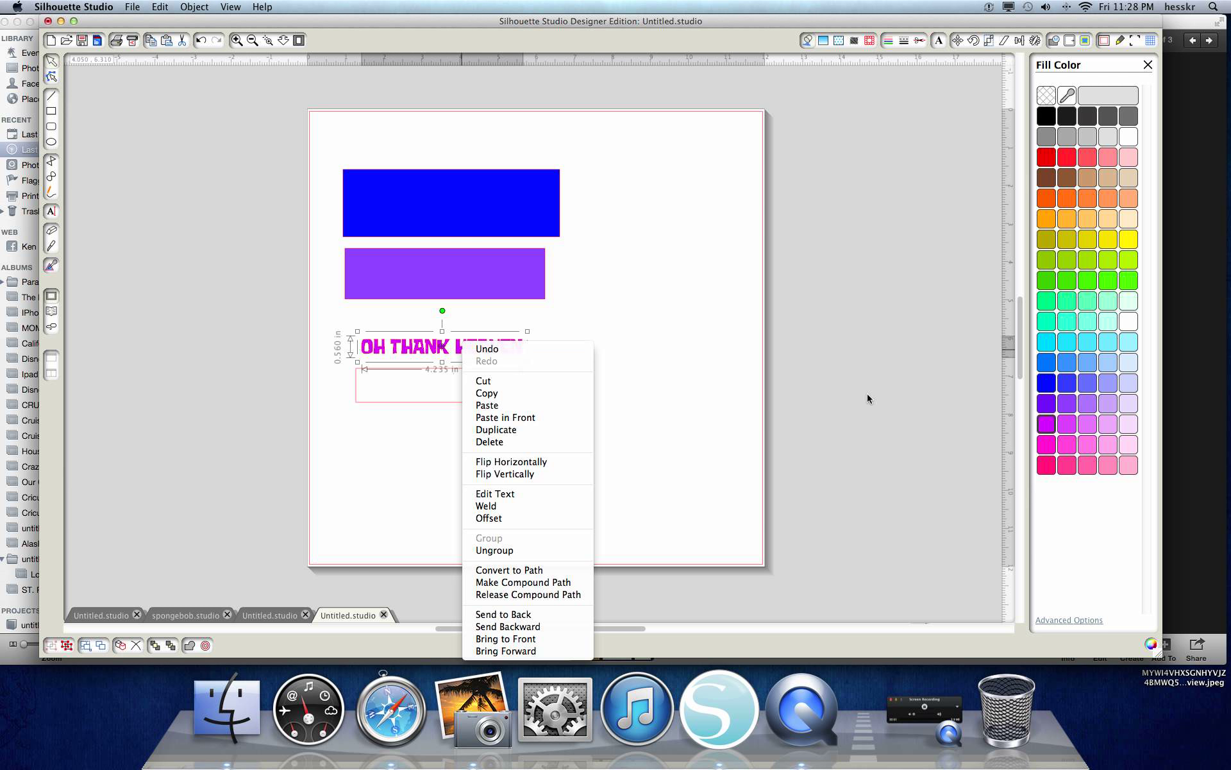
pyautogui.click(753, 393)
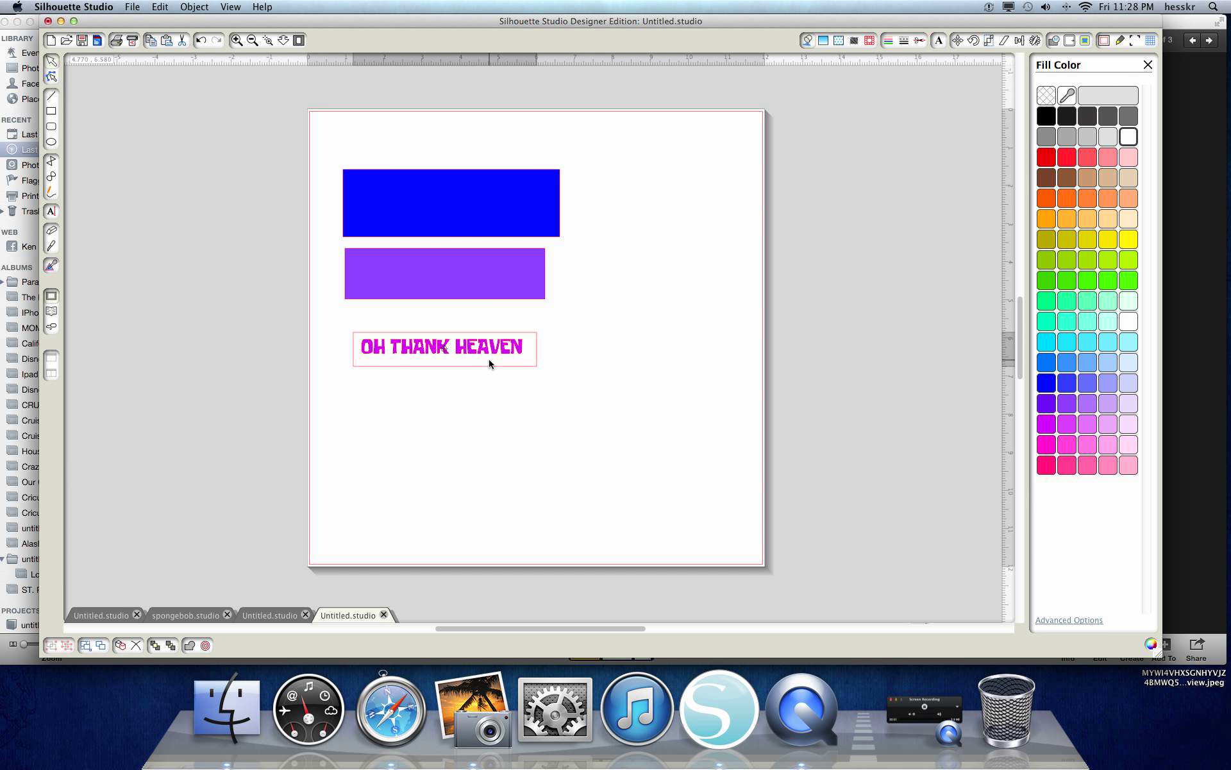
pyautogui.rightClick(486, 350)
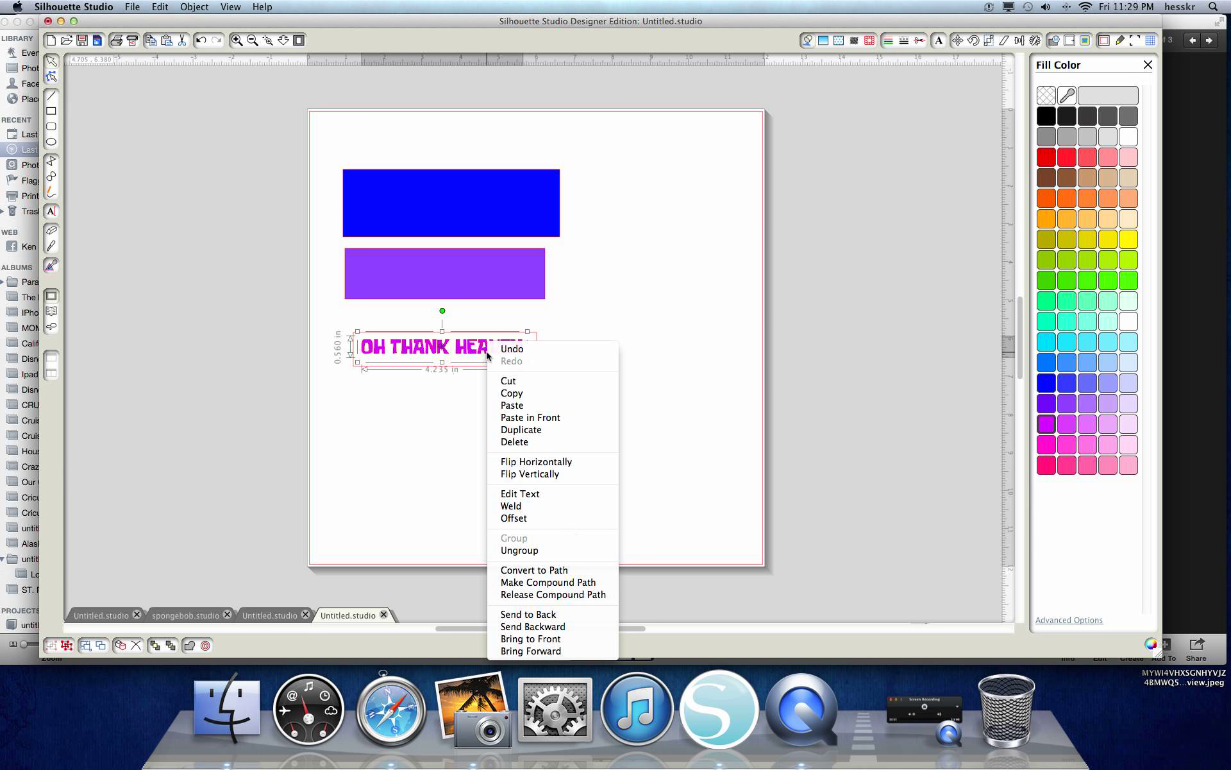
pyautogui.click(561, 639)
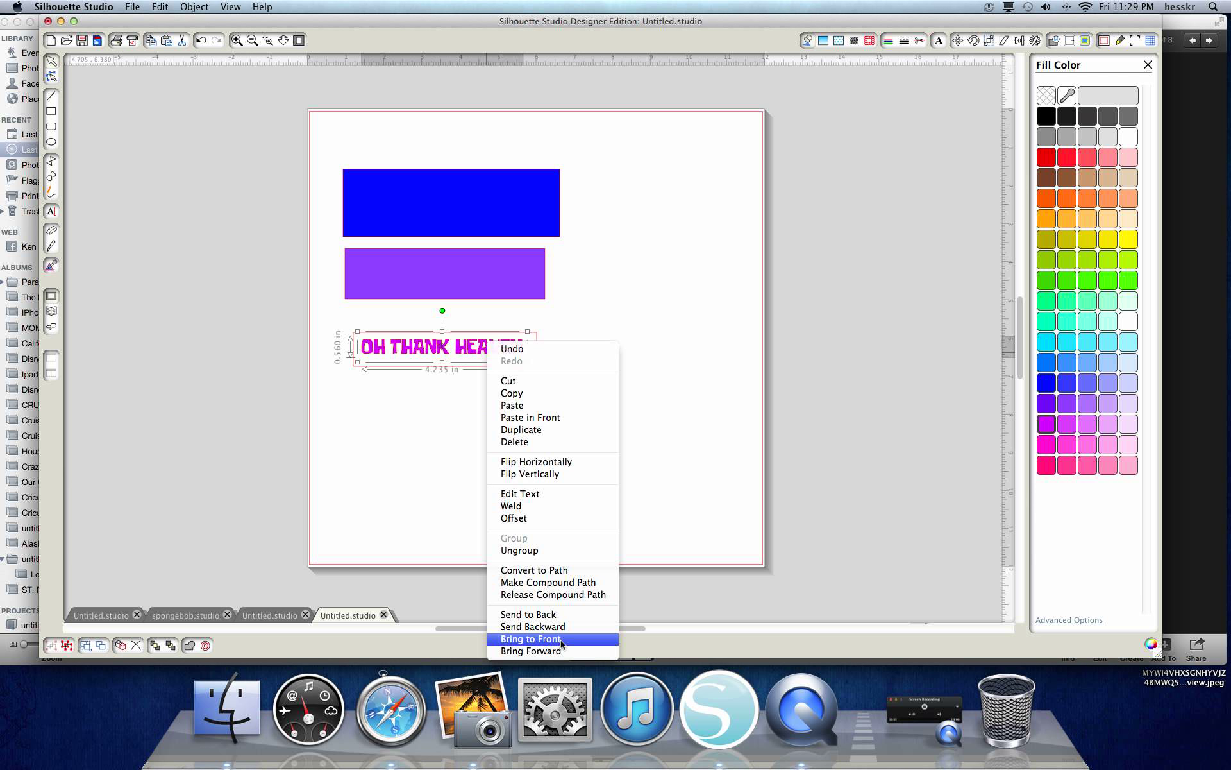
pyautogui.click(488, 352)
pyautogui.rightClick(488, 352)
pyautogui.click(529, 618)
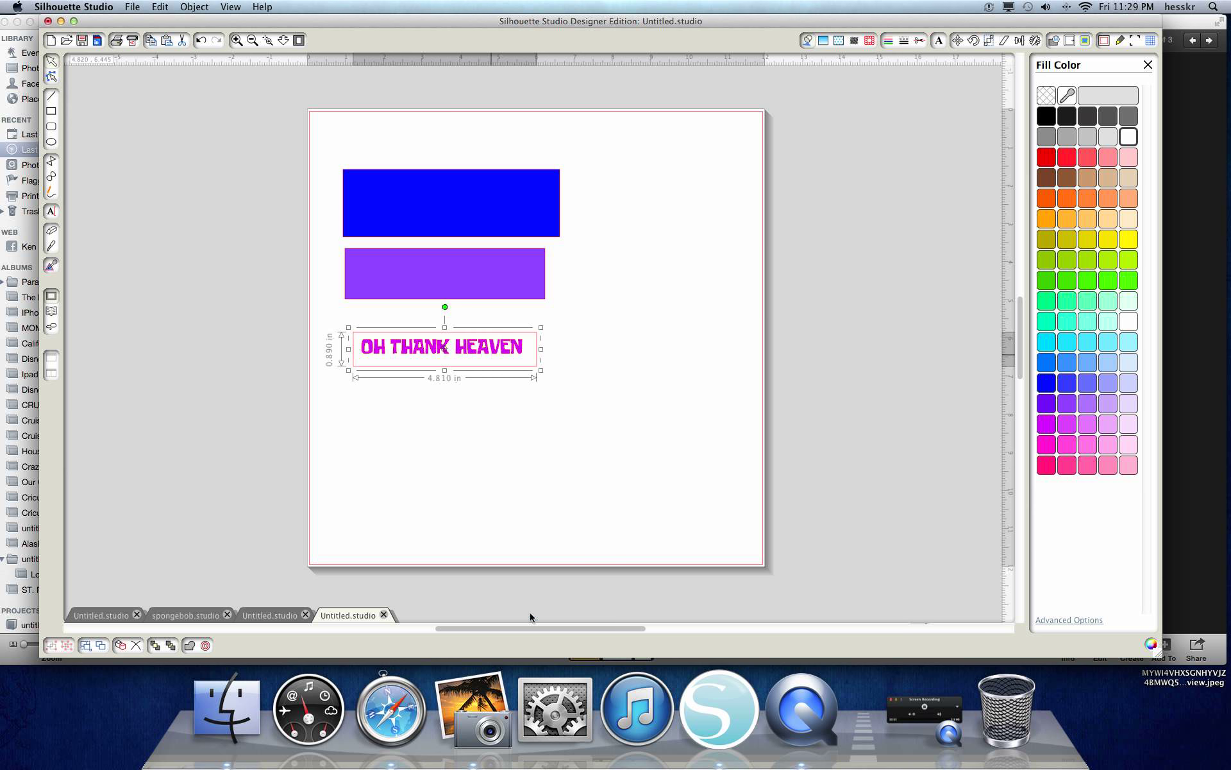
# Center the "OH THANK HEAVEN" text and the white rectangle on each other
pyautogui.moveTo(454, 350); pyautogui.dragTo(456, 346)
pyautogui.click(434, 500)
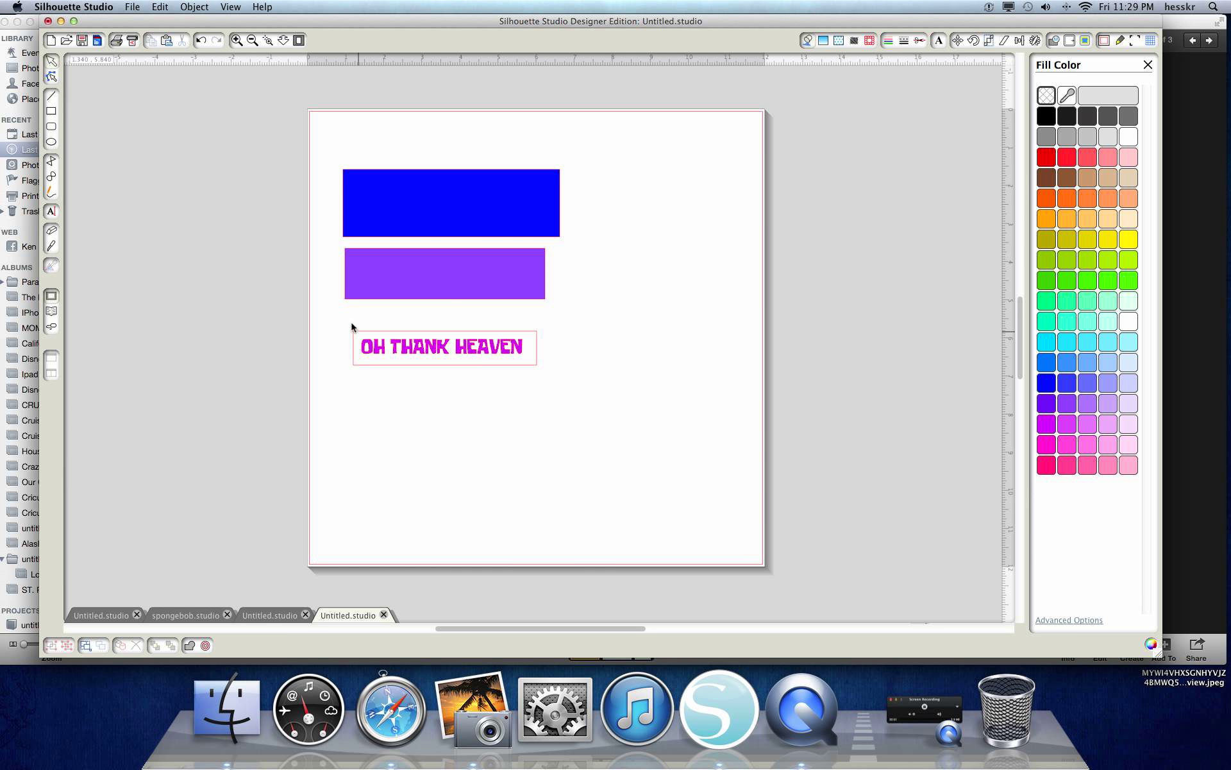
pyautogui.moveTo(357, 318); pyautogui.dragTo(574, 382)
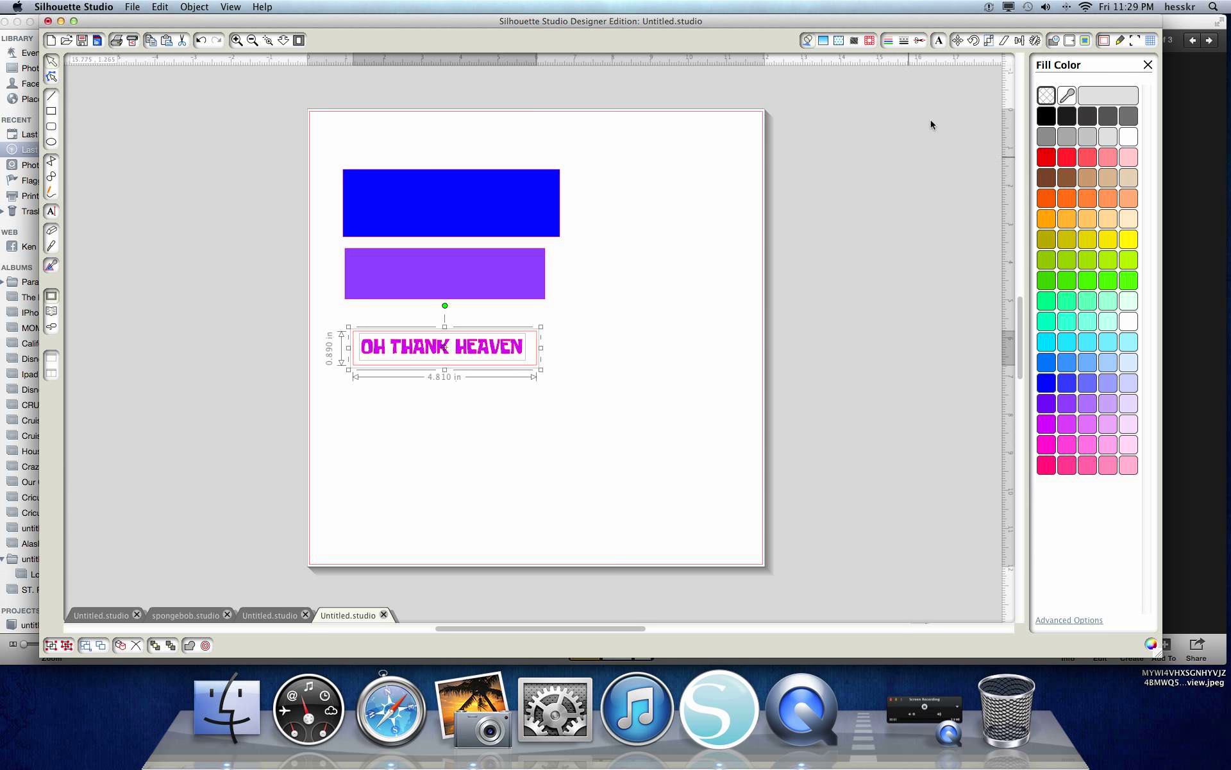
pyautogui.click(1021, 41)
pyautogui.click(1093, 96)
pyautogui.click(678, 427)
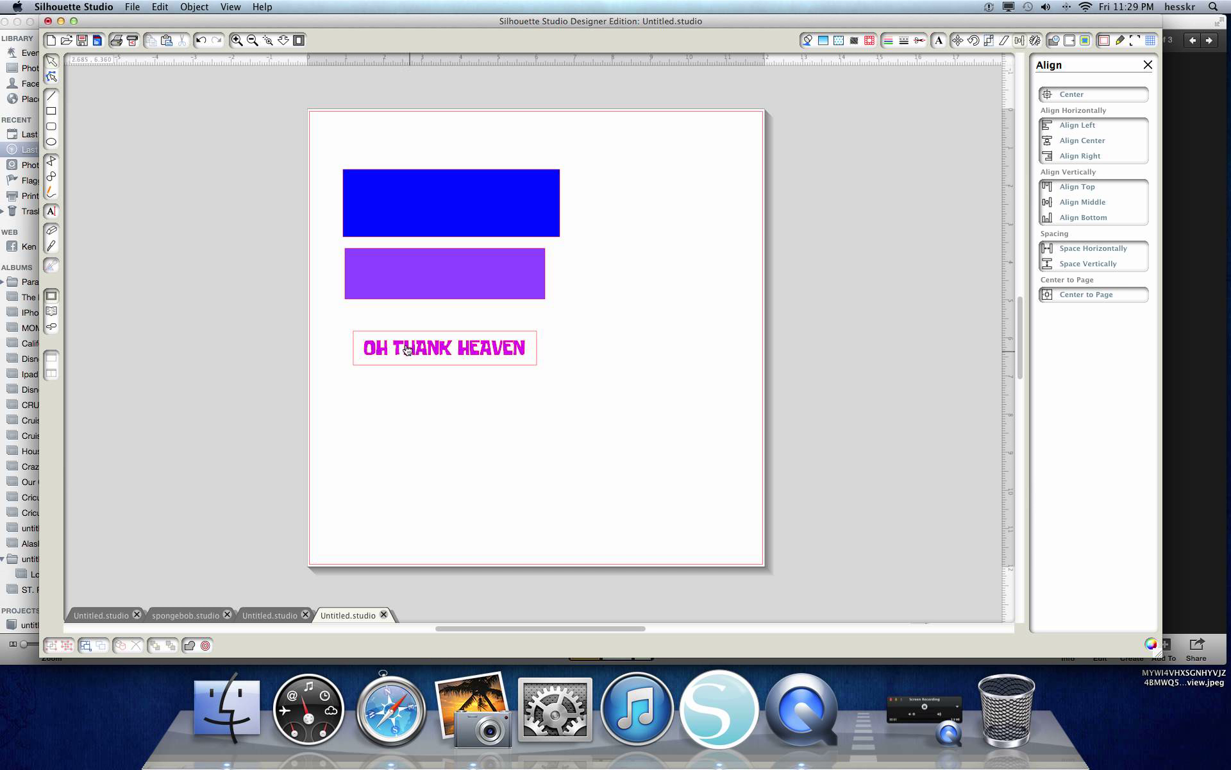
# Group the "OH THANK HEAVEN" text with its white rectangle and move the group slightly up toward the purple rectangle
pyautogui.moveTo(340, 319); pyautogui.dragTo(577, 402)
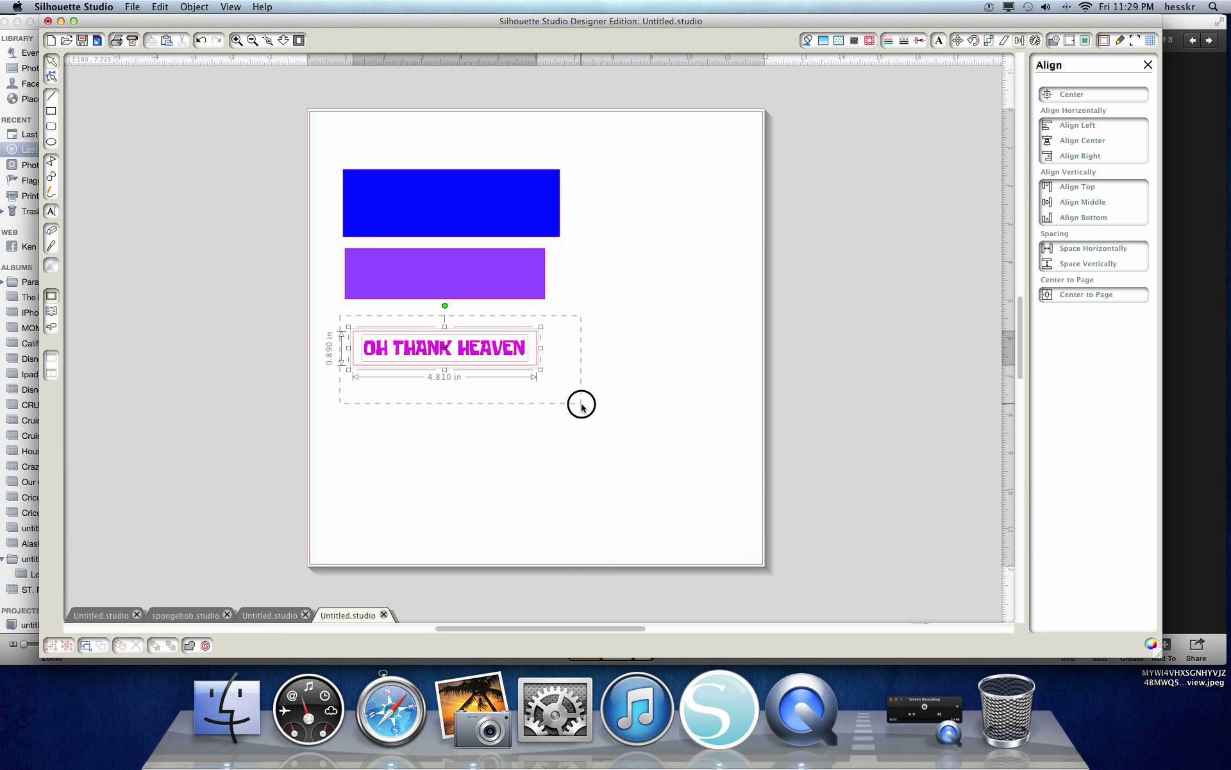
pyautogui.rightClick(482, 372)
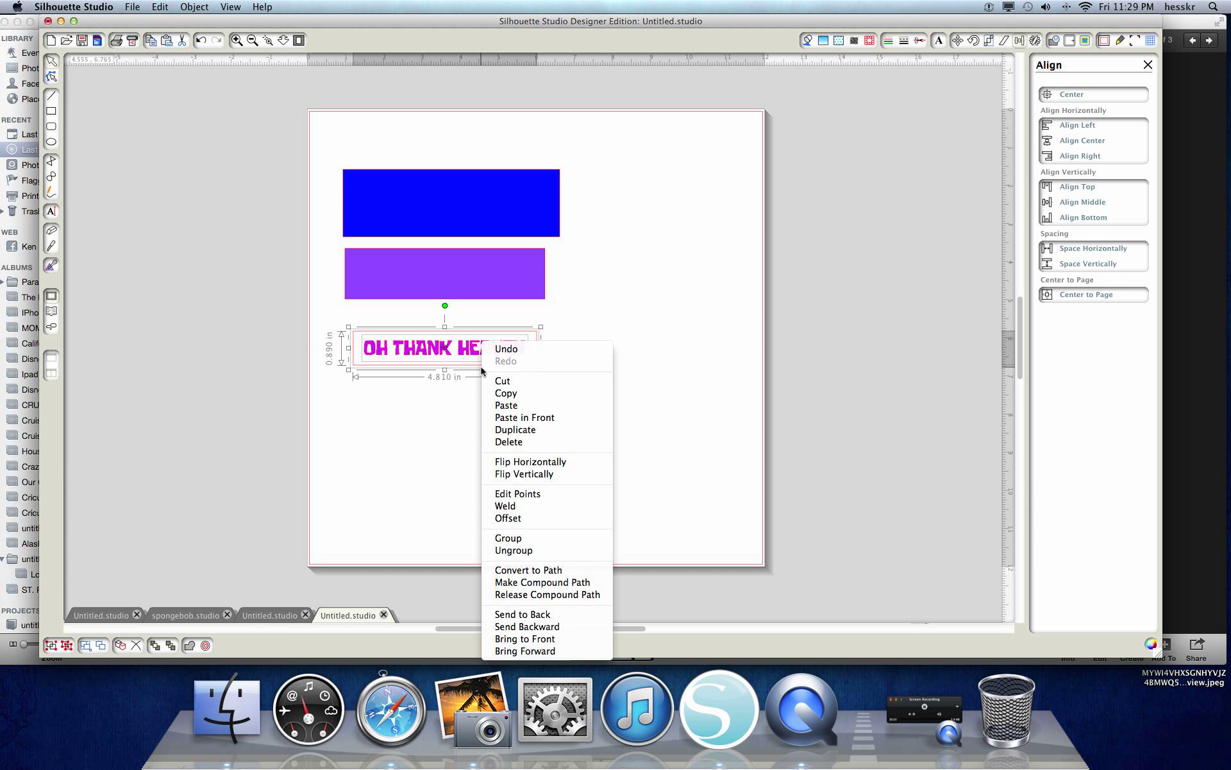
pyautogui.click(533, 539)
pyautogui.click(462, 436)
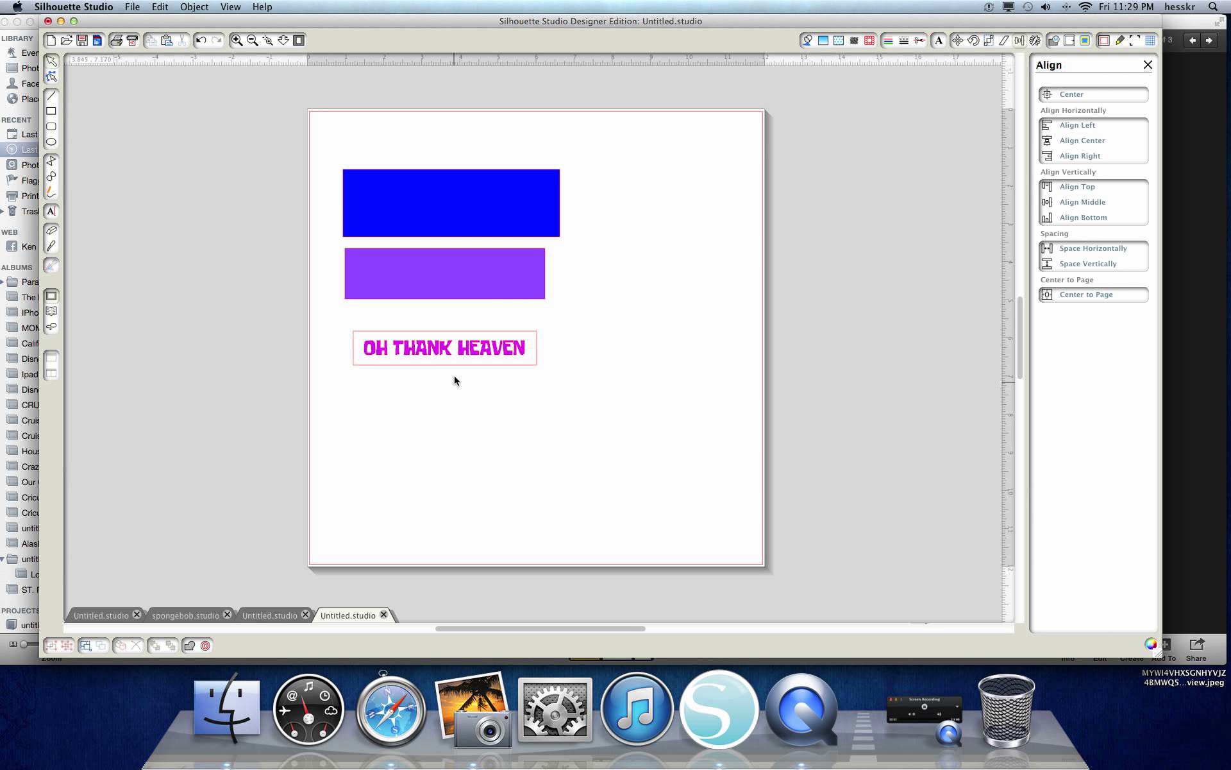
pyautogui.moveTo(454, 357)
pyautogui.mouseDown()
pyautogui.moveTo(484, 349)
pyautogui.moveTo(460, 361)
pyautogui.moveTo(451, 347)
pyautogui.mouseUp()
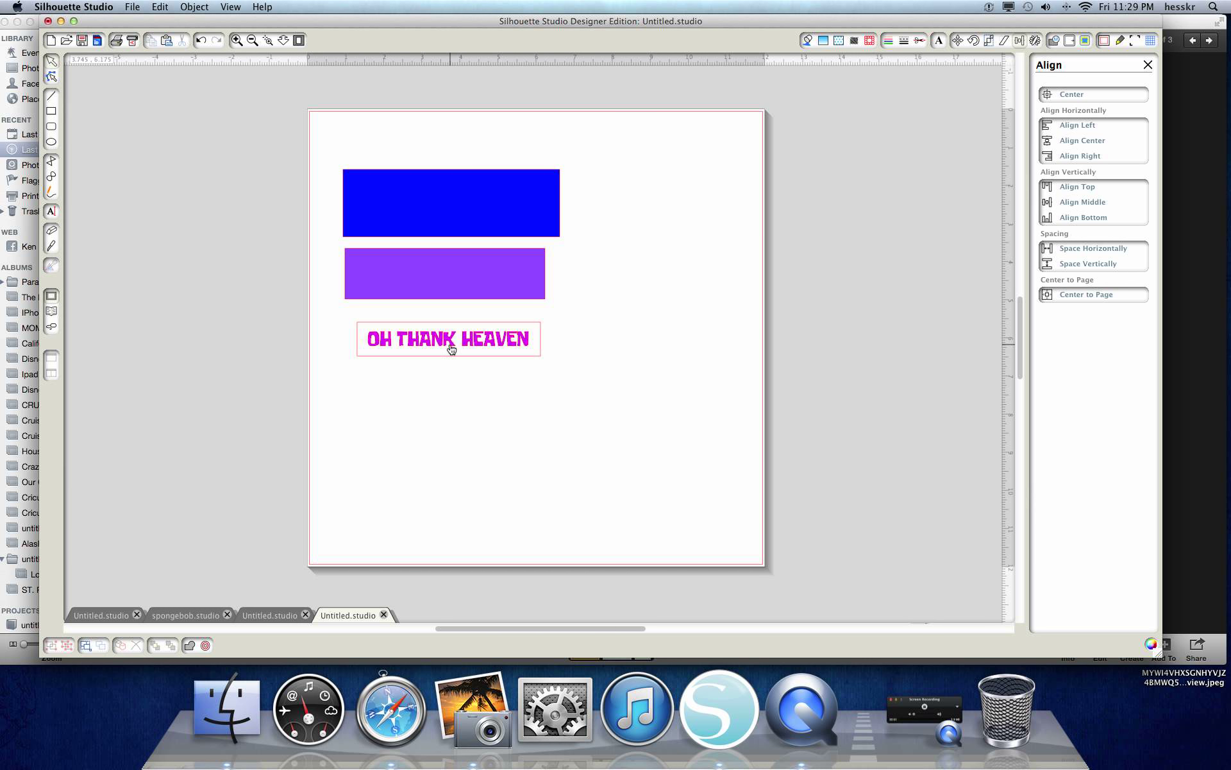
# Show the registration marks and set the page size to Letter, 8.500 x 11.000 in
pyautogui.click(1136, 40)
pyautogui.click(1050, 90)
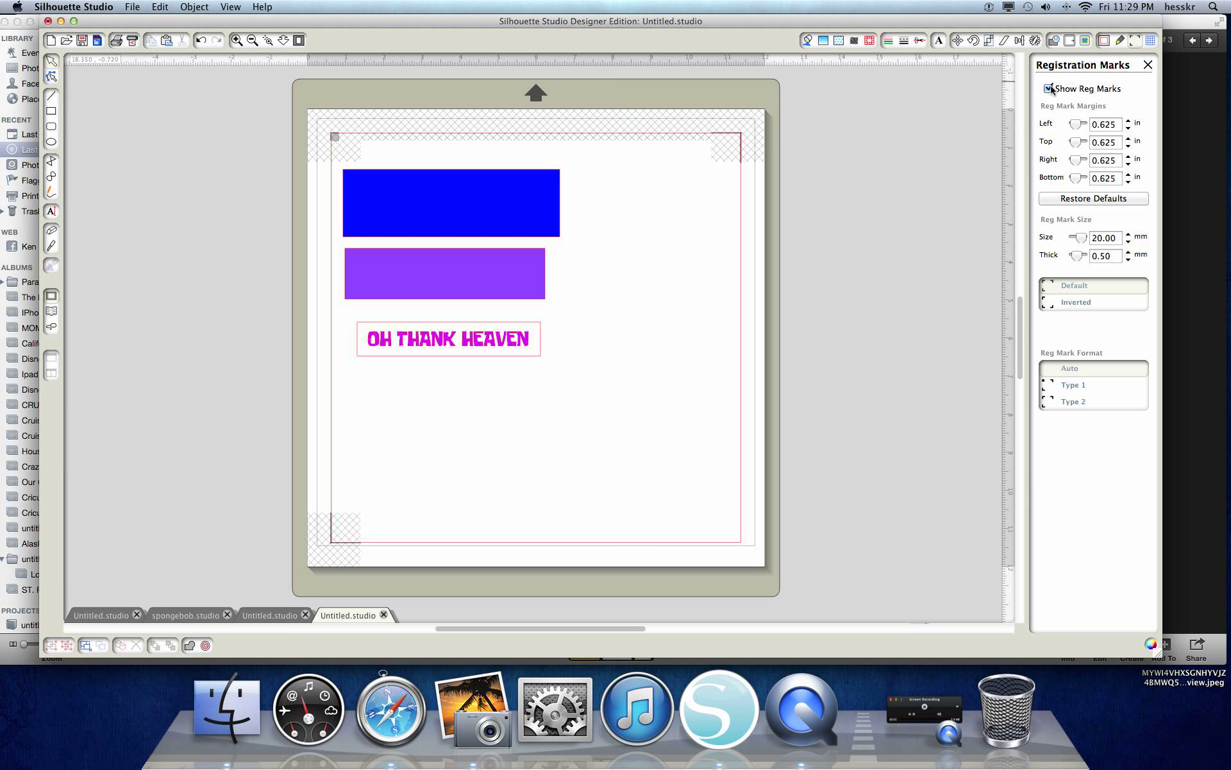
pyautogui.click(1107, 41)
pyautogui.click(1075, 129)
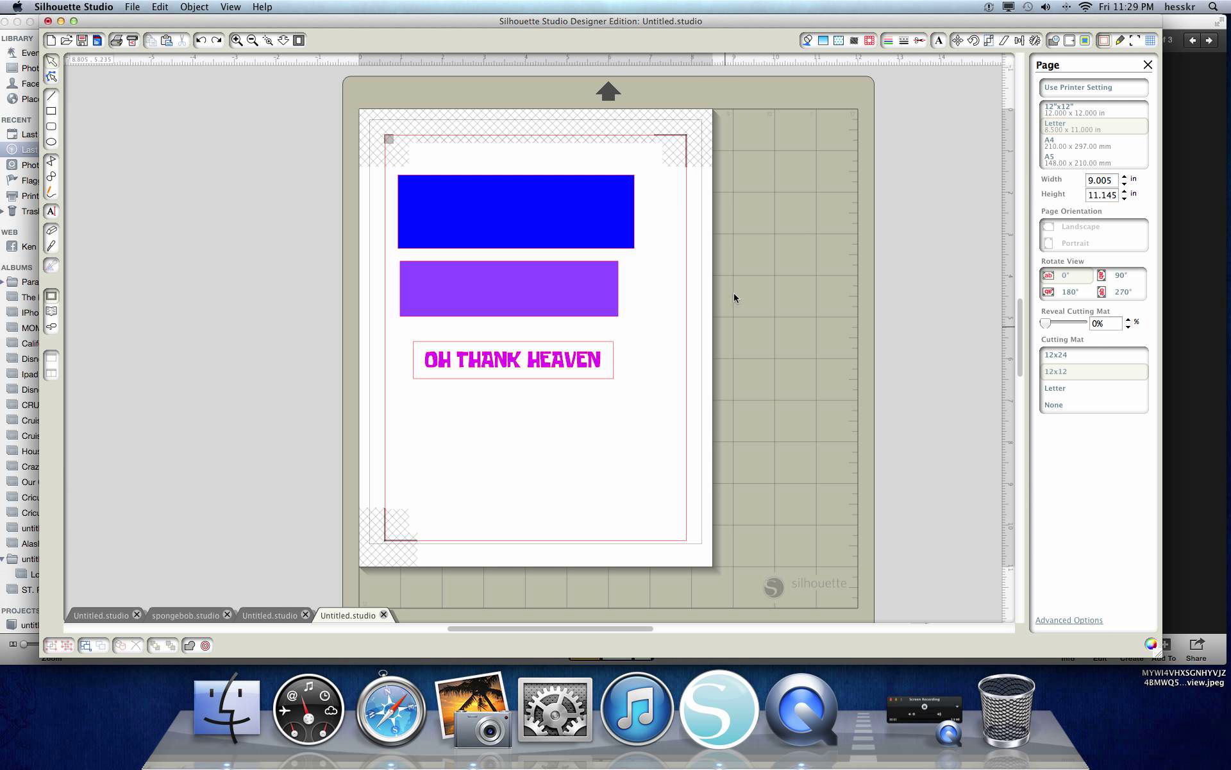
pyautogui.click(1147, 64)
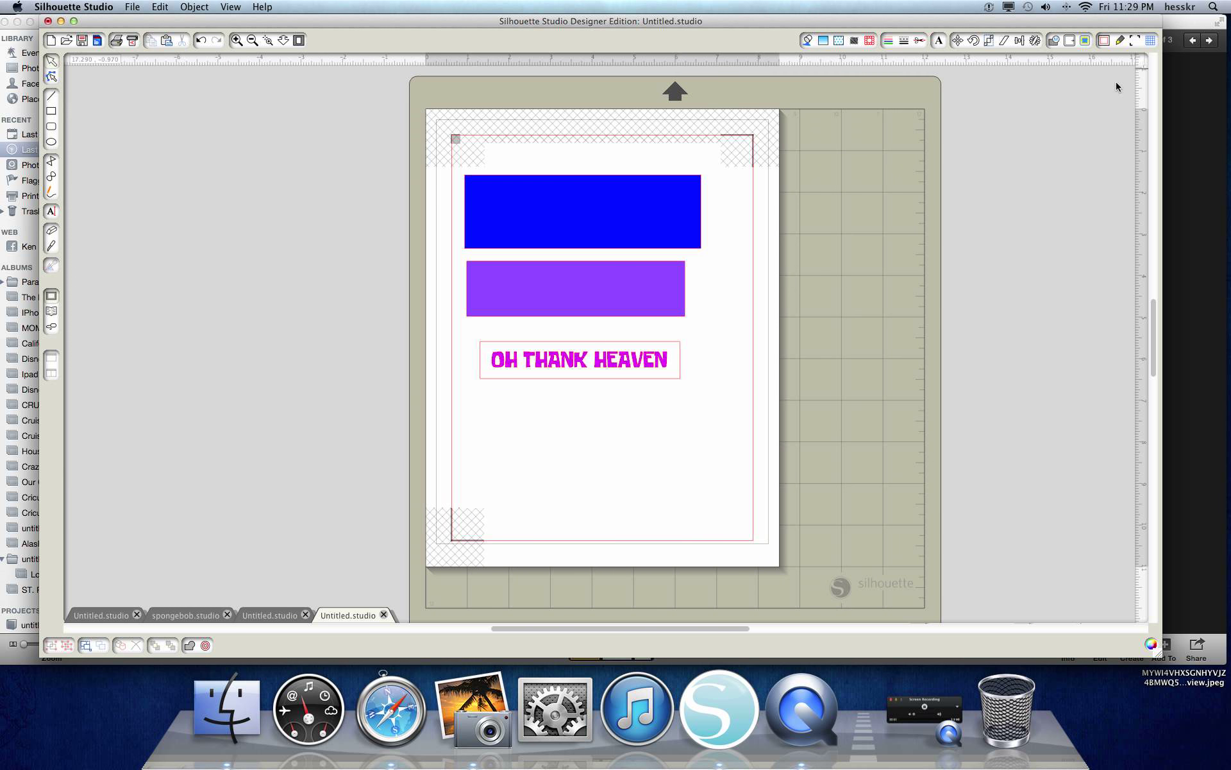
# Rearrange the pieces at the top of the page with the text frame first, then the blue and purple rectangles below it
pyautogui.moveTo(558, 209)
pyautogui.mouseDown()
pyautogui.moveTo(579, 194)
pyautogui.moveTo(577, 209)
pyautogui.mouseUp()
pyautogui.moveTo(556, 310); pyautogui.dragTo(552, 324)
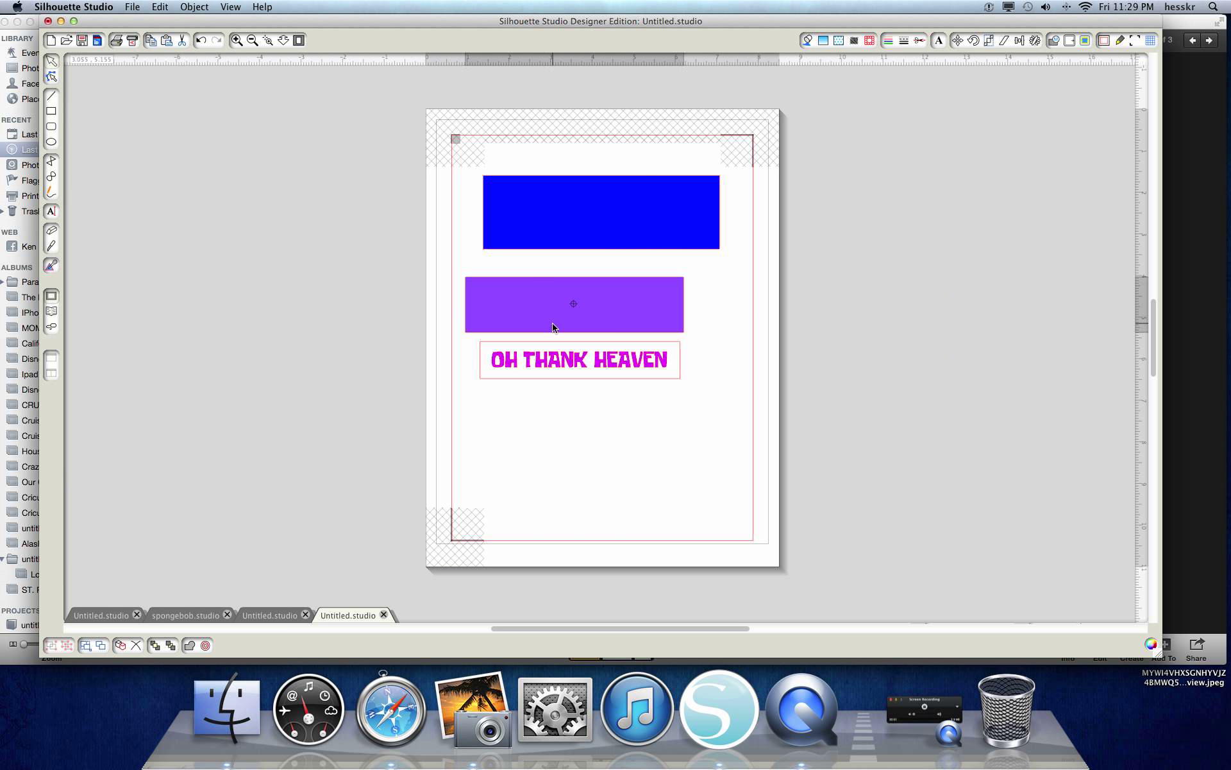
pyautogui.moveTo(560, 244); pyautogui.dragTo(533, 256)
pyautogui.moveTo(569, 364); pyautogui.dragTo(588, 173)
pyautogui.moveTo(580, 232); pyautogui.dragTo(580, 229)
pyautogui.moveTo(578, 299); pyautogui.dragTo(576, 291)
# Add the text "7" in 72 pt Krabby Patty on the empty area below the rectangles
pyautogui.click(52, 211)
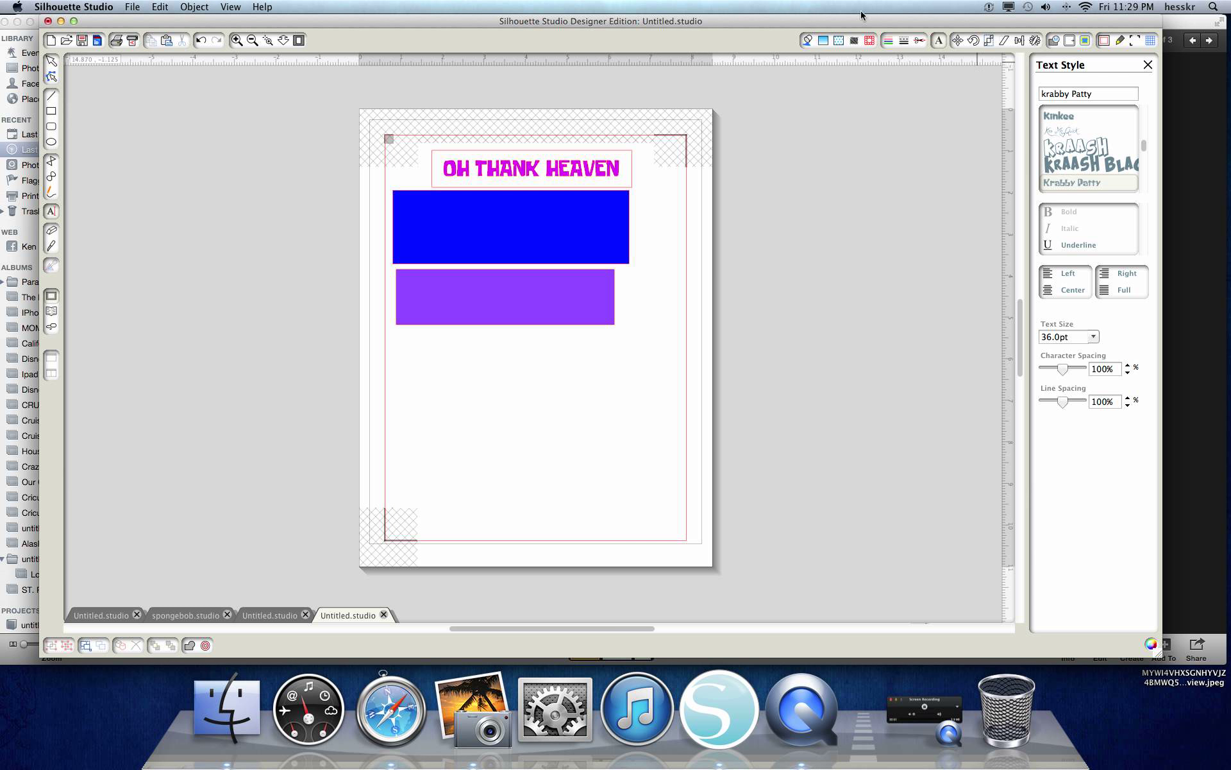
pyautogui.click(1094, 338)
pyautogui.click(1053, 401)
pyautogui.click(529, 423)
pyautogui.write('7')
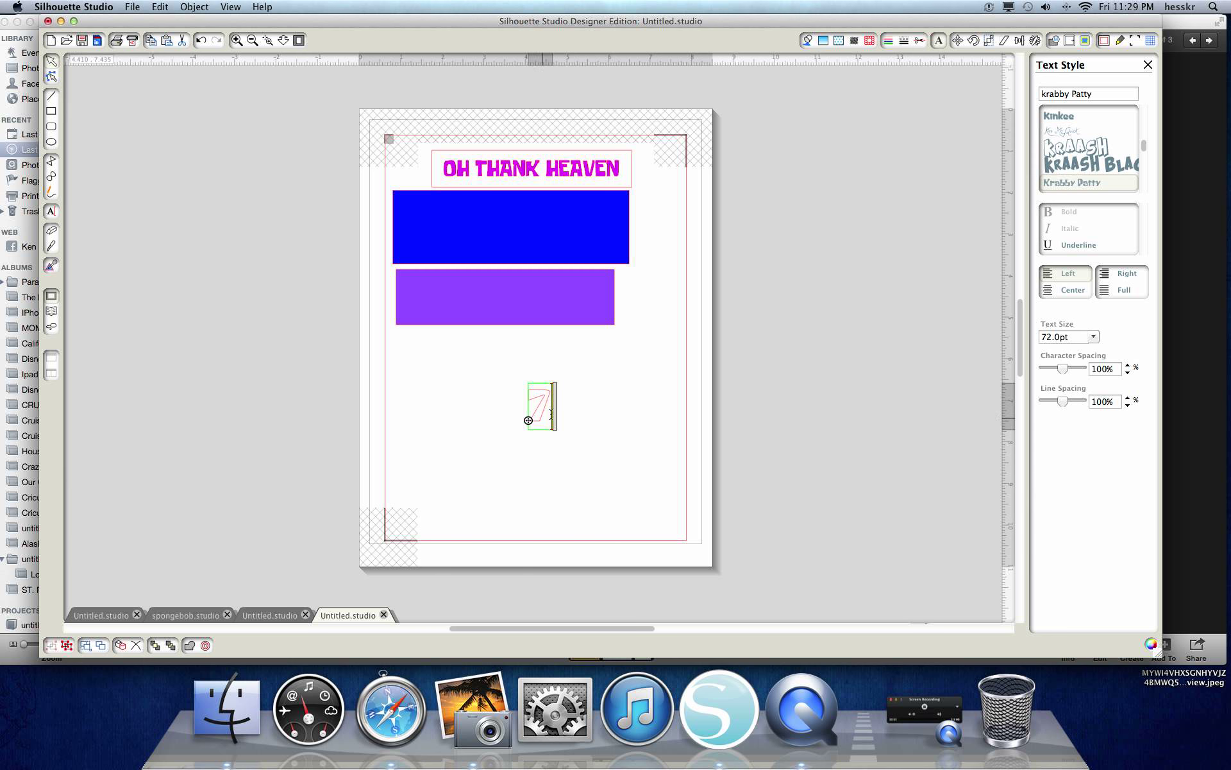
# Enlarge the "7" to 288 pt and move it down clear of the purple rectangle
pyautogui.doubleClick(544, 411)
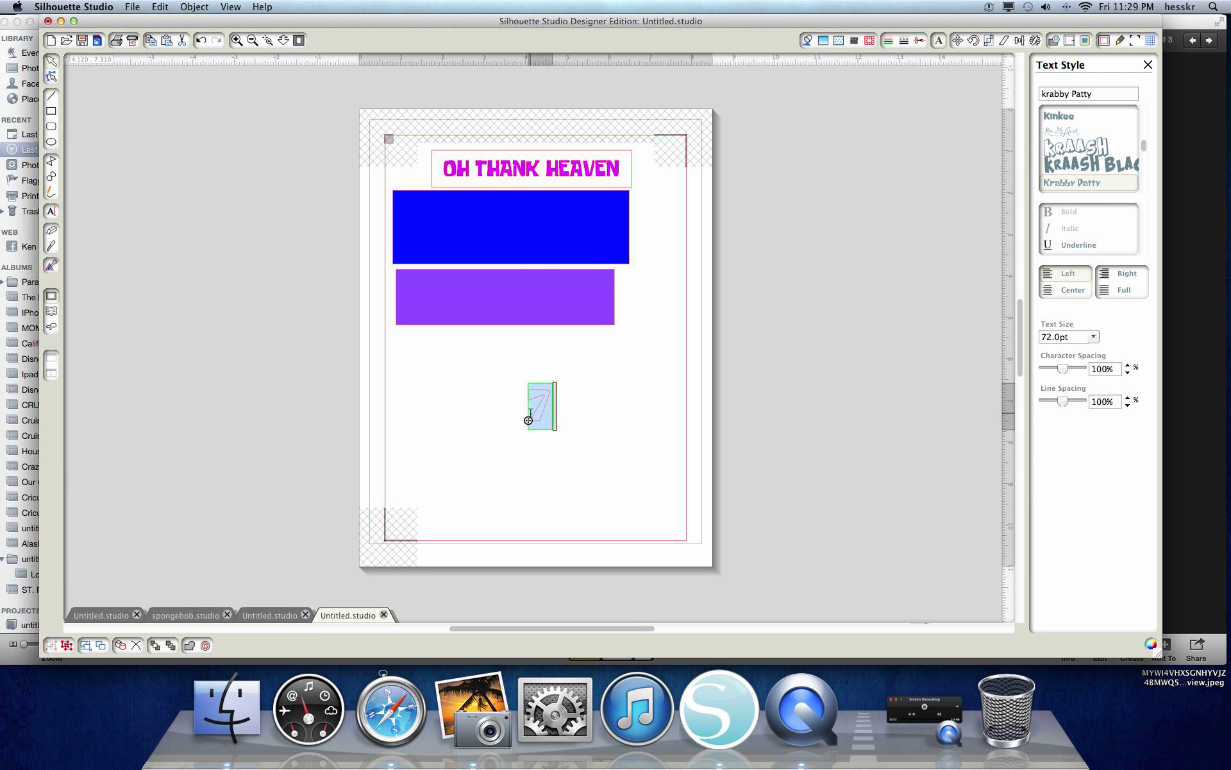
pyautogui.click(1094, 338)
pyautogui.click(1055, 421)
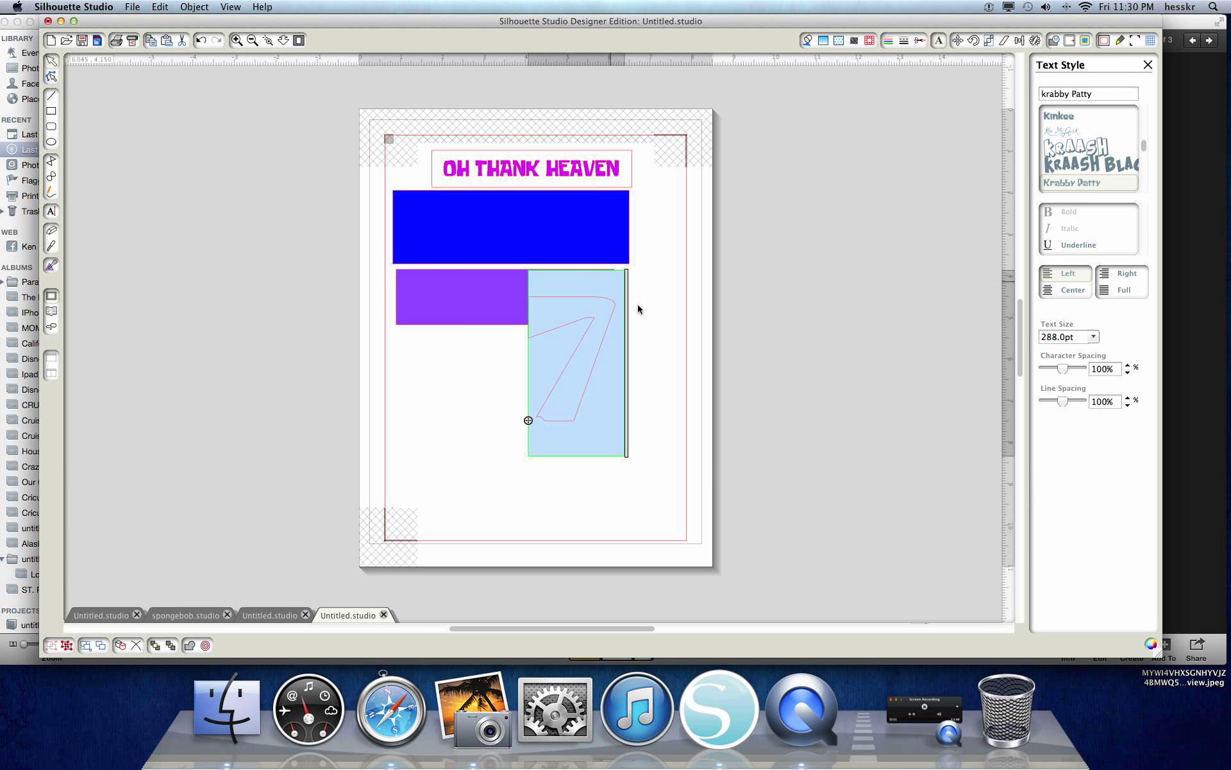
pyautogui.click(654, 352)
pyautogui.moveTo(593, 365); pyautogui.dragTo(542, 442)
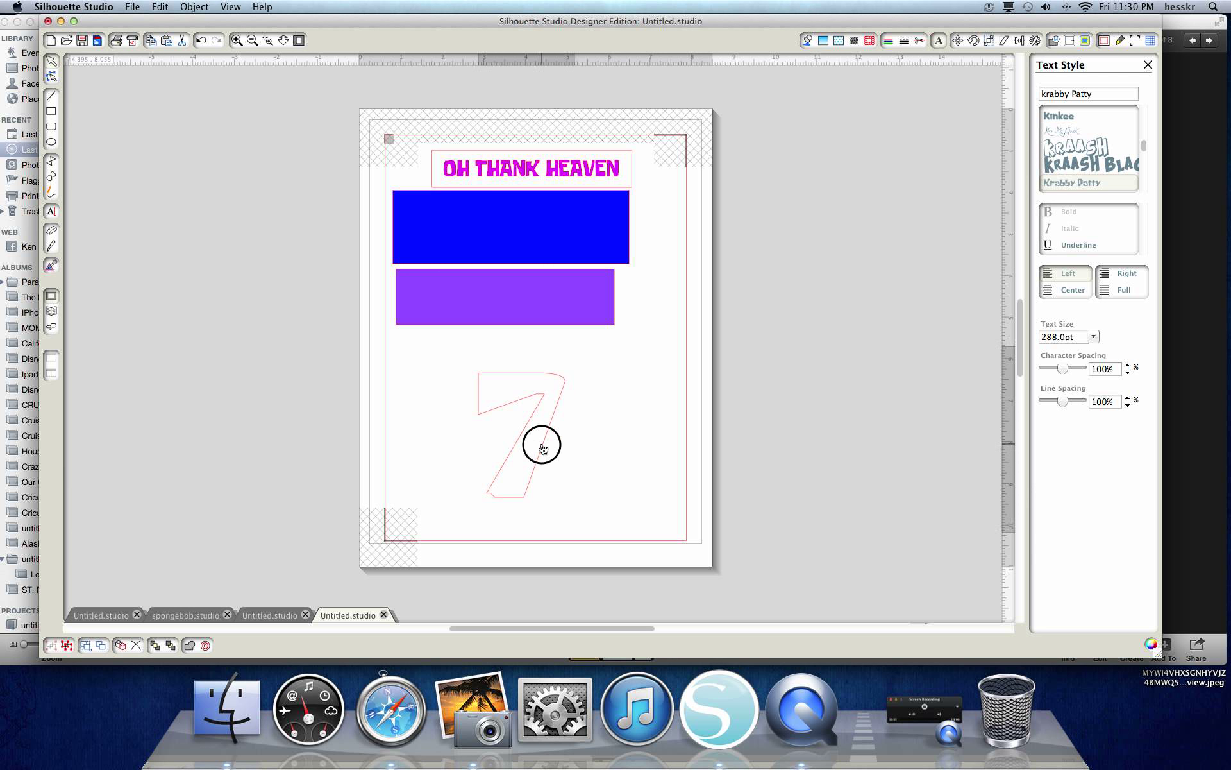
pyautogui.click(522, 440)
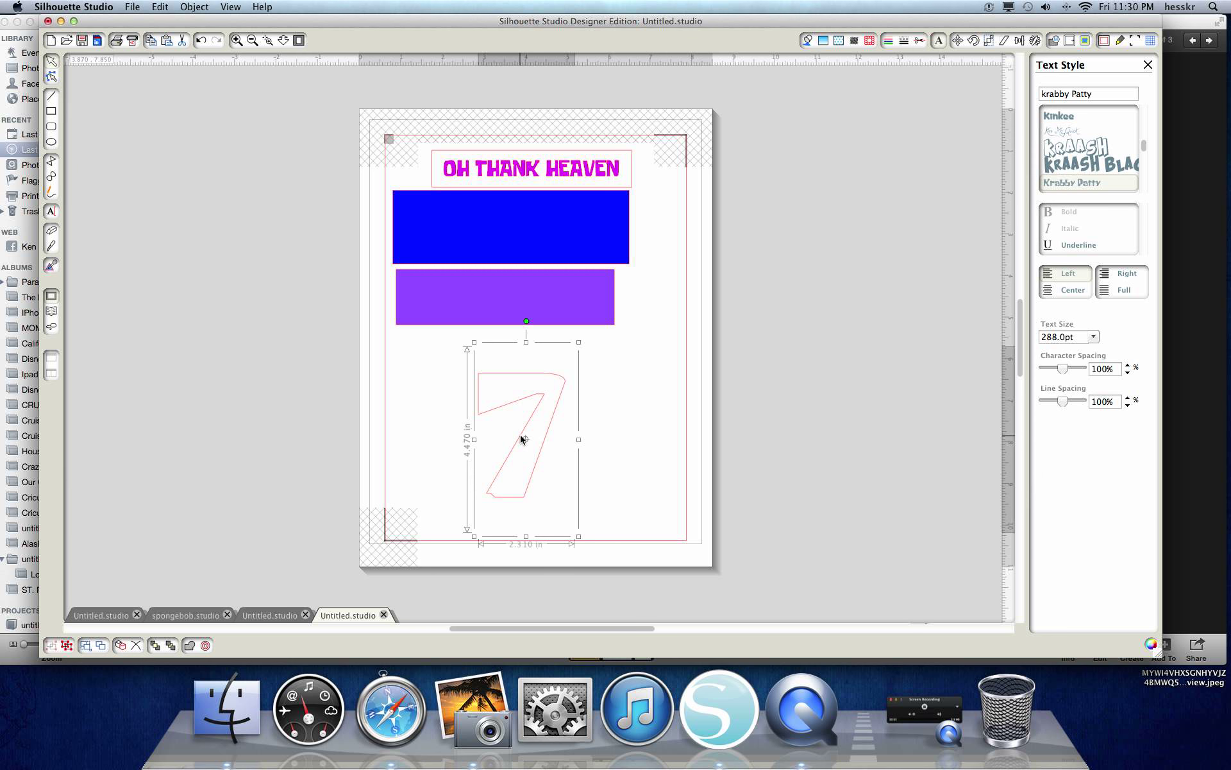
pyautogui.click(643, 418)
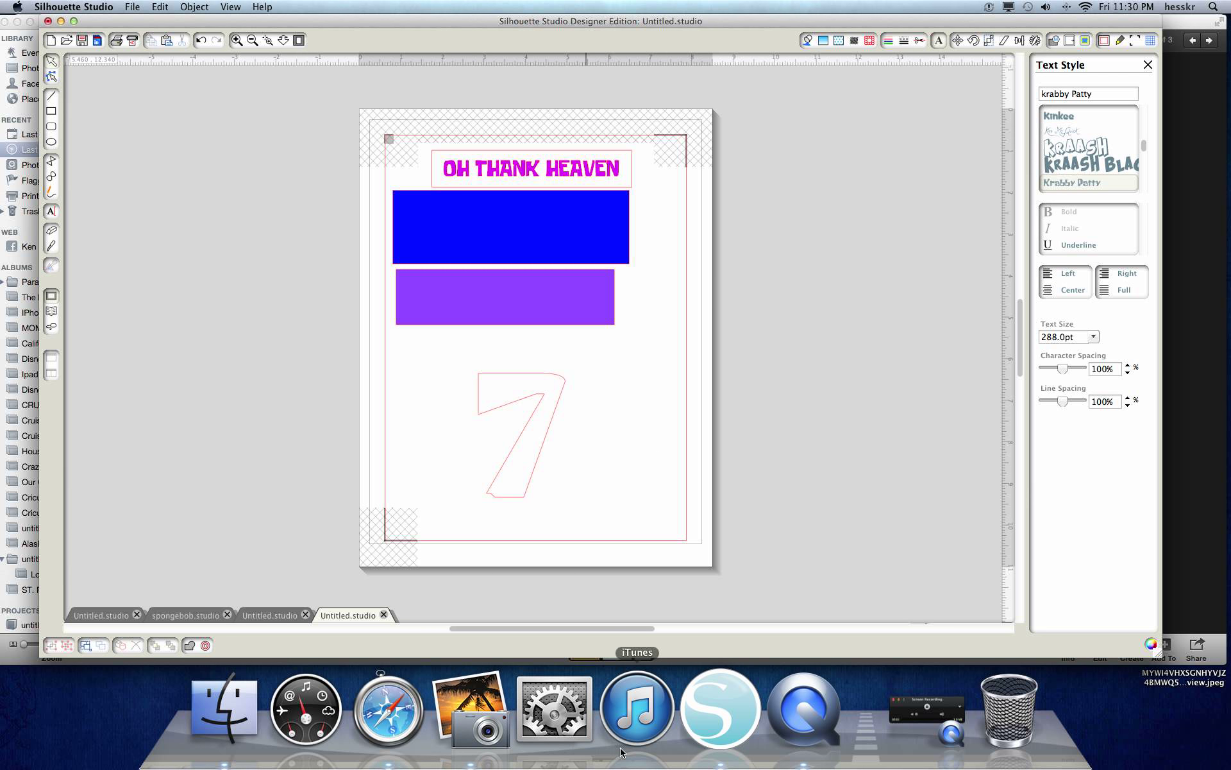
# Using the photo of the finished 7 card in iPhoto as reference, add a rounded 0.250 in offset around the "7"
pyautogui.click(473, 709)
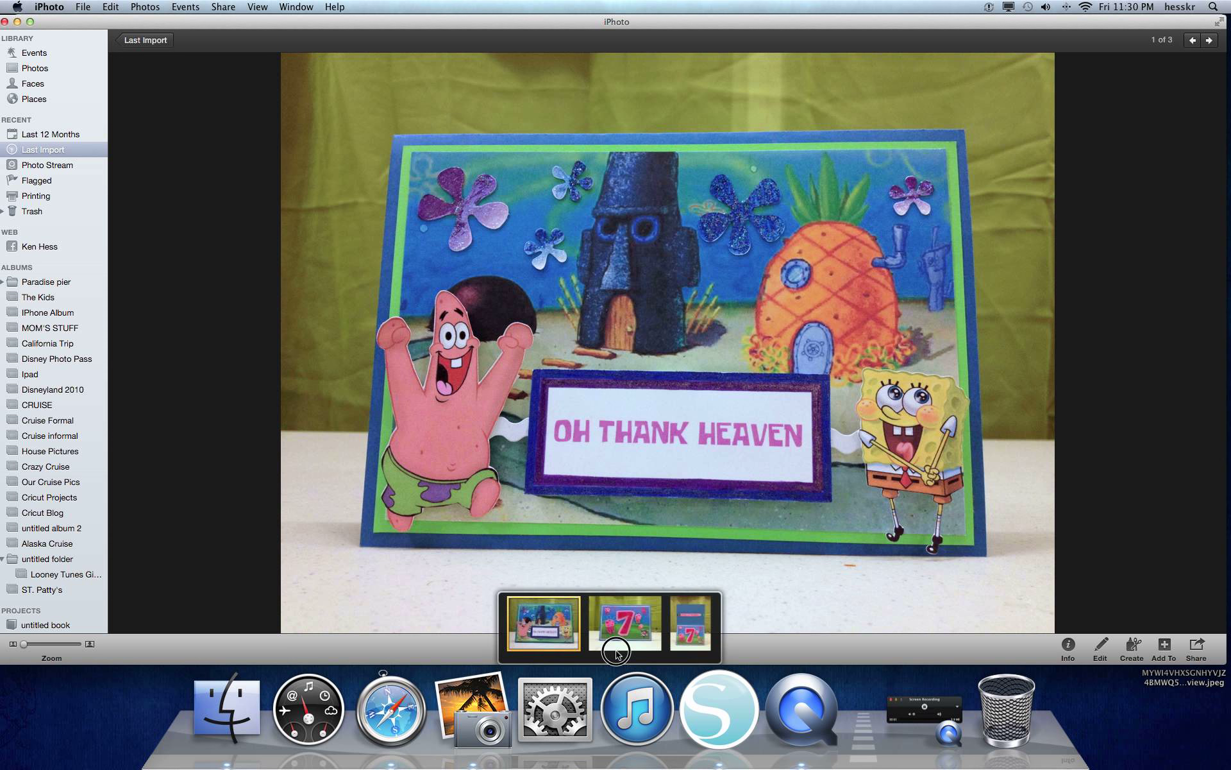
pyautogui.press('Right')
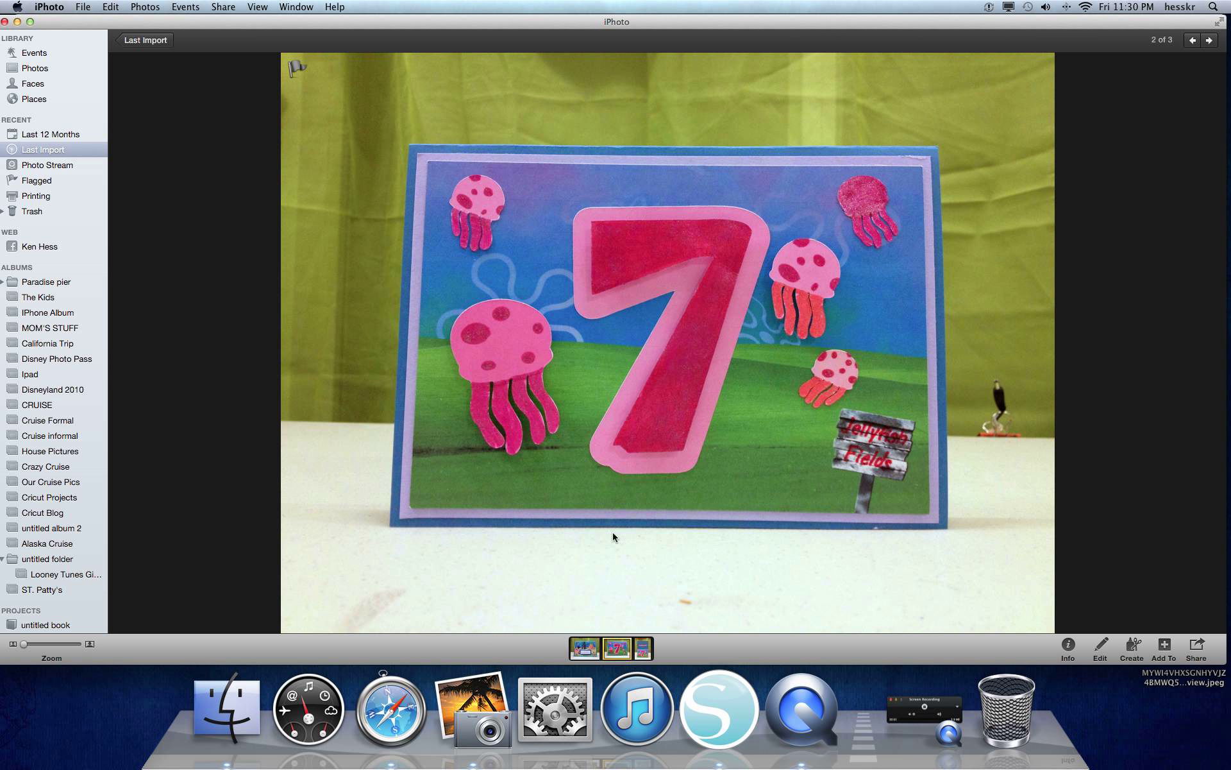
pyautogui.click(683, 713)
pyautogui.click(517, 394)
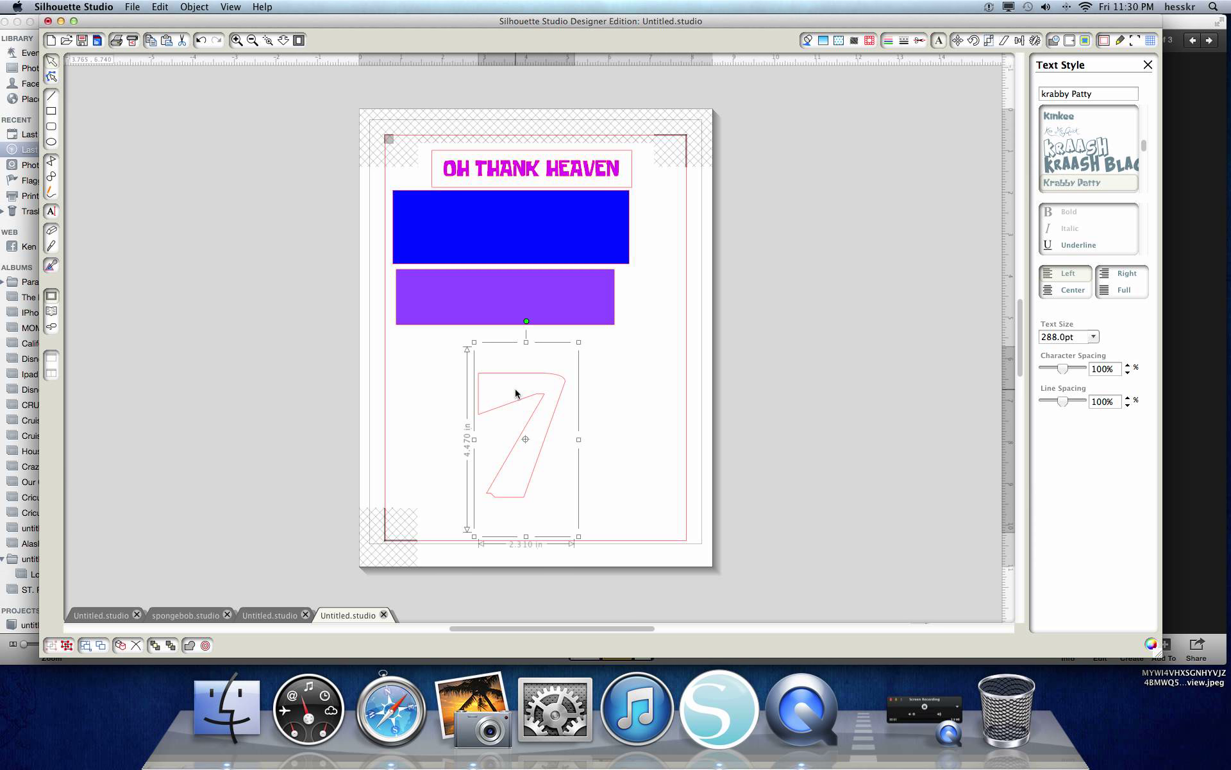
pyautogui.click(1075, 41)
pyautogui.click(1077, 98)
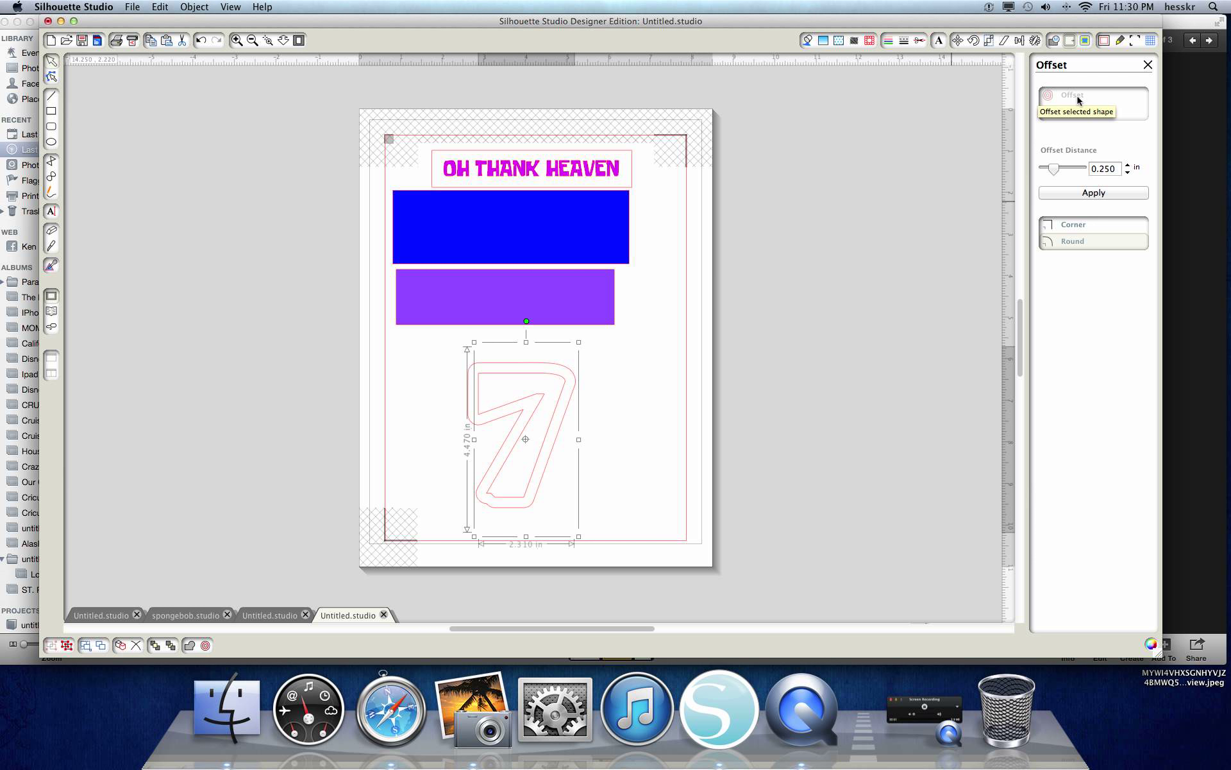
pyautogui.click(626, 366)
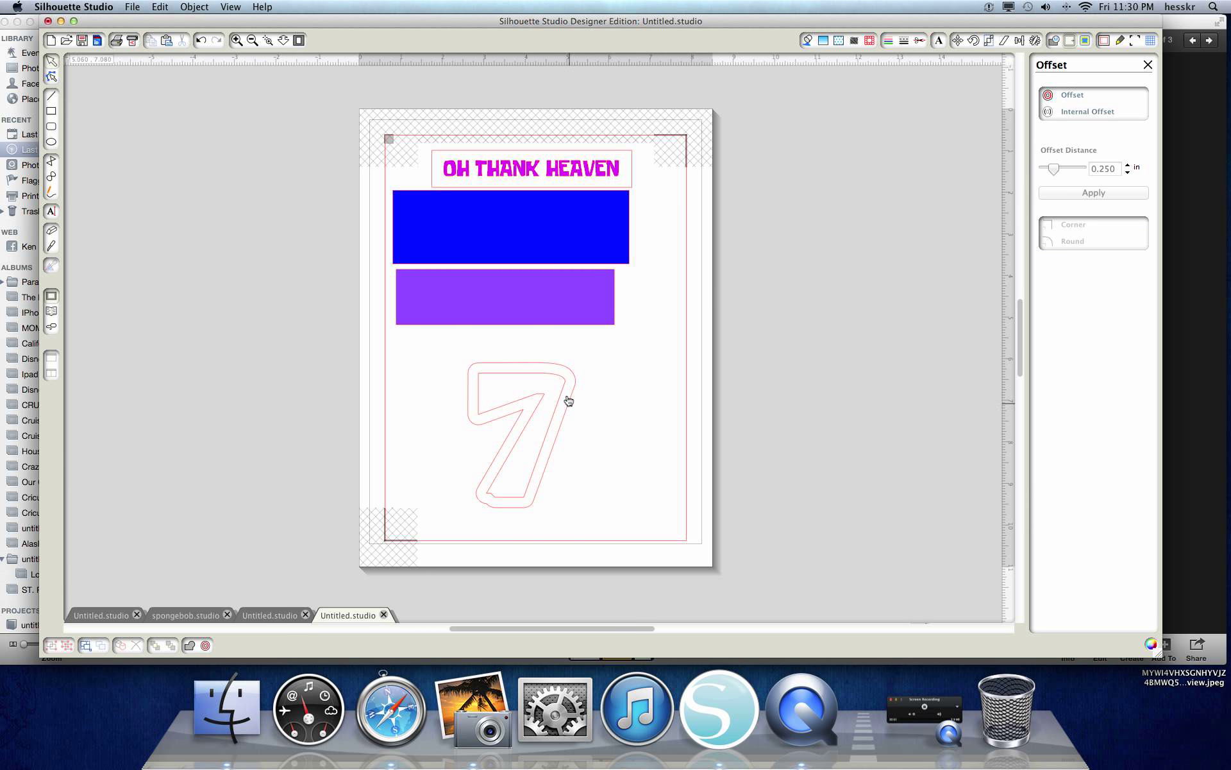
# Move the original "7" out of its offset outline, placing it alongside, and fill it with bright magenta pink
pyautogui.moveTo(564, 381); pyautogui.dragTo(684, 379)
pyautogui.click(808, 40)
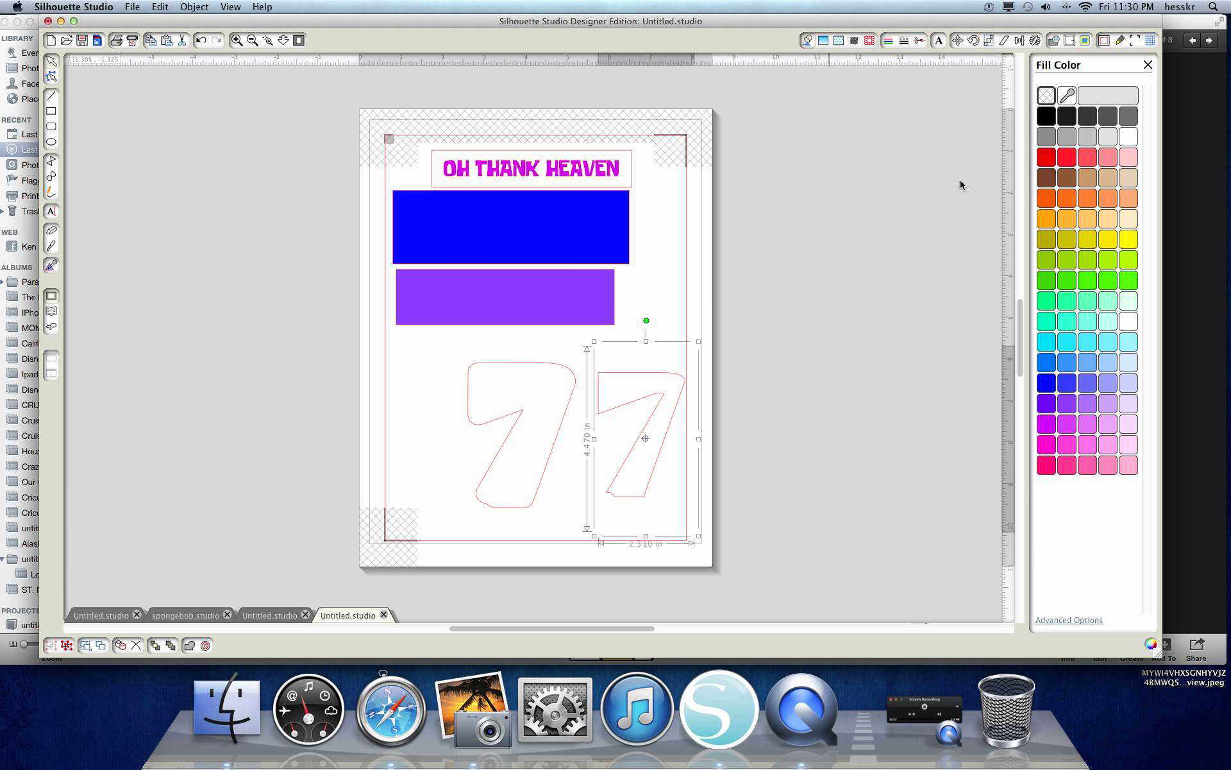
pyautogui.click(1046, 445)
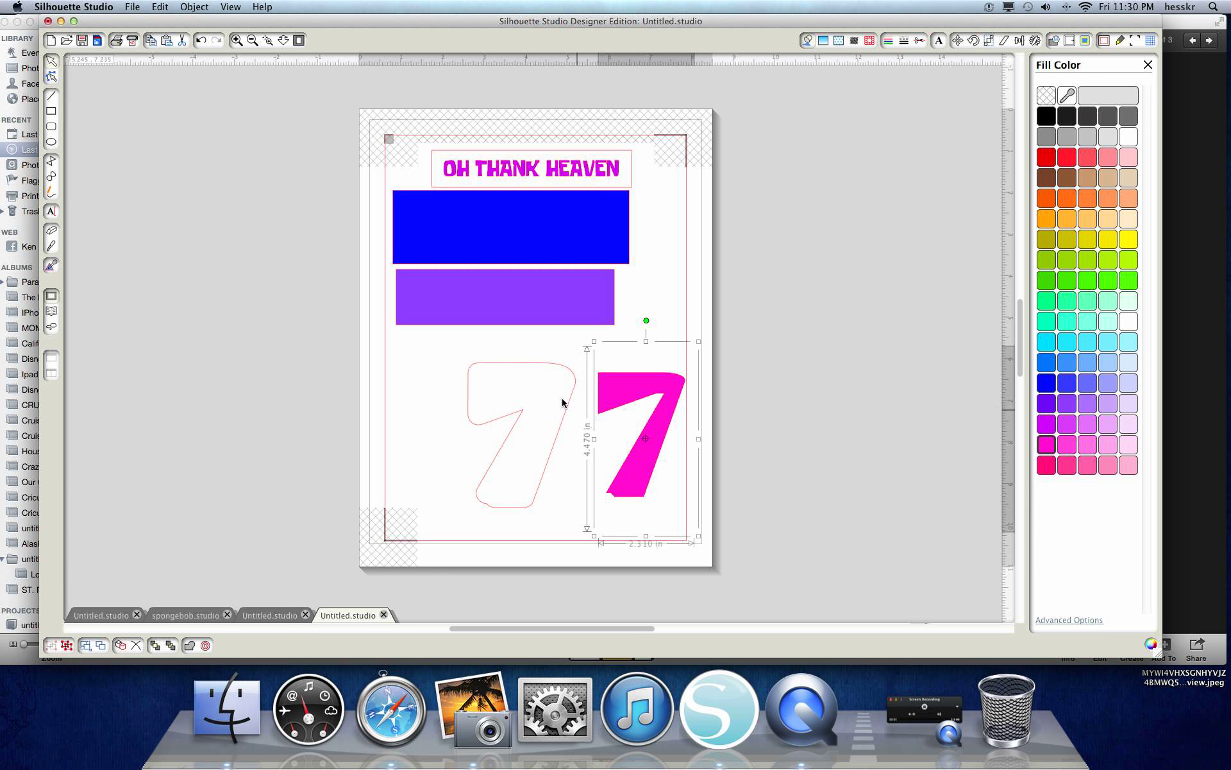
# Check the layer colors in the iPhoto card photo and fill the offset "7" with a lighter pink
pyautogui.click(471, 705)
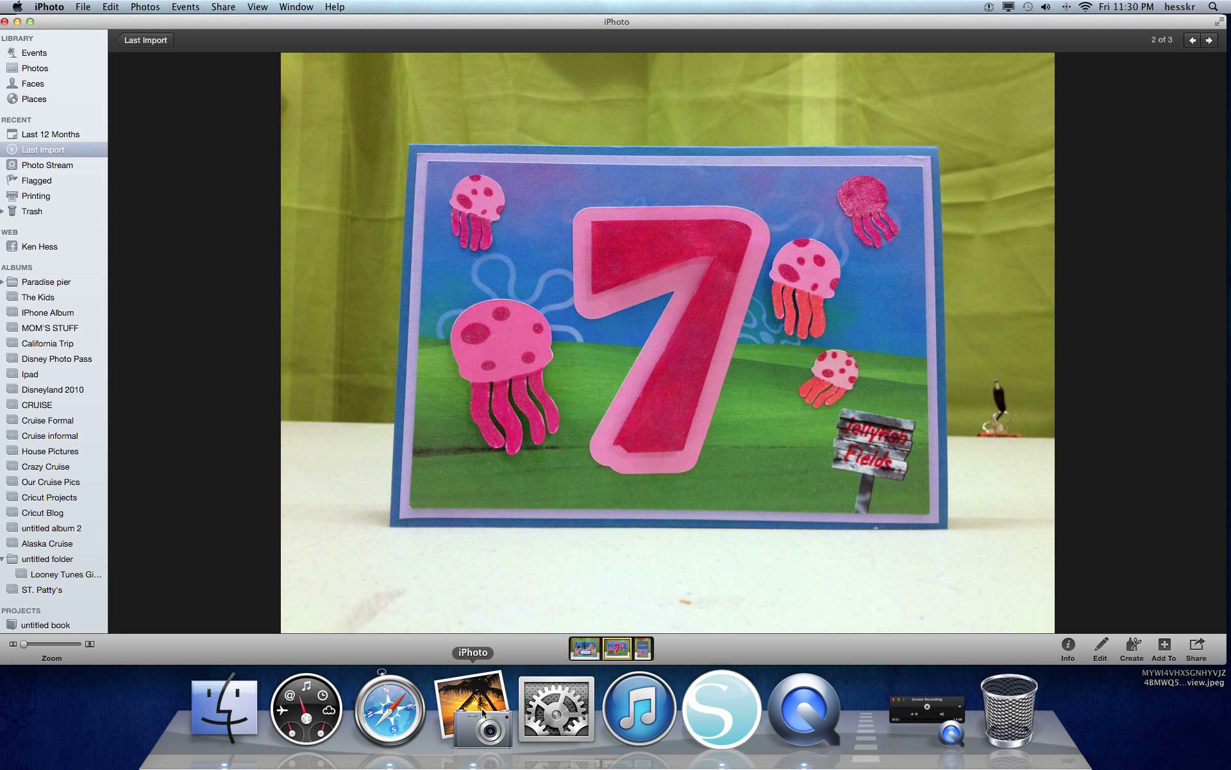
pyautogui.click(735, 705)
pyautogui.click(545, 442)
pyautogui.click(548, 454)
pyautogui.click(1086, 444)
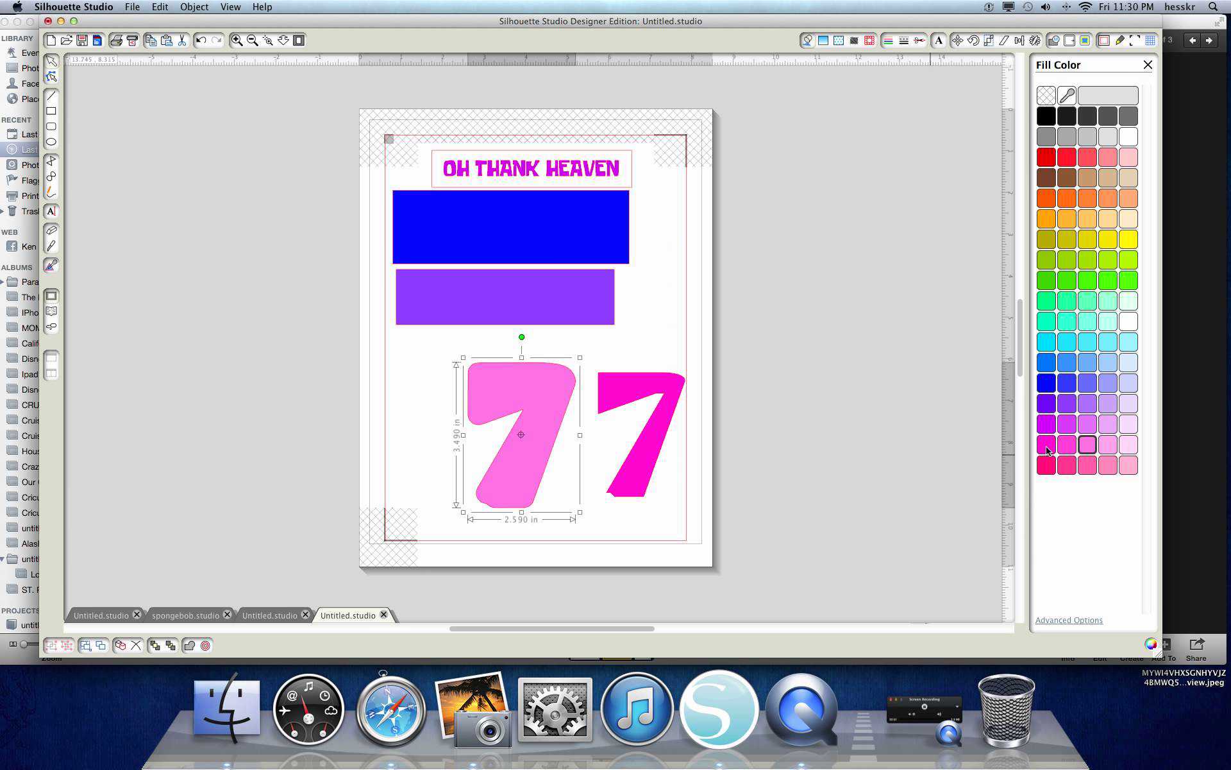
# Place the light pink and magenta sevens side by side just below the purple rectangle, inside the cut border
pyautogui.moveTo(525, 361); pyautogui.dragTo(460, 339)
pyautogui.moveTo(655, 381); pyautogui.dragTo(580, 338)
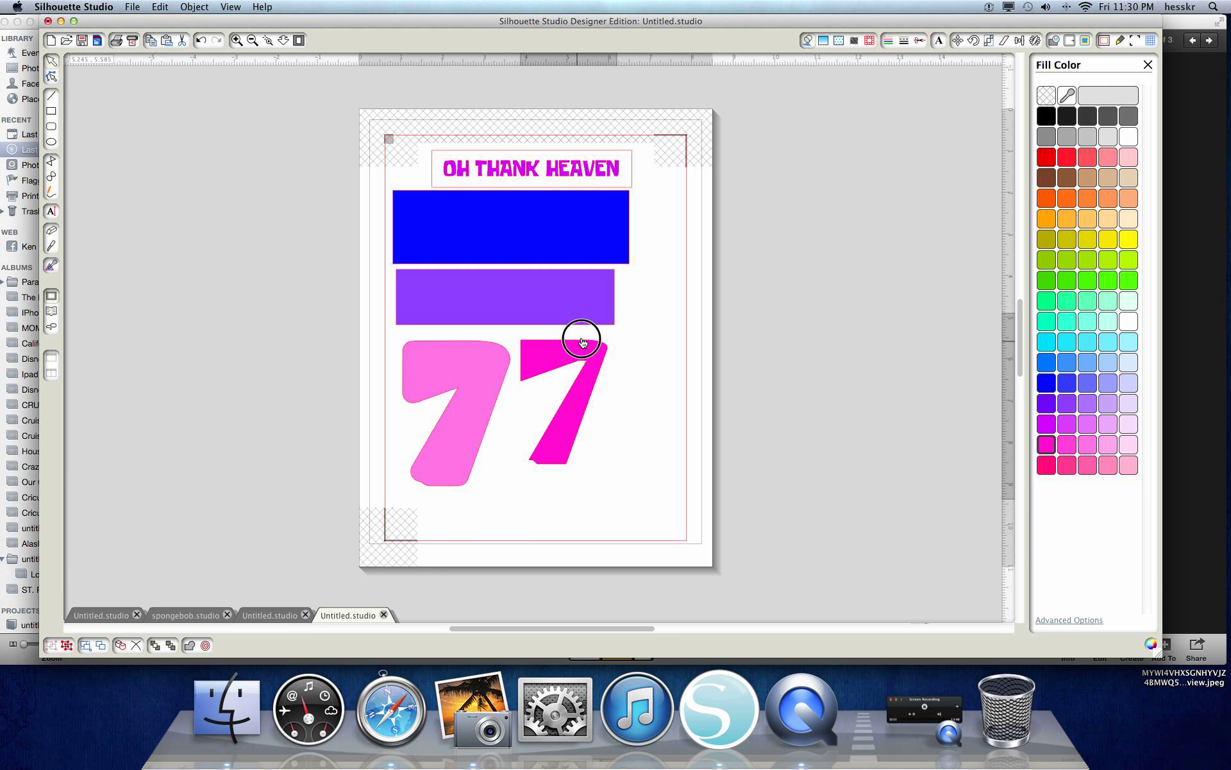
pyautogui.click(550, 272)
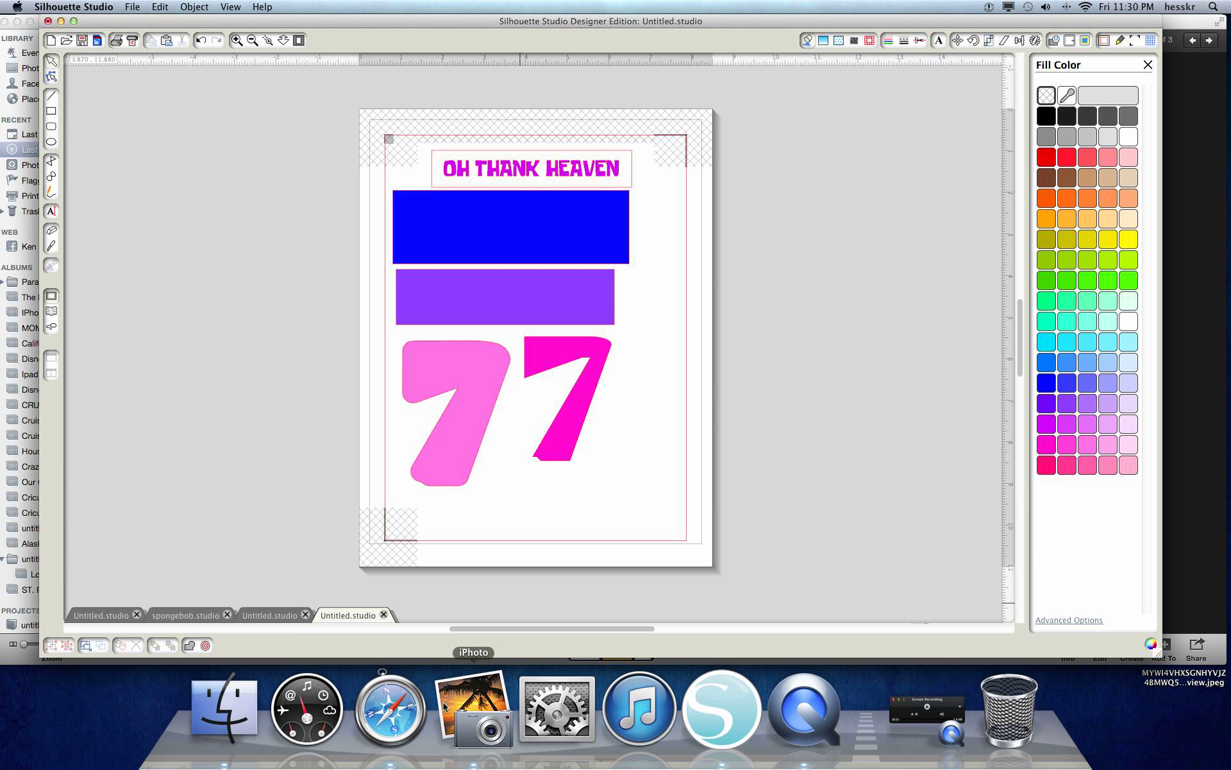
# Review the opened-card photo in iPhoto and the sponge font search results on dafont.com in Safari
pyautogui.click(475, 708)
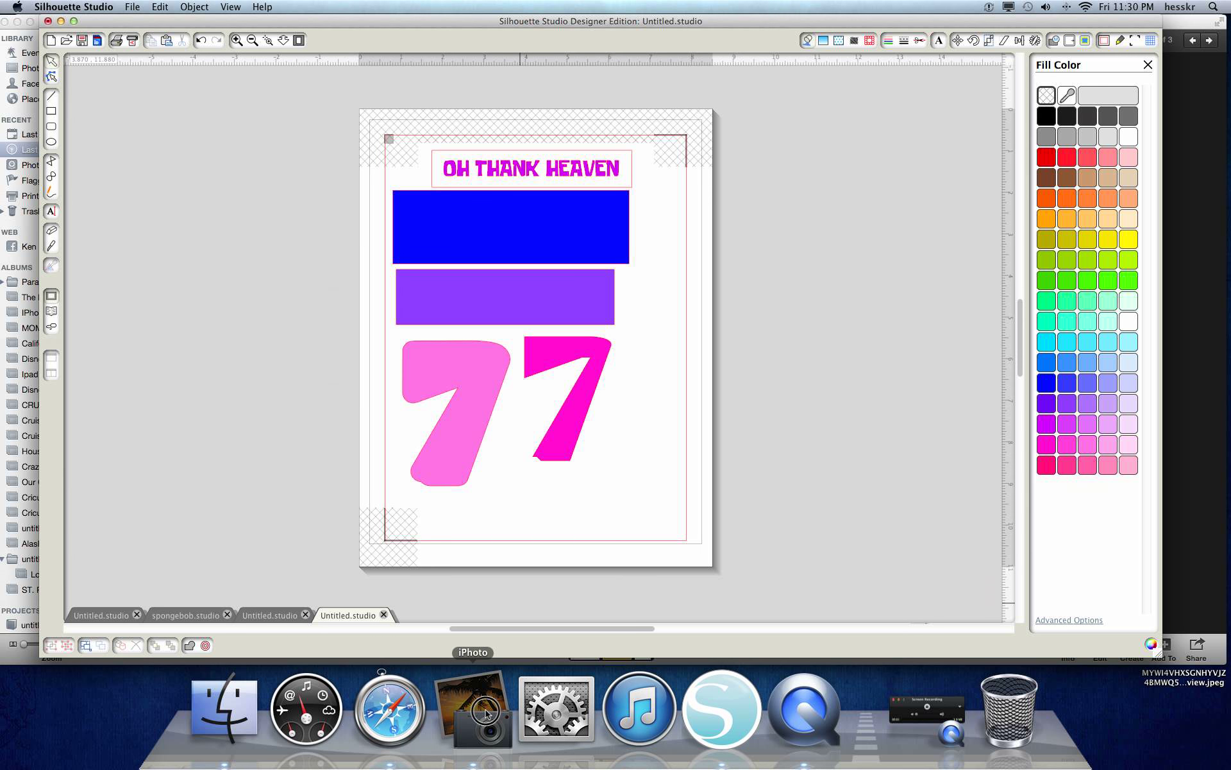
pyautogui.moveTo(638, 643)
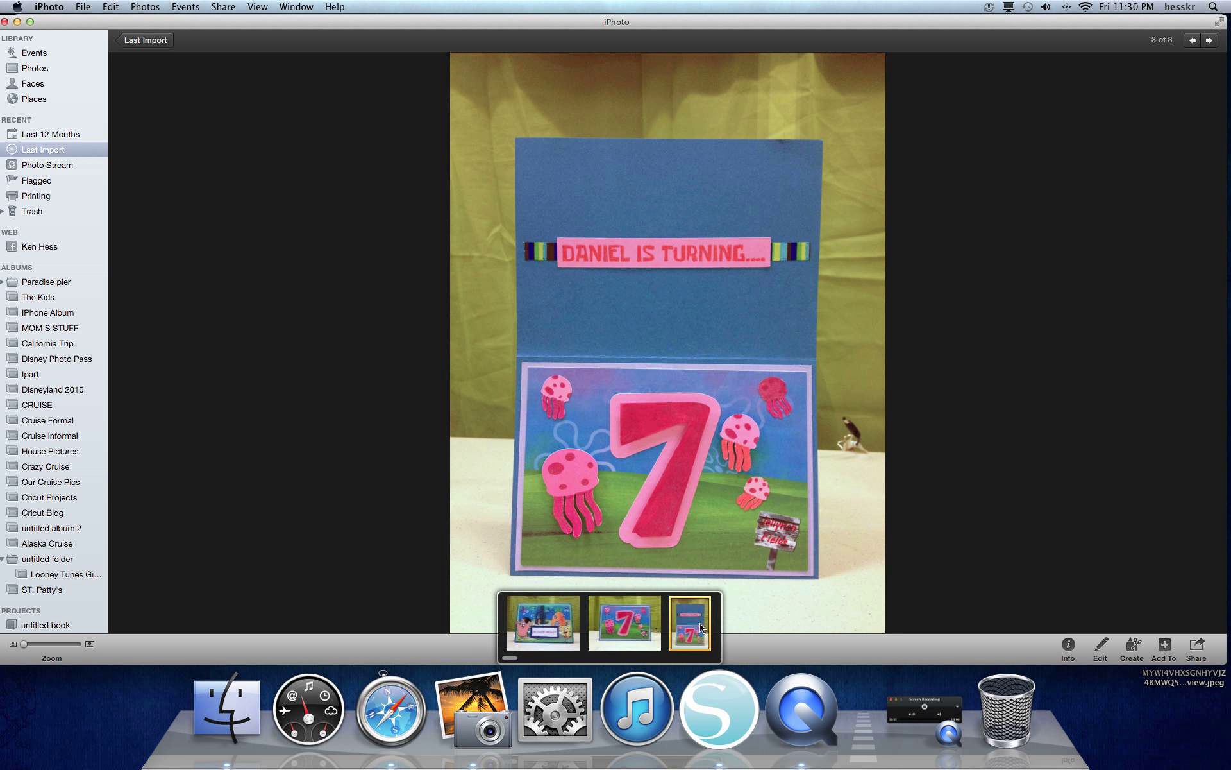
pyautogui.press('Right')
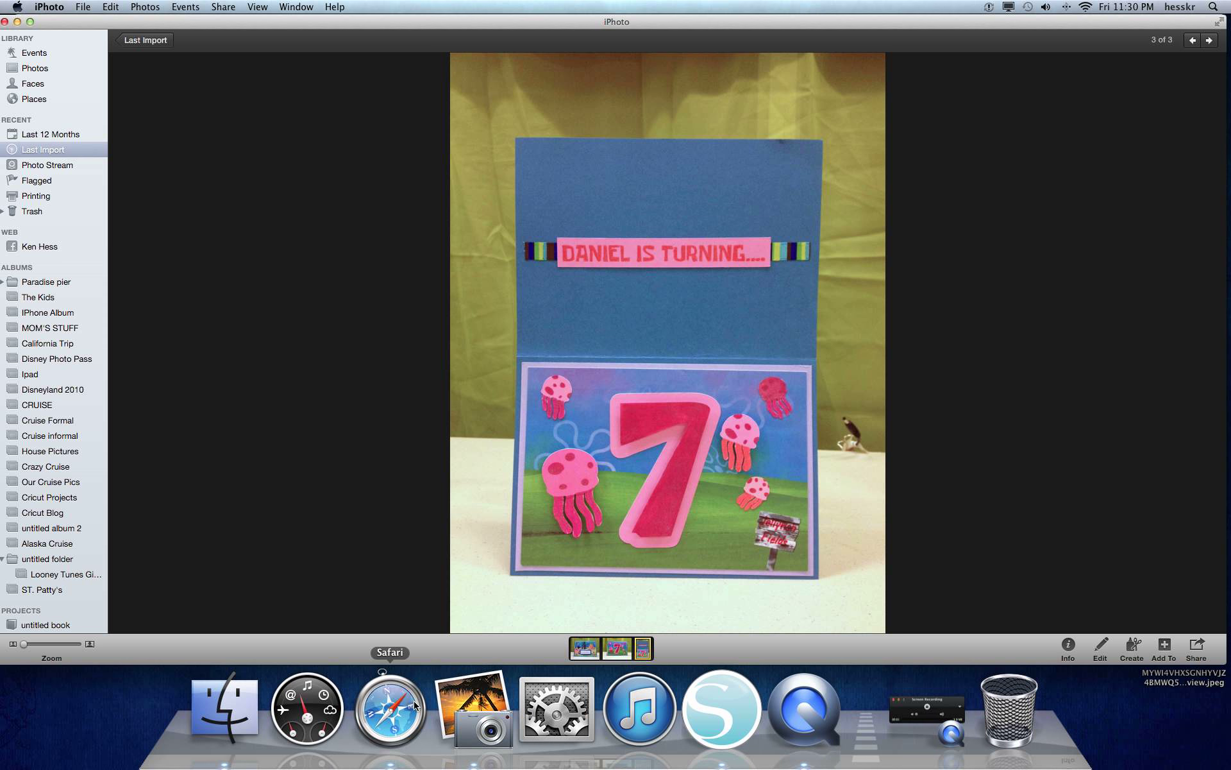
pyautogui.click(390, 709)
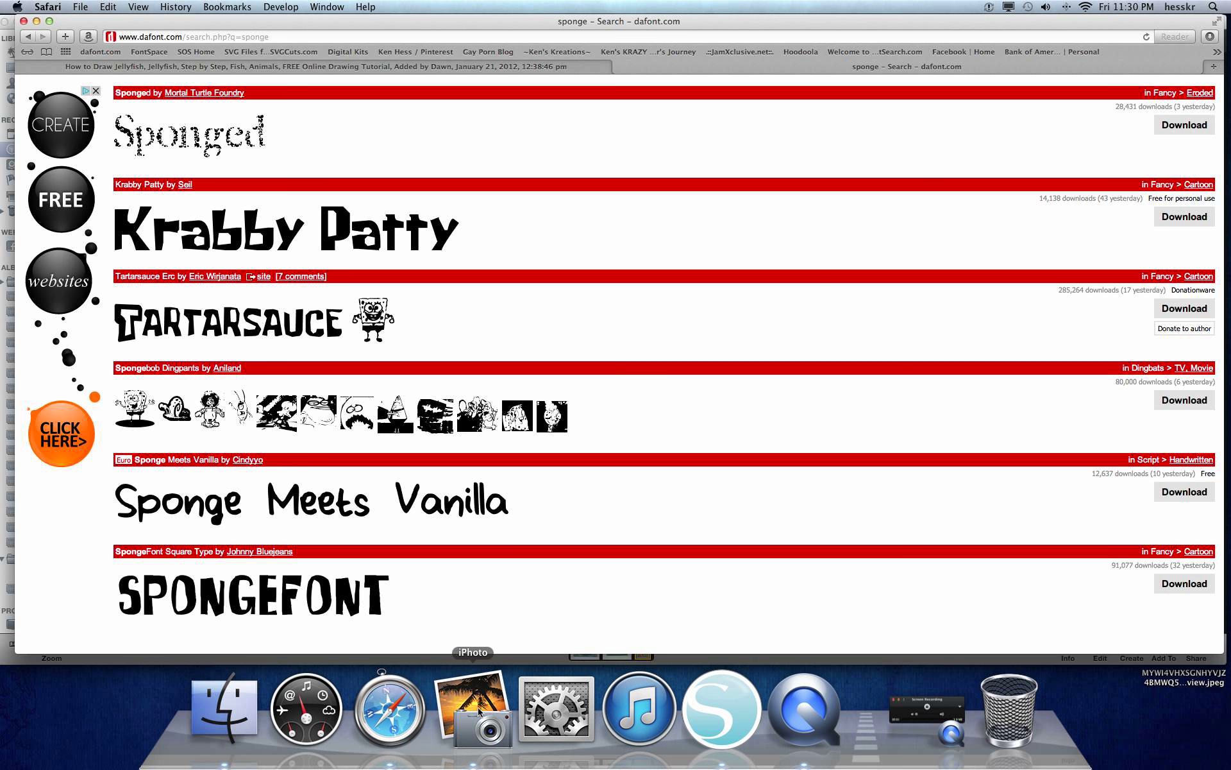
# Review the spongebob.studio layout in Silhouette Studio and compare it with the finished card photos in iPhoto
pyautogui.click(719, 708)
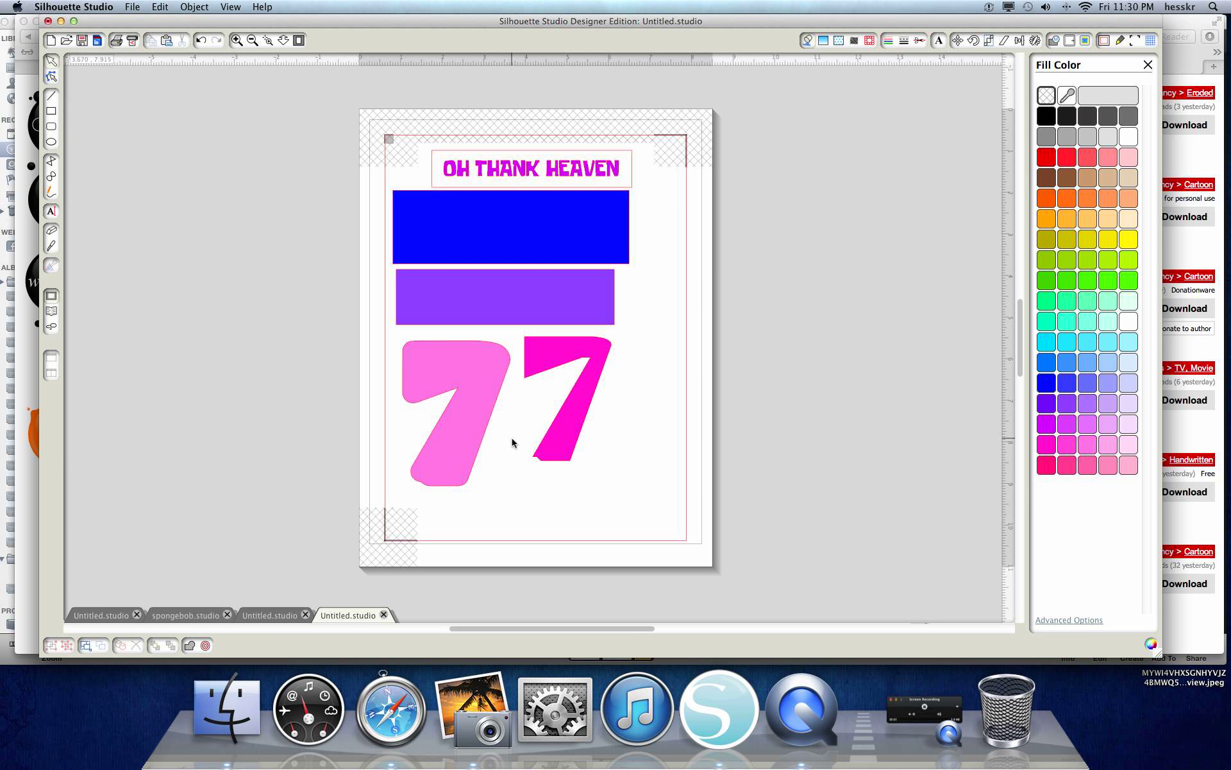
pyautogui.click(186, 615)
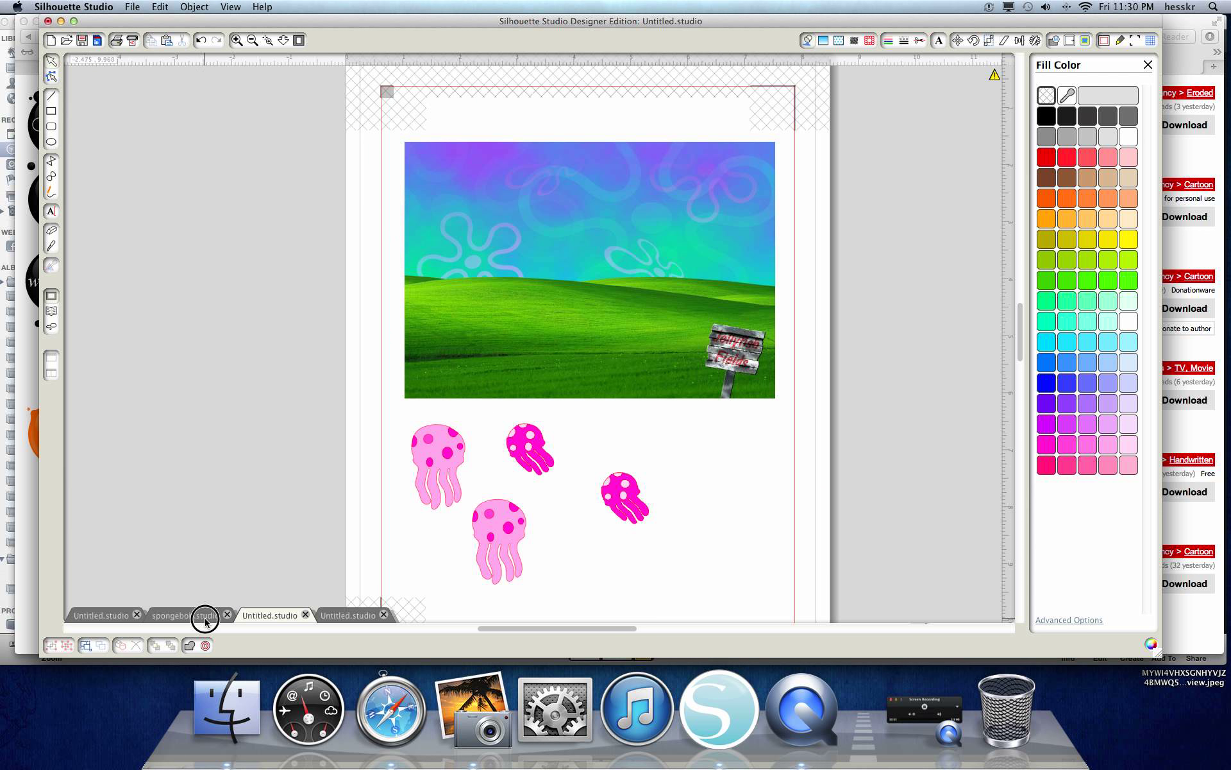
pyautogui.scroll(-2, 690, 512)
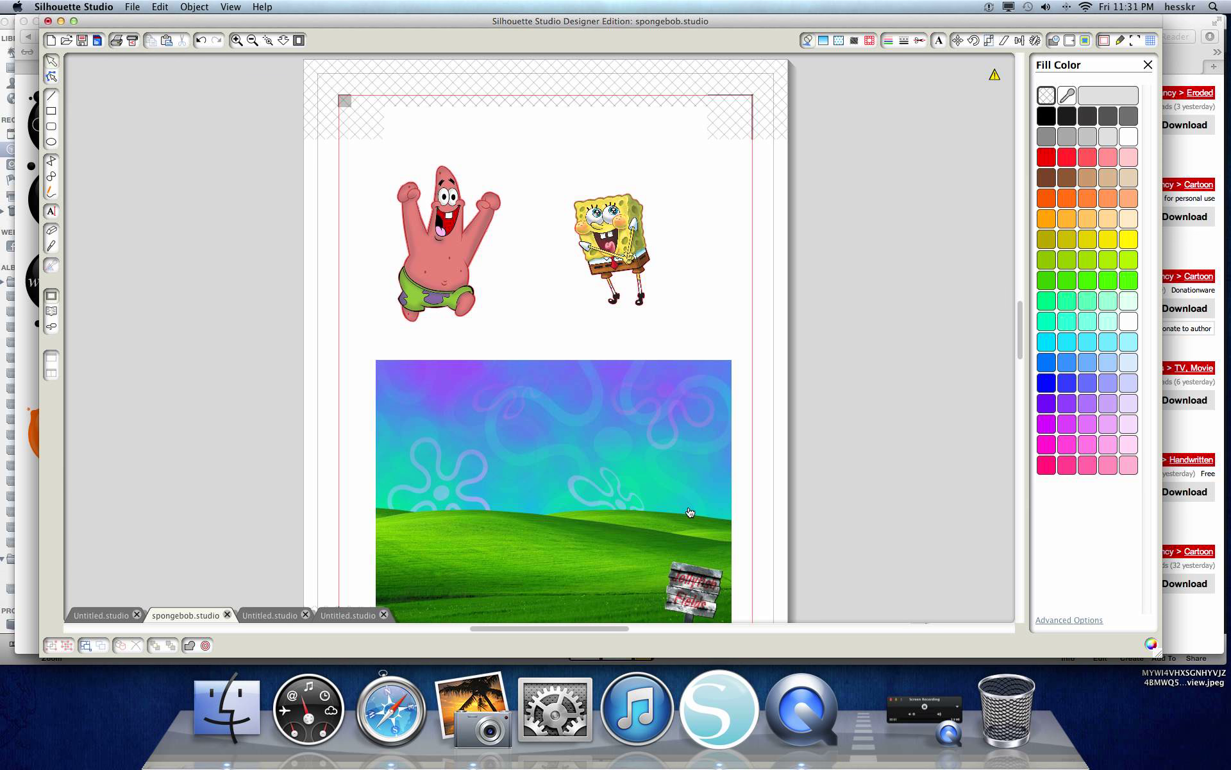
pyautogui.click(472, 709)
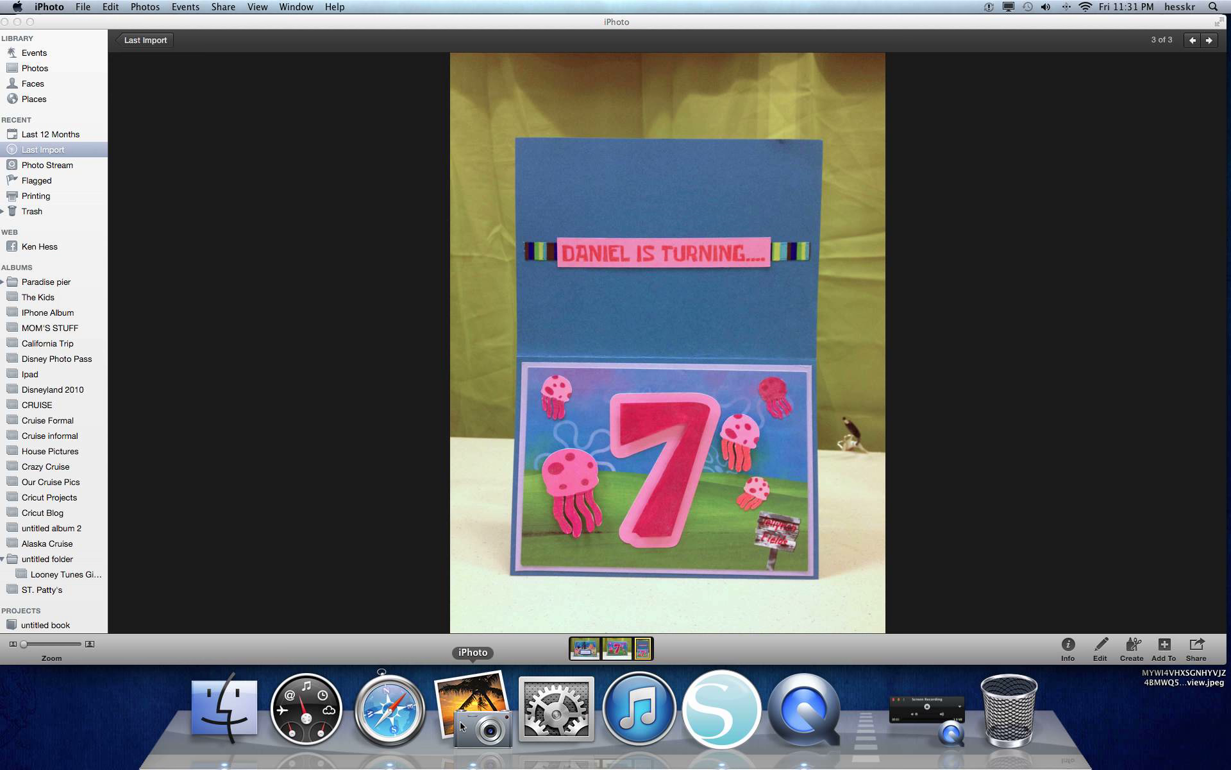
pyautogui.click(546, 641)
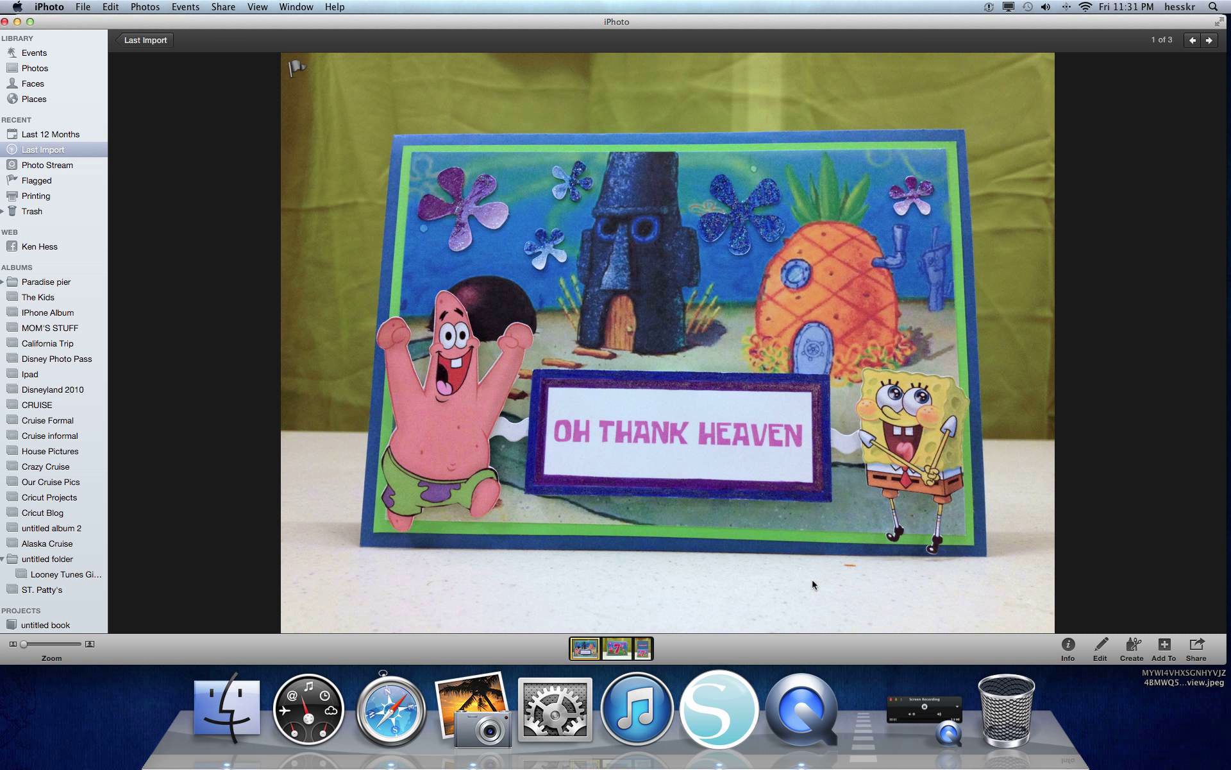
pyautogui.click(636, 638)
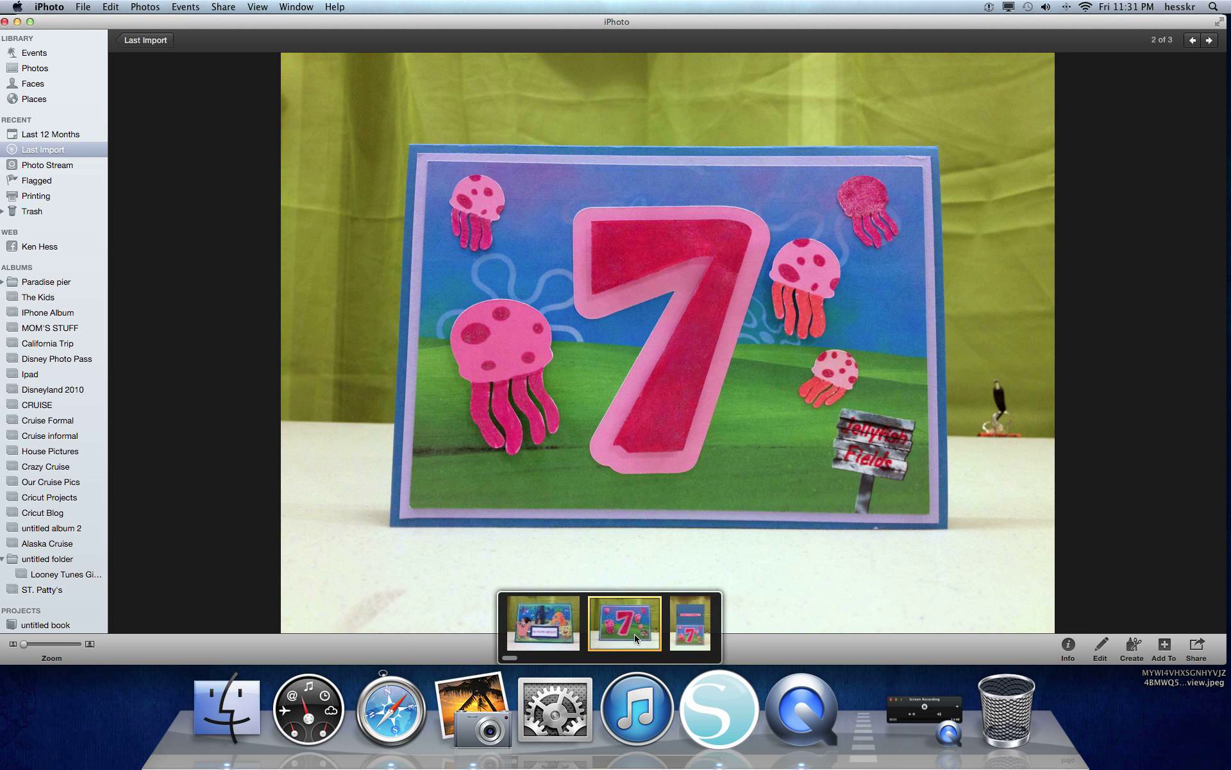
pyautogui.click(571, 618)
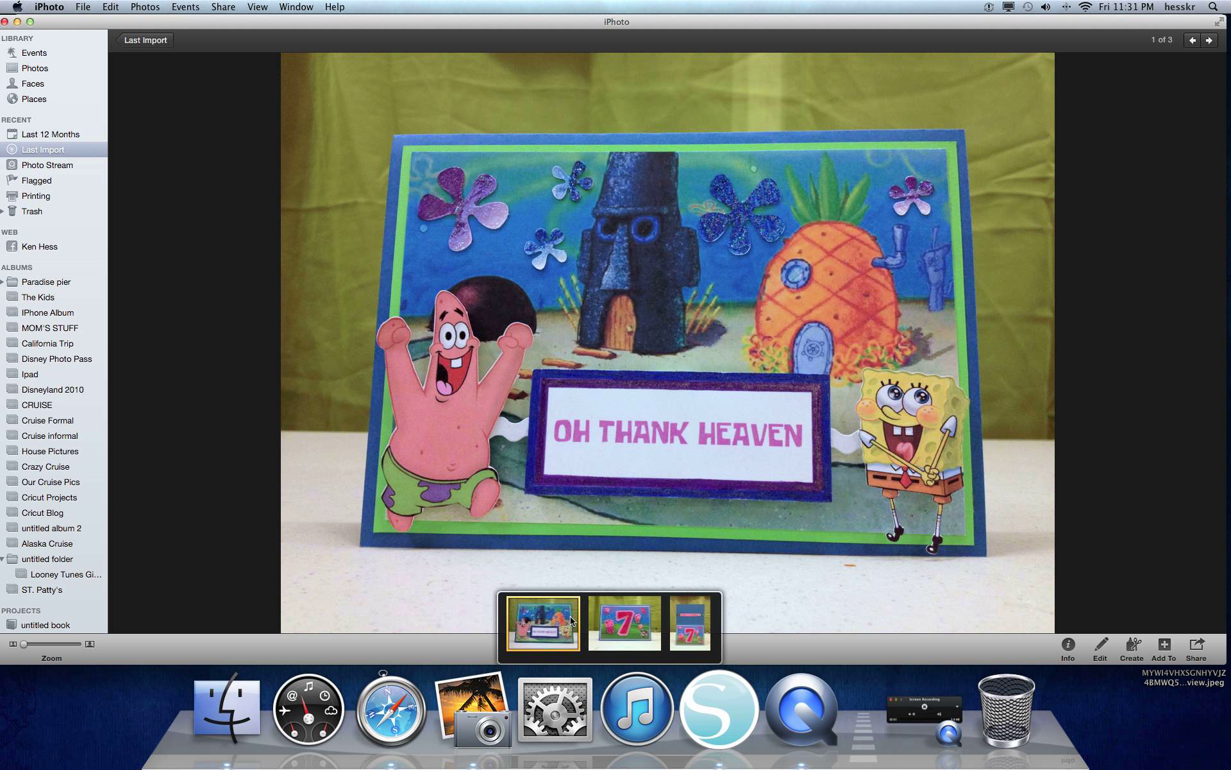